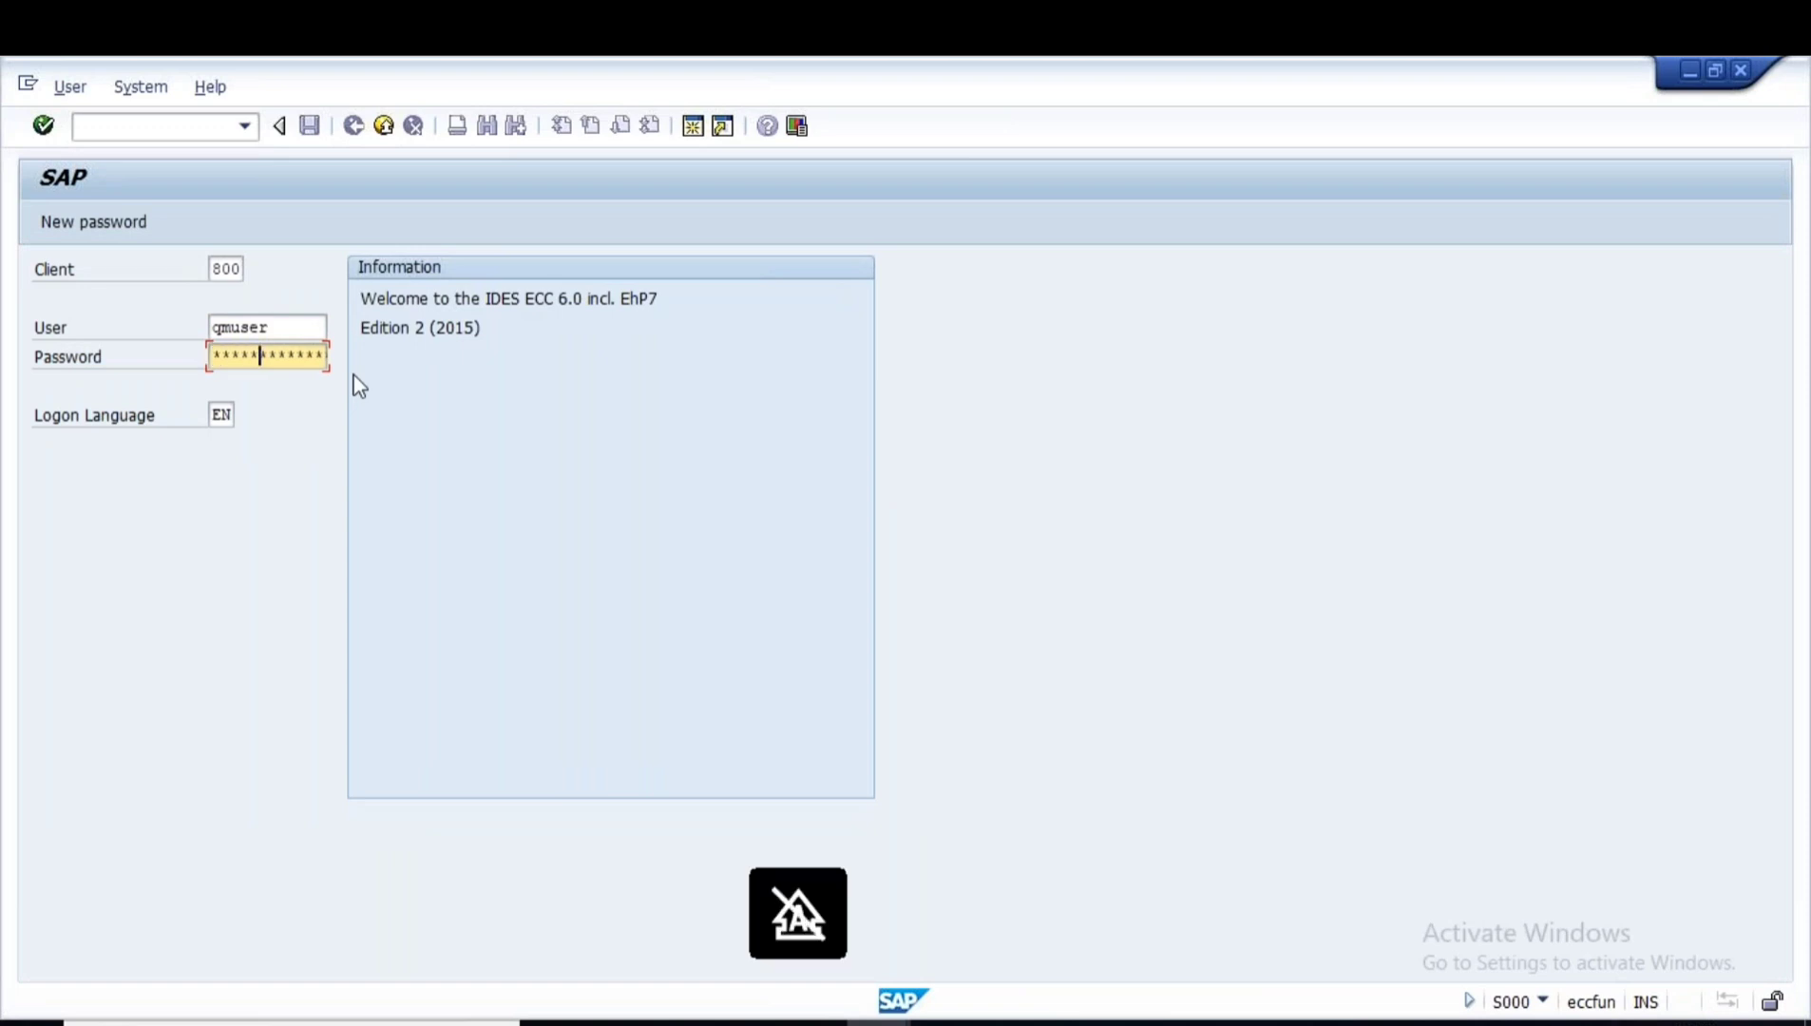
- Submit the password to log on to IDES ECC client 800
key("Return")
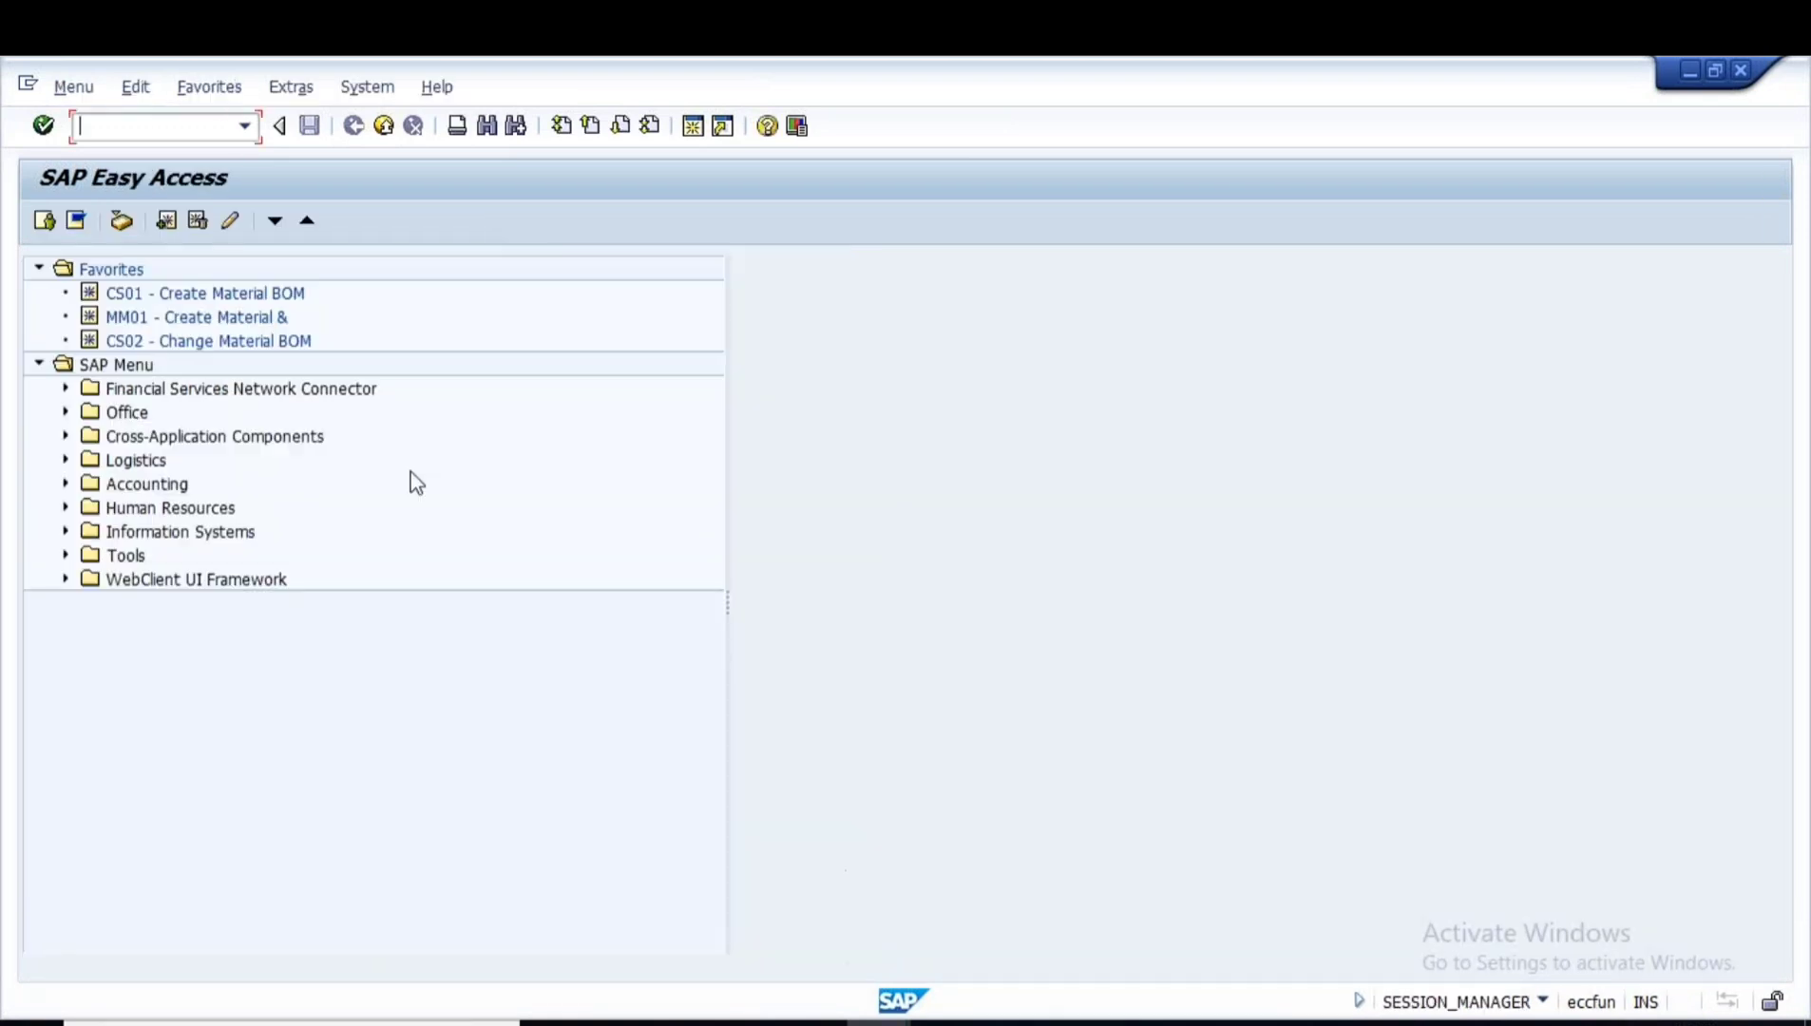
- In MM60, select plant 1000, material type roh, and your own user as creator
type("mm60")
key("Return")
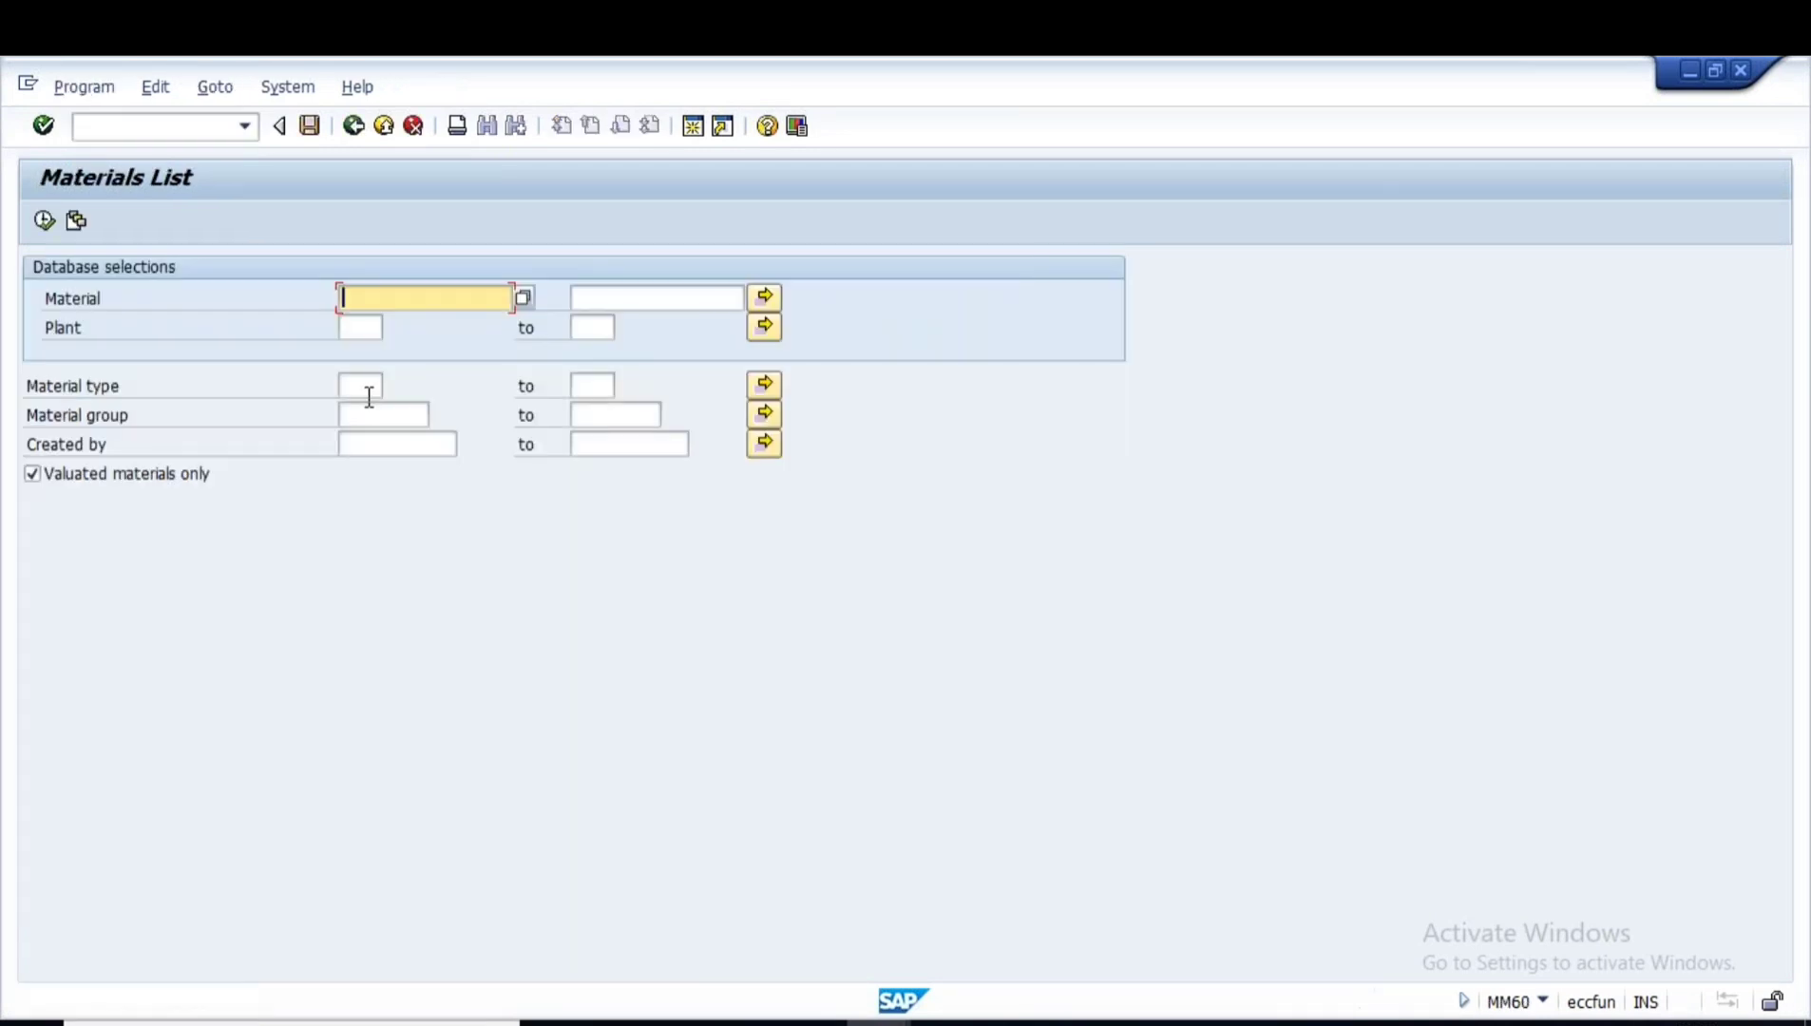
left_click(362, 326)
left_click(363, 348)
left_click(364, 385)
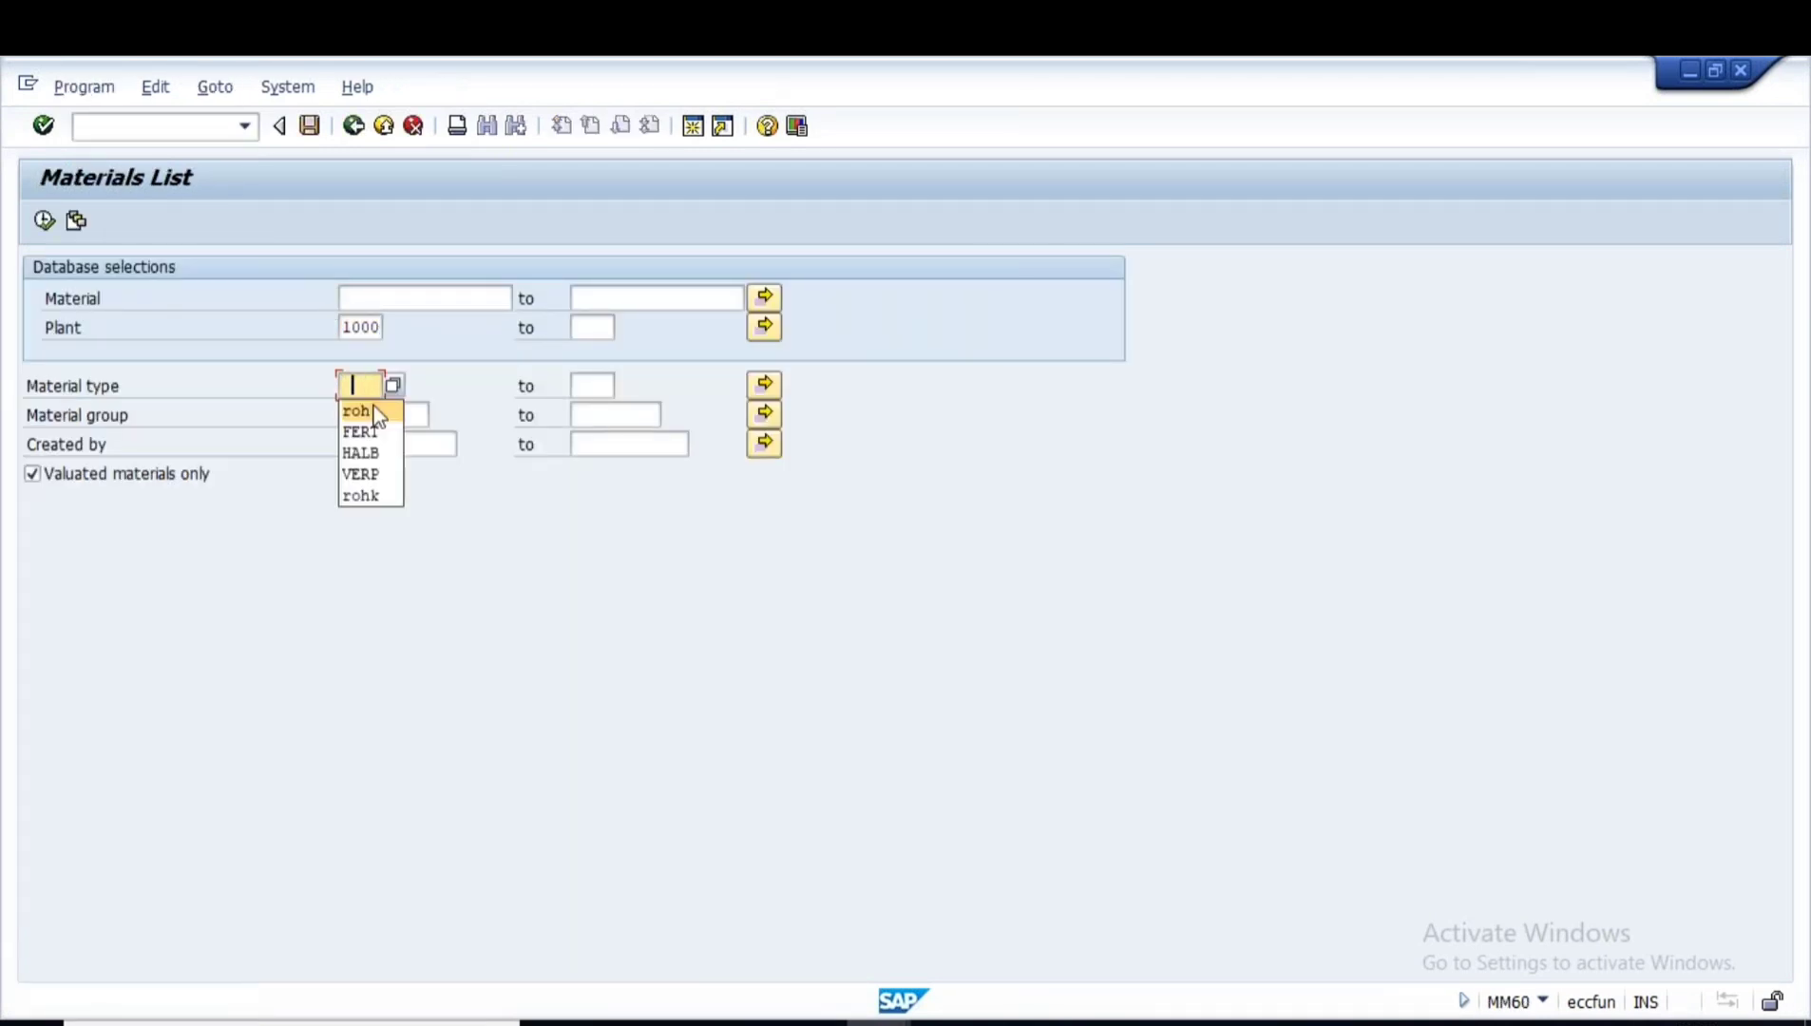
left_click(377, 411)
left_click(356, 444)
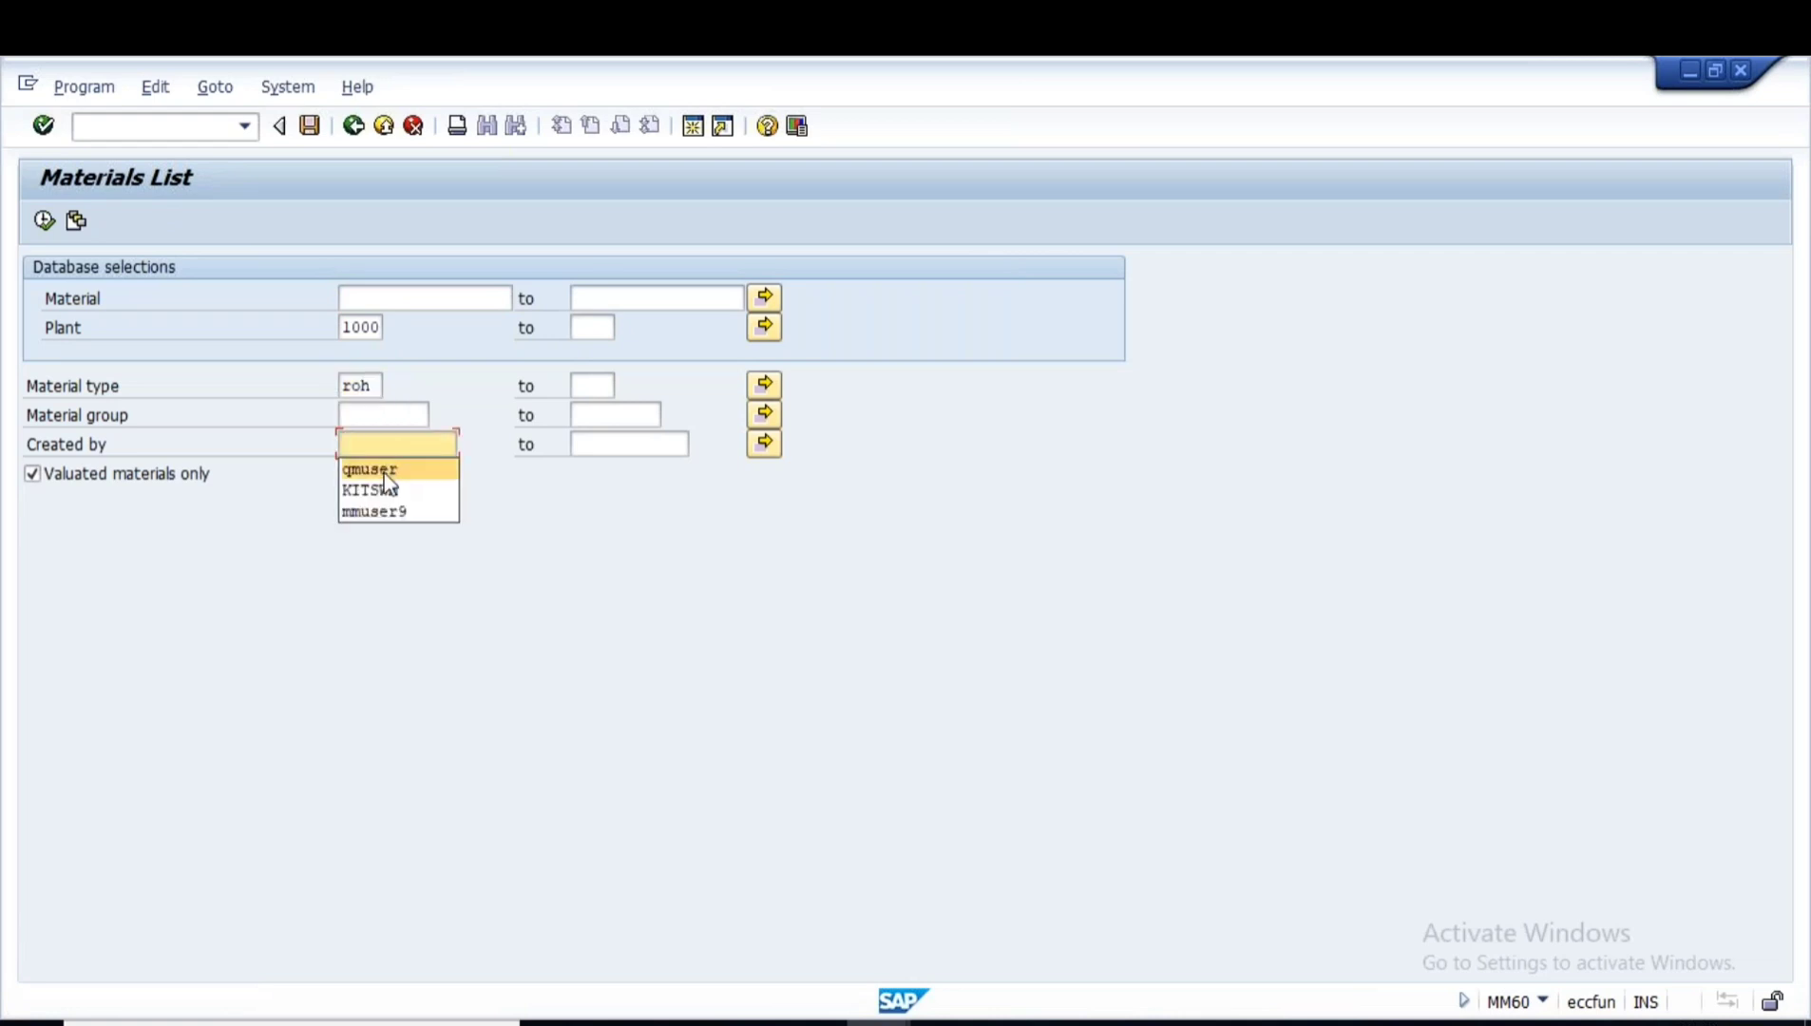
left_click(363, 466)
left_click(44, 222)
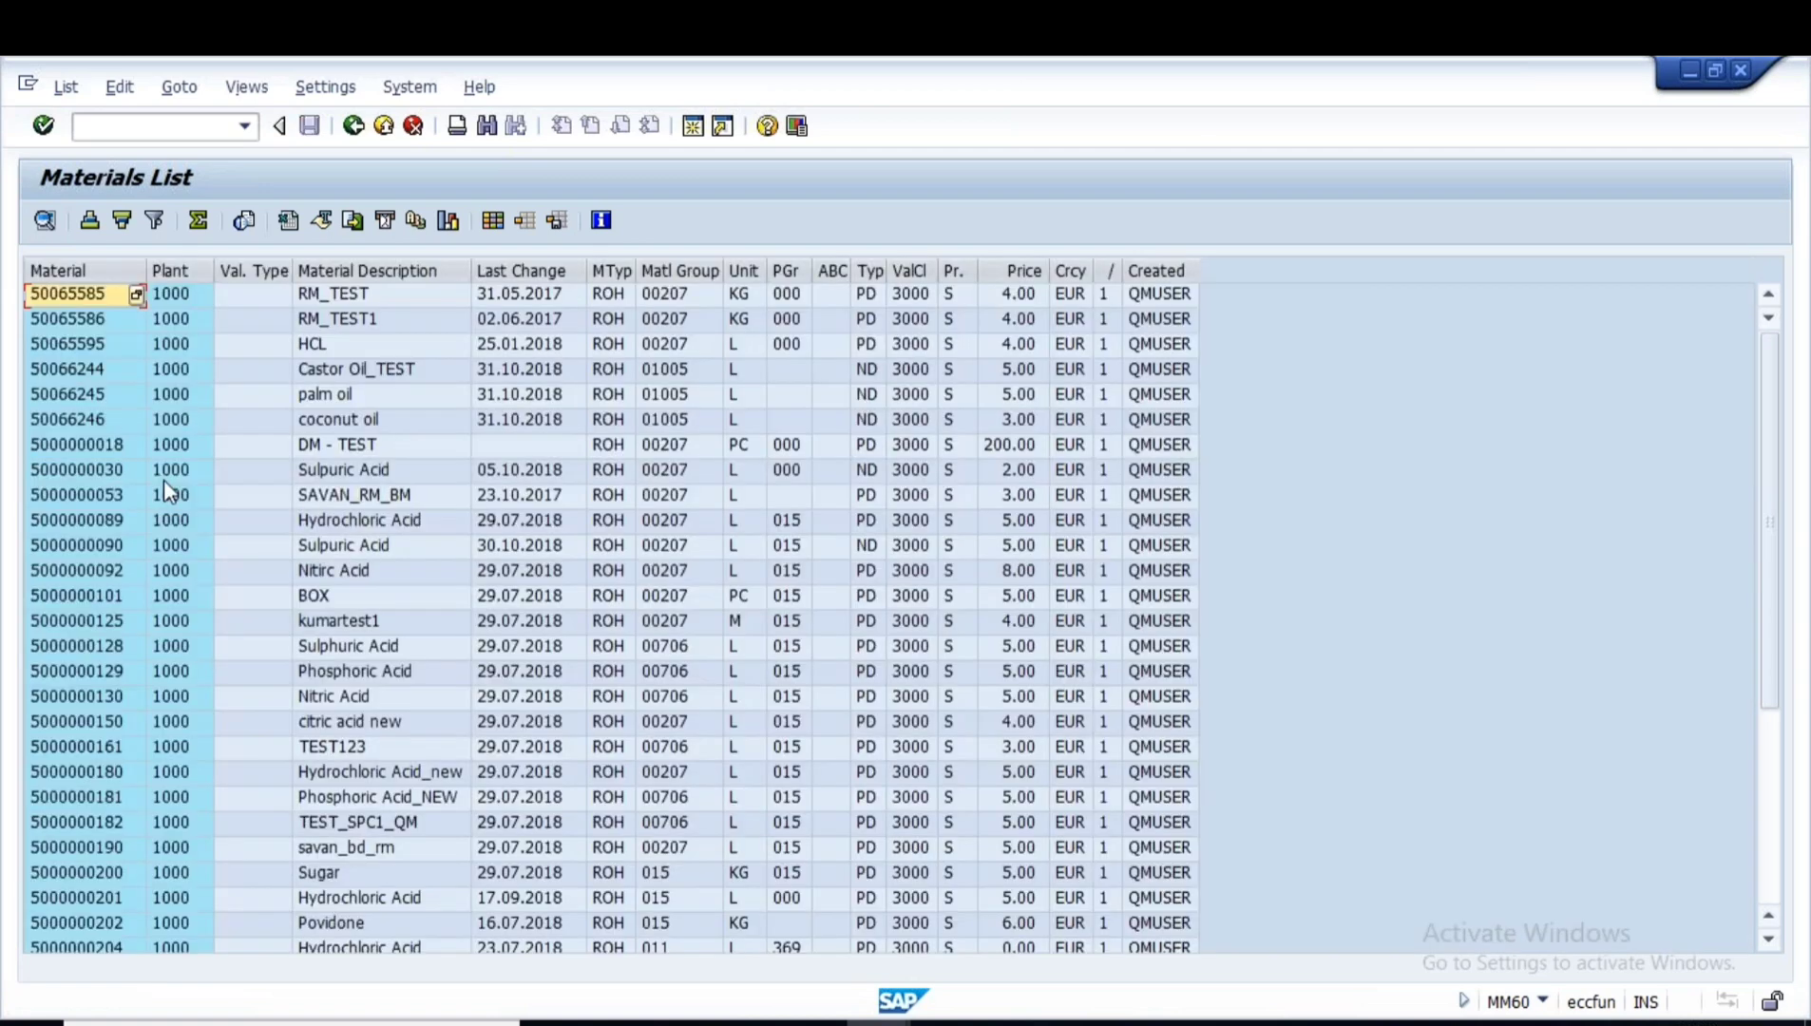
left_click(79, 475)
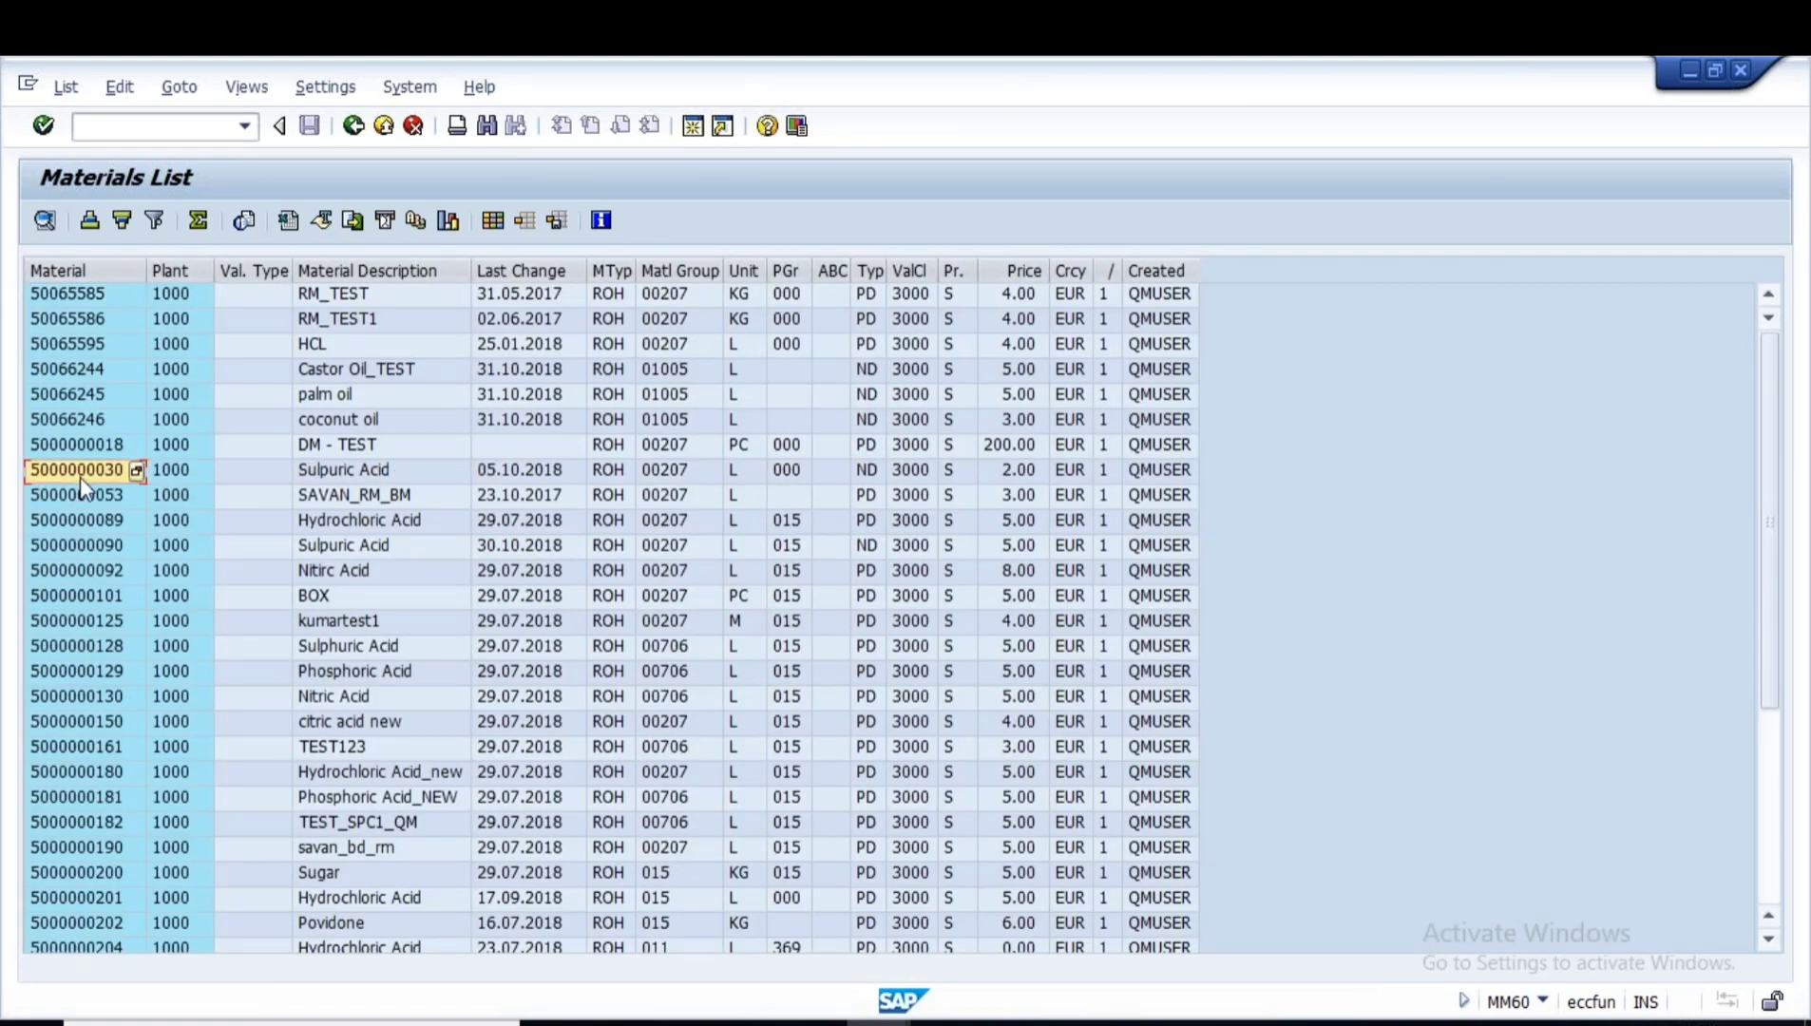
left_click(695, 125)
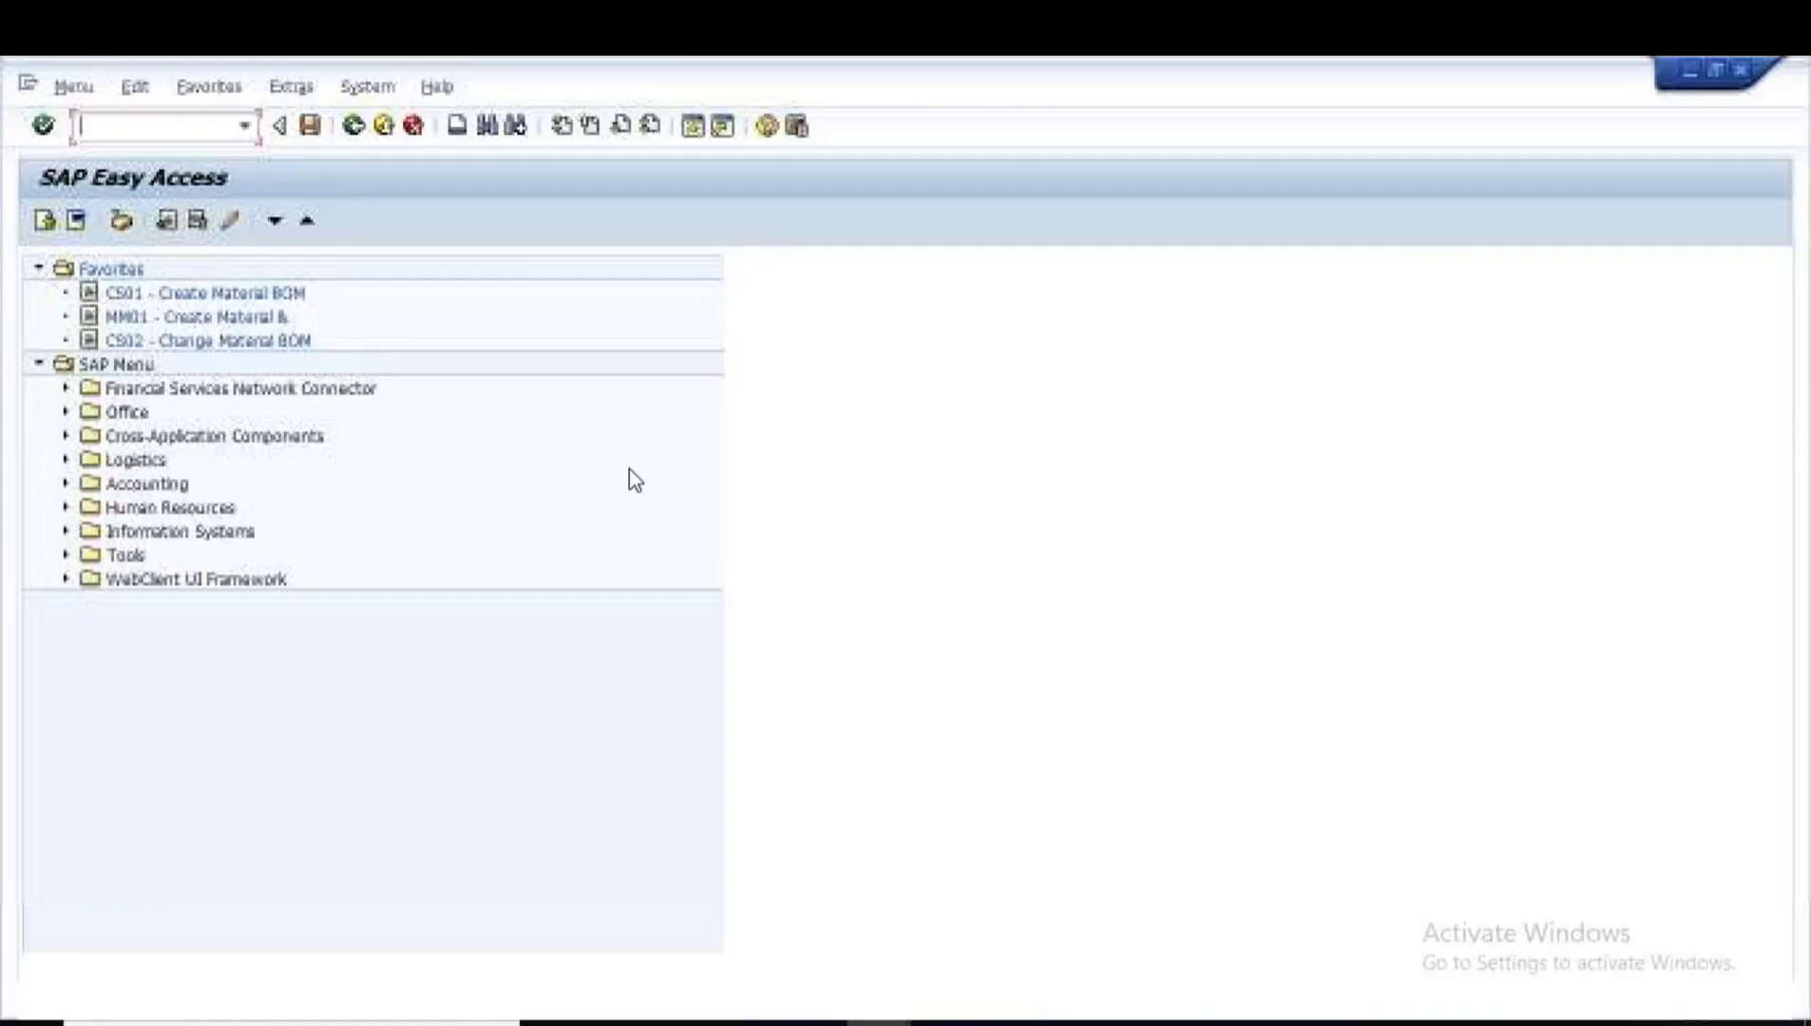
type("mmb")
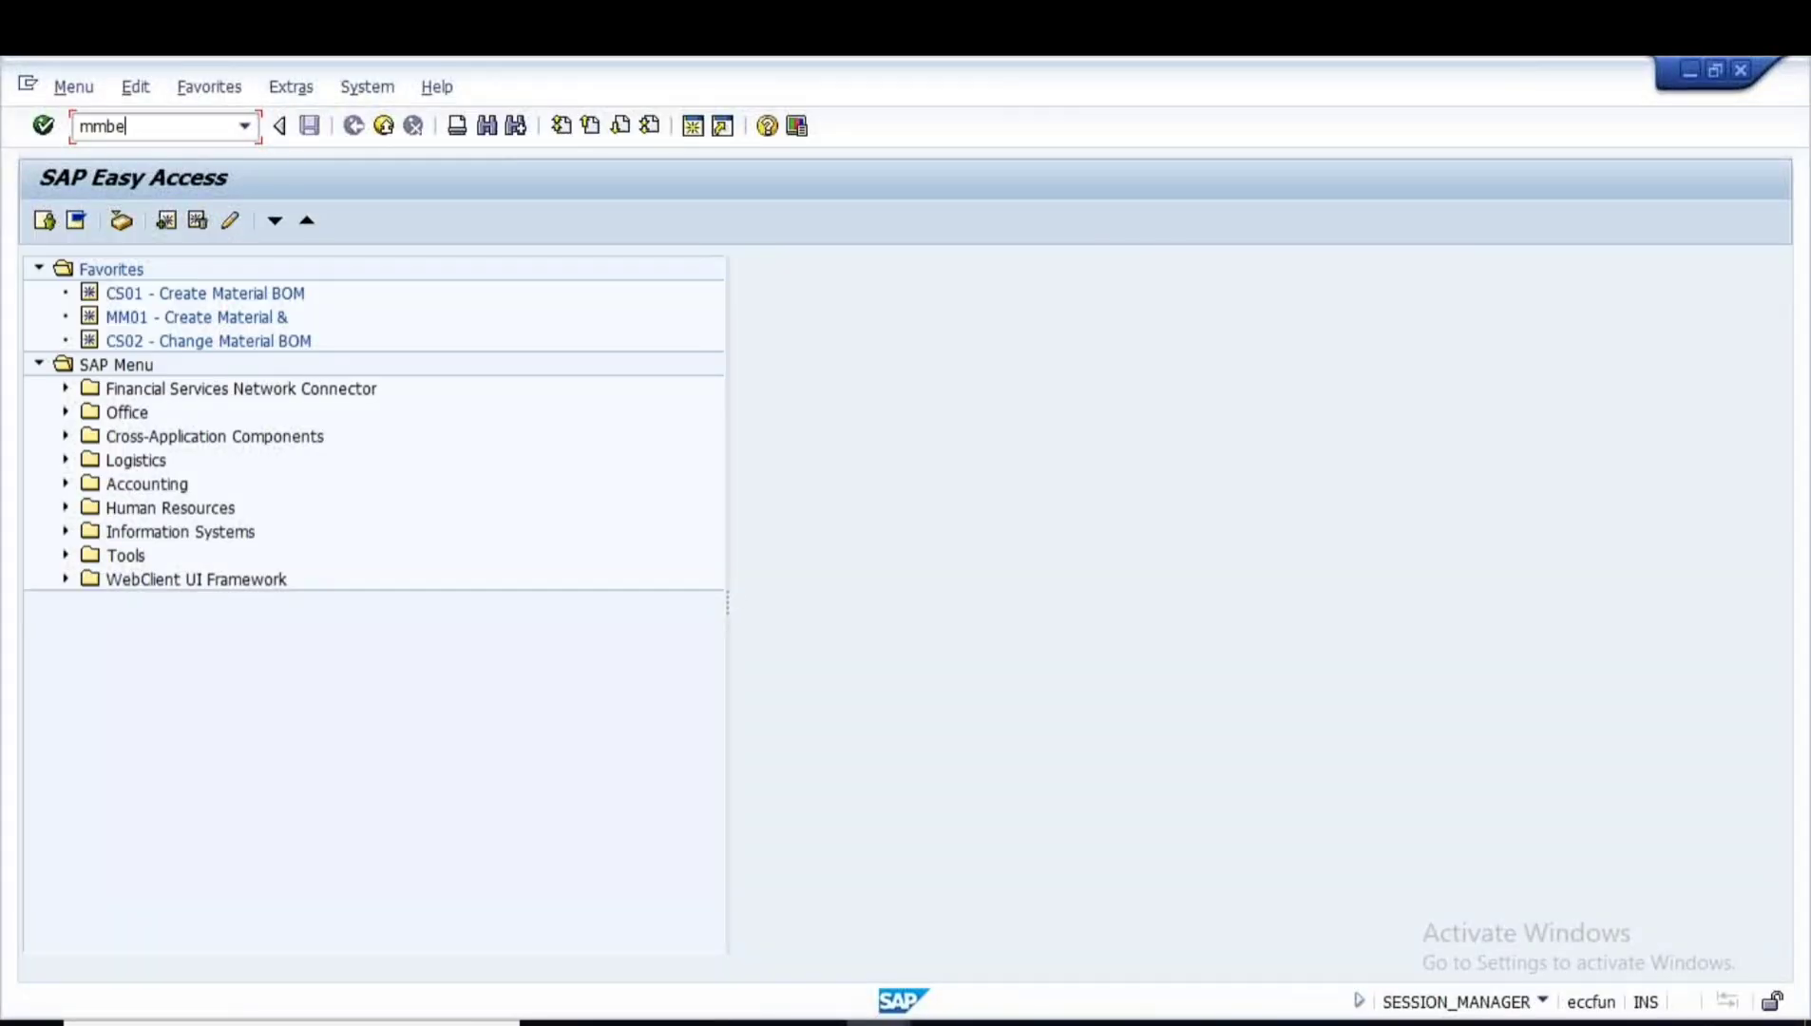
type("e")
key("Return")
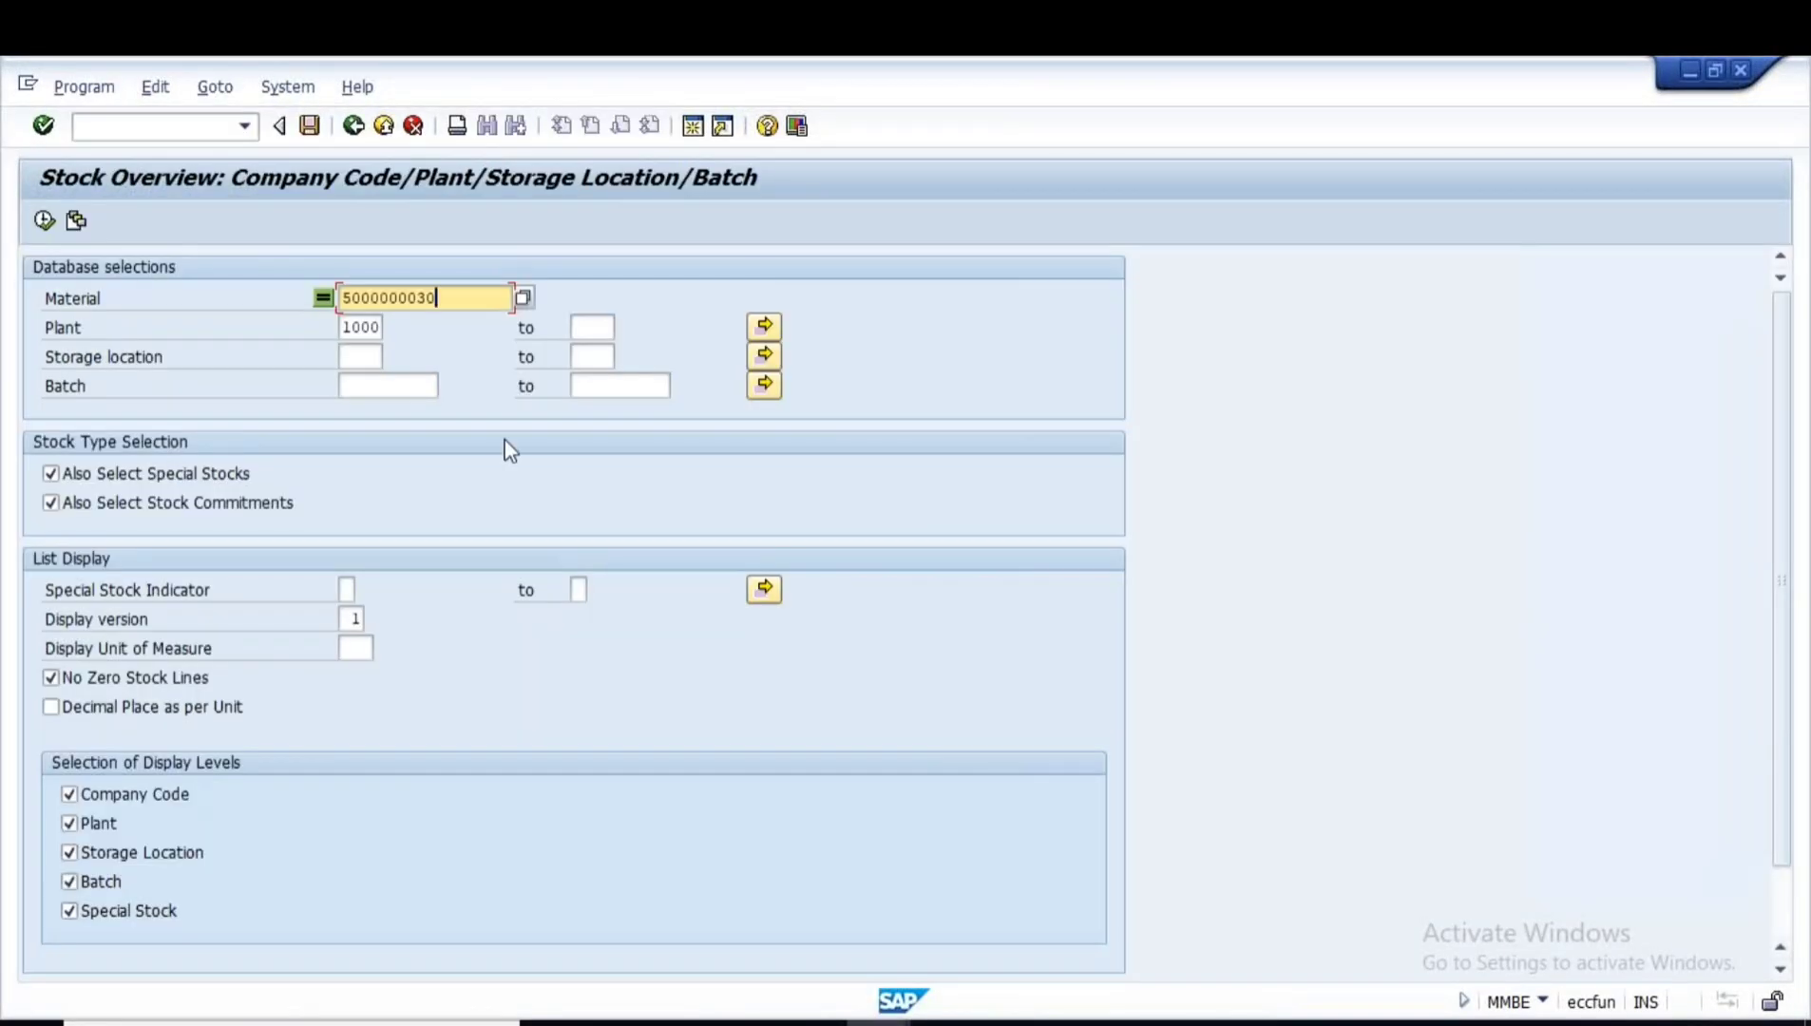
left_click(44, 221)
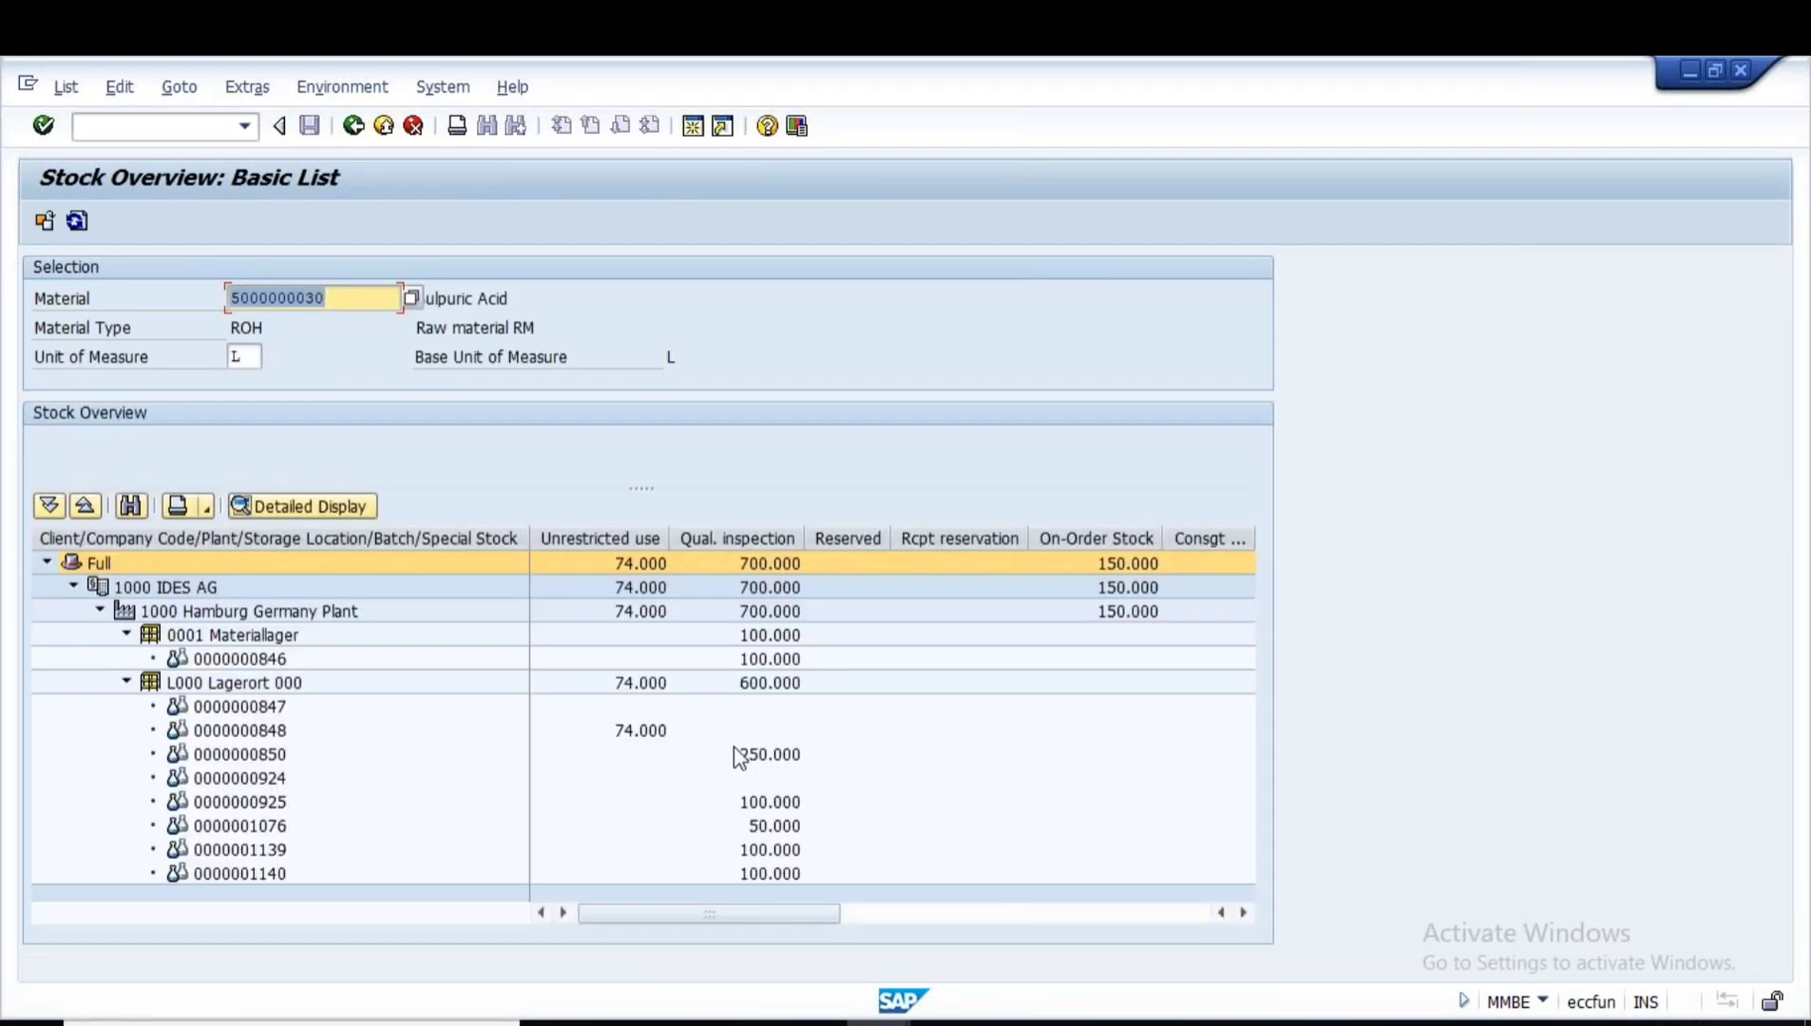
left_click(644, 730)
left_click(261, 739)
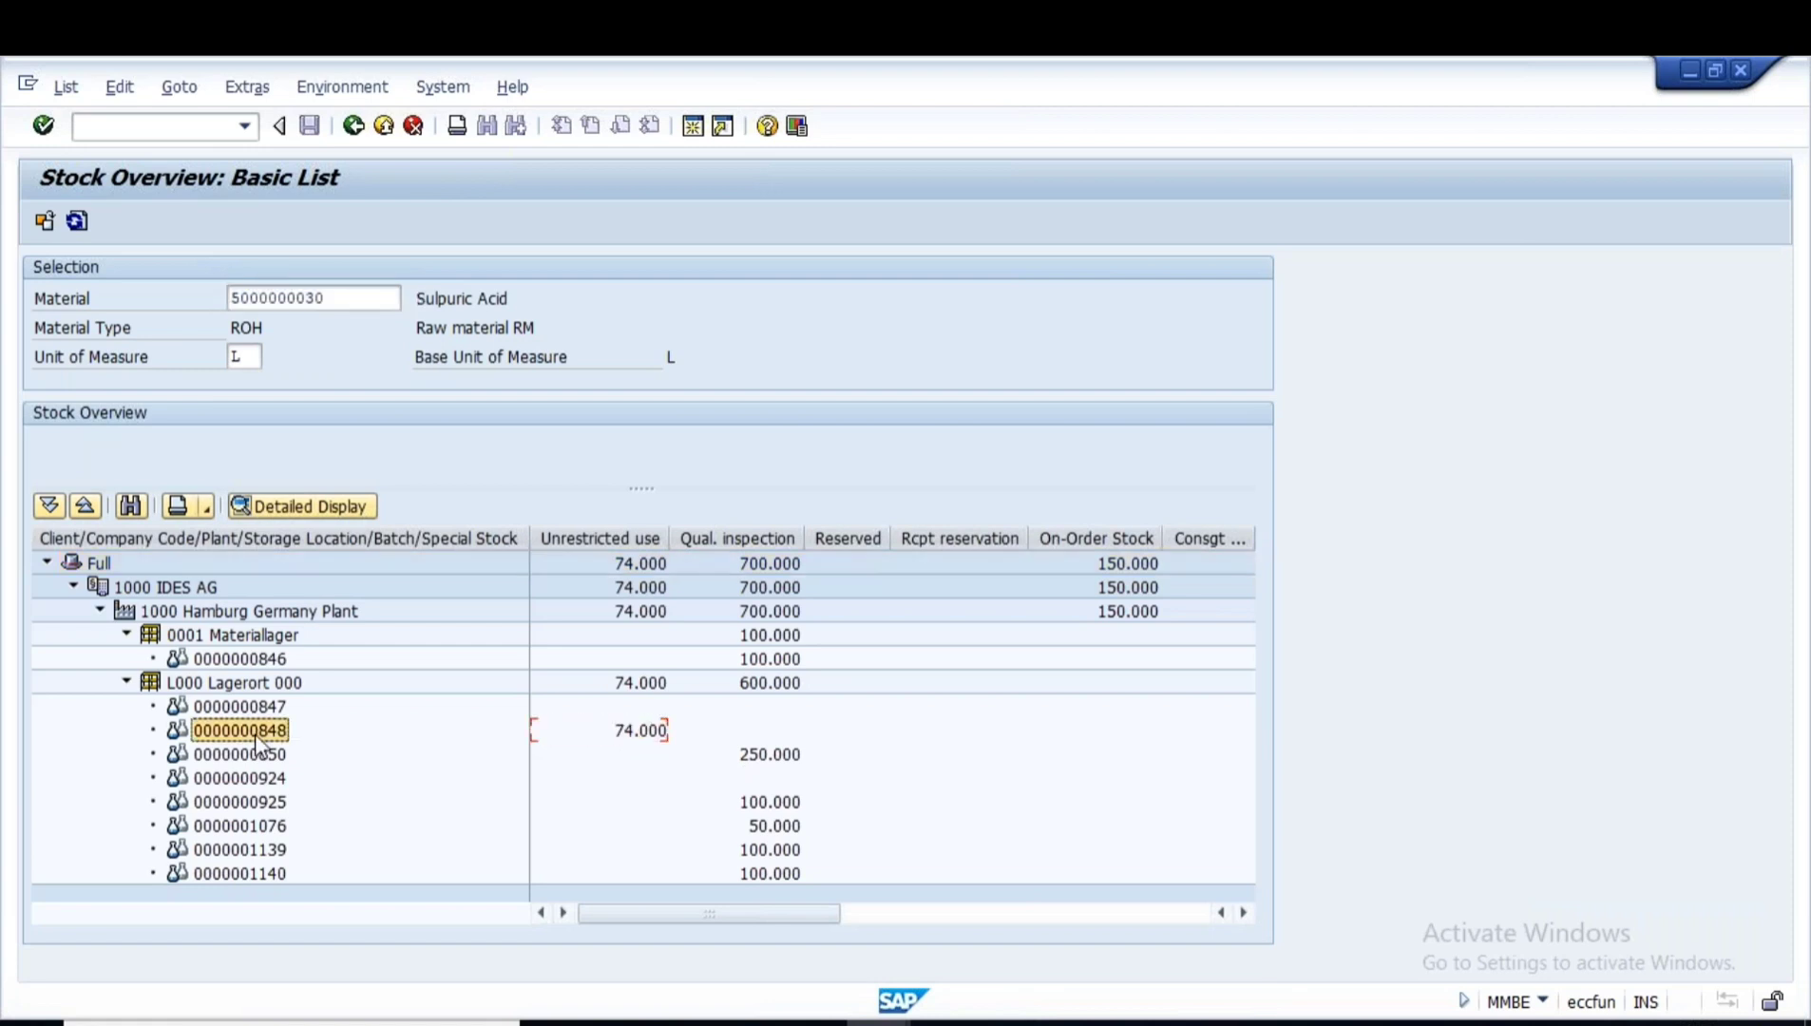
left_click(652, 736)
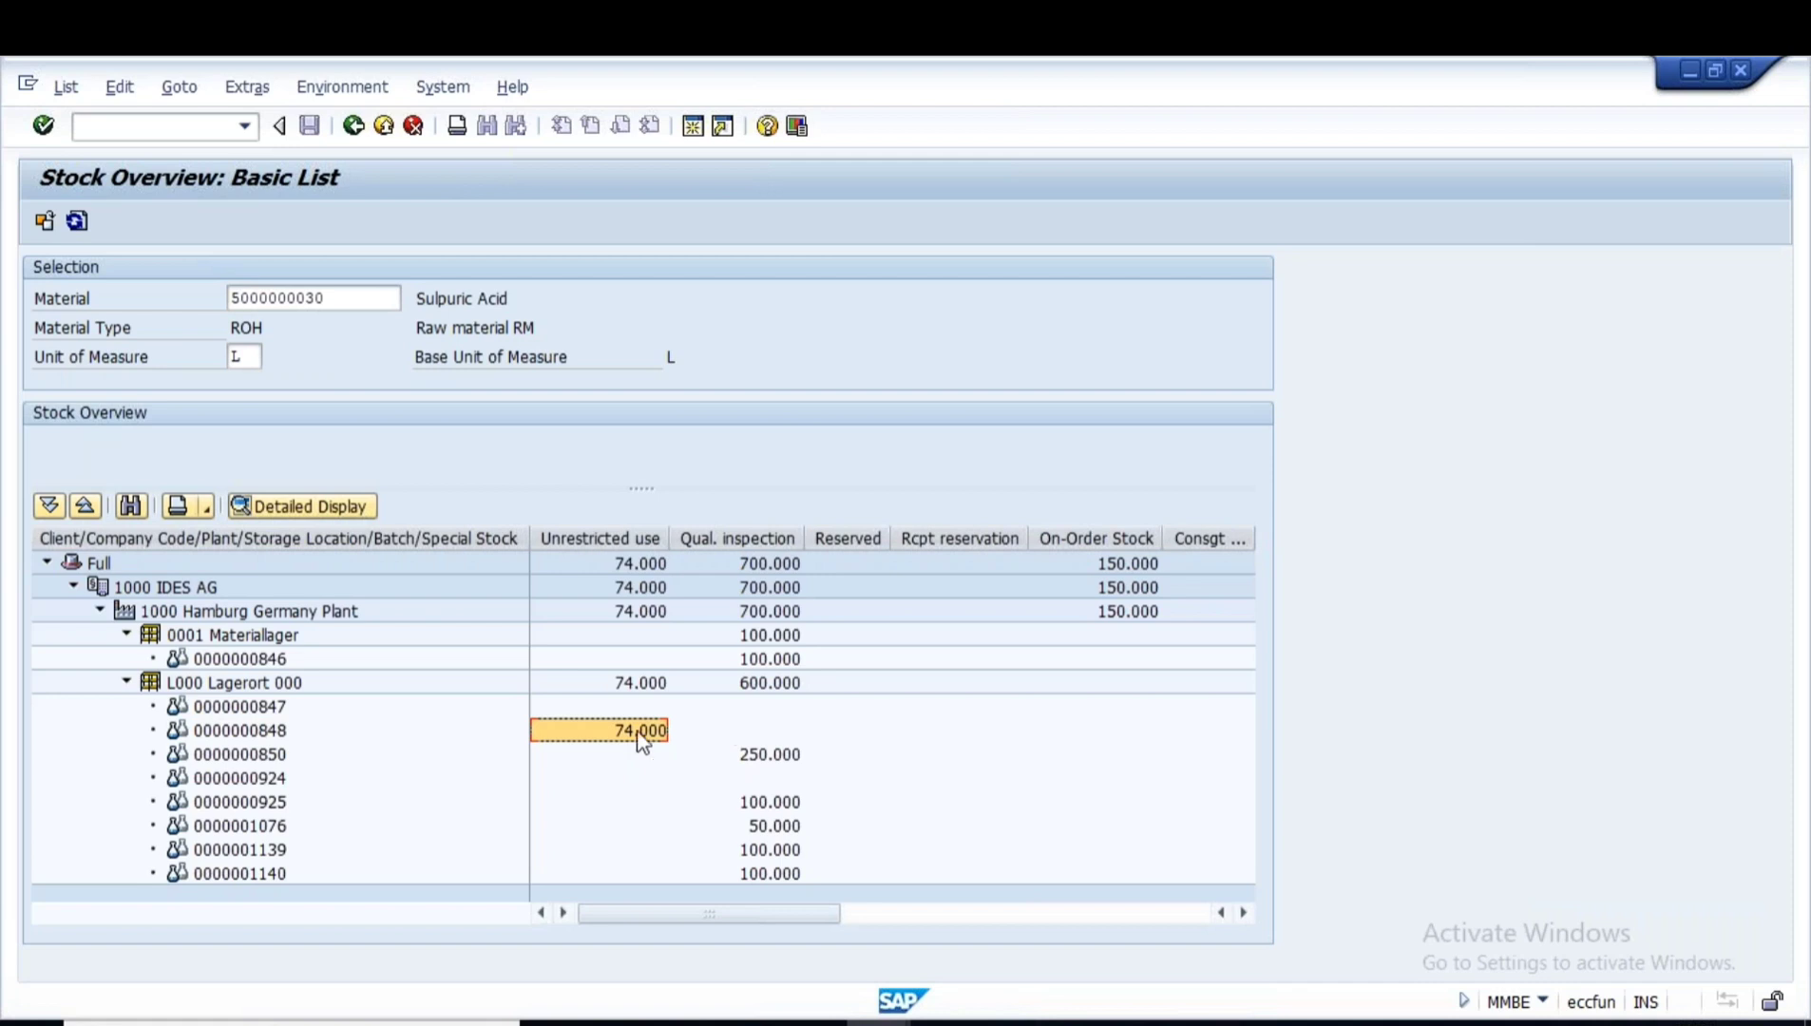
left_click(263, 737)
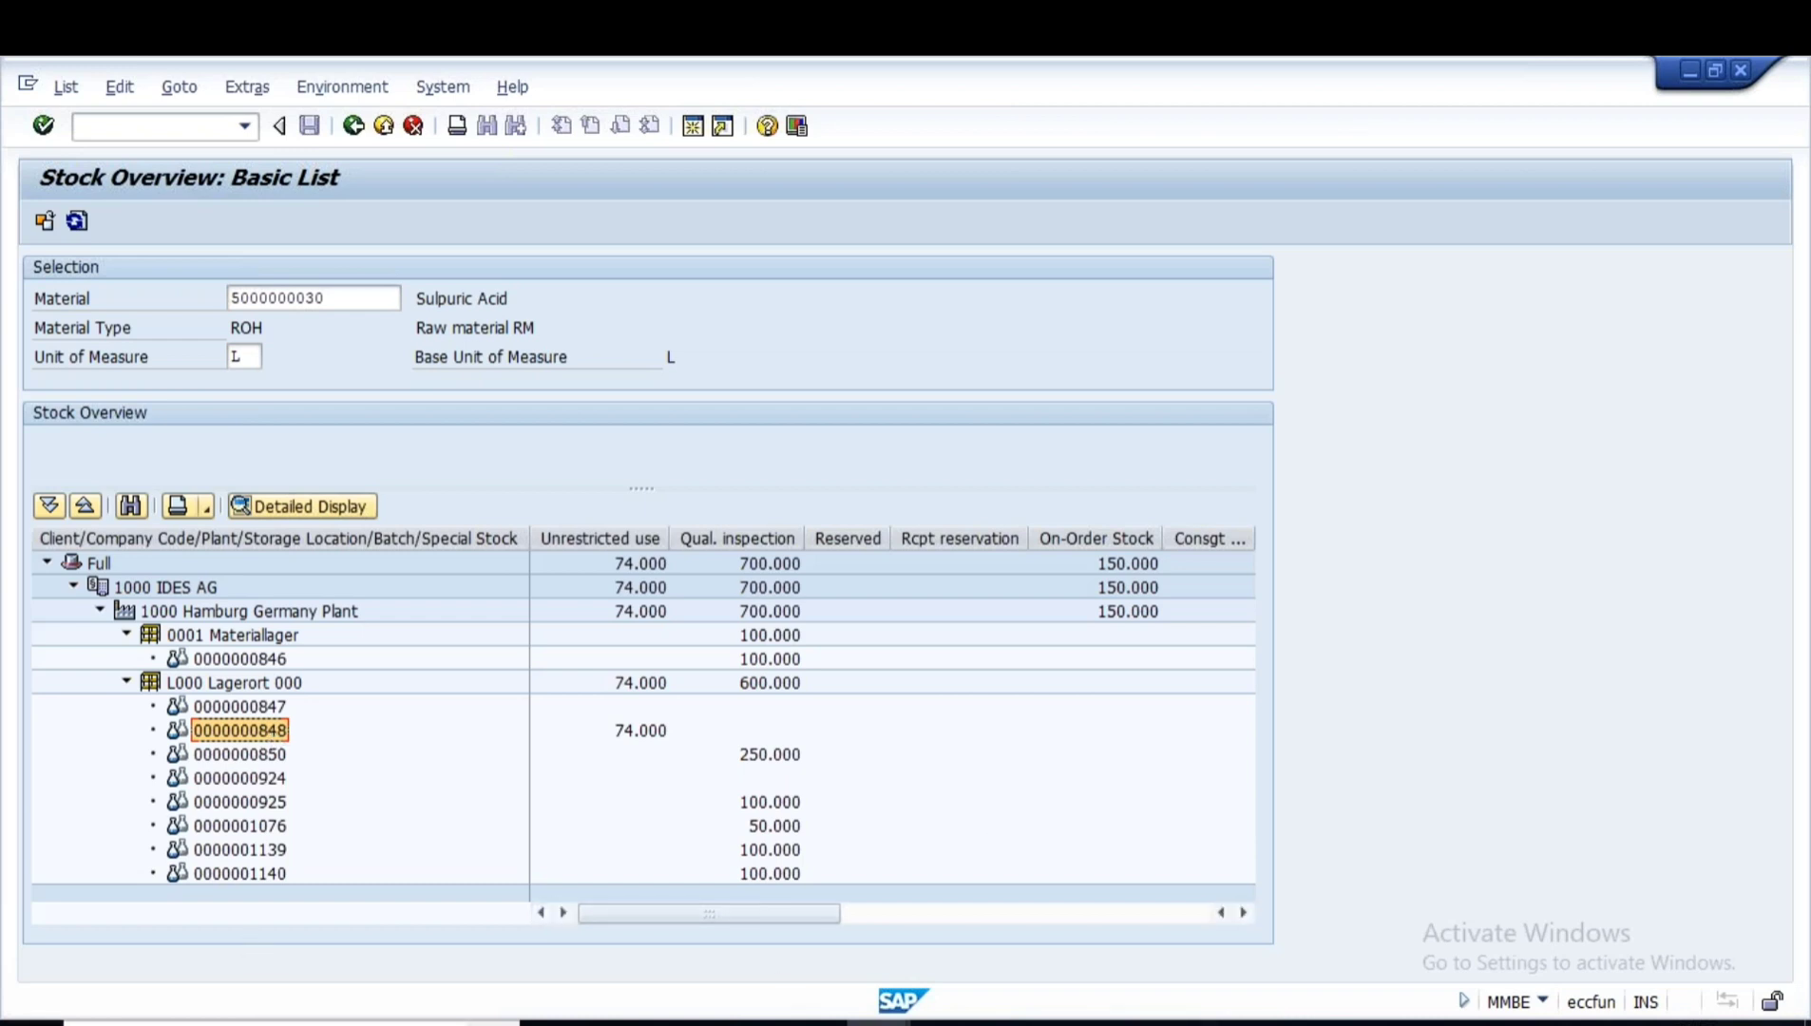
- Open Notepad and write the heading 'Goods Issue' followed by 'A) Unplanned Goods Issue'
key("super")
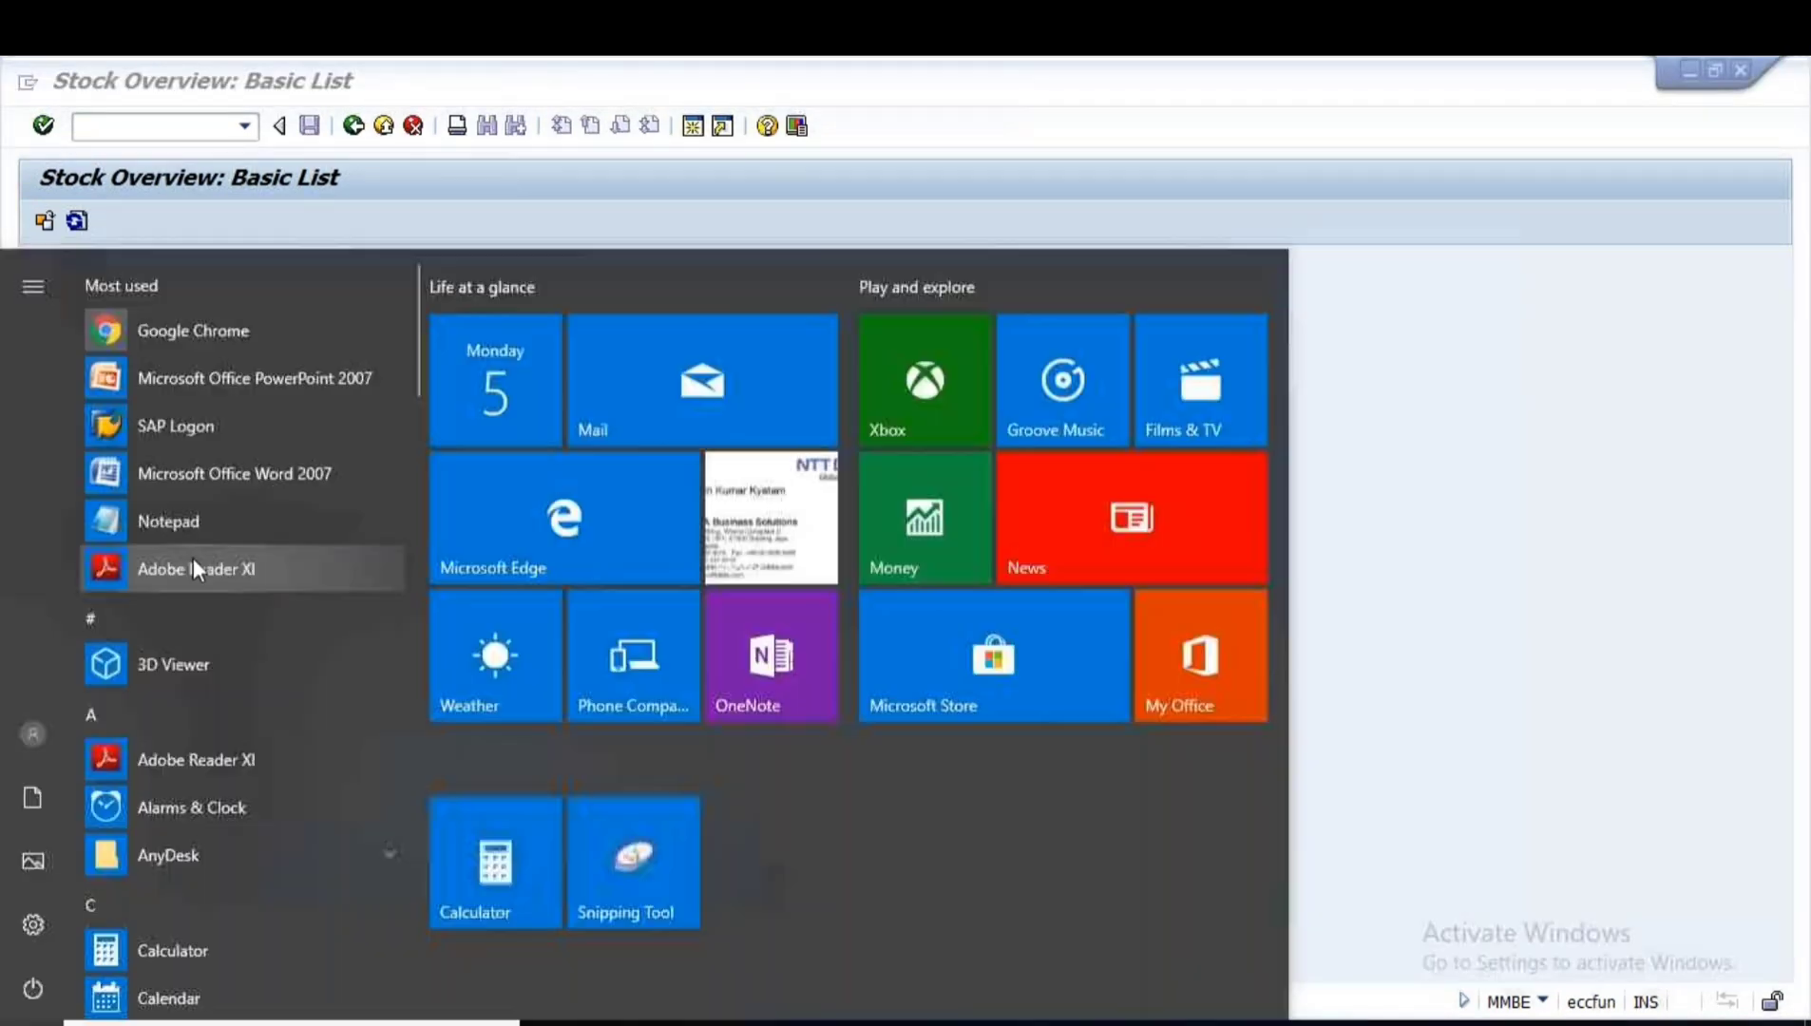
left_click(355, 504)
type("Goo")
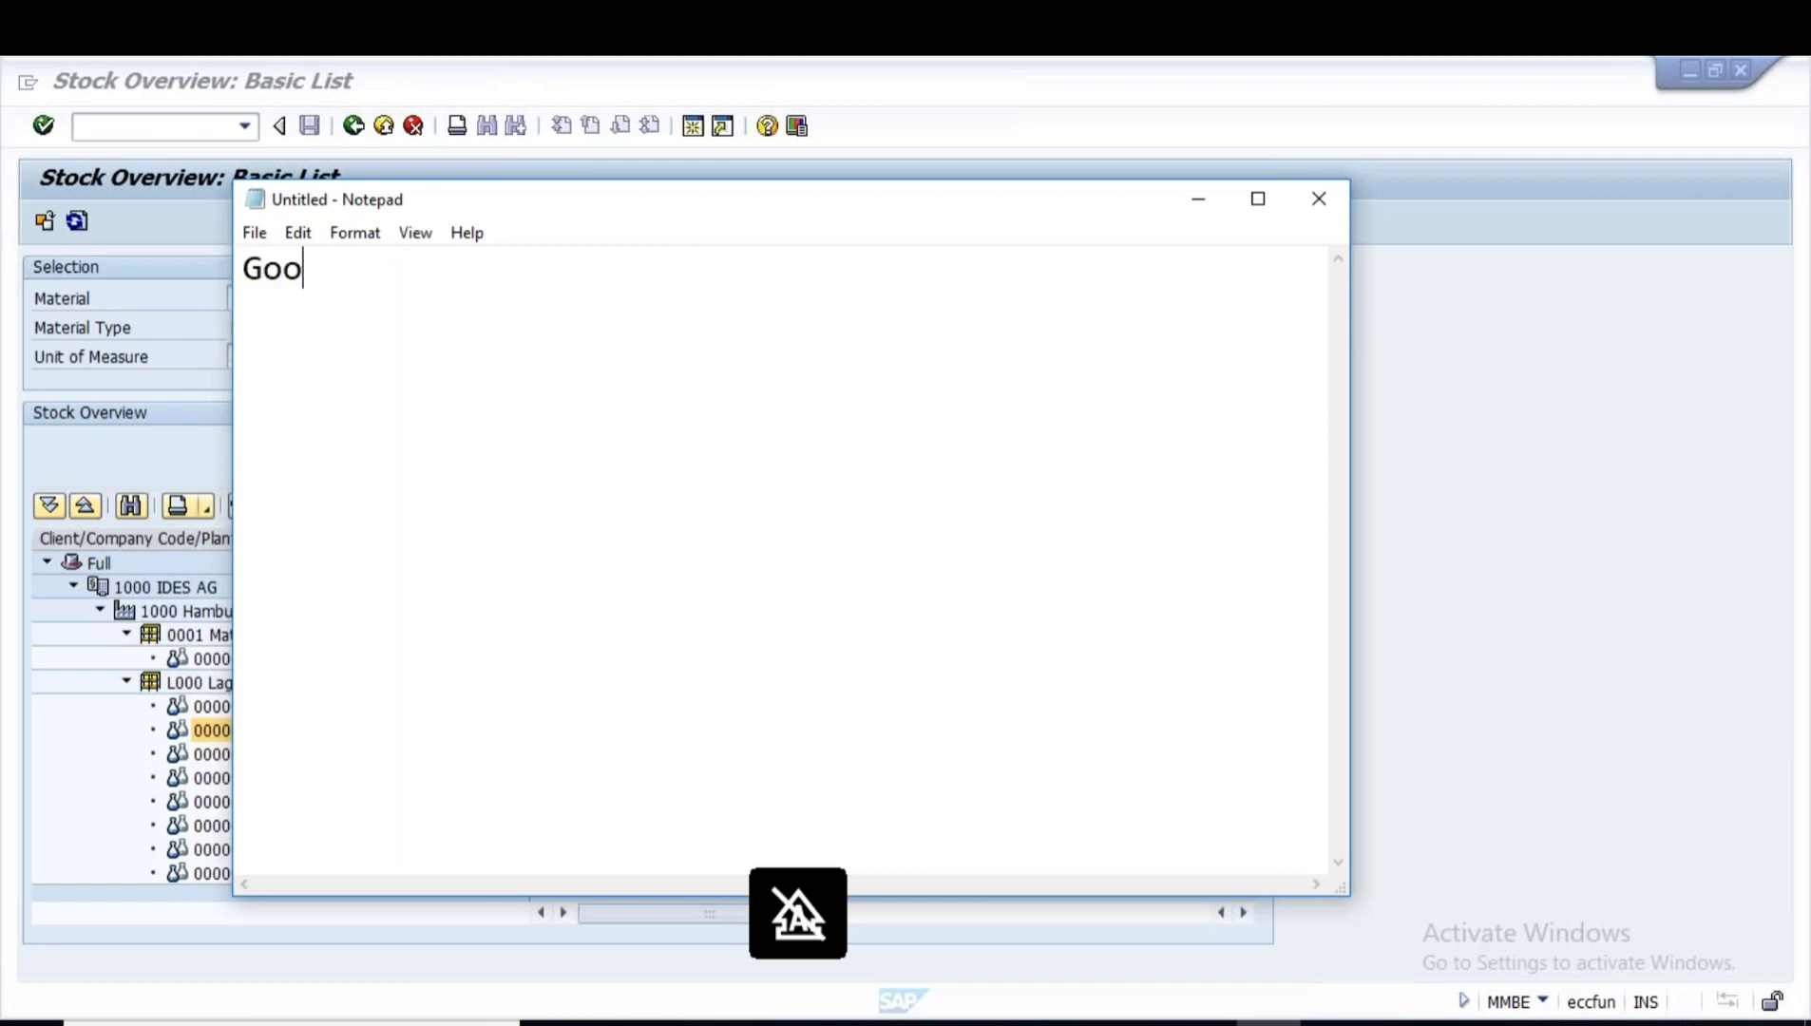
type("ds Issue")
key("Return")
- Add the line 'B) Planned Goods Issue' below
key("Return")
type("A) uNPLNN")
key("BackSpace")
key("BackSpace")
key("BackSpace")
key("BackSpace")
key("BackSpace")
key("BackSpace")
type("Unplanned Goods Issue")
key("Return")
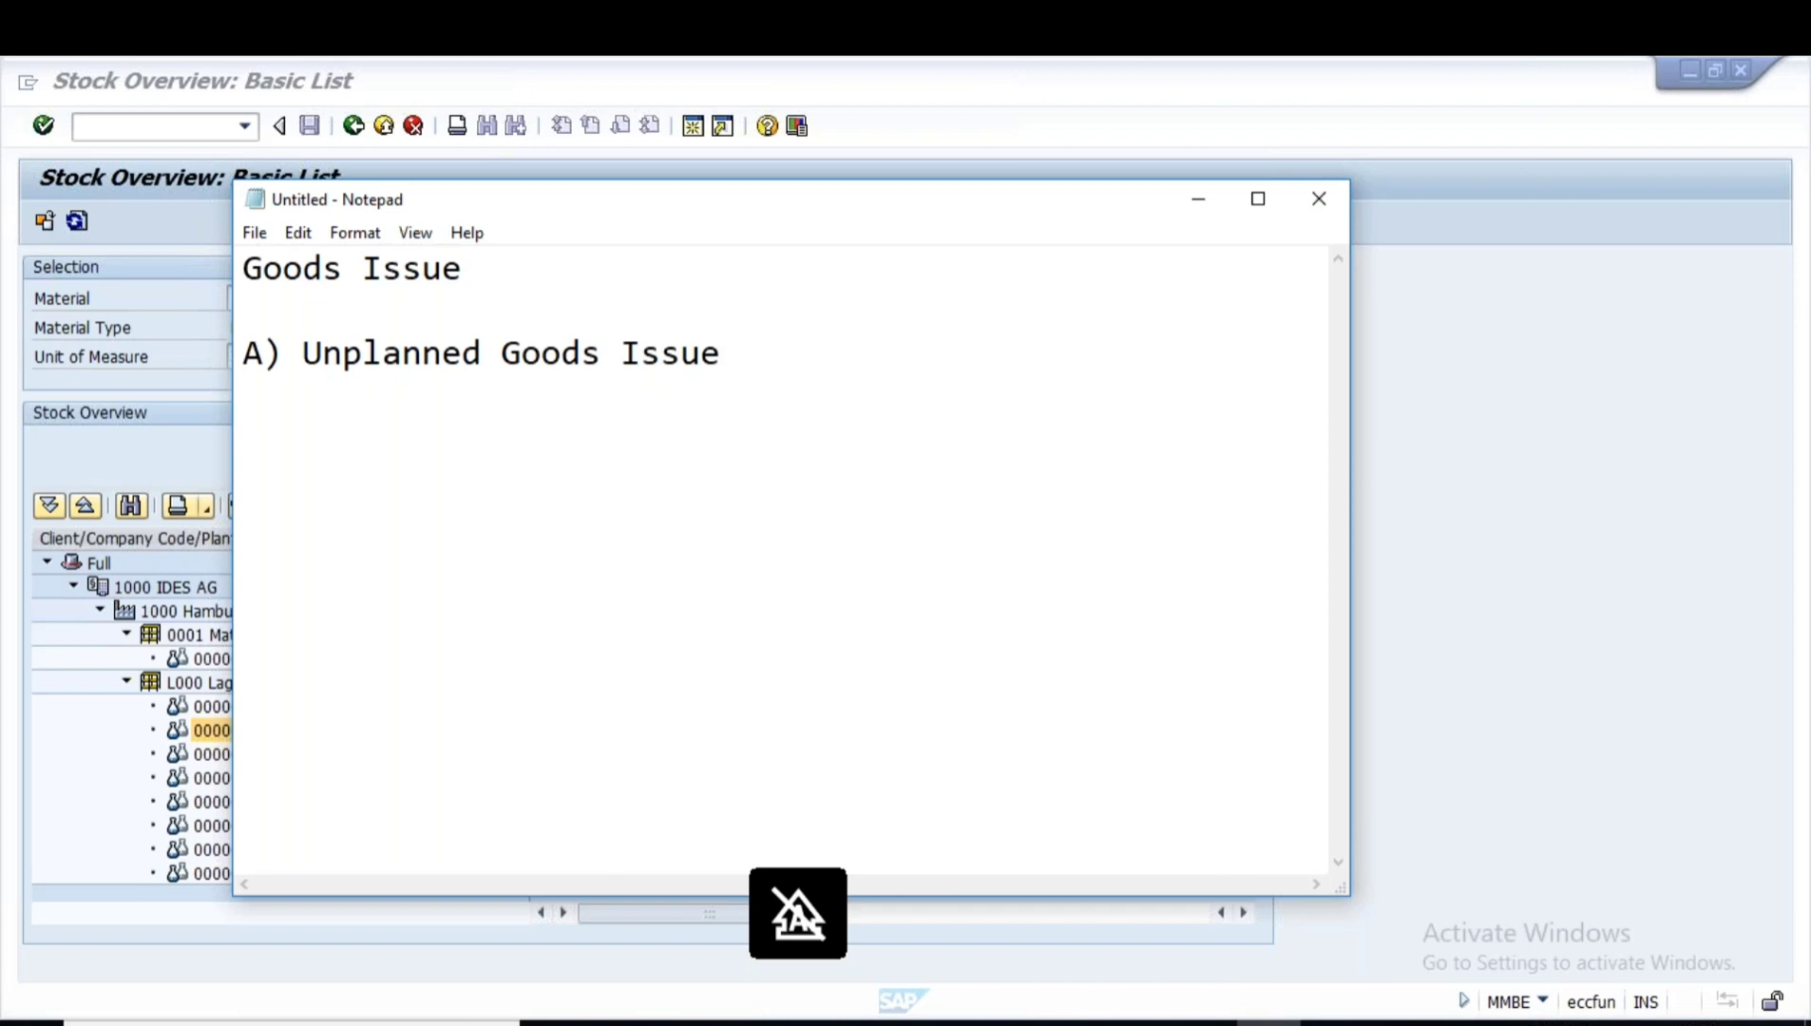
type("b")
key("BackSpace")
key("Caps_Lock")
type("B)")
key("Caps_Lock")
type("Planned")
key("Caps_Lock")
type("G")
key("Caps_Lock")
type("g")
key("BackSpace")
type("oods")
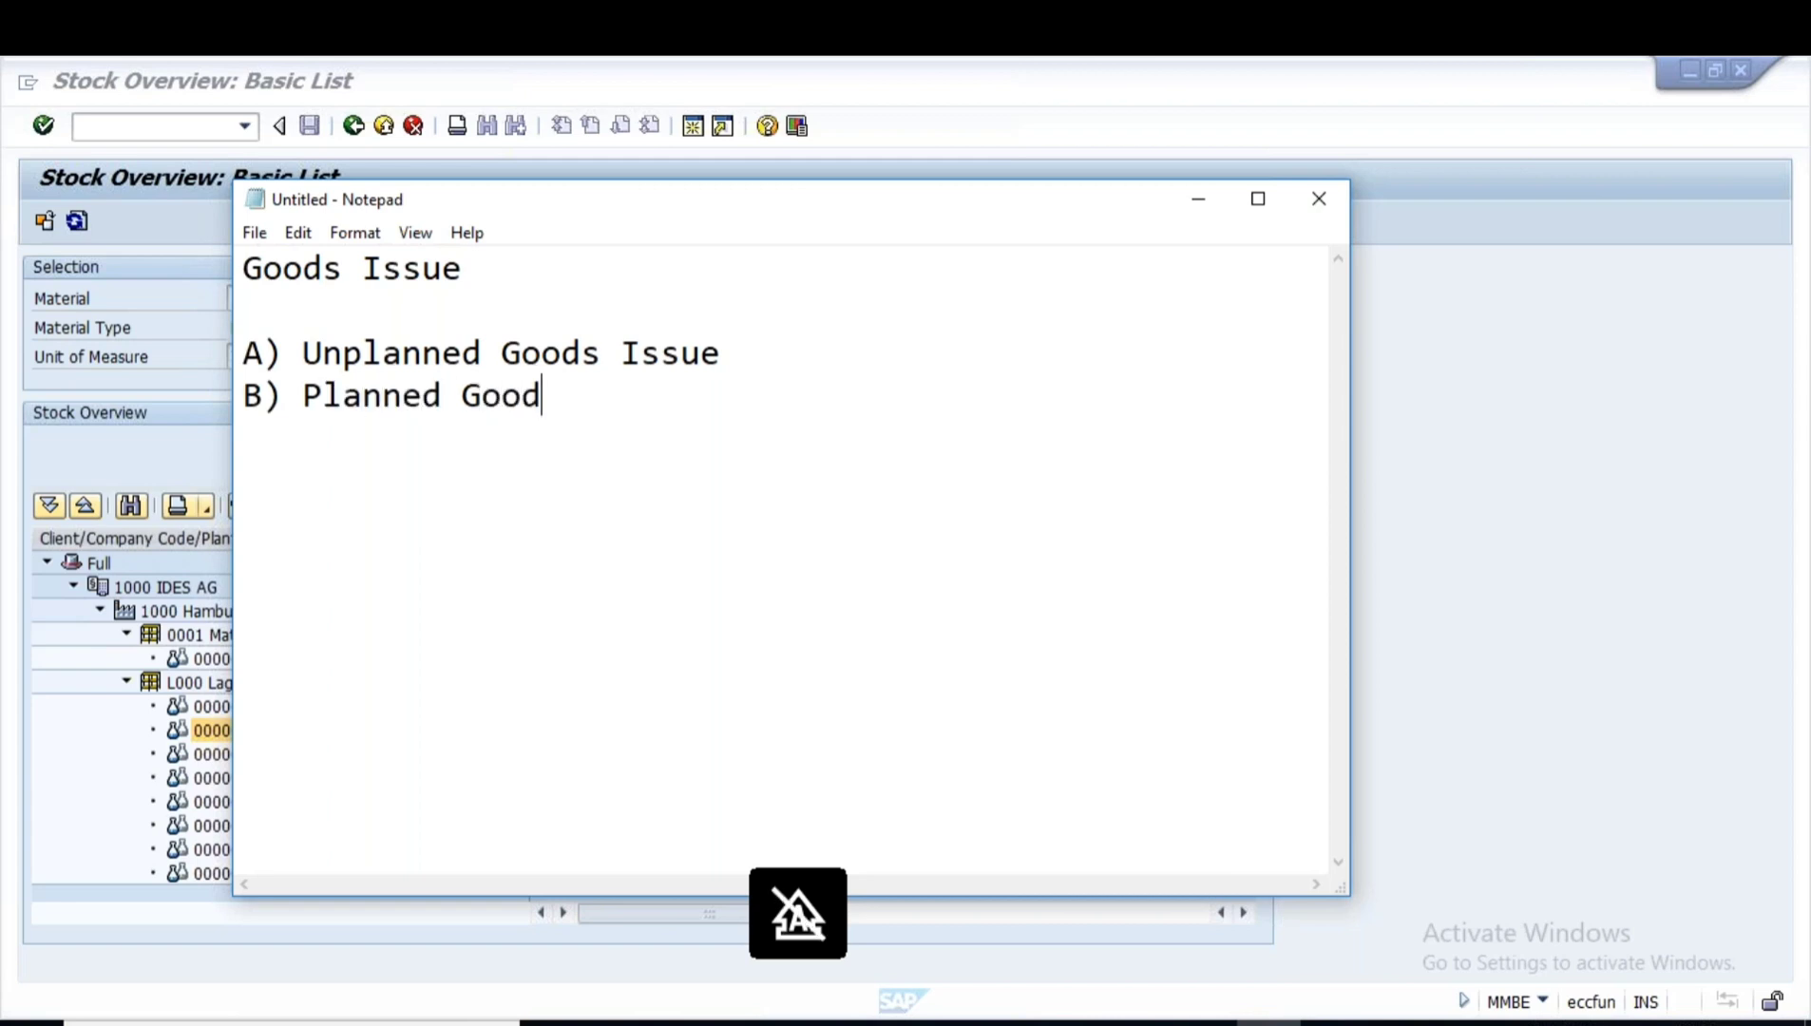
key("Caps_Lock")
type("I")
key("Caps_Lock")
type("ssue")
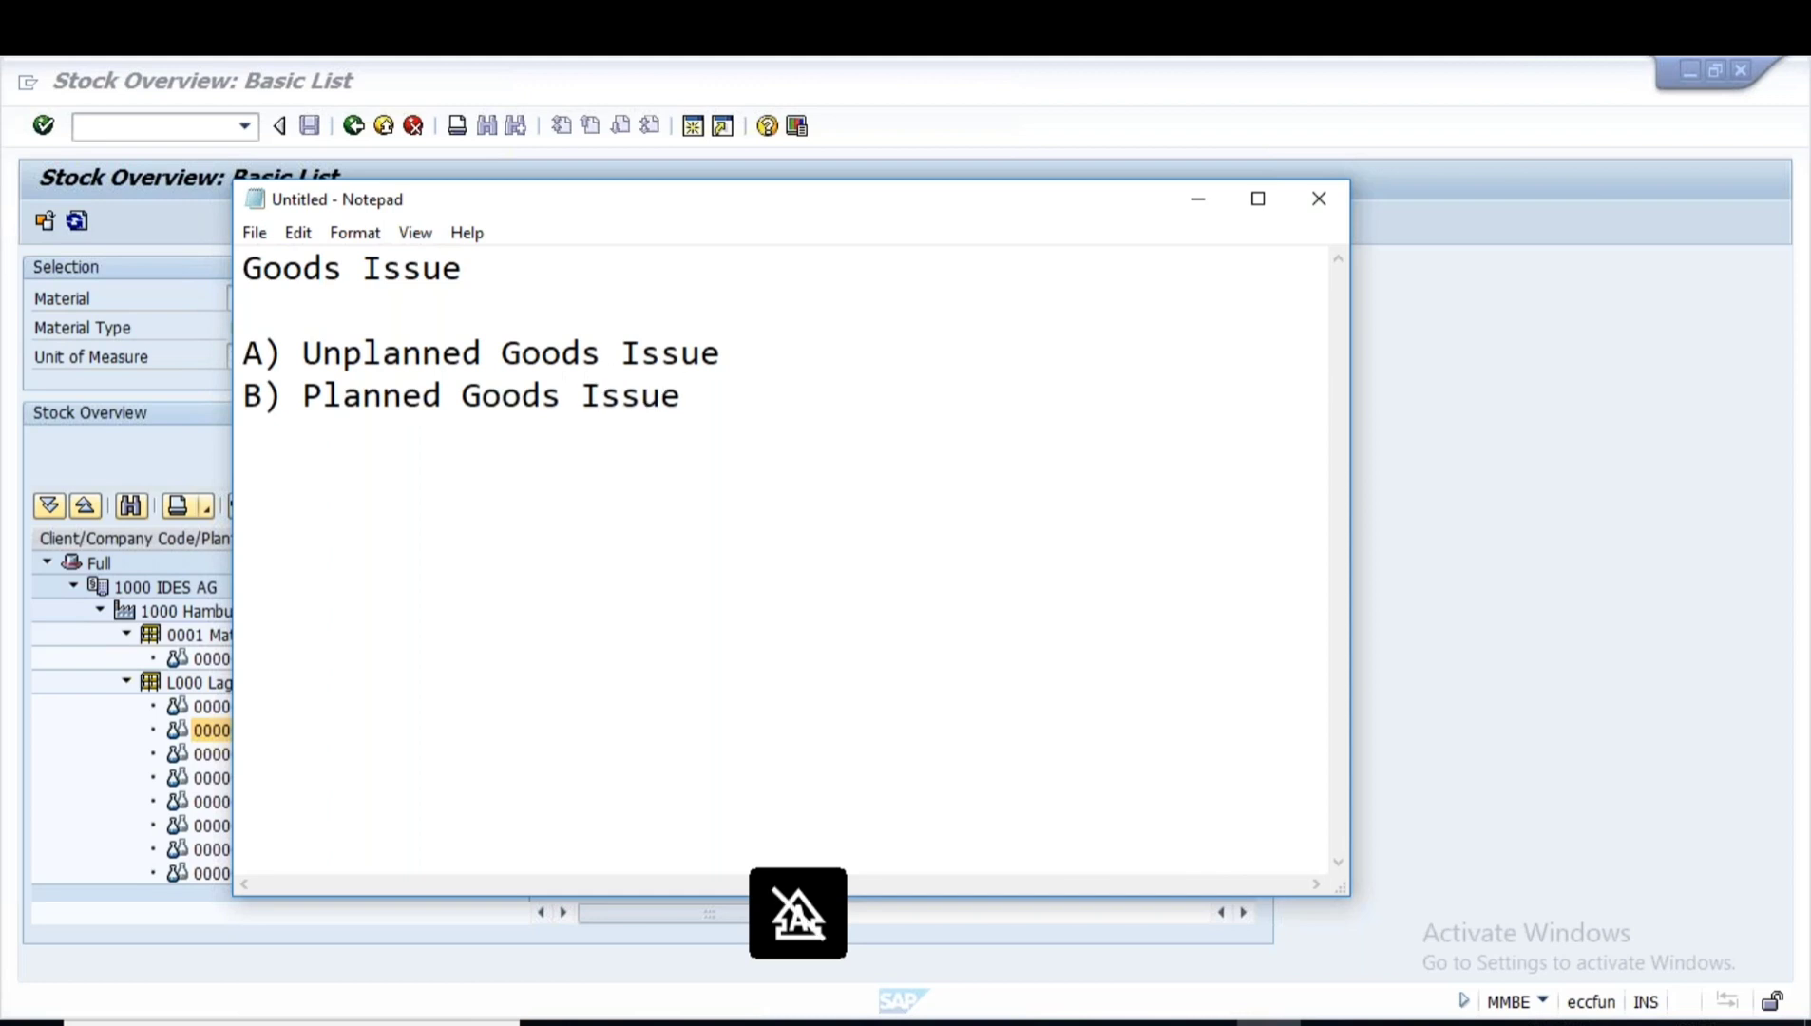
- Insert '=> Goods issue for costcenter' under line A, correcting the typos
left_click_drag(304, 353, 734, 362)
left_click(734, 362)
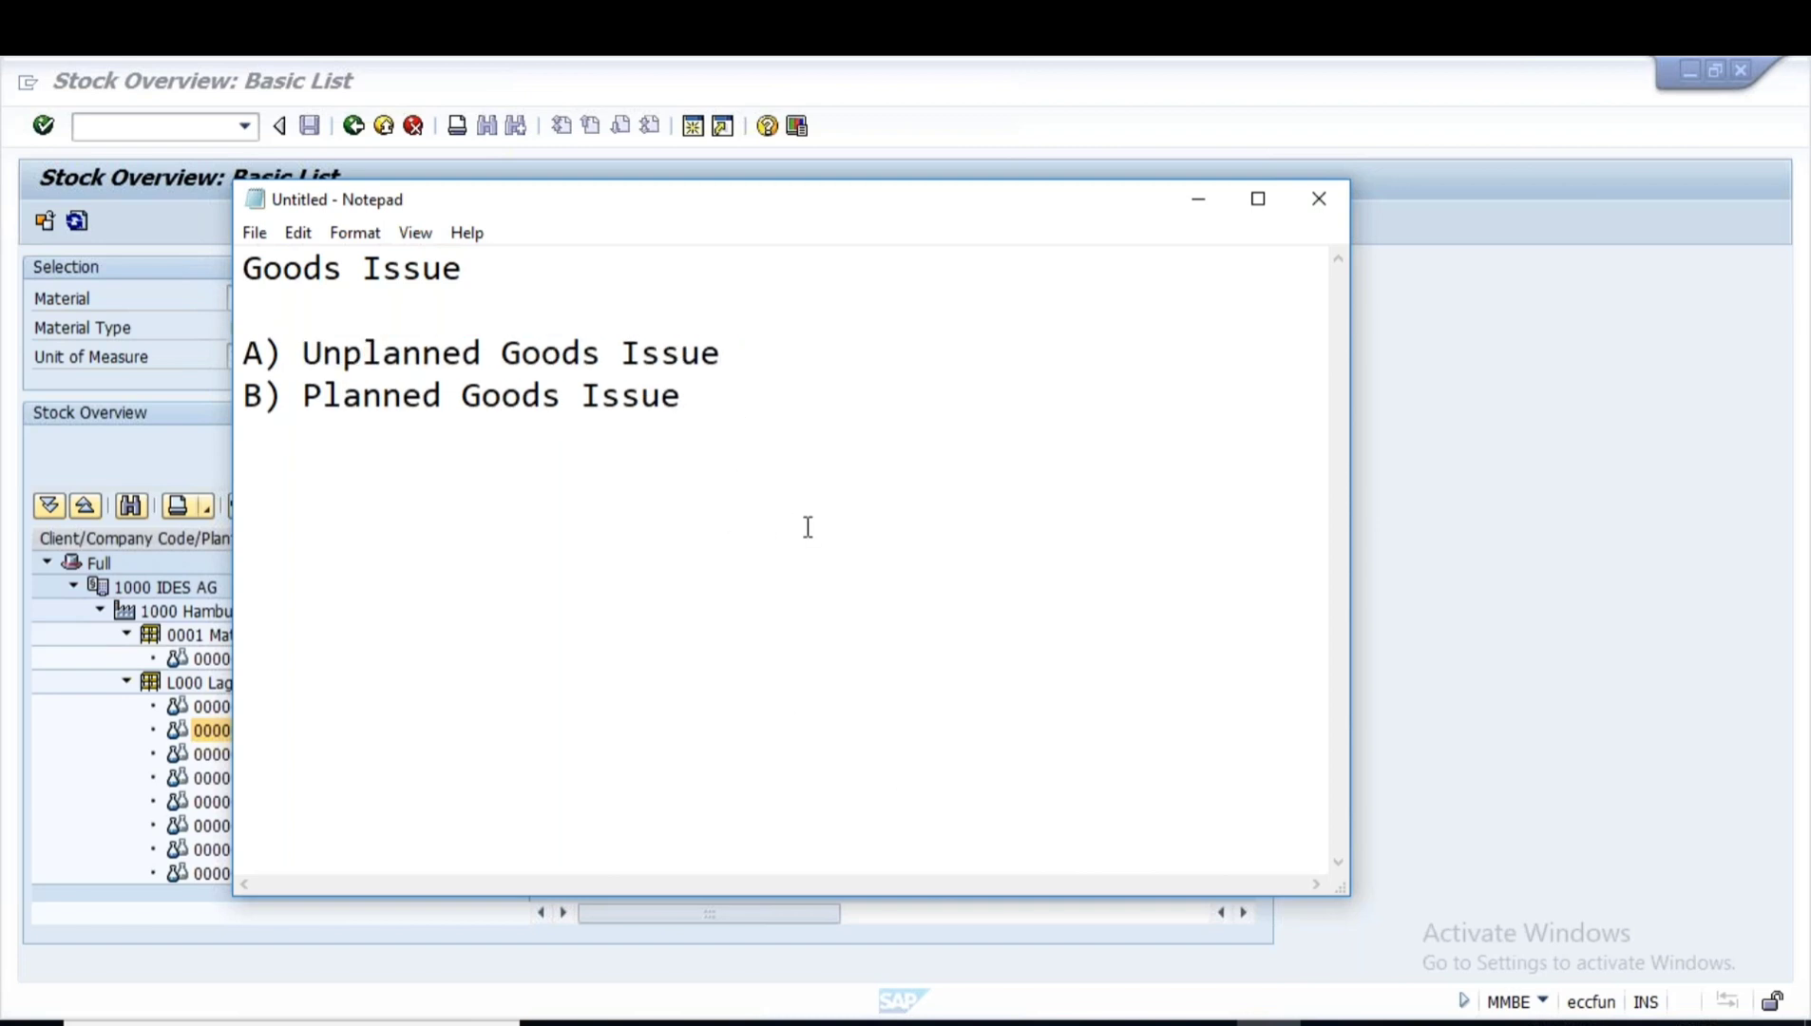
key("Return")
key("Return")
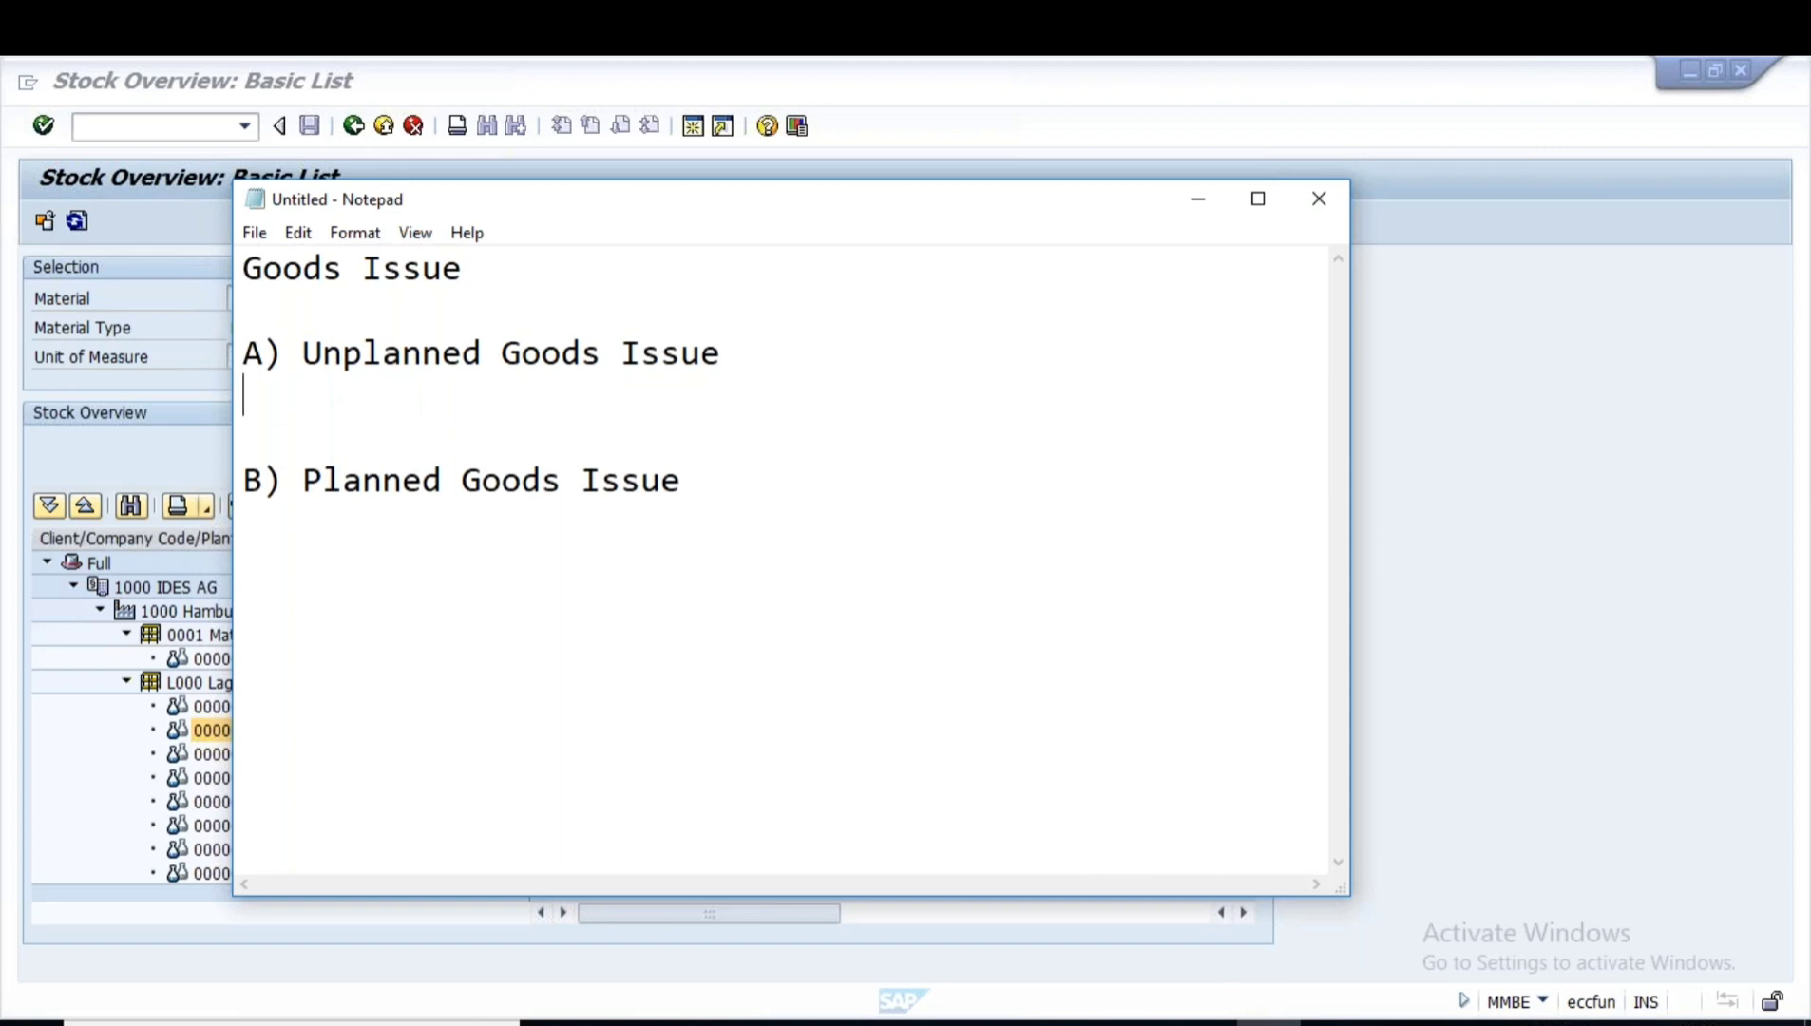
key("Return")
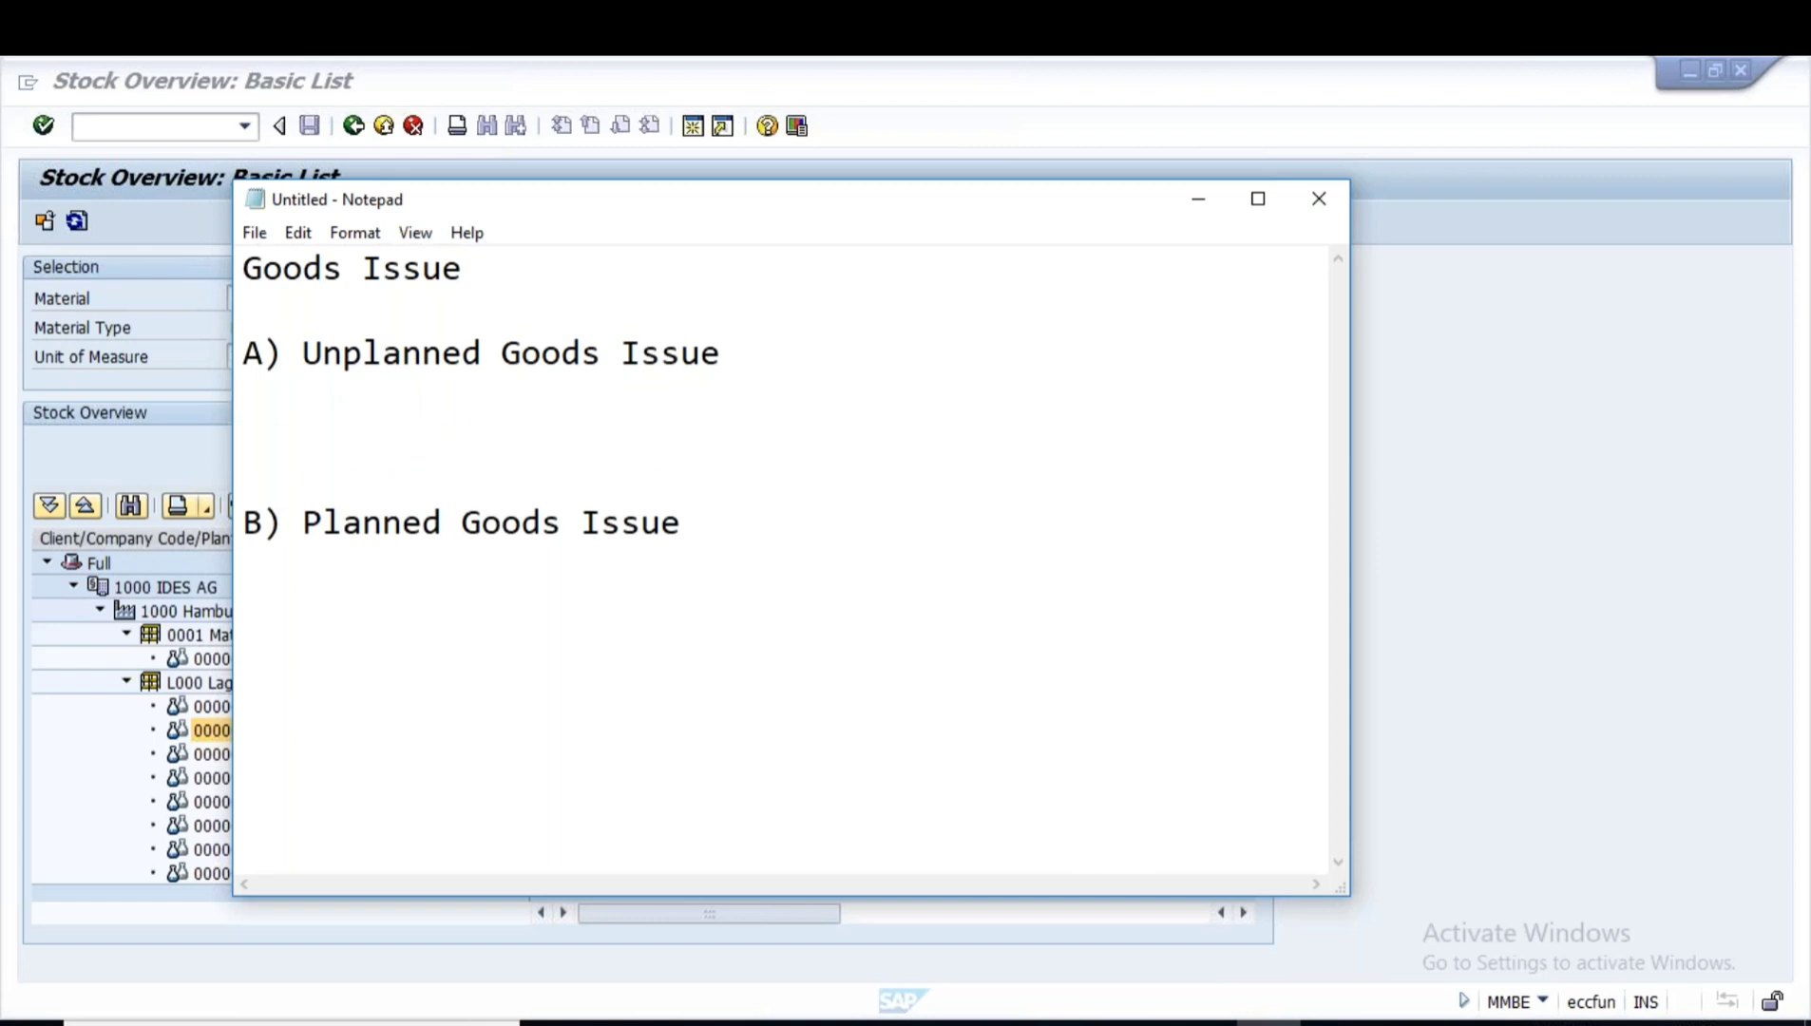
type("=> ")
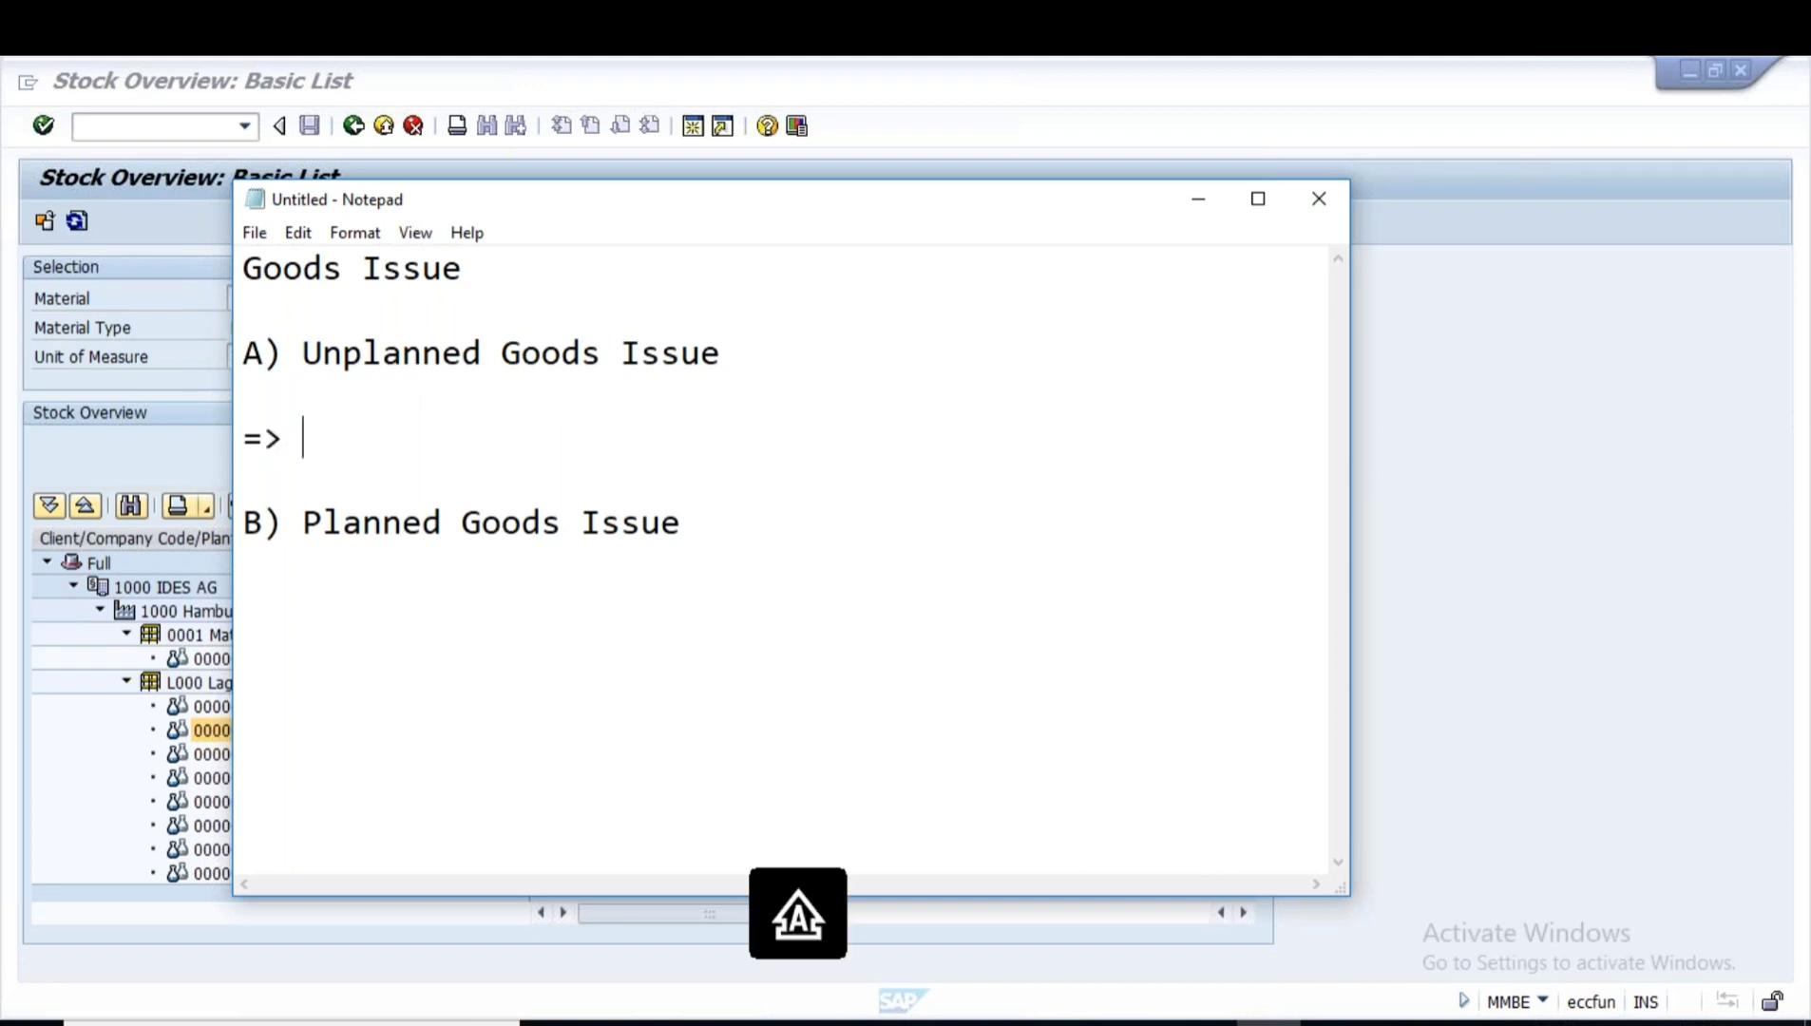
type("Goods iss")
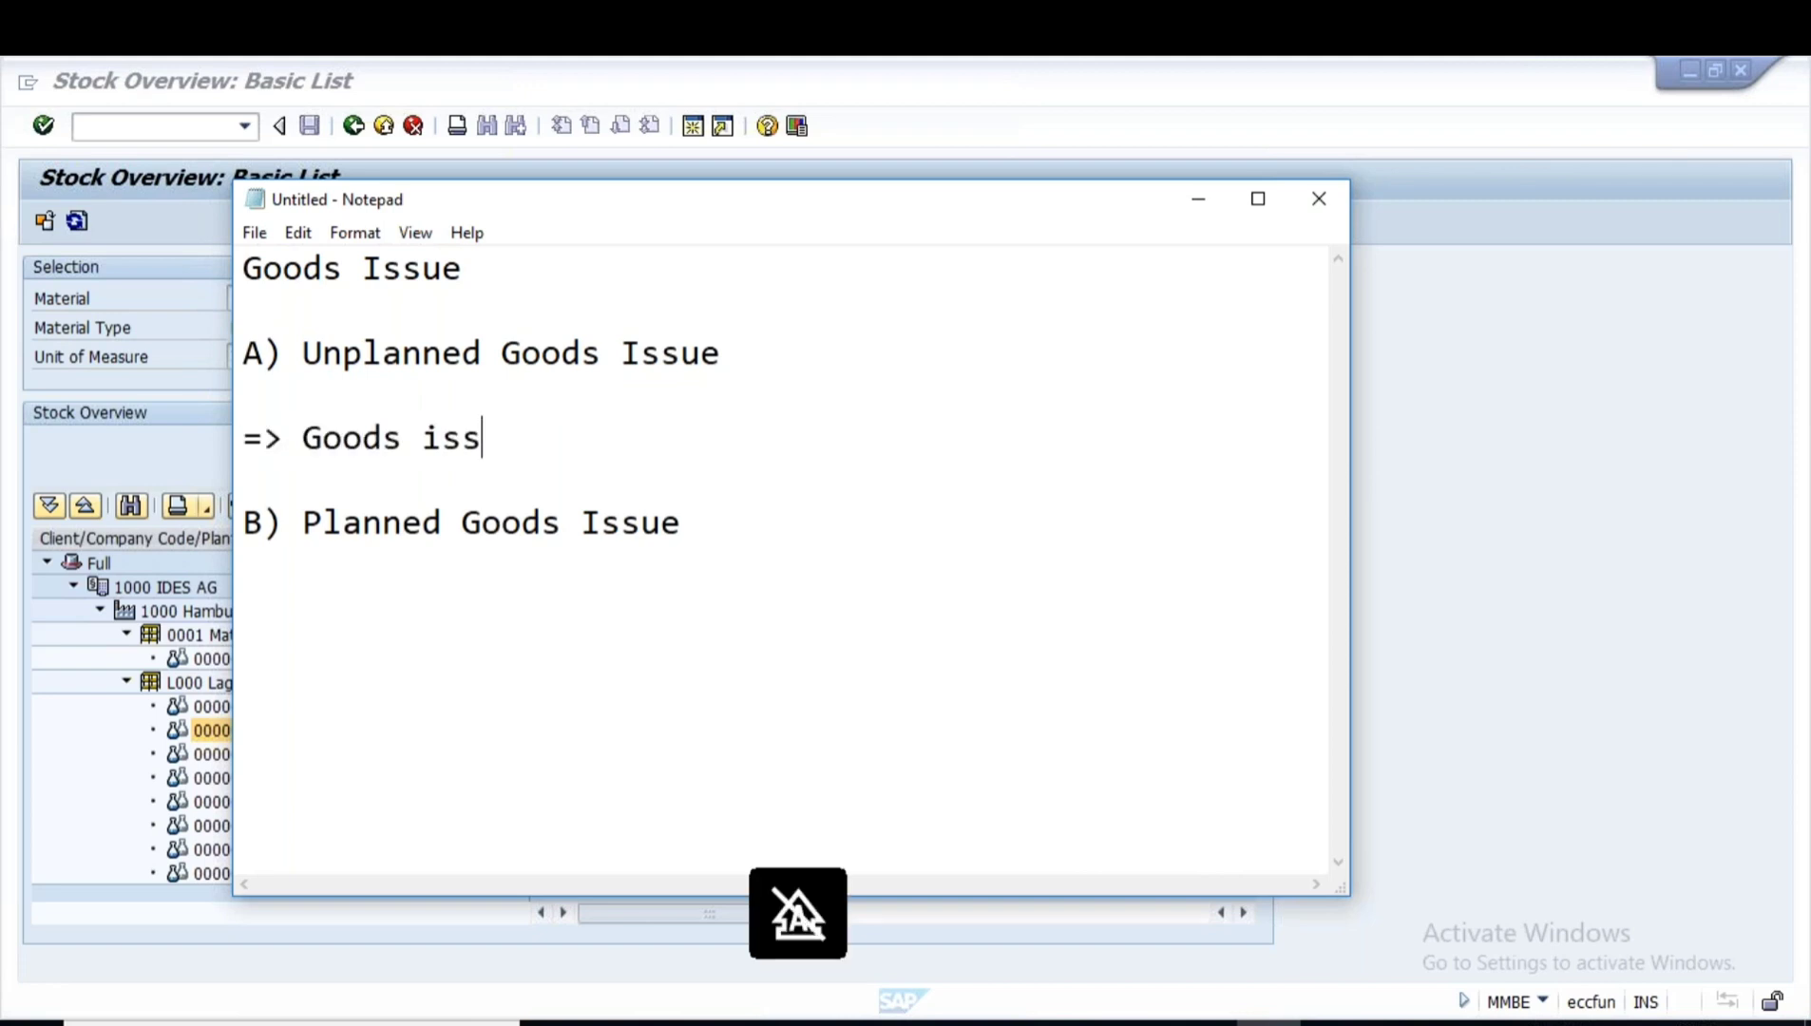
type("ue for cos")
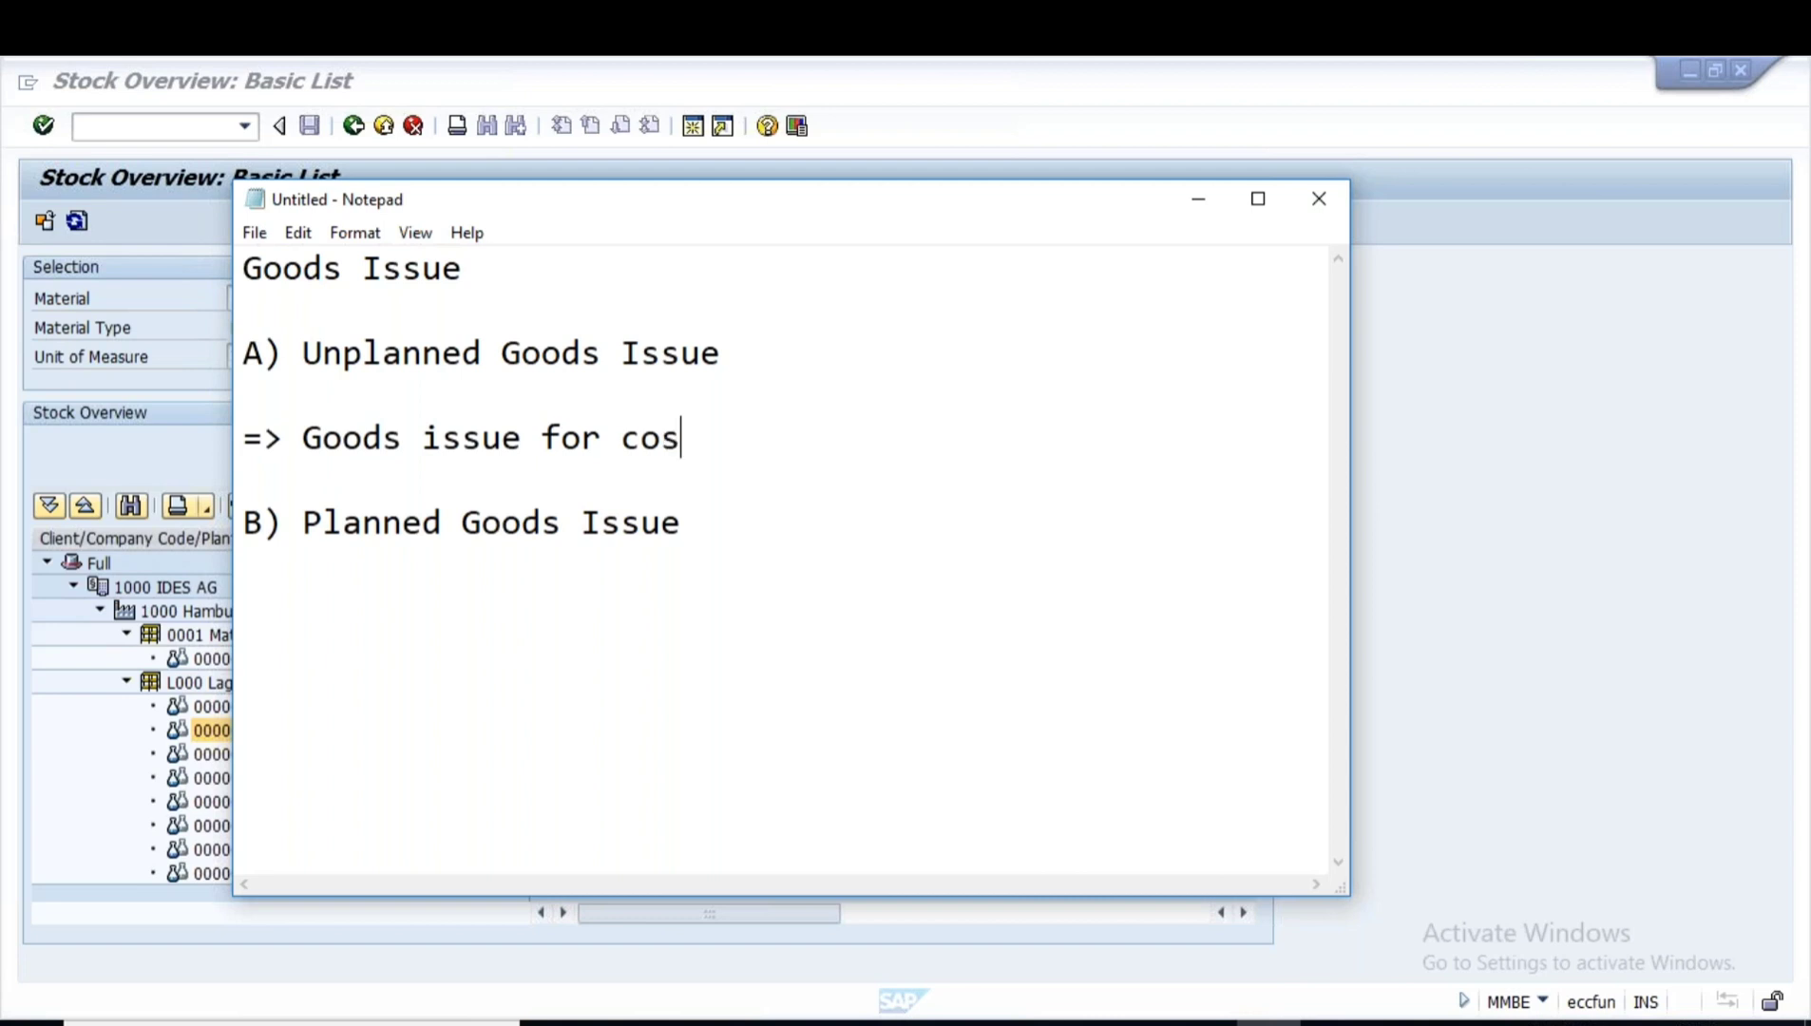
type("tcneter")
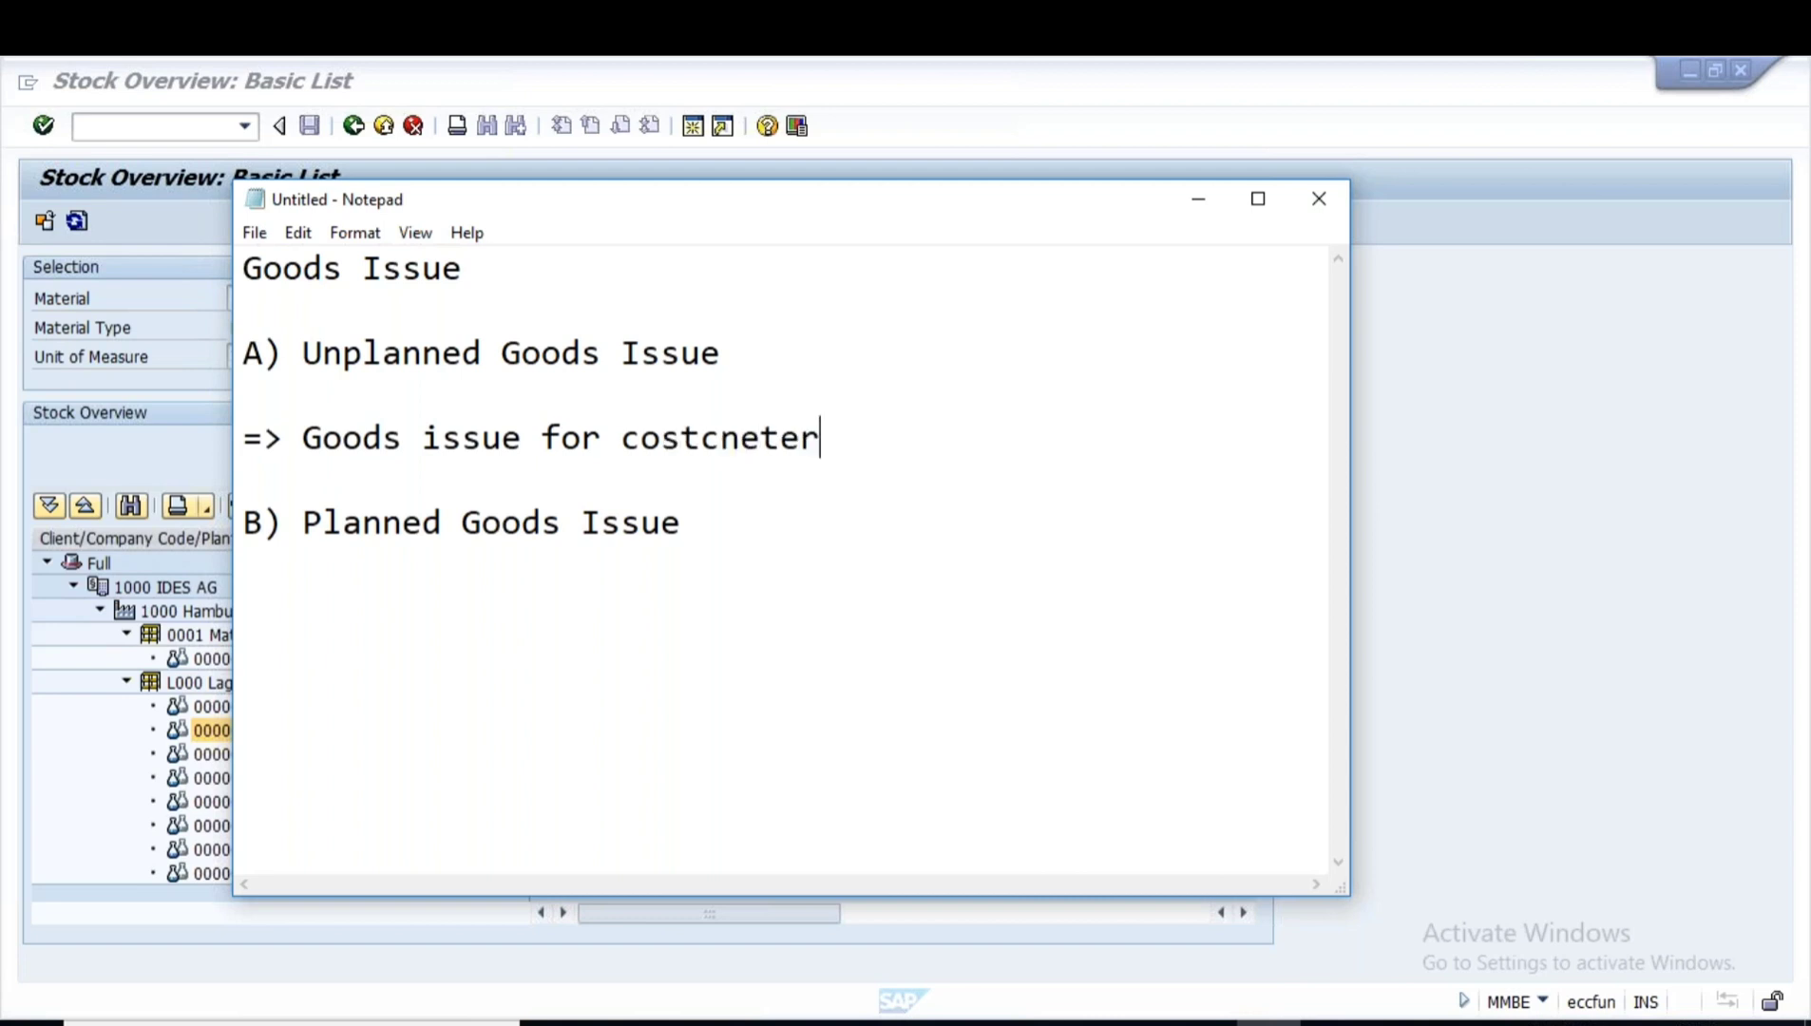
key("BackSpace")
key("BackSpace")
key("BackSpace")
key("BackSpace")
key("BackSpace")
type("netr")
key("BackSpace")
key("BackSpace")
key("BackSpace")
key("BackSpace")
type("enter")
- Delete the blank line between 'A) Unplanned Goods Issue' and the cost center note
left_click(738, 359)
key("Delete")
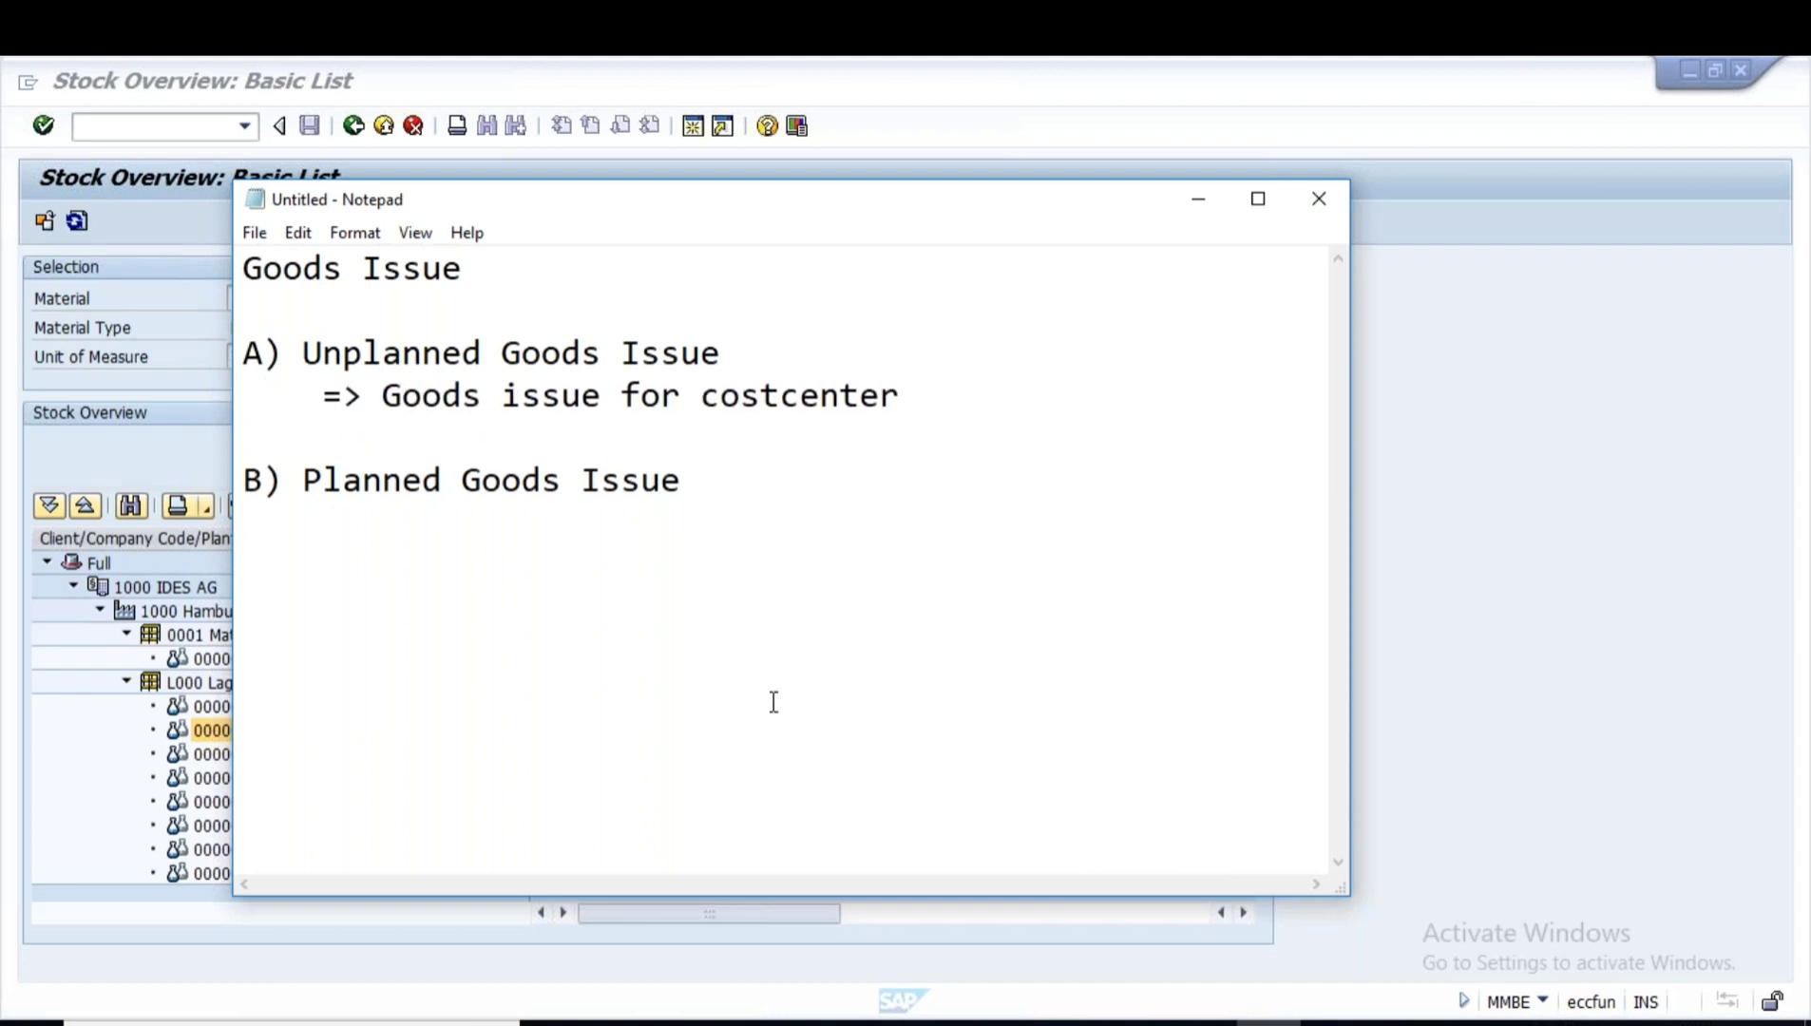
left_click(846, 1022)
- Open a new SAP session and start the MIGO goods movement transaction
left_click(1052, 914)
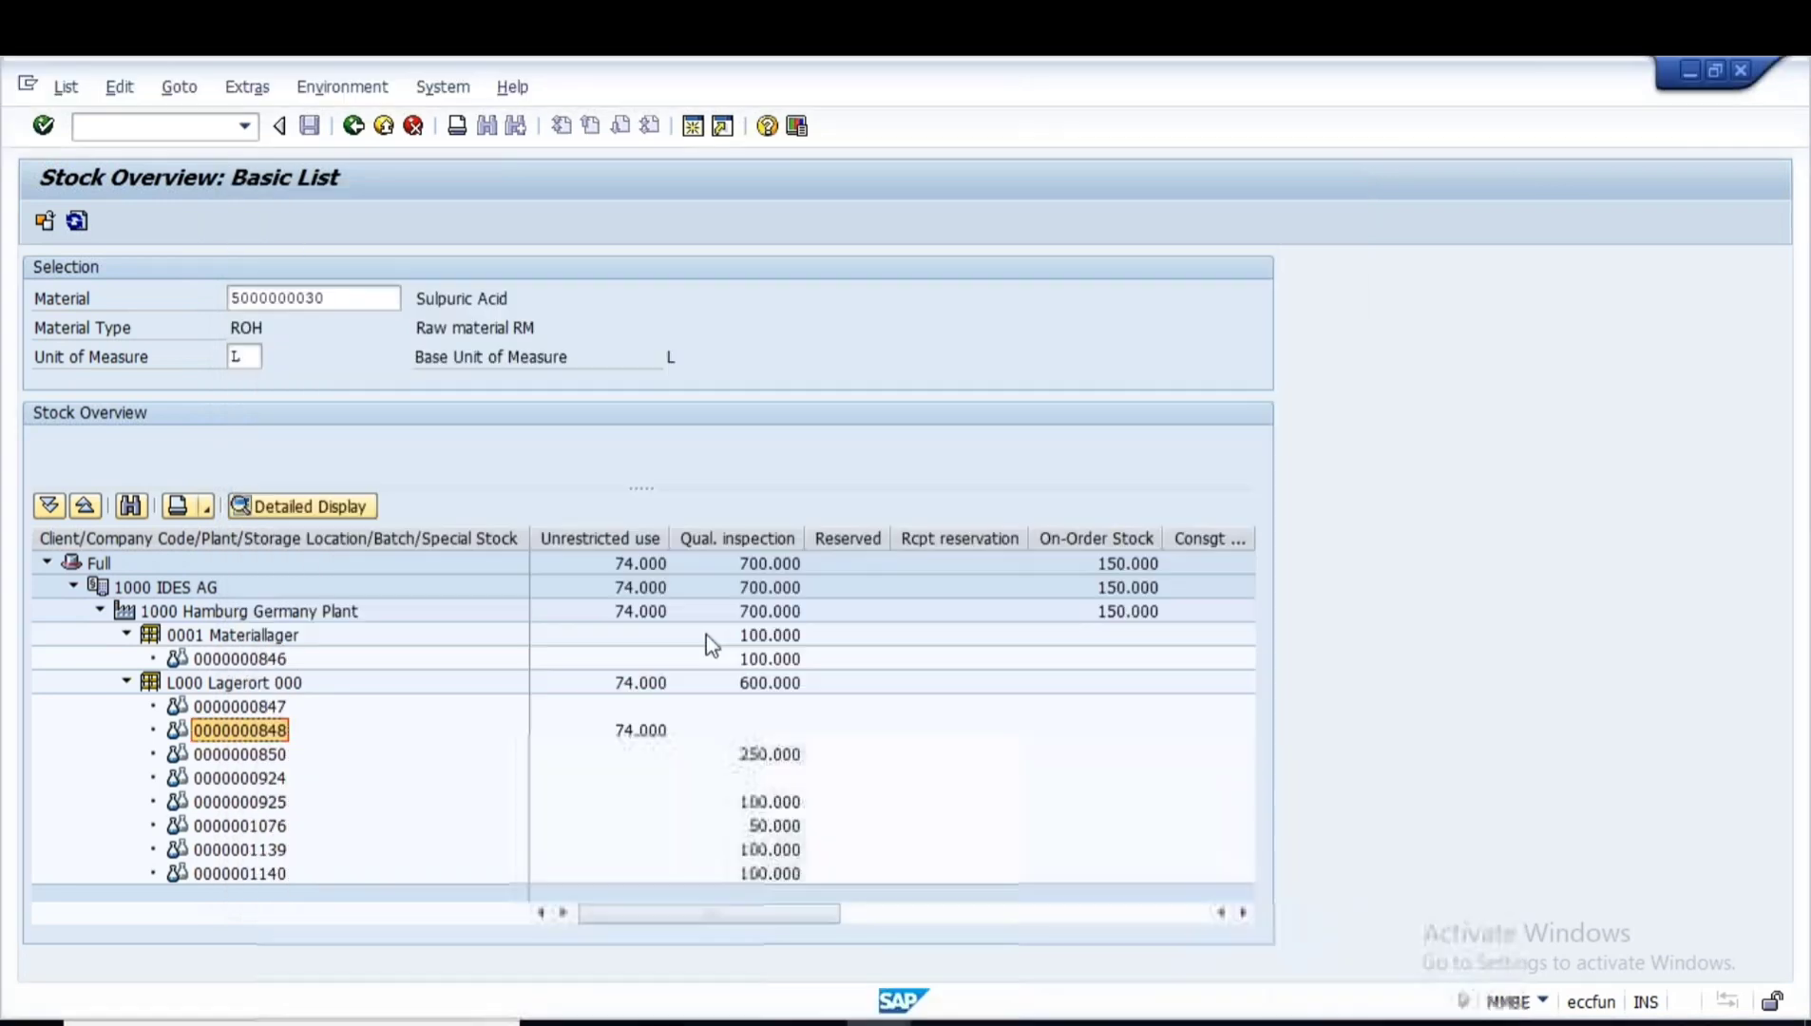
left_click(694, 127)
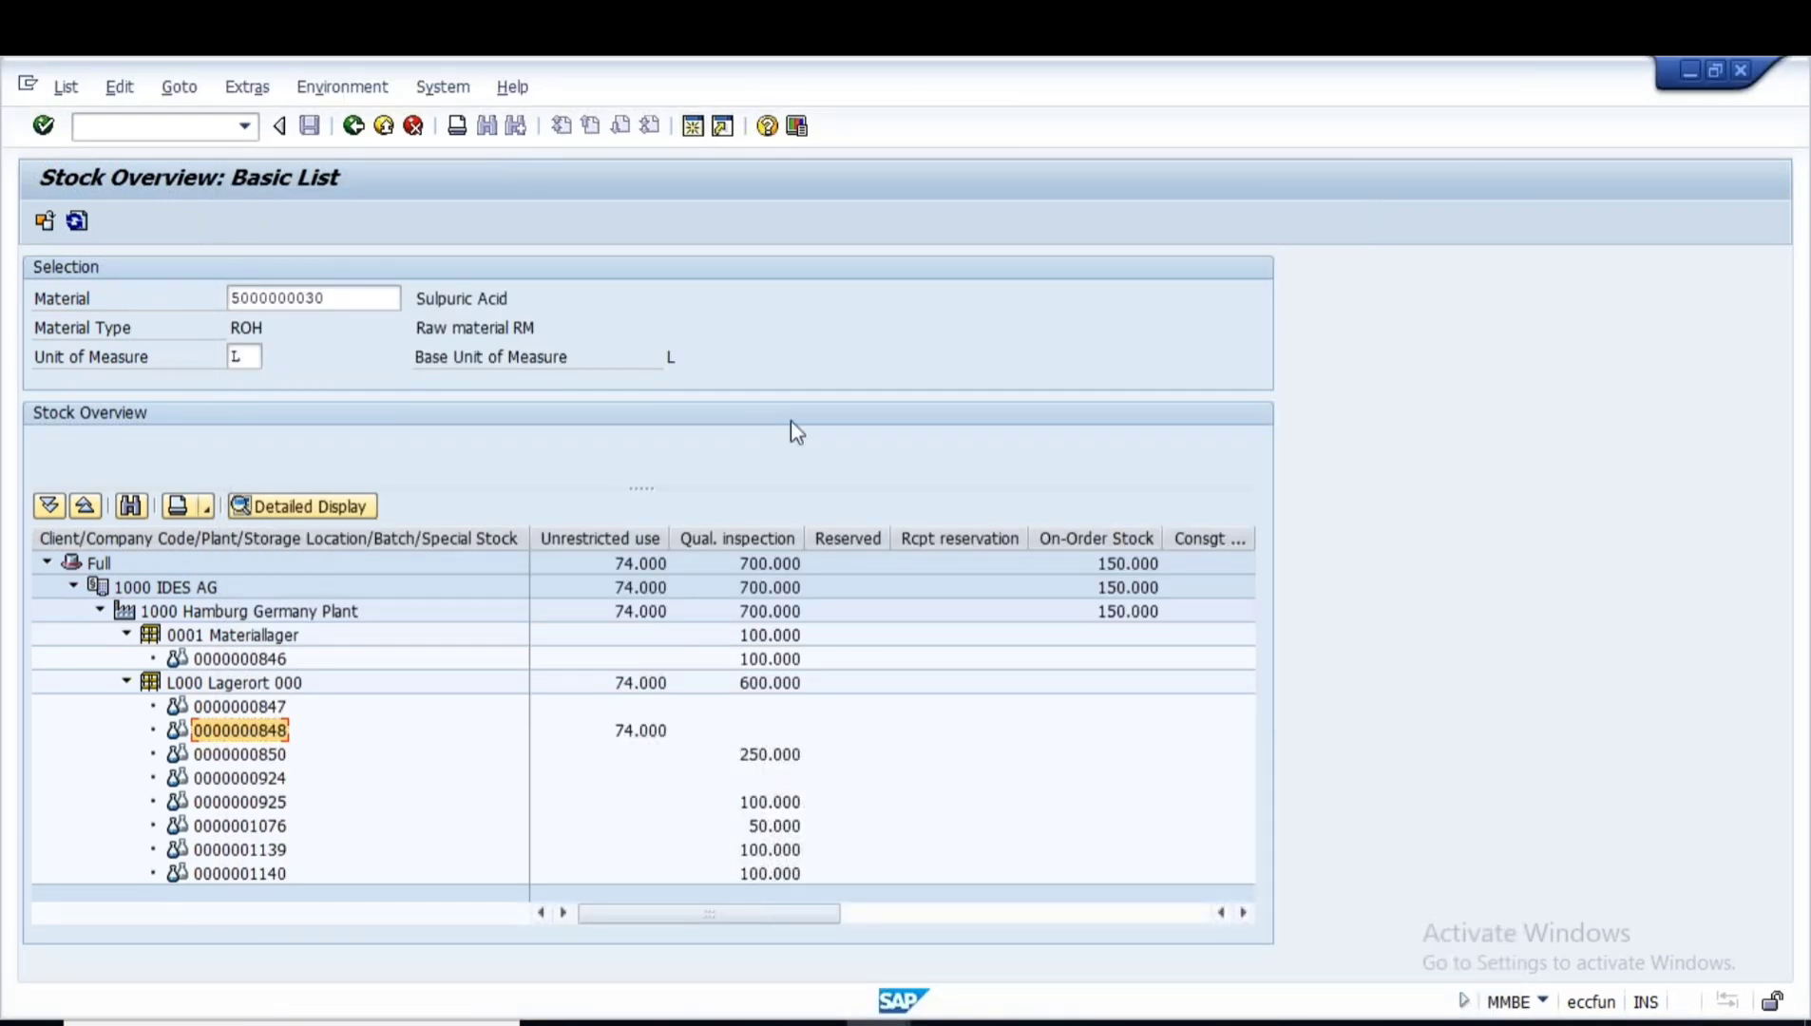
type("migo")
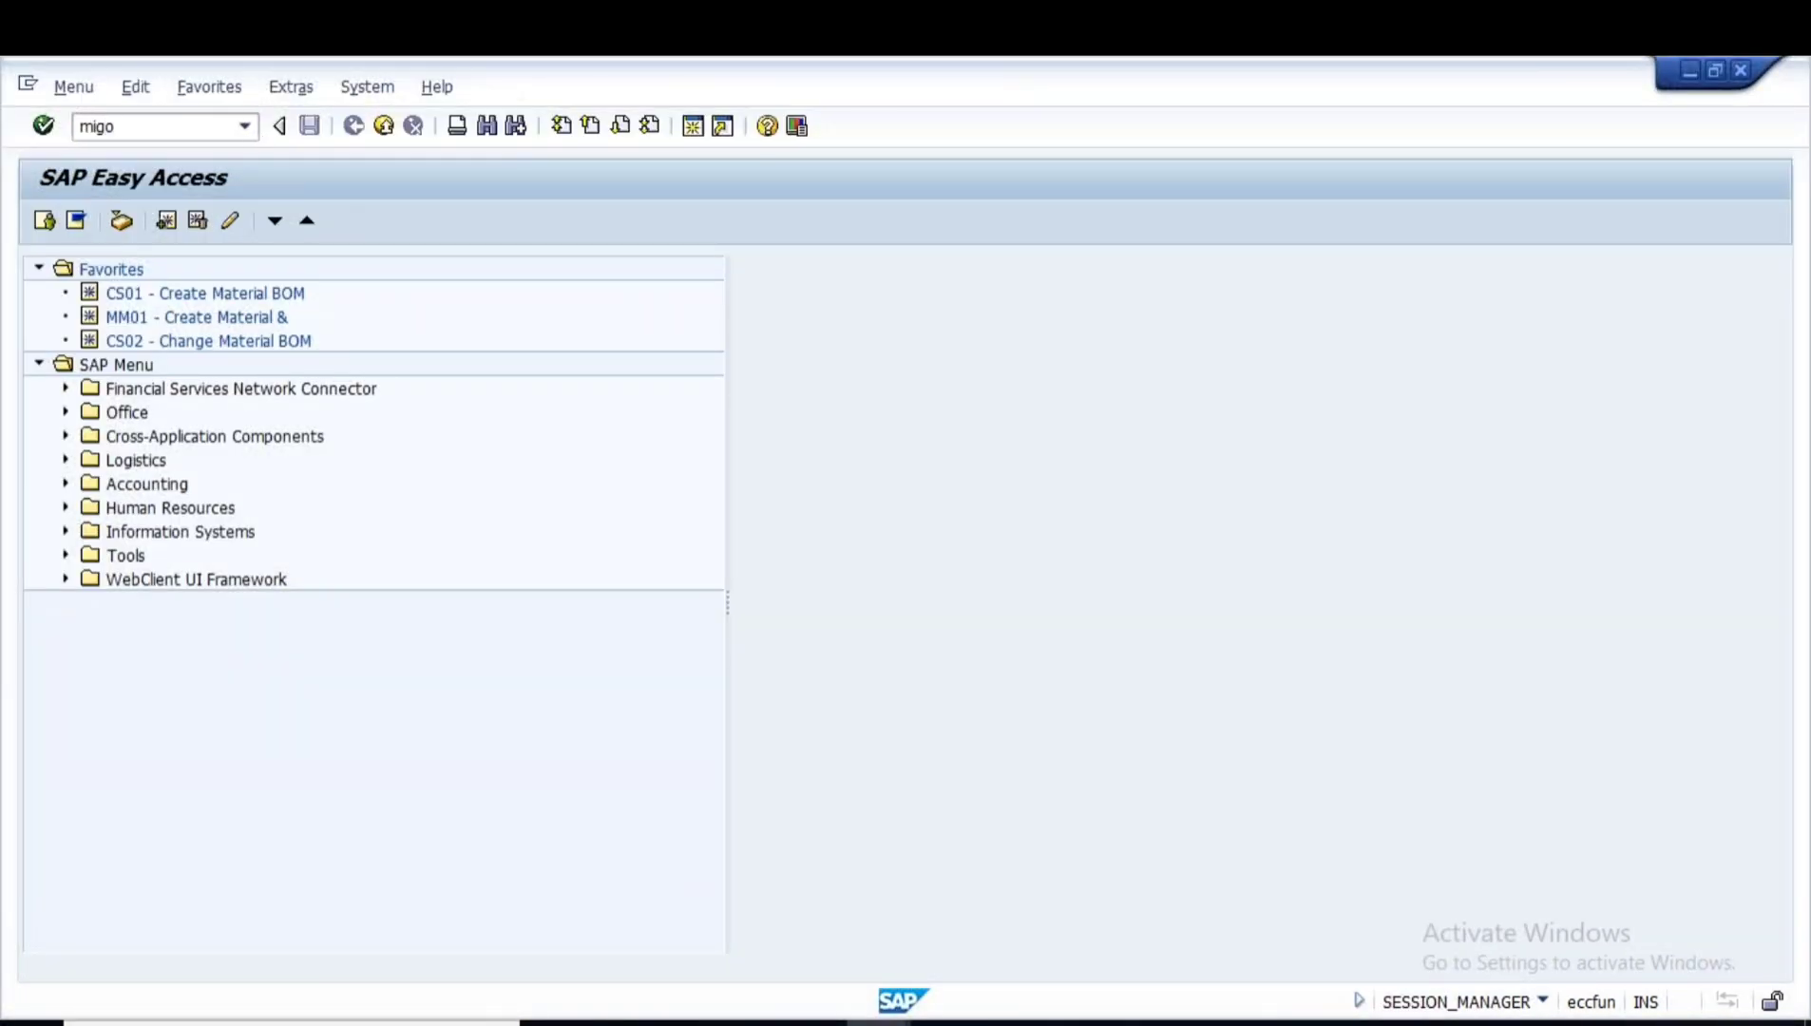
key("Return")
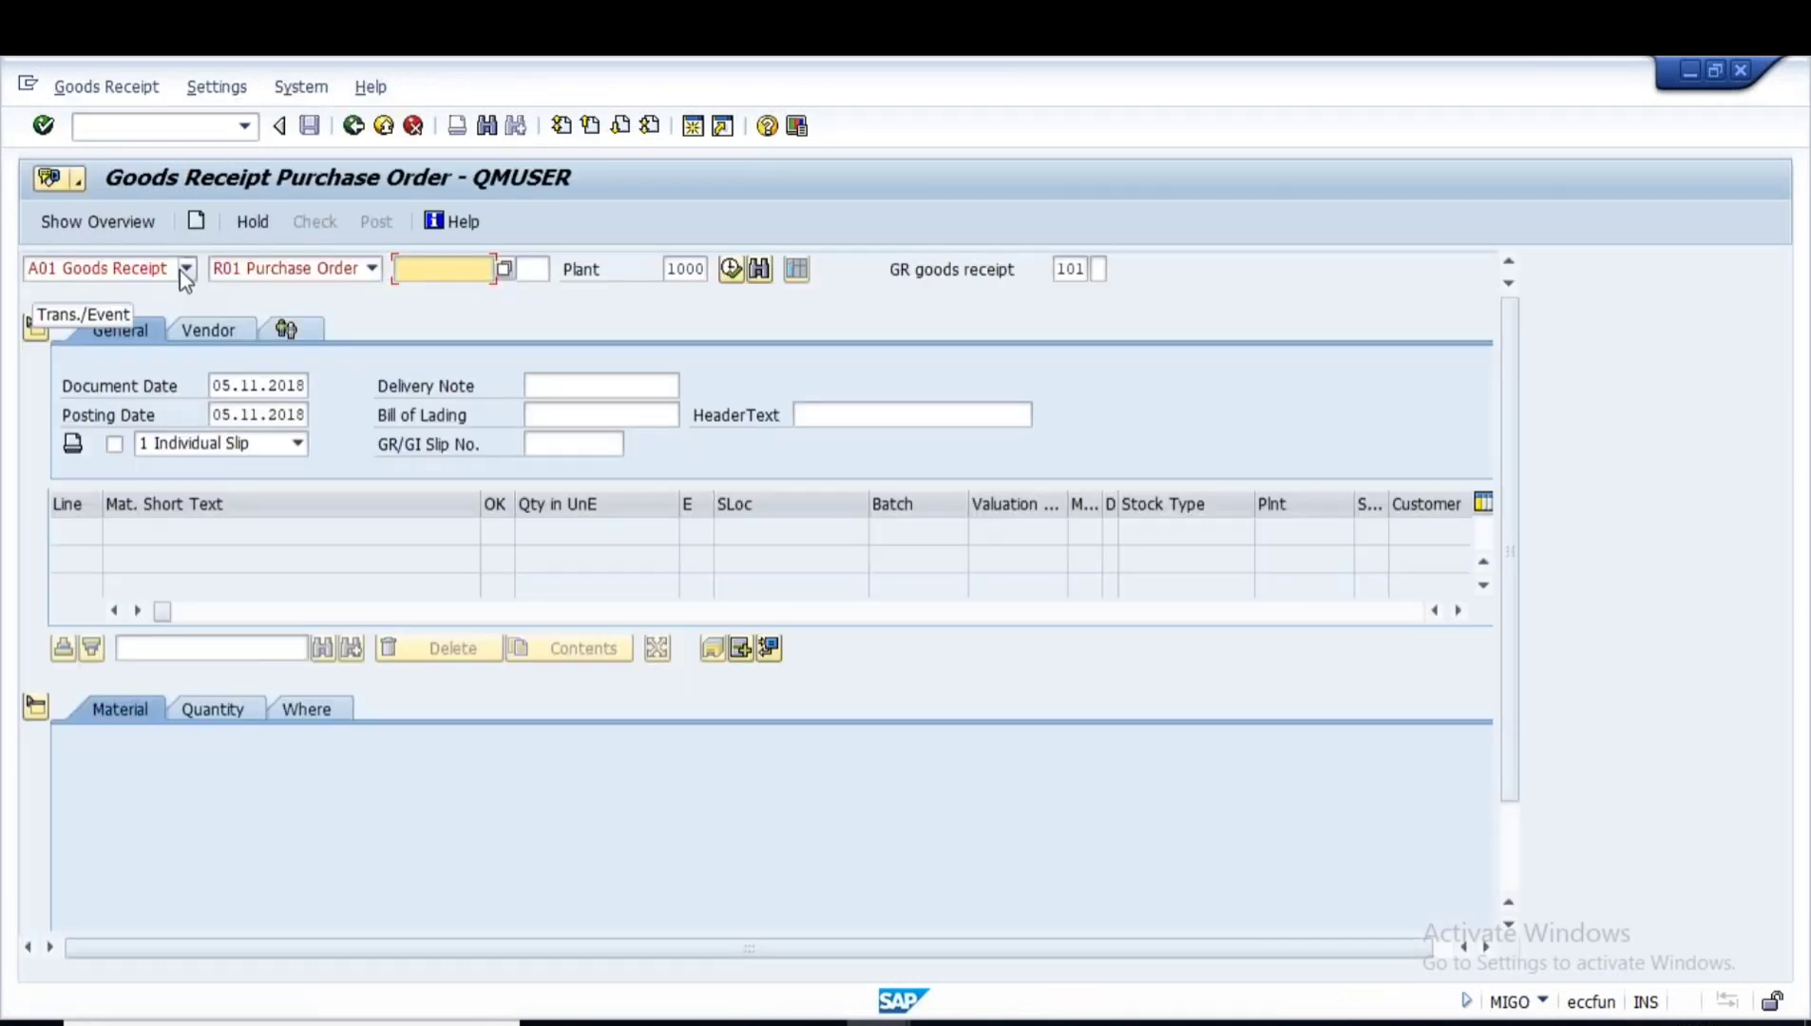
- Set MIGO to A07 Goods Issue with reference R10 Other, movement type 201
left_click(186, 269)
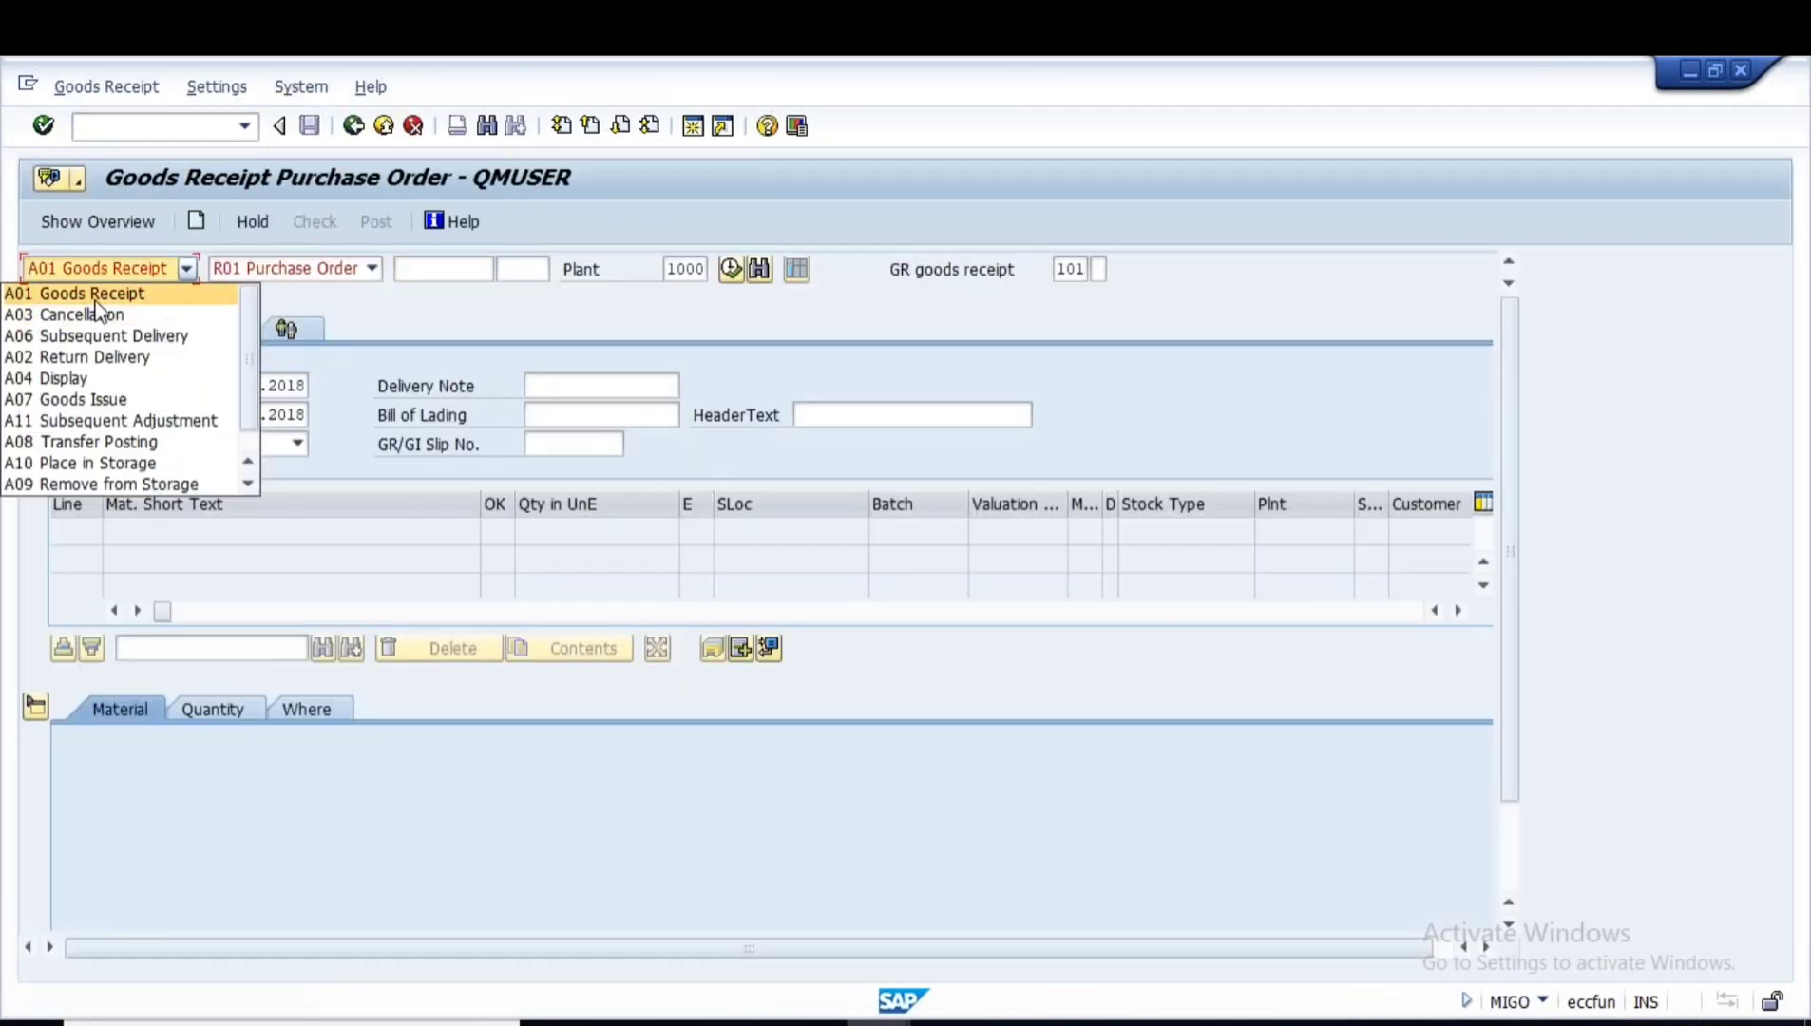
left_click(112, 400)
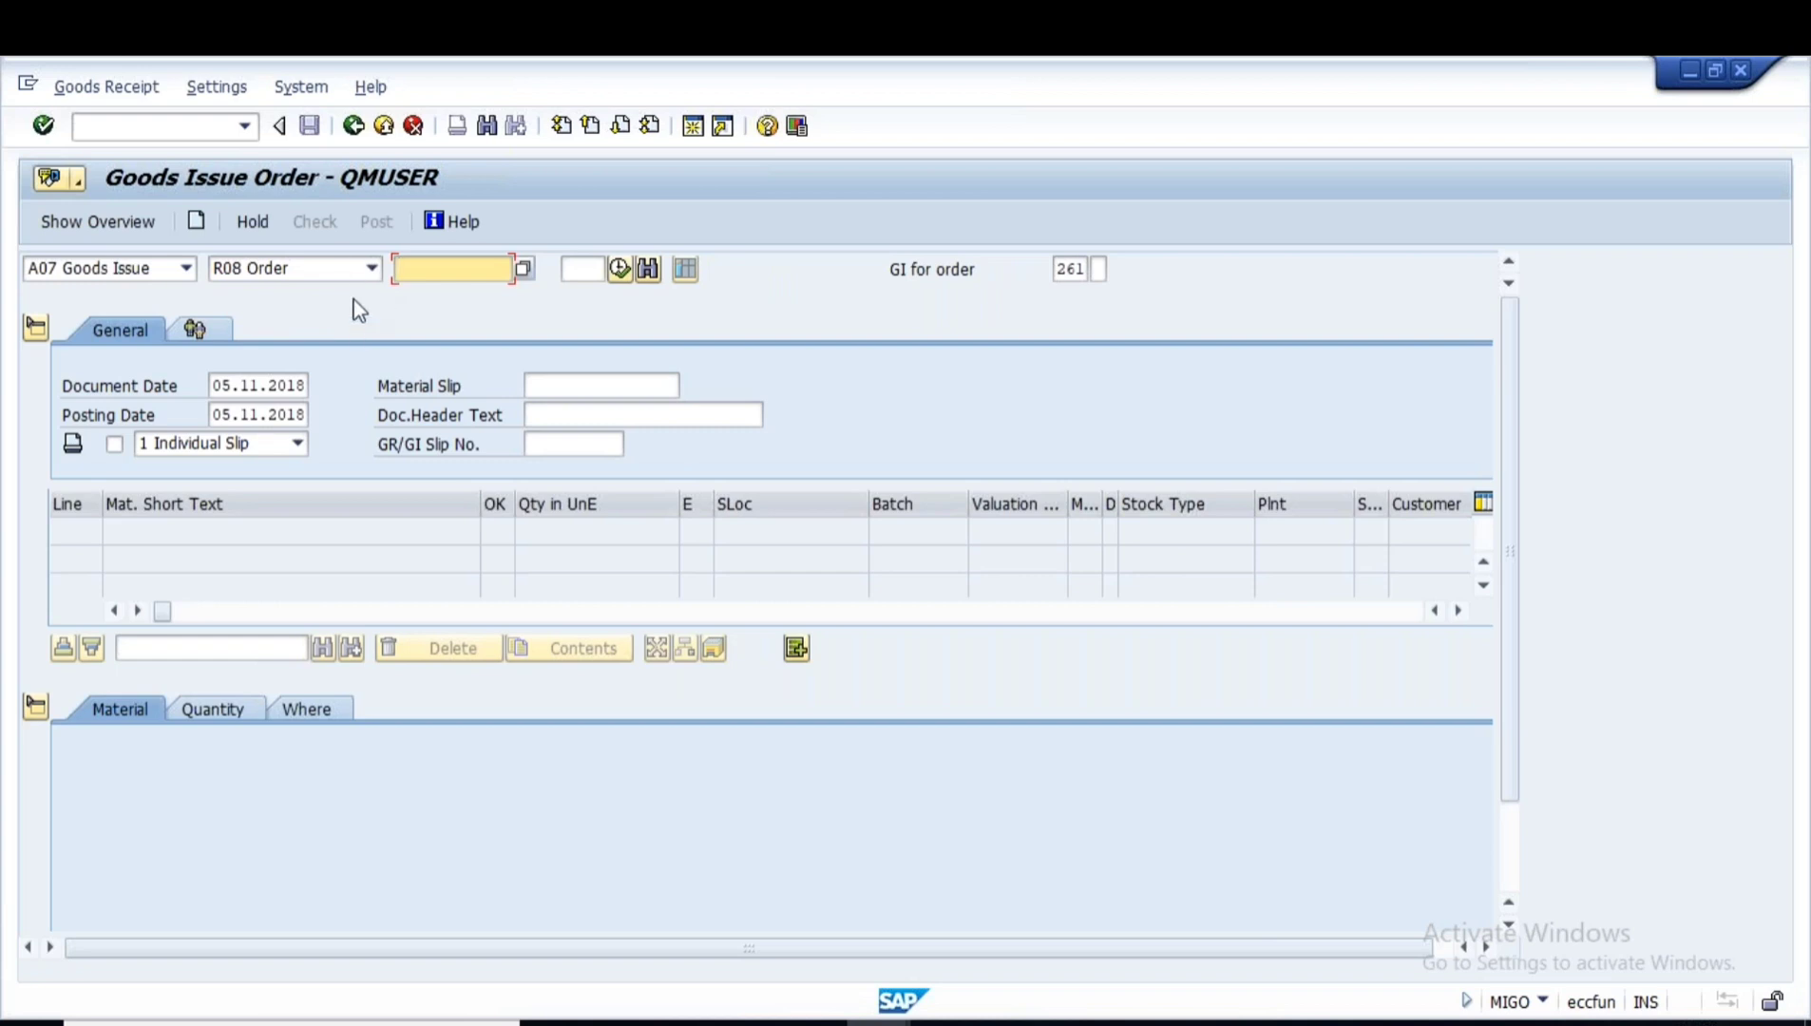
left_click(370, 268)
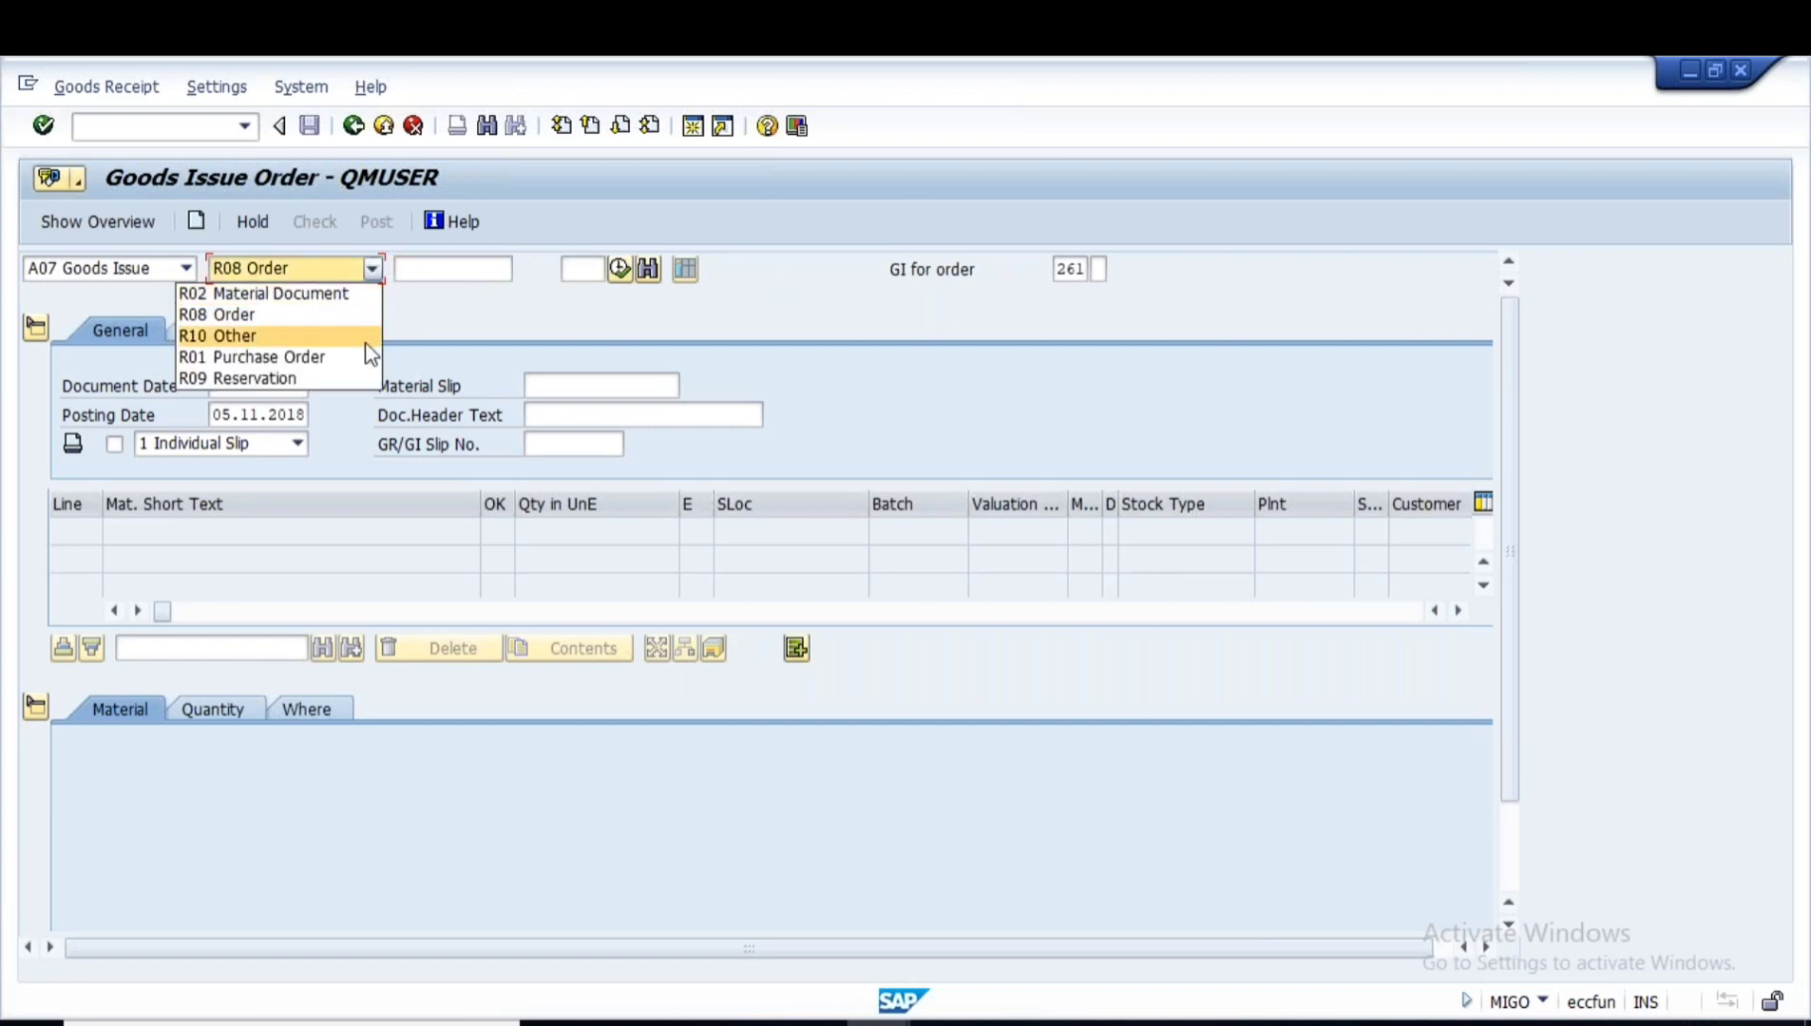
left_click(254, 335)
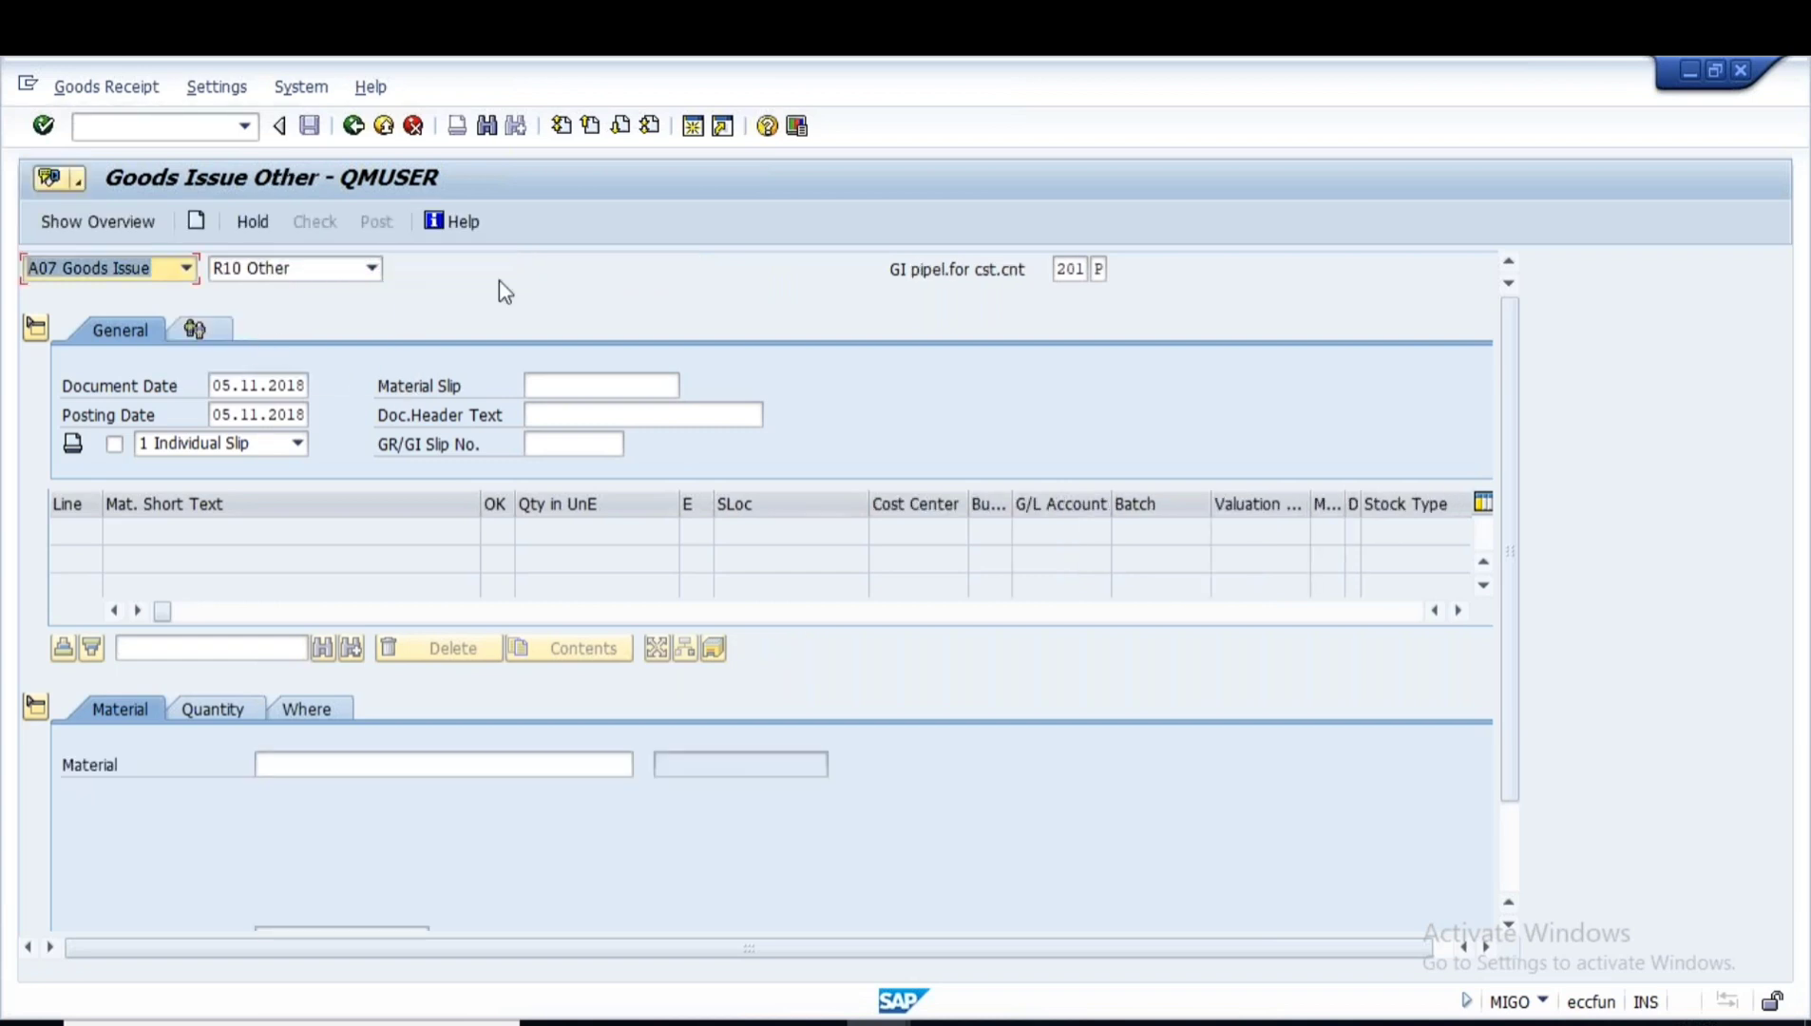
left_click(1101, 270)
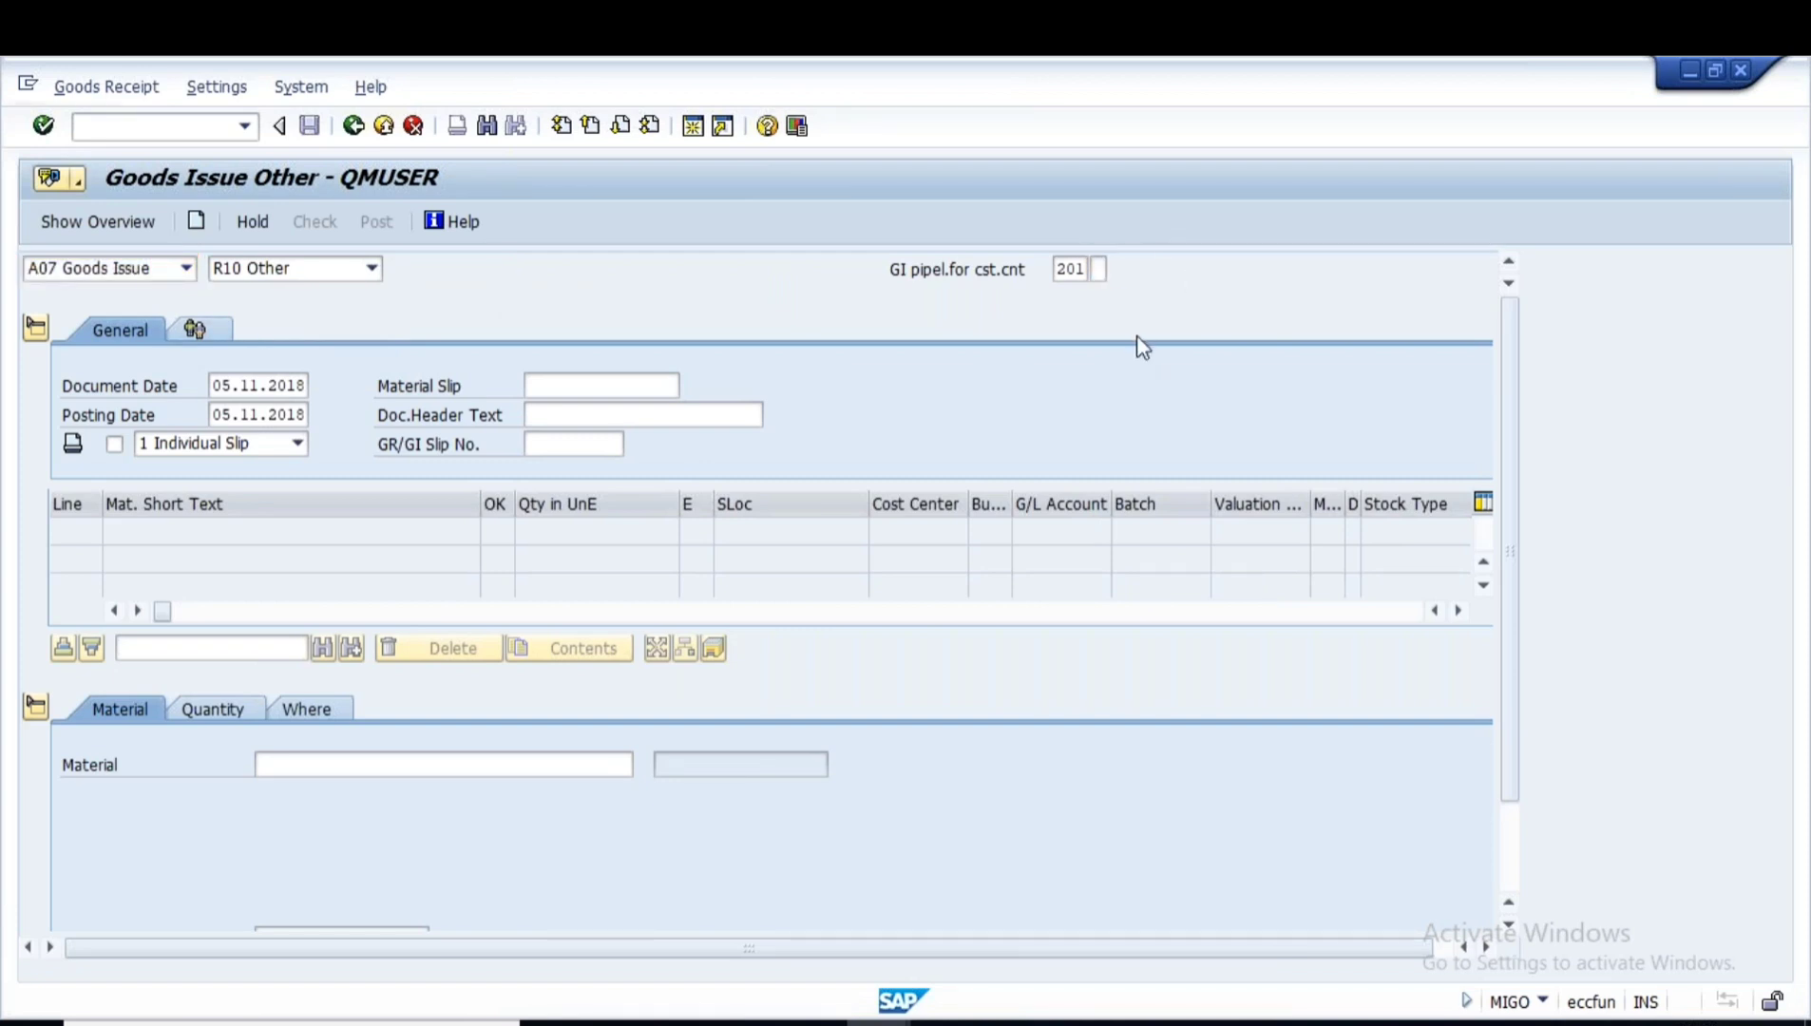
left_click_drag(888, 273, 1031, 270)
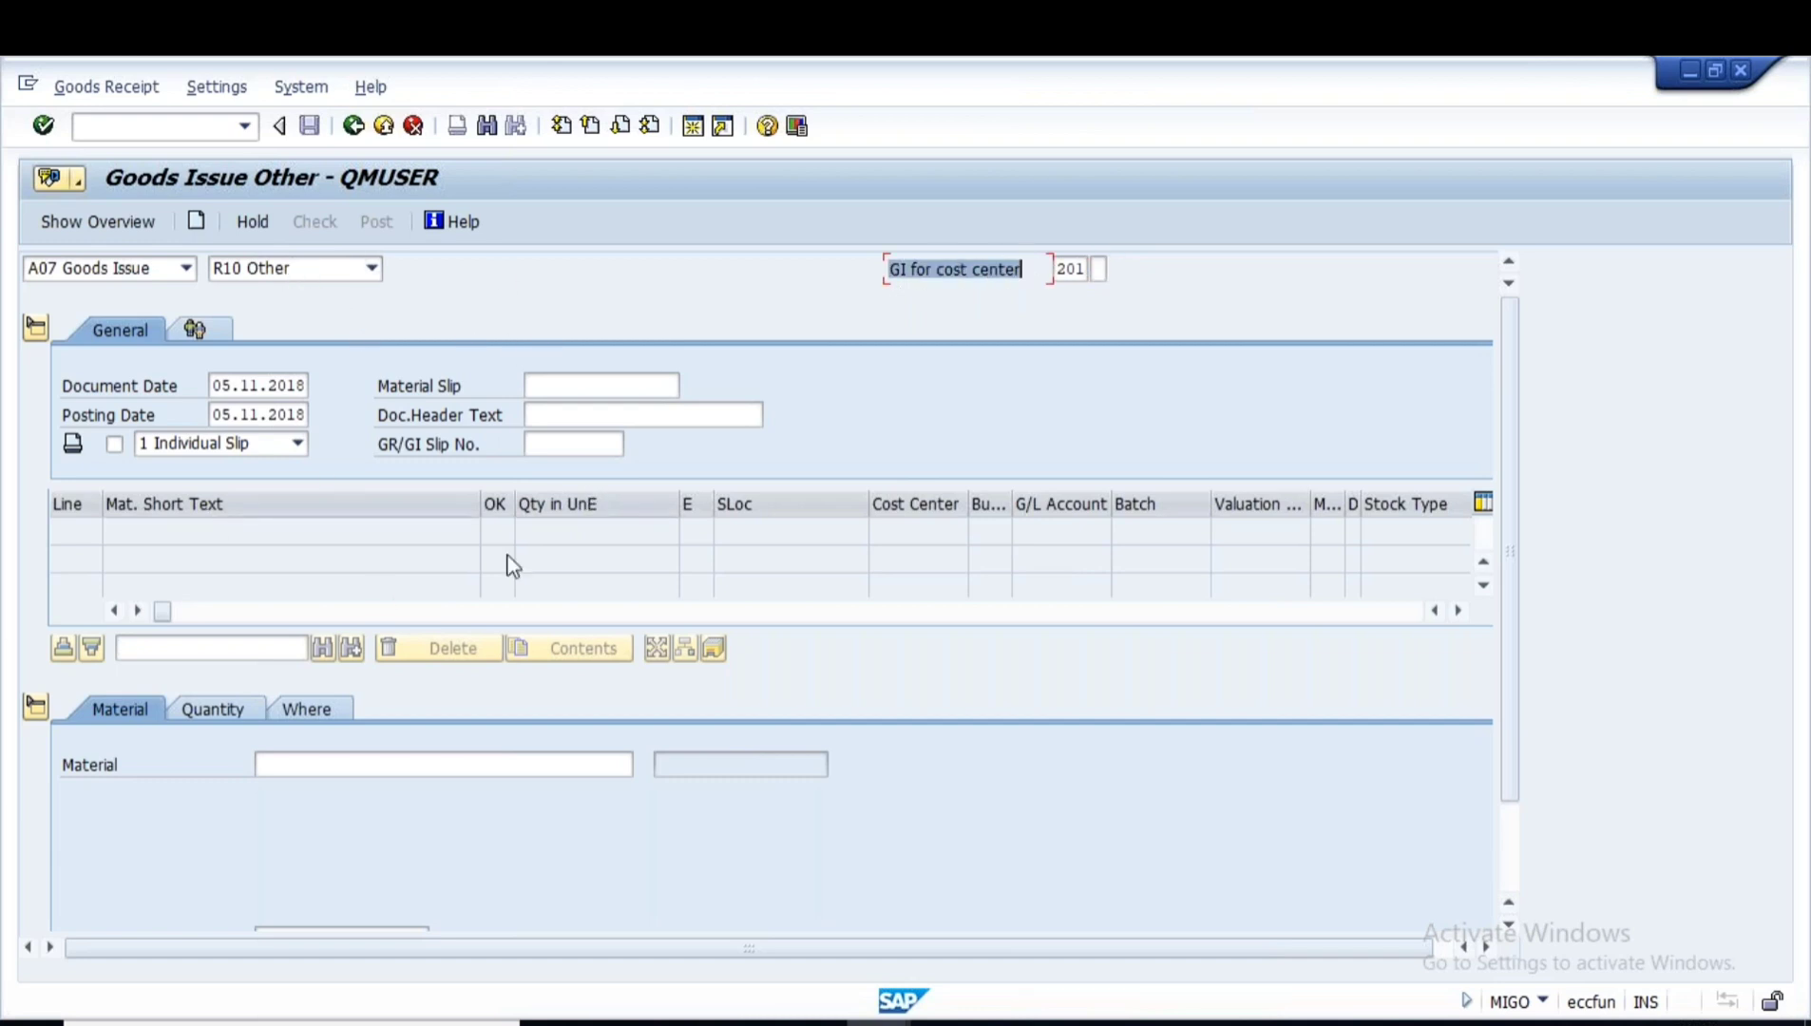
left_click(298, 760)
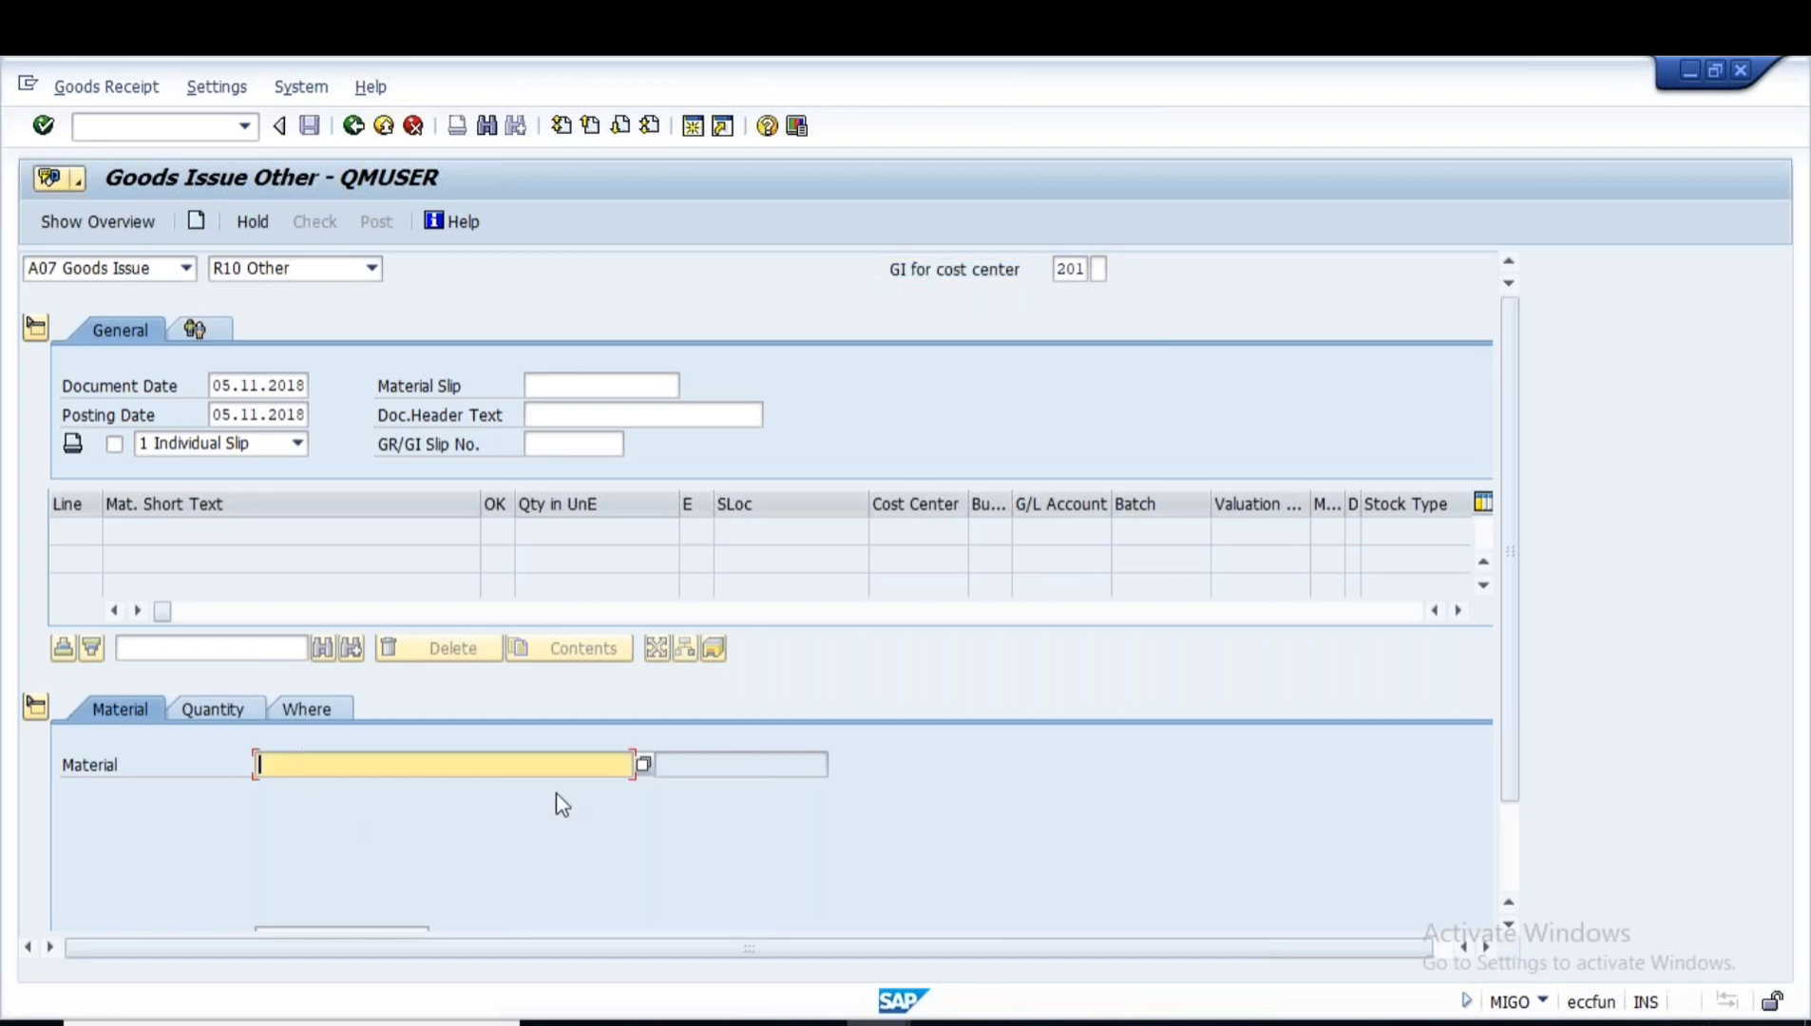
key("alt+Tab")
left_click_drag(356, 307, 144, 304)
key("ctrl+c")
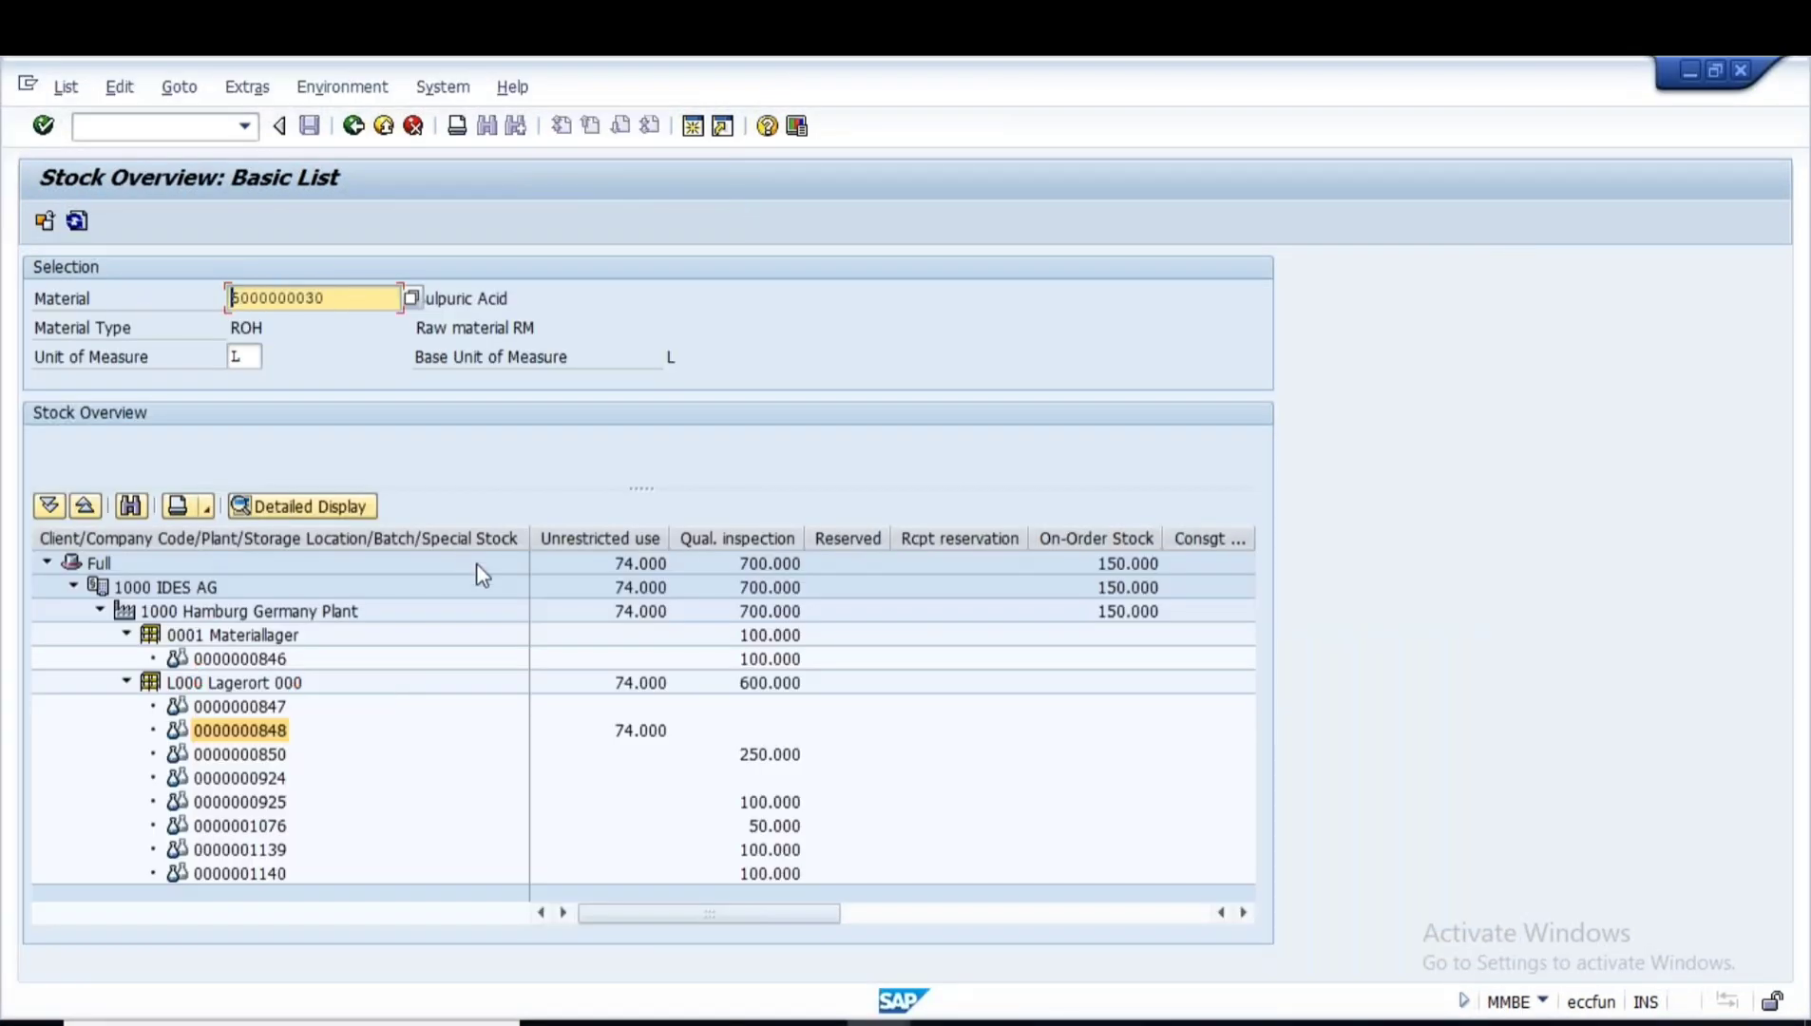
key("alt+Tab")
key("ctrl+v")
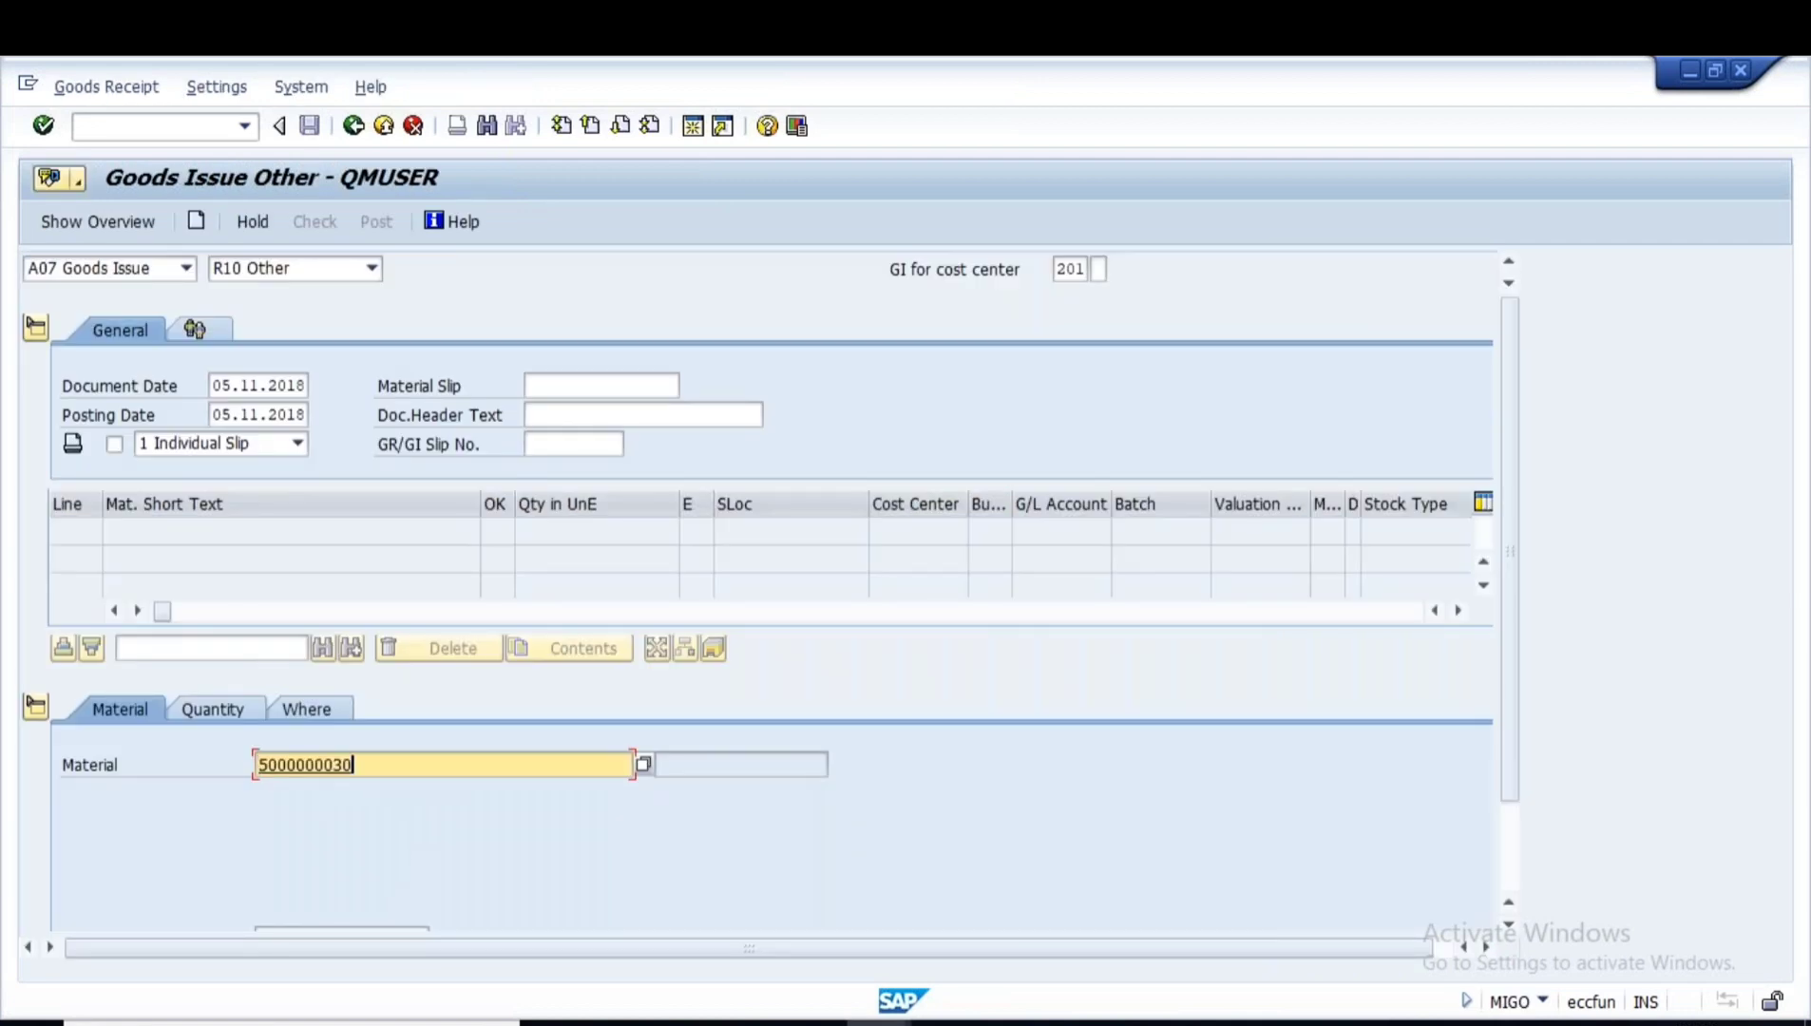
- Enter quantity 50 for the item and confirm the storage location
left_click(213, 710)
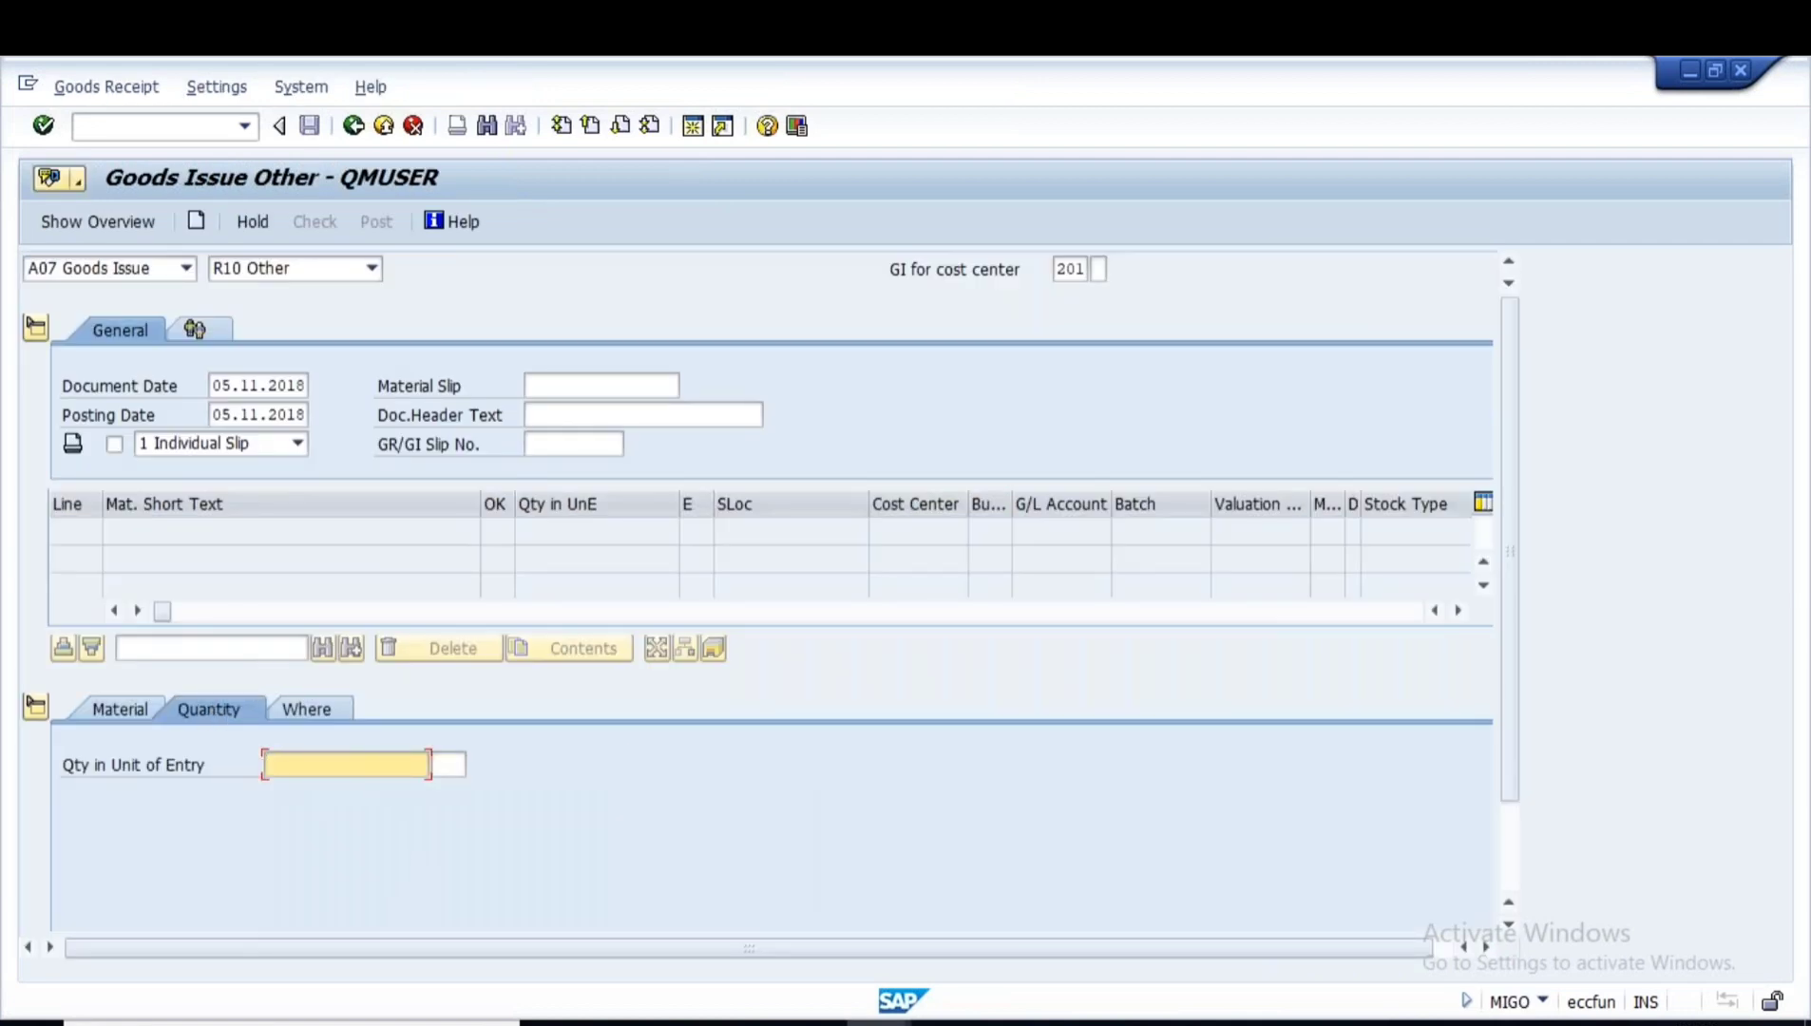
type("50")
key("Return")
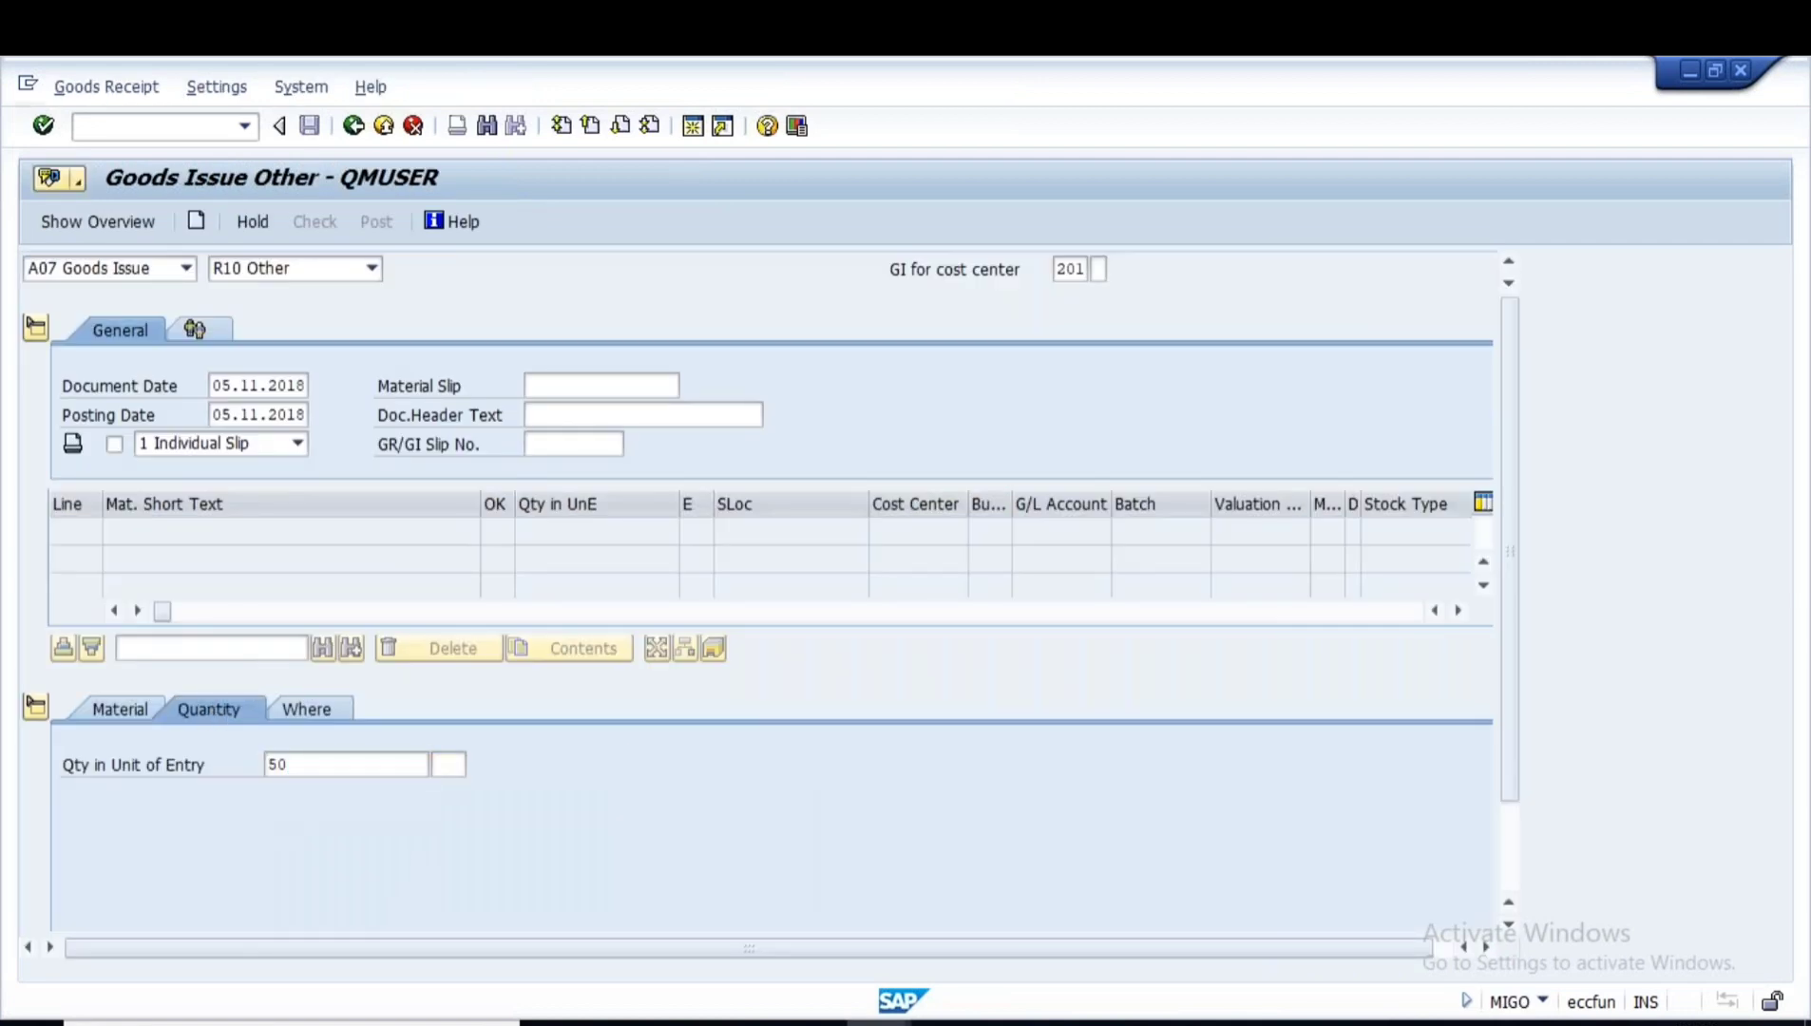
left_click(314, 713)
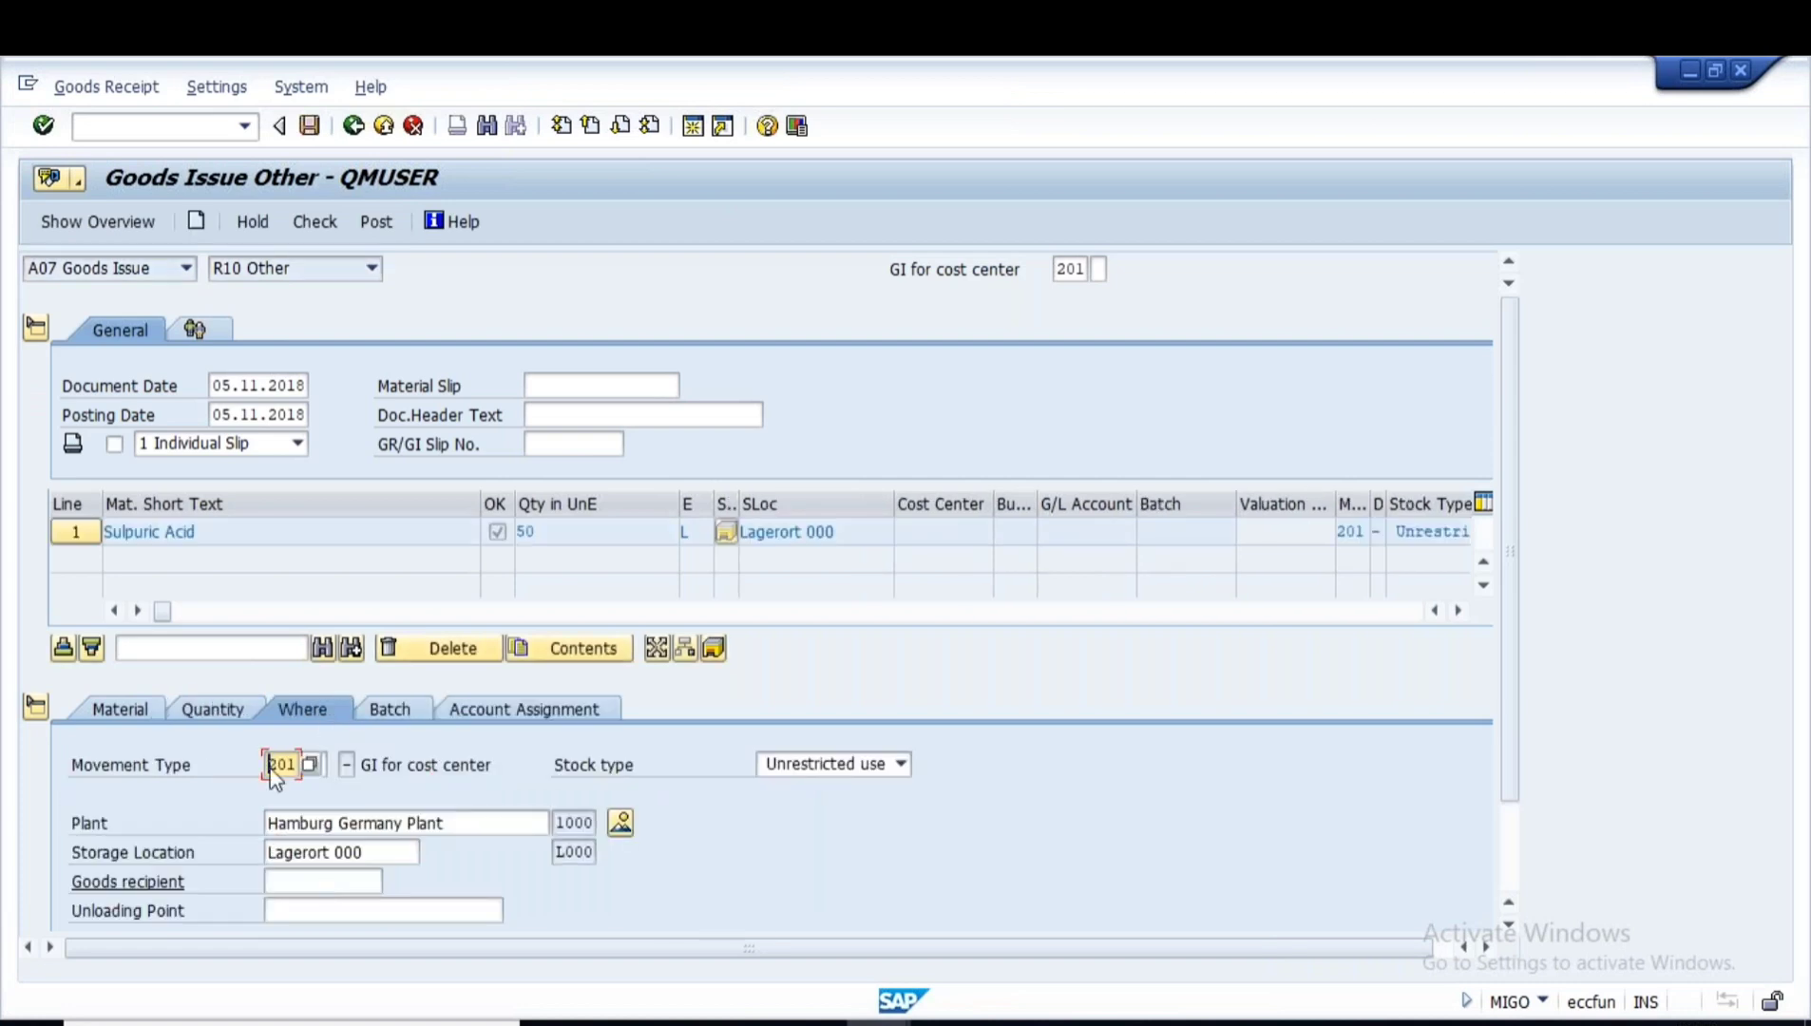
left_click_drag(270, 765, 207, 822)
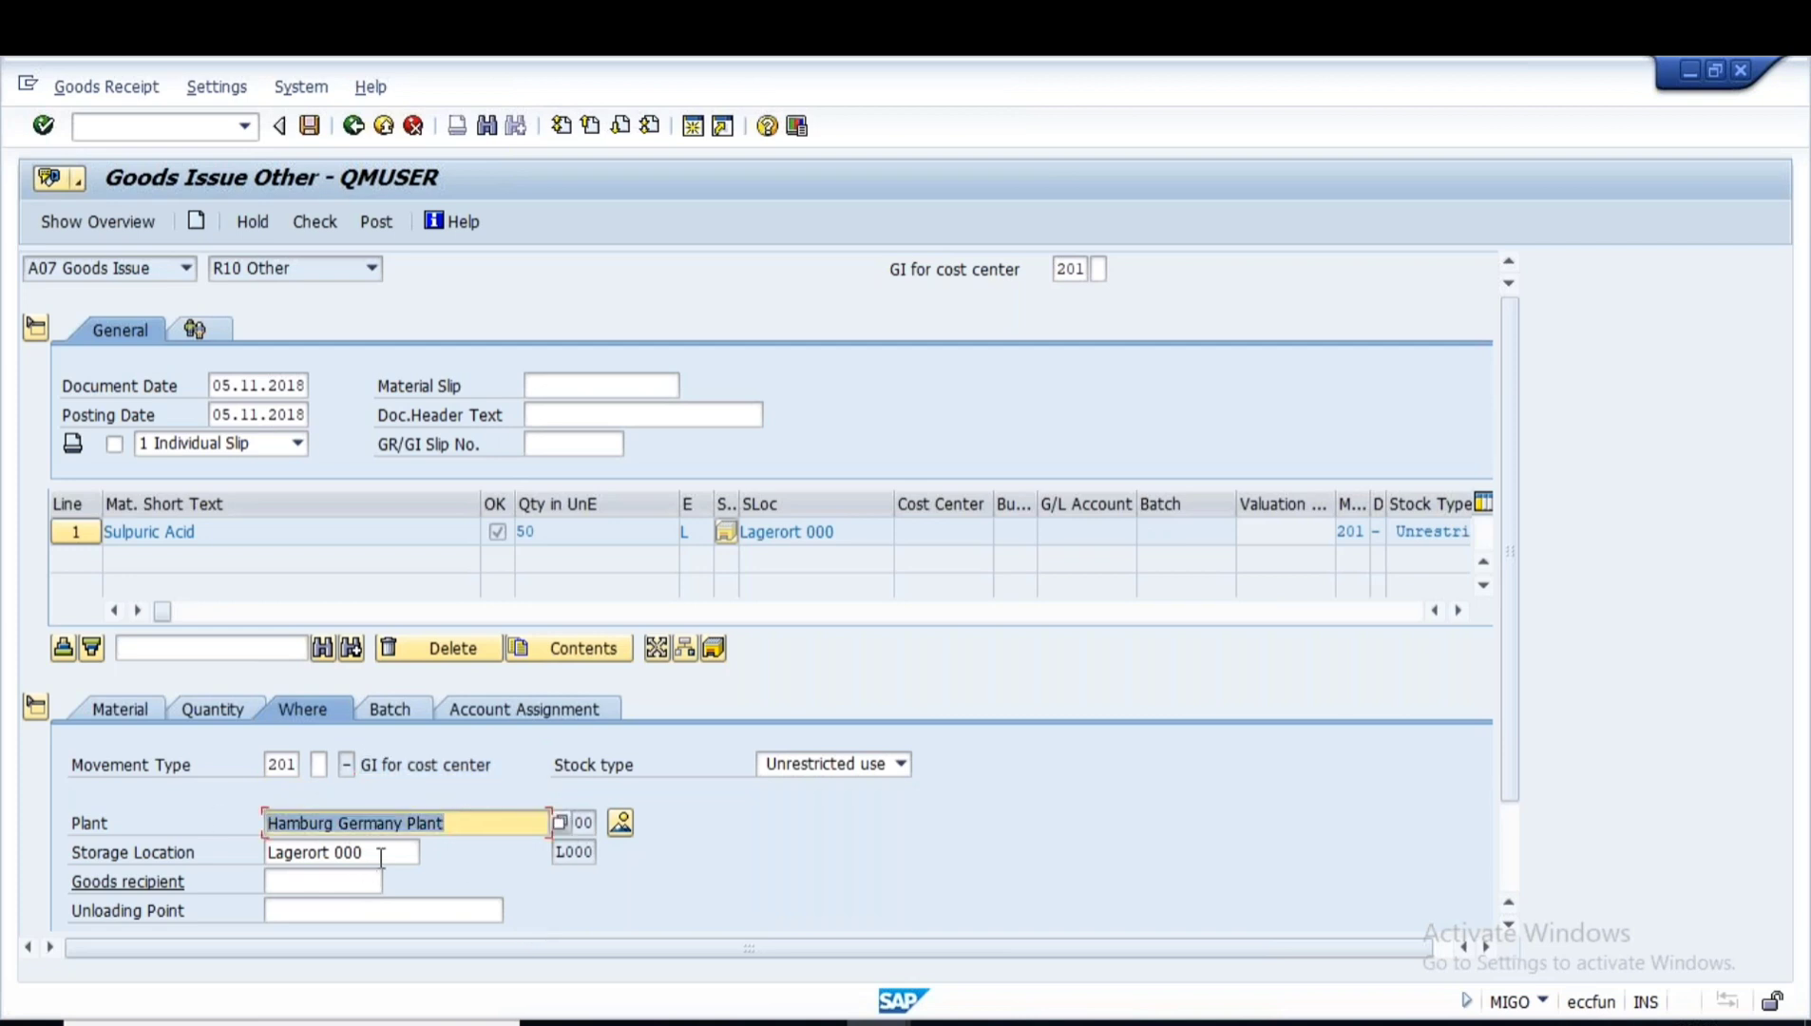
left_click_drag(380, 860, 114, 851)
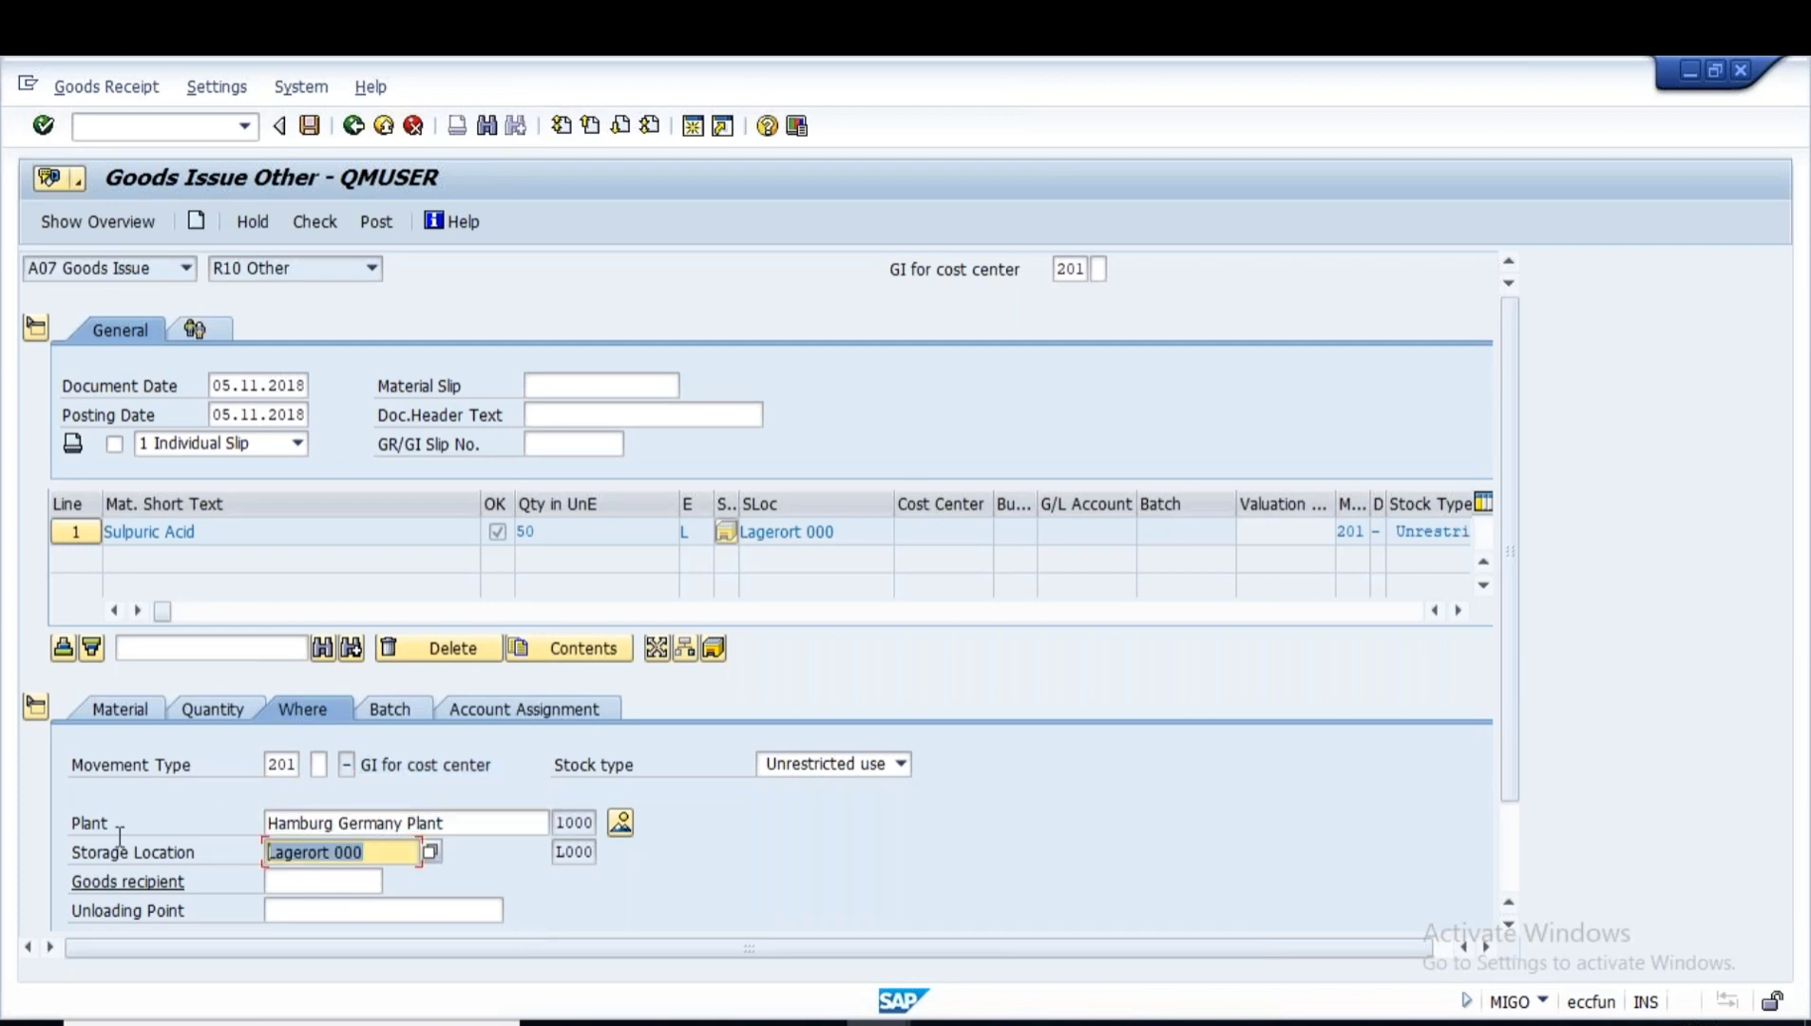
left_click(405, 715)
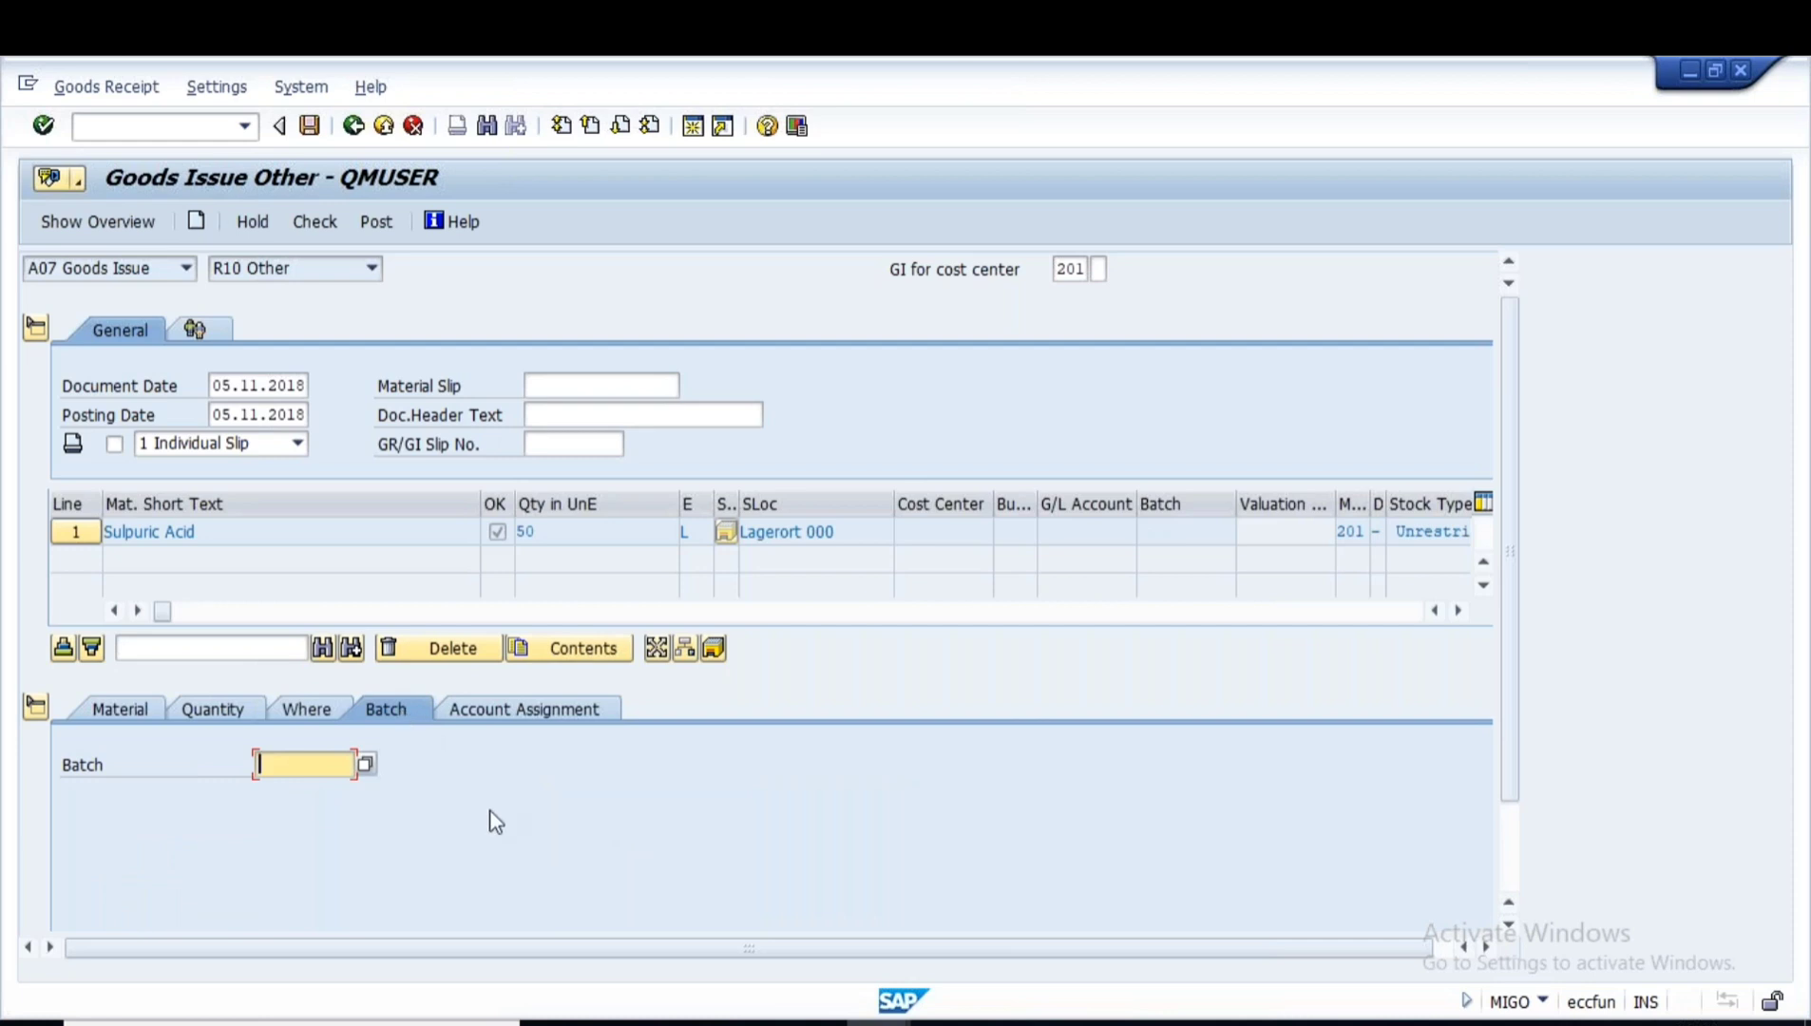
key("alt+Tab")
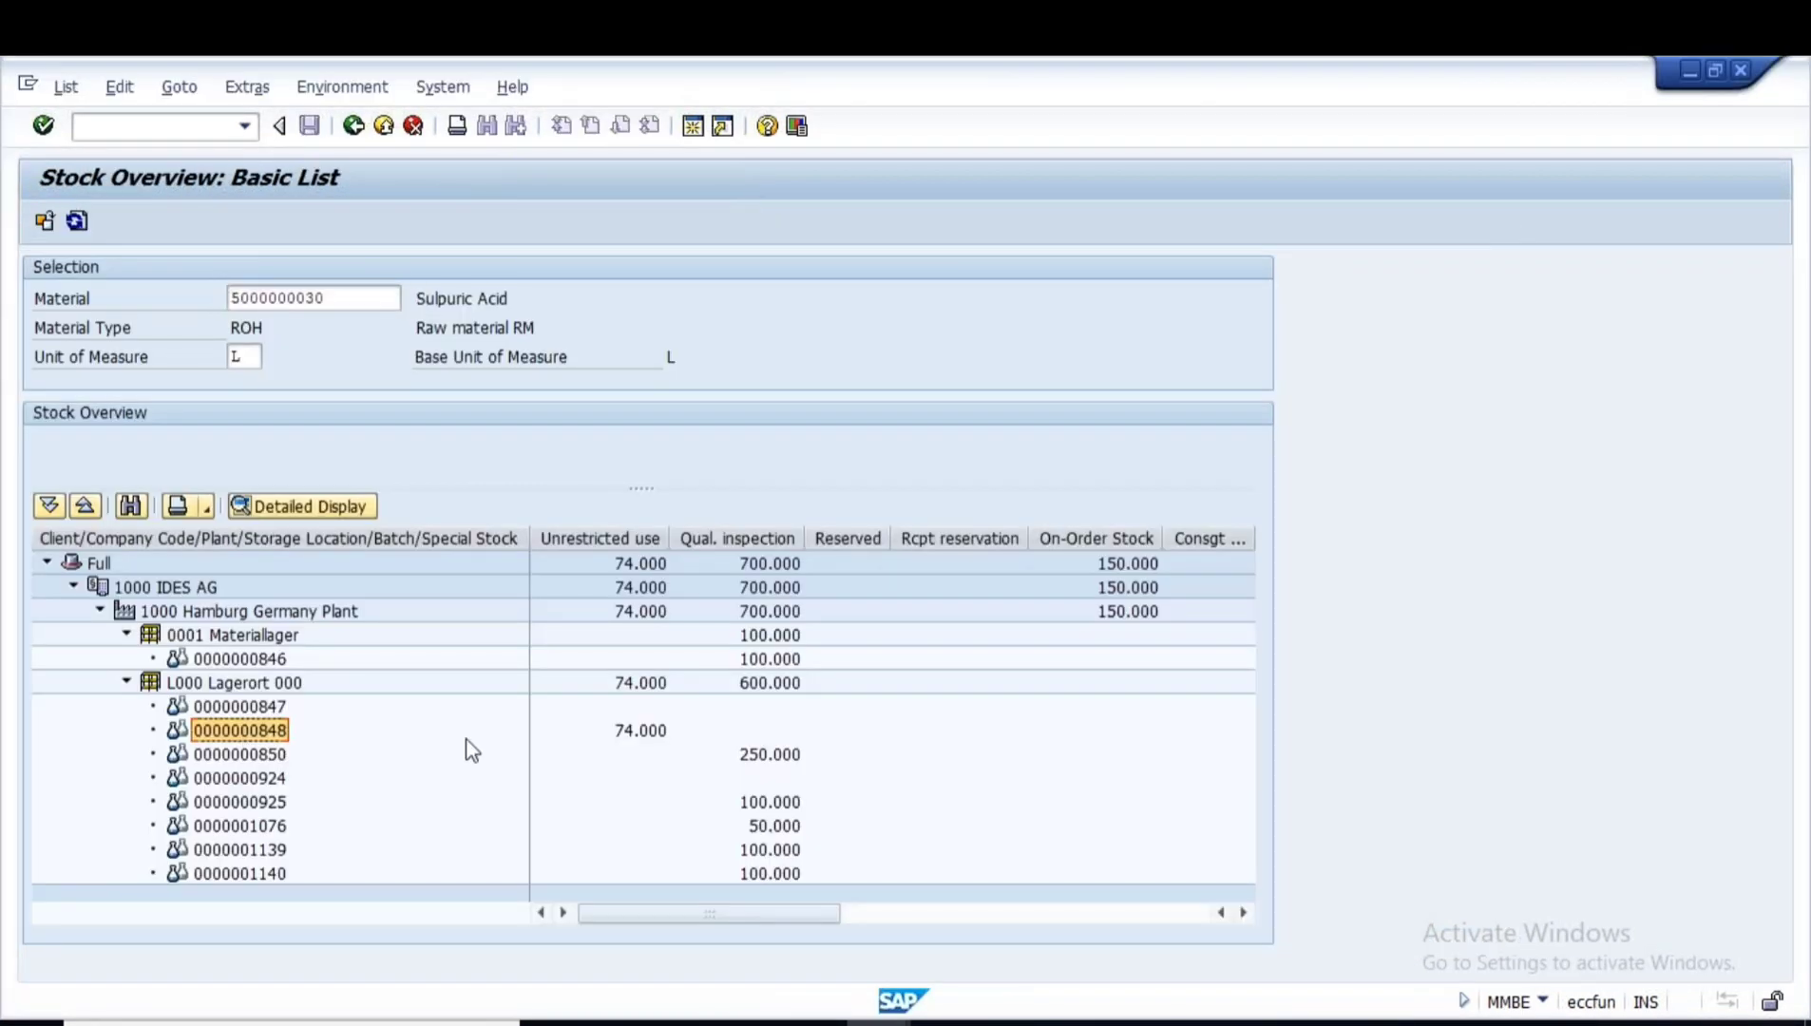
key("alt+Tab")
key("ctrl+v")
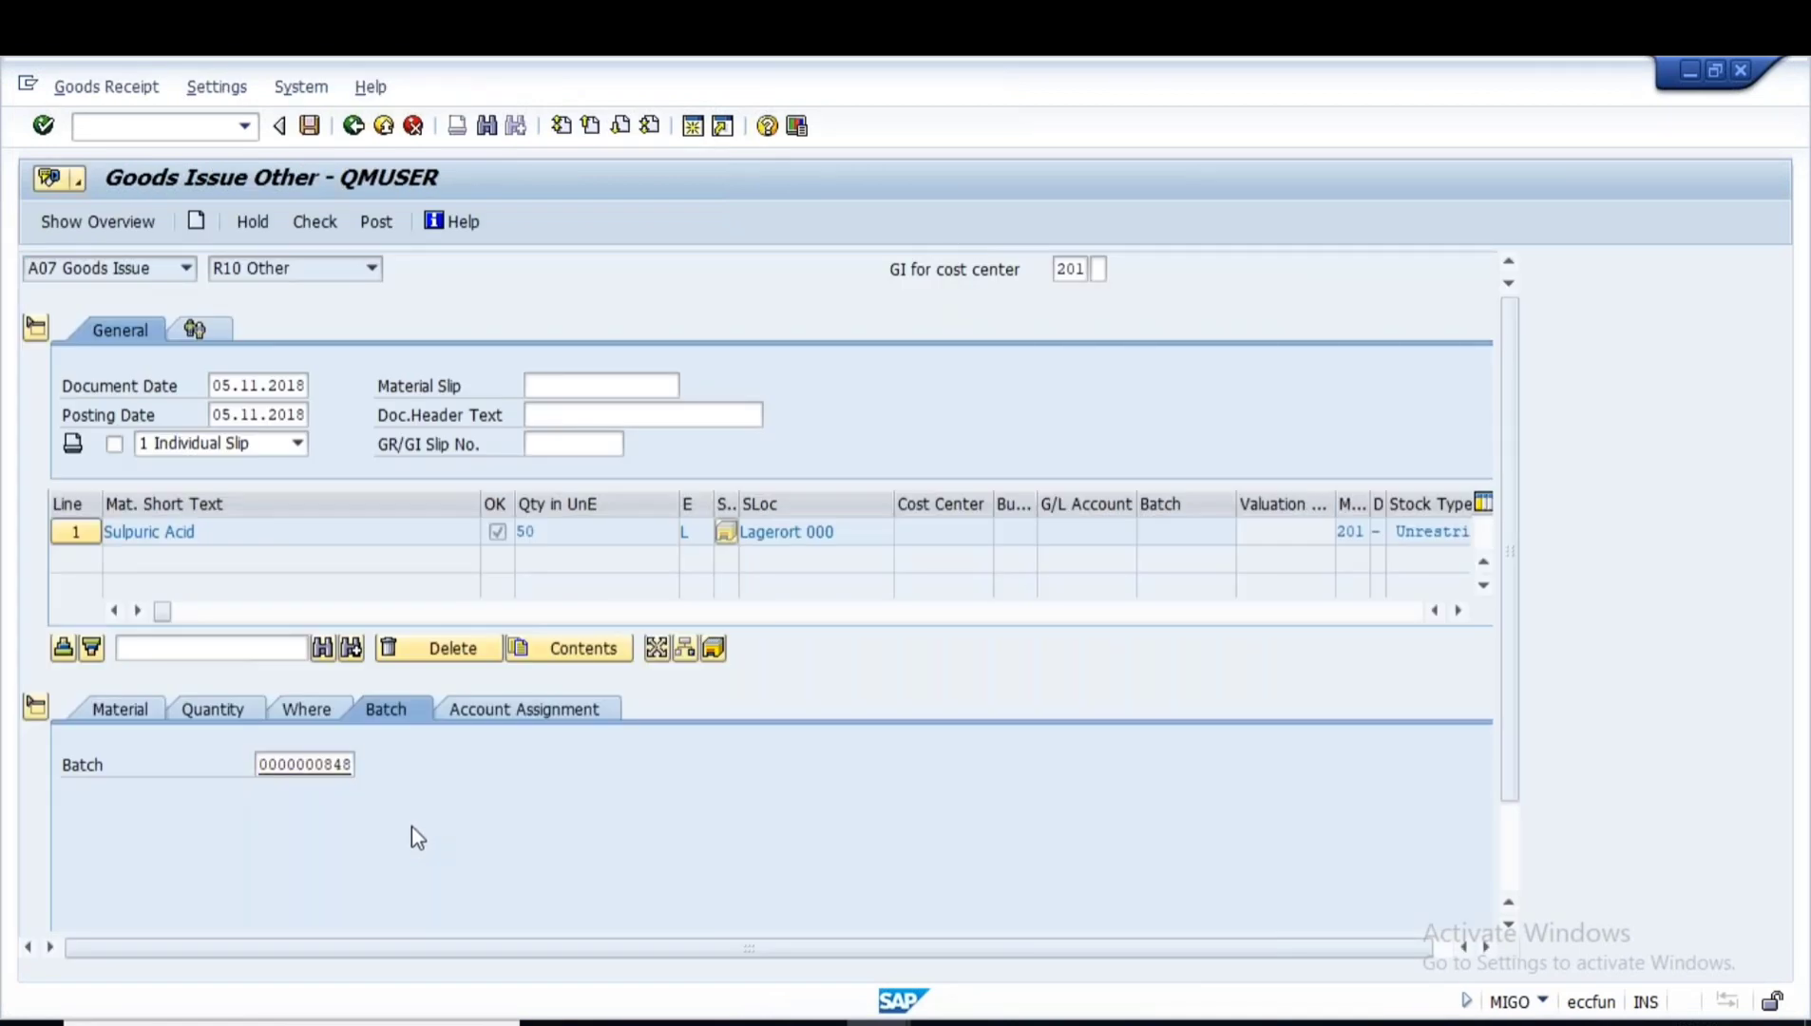
key("Return")
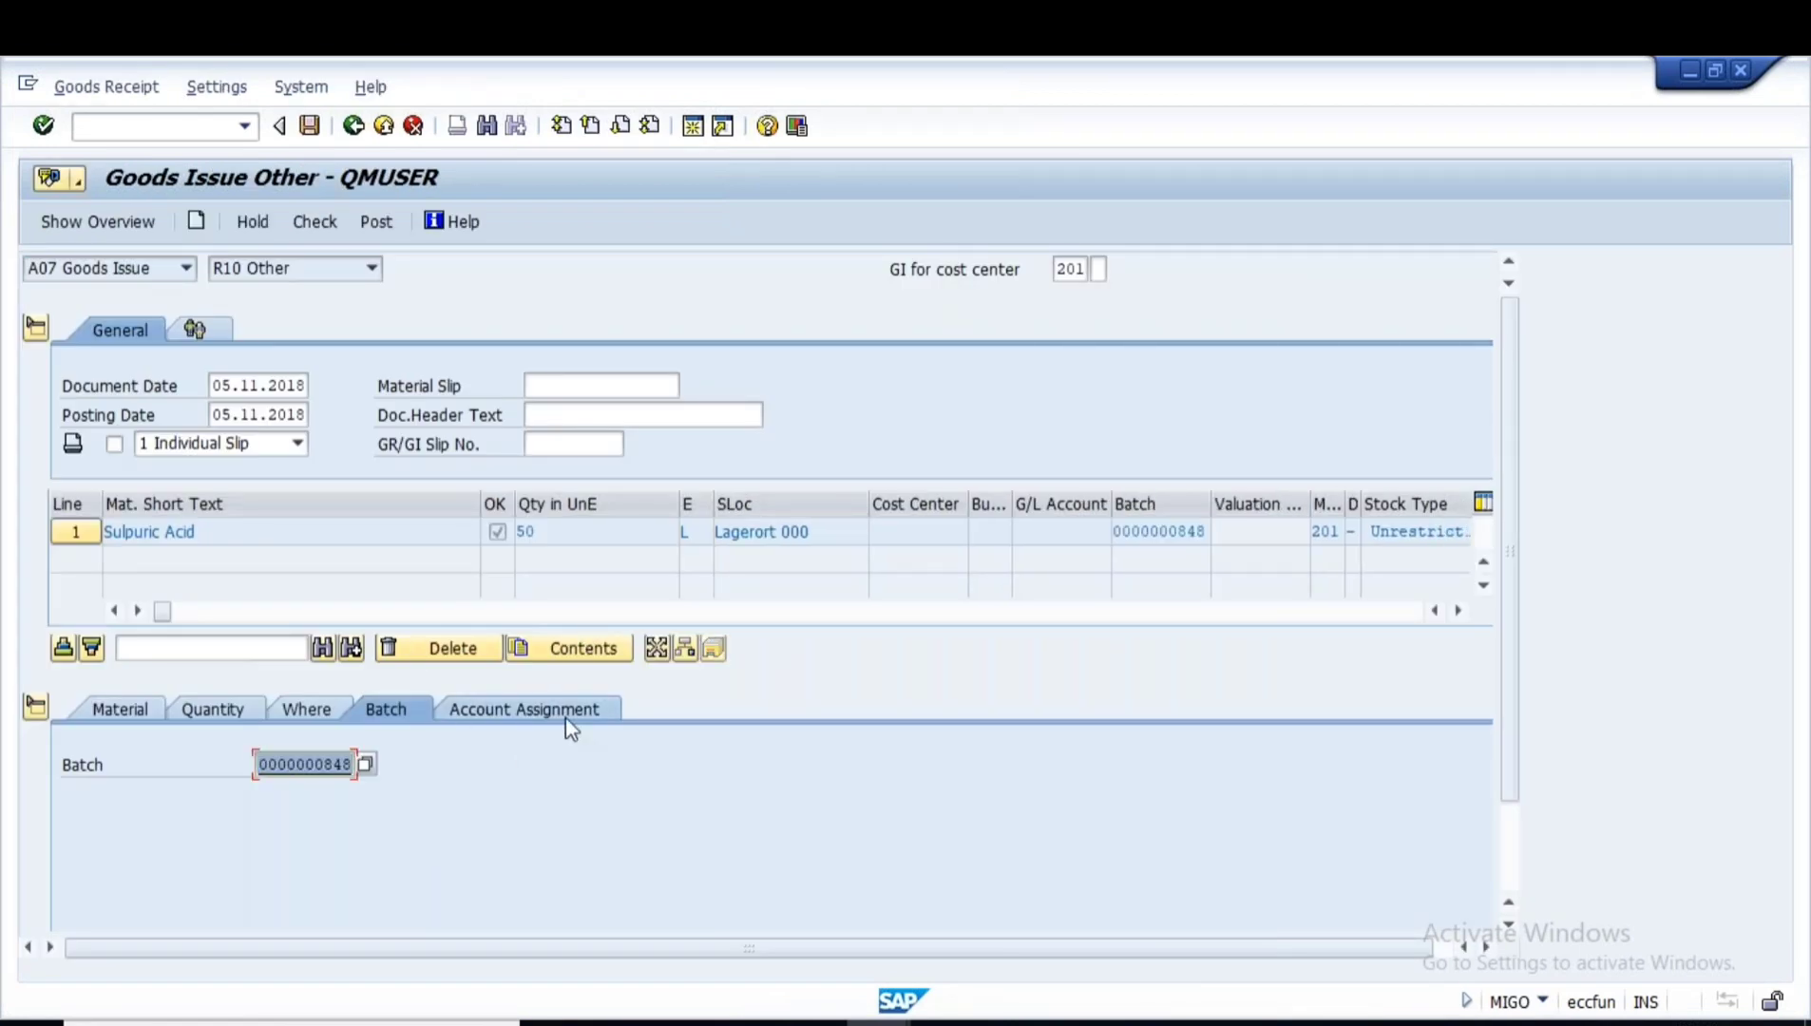
left_click(307, 222)
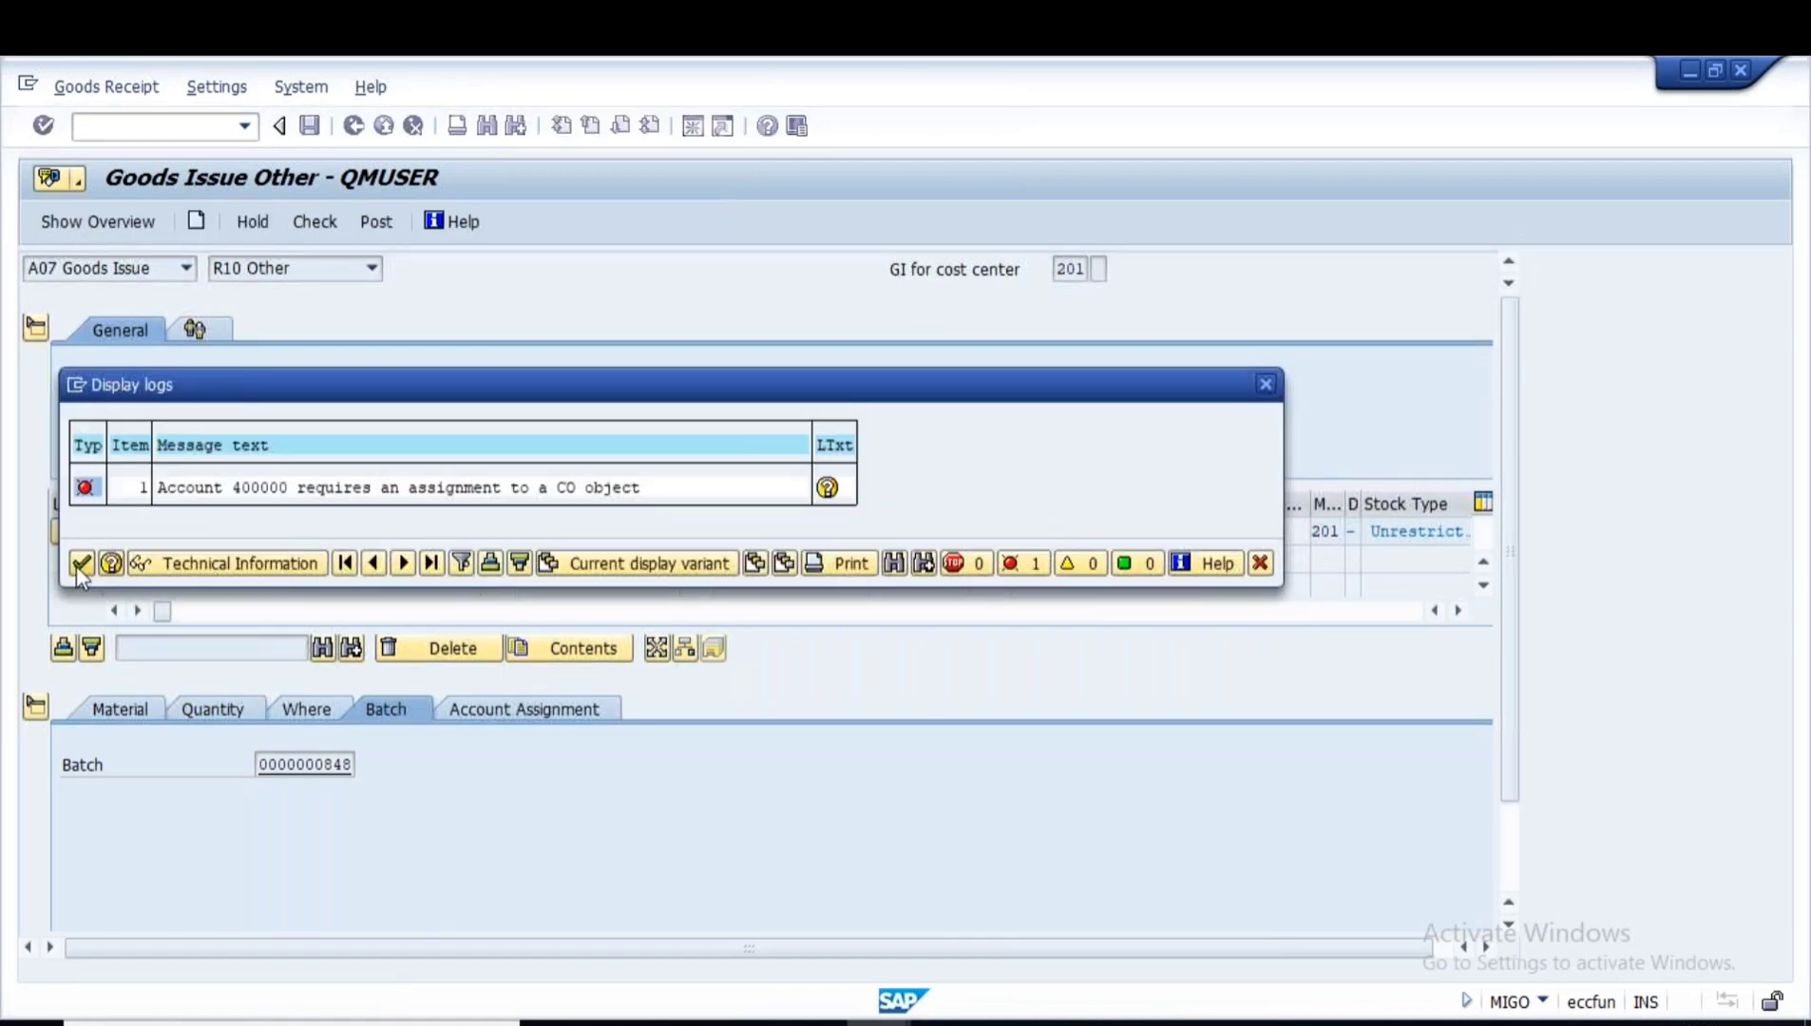
- Assign cost center 1000 (Corporate Services) to line 1 and re-check, getting O.K
left_click(81, 566)
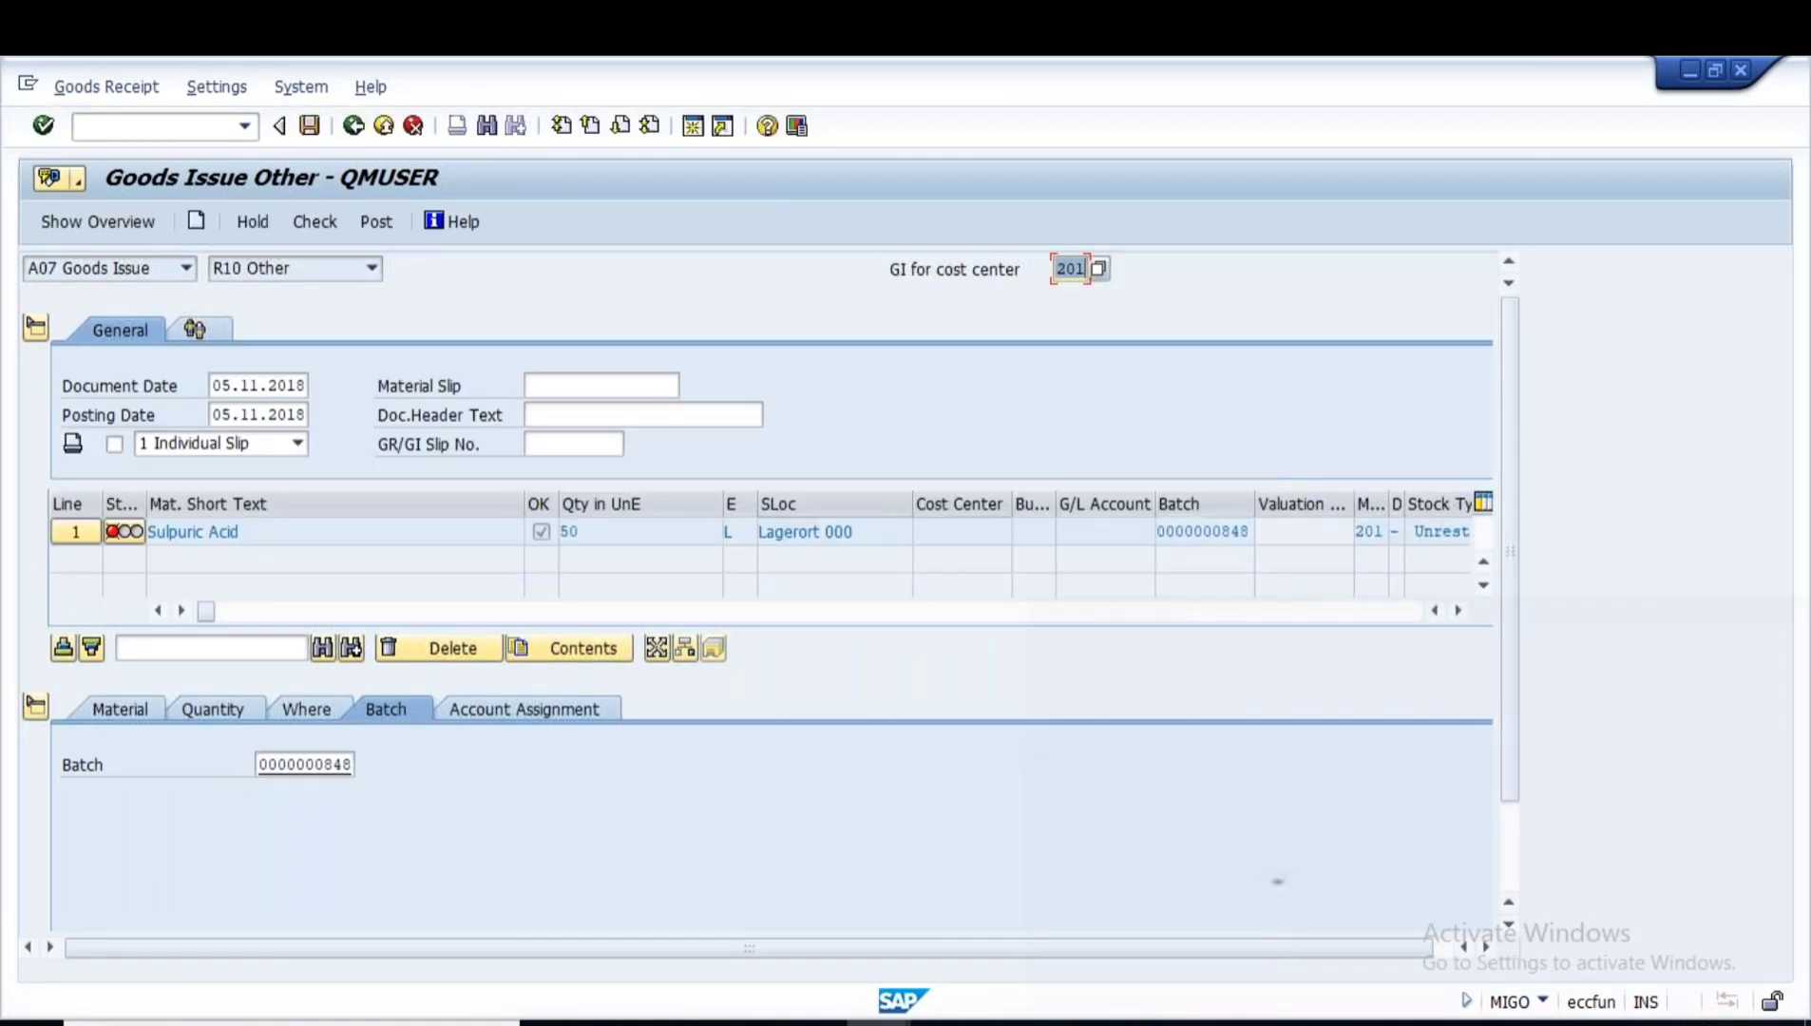
left_click(541, 707)
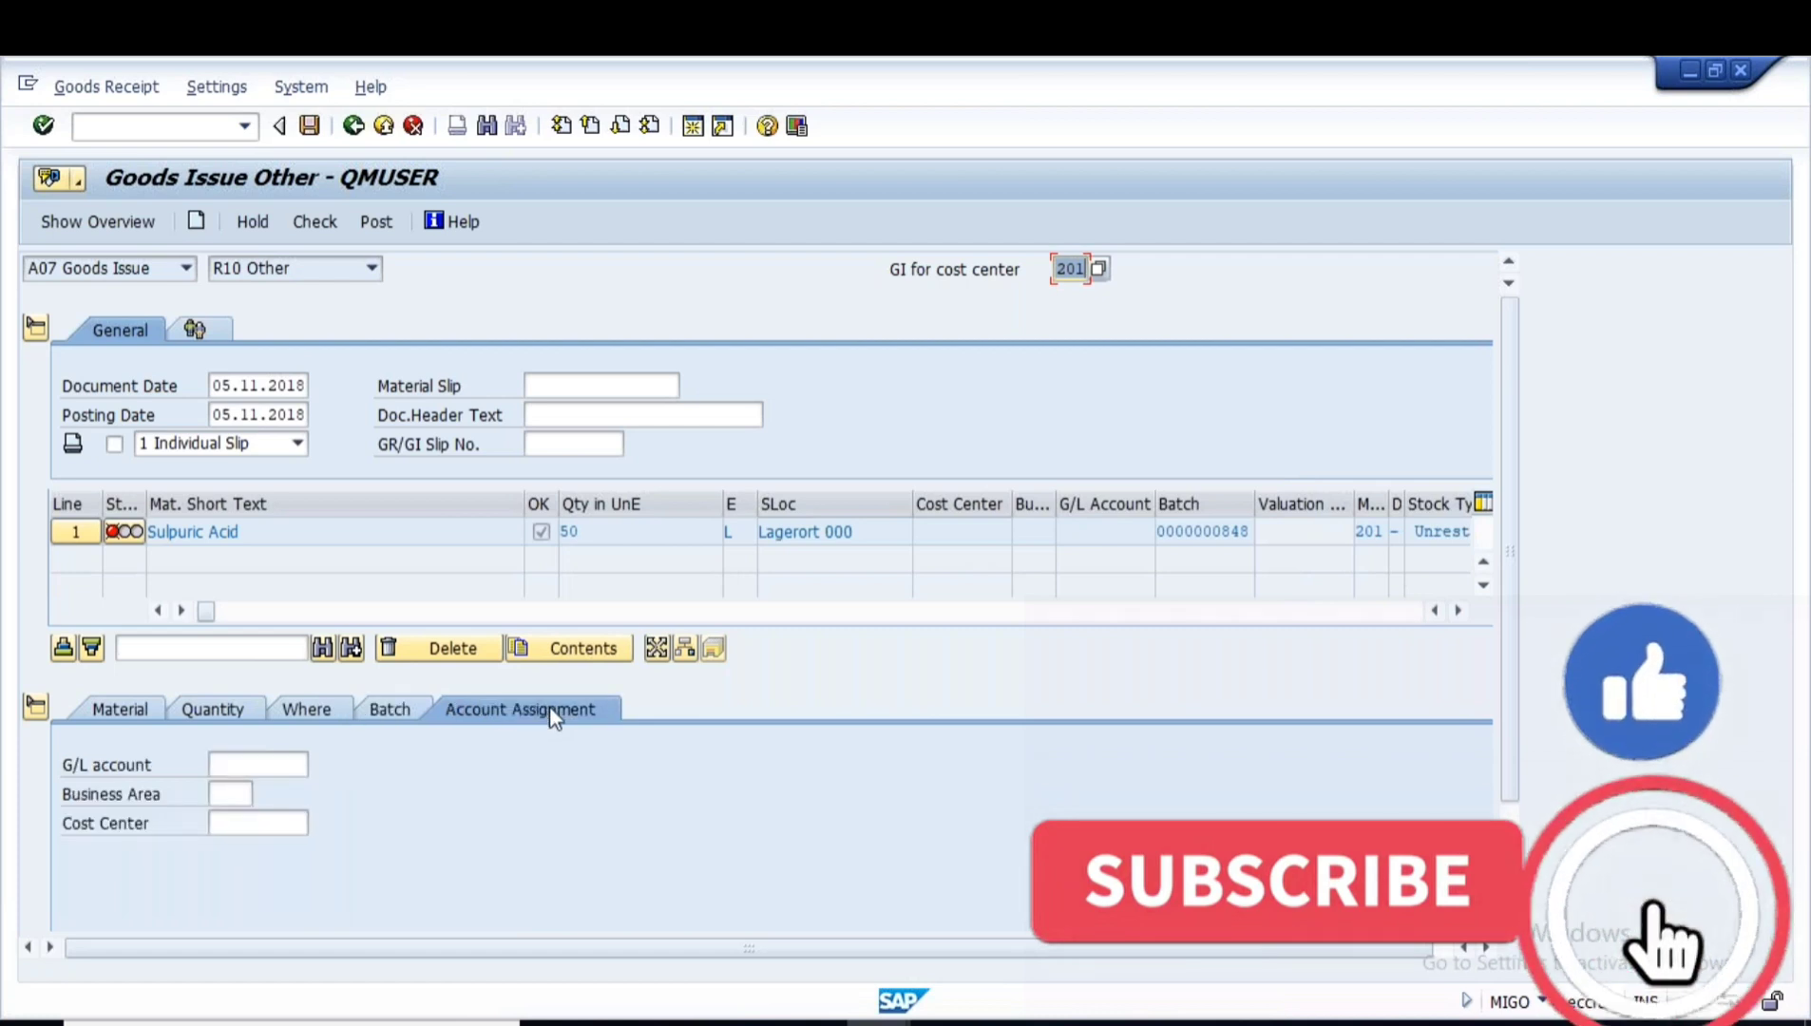
left_click(258, 822)
type("1")
left_click(255, 847)
key("Return")
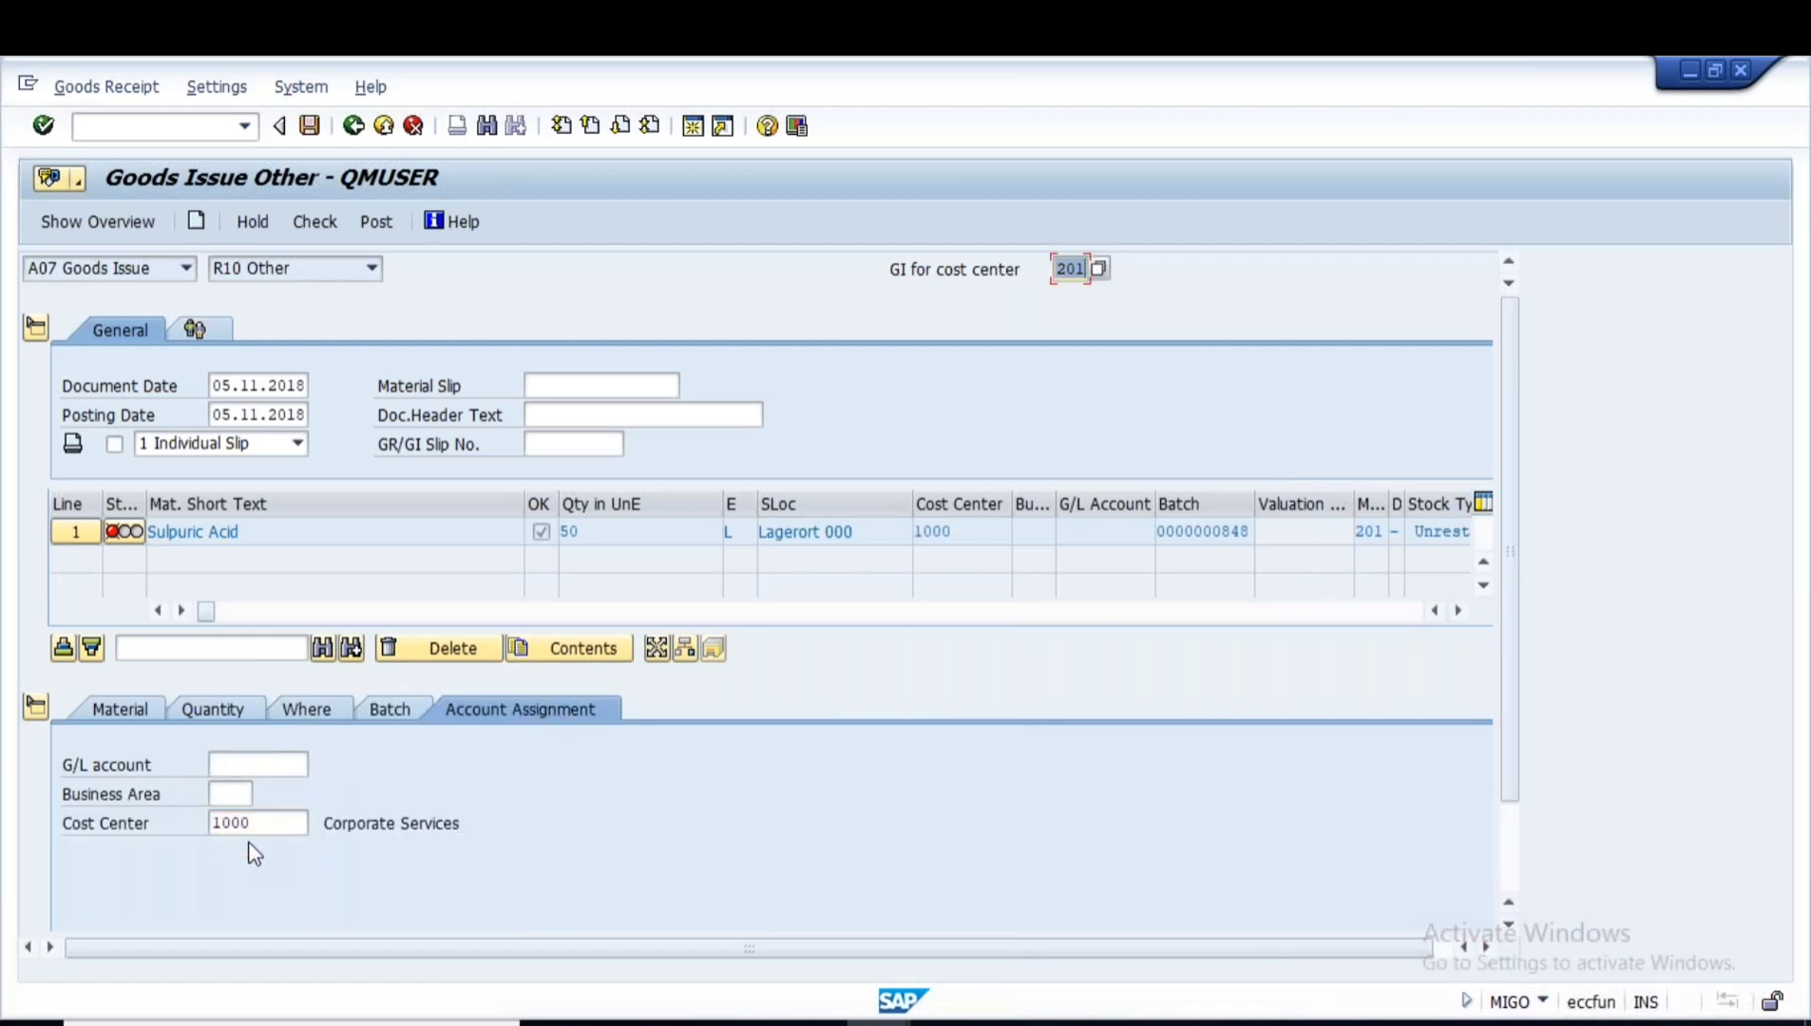
left_click(318, 221)
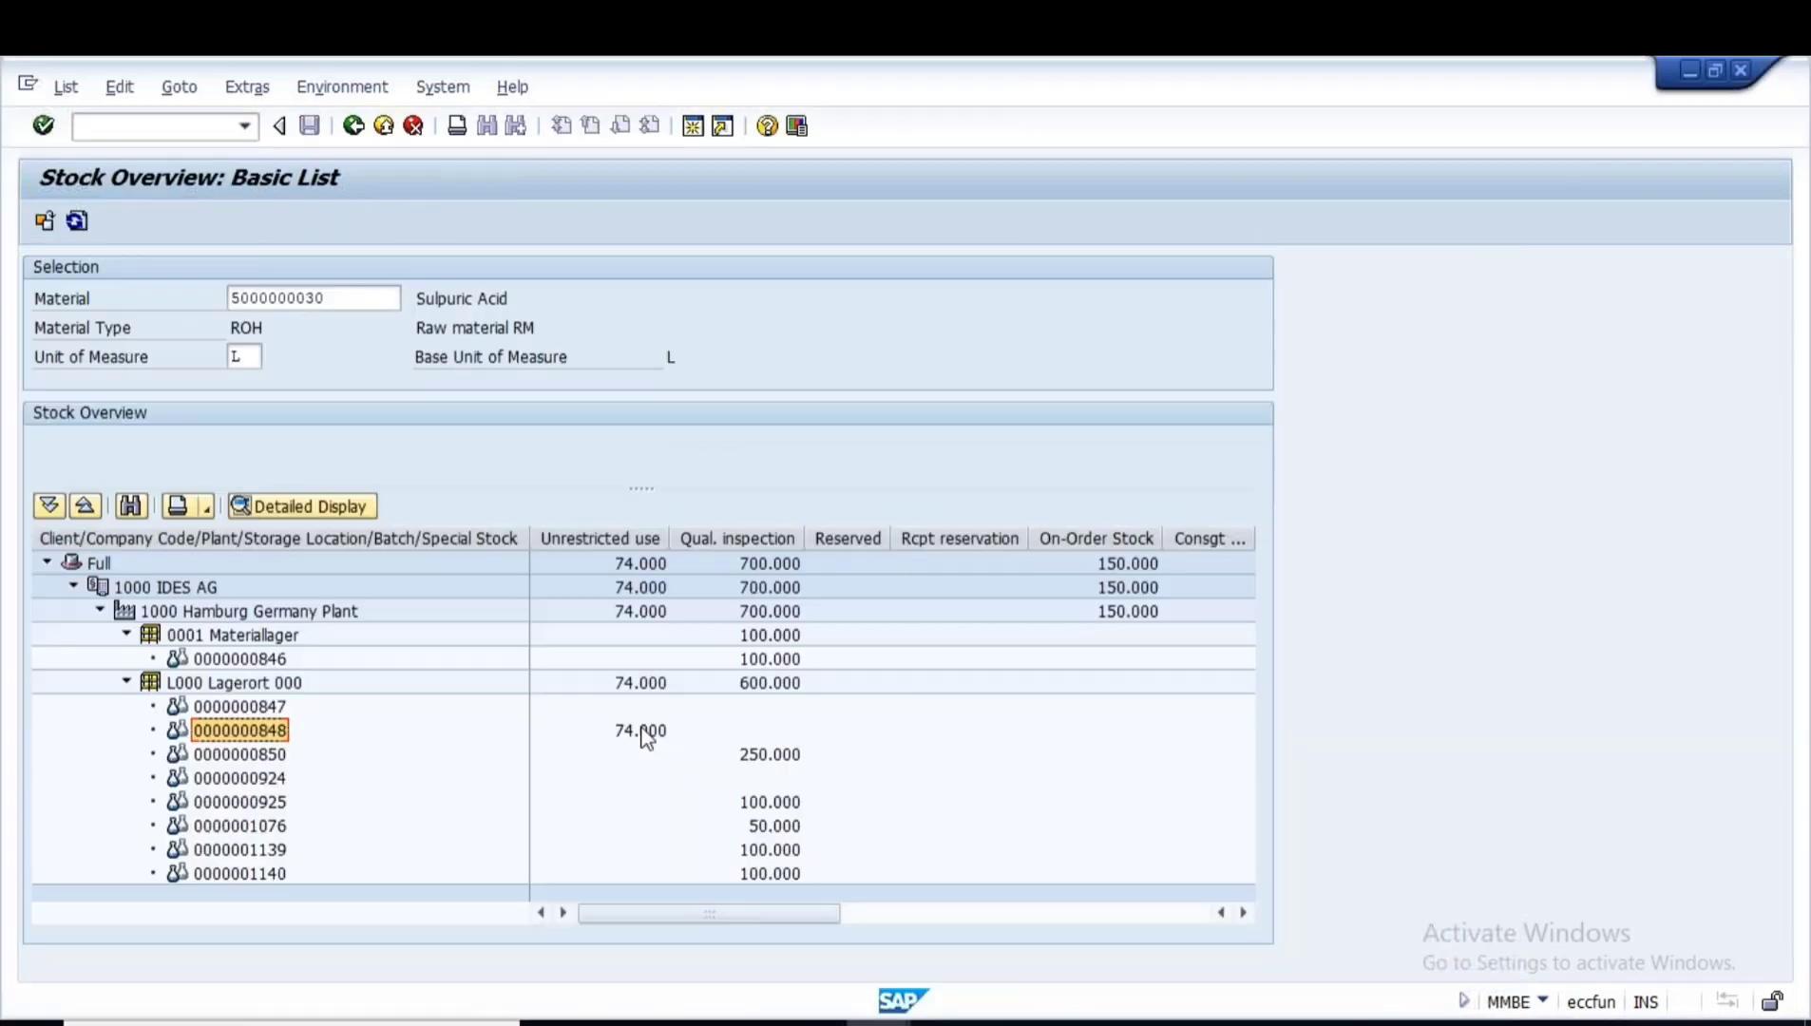
left_click(613, 732)
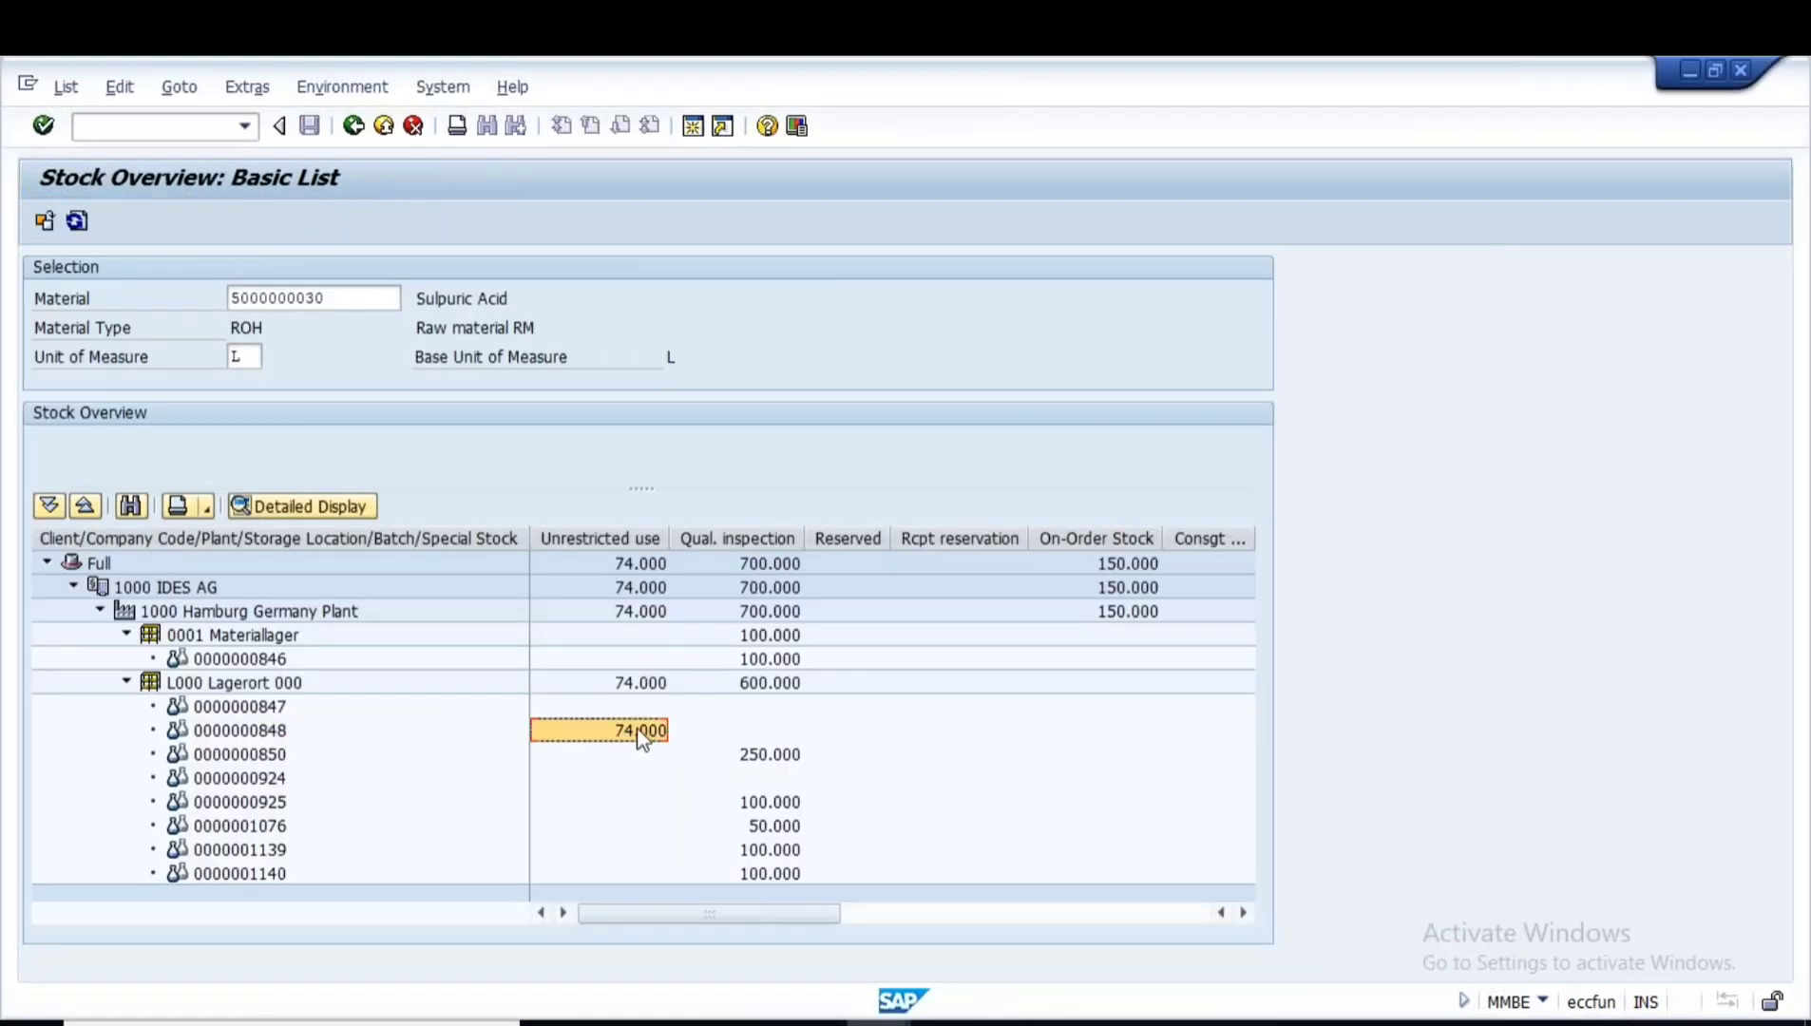
key("alt+Tab")
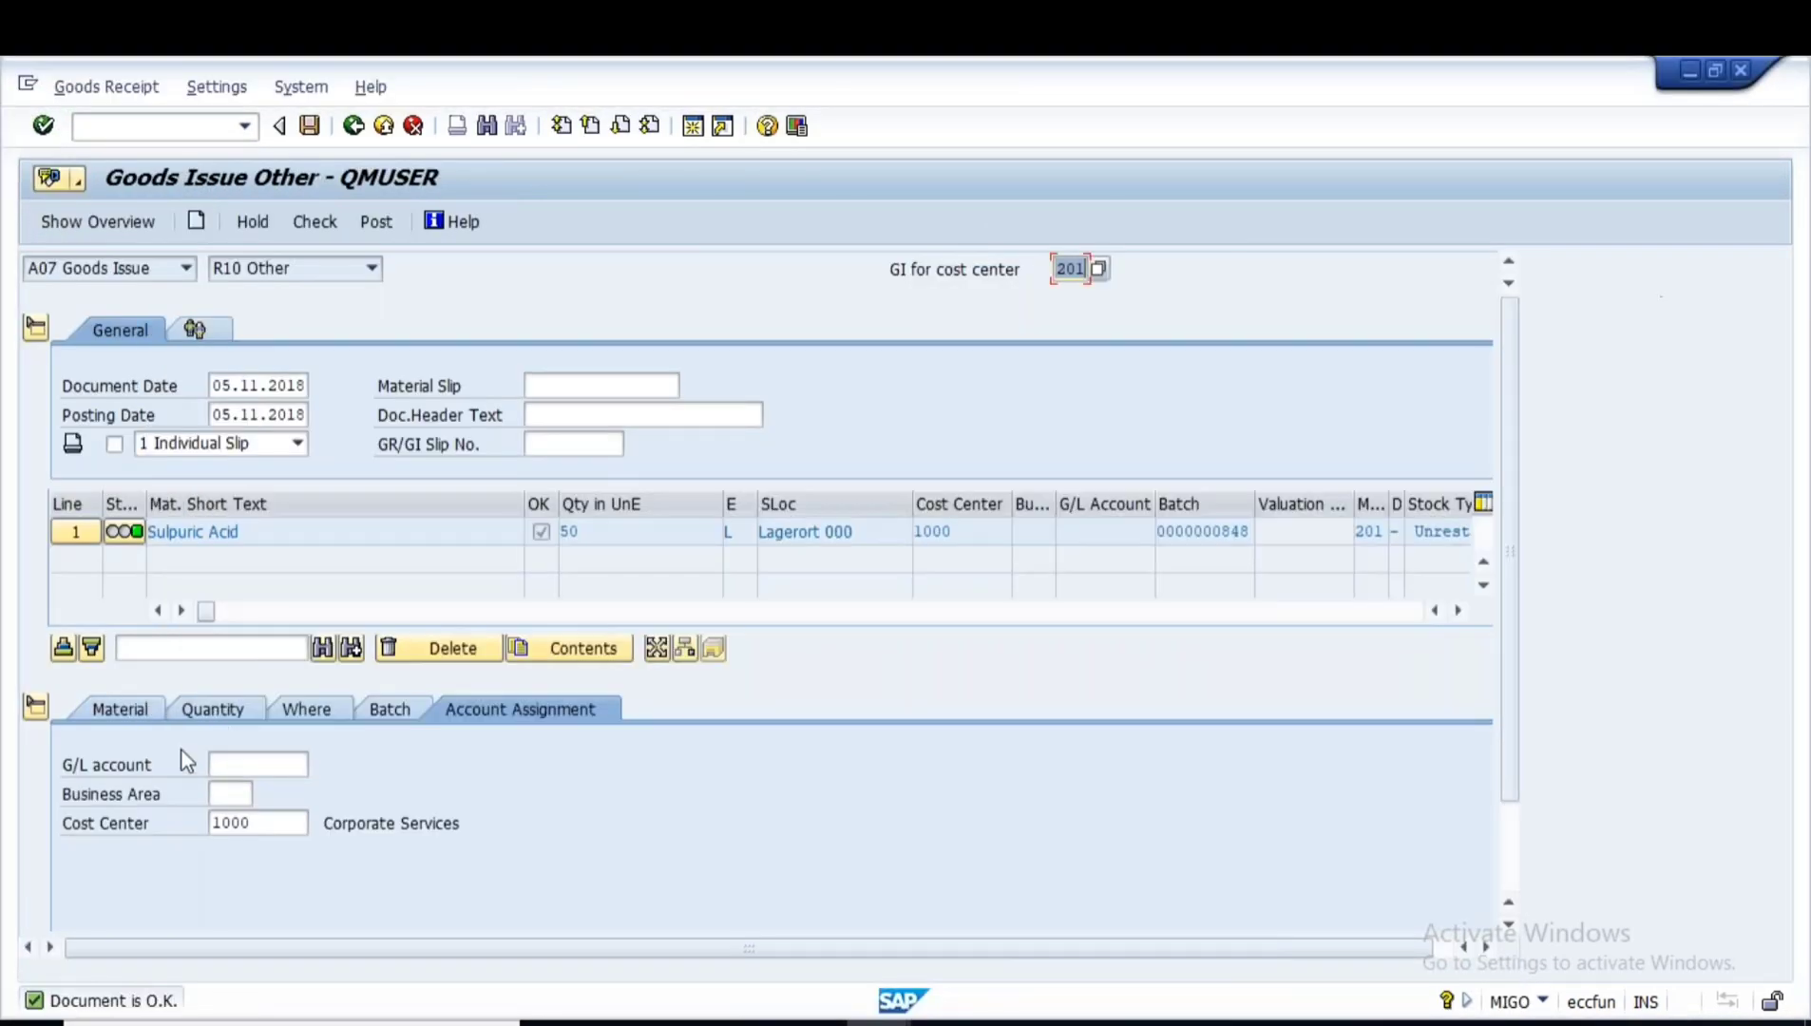
left_click(230, 712)
left_click_drag(285, 764, 248, 763)
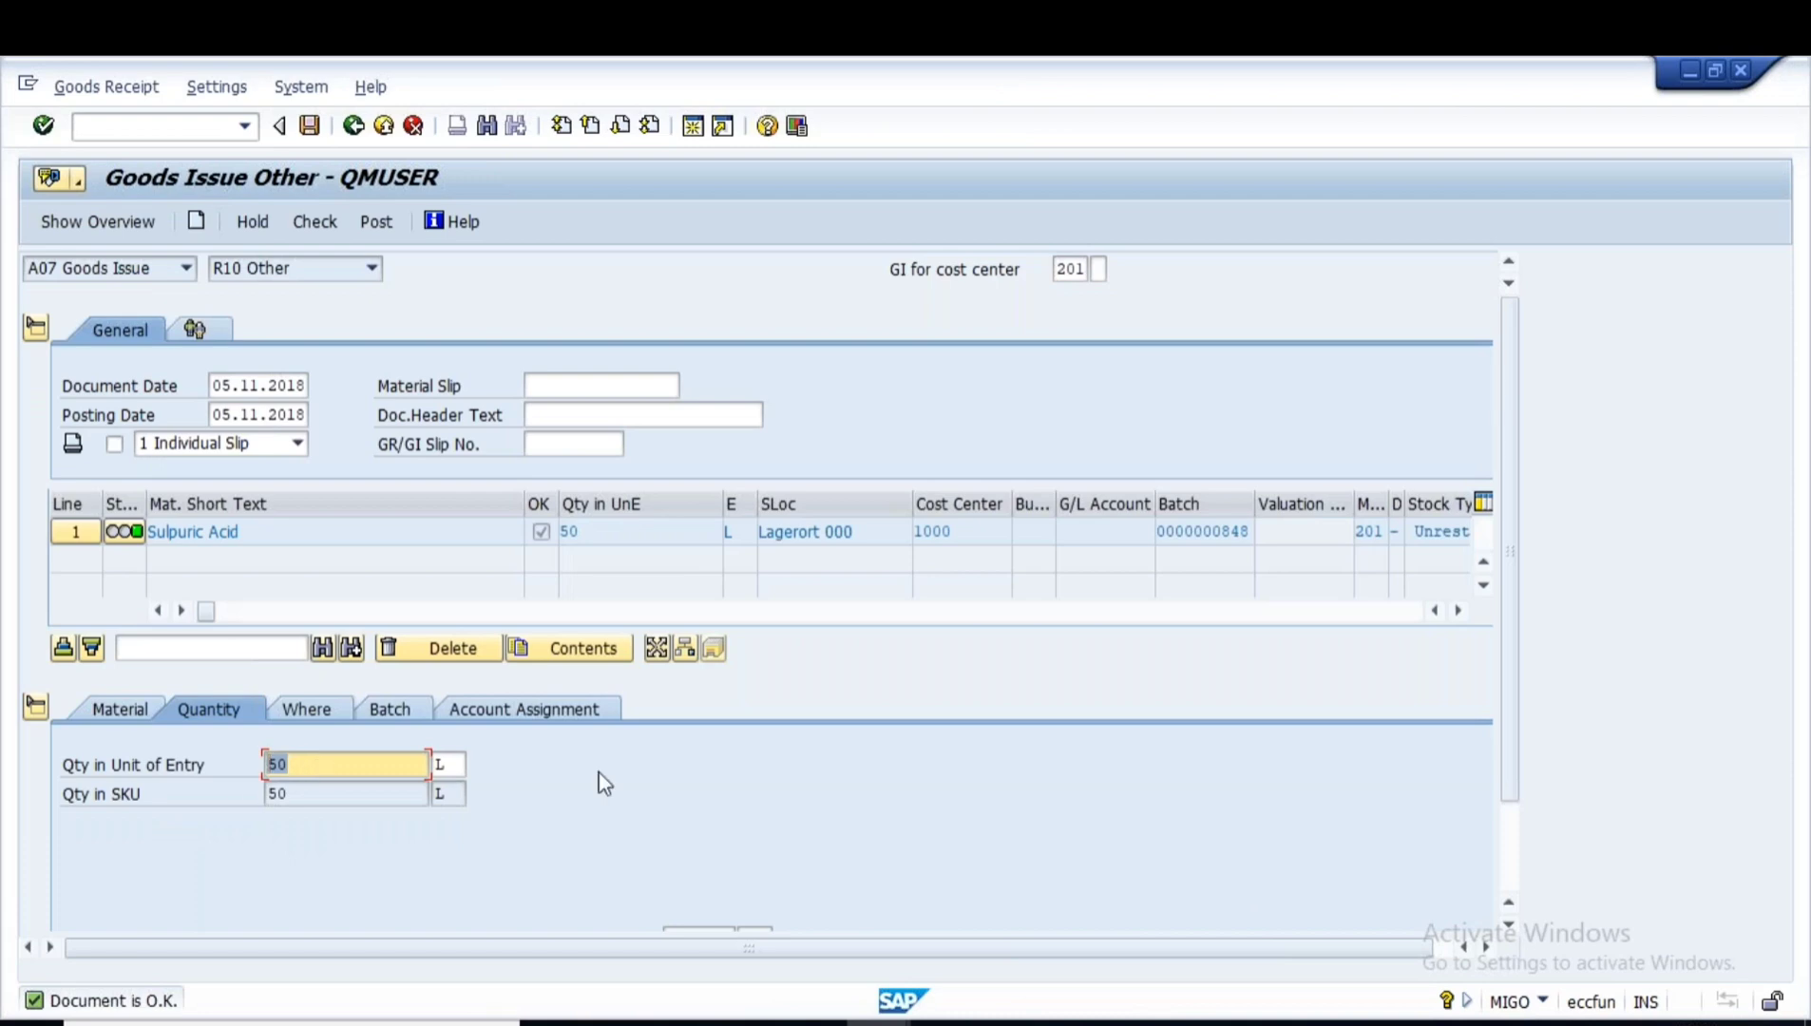
key("alt+Tab")
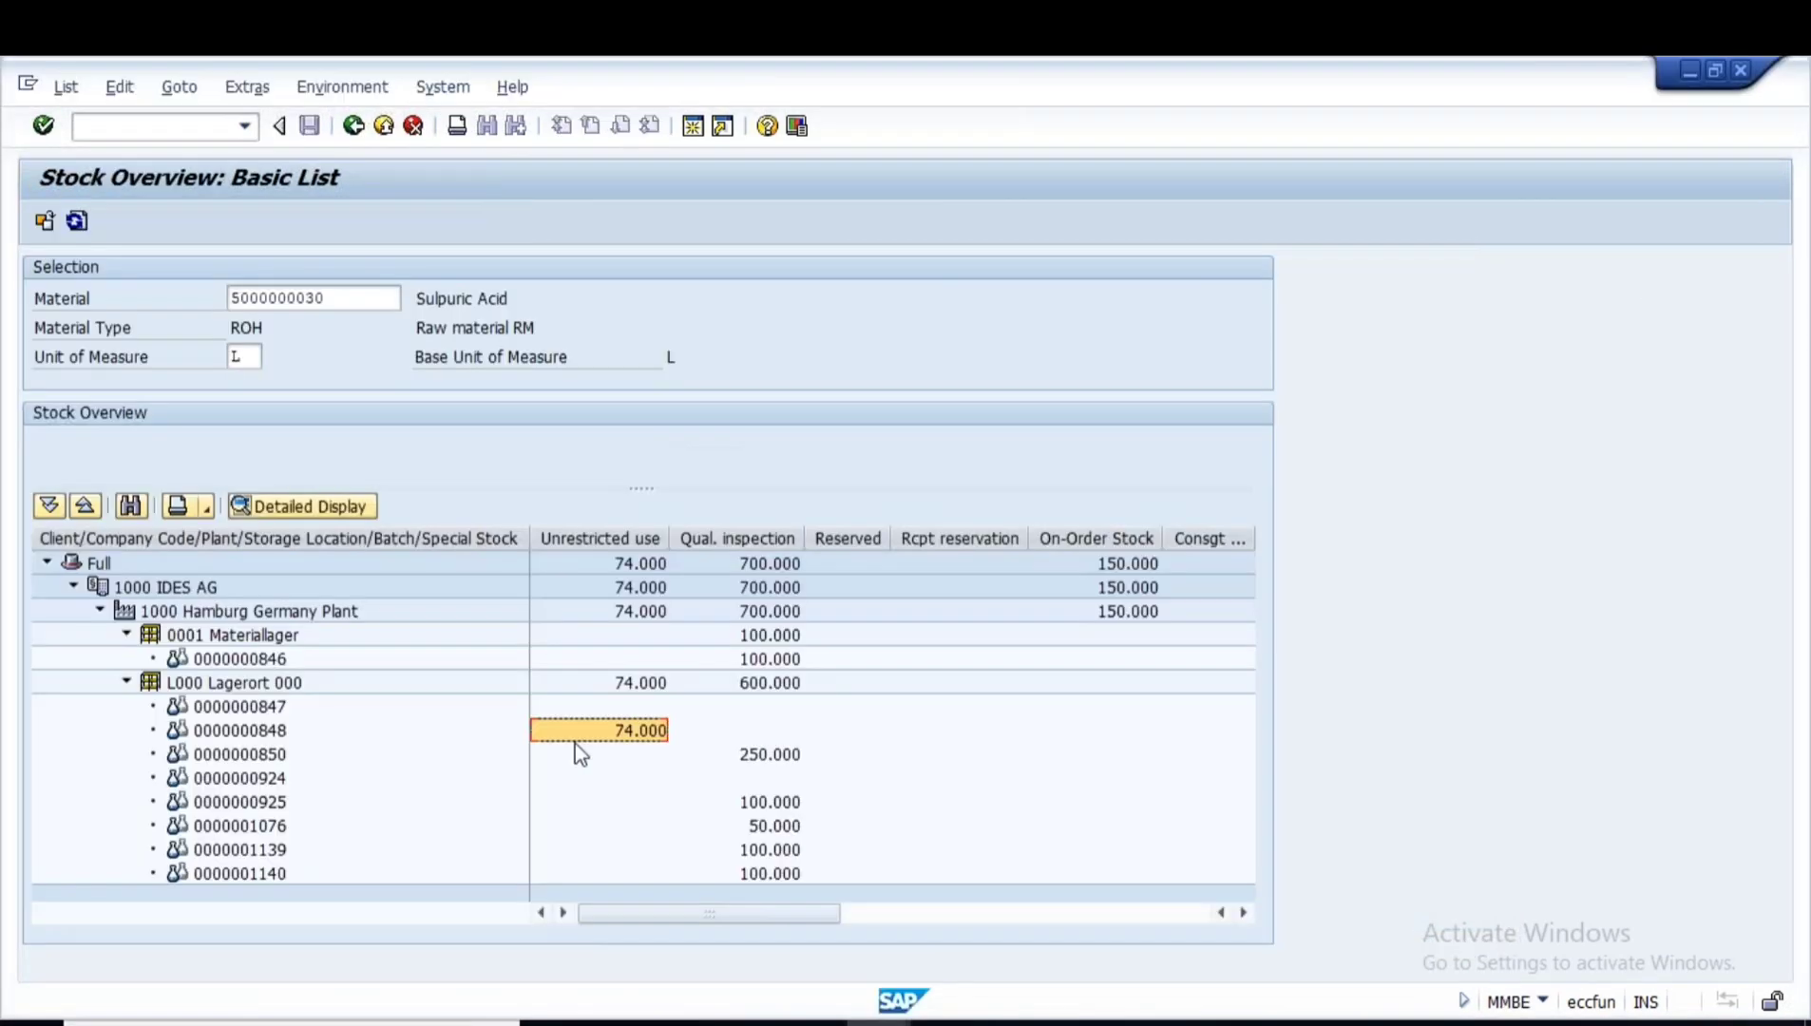
key("alt+Tab")
left_click(375, 217)
left_click(287, 736)
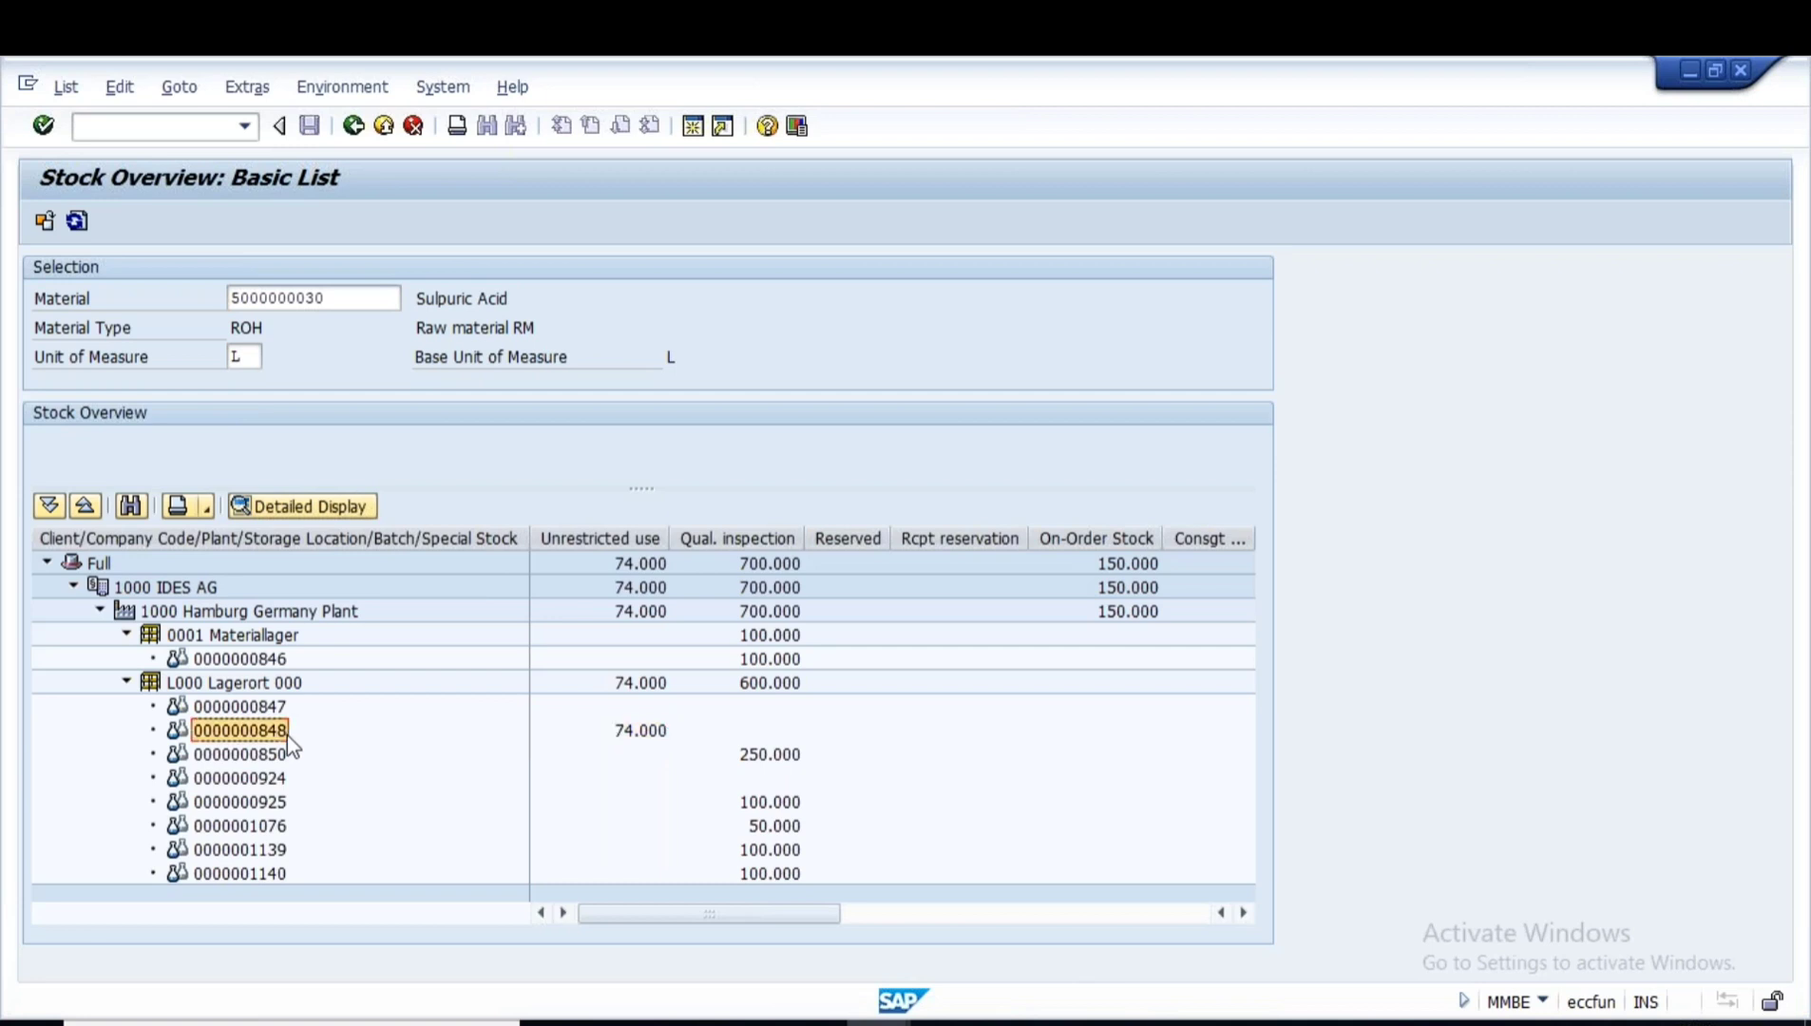
left_click(633, 734)
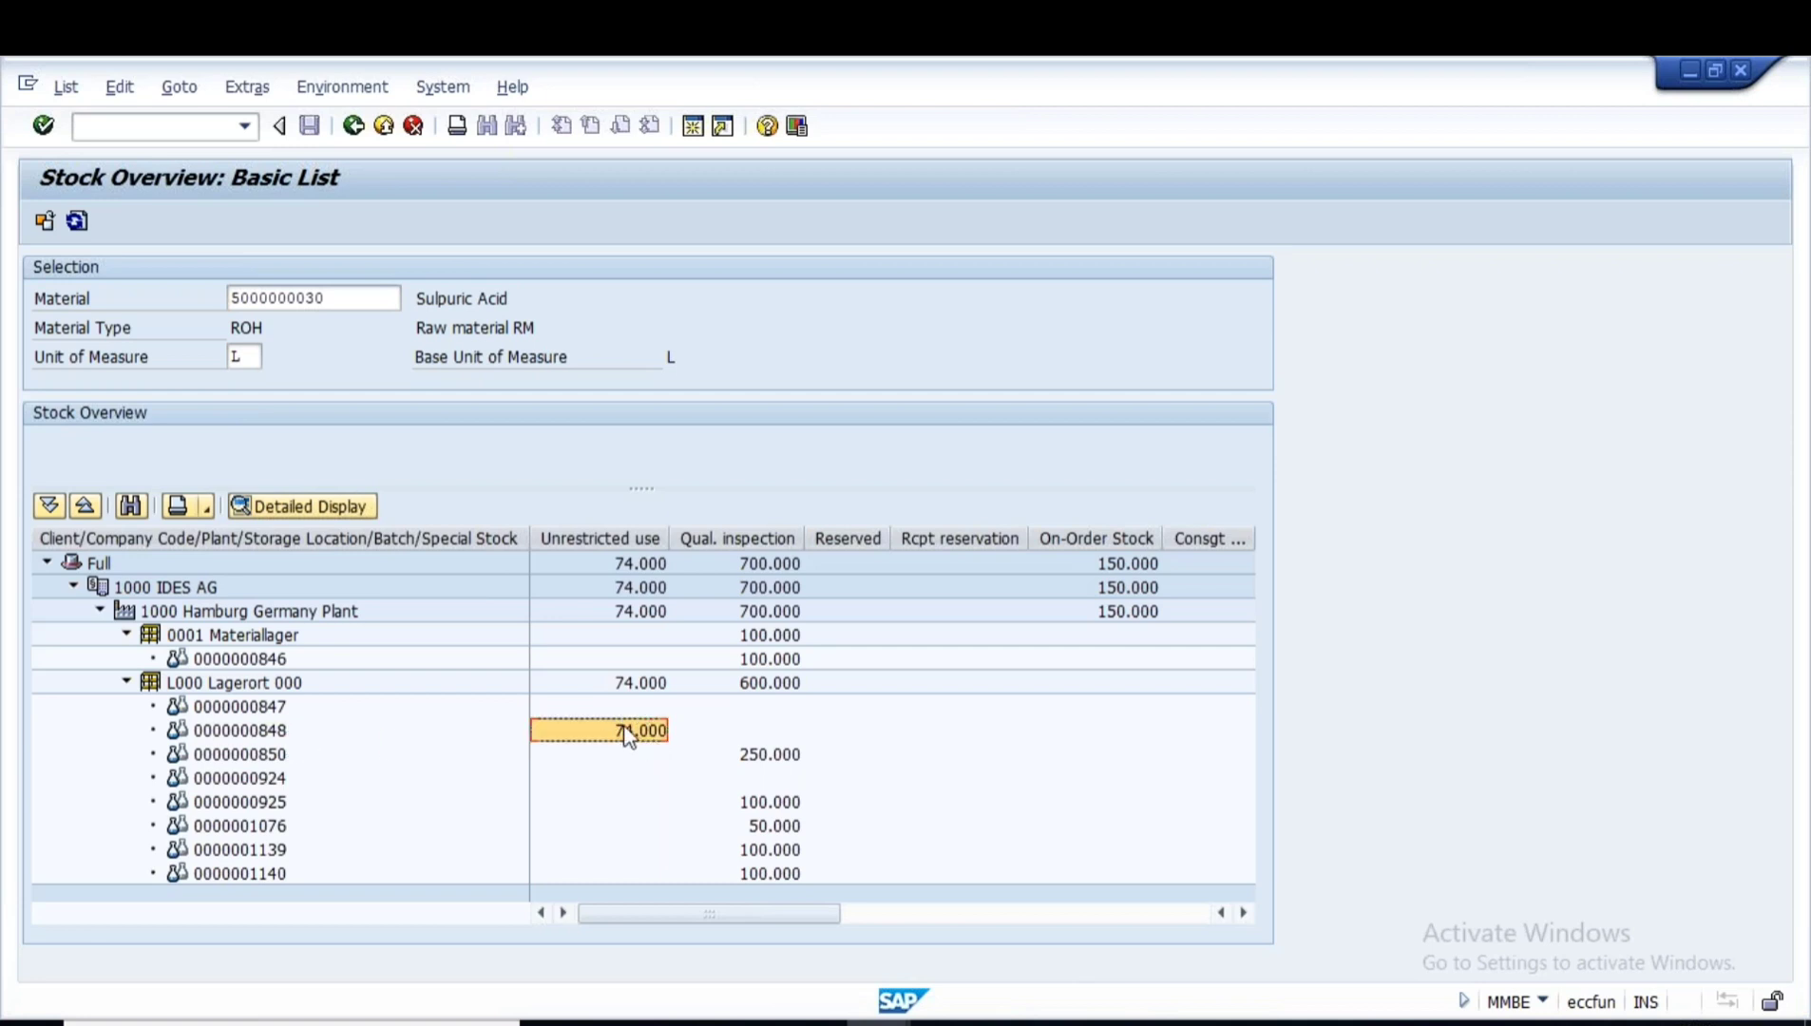
left_click(77, 224)
left_click(627, 734)
right_click(639, 741)
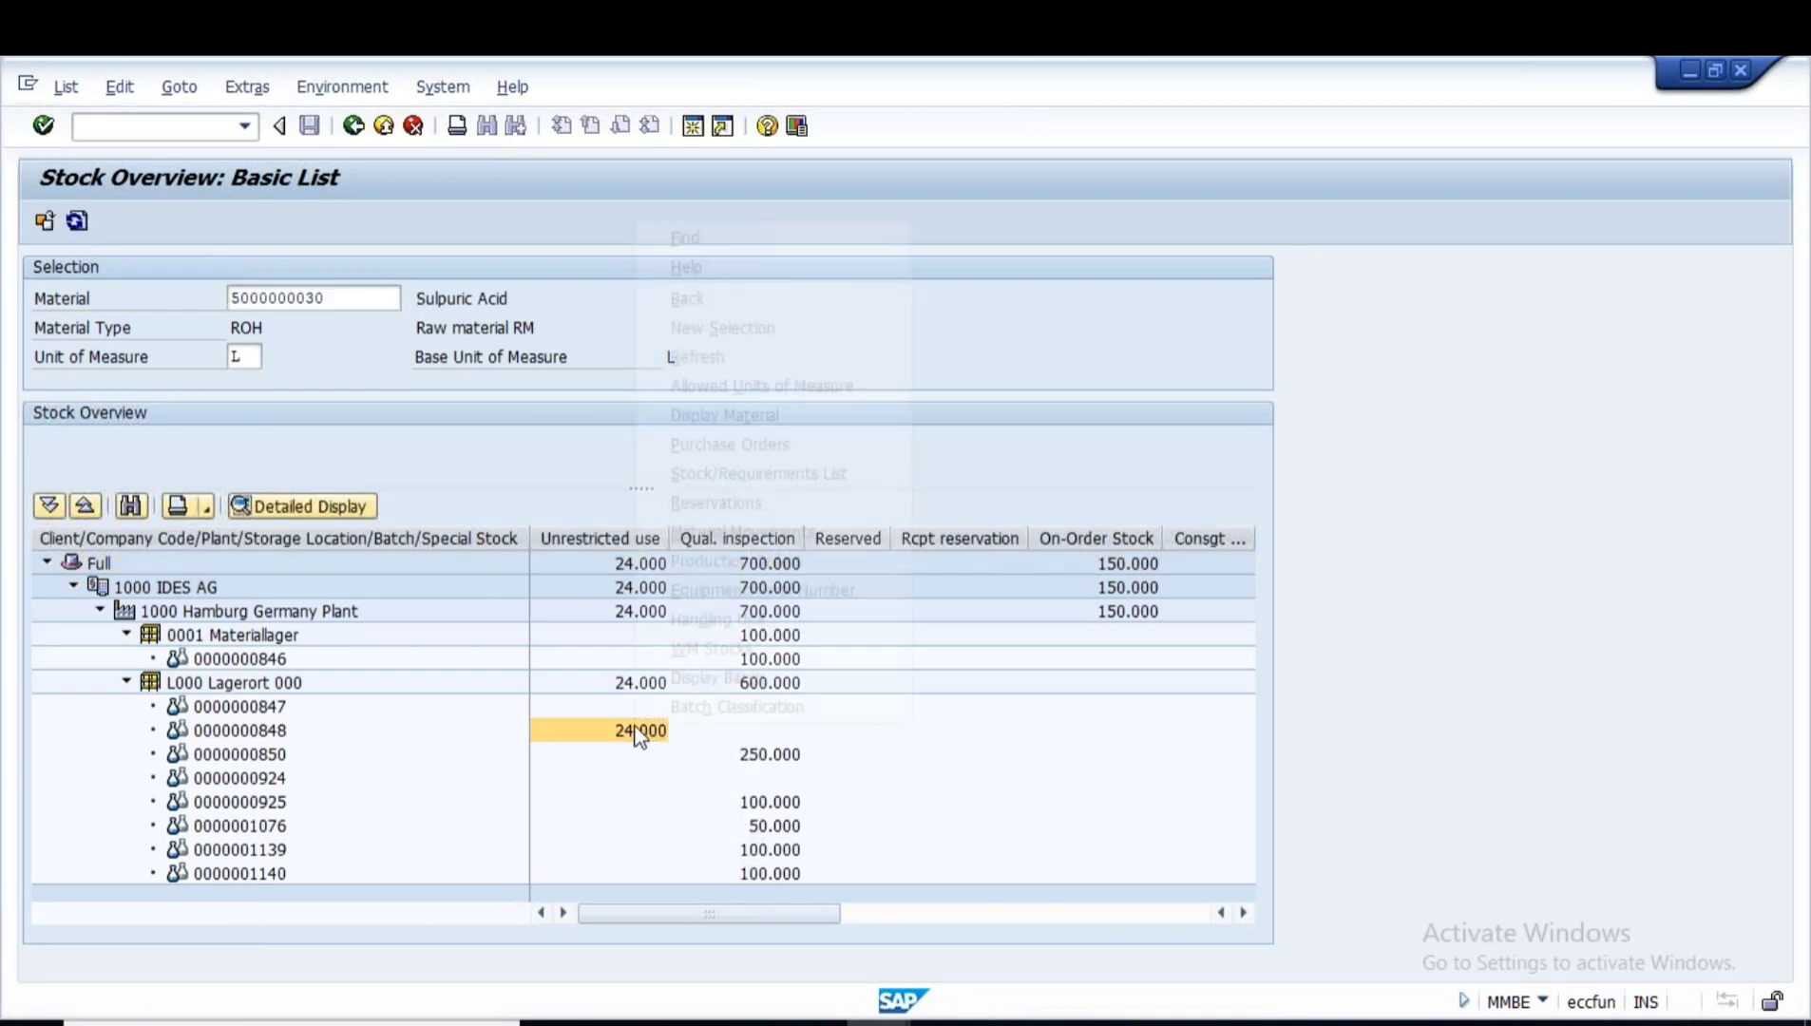
left_click(741, 532)
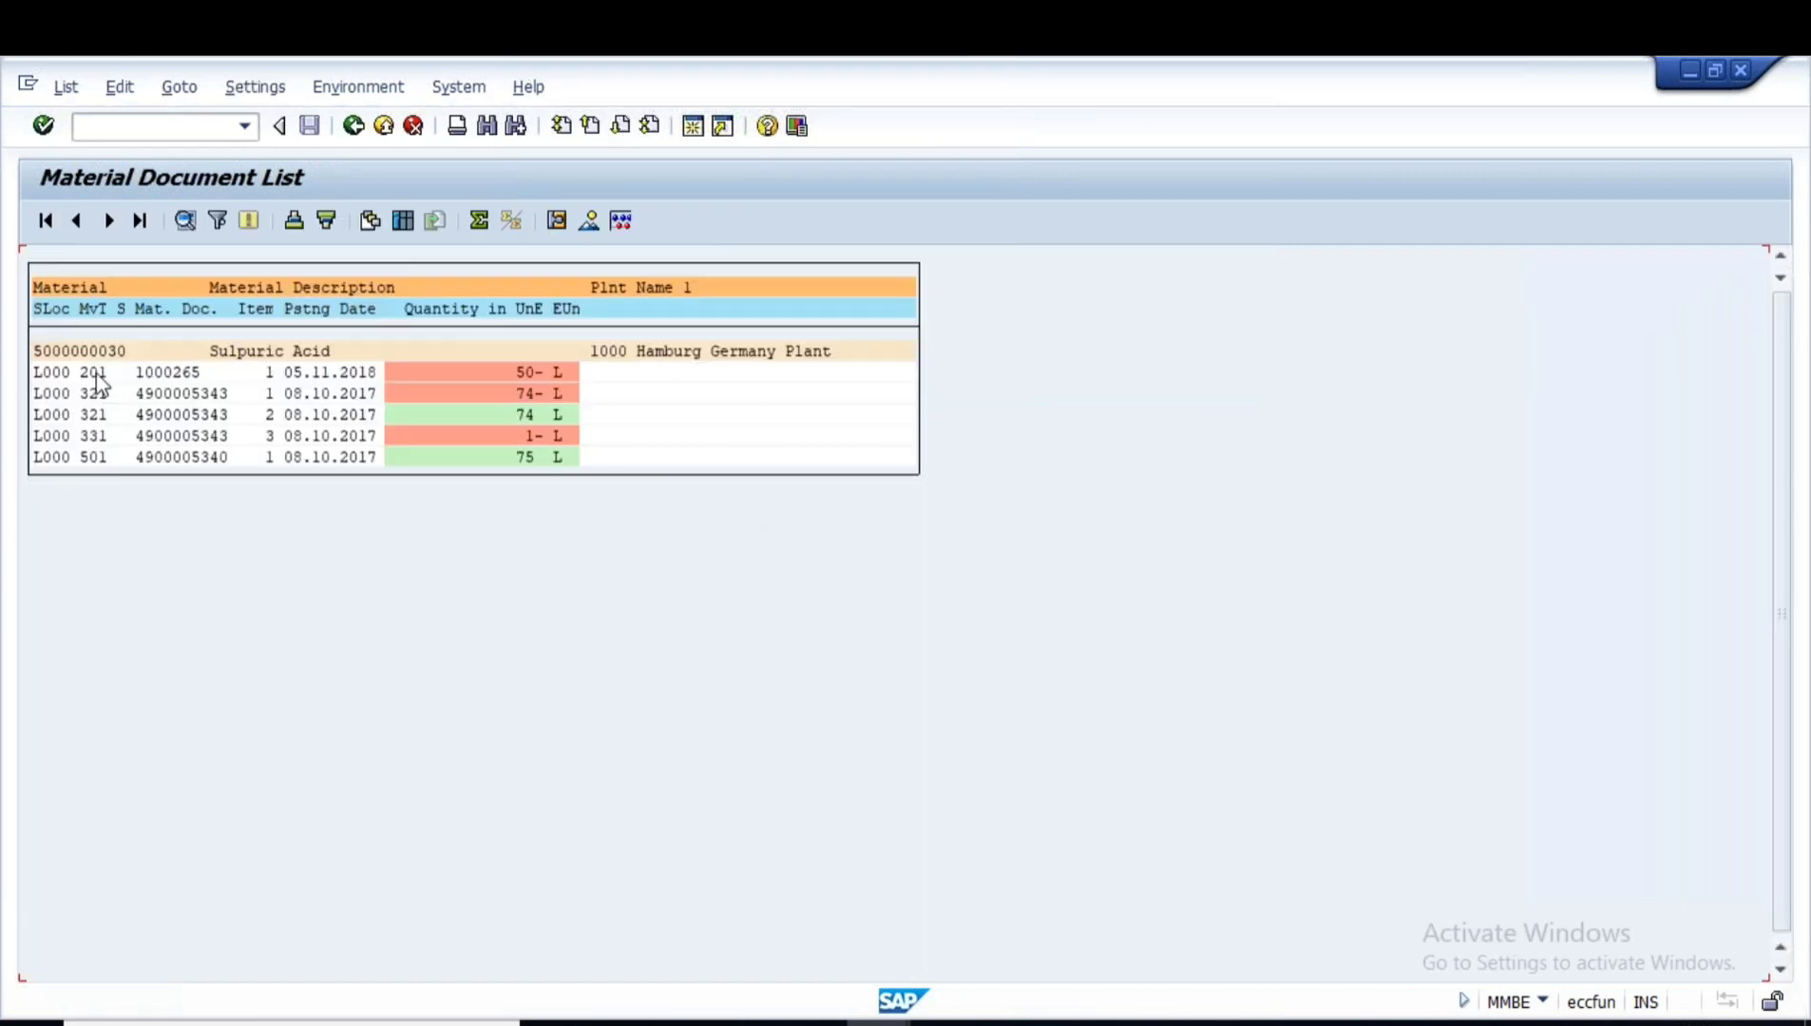
left_click(344, 374)
left_click(92, 372)
key("alt+Tab")
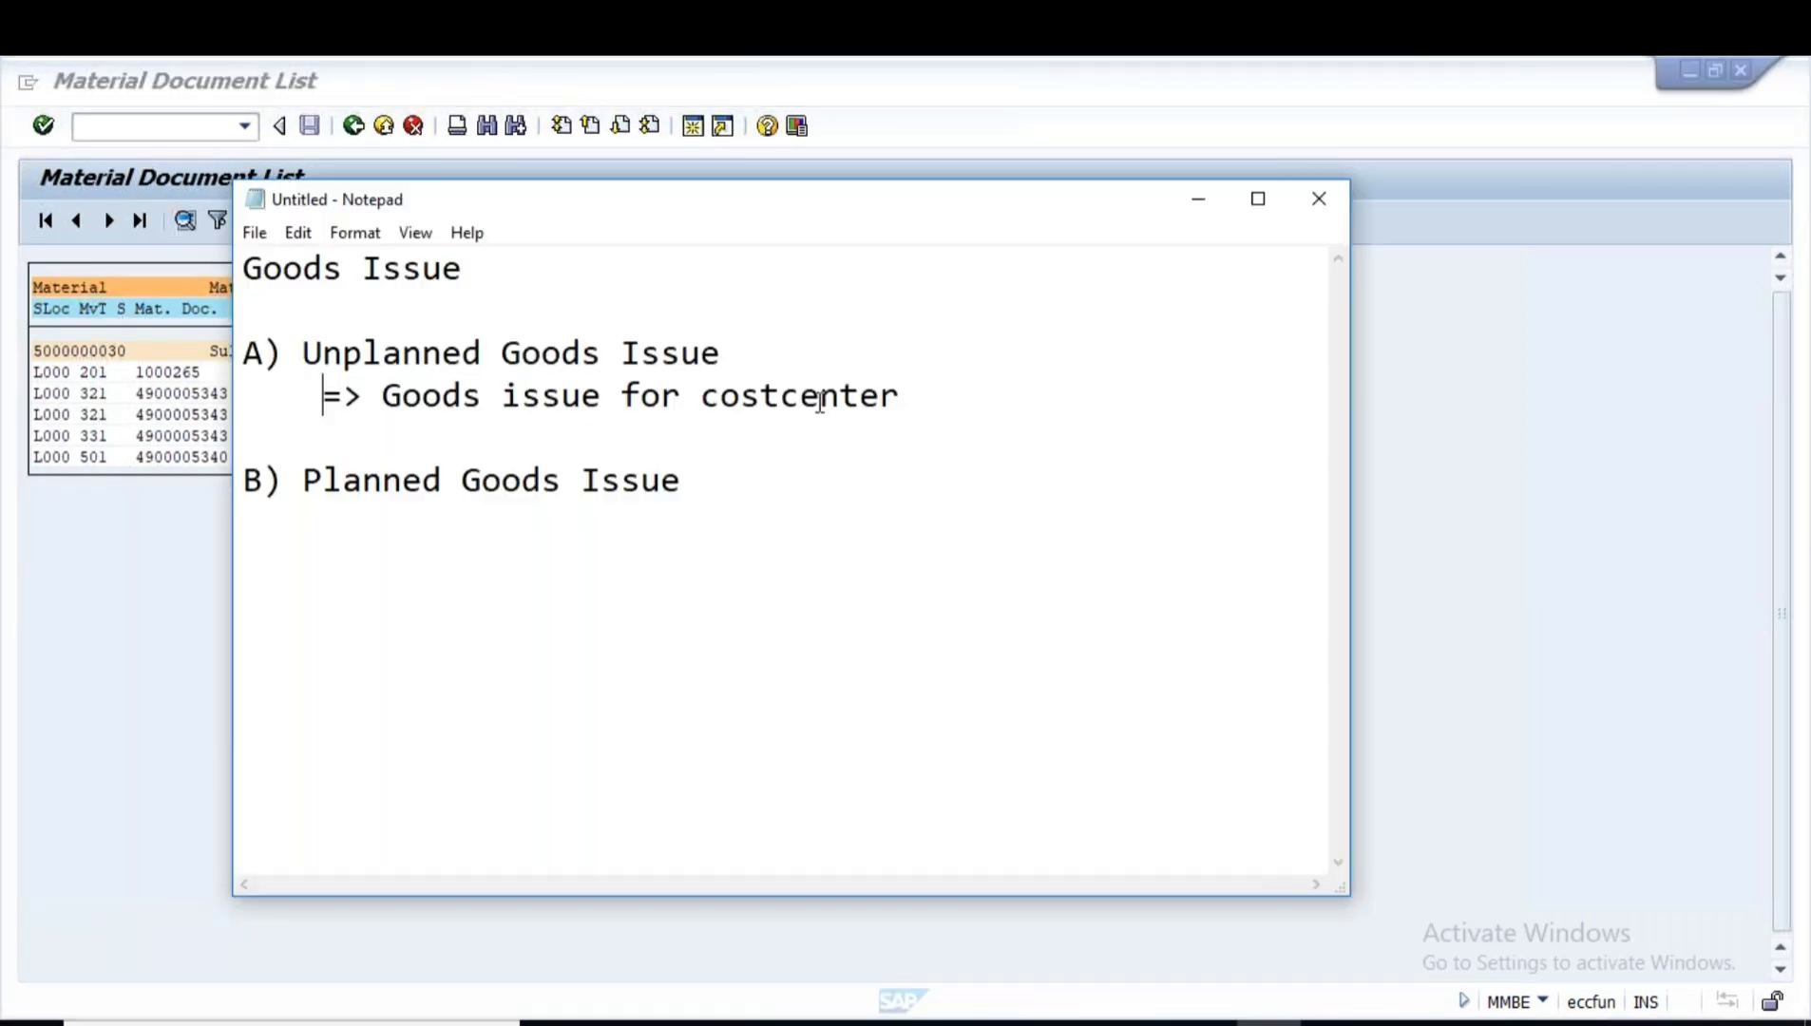
- Fix the Notepad note to read 'Goods issue for cost center', then display PowerPoint's Types of Goods Issue slide
left_click(782, 395)
left_click(935, 395)
key("alt+Tab")
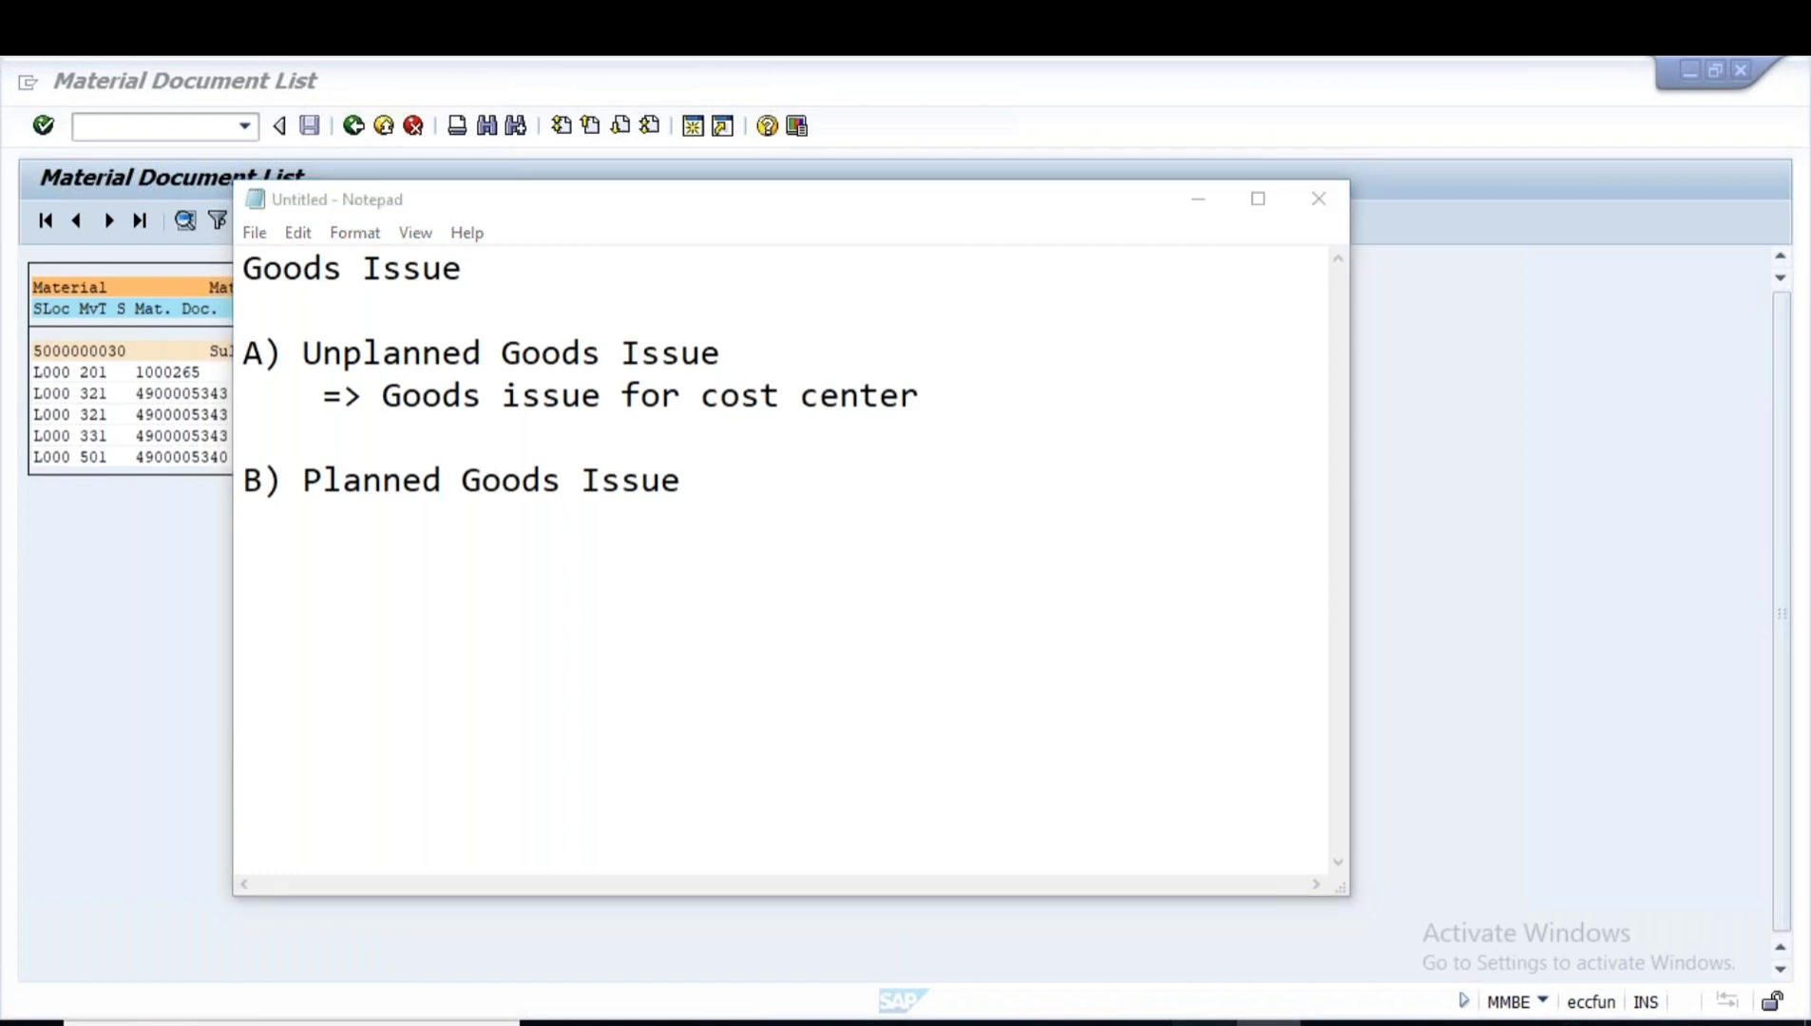
key("alt+Tab")
left_click(116, 400)
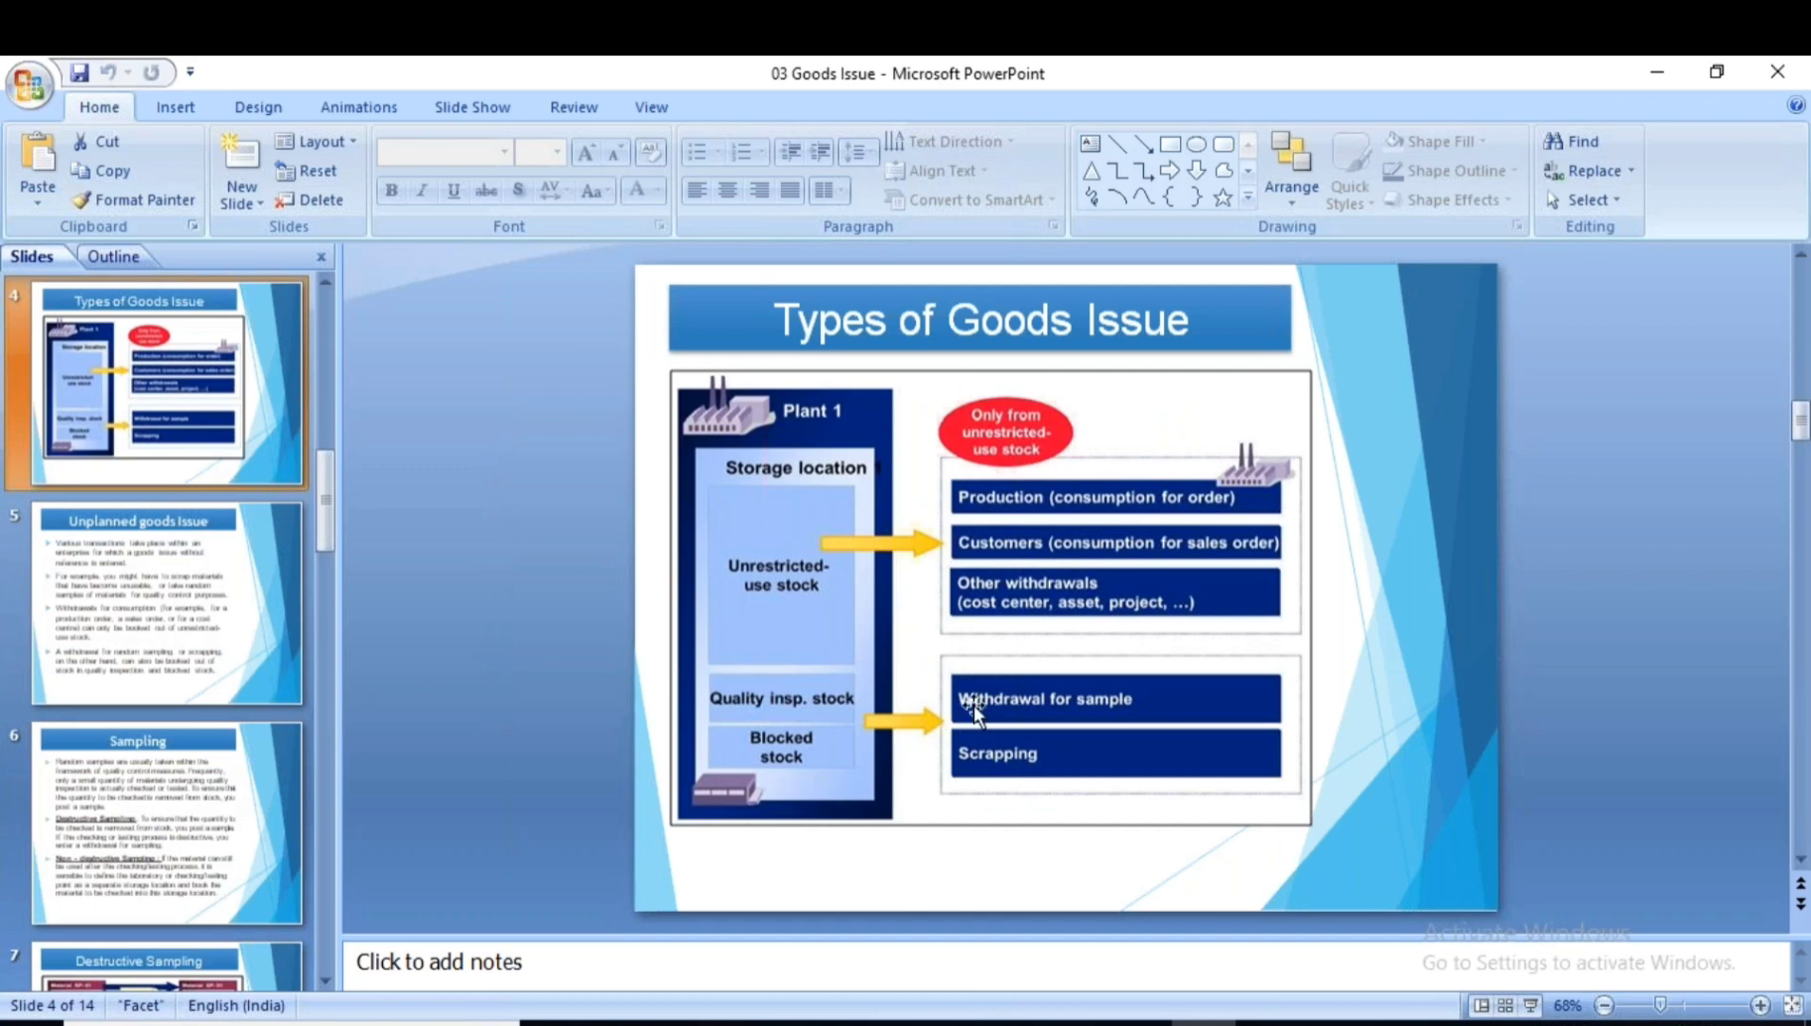
- Run the Sampling slide (slide 6) as a full-screen show and underline its random-samples line in red ink
left_click(126, 771)
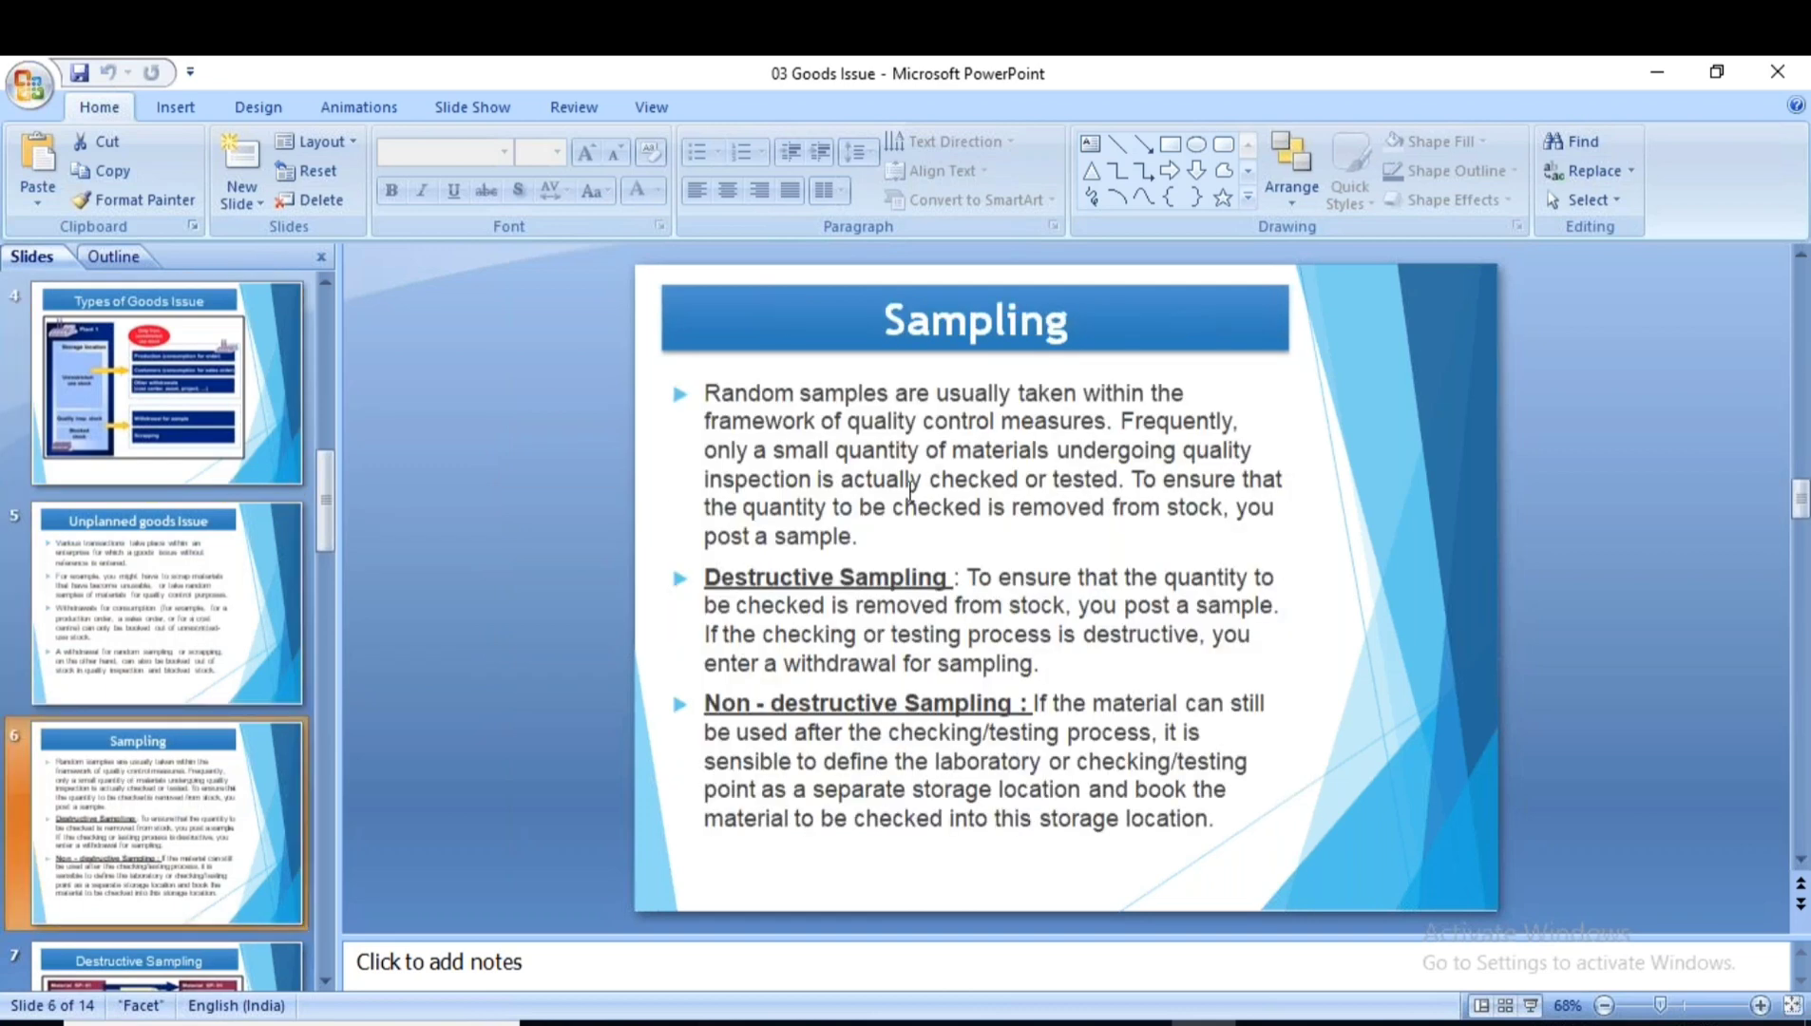
left_click(1525, 1005)
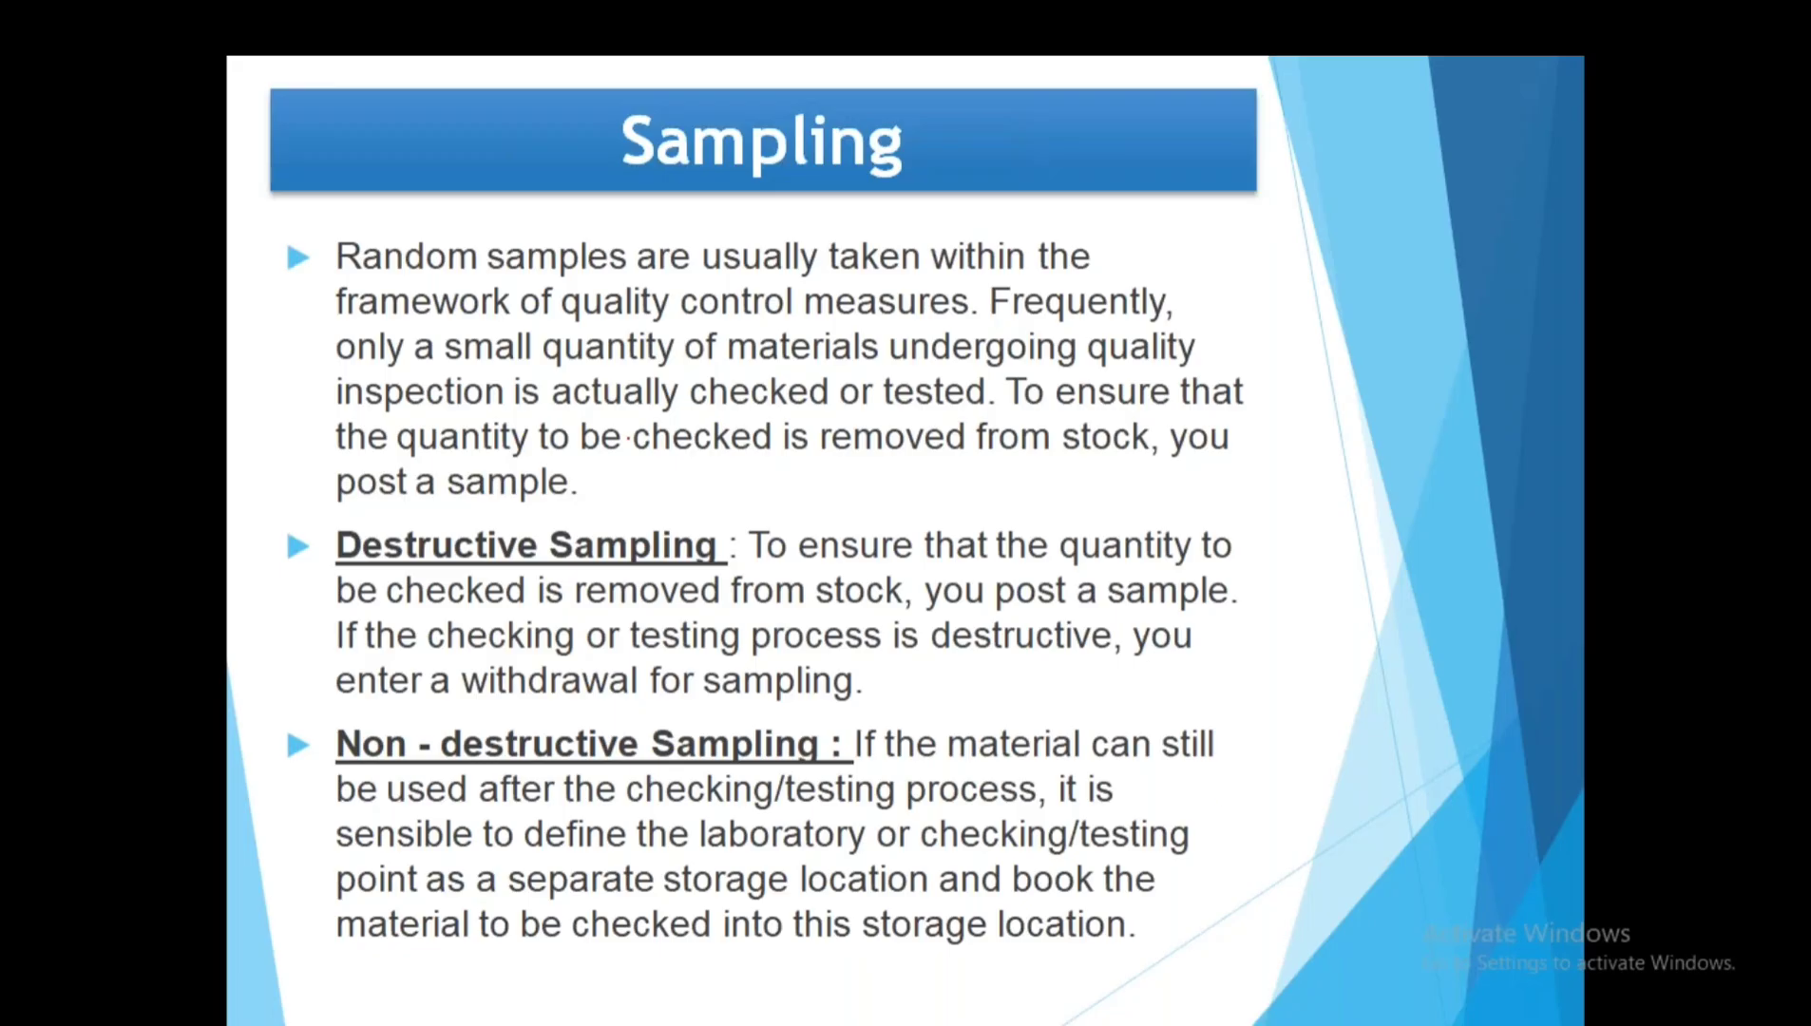
left_click_drag(331, 269, 1093, 274)
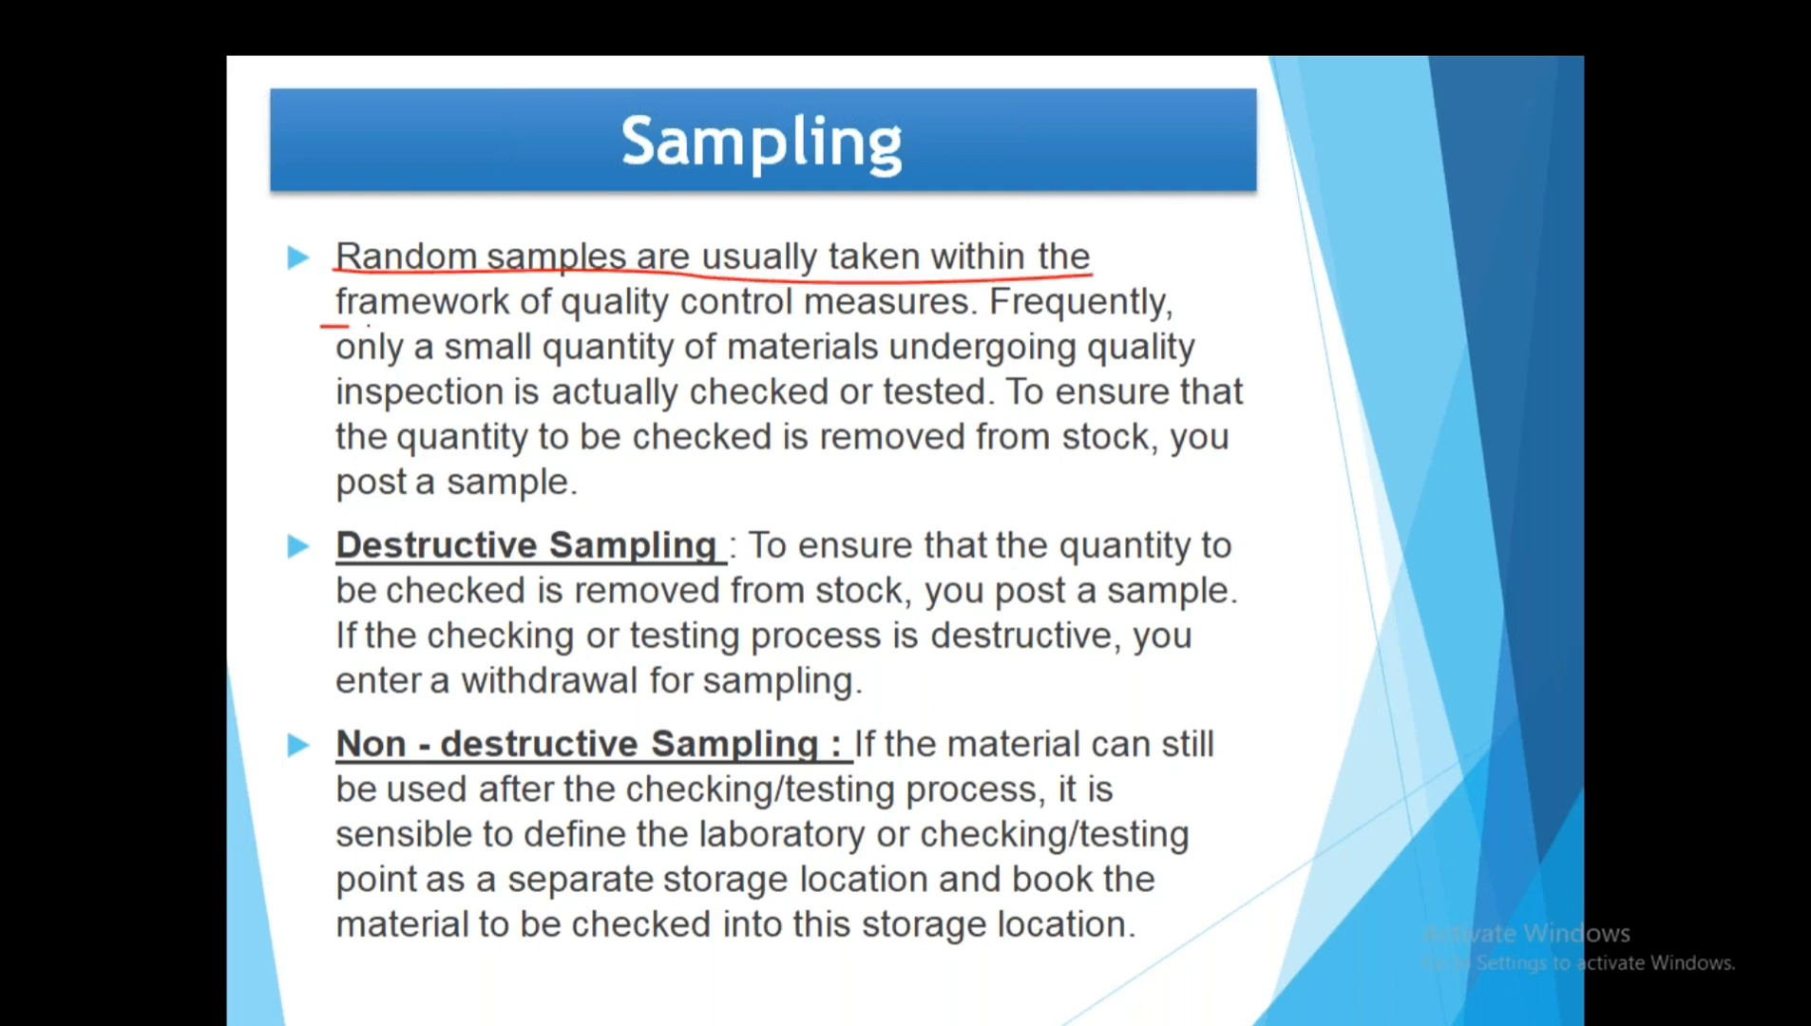
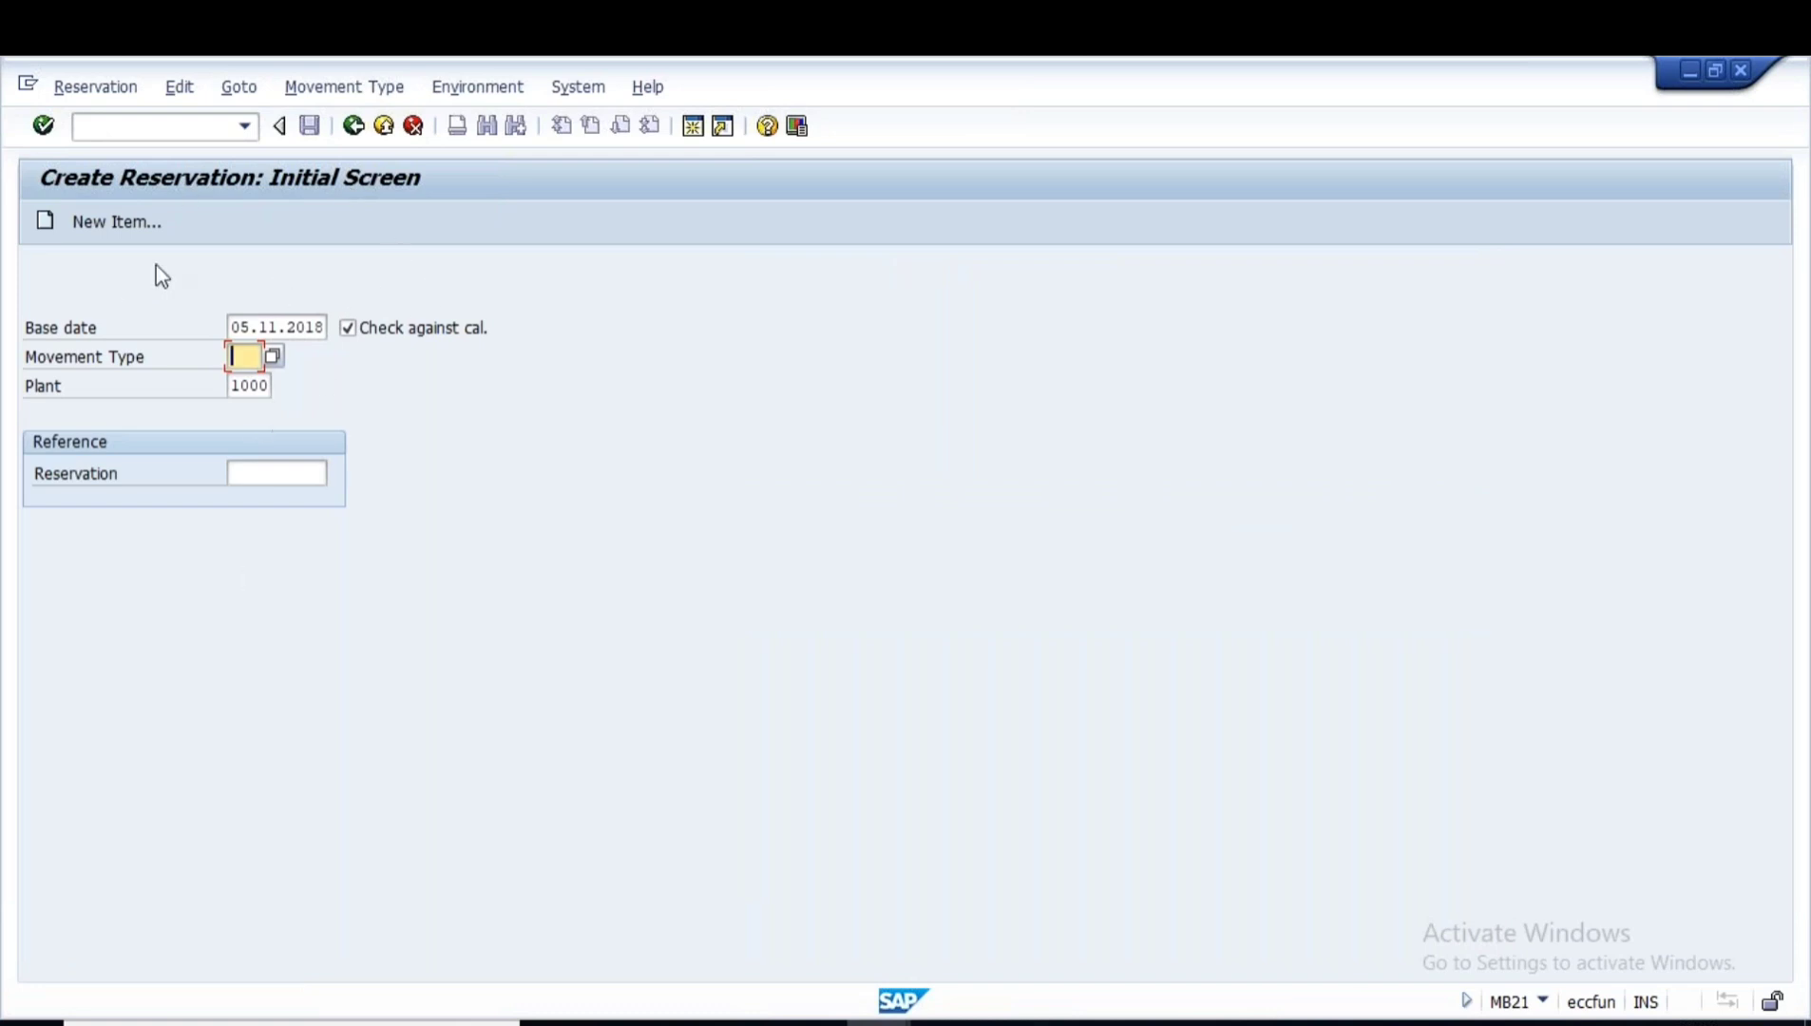
- Point out the Reservations syllabus topic, then bring SAP back to the Display Material initial screen
left_click(1138, 1023)
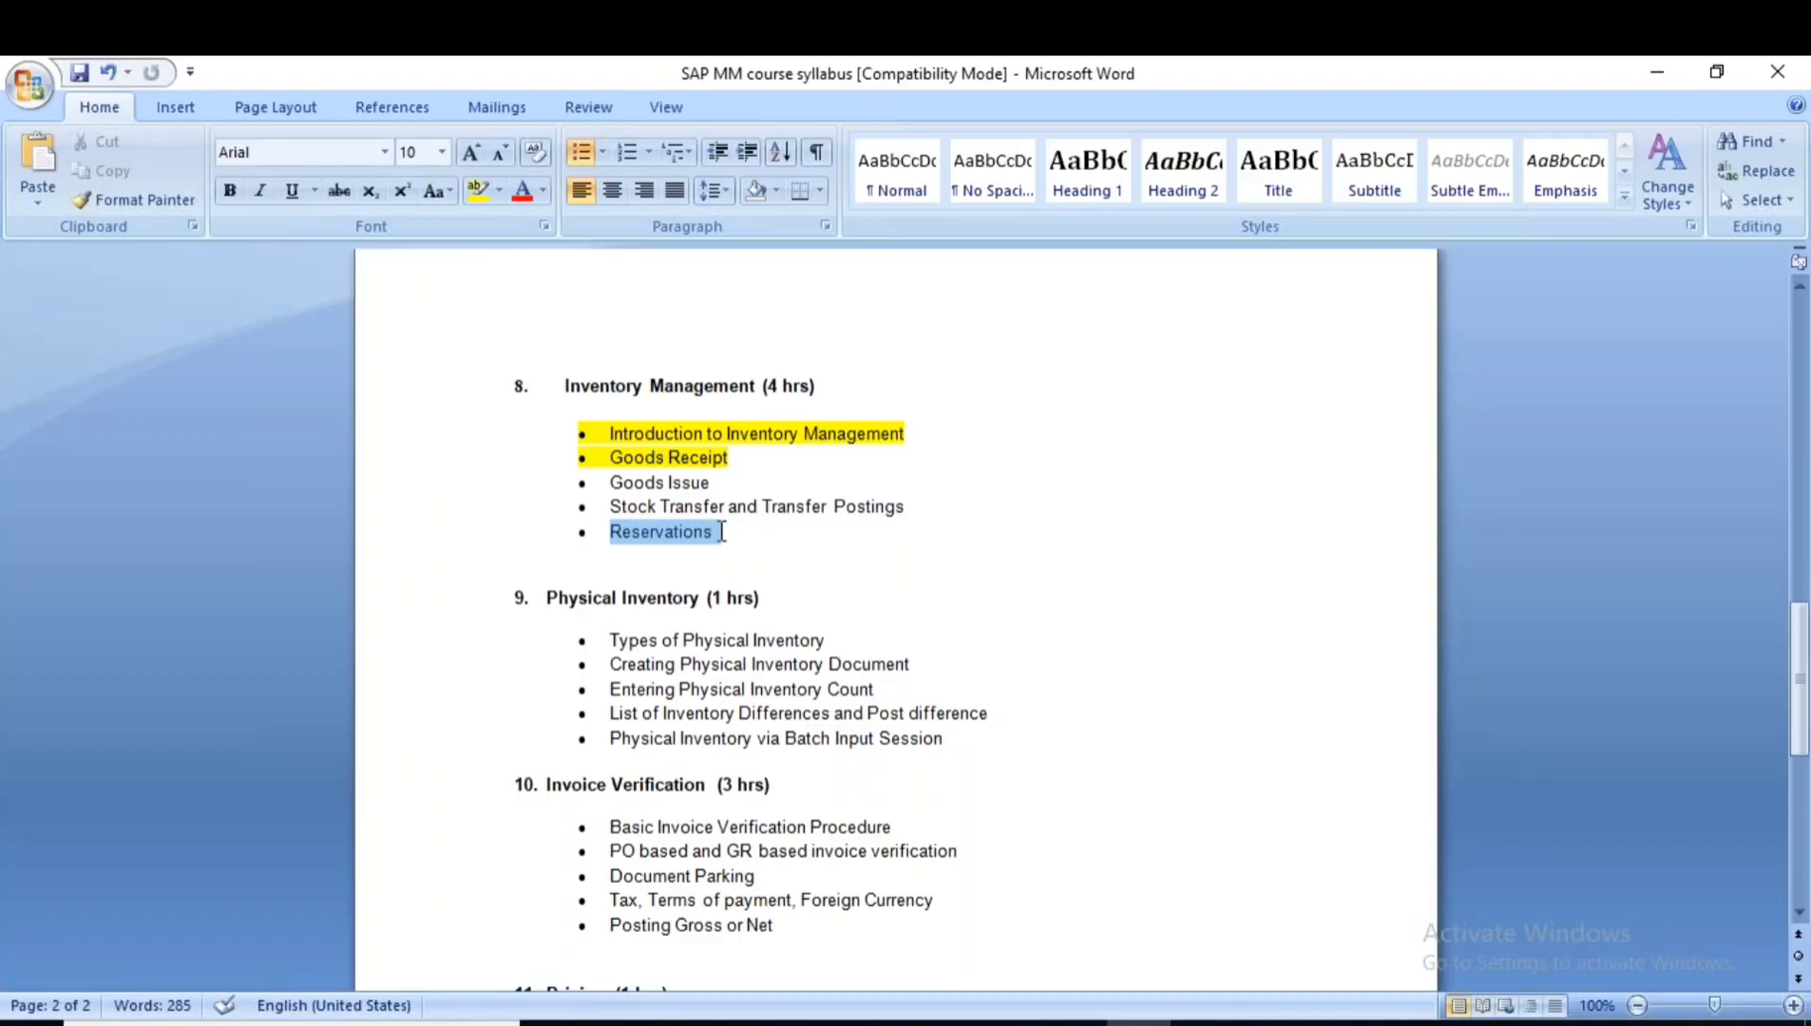
left_click(659, 531)
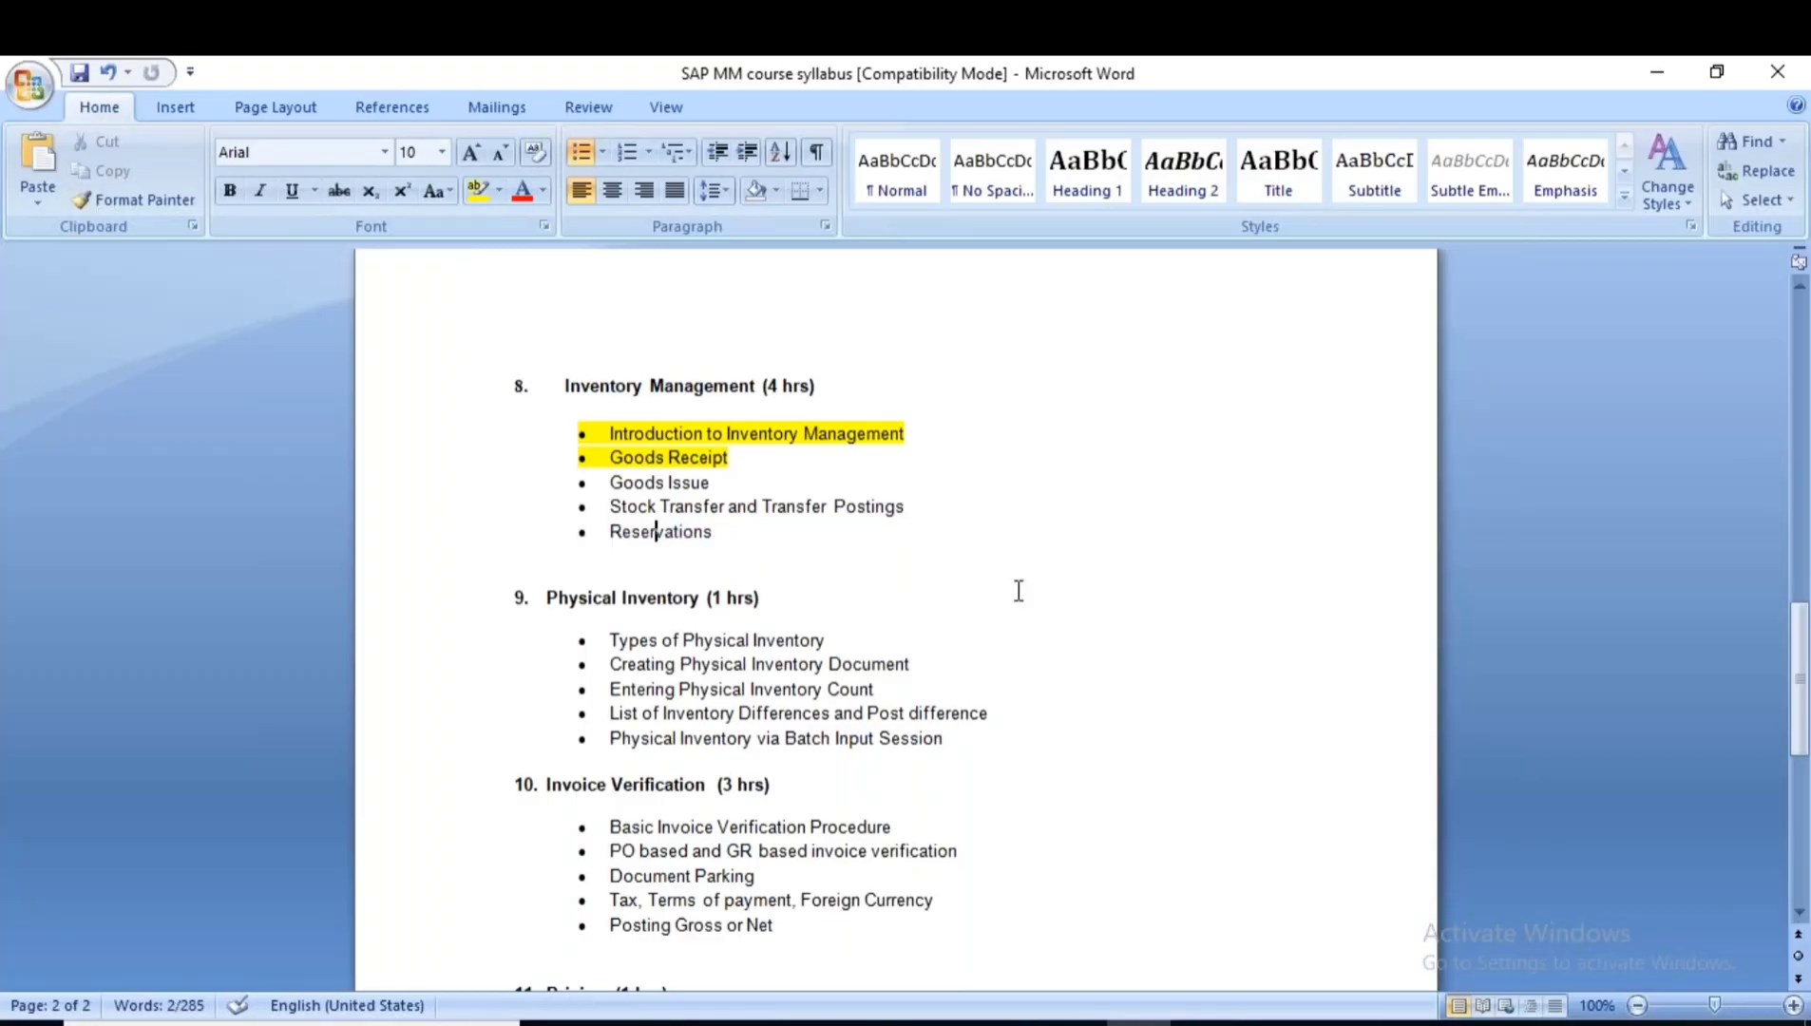
key("alt+Tab")
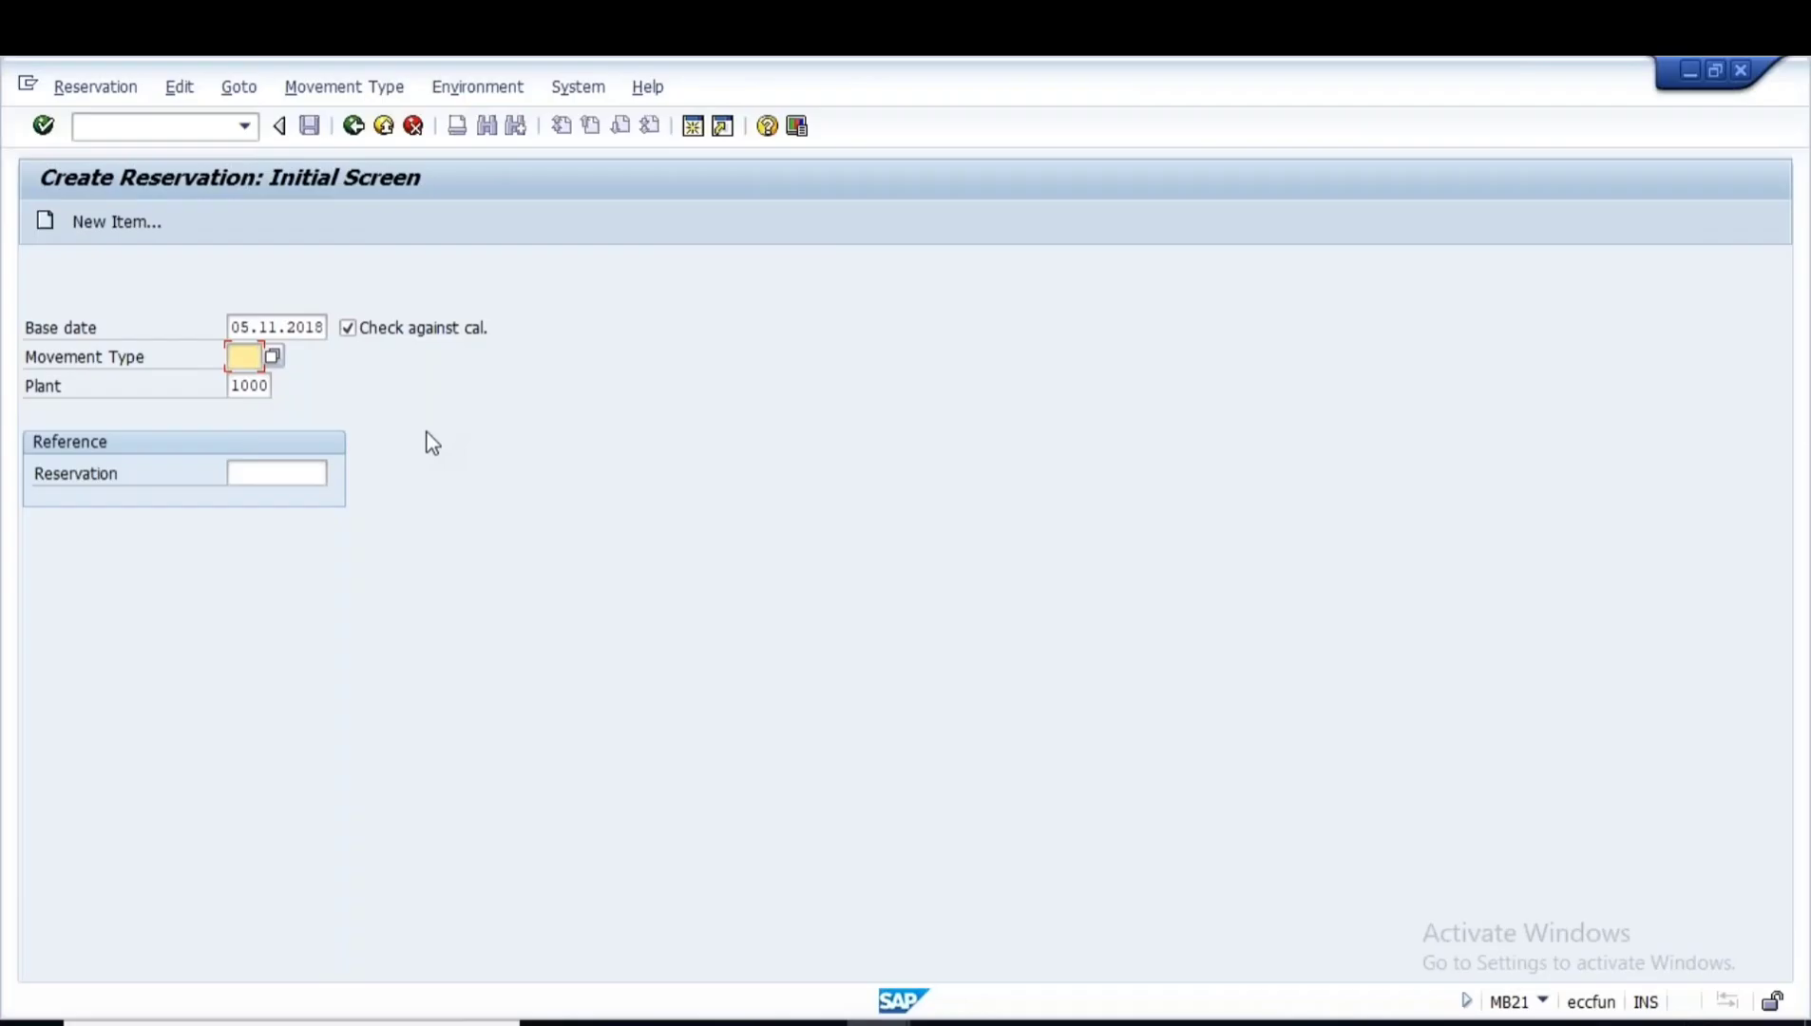
mouse_move(877, 1023)
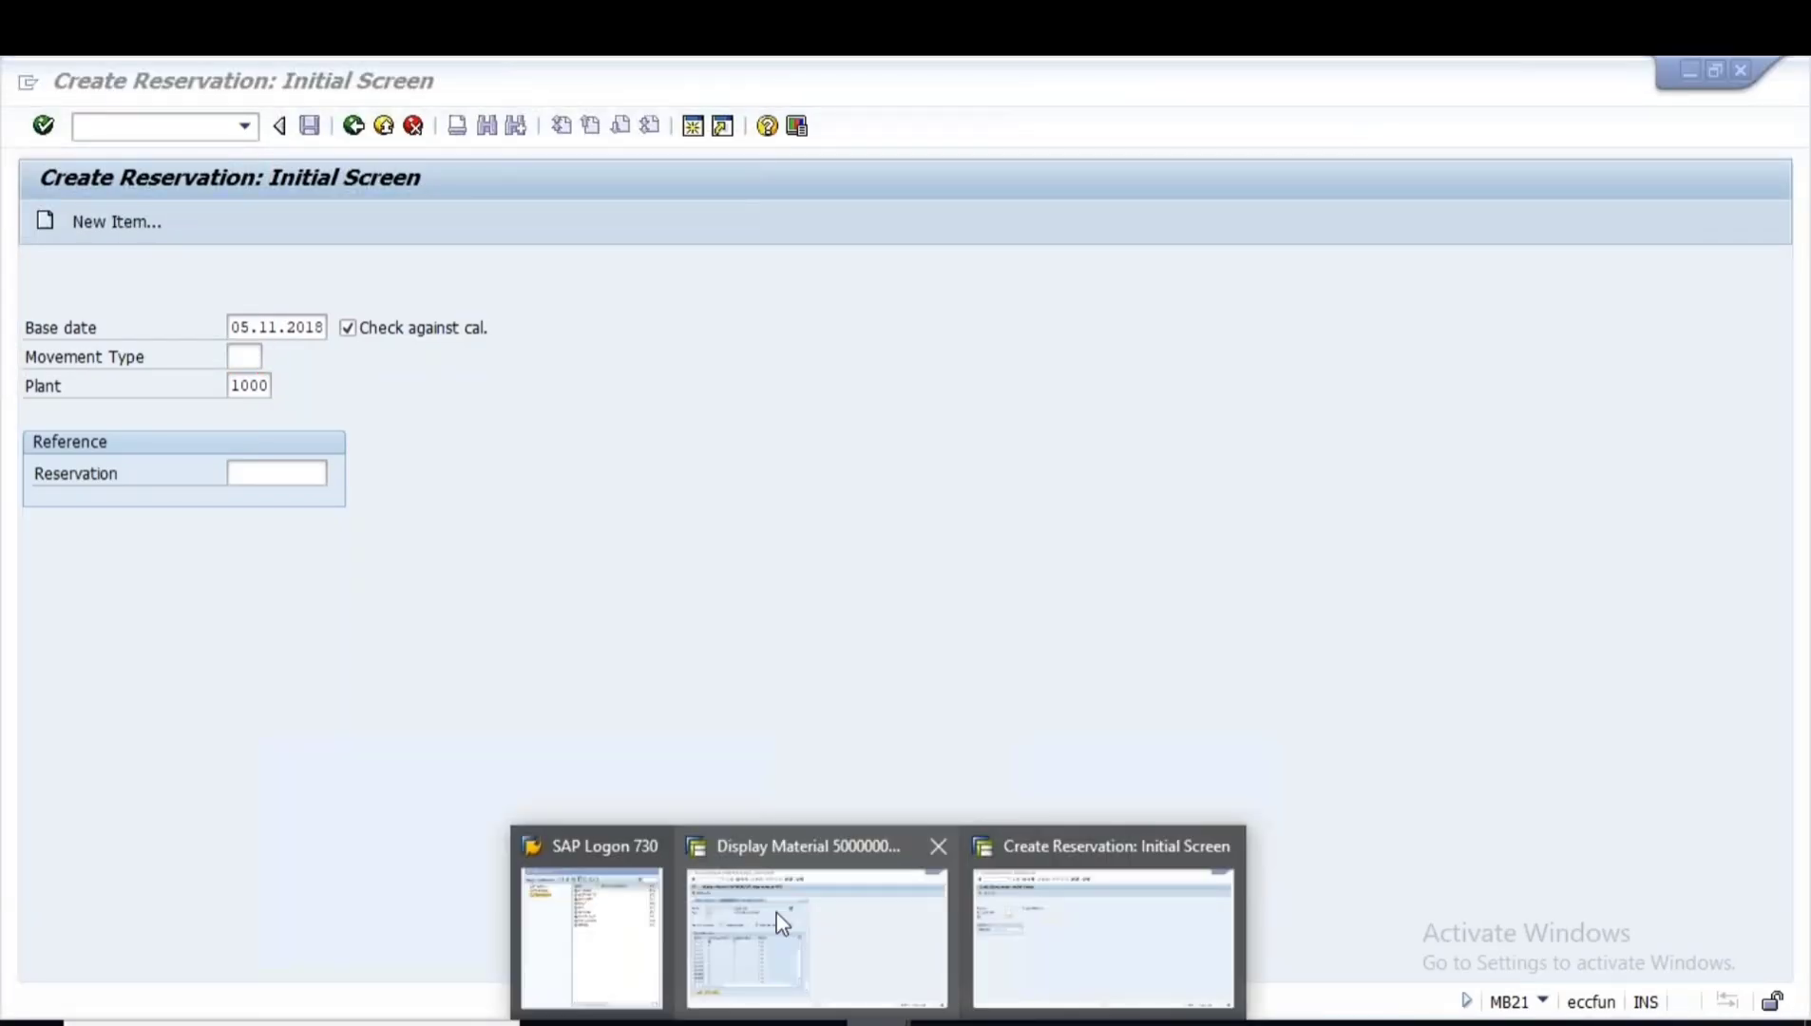
left_click(776, 912)
left_click(352, 136)
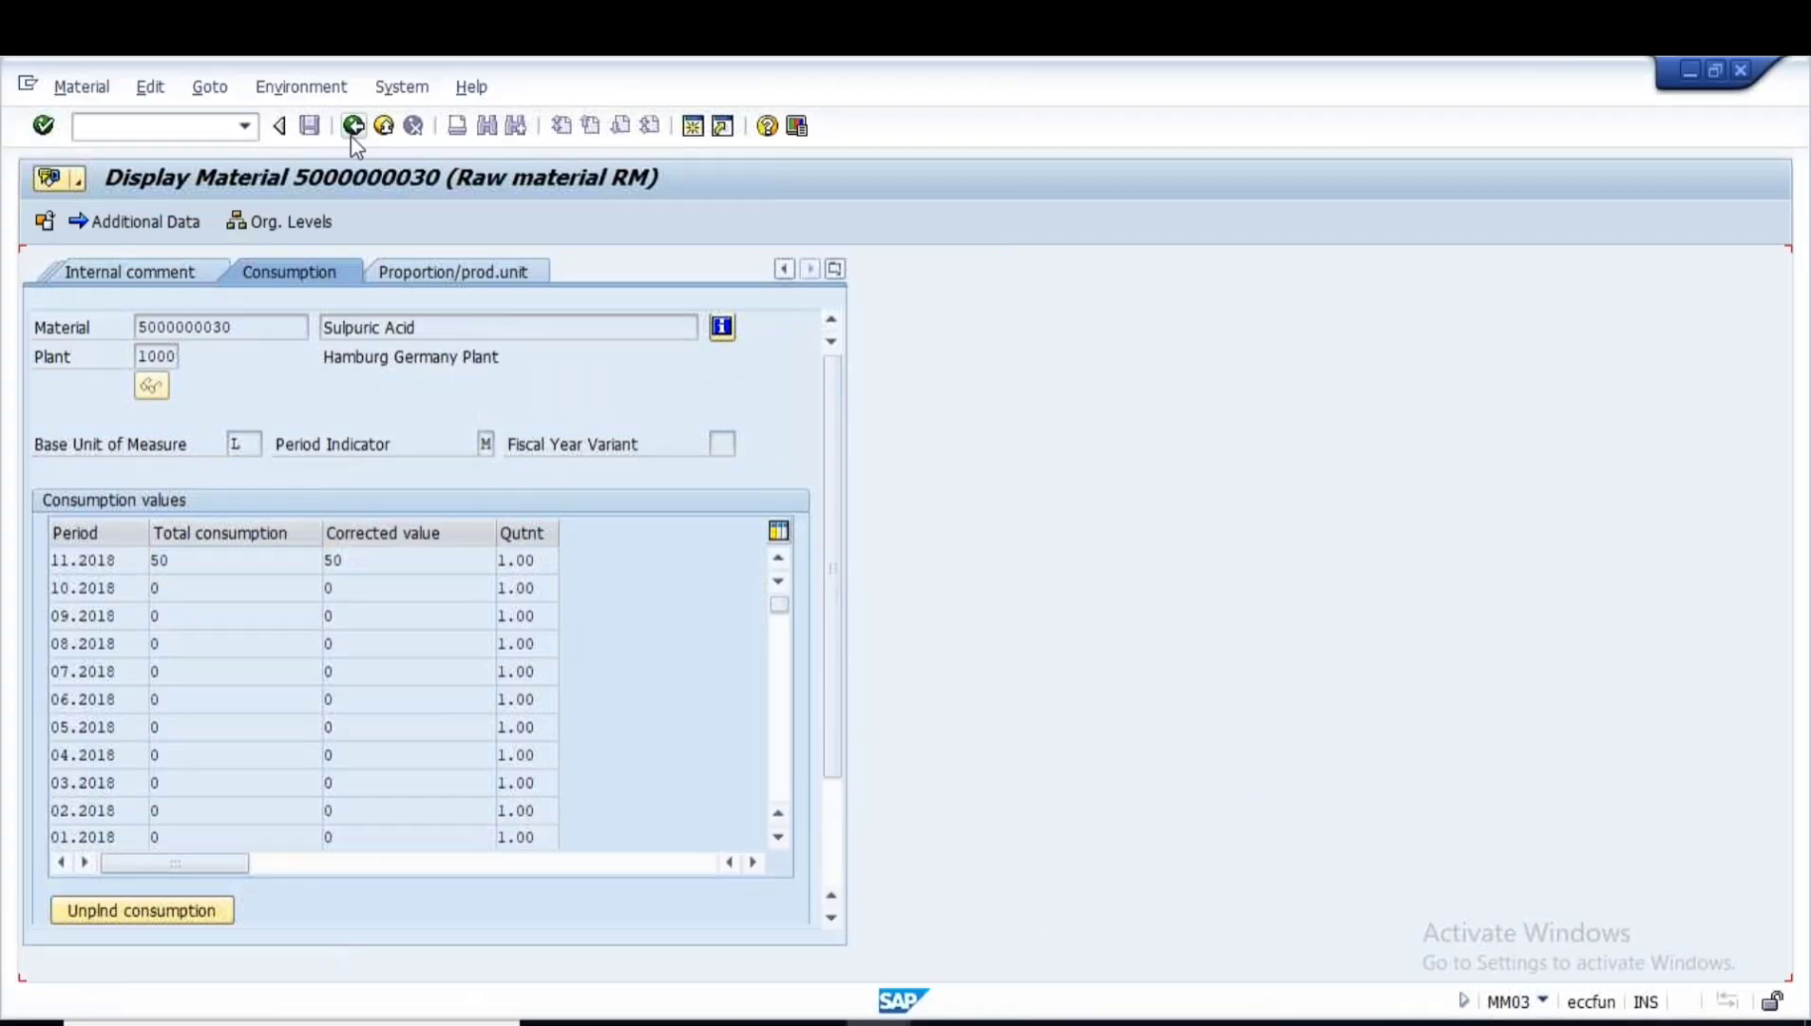
left_click(351, 136)
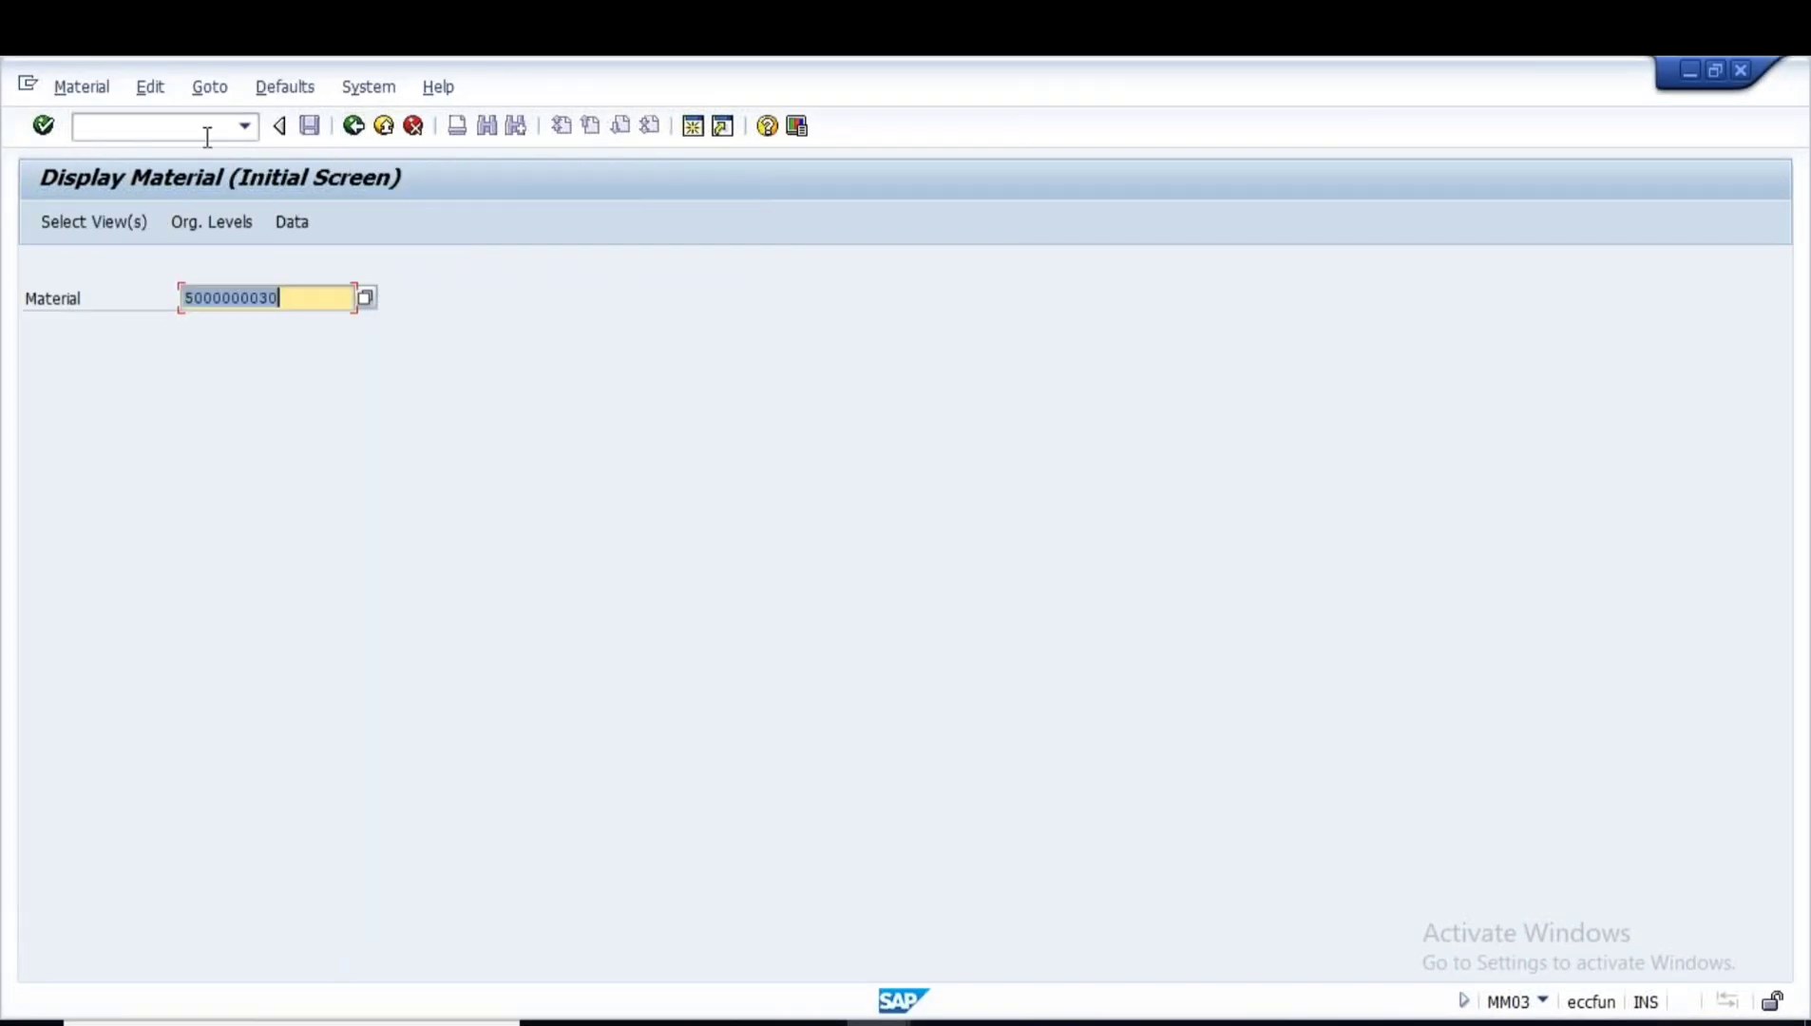
left_click(160, 133)
type("/NMM60")
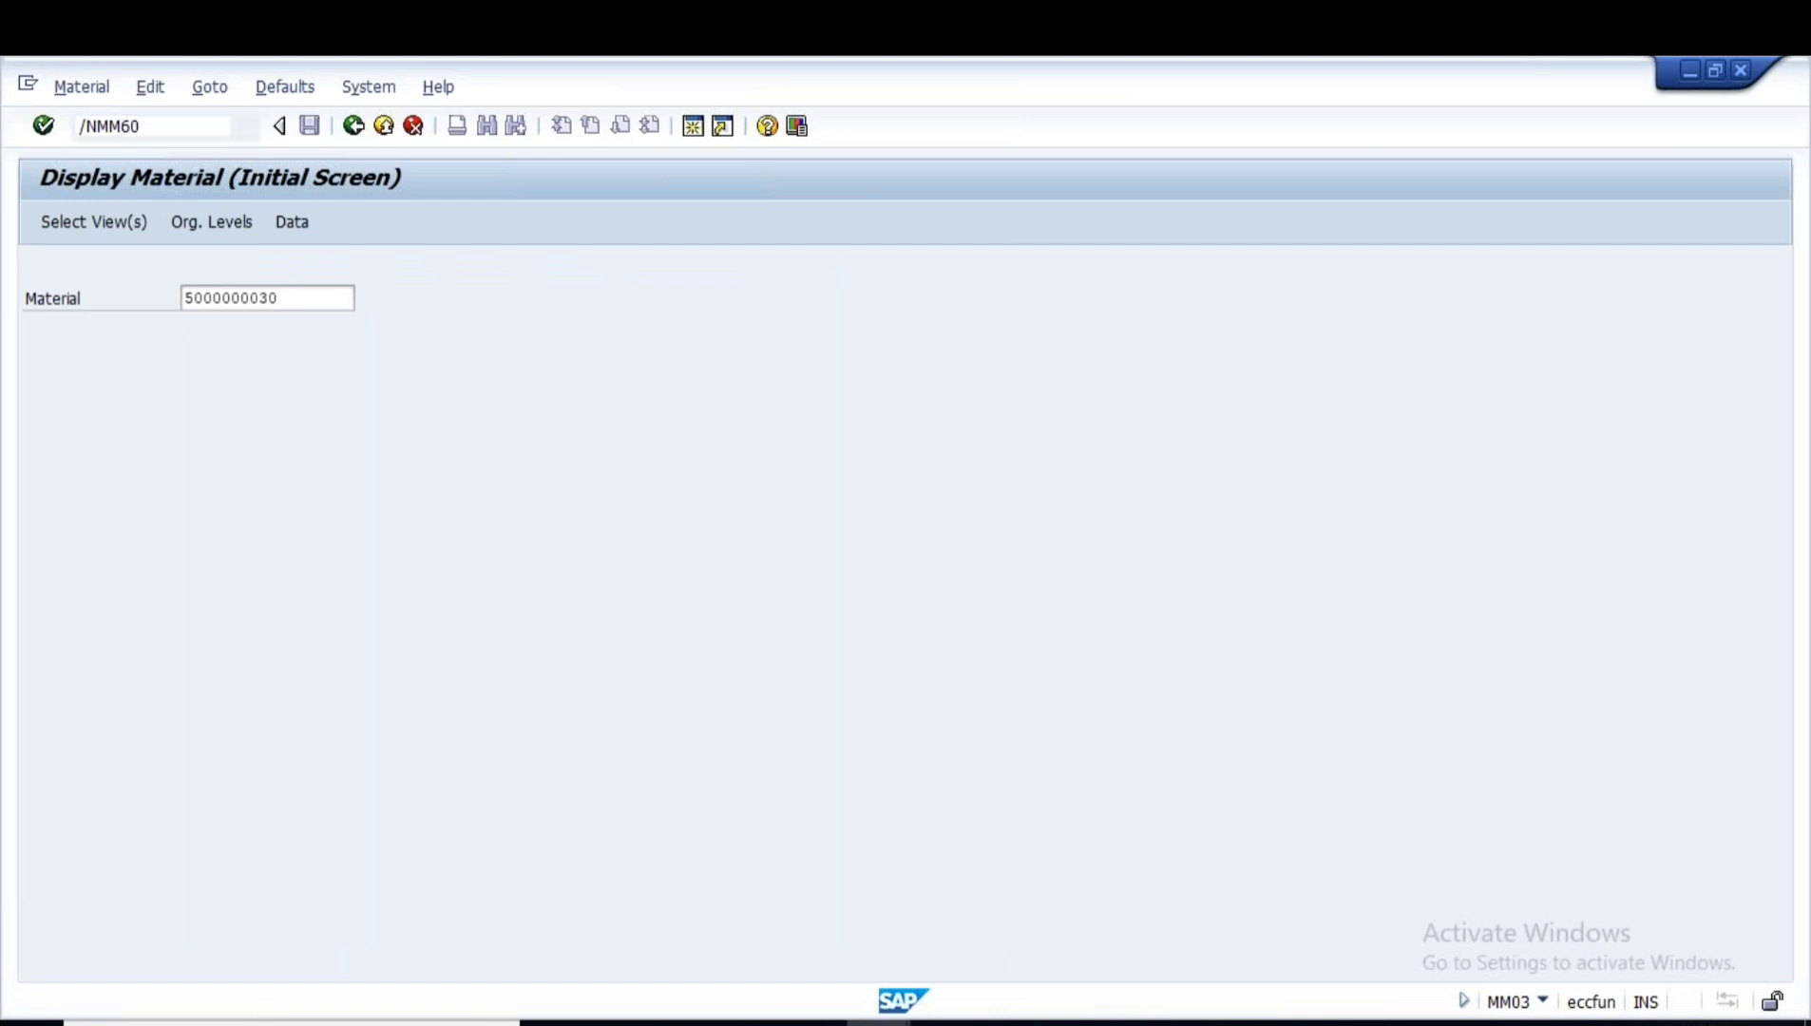
key("Return")
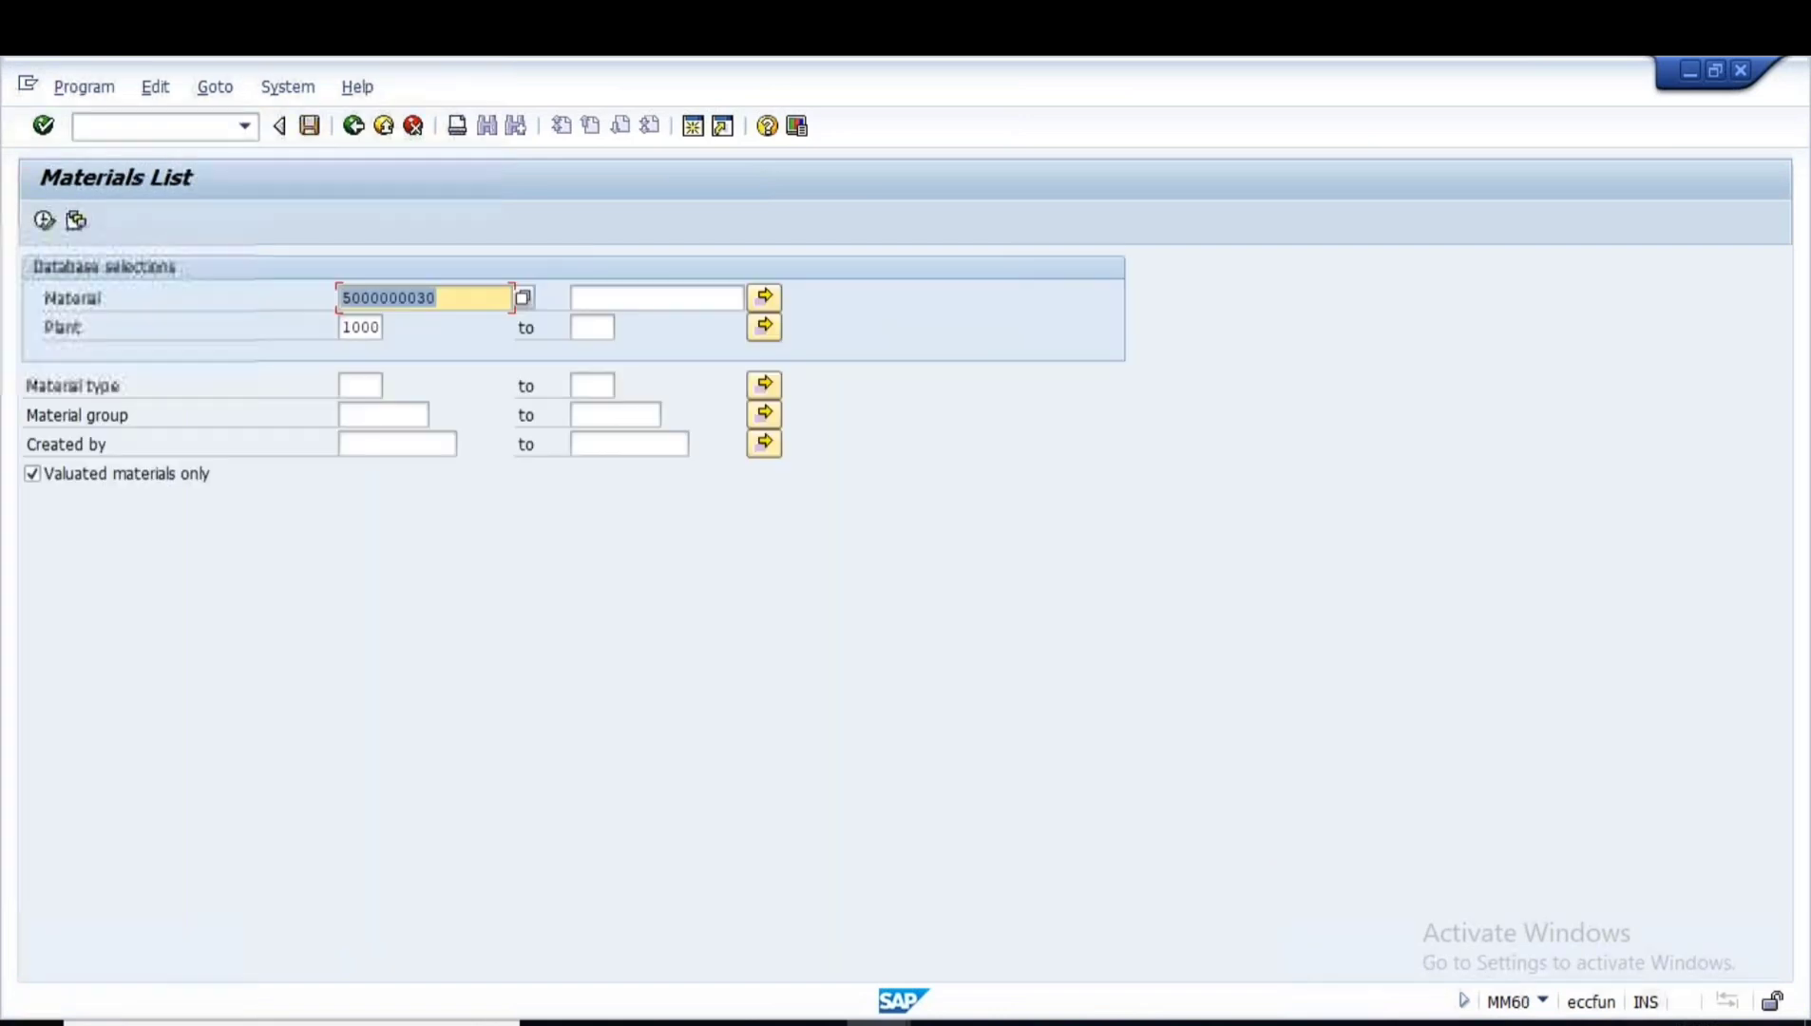
left_click(350, 388)
type("roh")
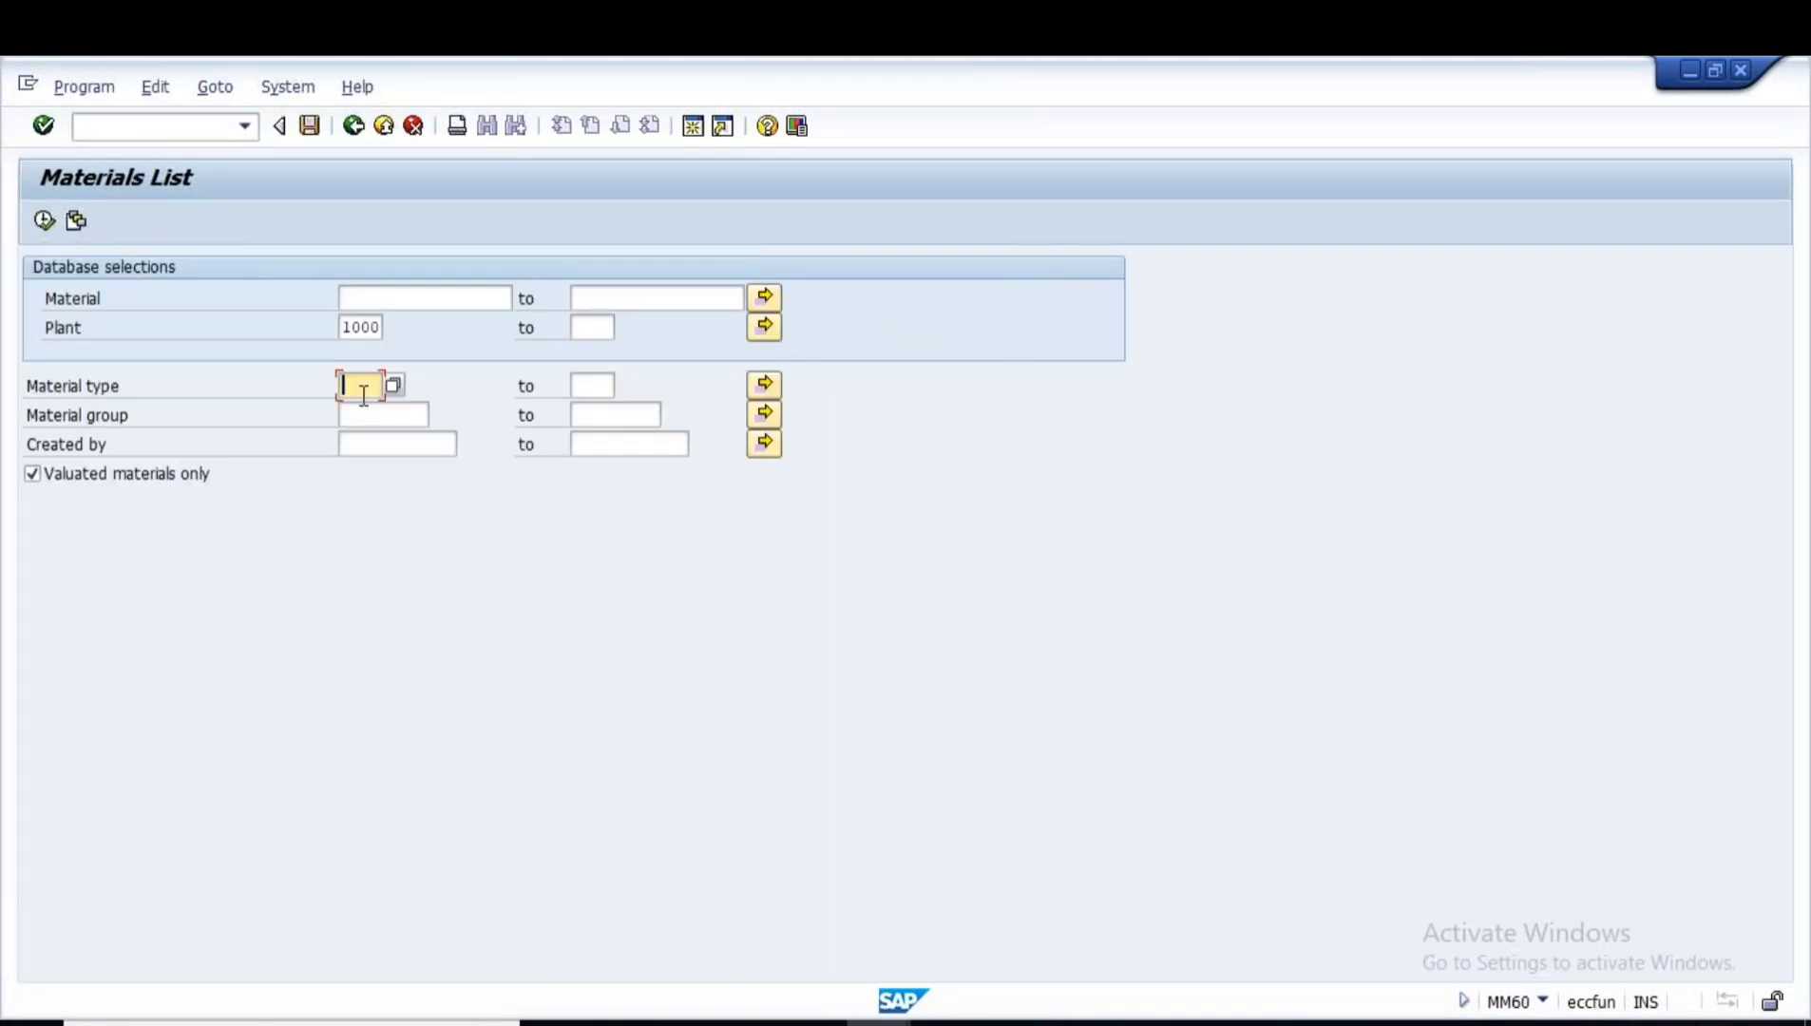
left_click(389, 445)
left_click(378, 466)
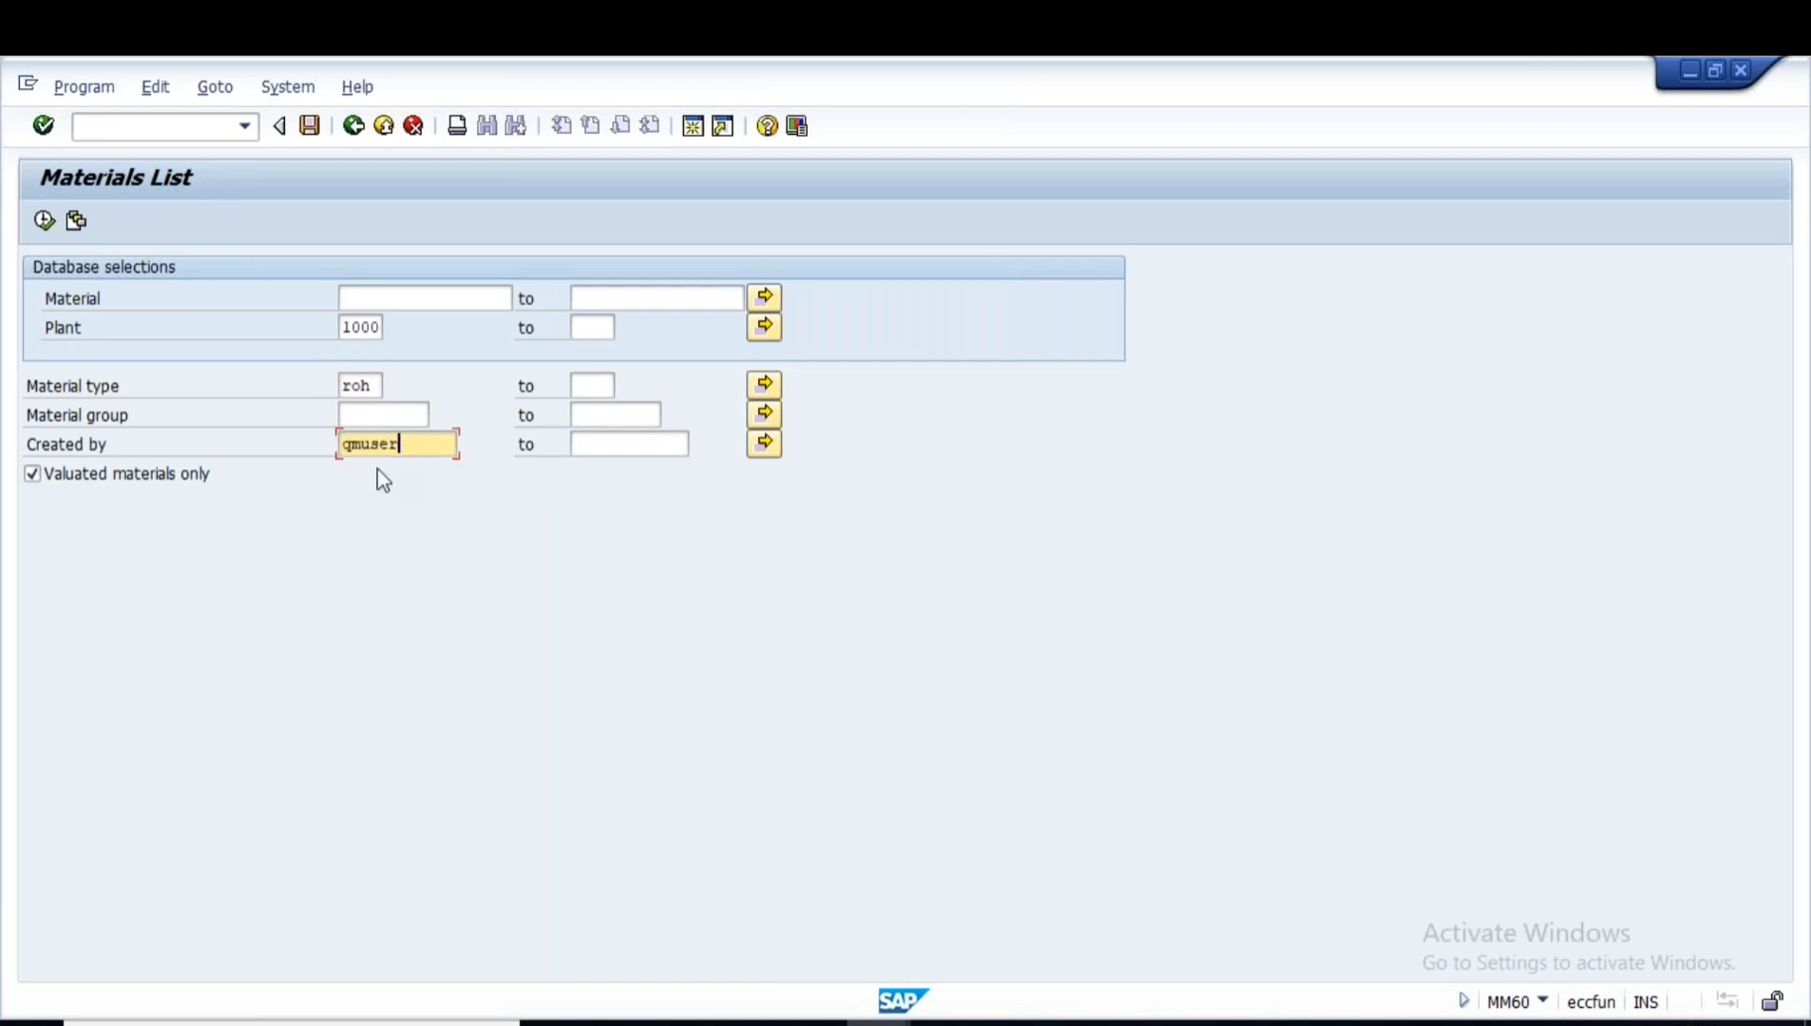
key("F8")
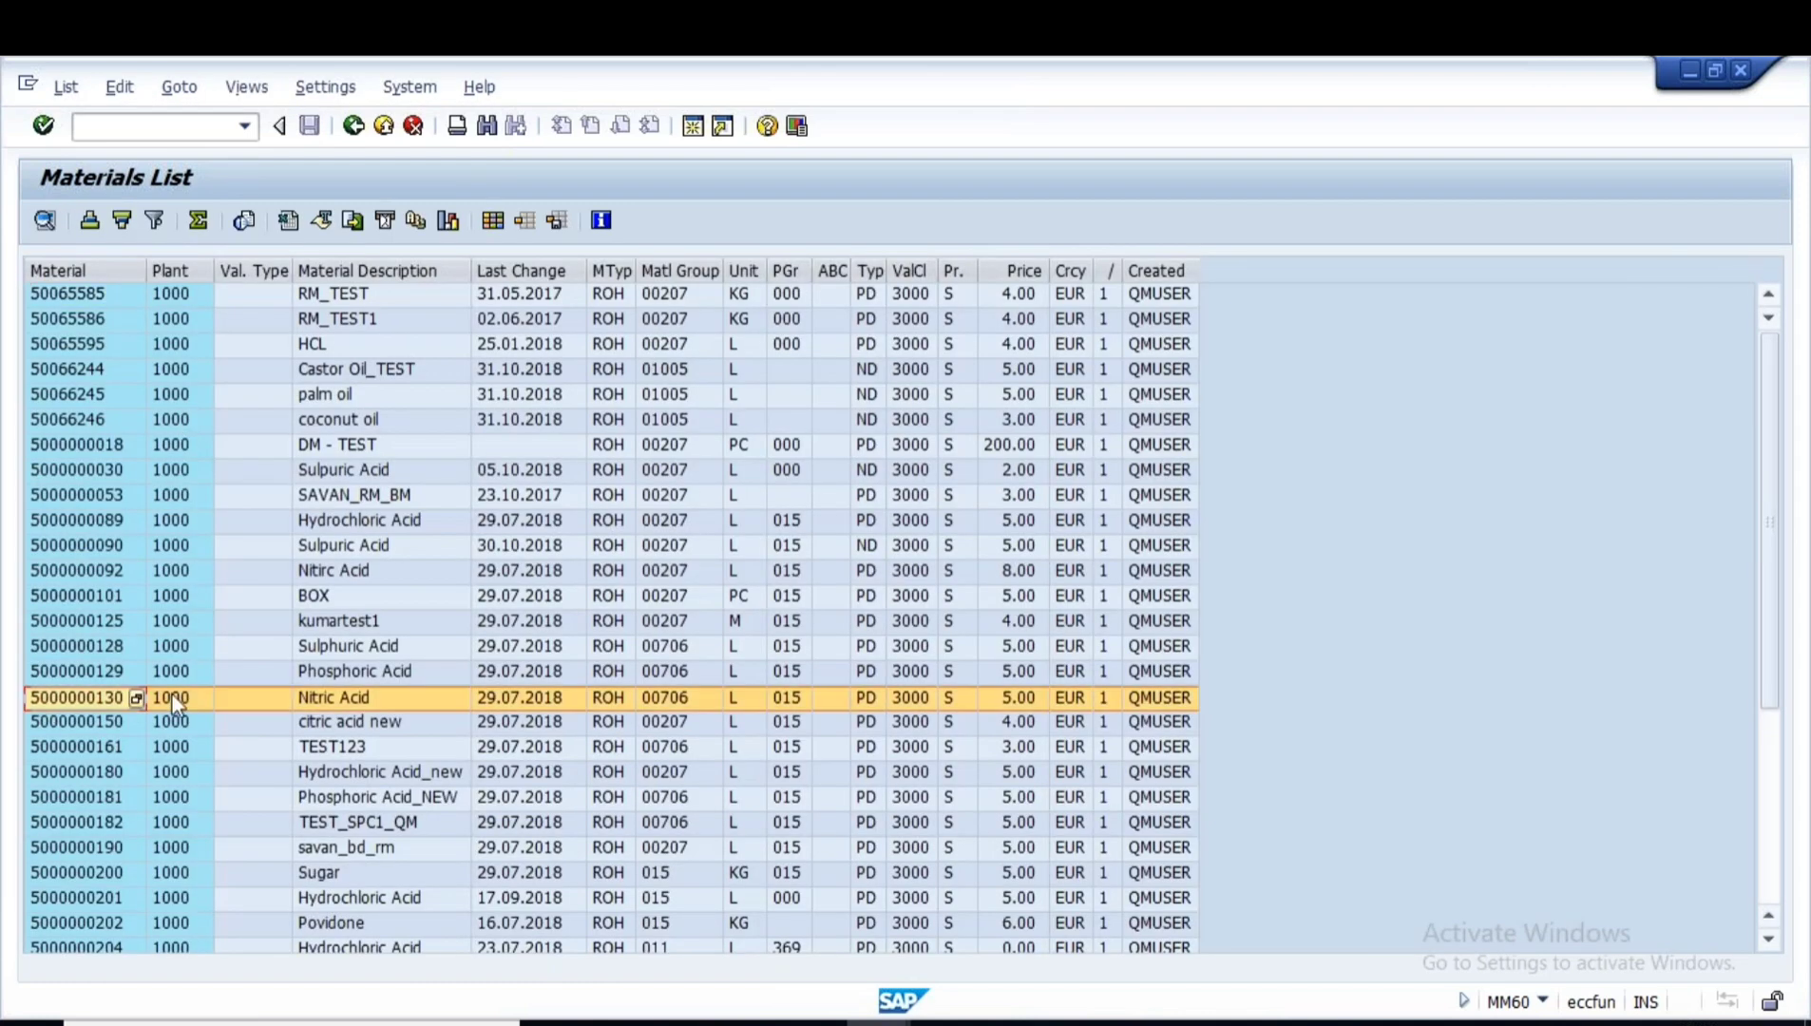
left_click(174, 703)
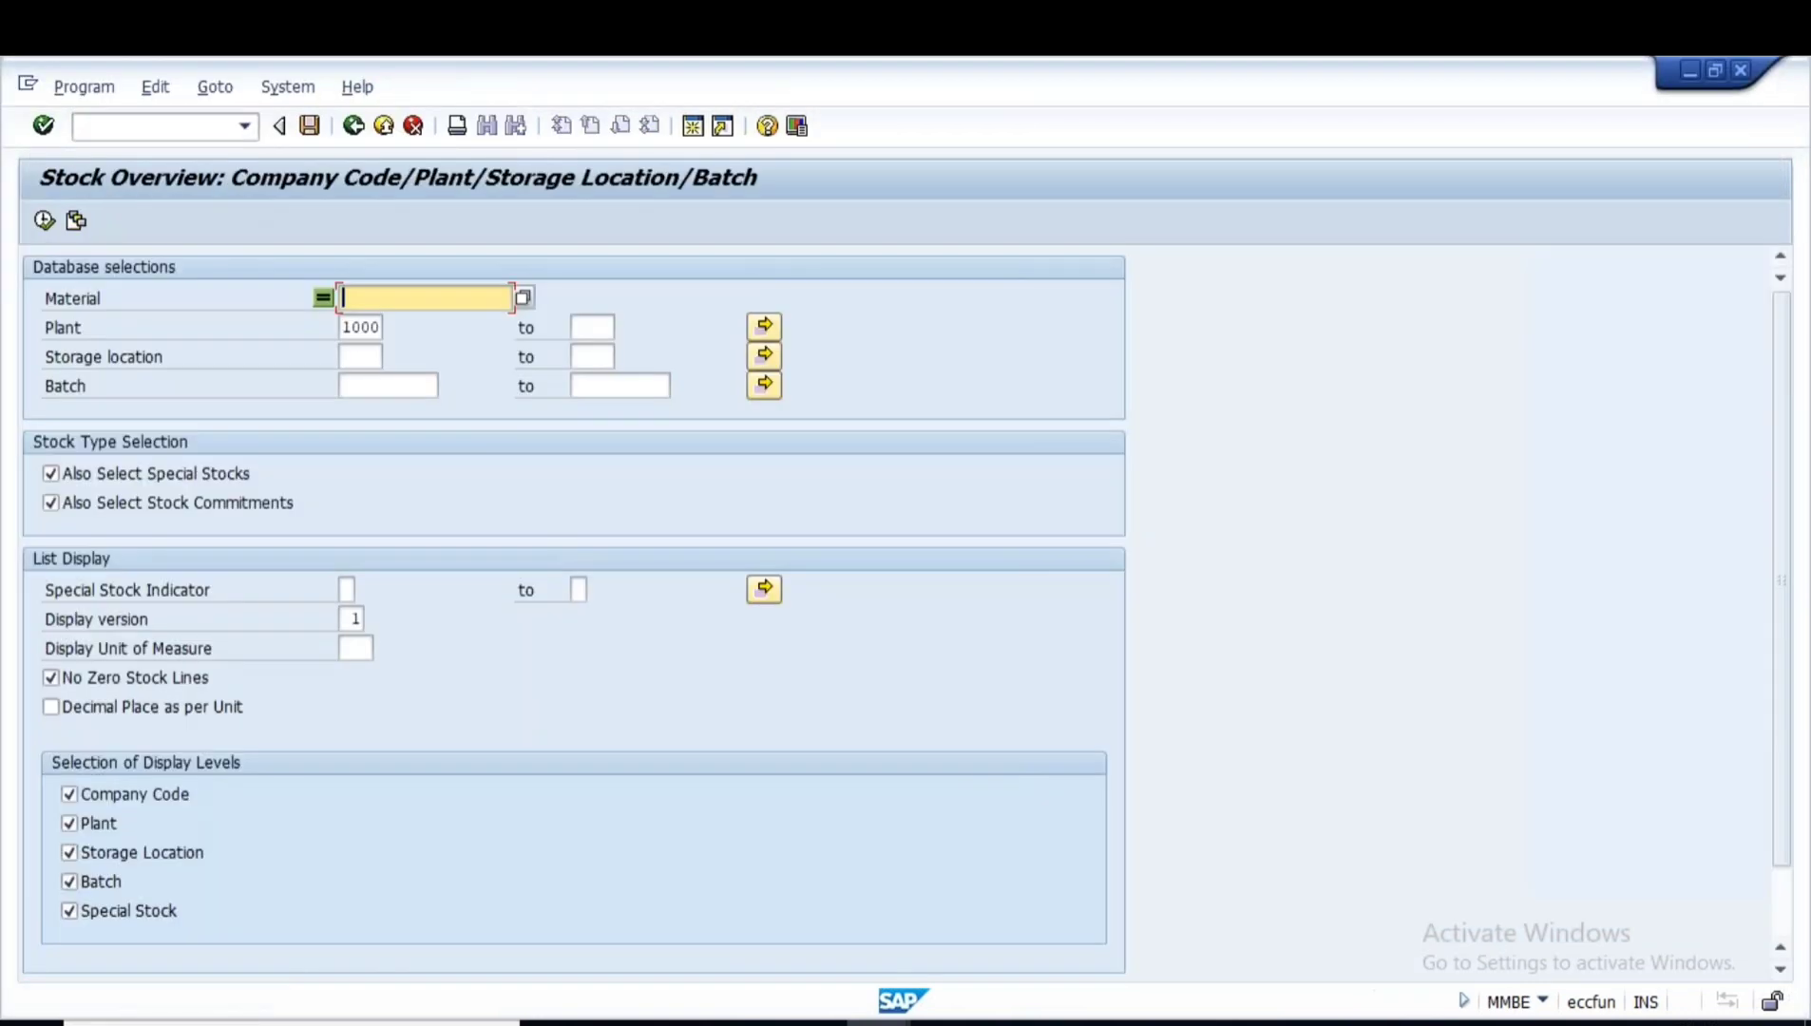
key("ctrl+v")
left_click(44, 220)
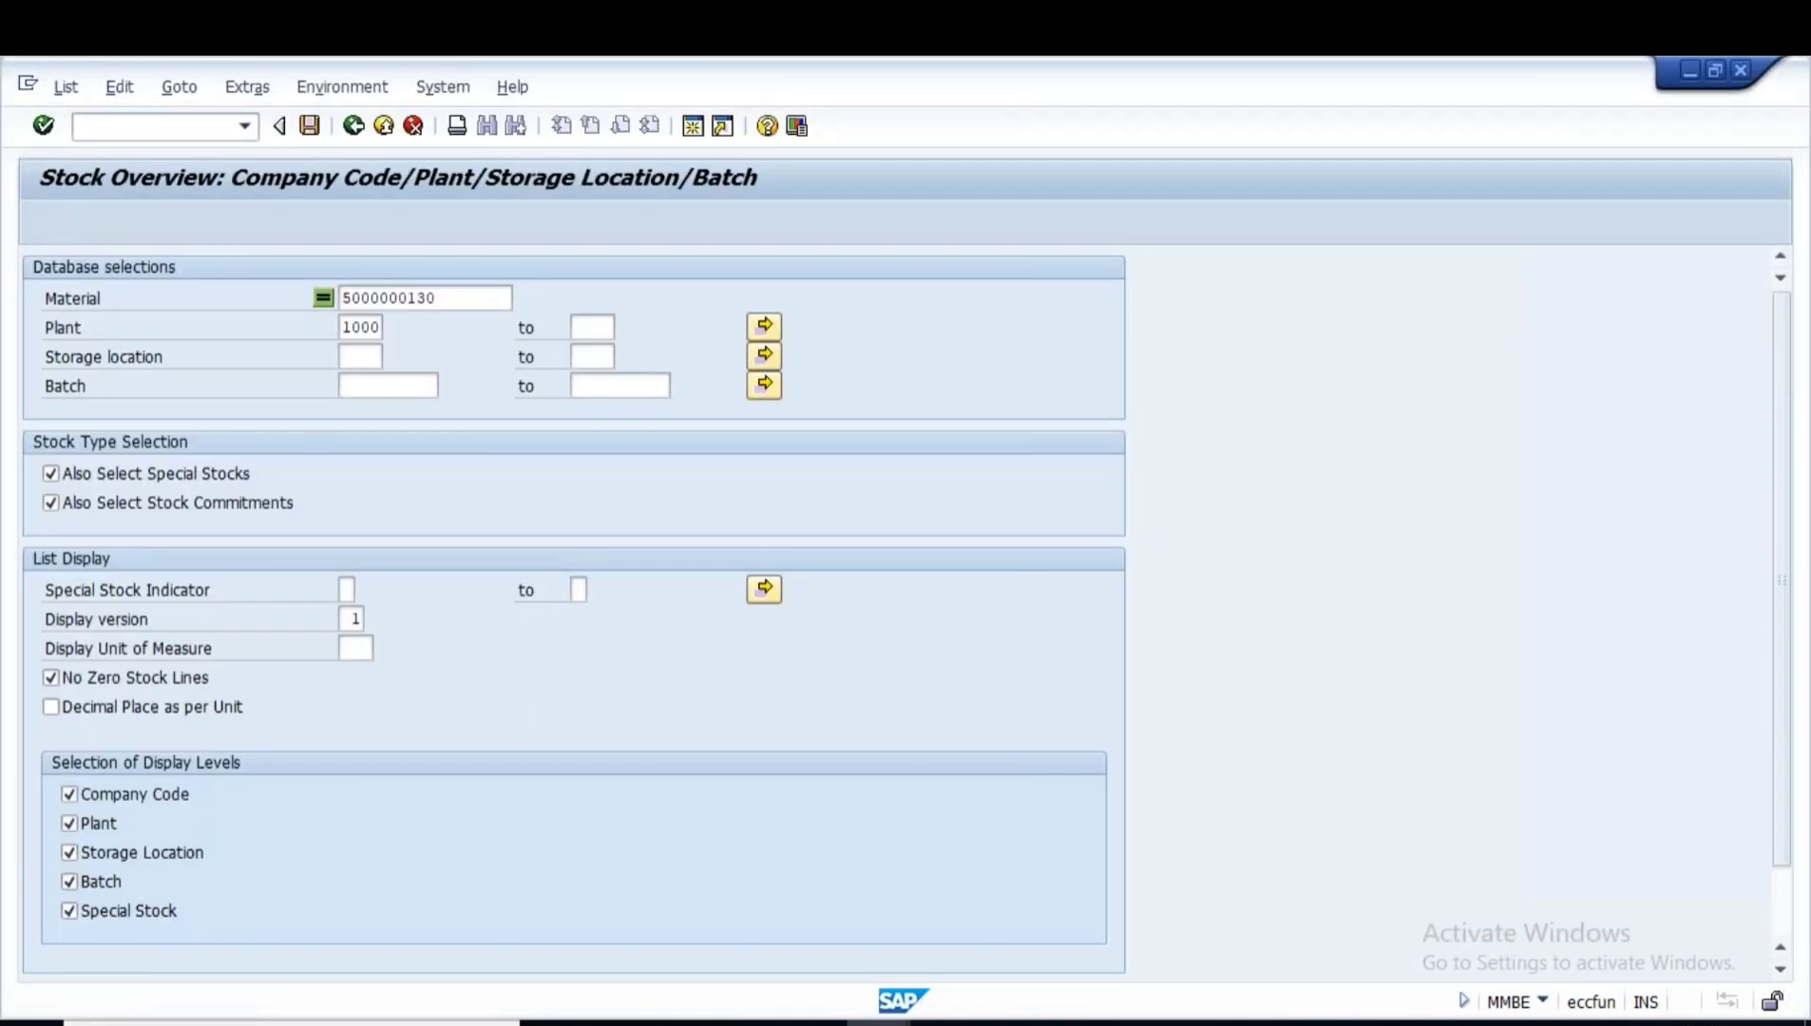
left_click(761, 660)
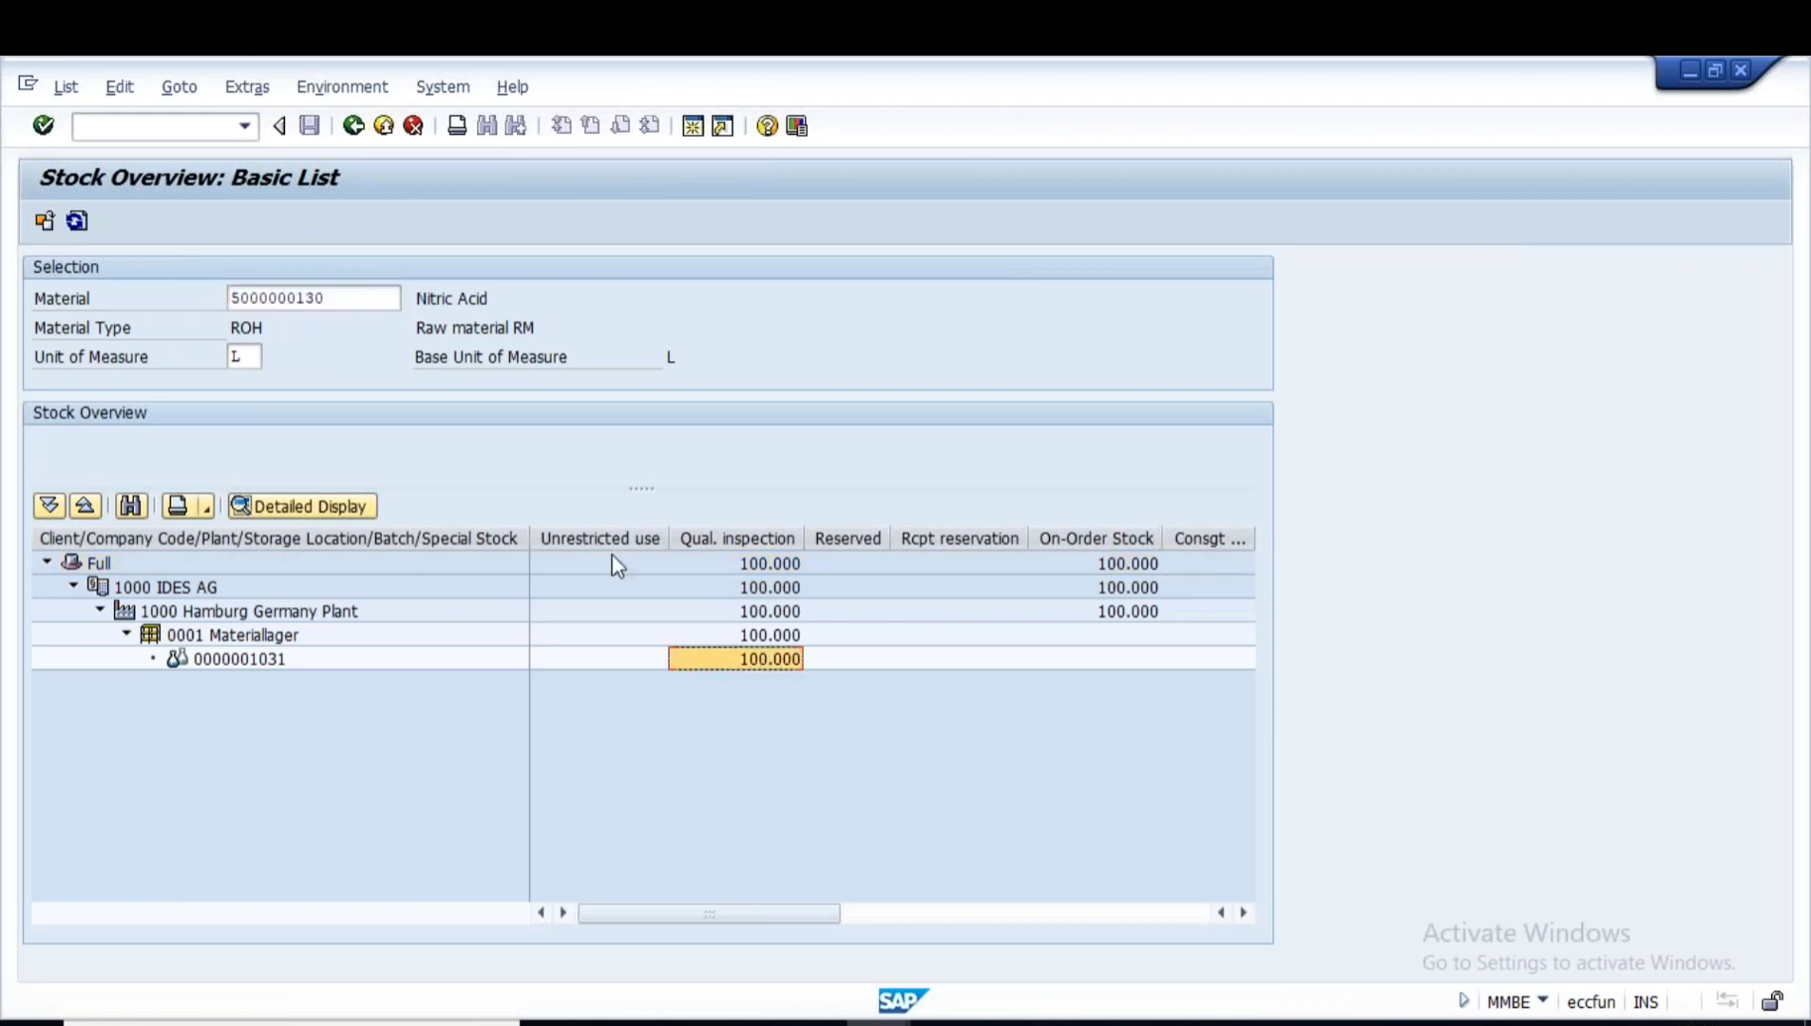
key("F3")
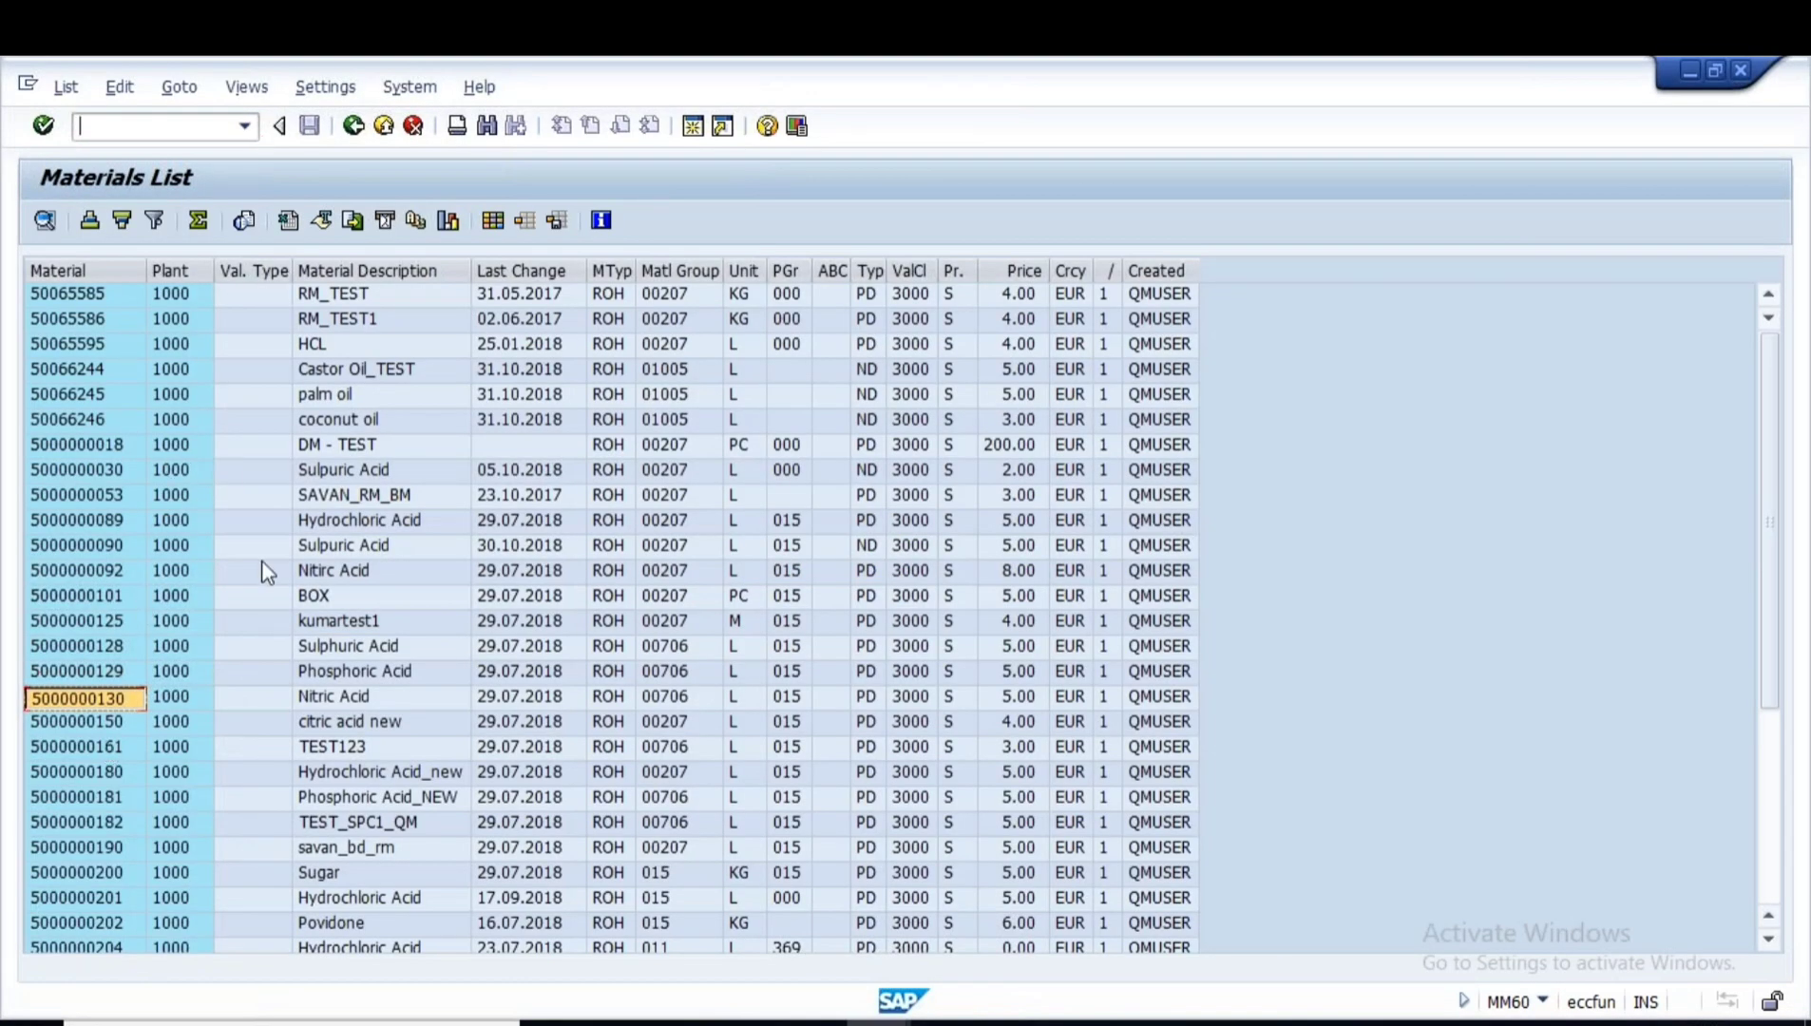
left_click(83, 572)
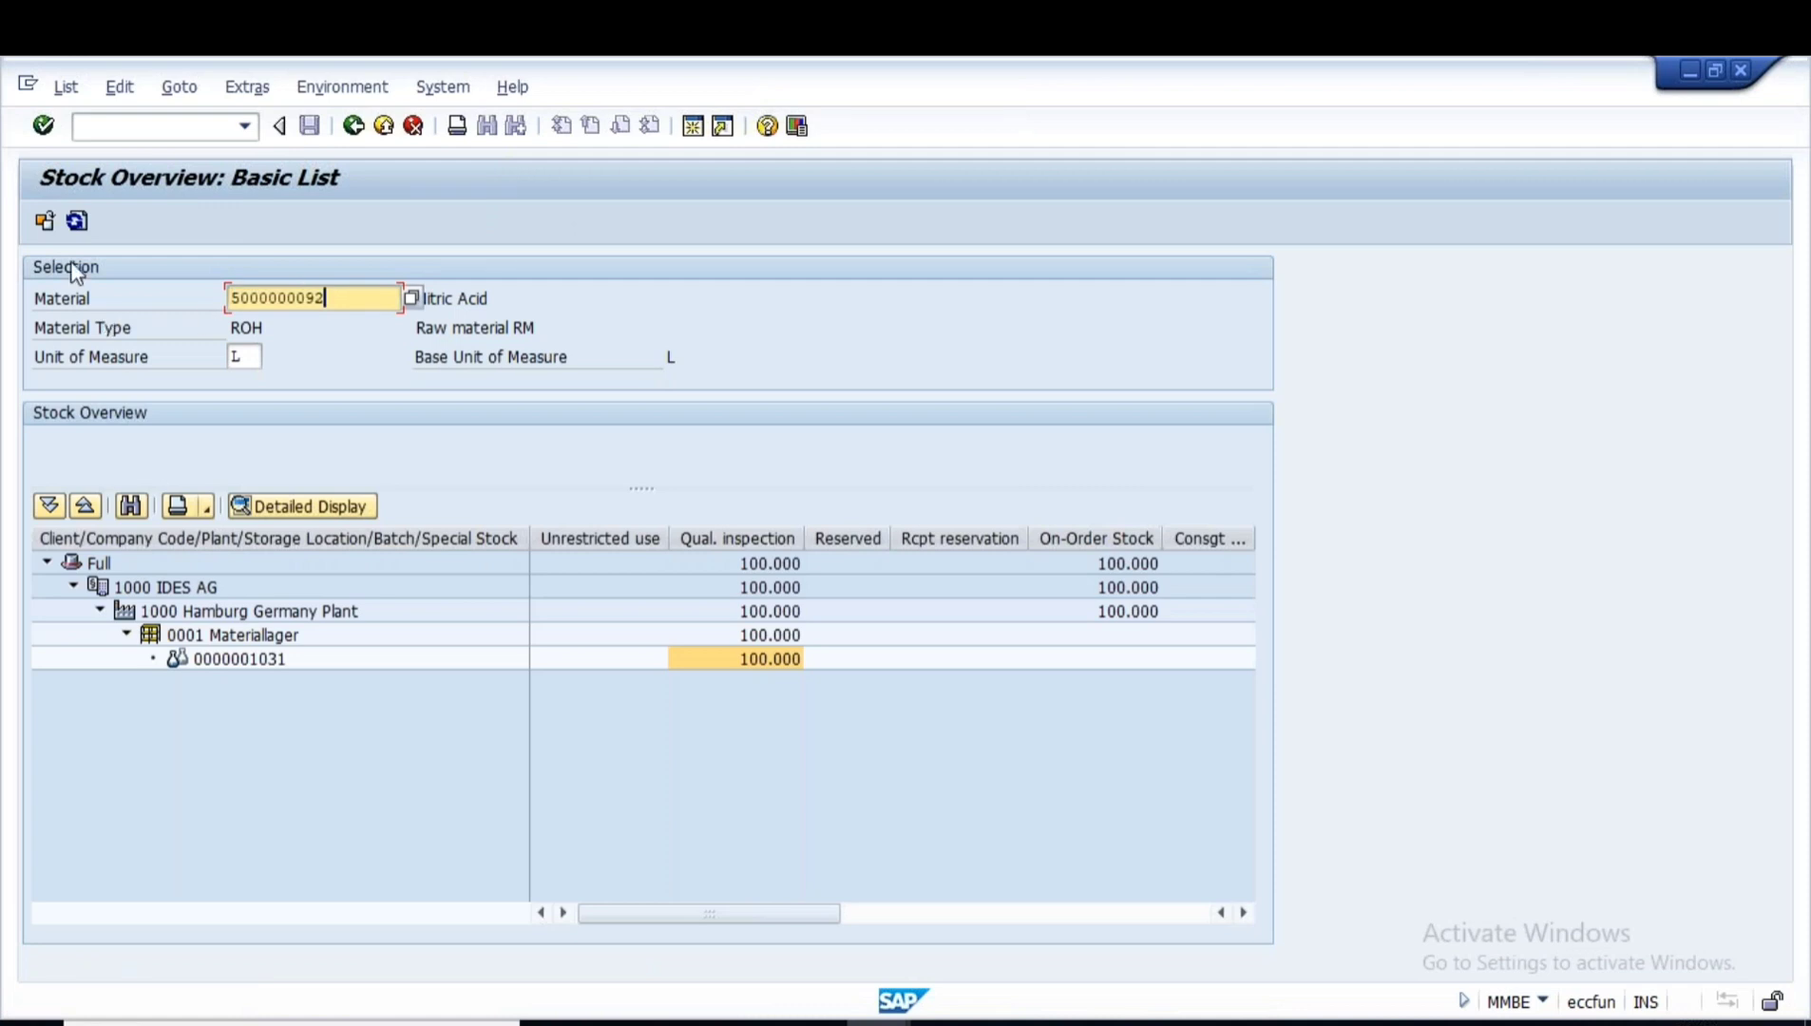
left_click(44, 221)
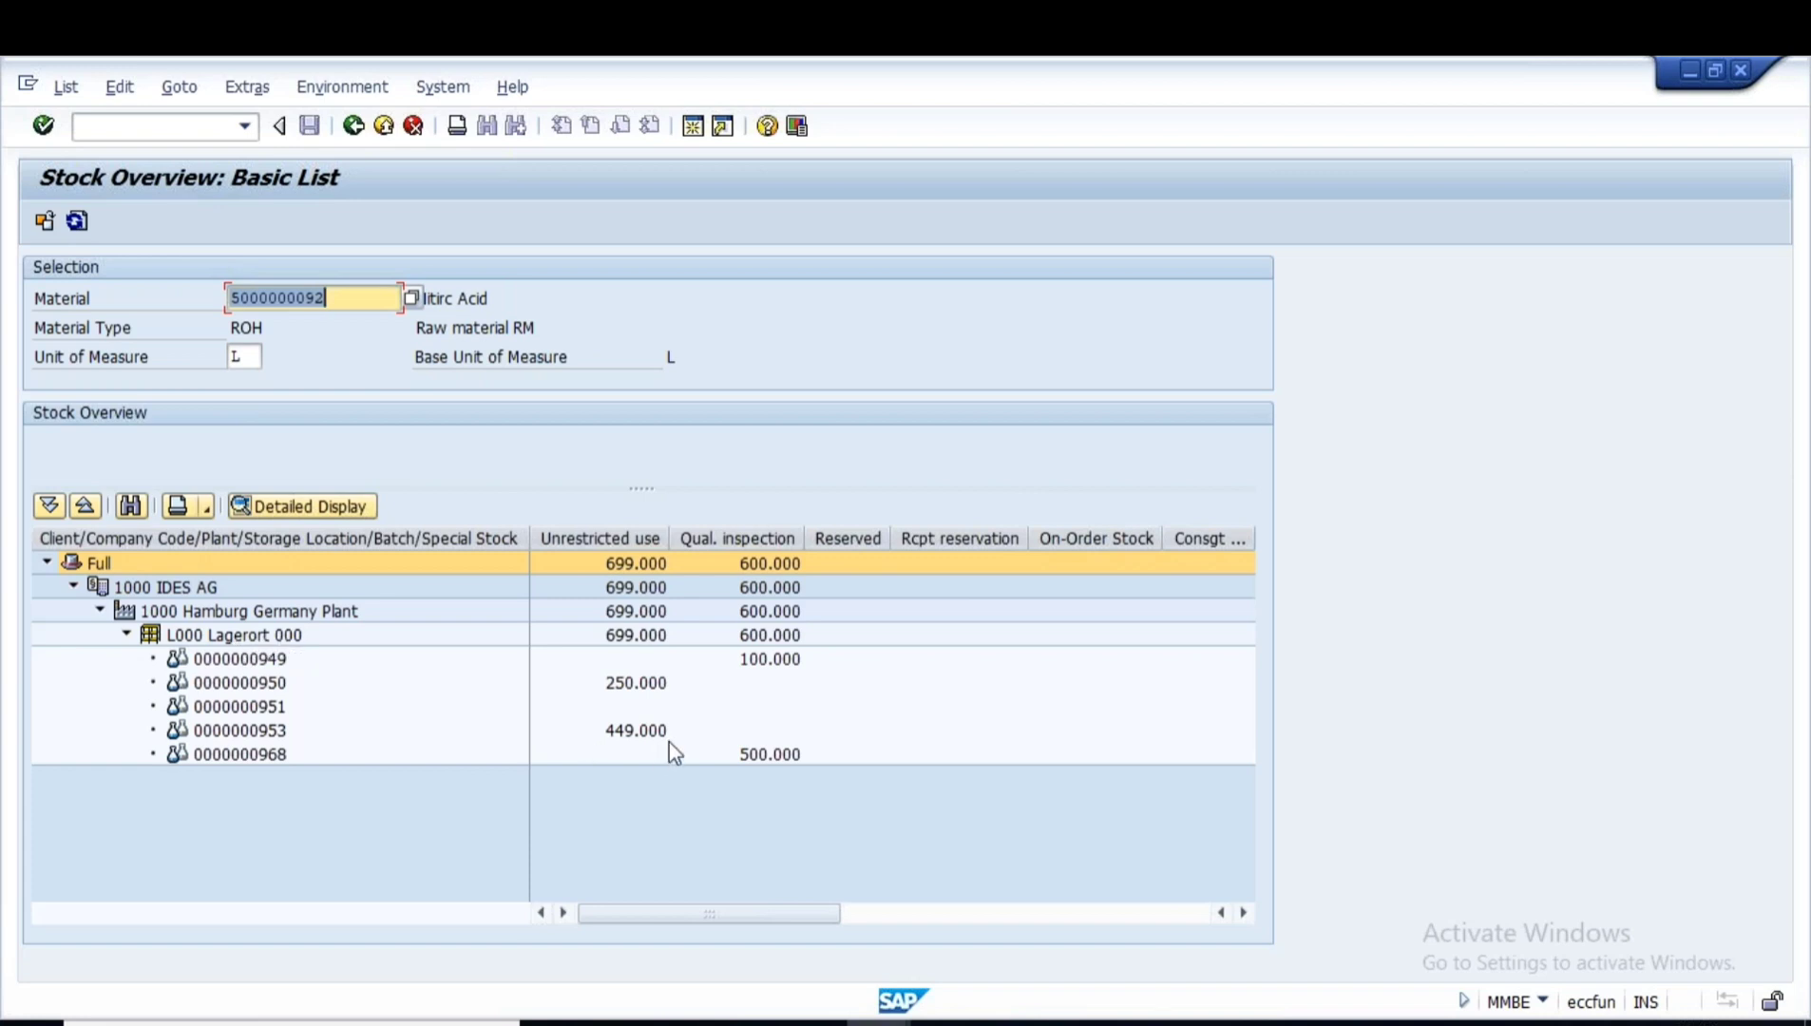
left_click(280, 684)
left_click(624, 688)
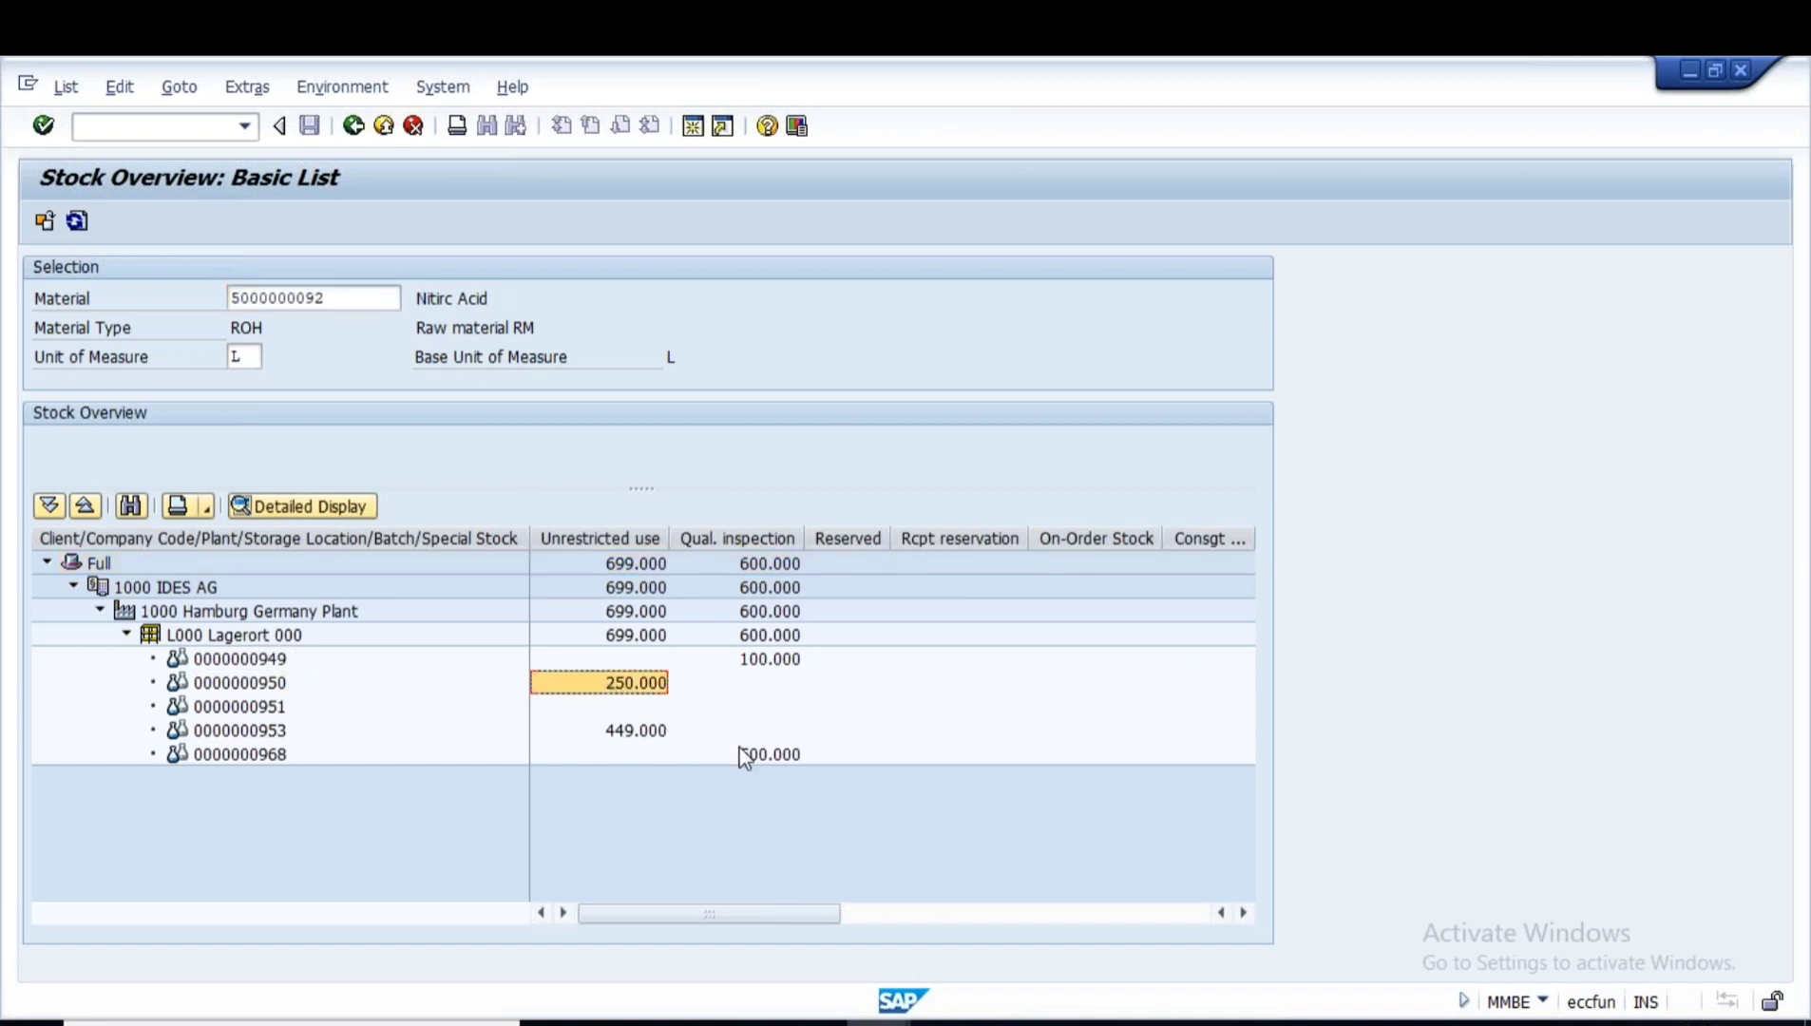
left_click(266, 690)
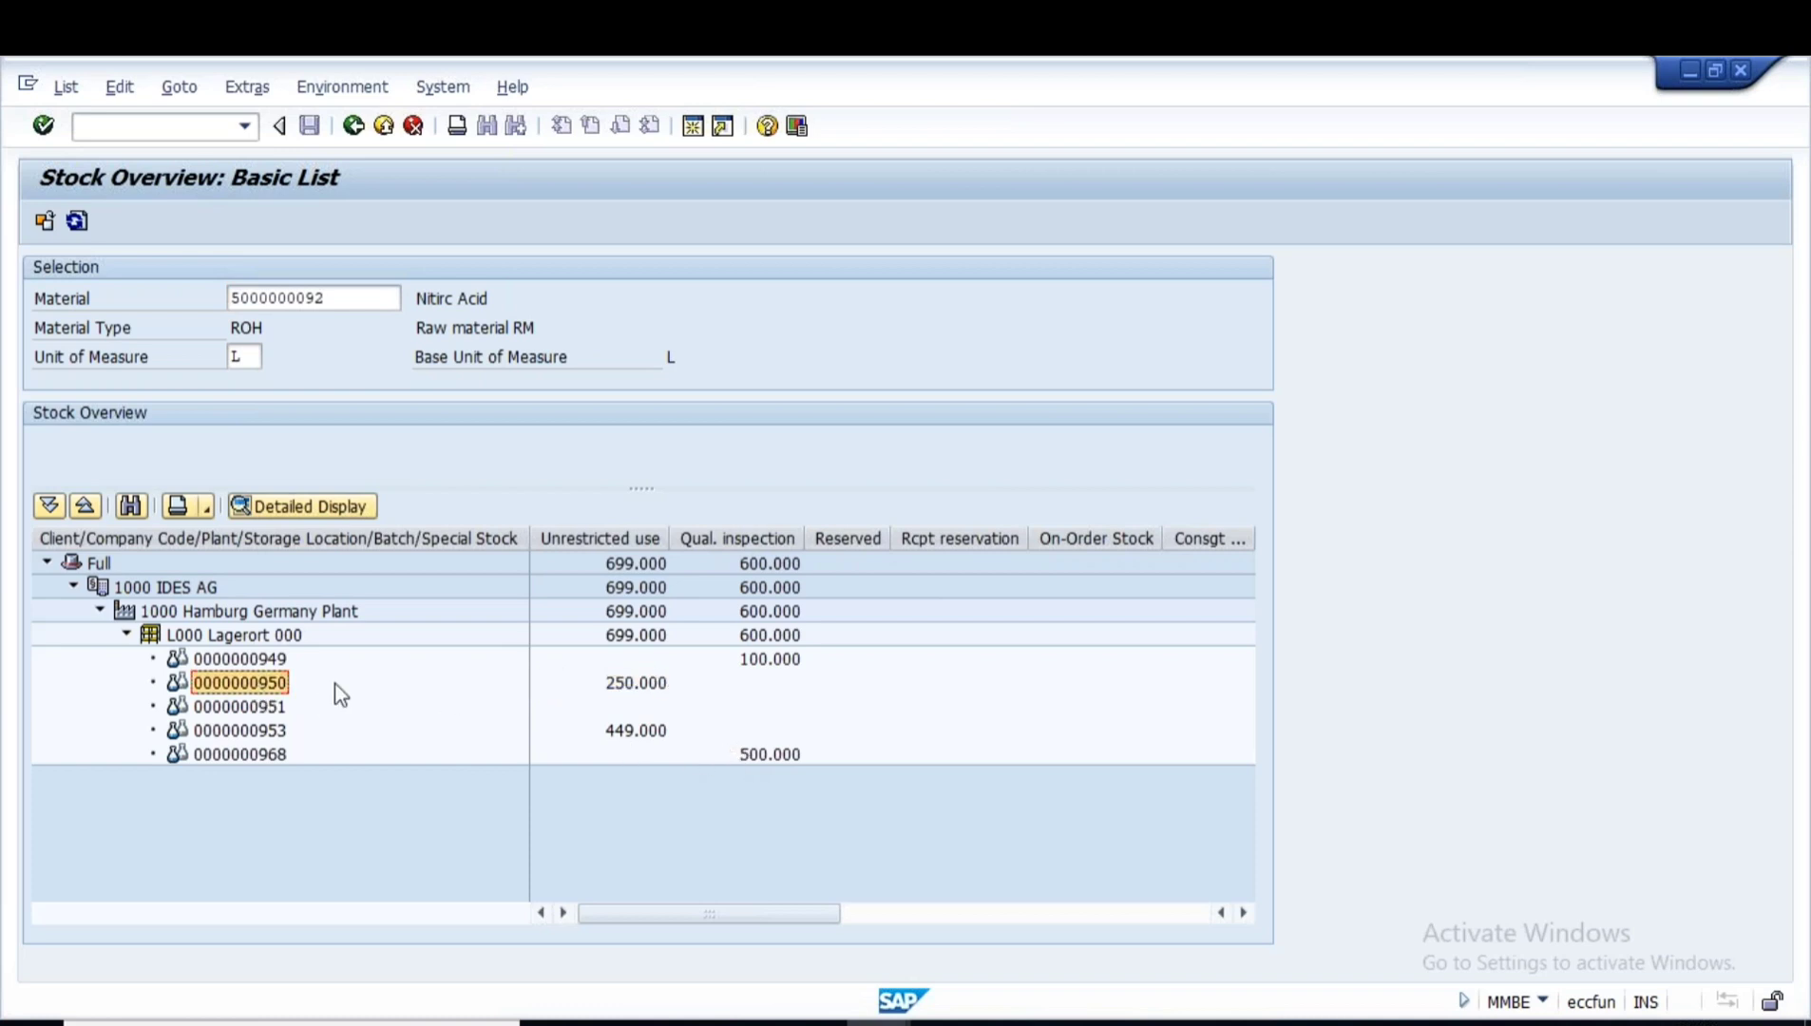
left_click(623, 690)
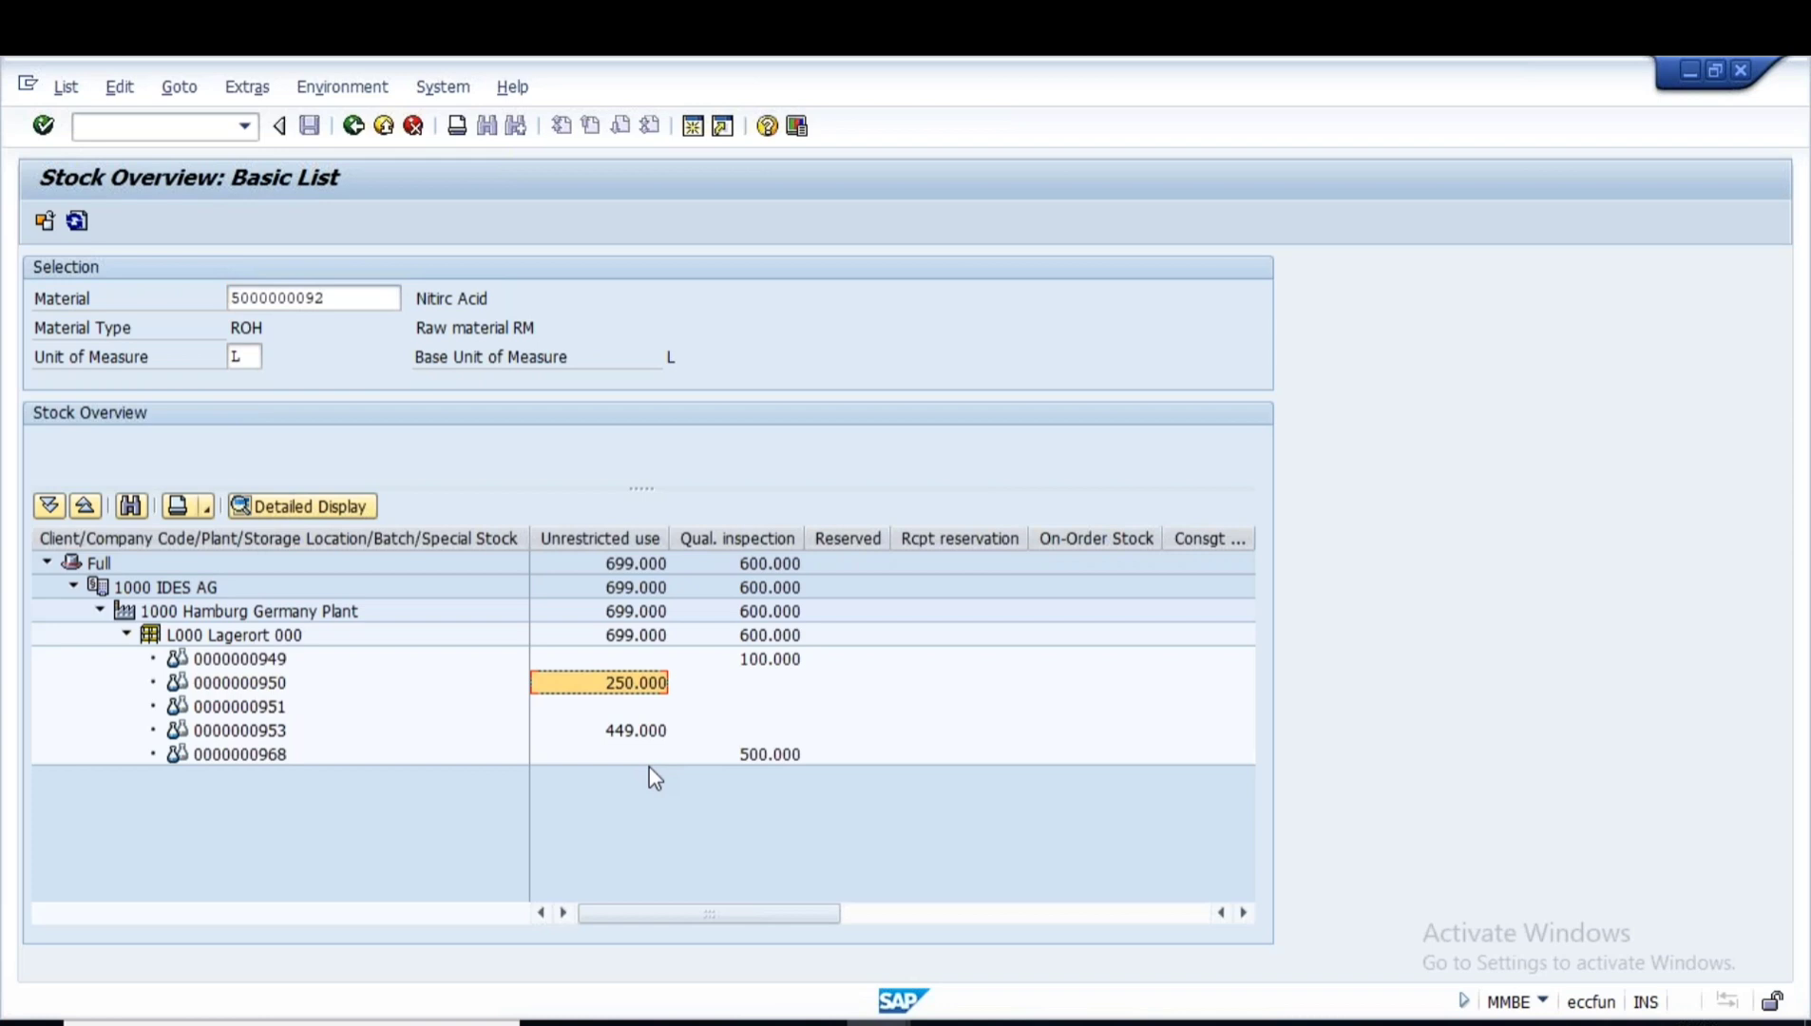
left_click(877, 1016)
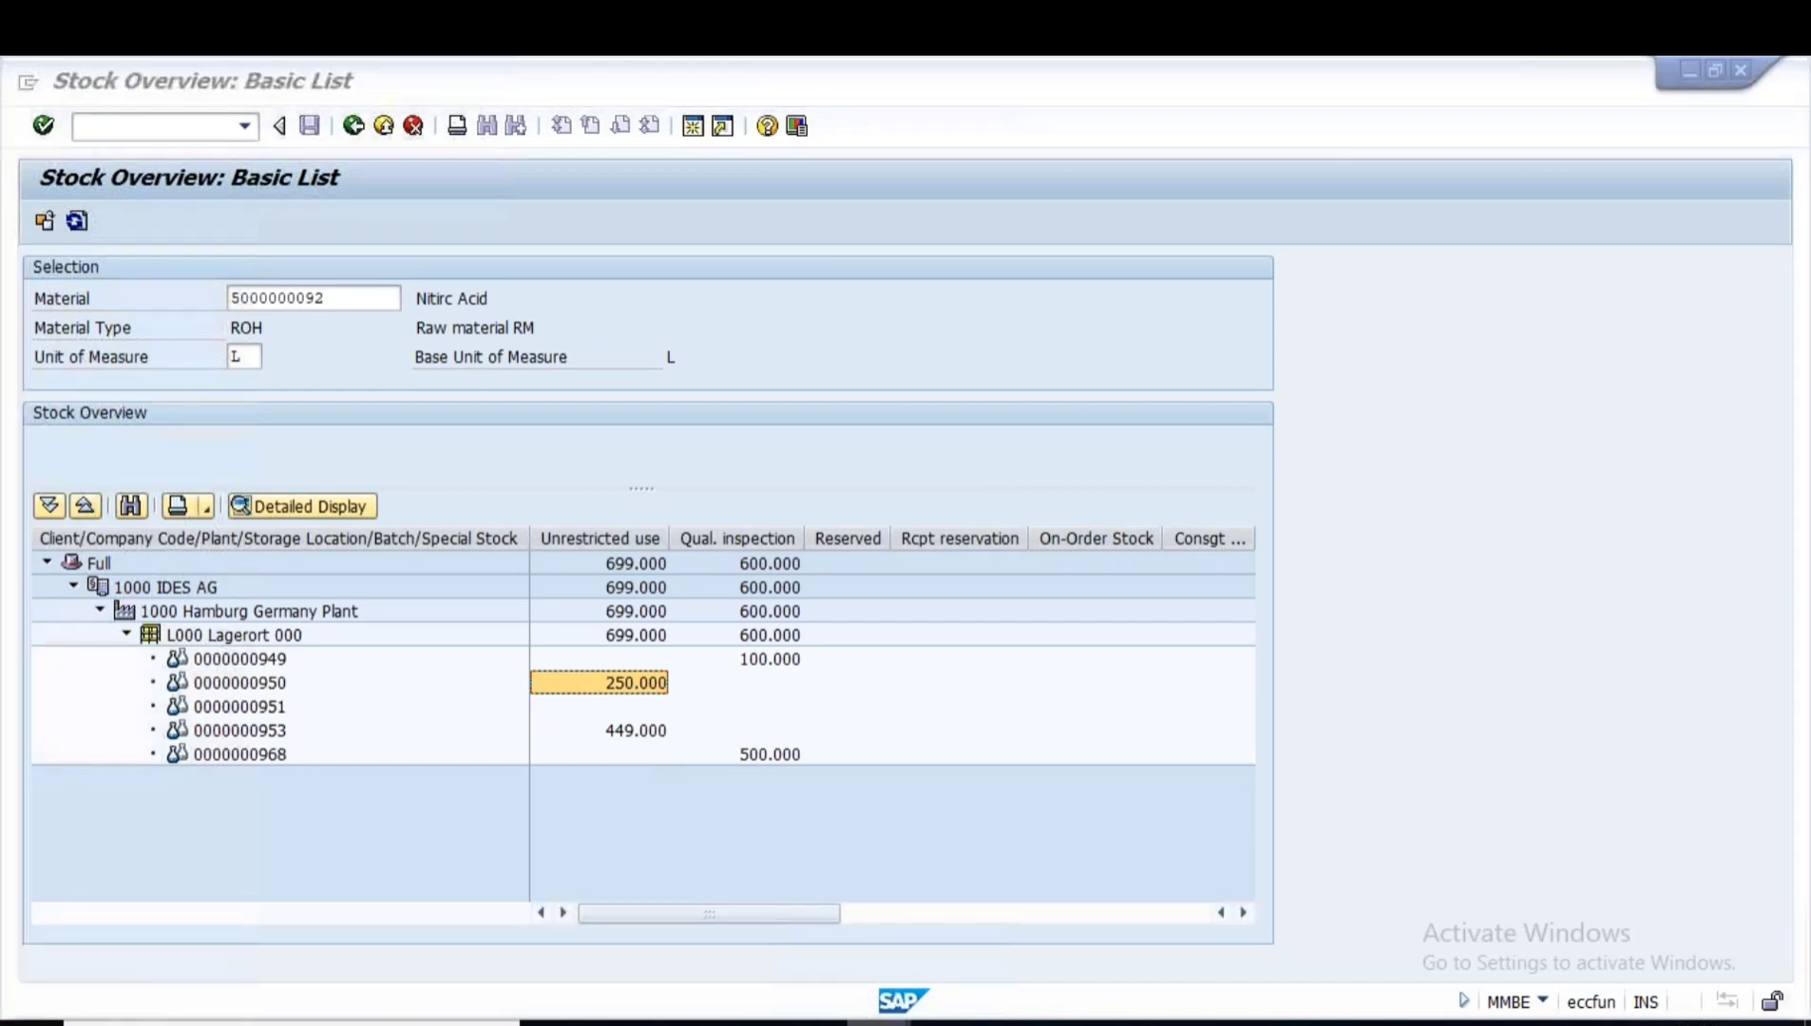
left_click(923, 915)
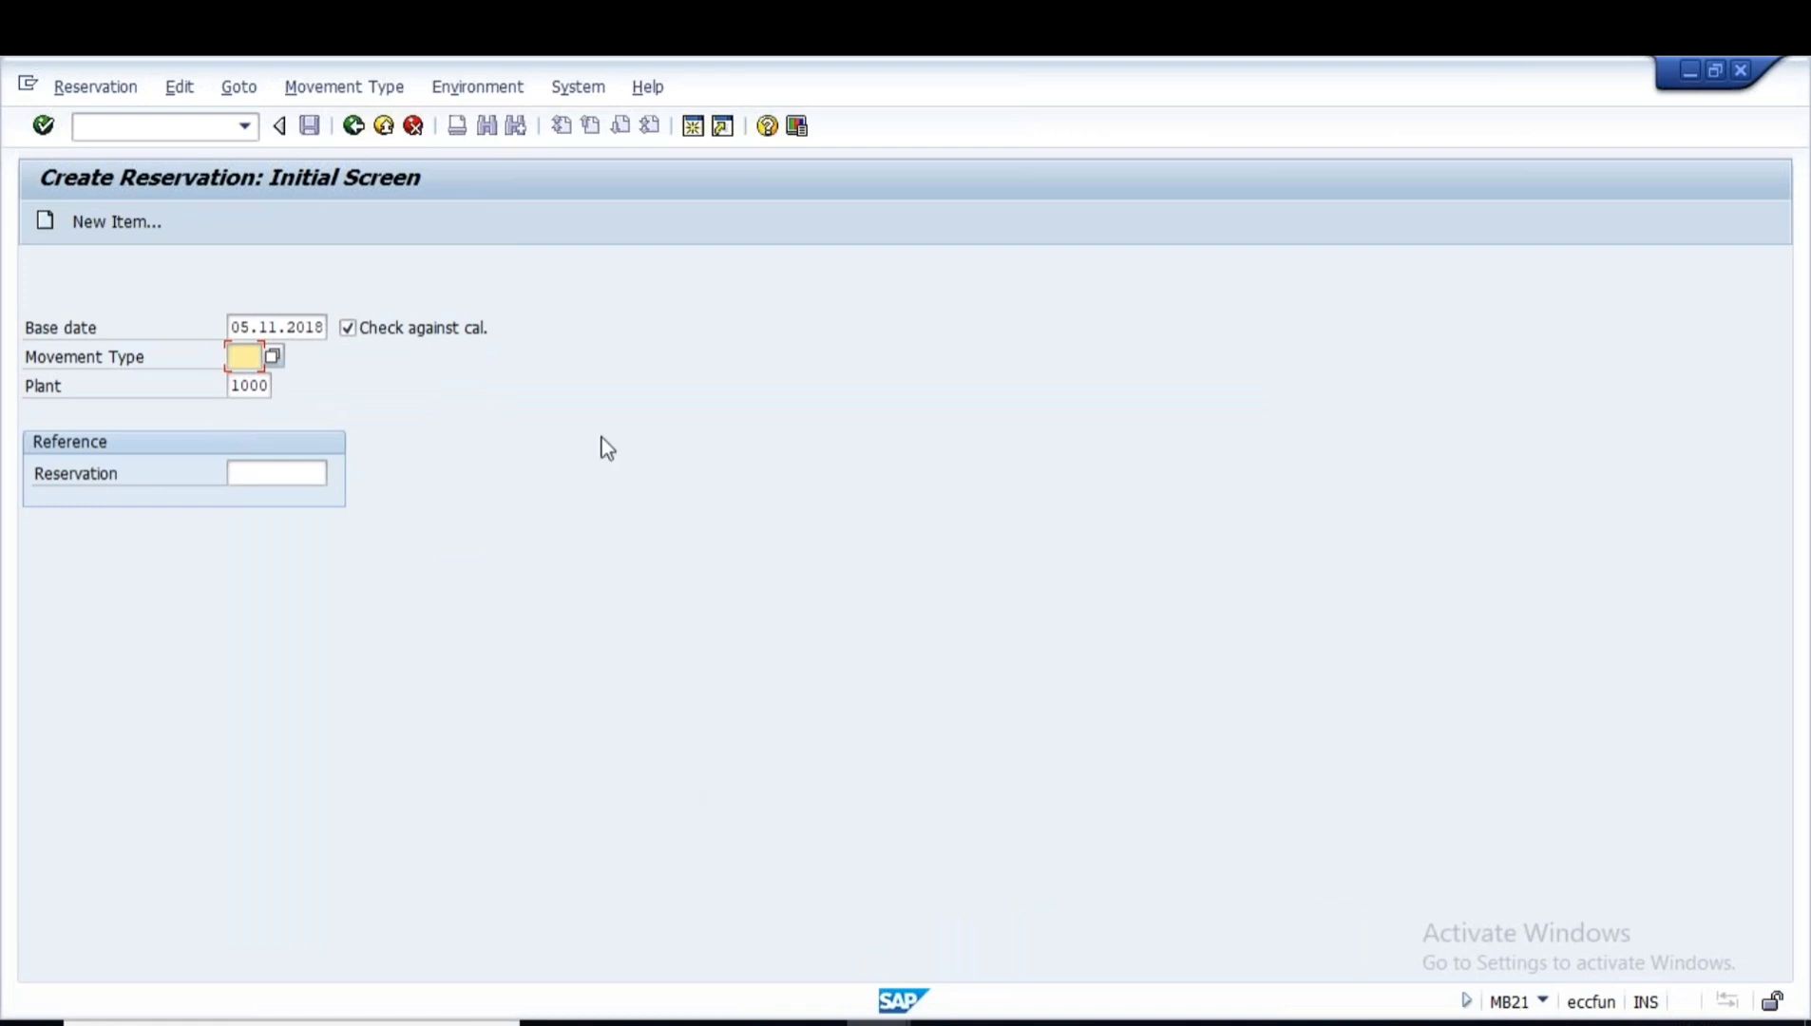
- Enter movement type 201 for plant 1000, continue to New Items, and search cost centers
type("201")
double_click(245, 384)
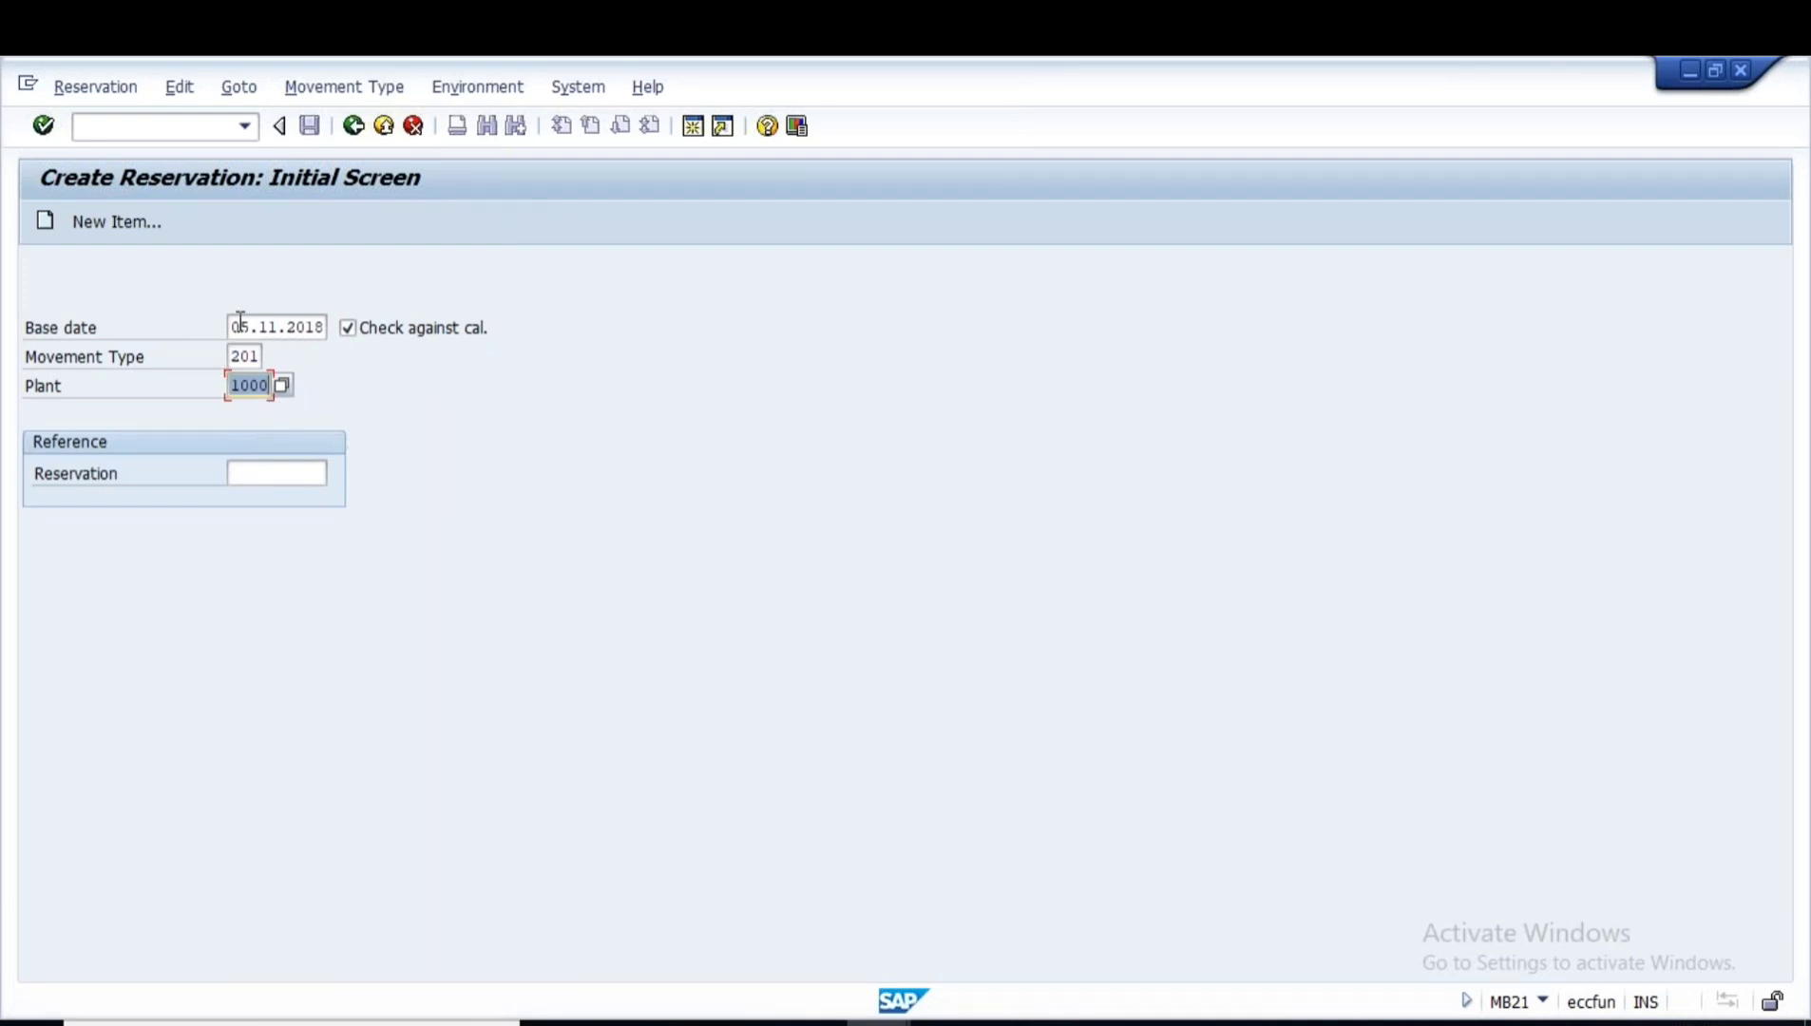
left_click_drag(237, 327, 353, 390)
key("Return")
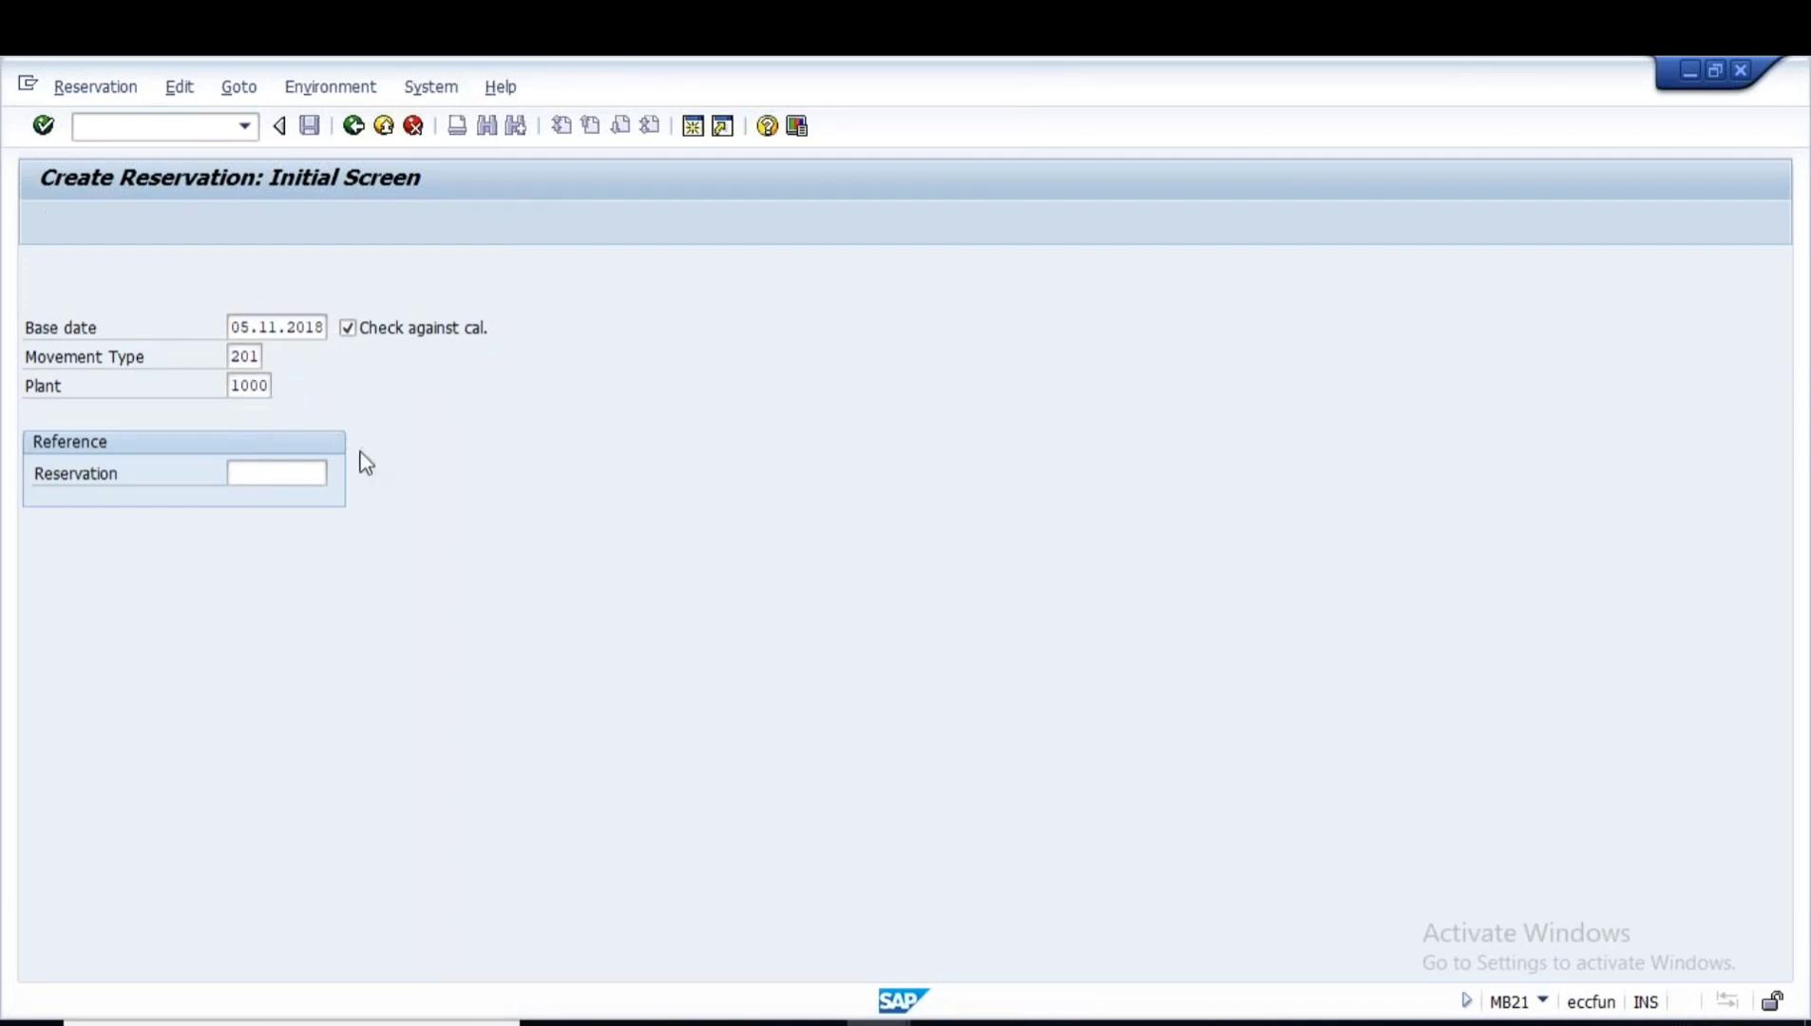
left_click(251, 355)
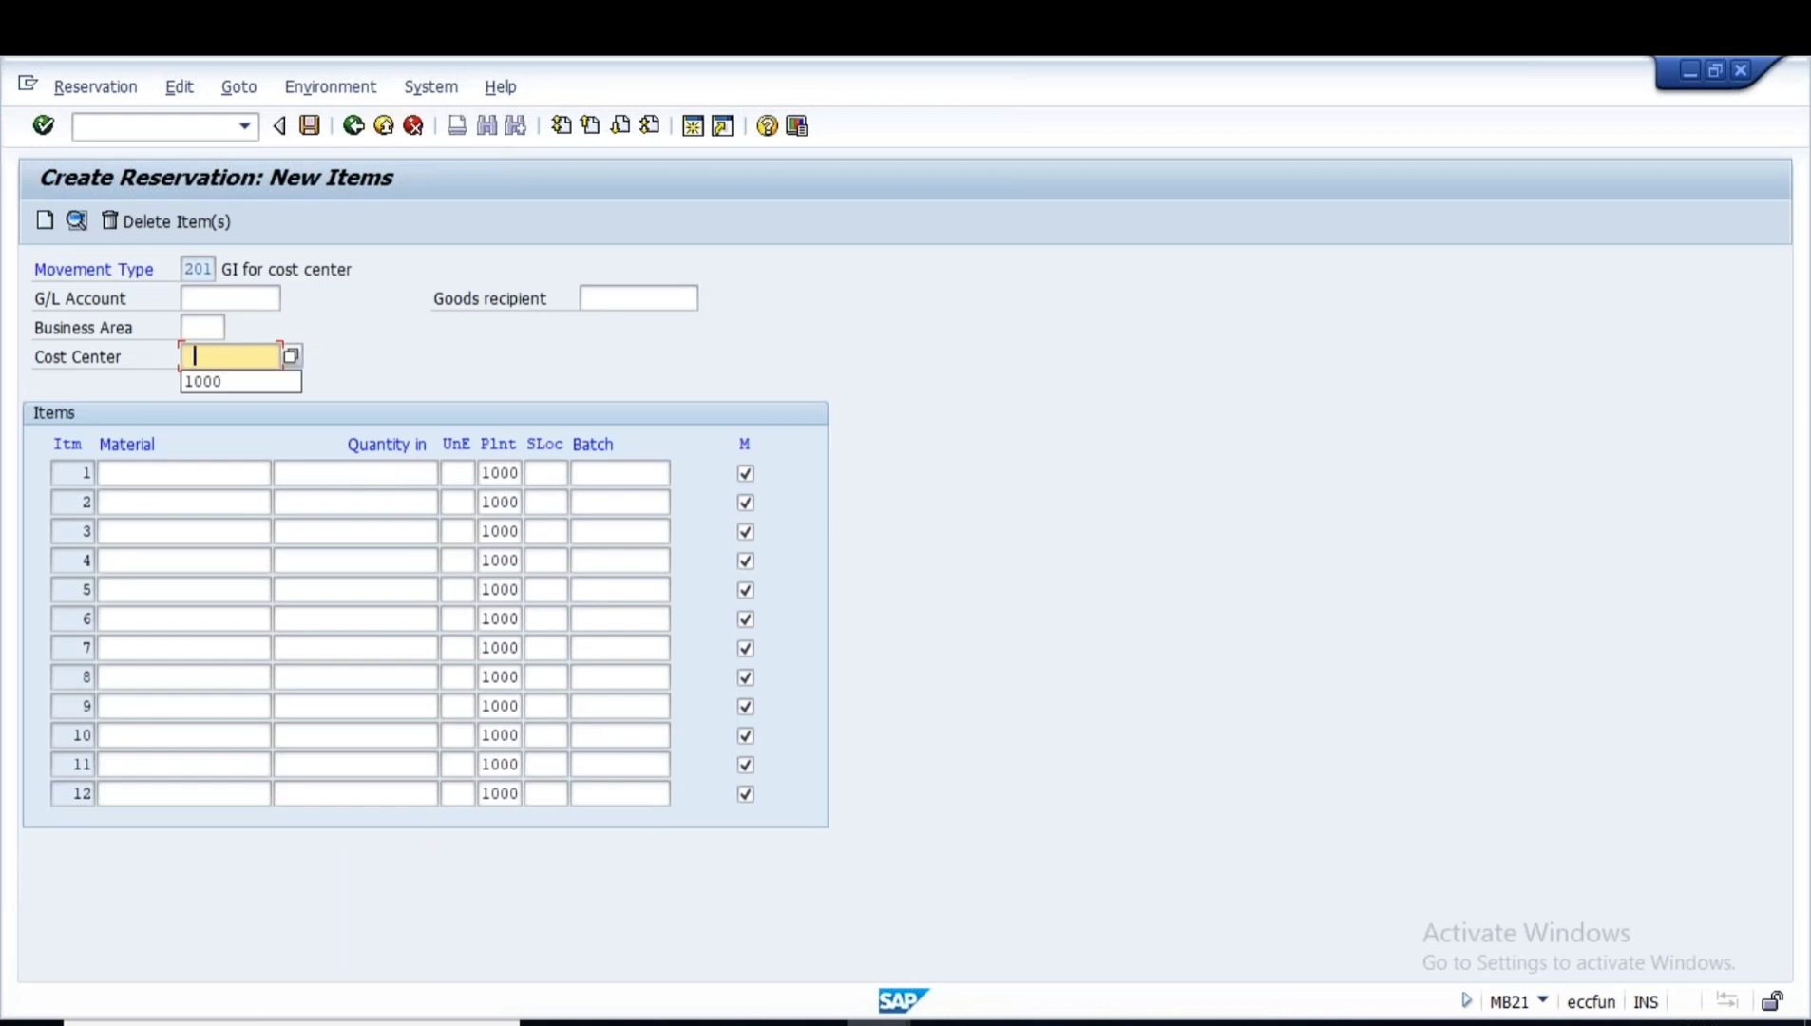
left_click(292, 355)
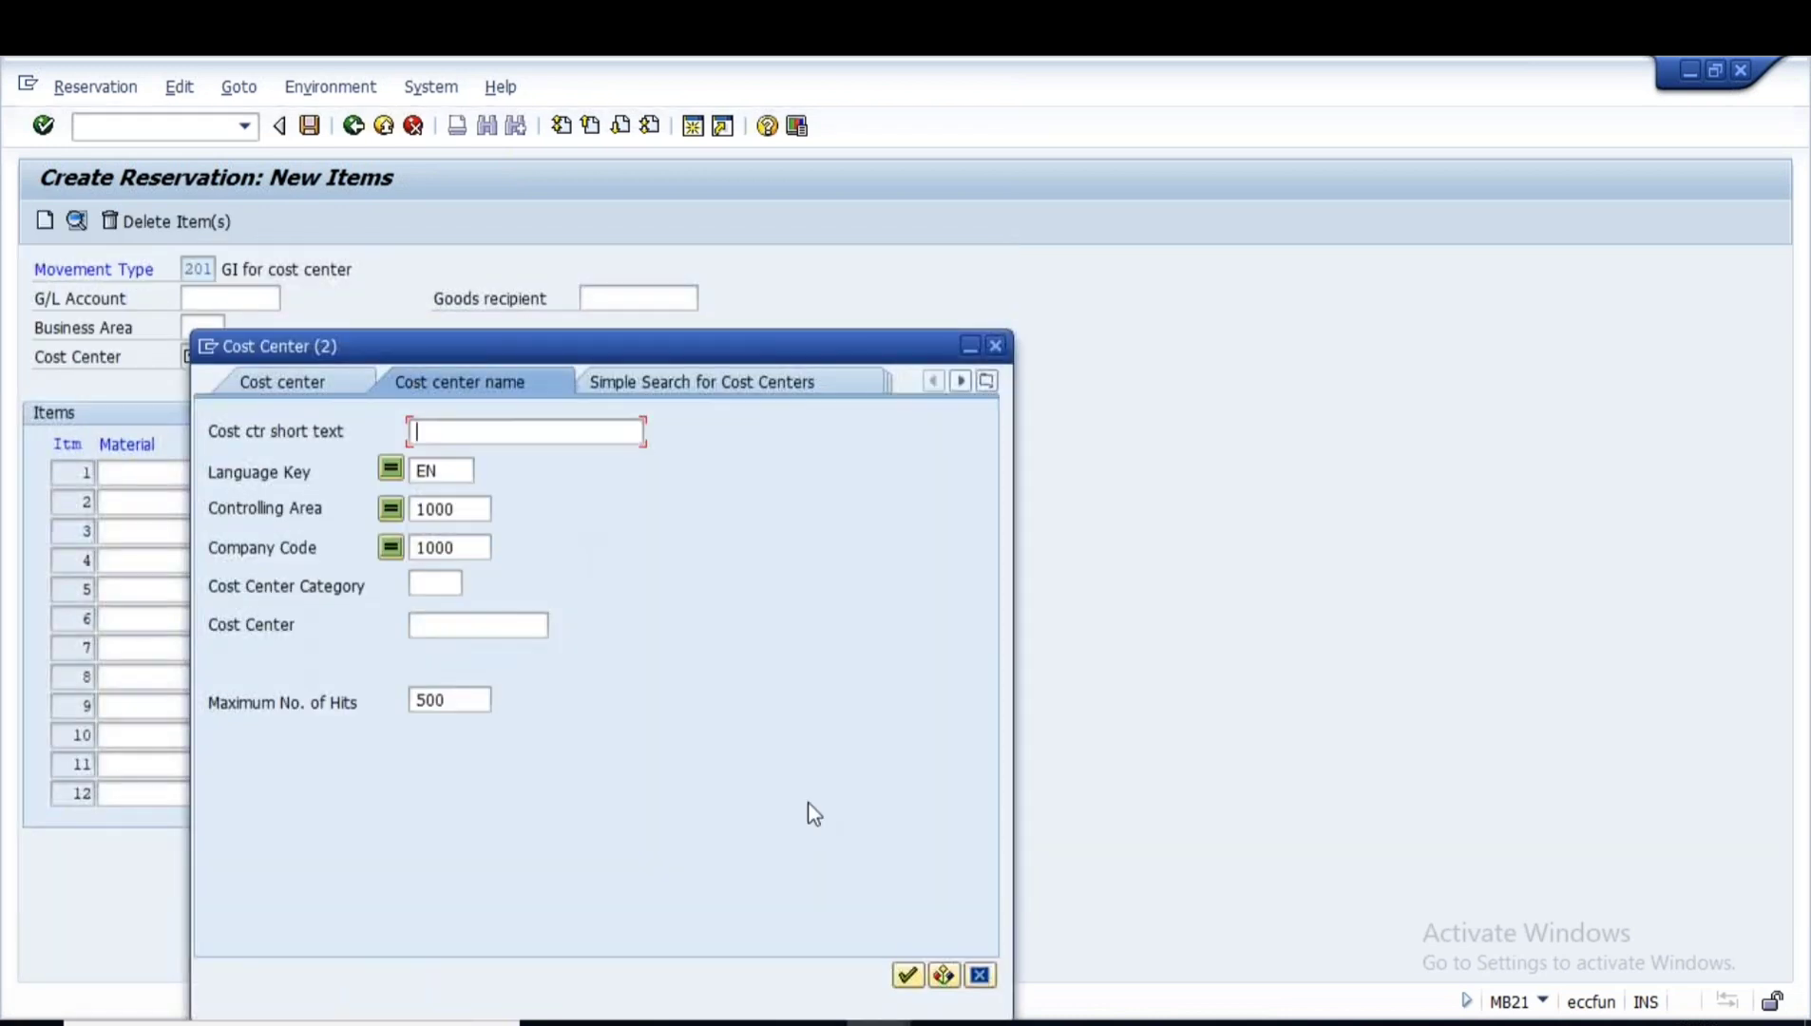
- List all cost centers and choose QUALITY INSPECTION 4280 as the reservation's cost center
left_click(907, 975)
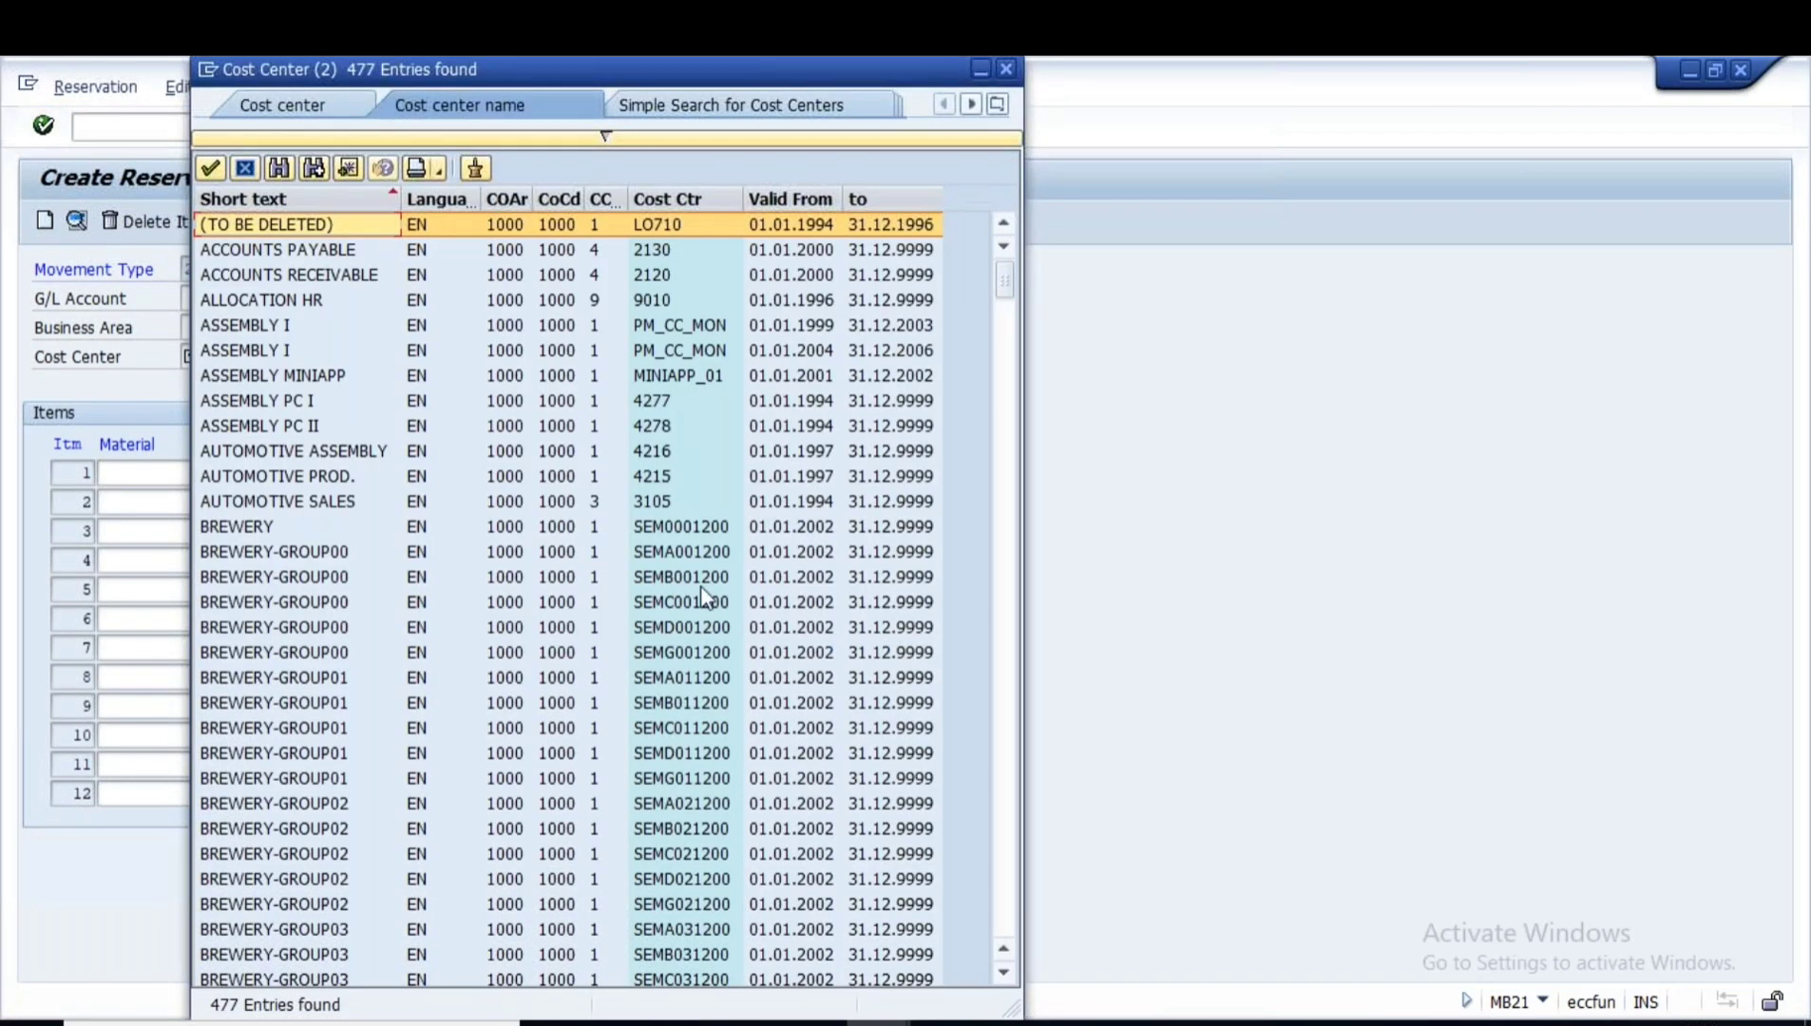
scroll(700, 585, "down", 12)
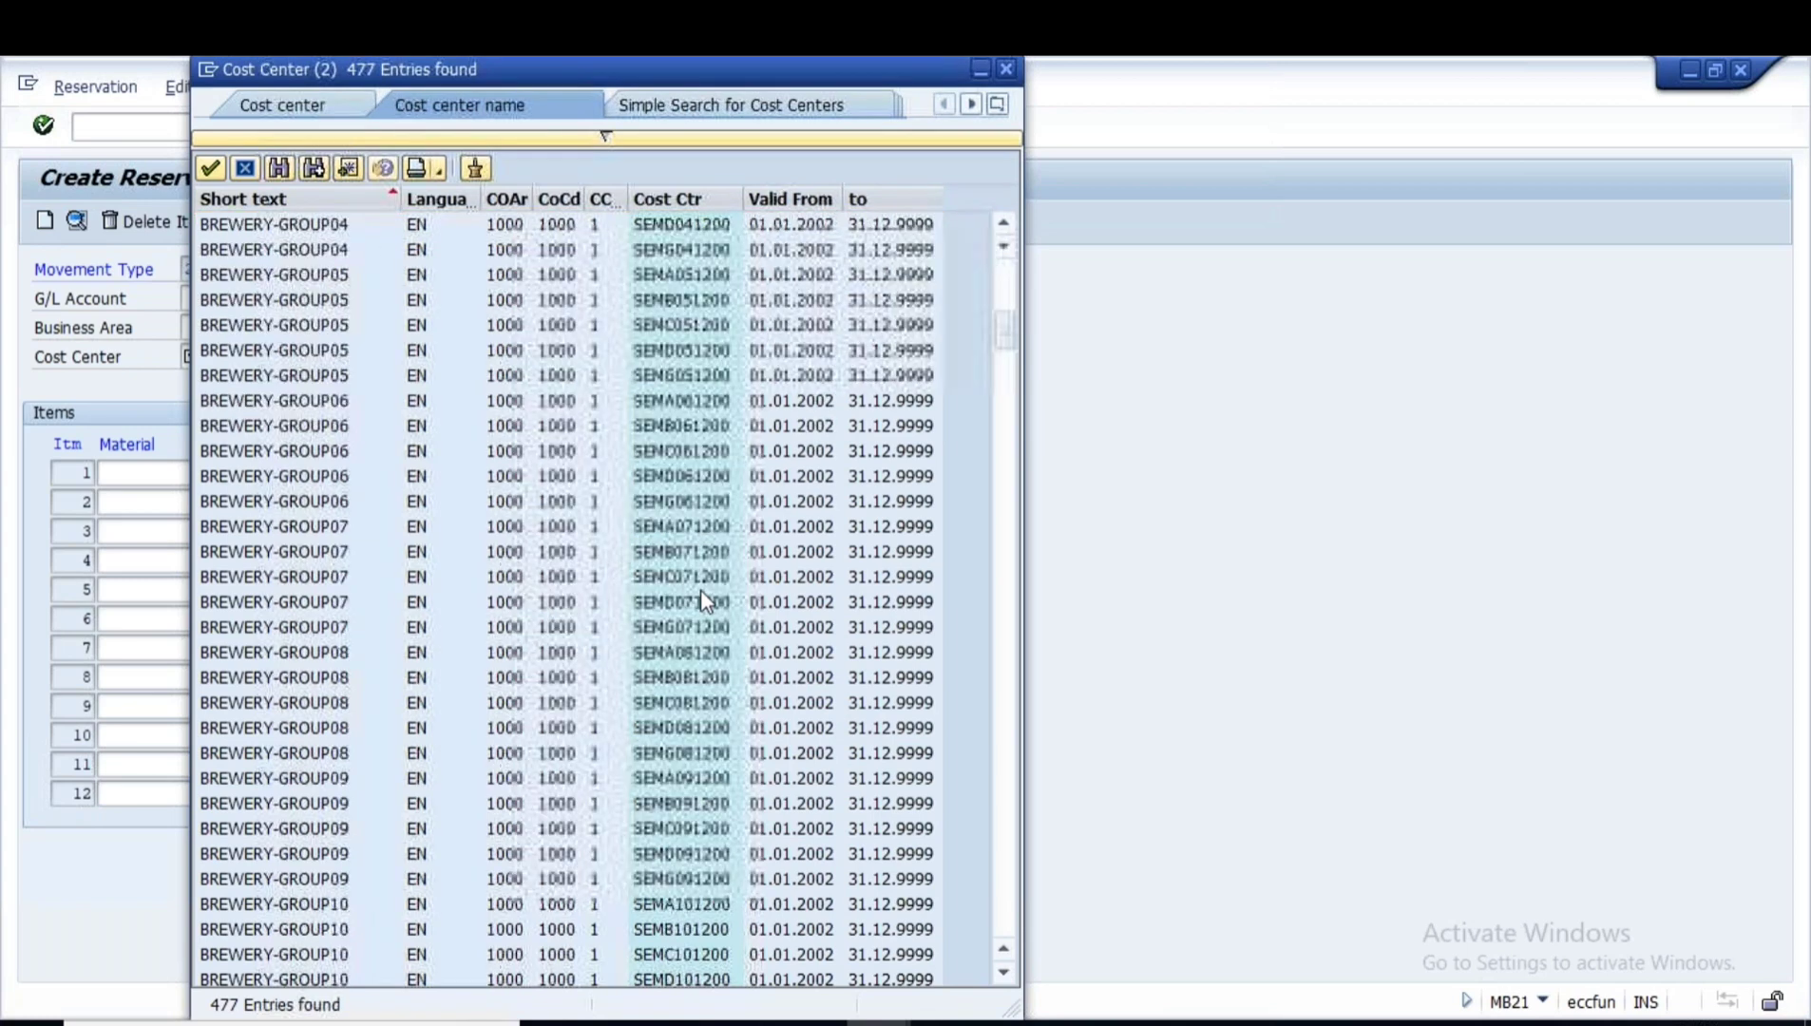
scroll(700, 588, "down", 20)
scroll(700, 594, "down", 12)
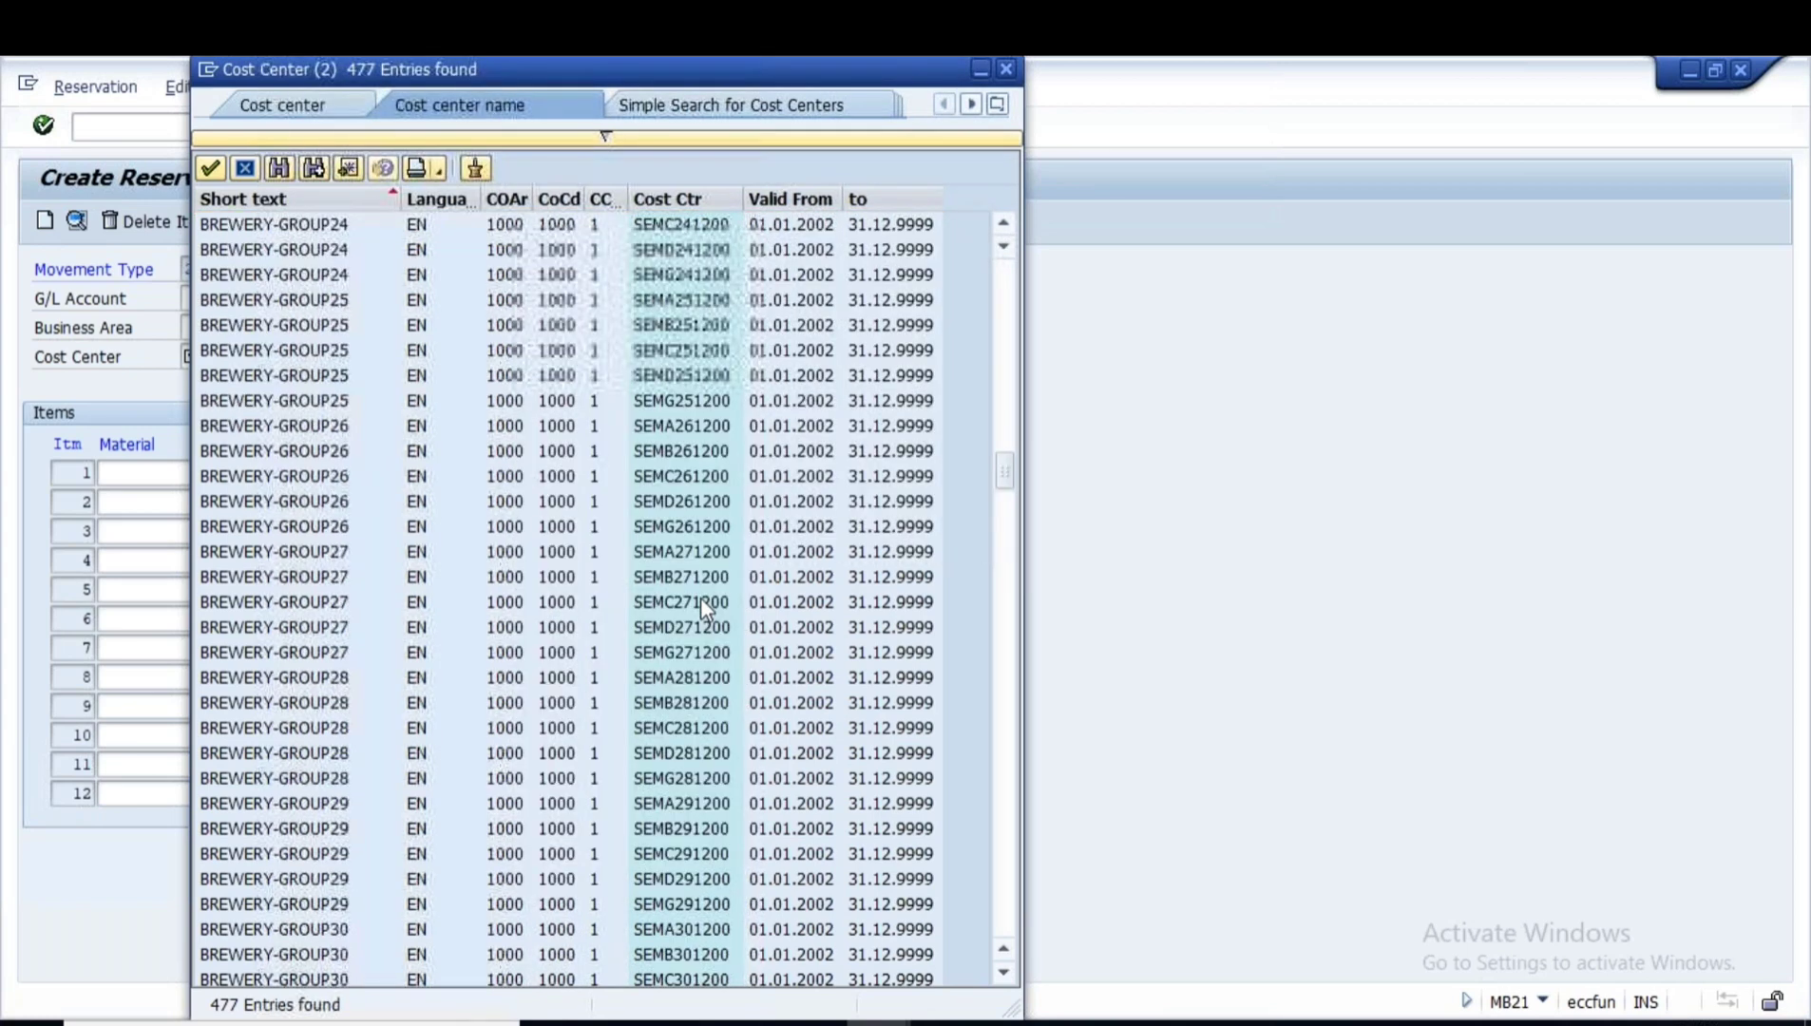
scroll(700, 596, "down", 12)
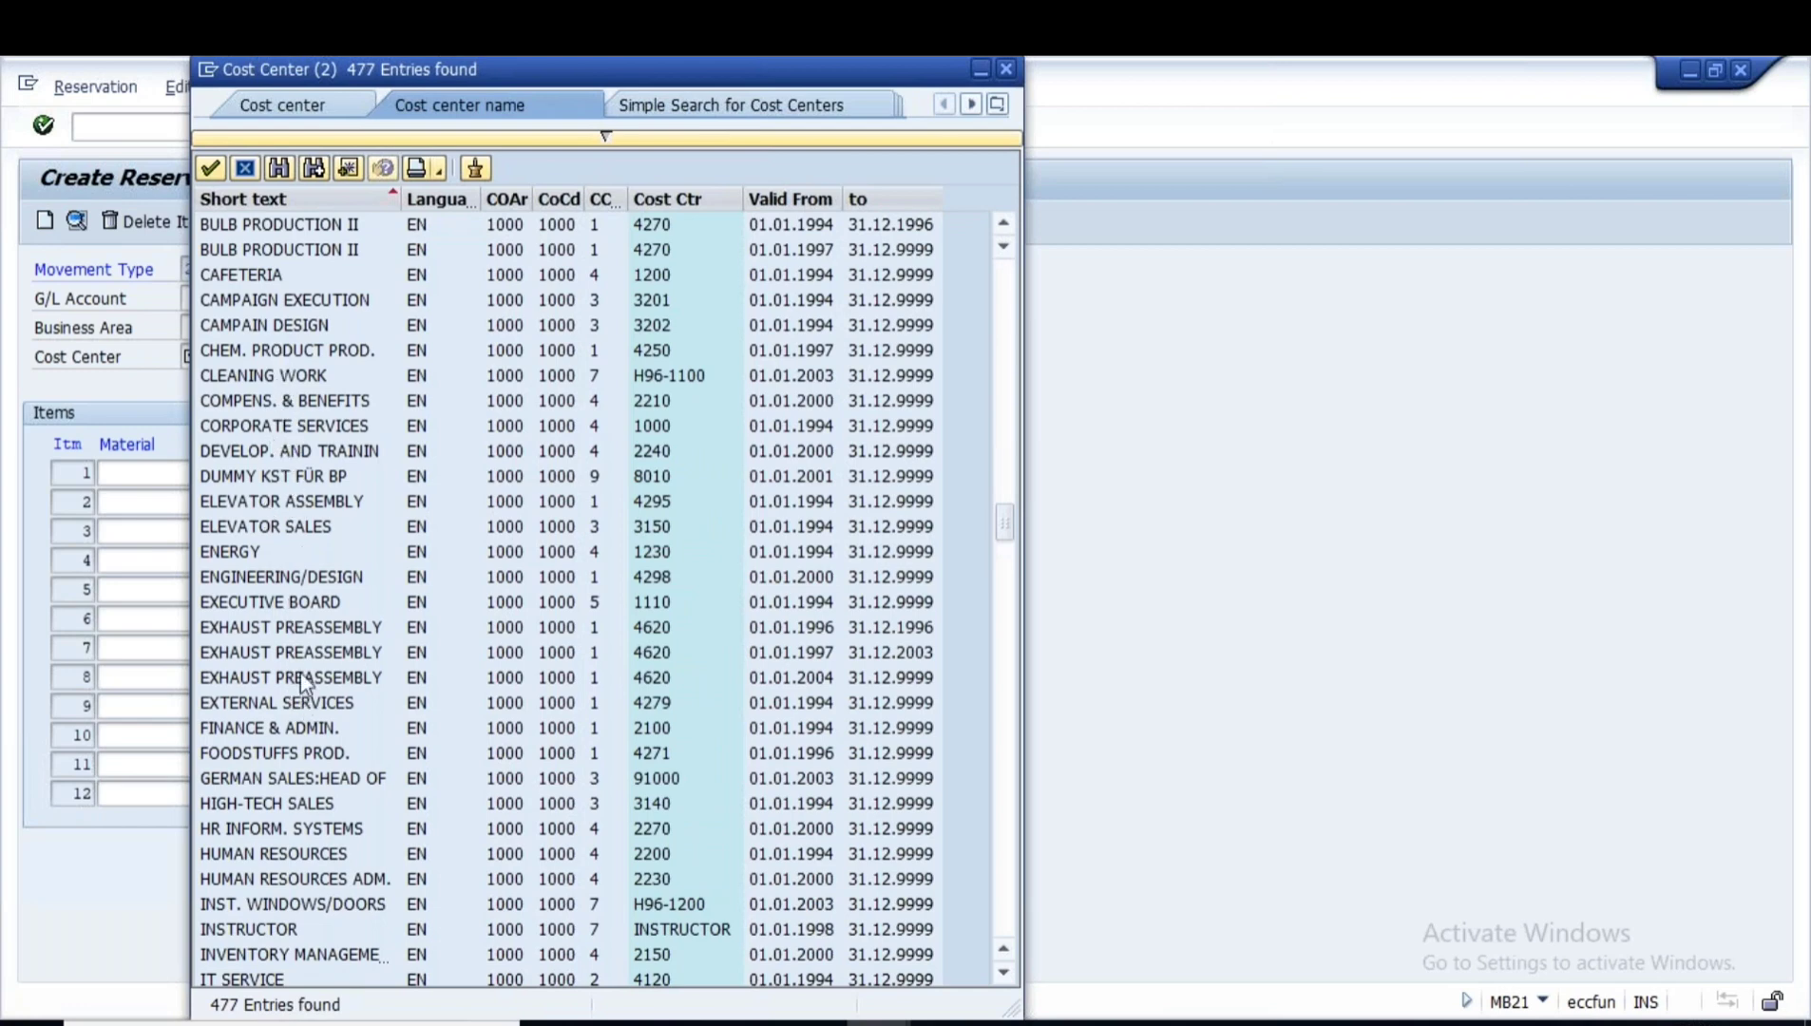
scroll(302, 681, "down", 1)
scroll(300, 682, "down", 1)
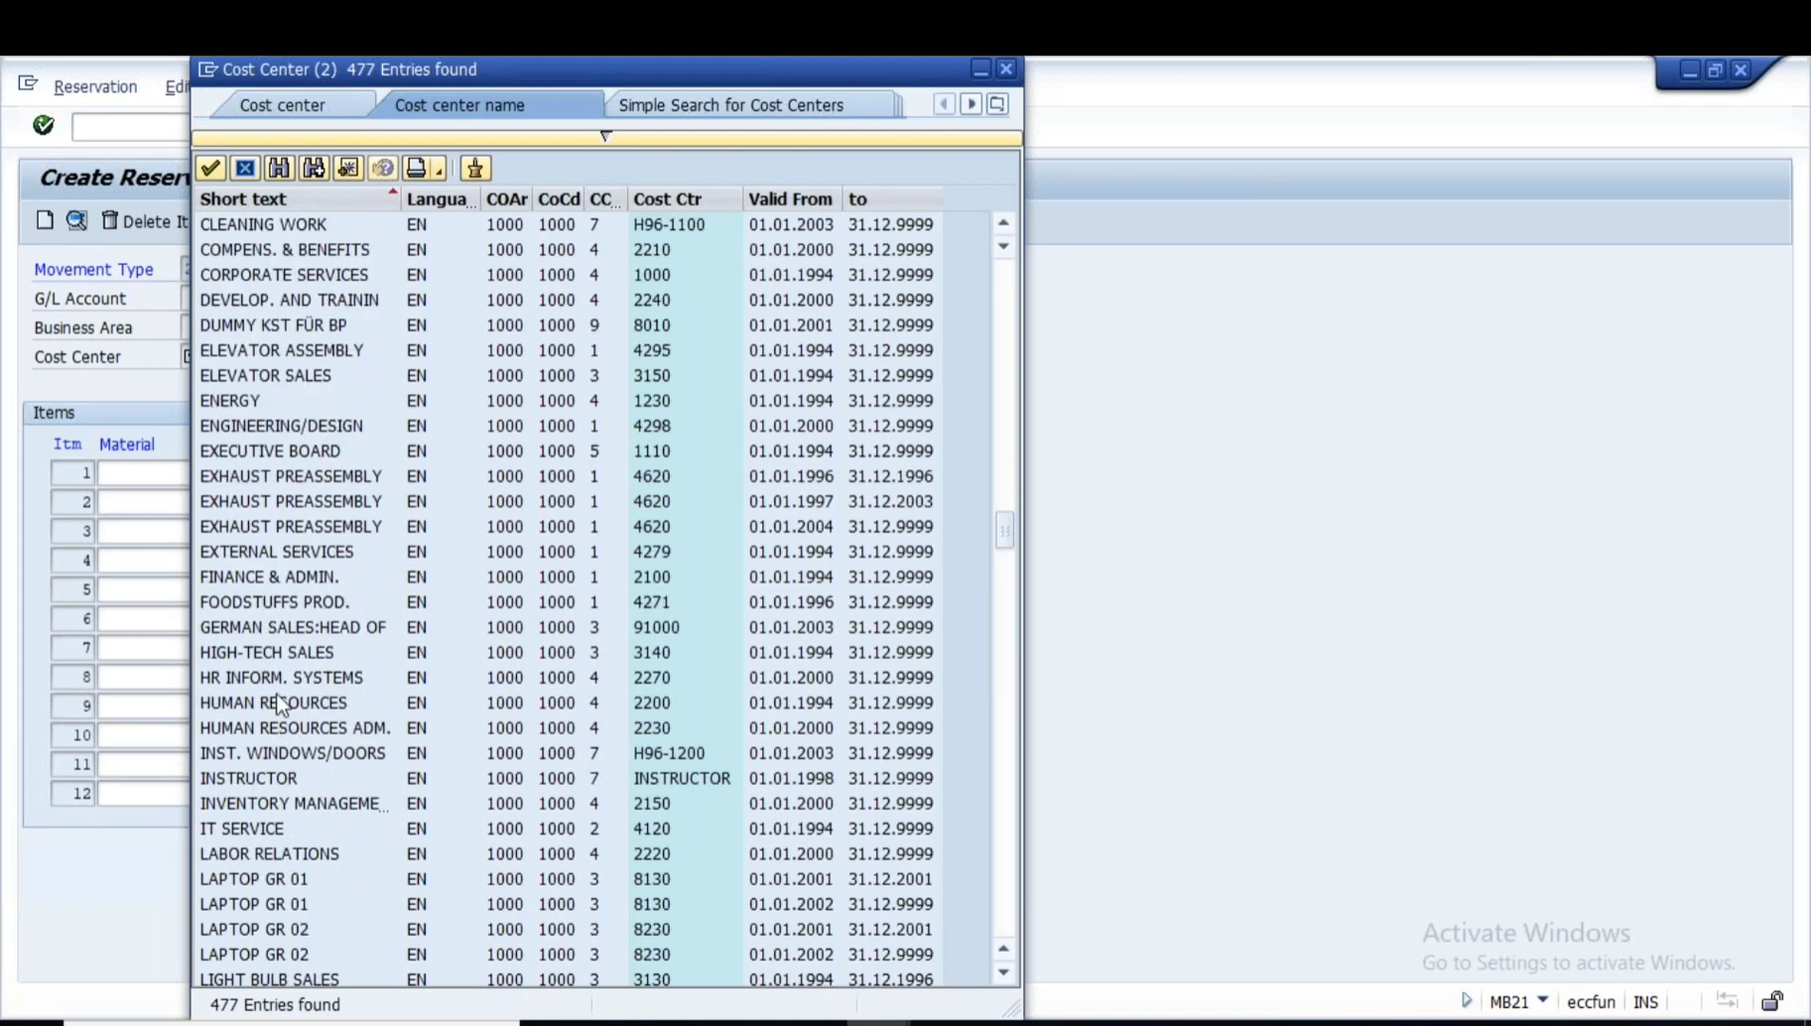
scroll(281, 705, "down", 1)
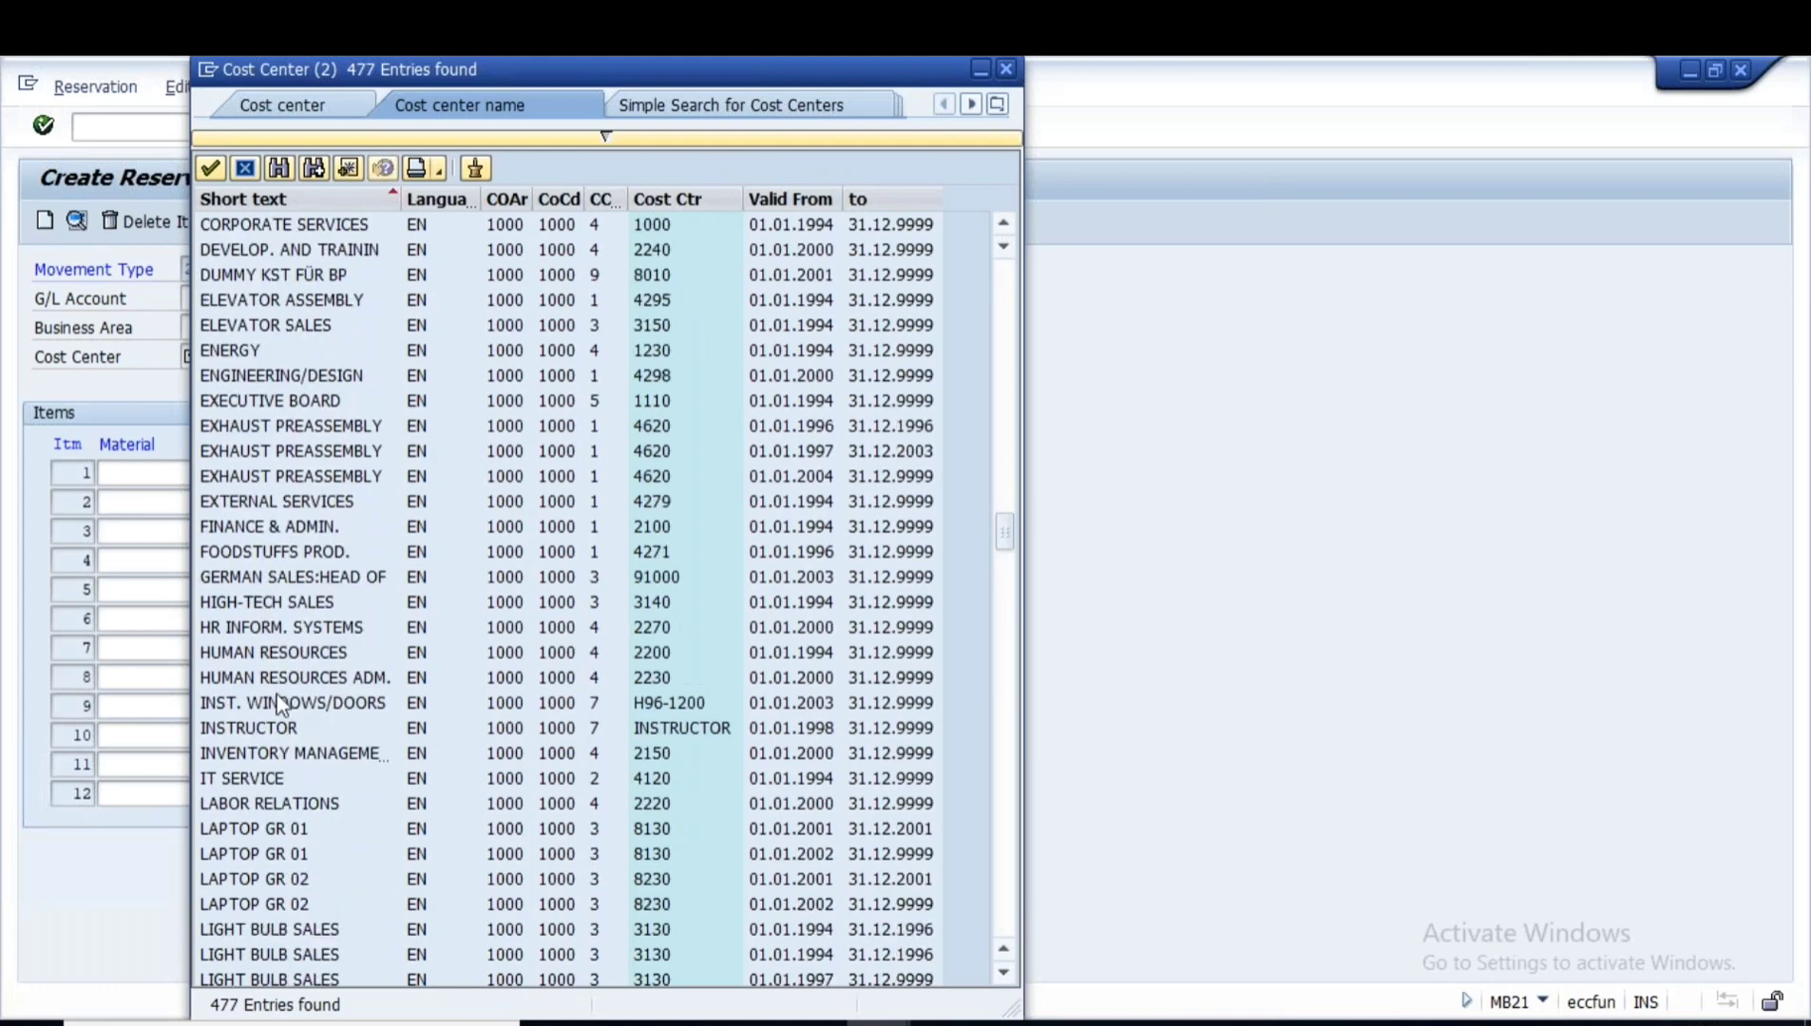
scroll(281, 705, "down", 1)
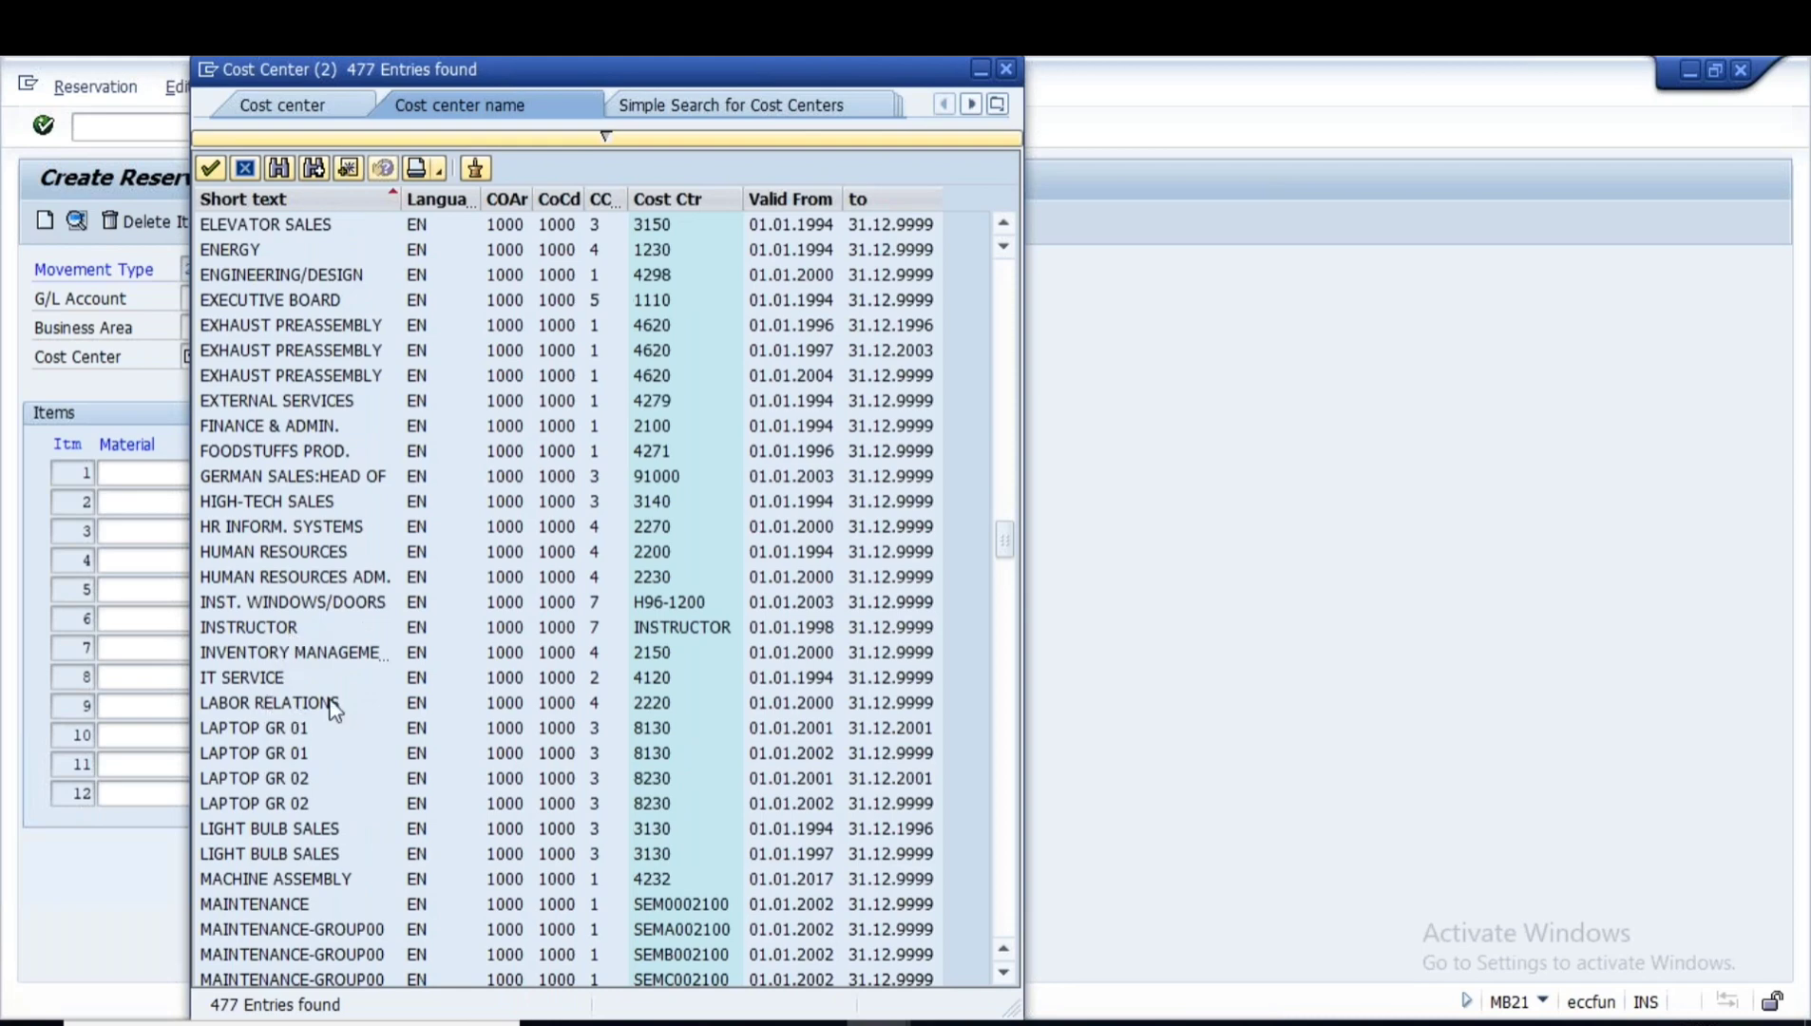
scroll(334, 709, "down", 1)
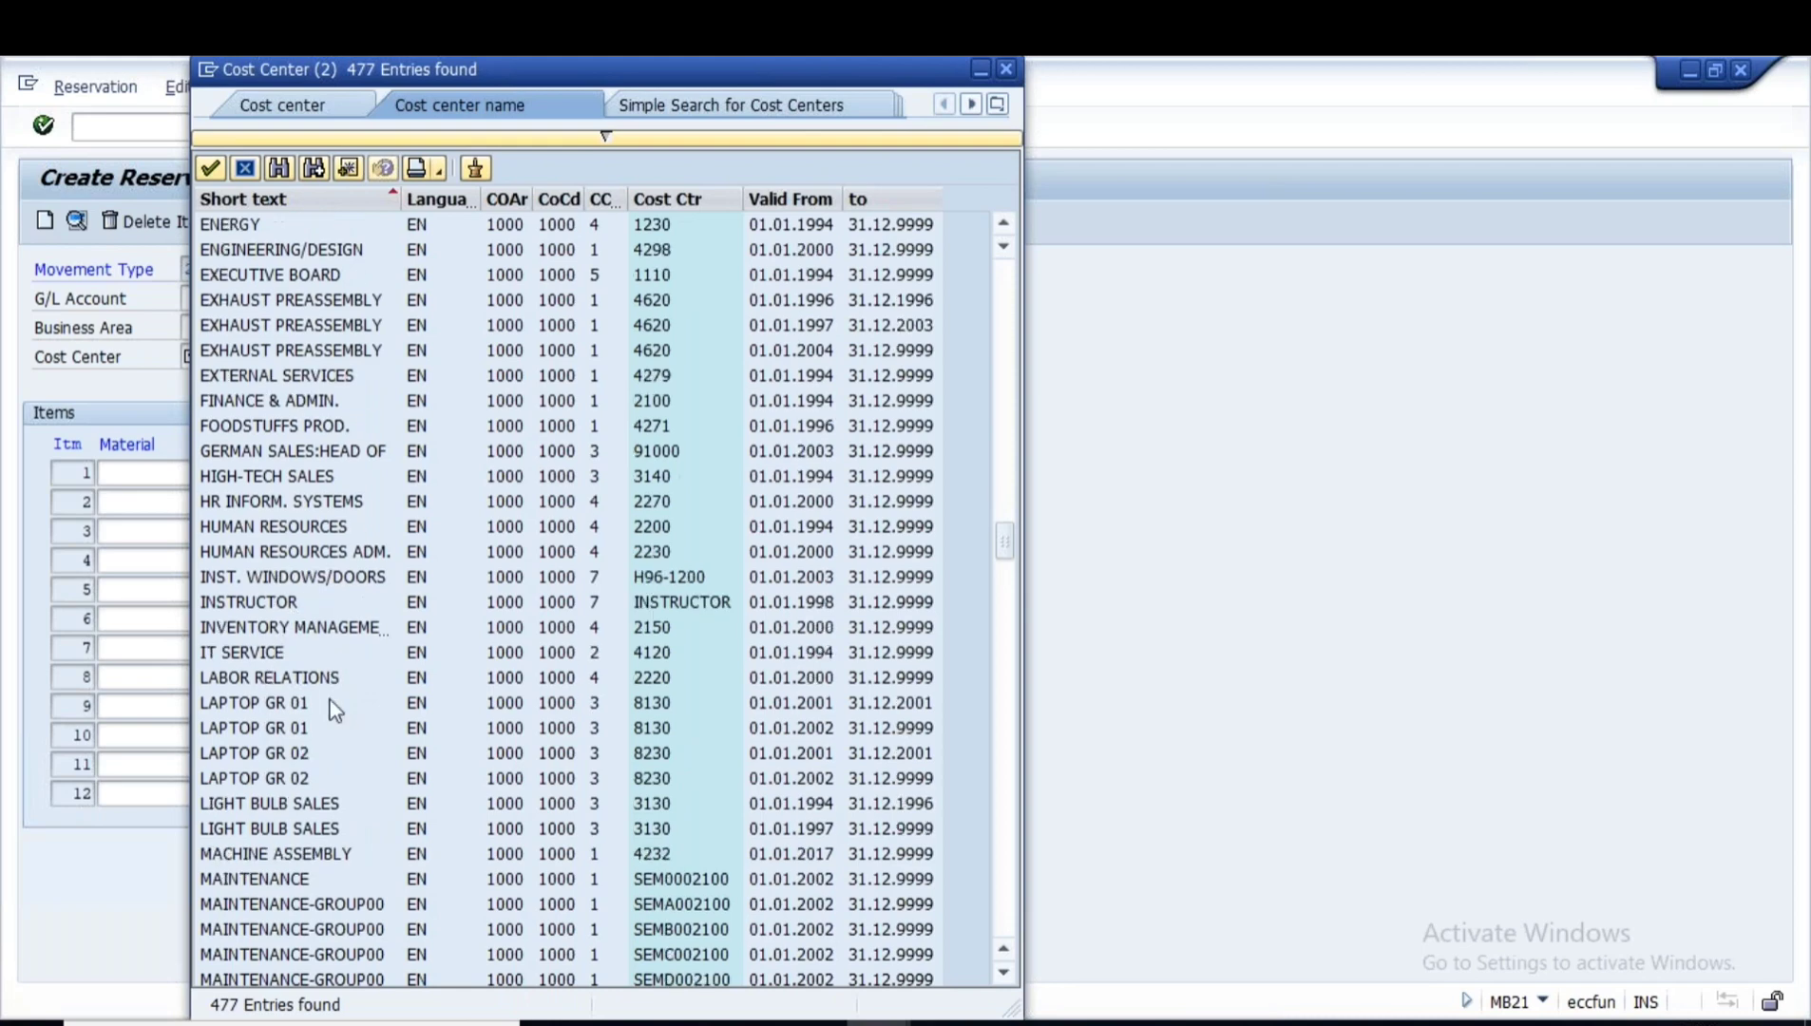
scroll(334, 709, "down", 20)
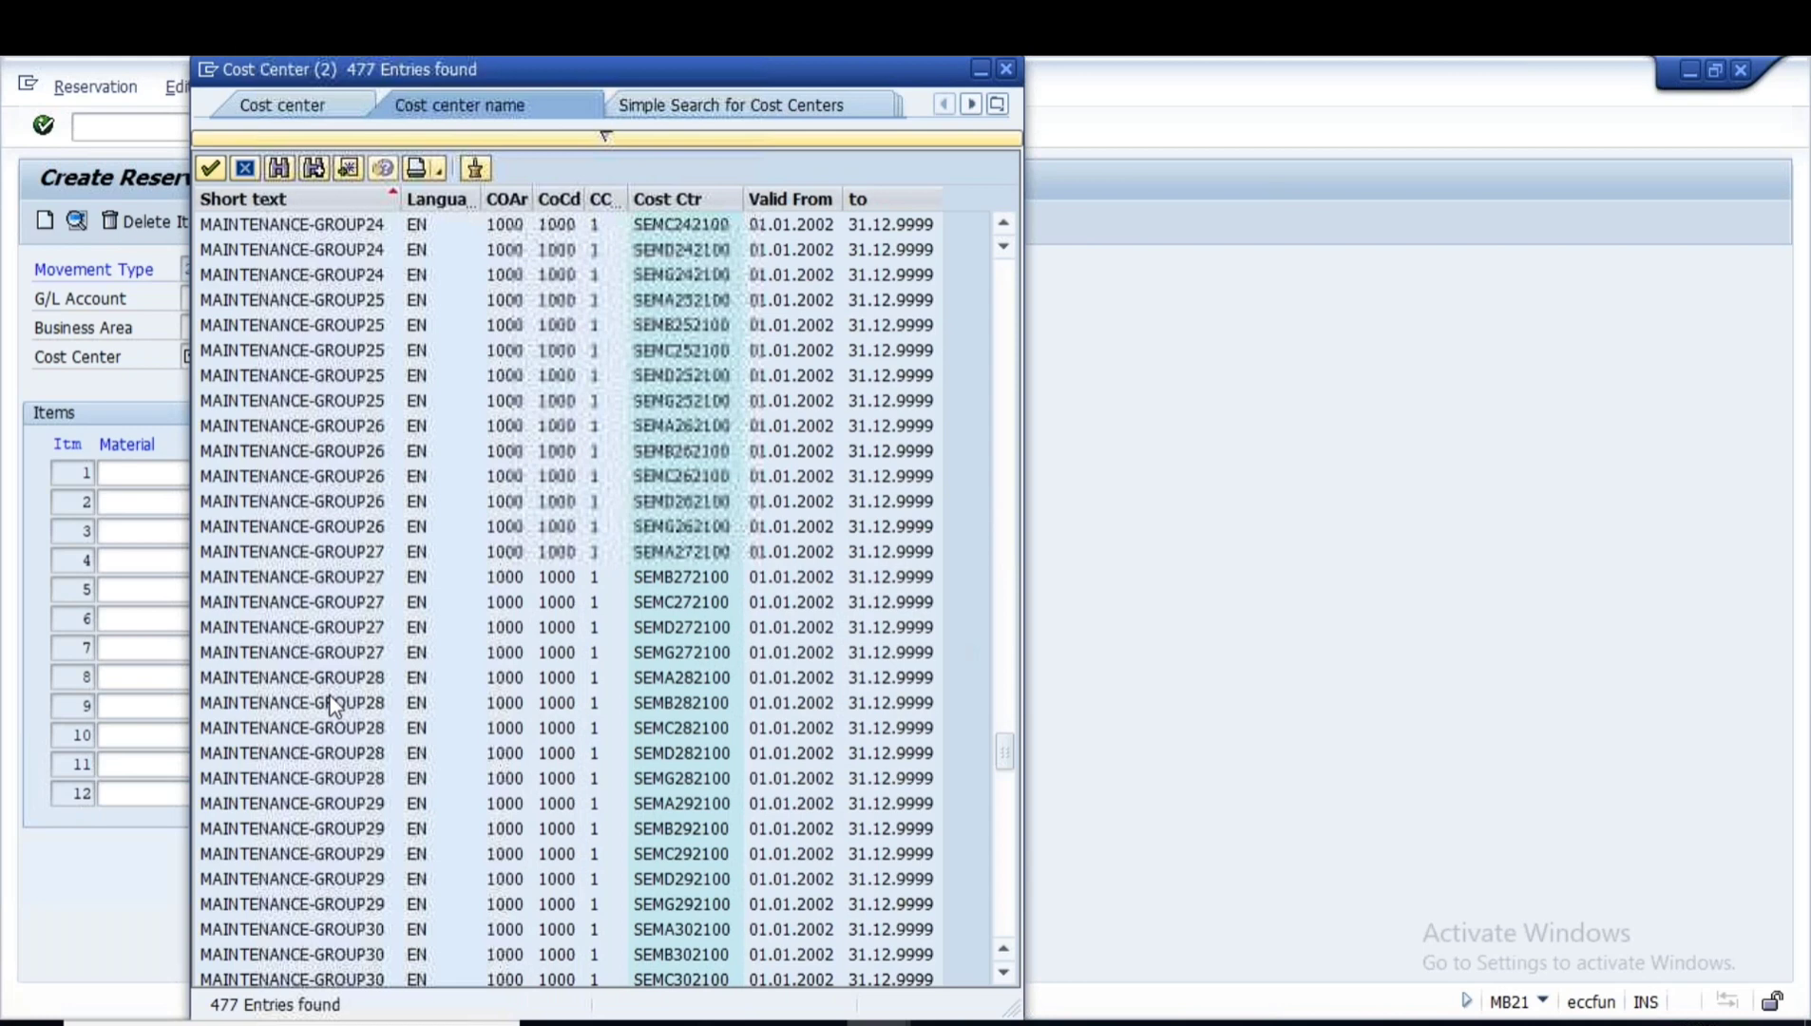
scroll(333, 709, "down", 10)
scroll(334, 708, "down", 3)
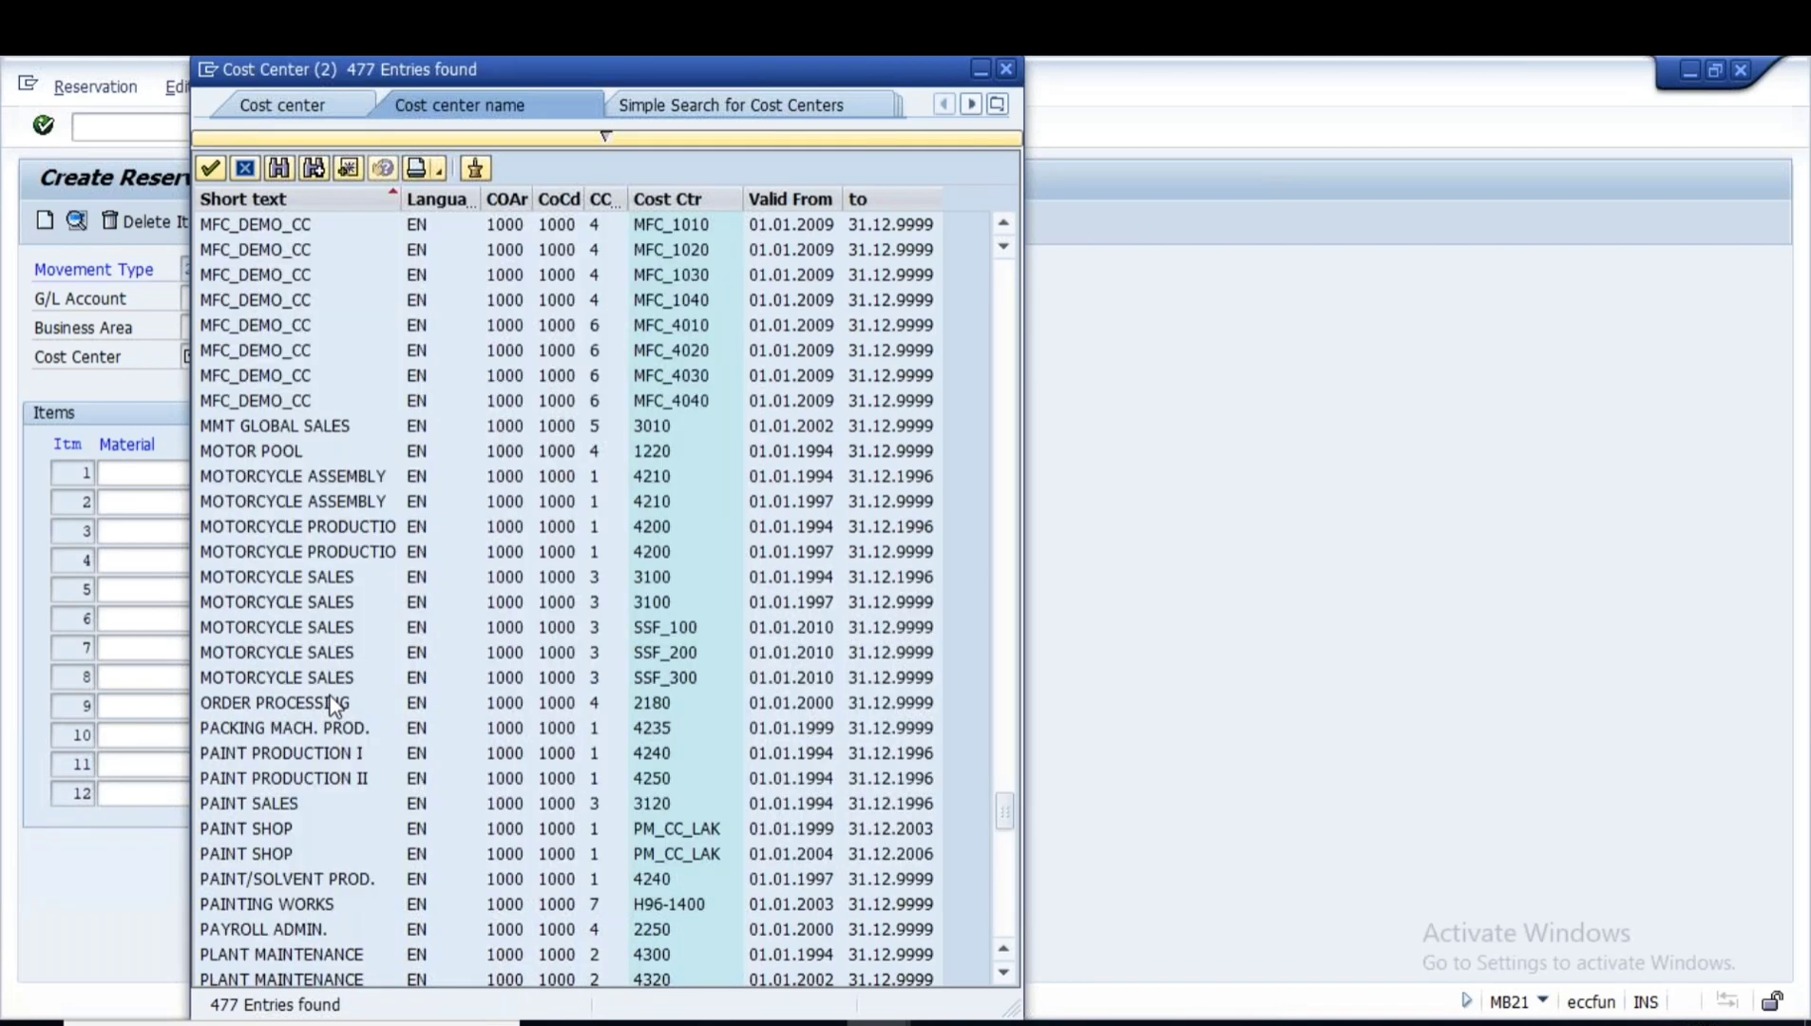
scroll(333, 708, "down", 9)
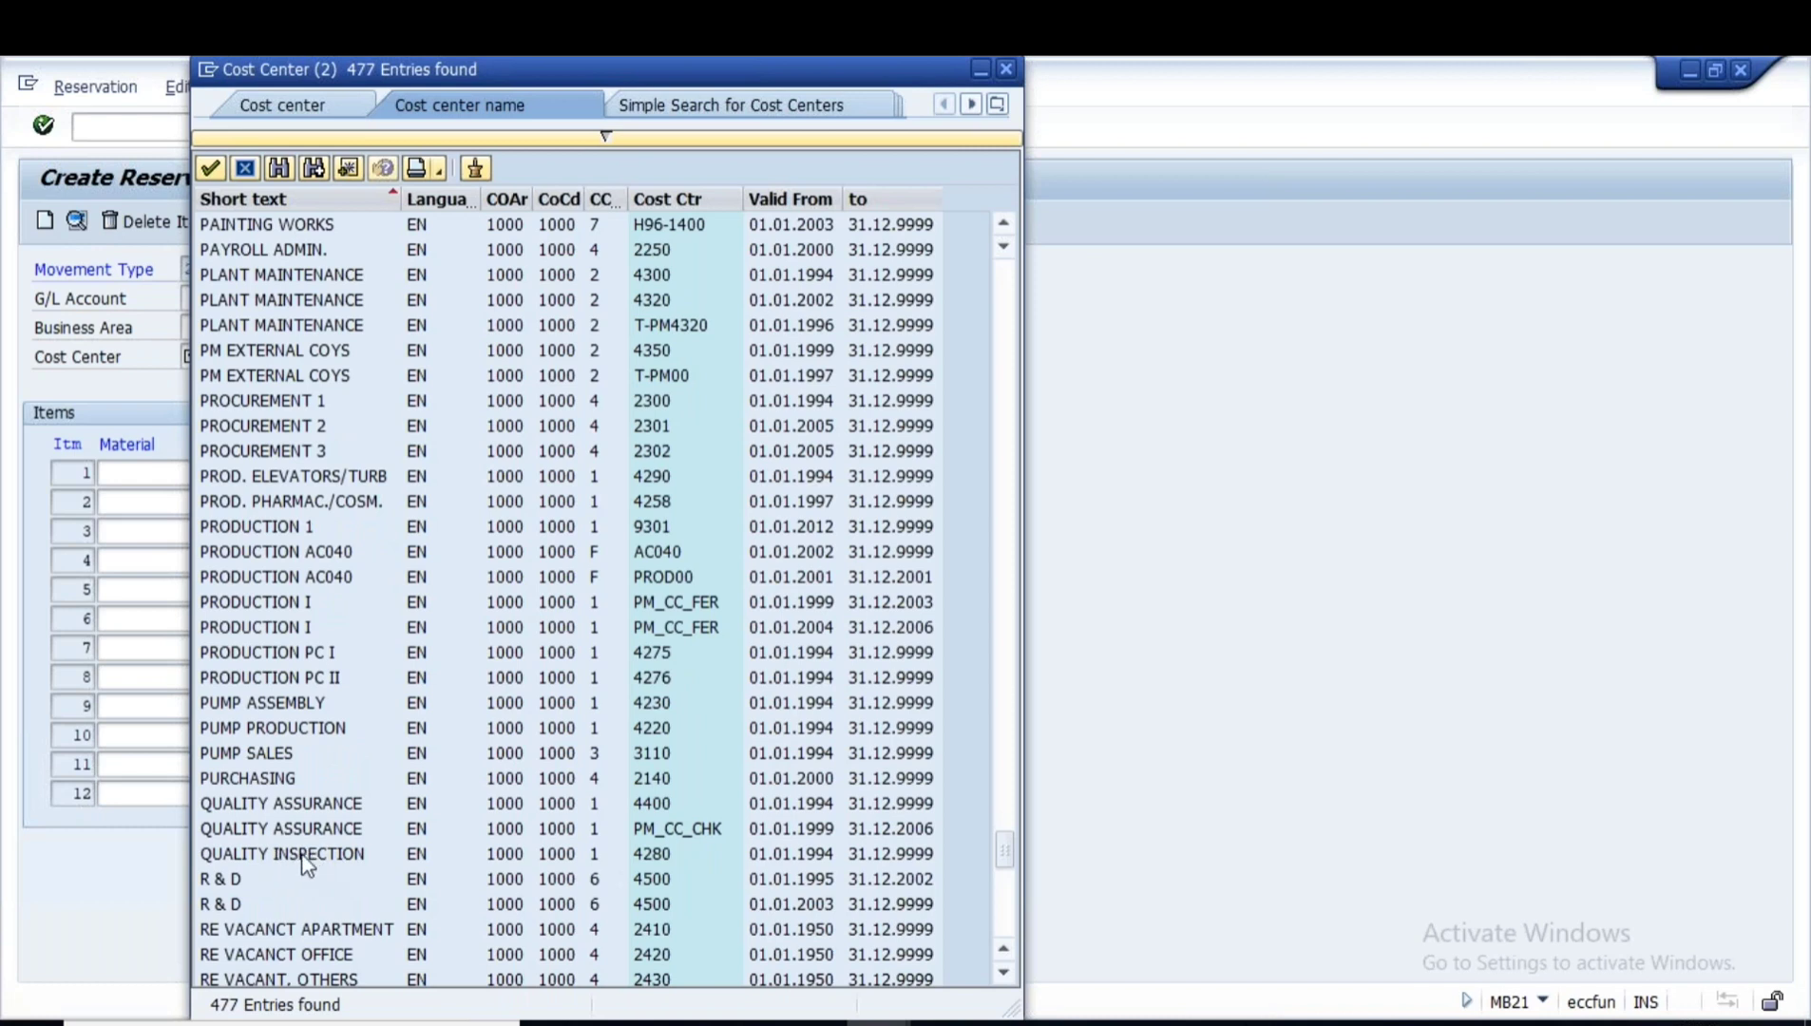
left_click(305, 862)
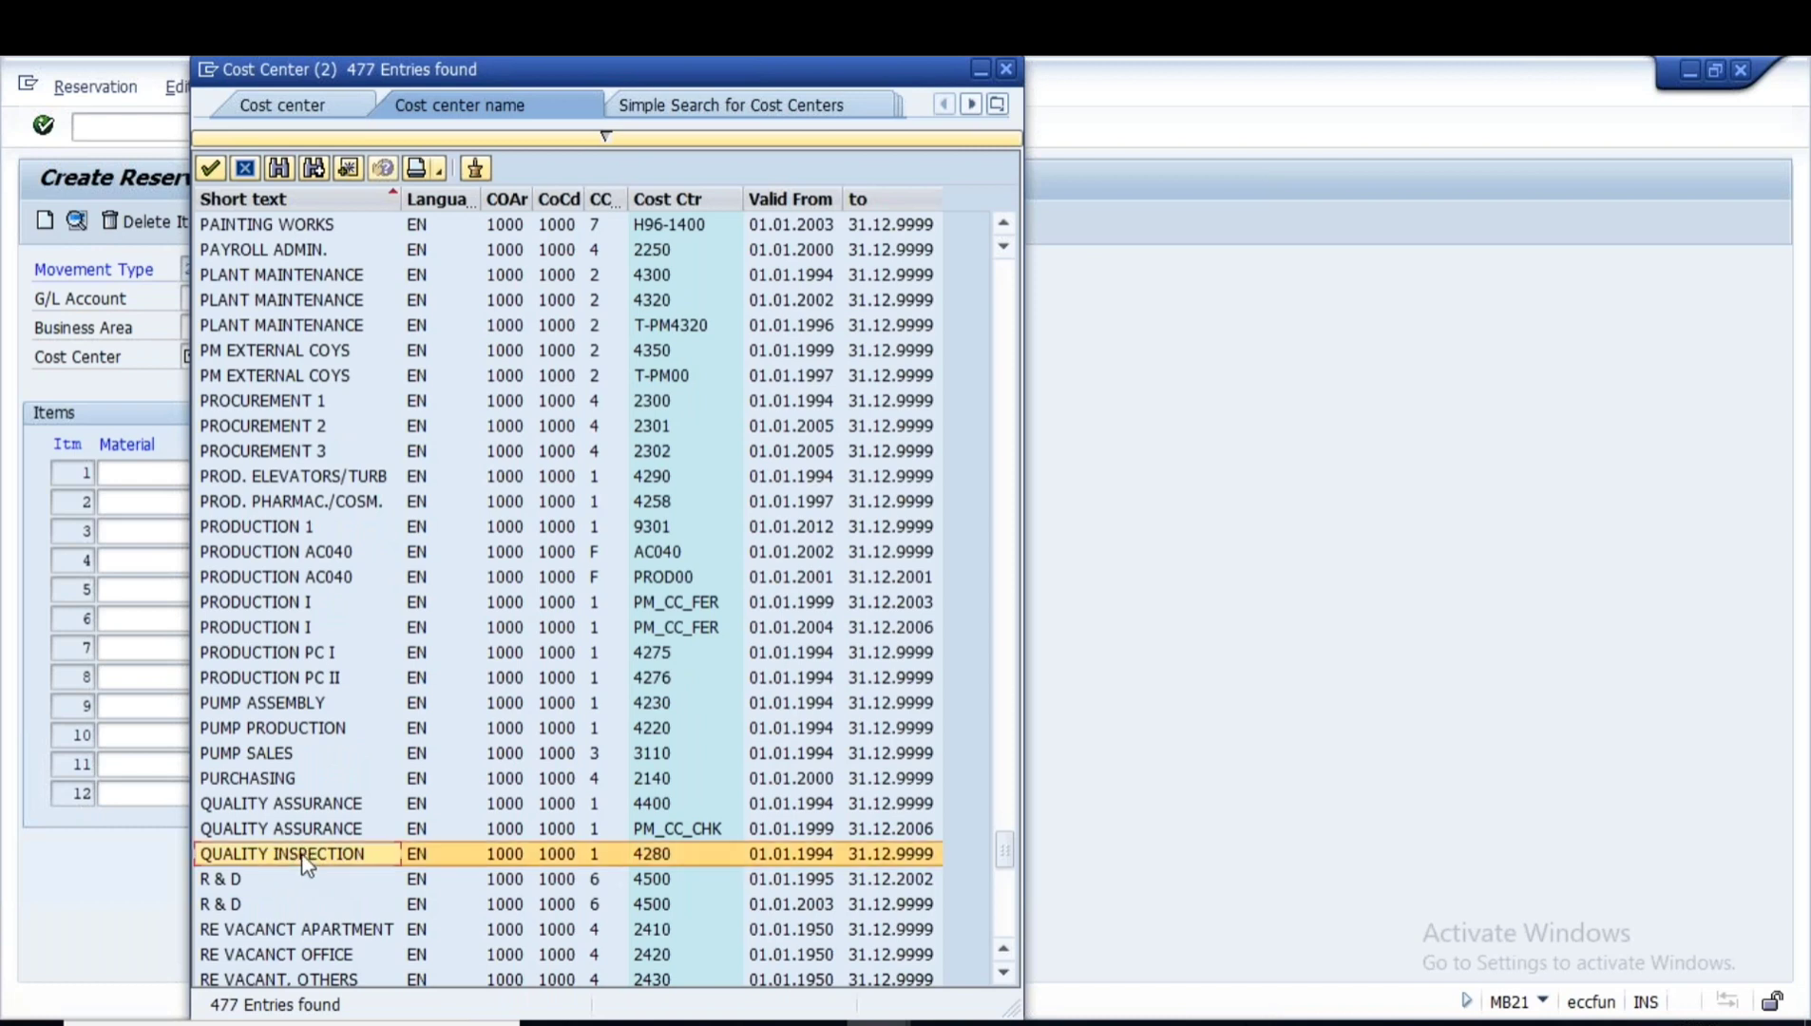
double_click(305, 853)
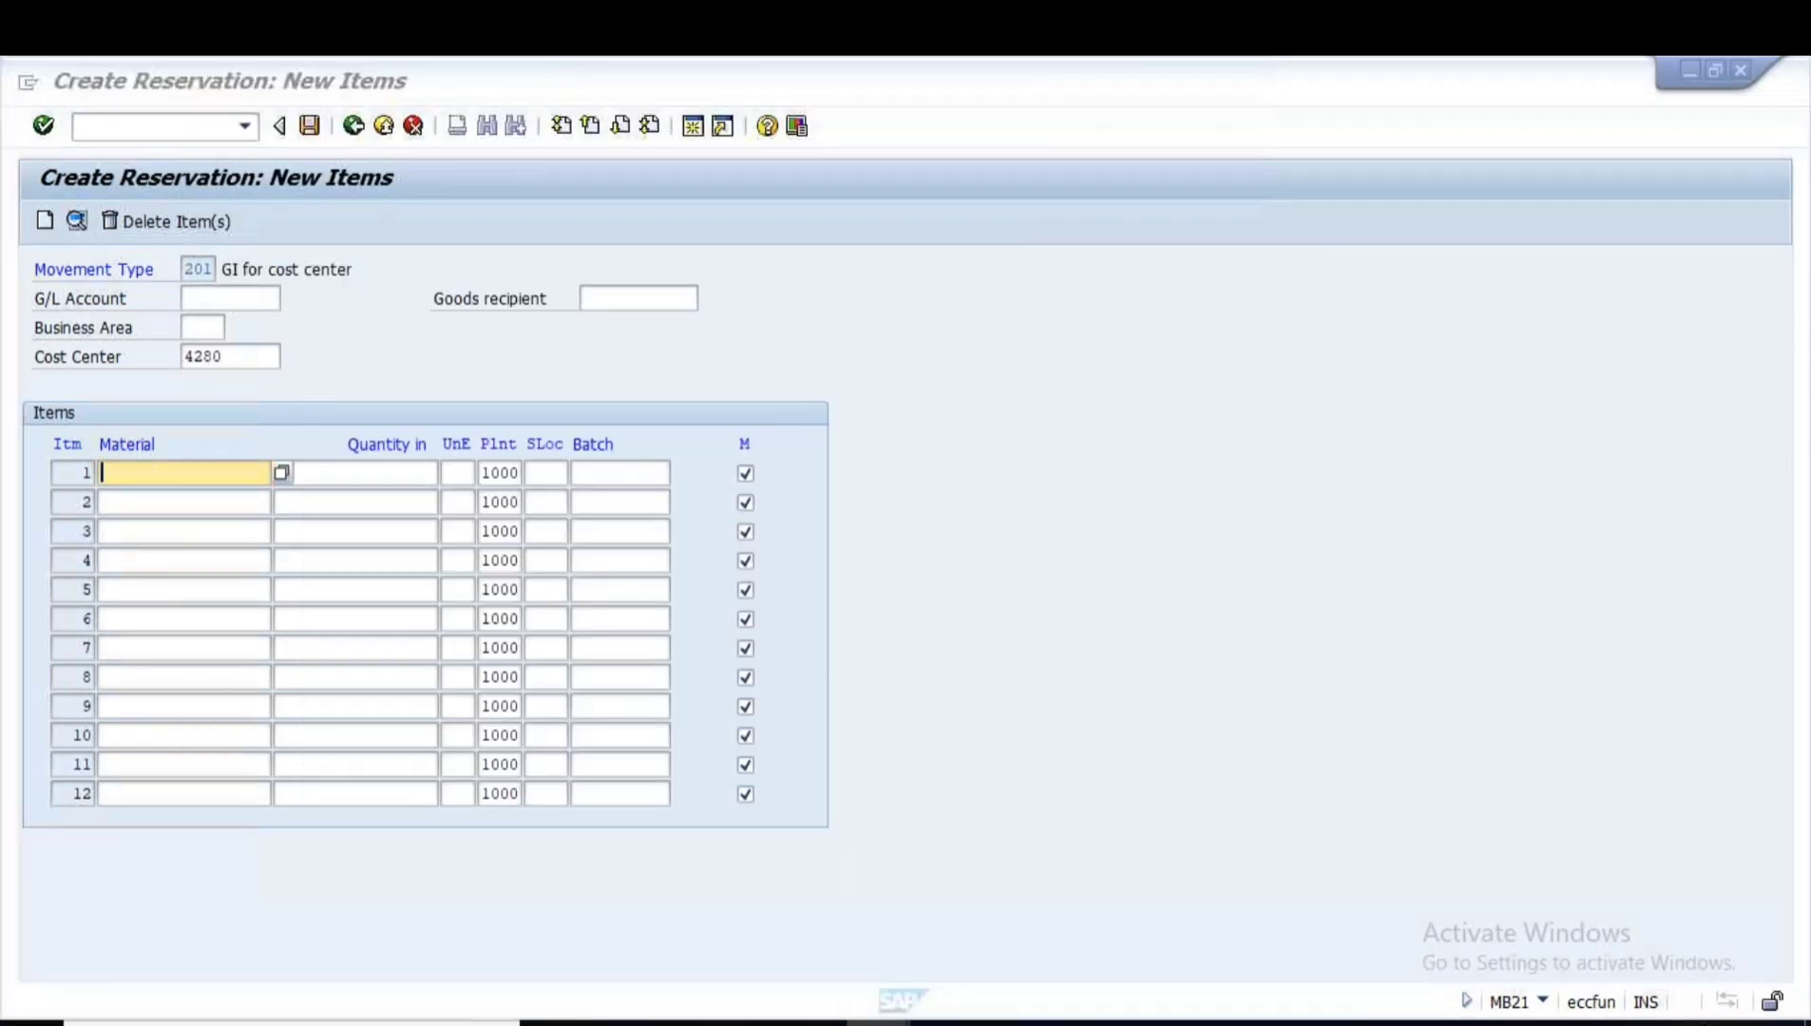
key("alt+Tab")
left_click_drag(328, 299, 219, 308)
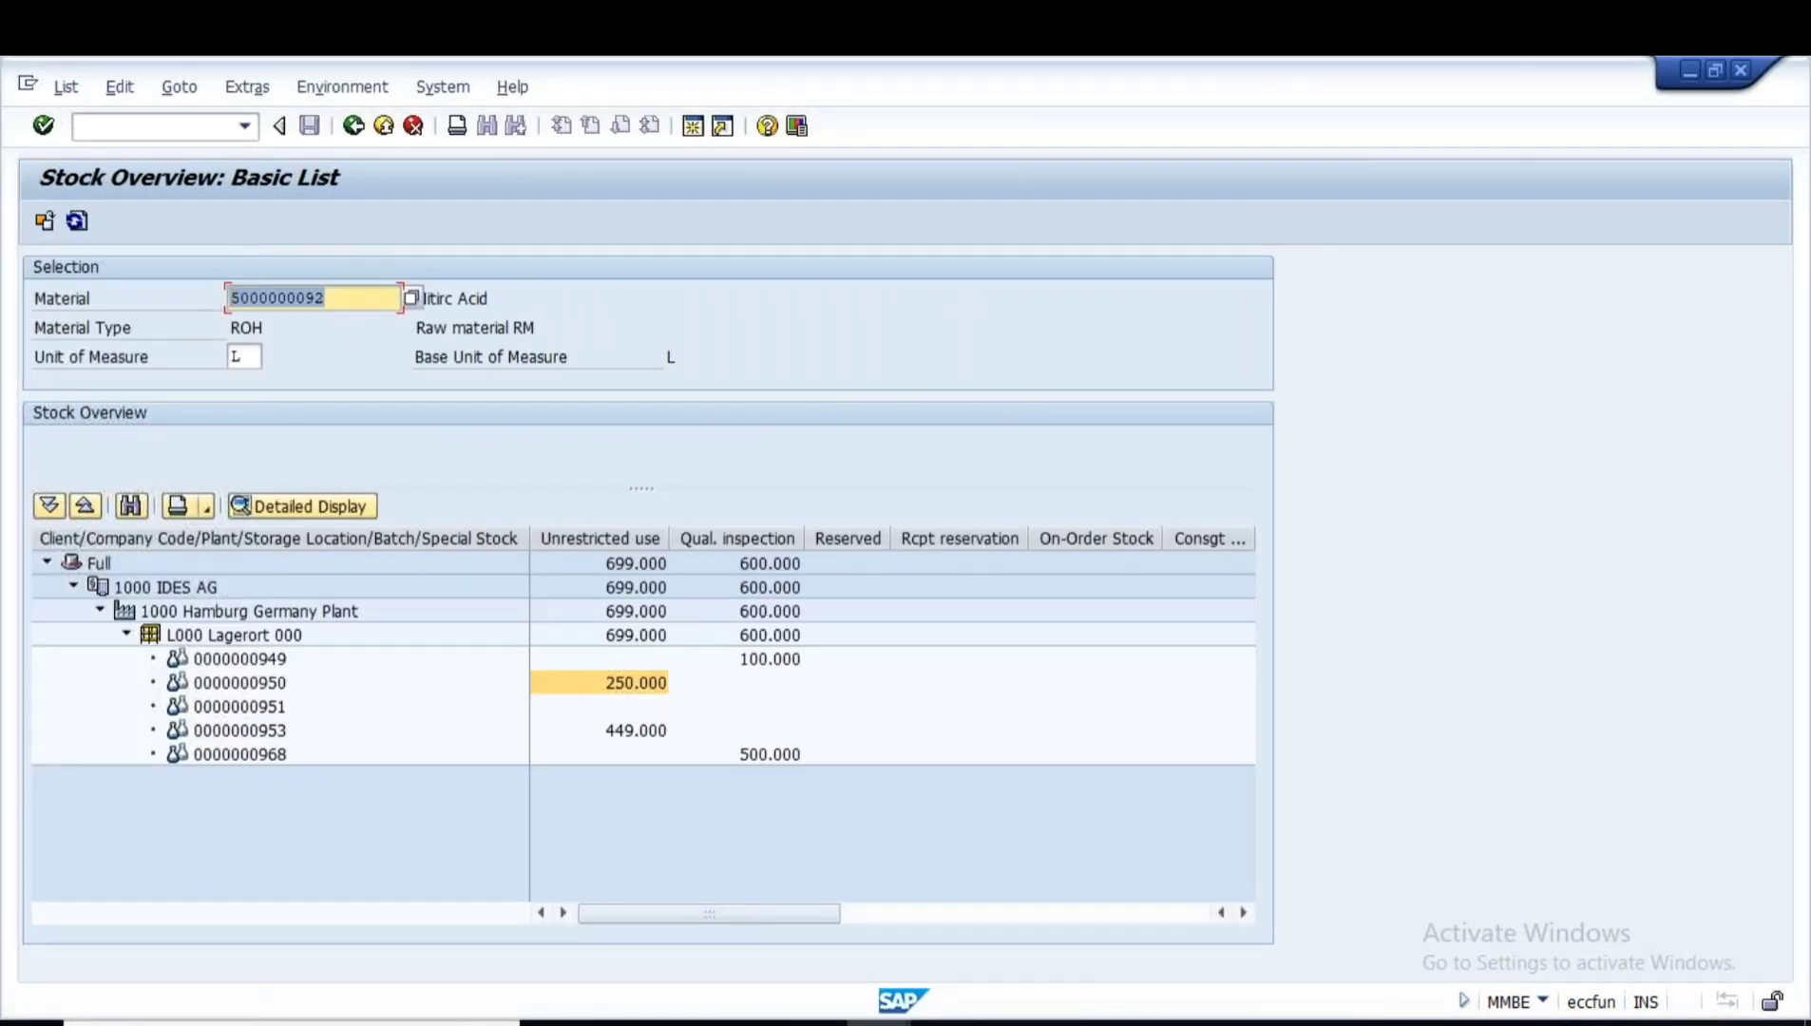
key("ctrl+c")
key("alt+Tab")
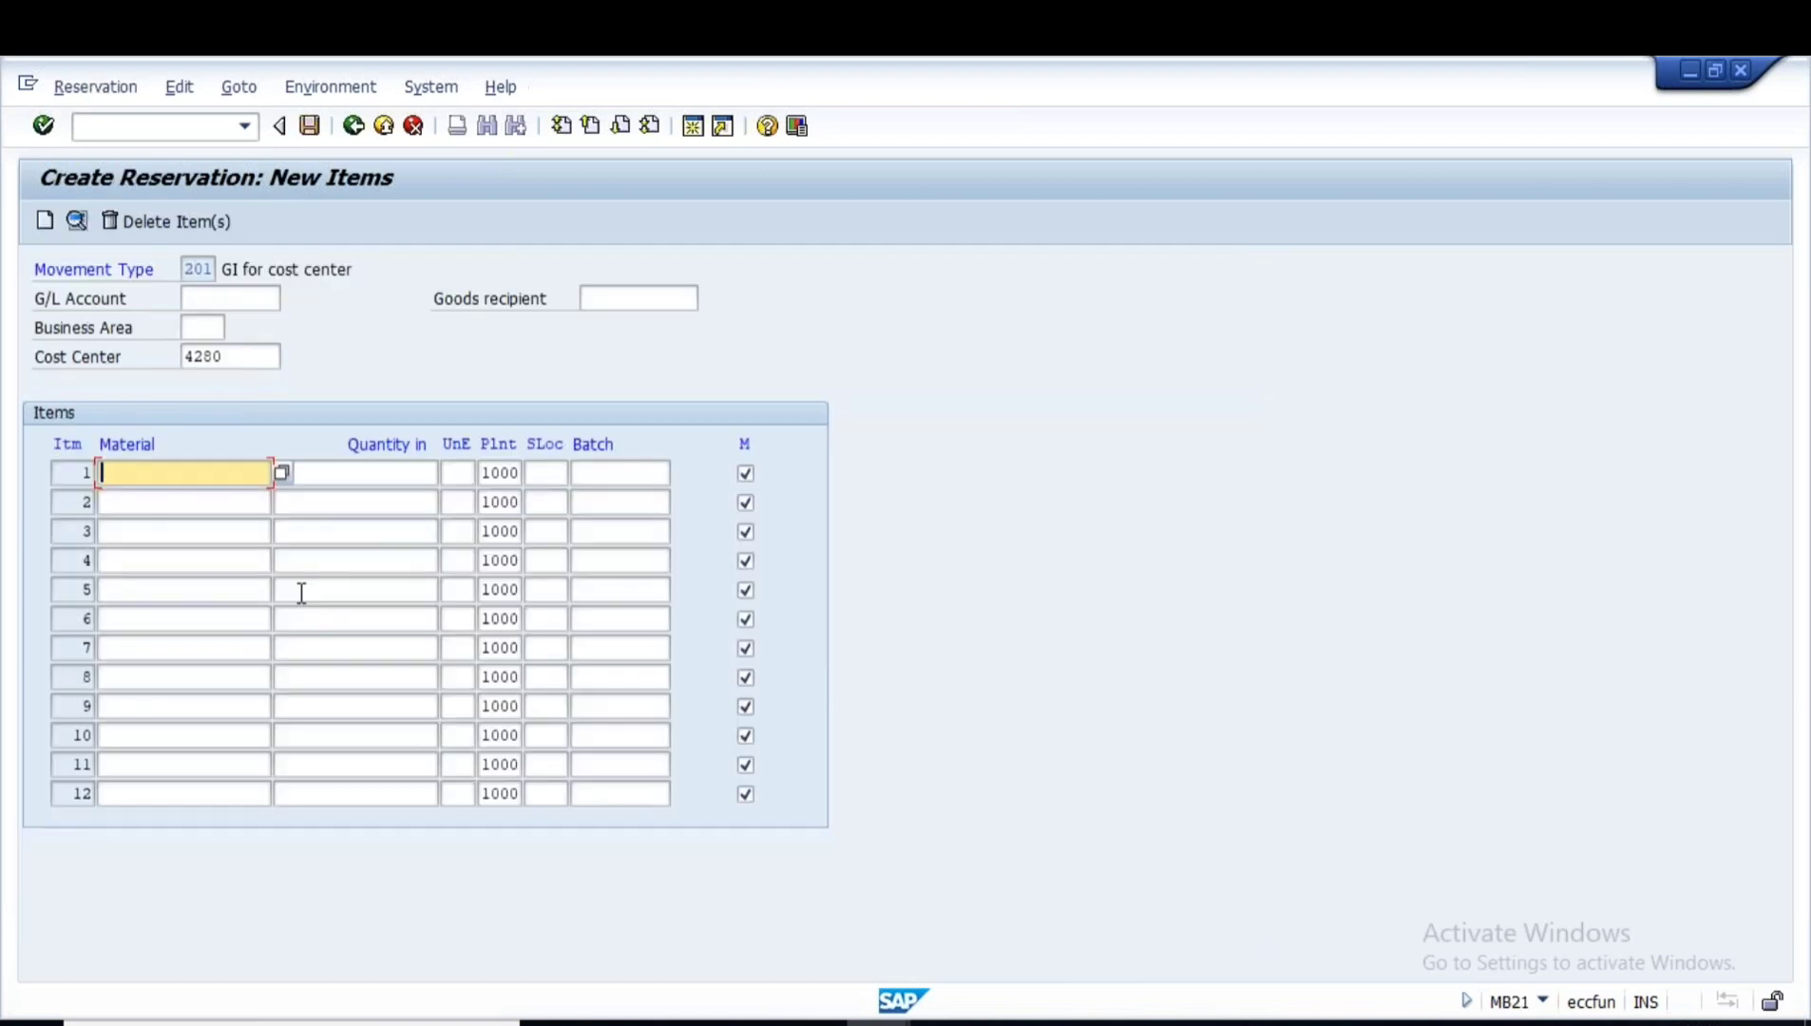
key("ctrl+v")
key("Tab")
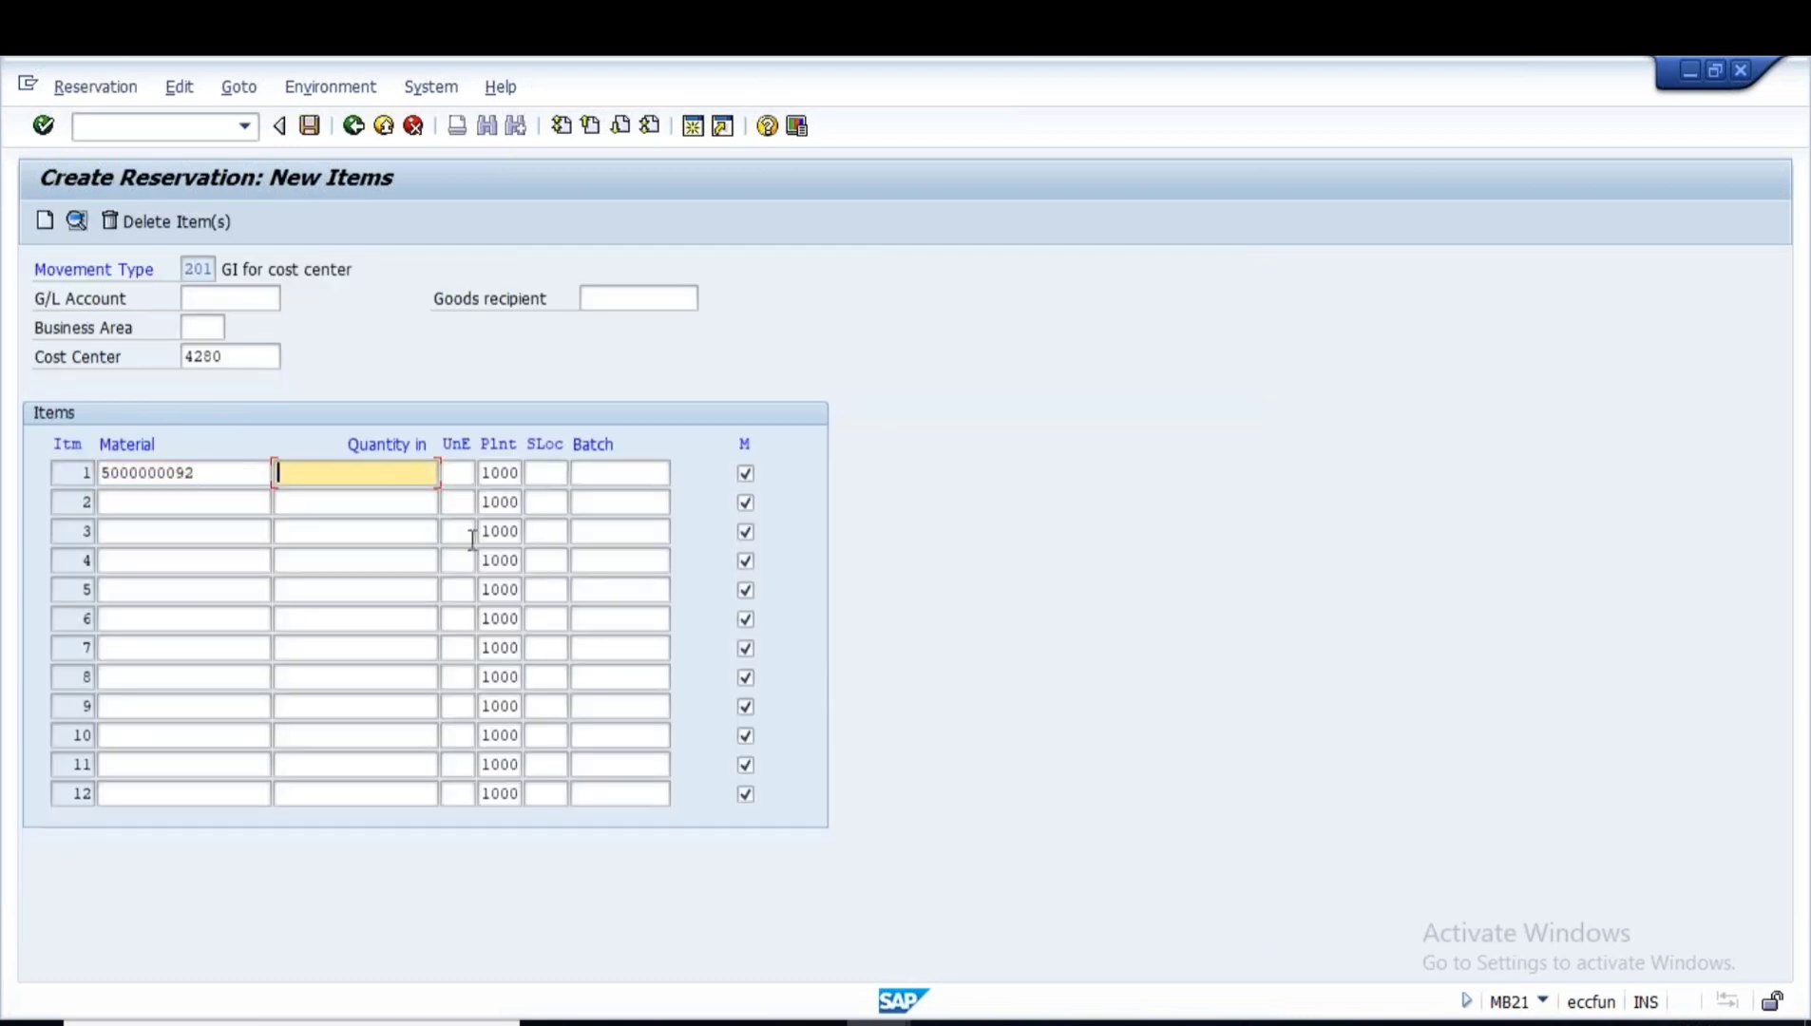
type("100")
key("Return")
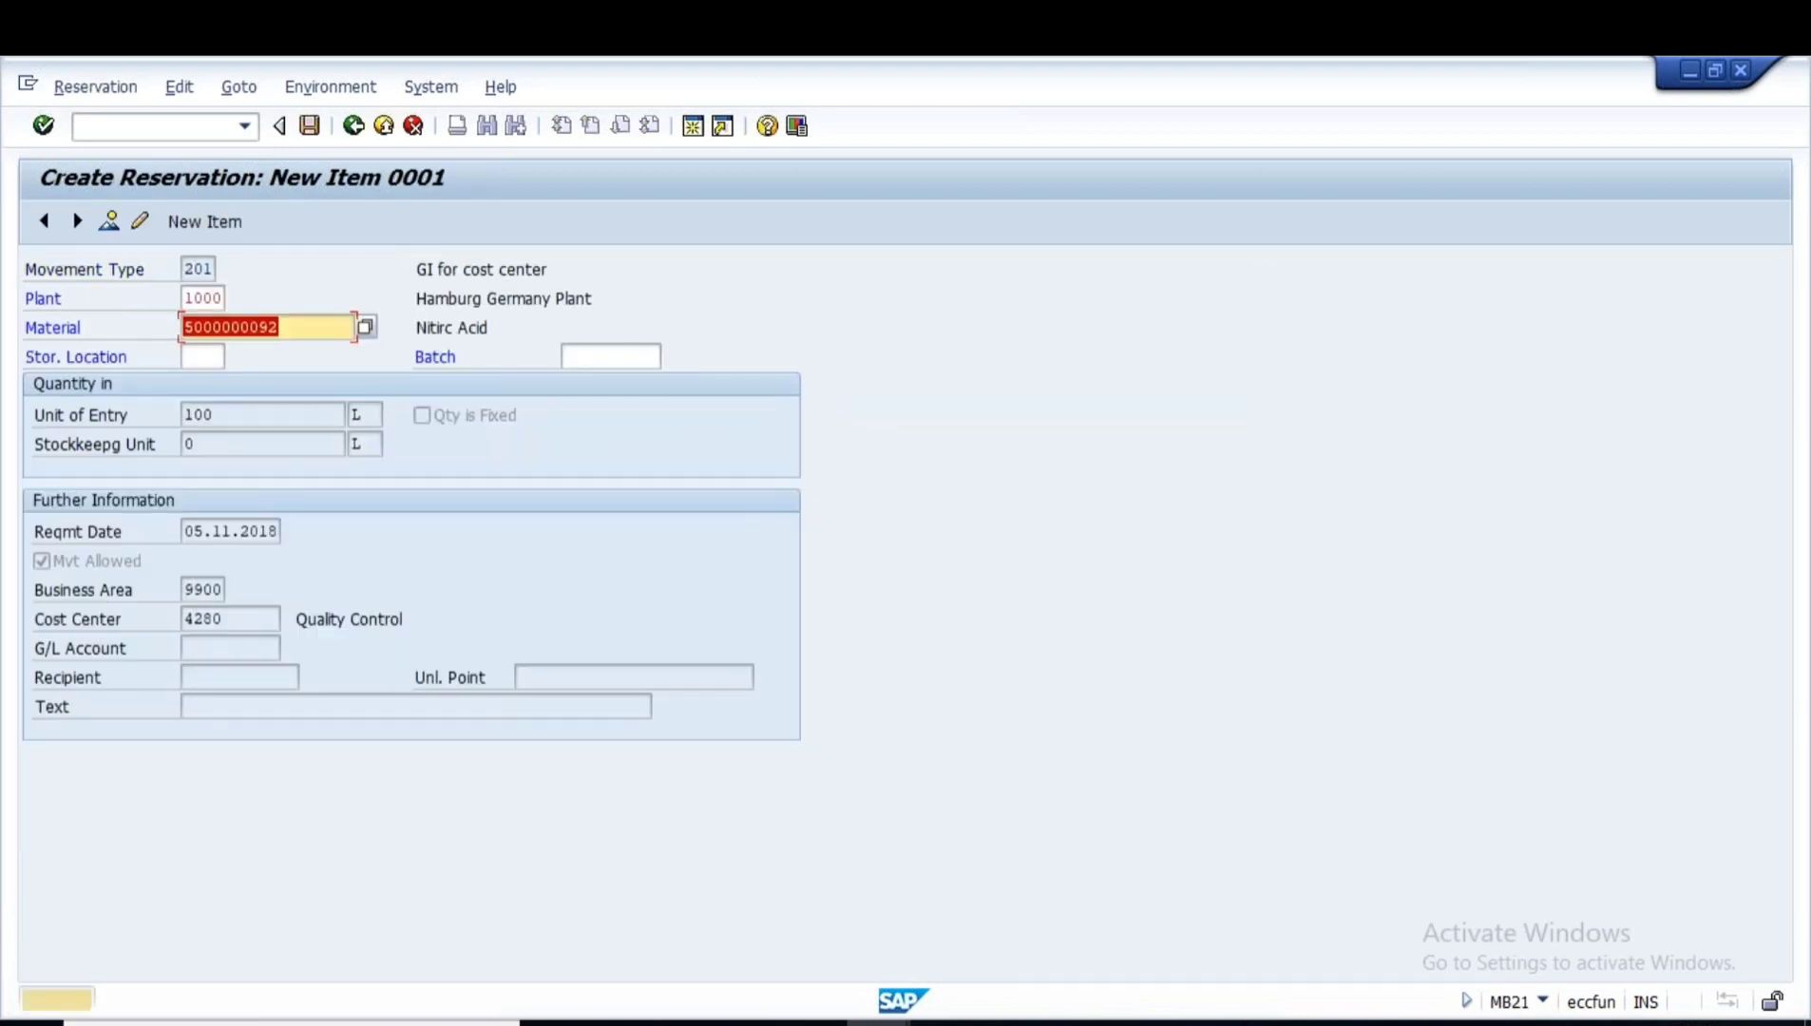
key("Return")
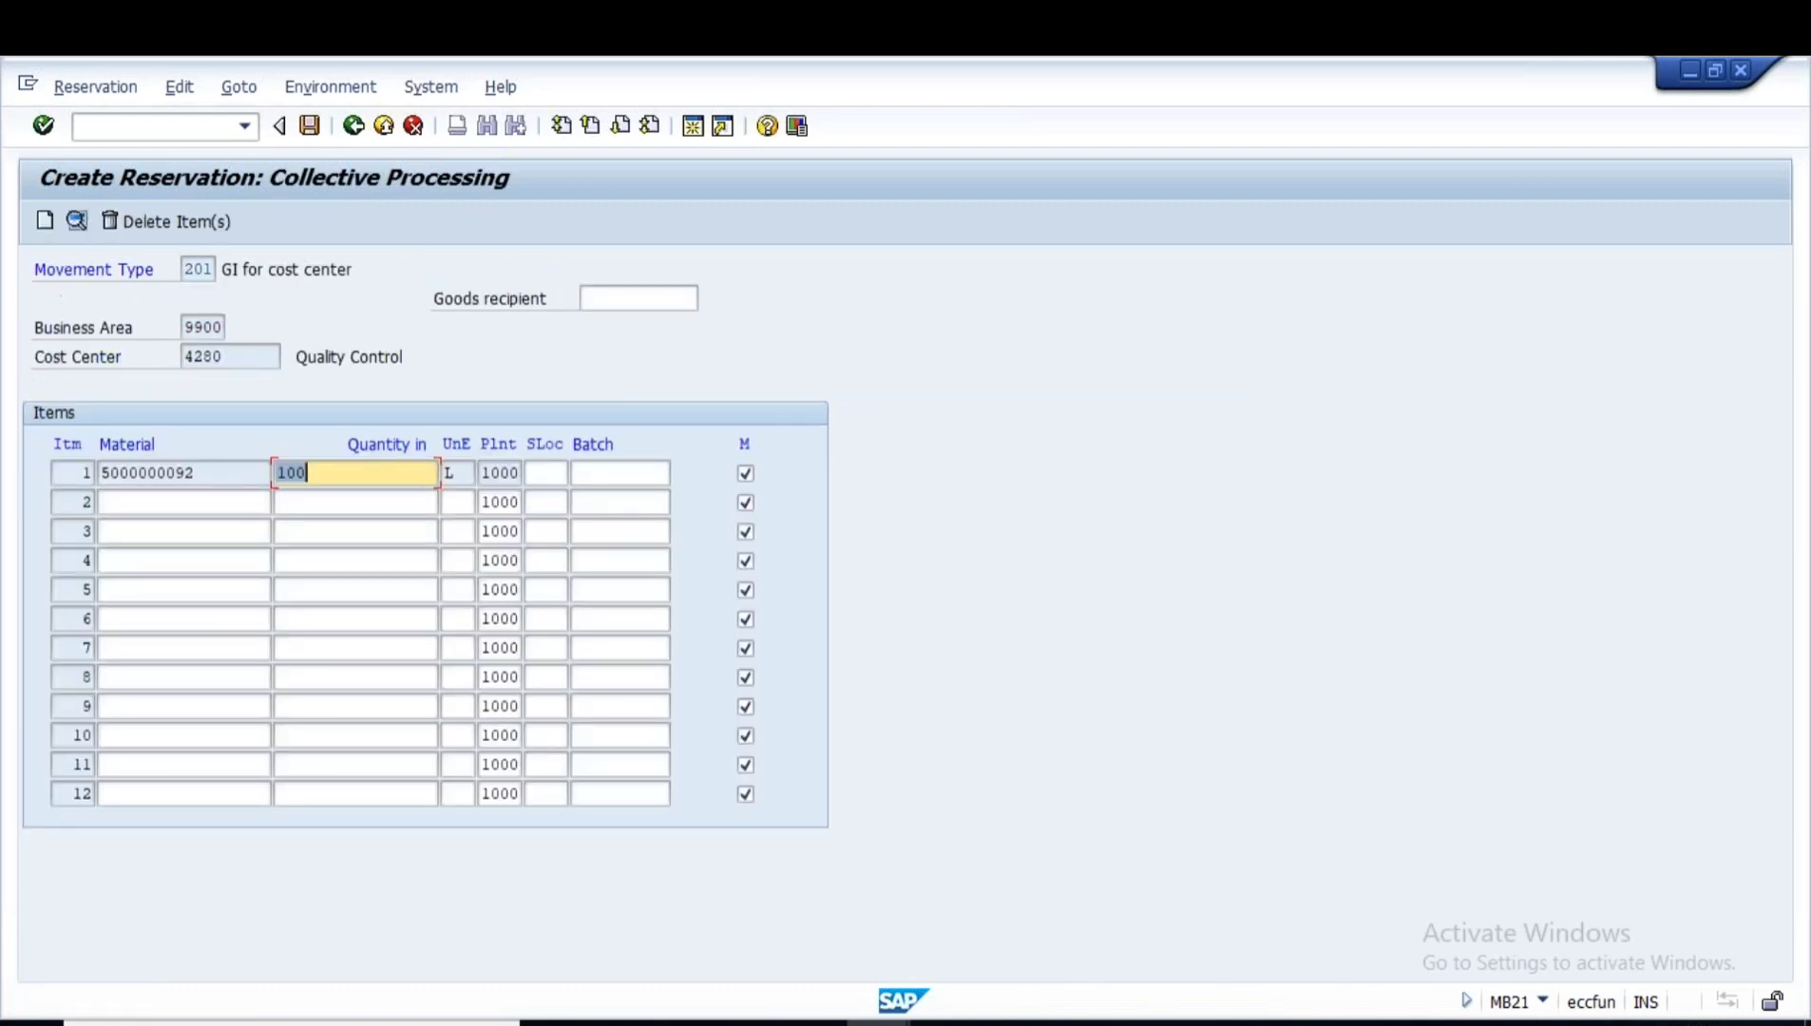
left_click(629, 476)
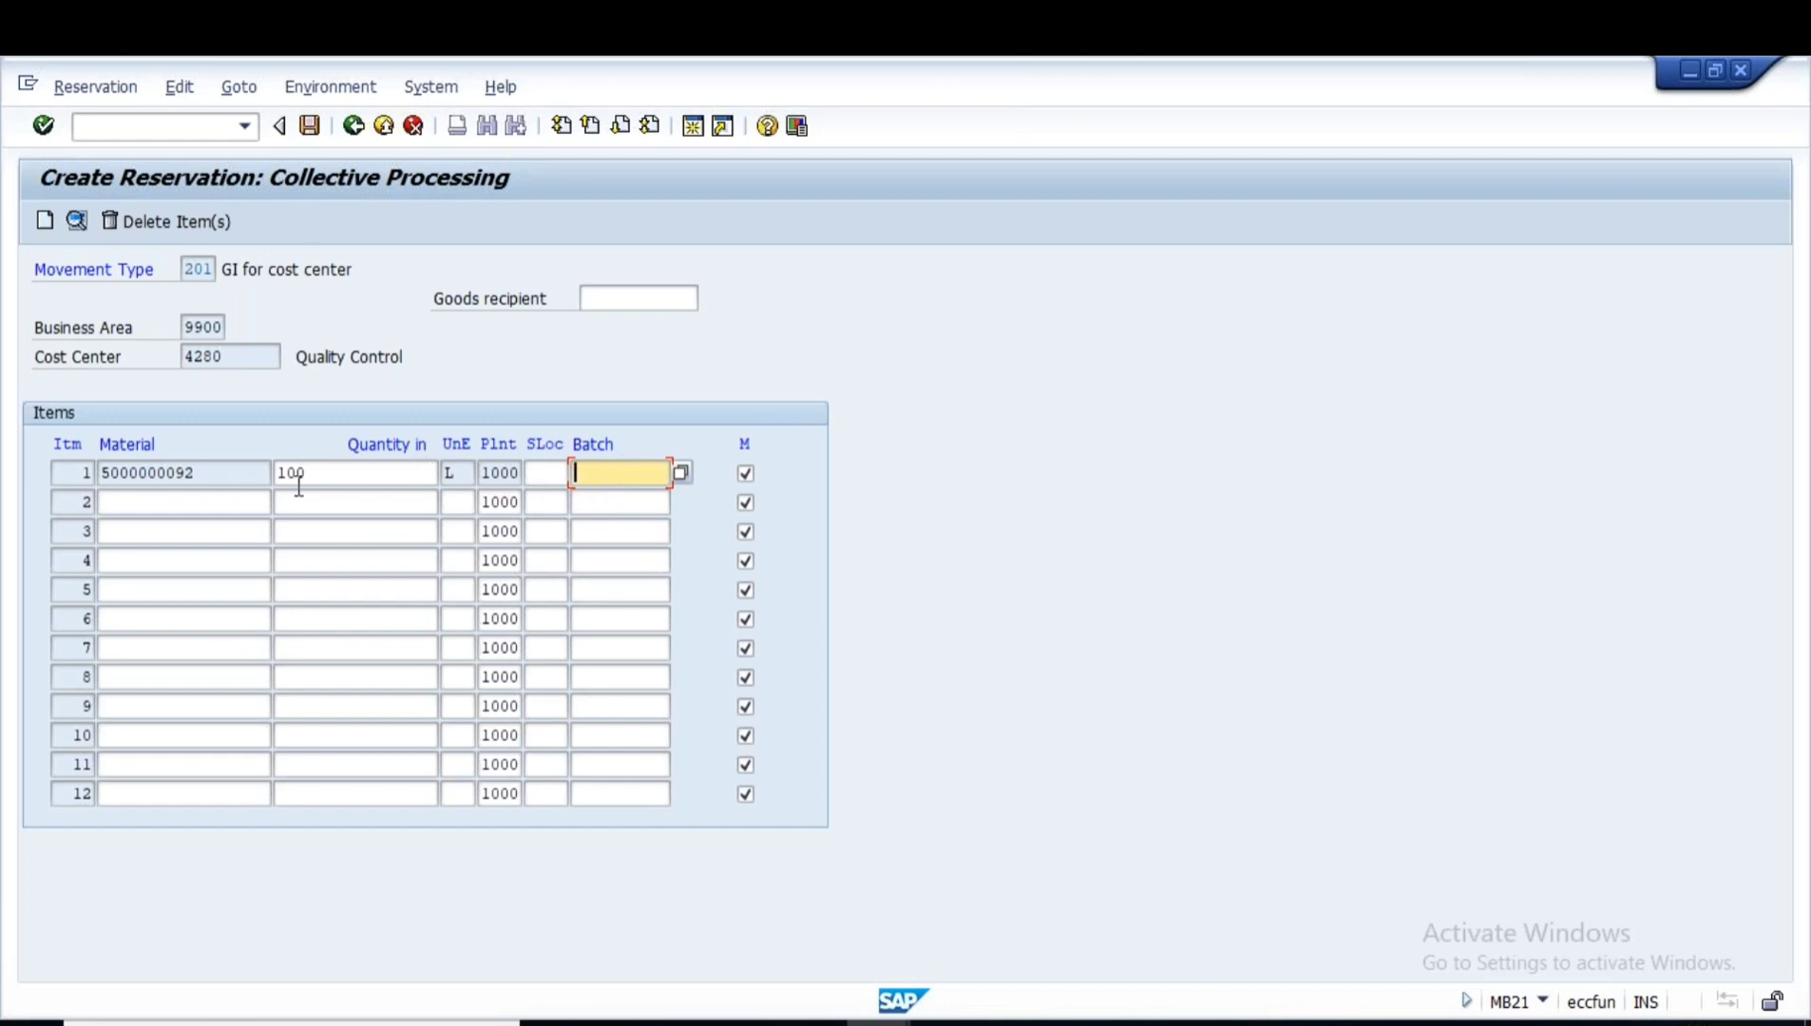
- Post the reservation and open it in Change Reservation
left_click(308, 128)
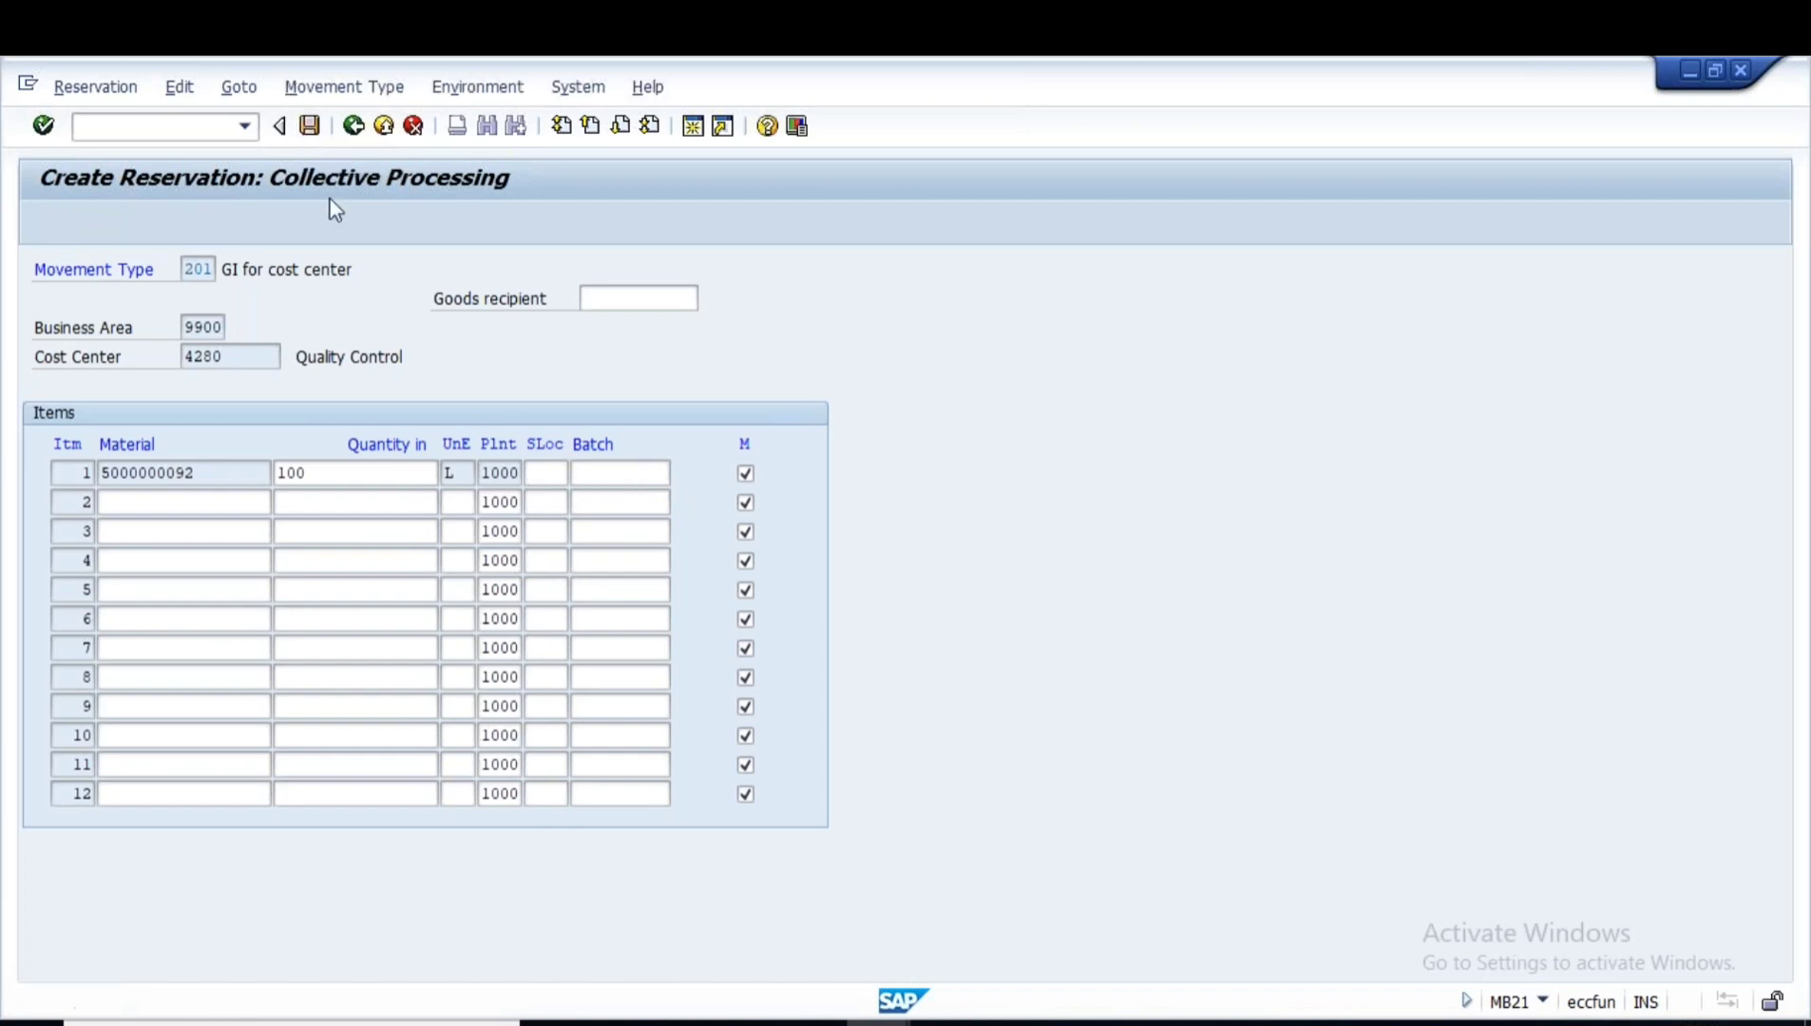
left_click(93, 86)
left_click(116, 180)
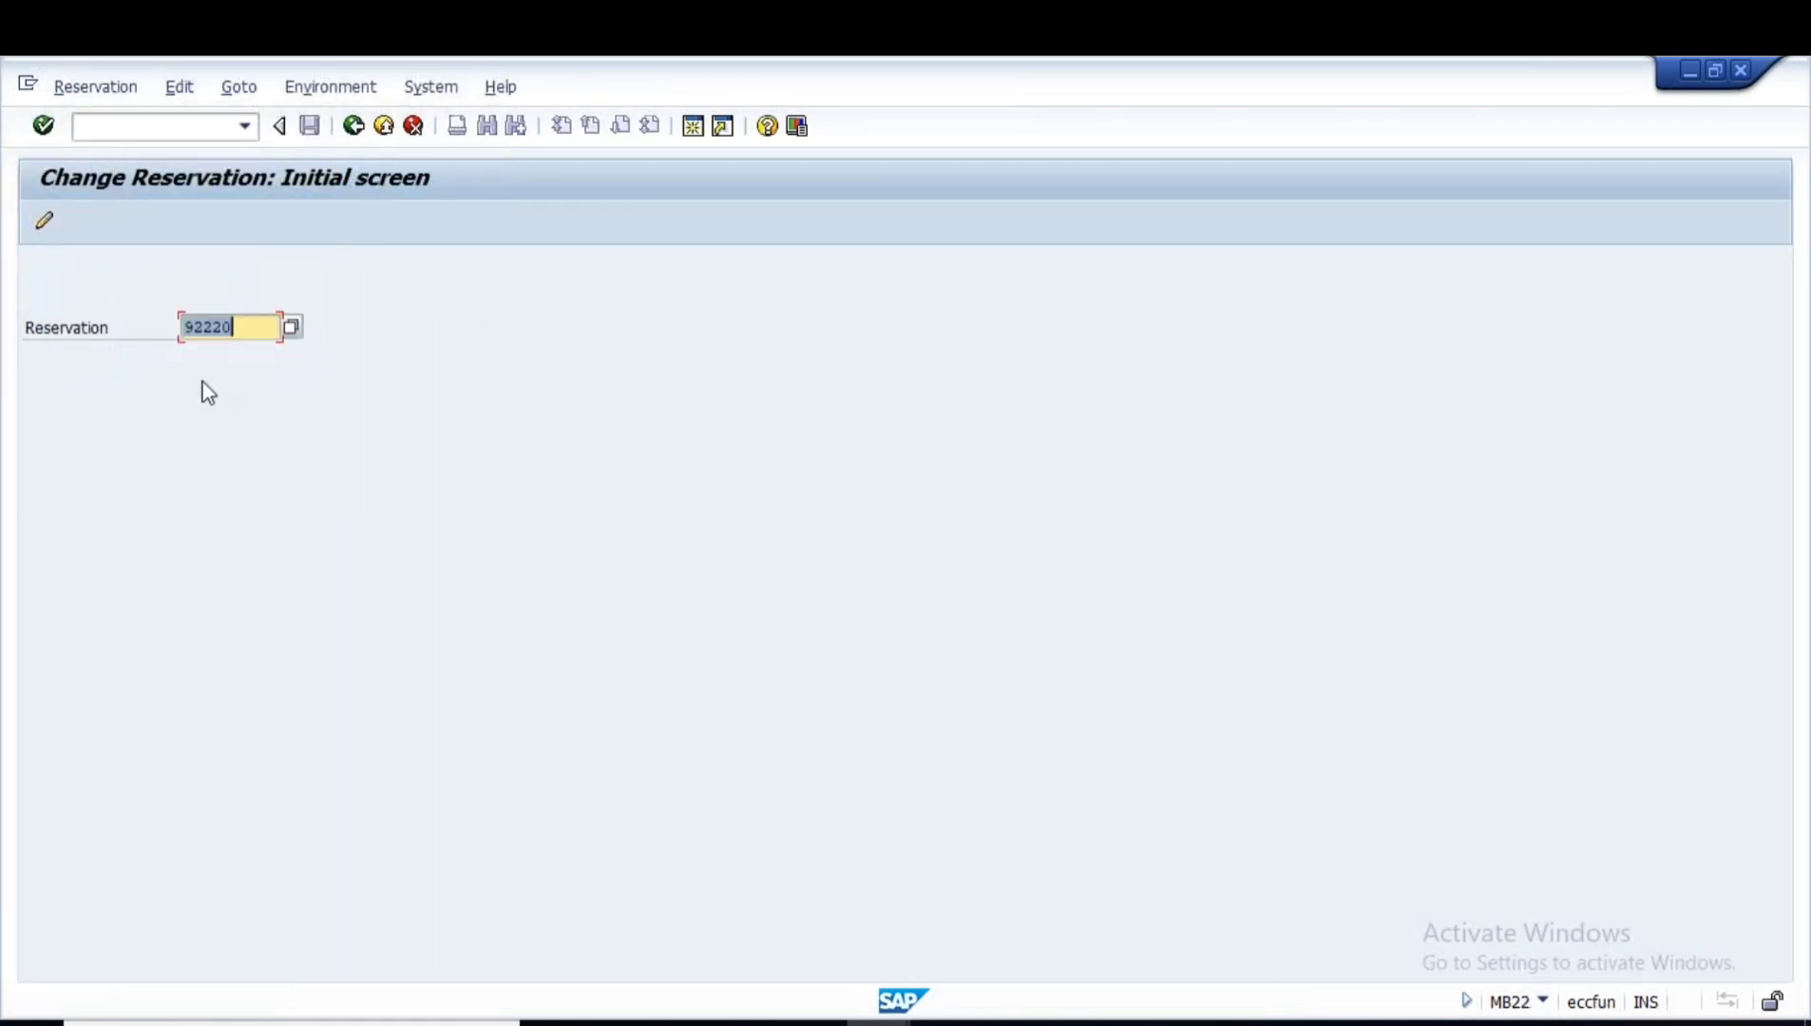
- Select reservation number 92220 and switch to the stock overview window
left_click_drag(244, 327, 115, 335)
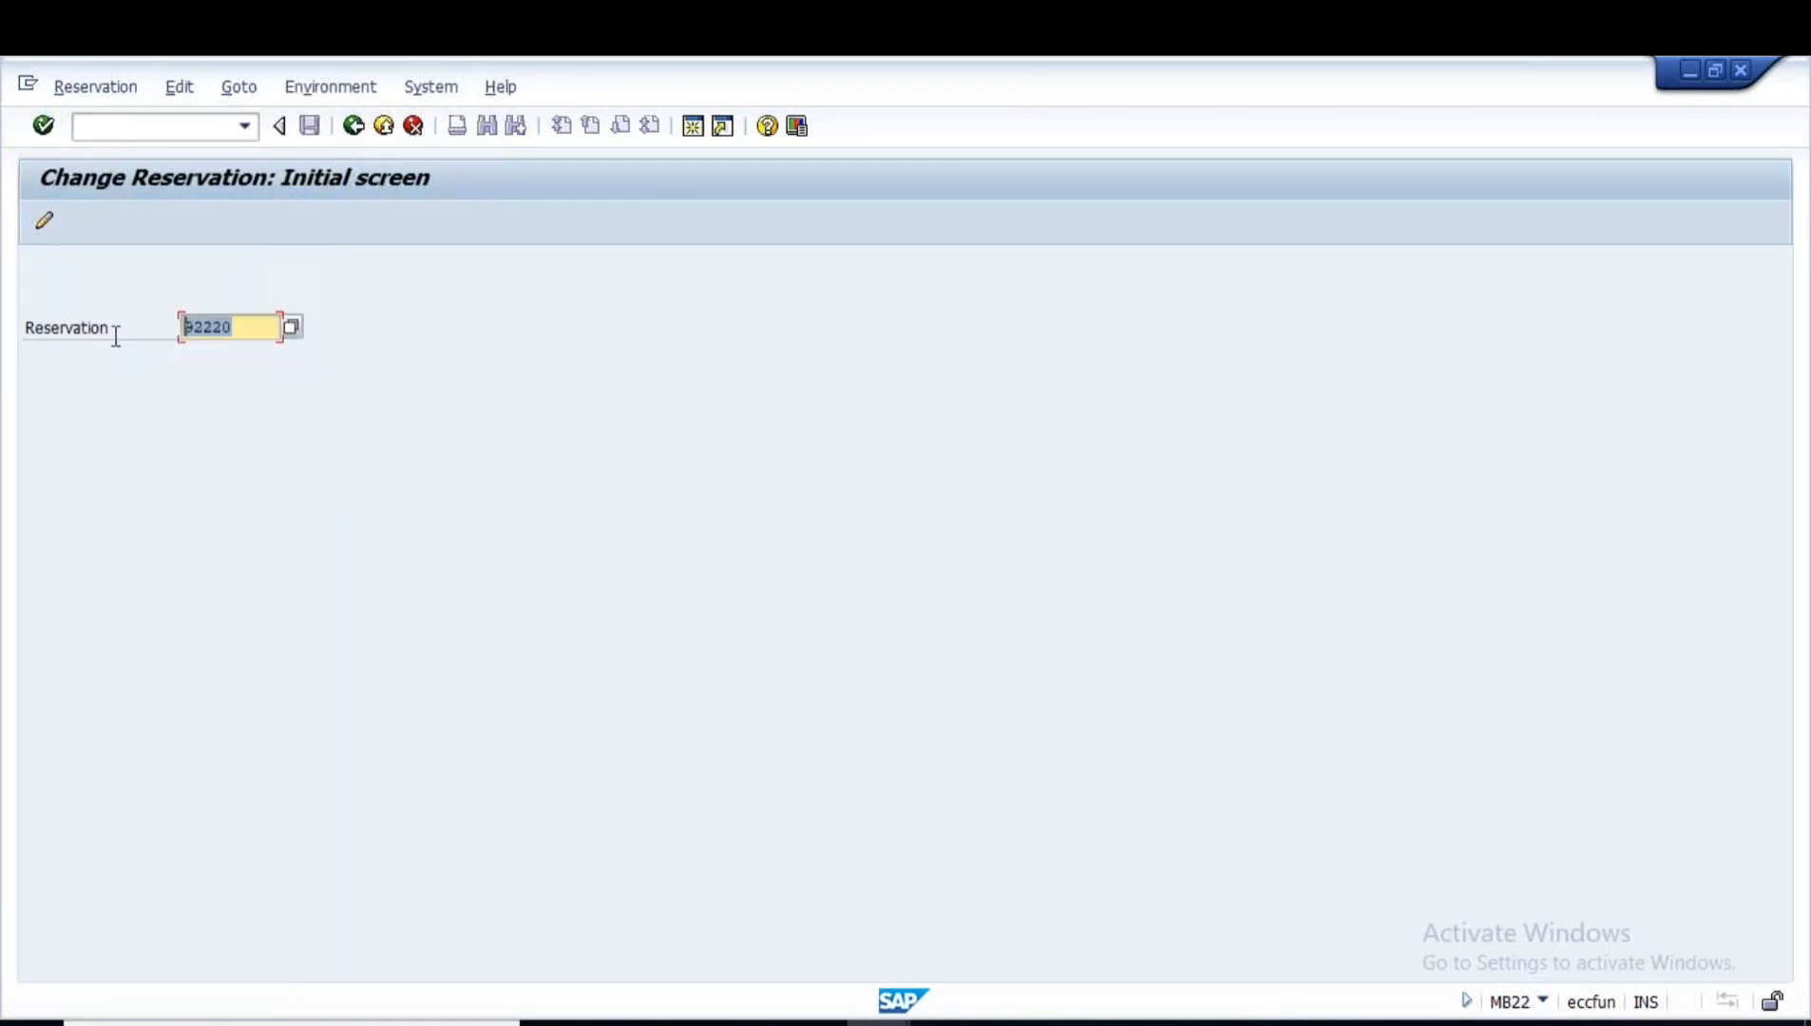
left_click(129, 463)
left_click(878, 1023)
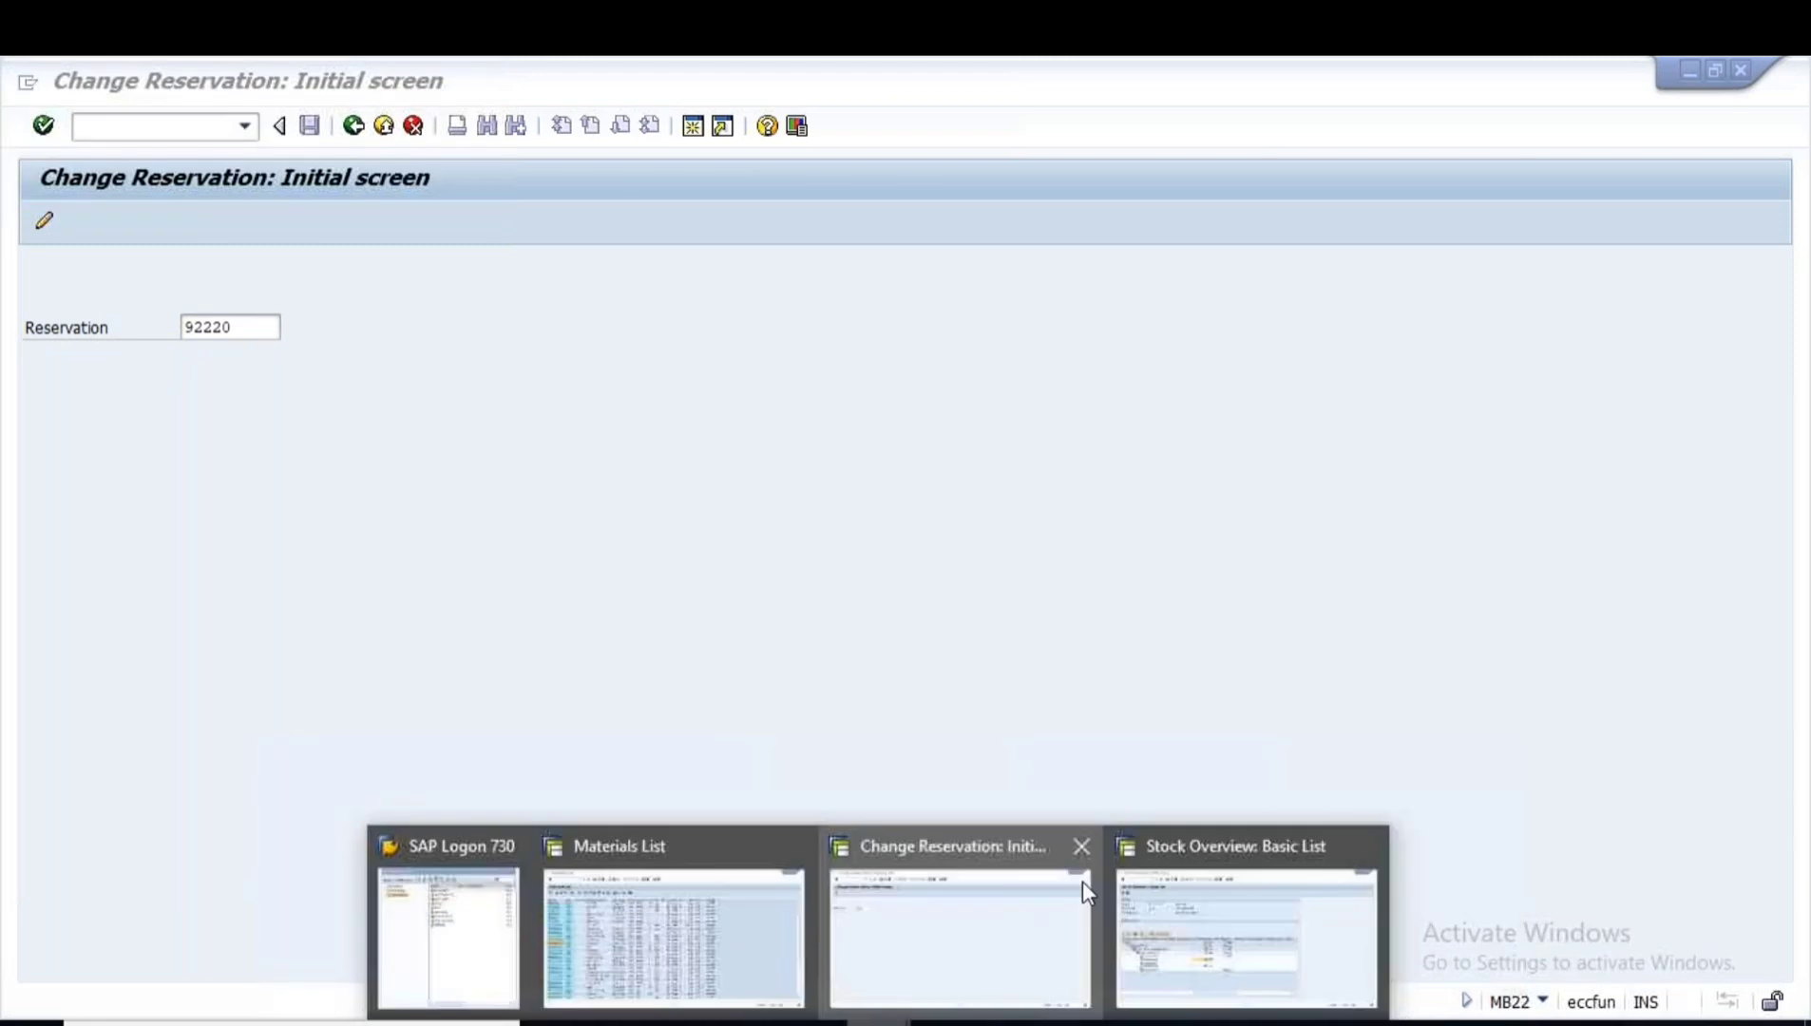
left_click(1139, 881)
- Start MIGO in a new session as A07 Goods Issue referencing R09 Reservation
left_click(697, 129)
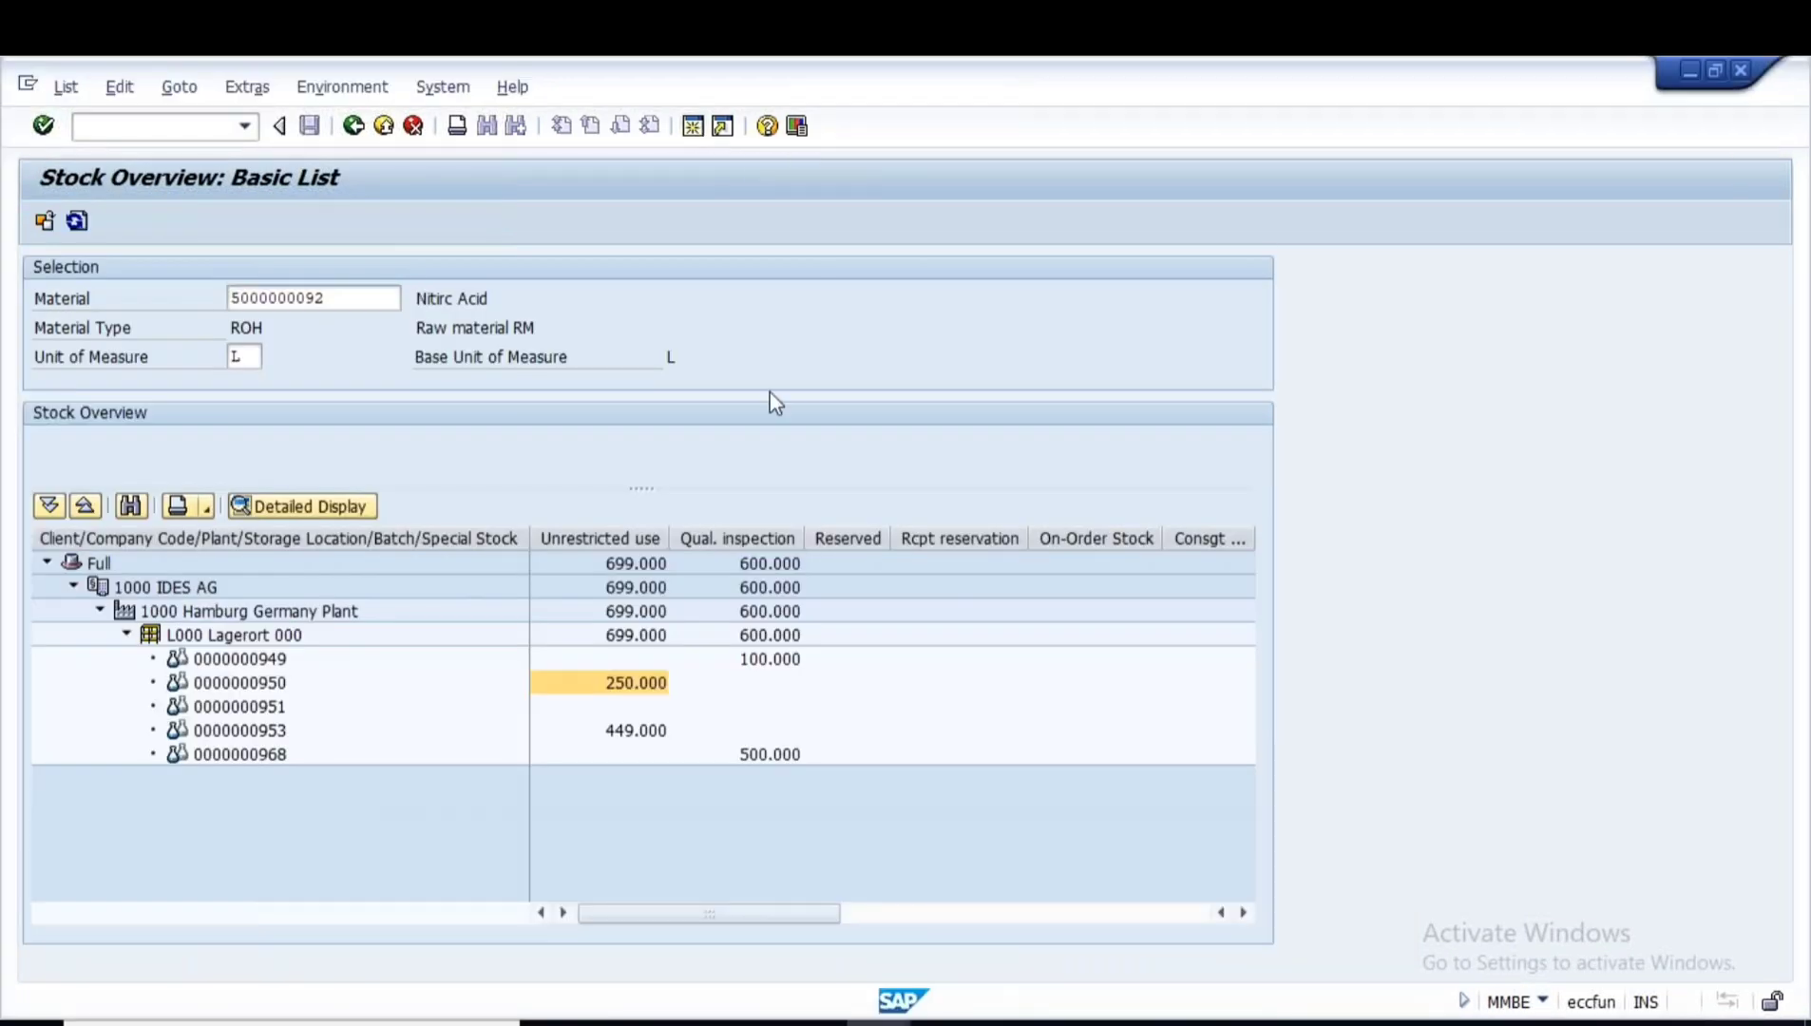
type("MIGO")
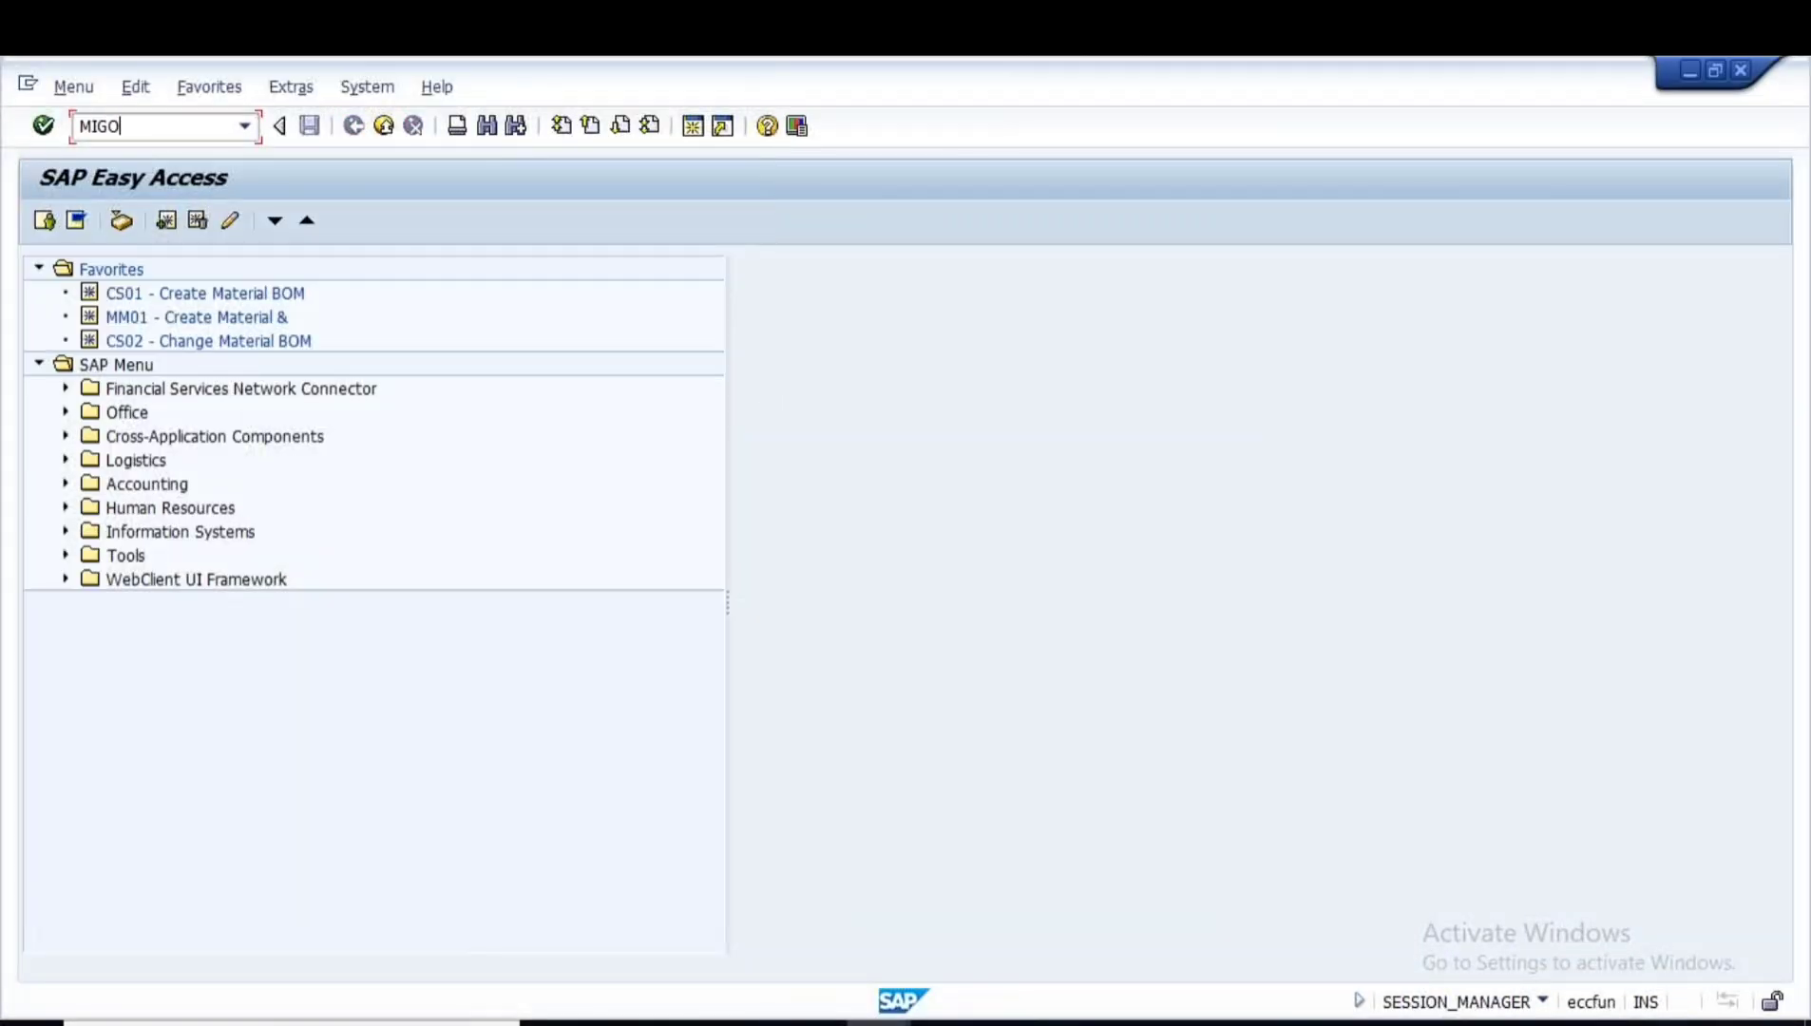
key("Return")
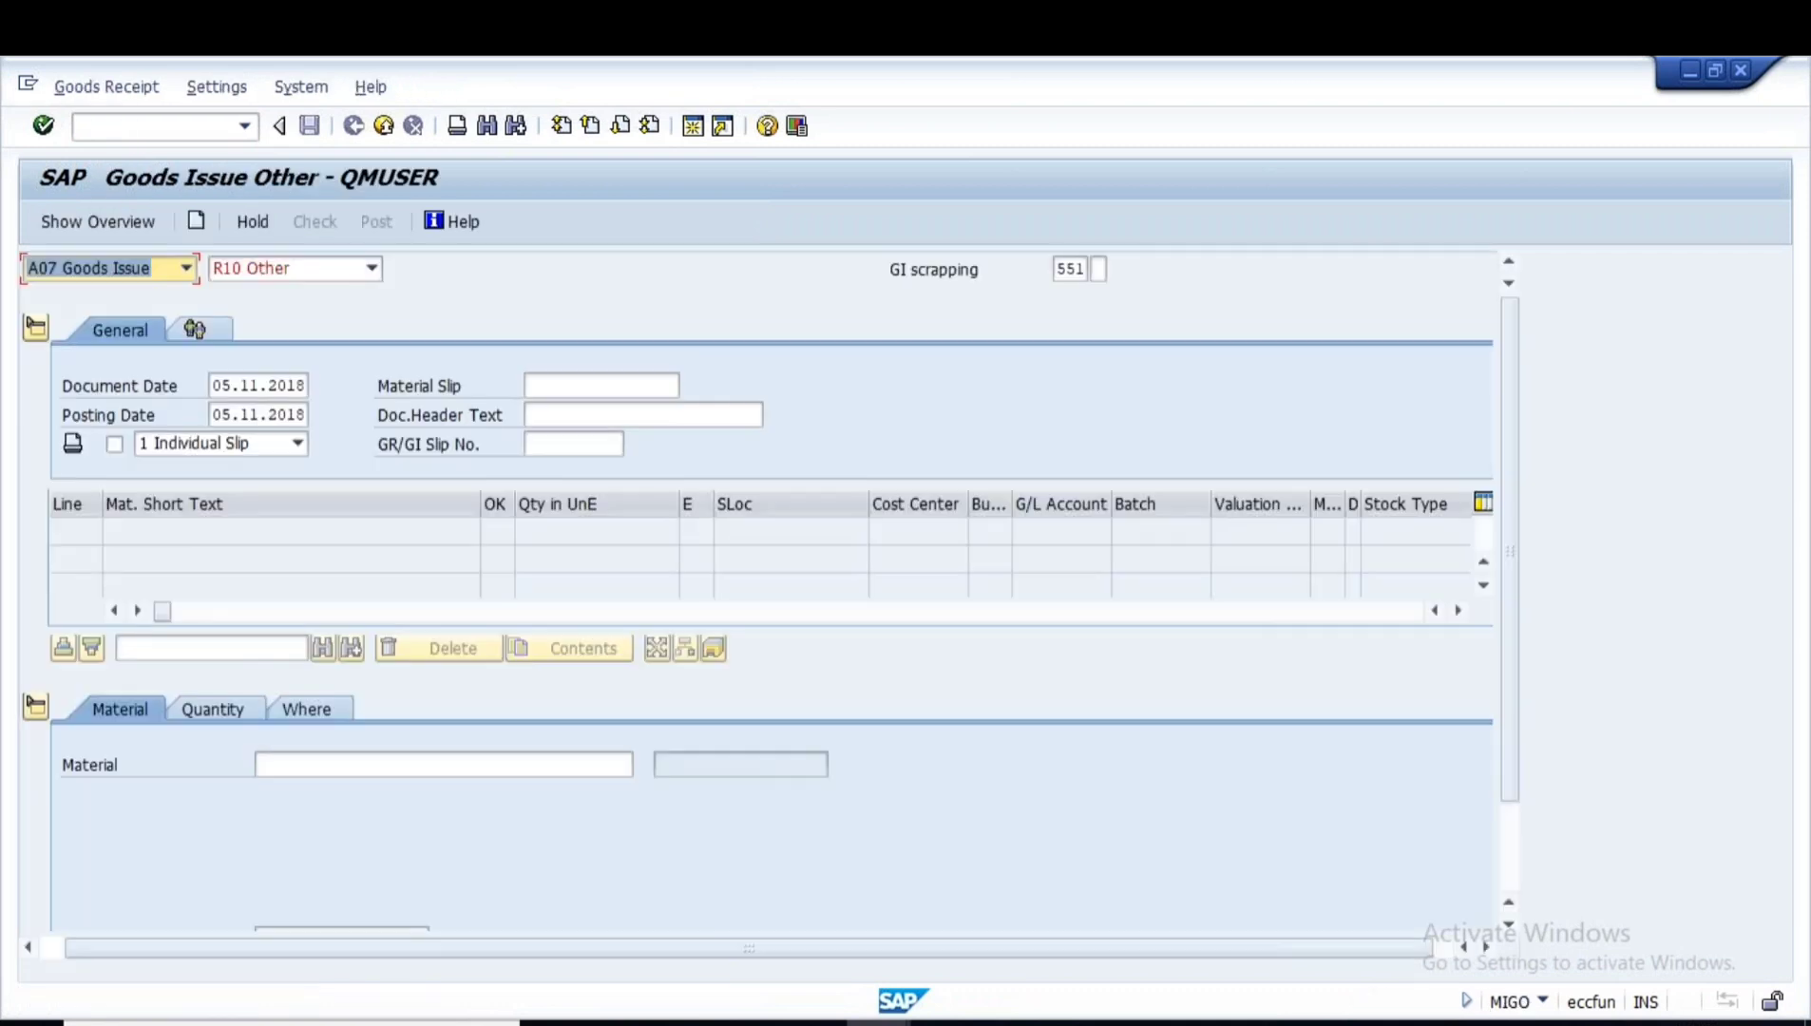
left_click(184, 271)
left_click(94, 293)
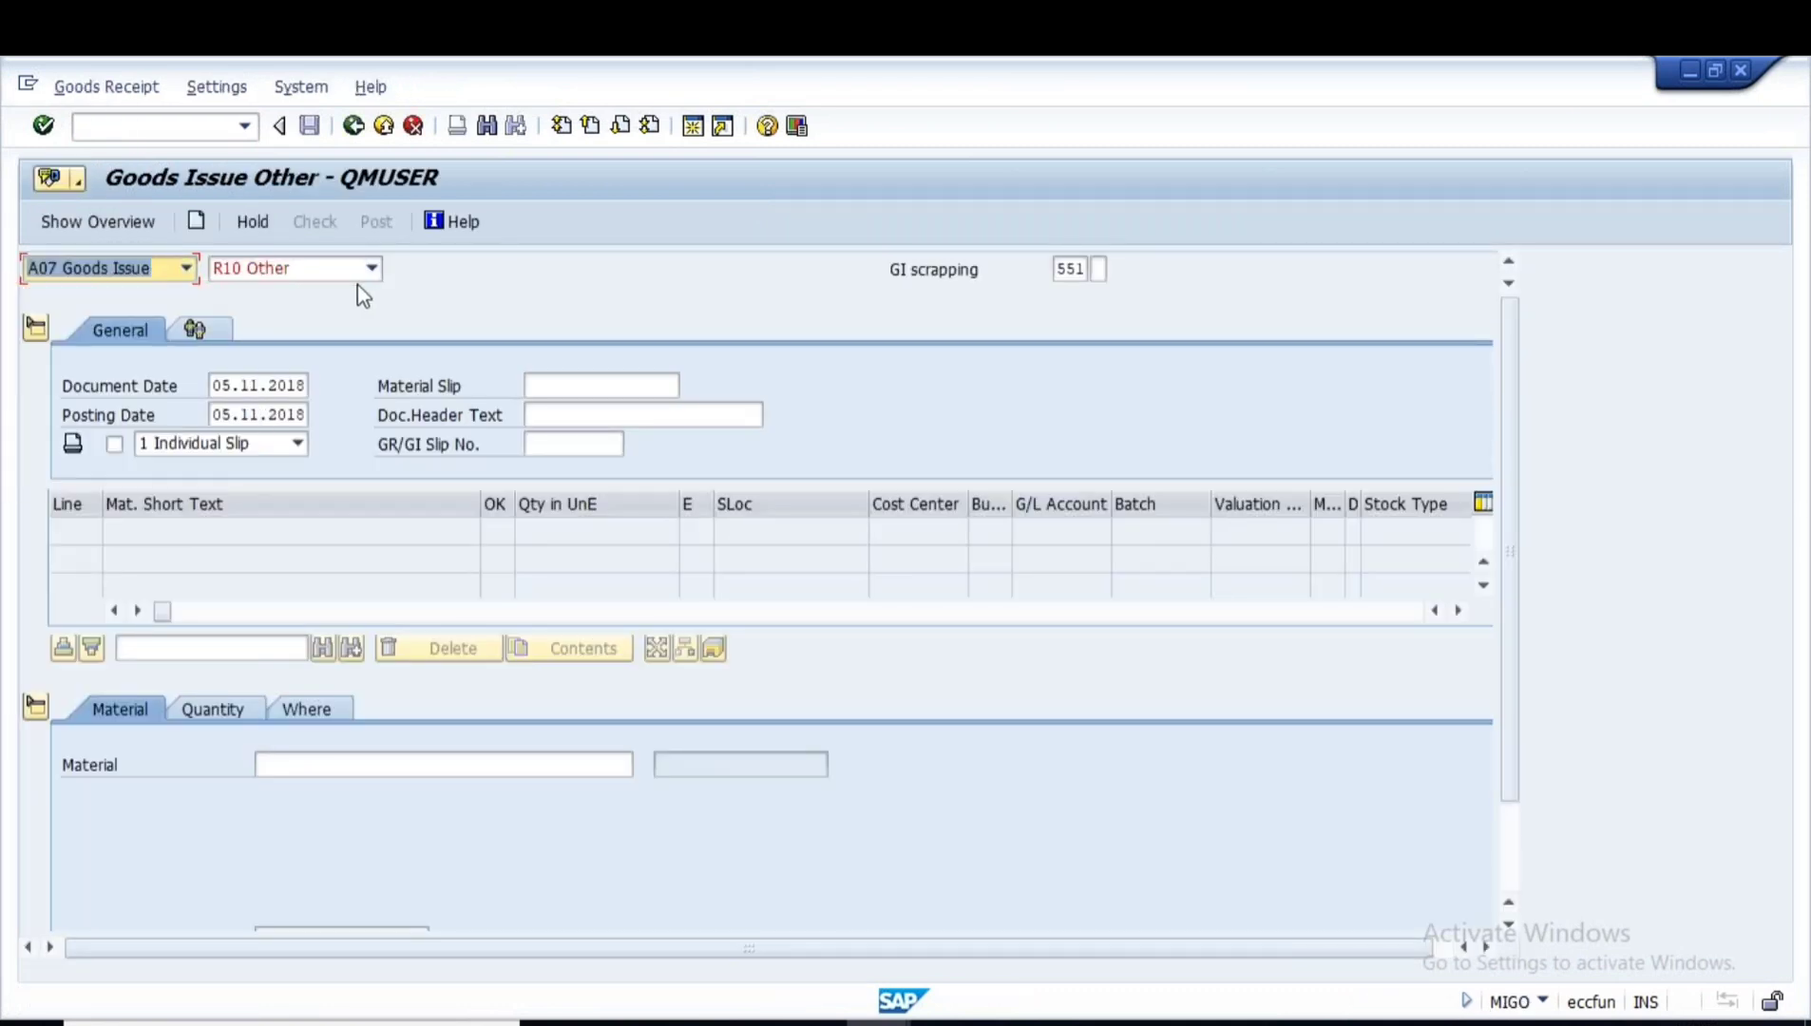
left_click(371, 268)
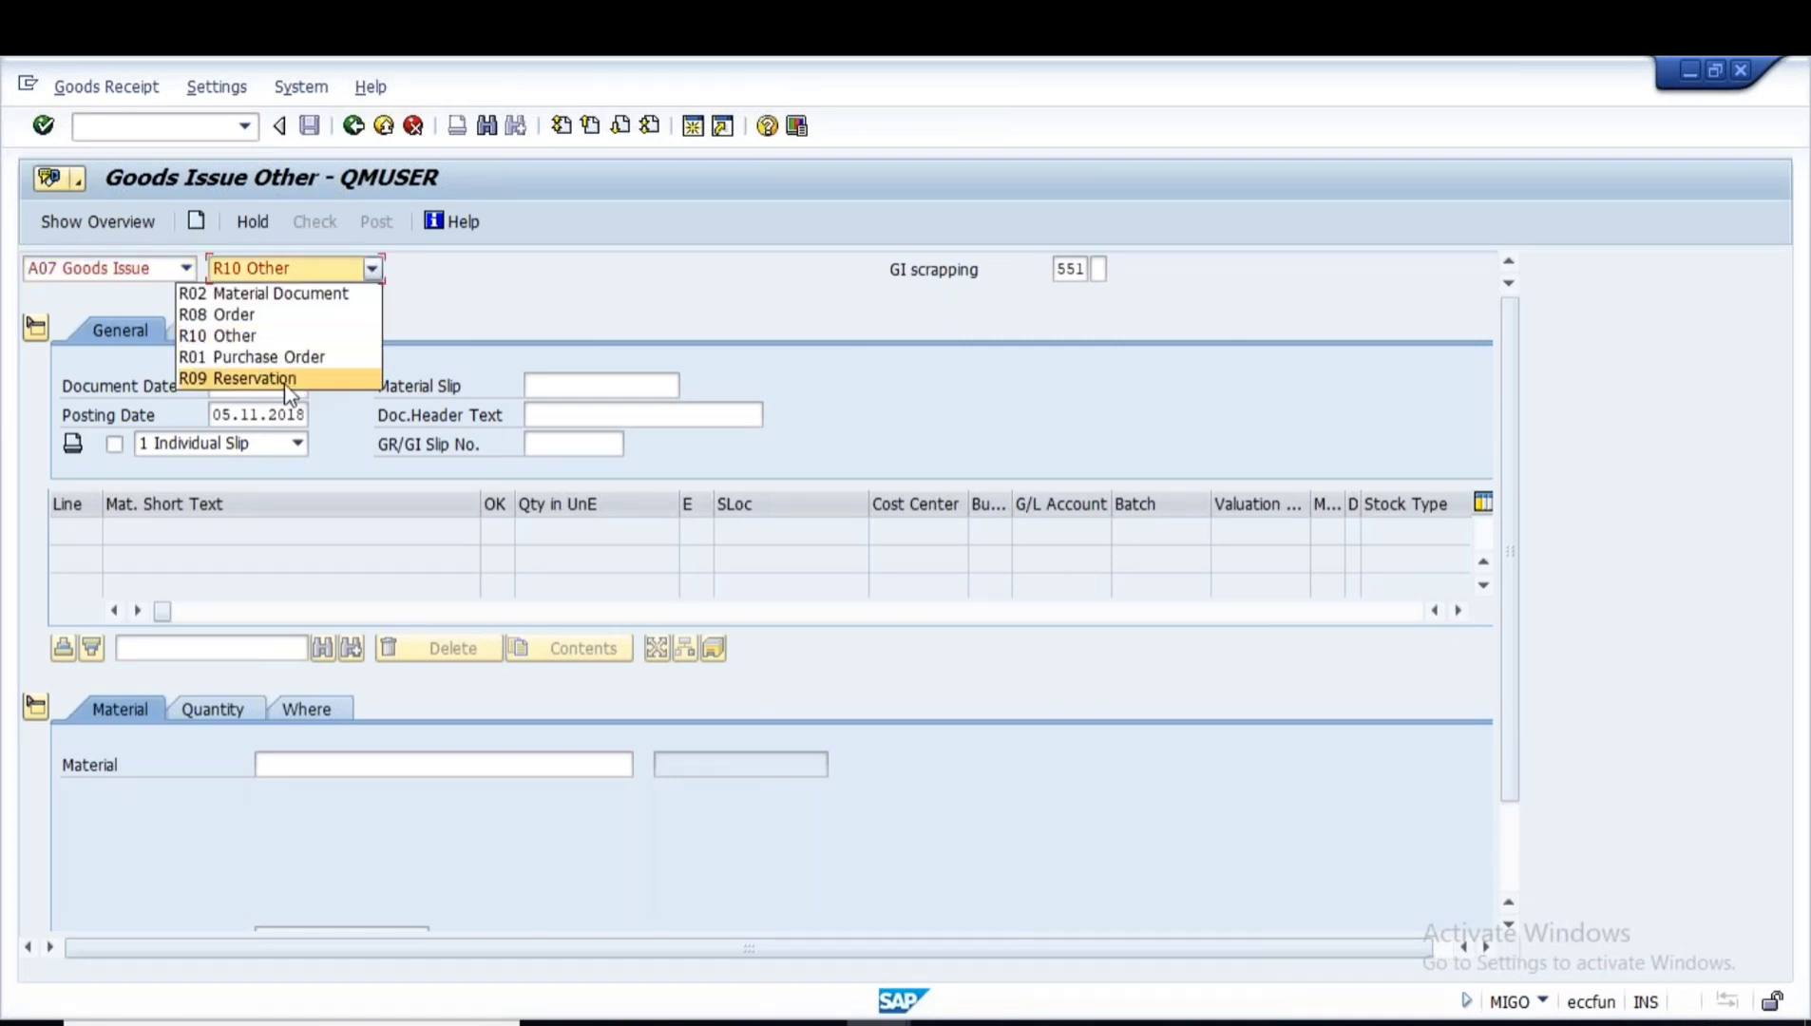
left_click(292, 380)
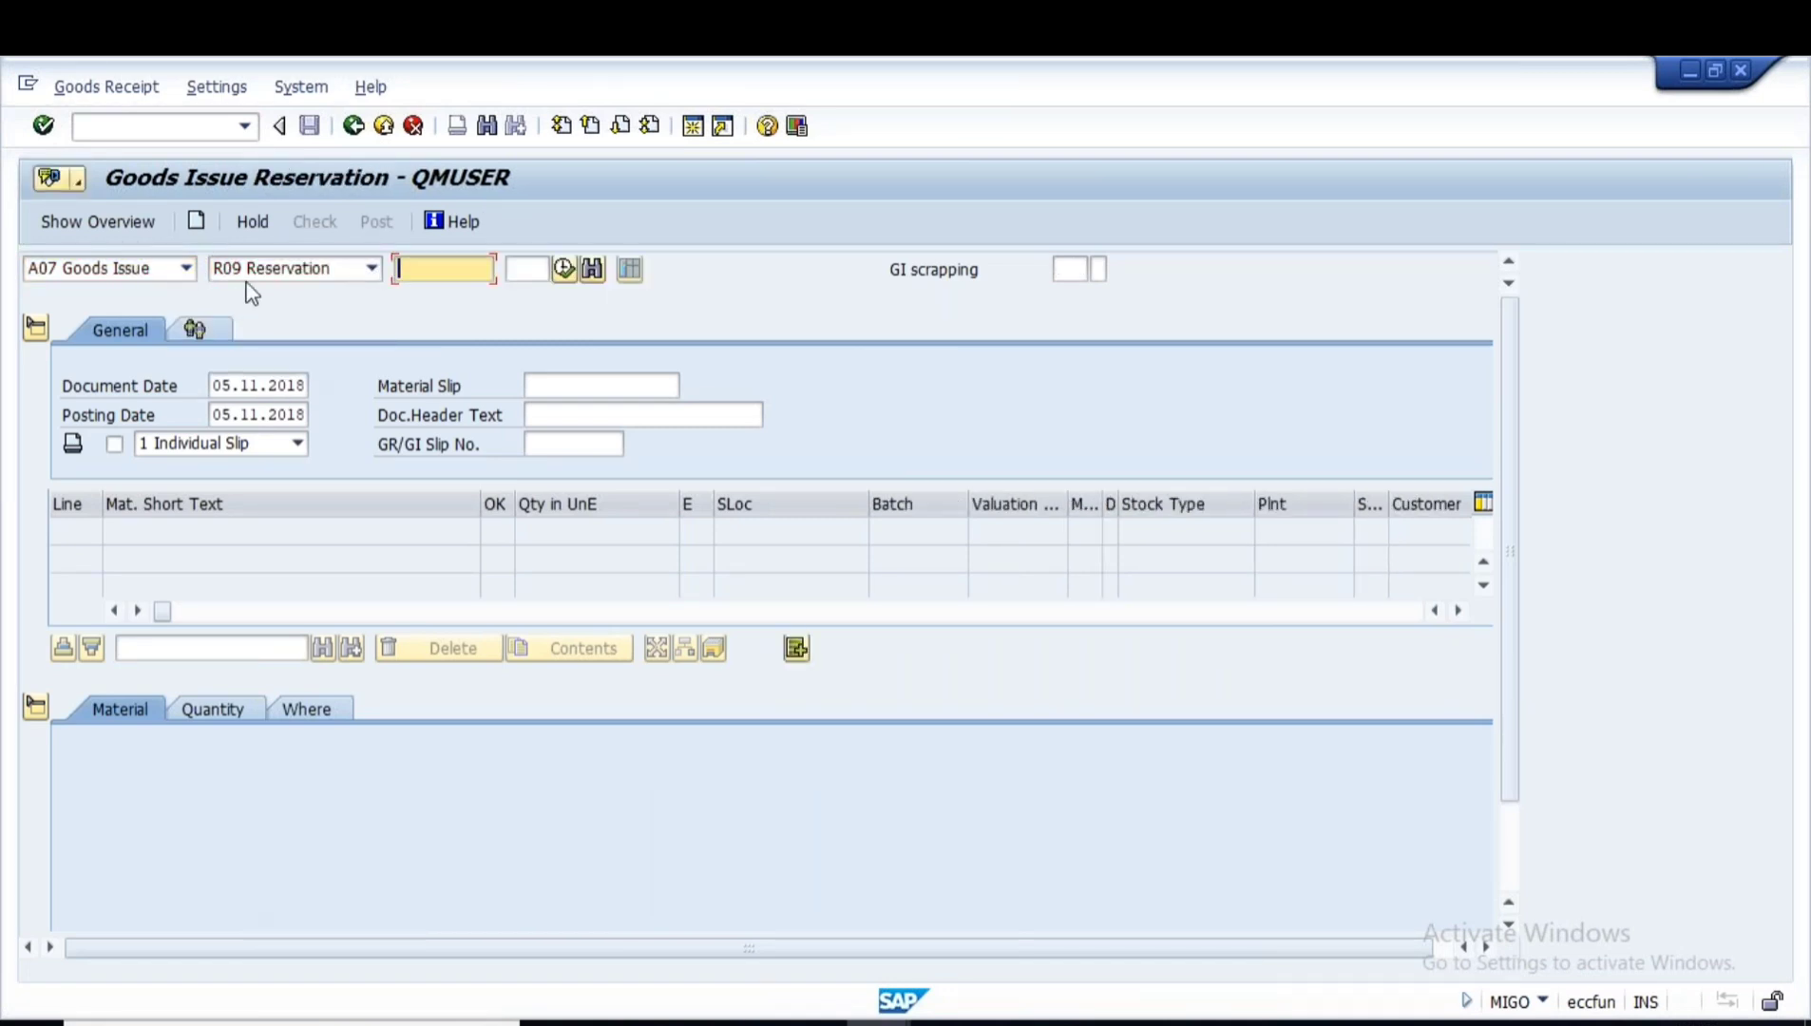
- Load reservation 92220 and review the item's quantity and issuing location
type("92220")
key("Return")
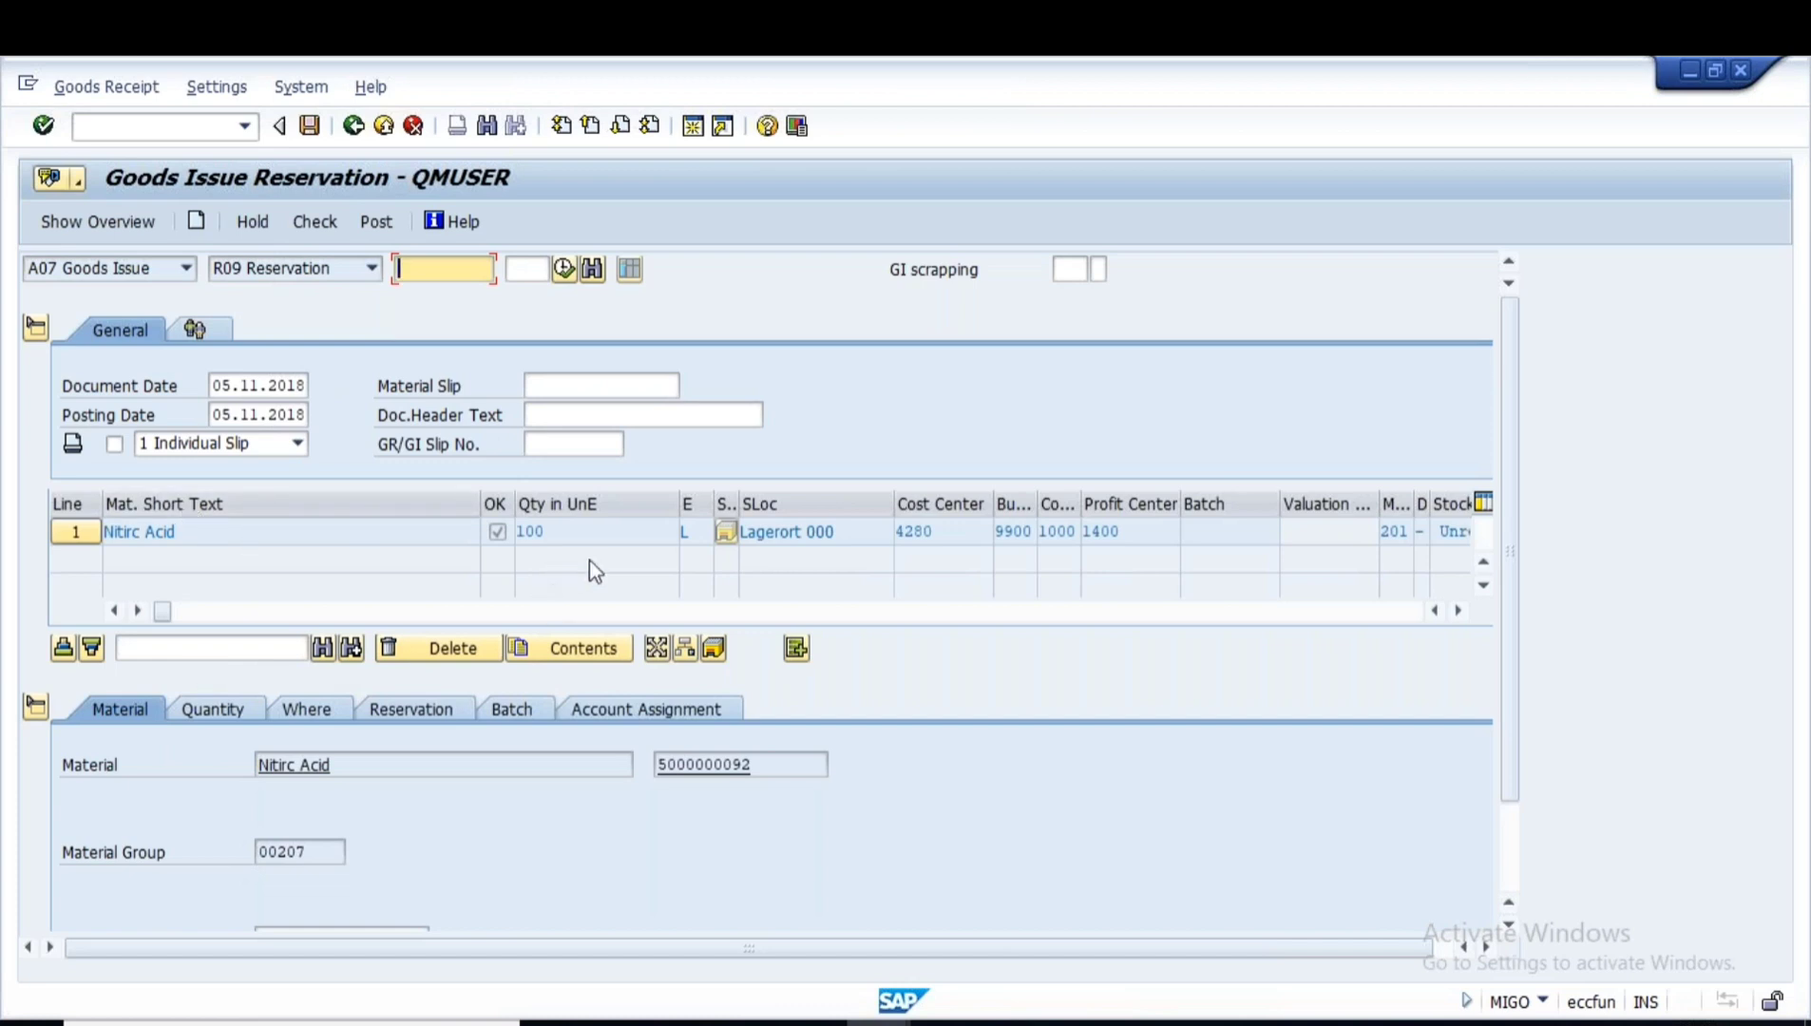
left_click(236, 719)
left_click(305, 708)
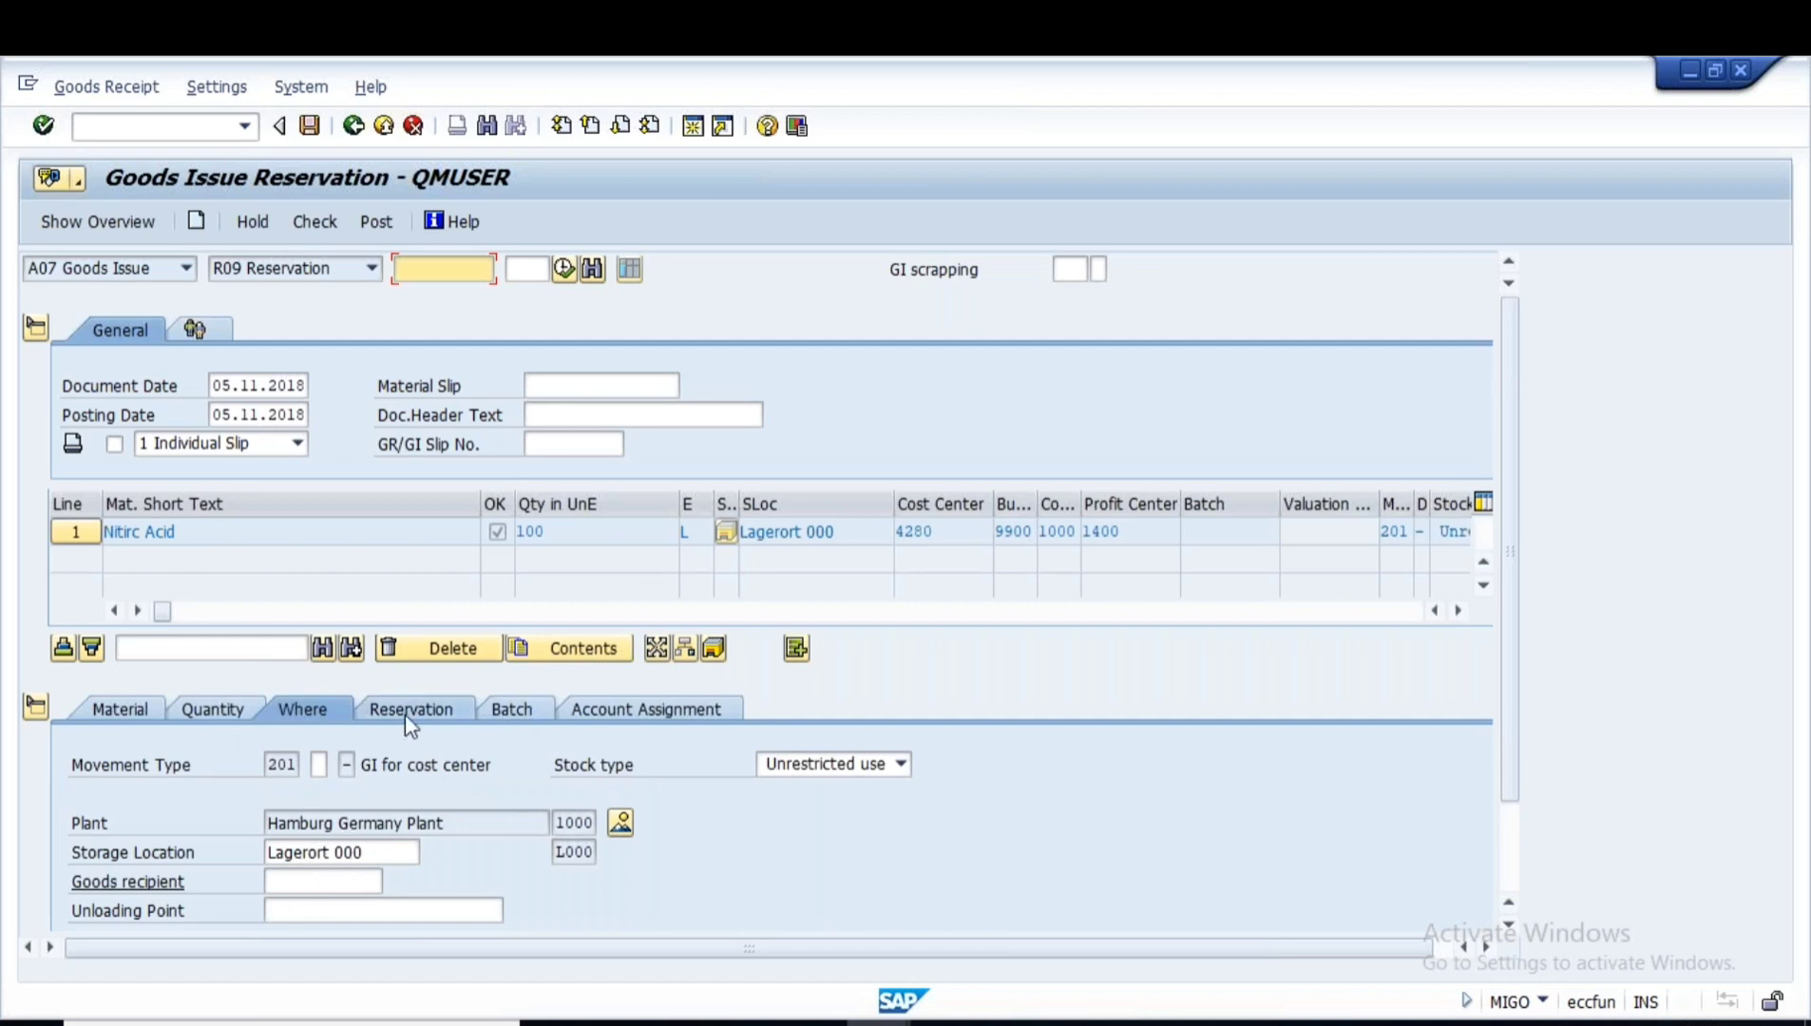
left_click(514, 719)
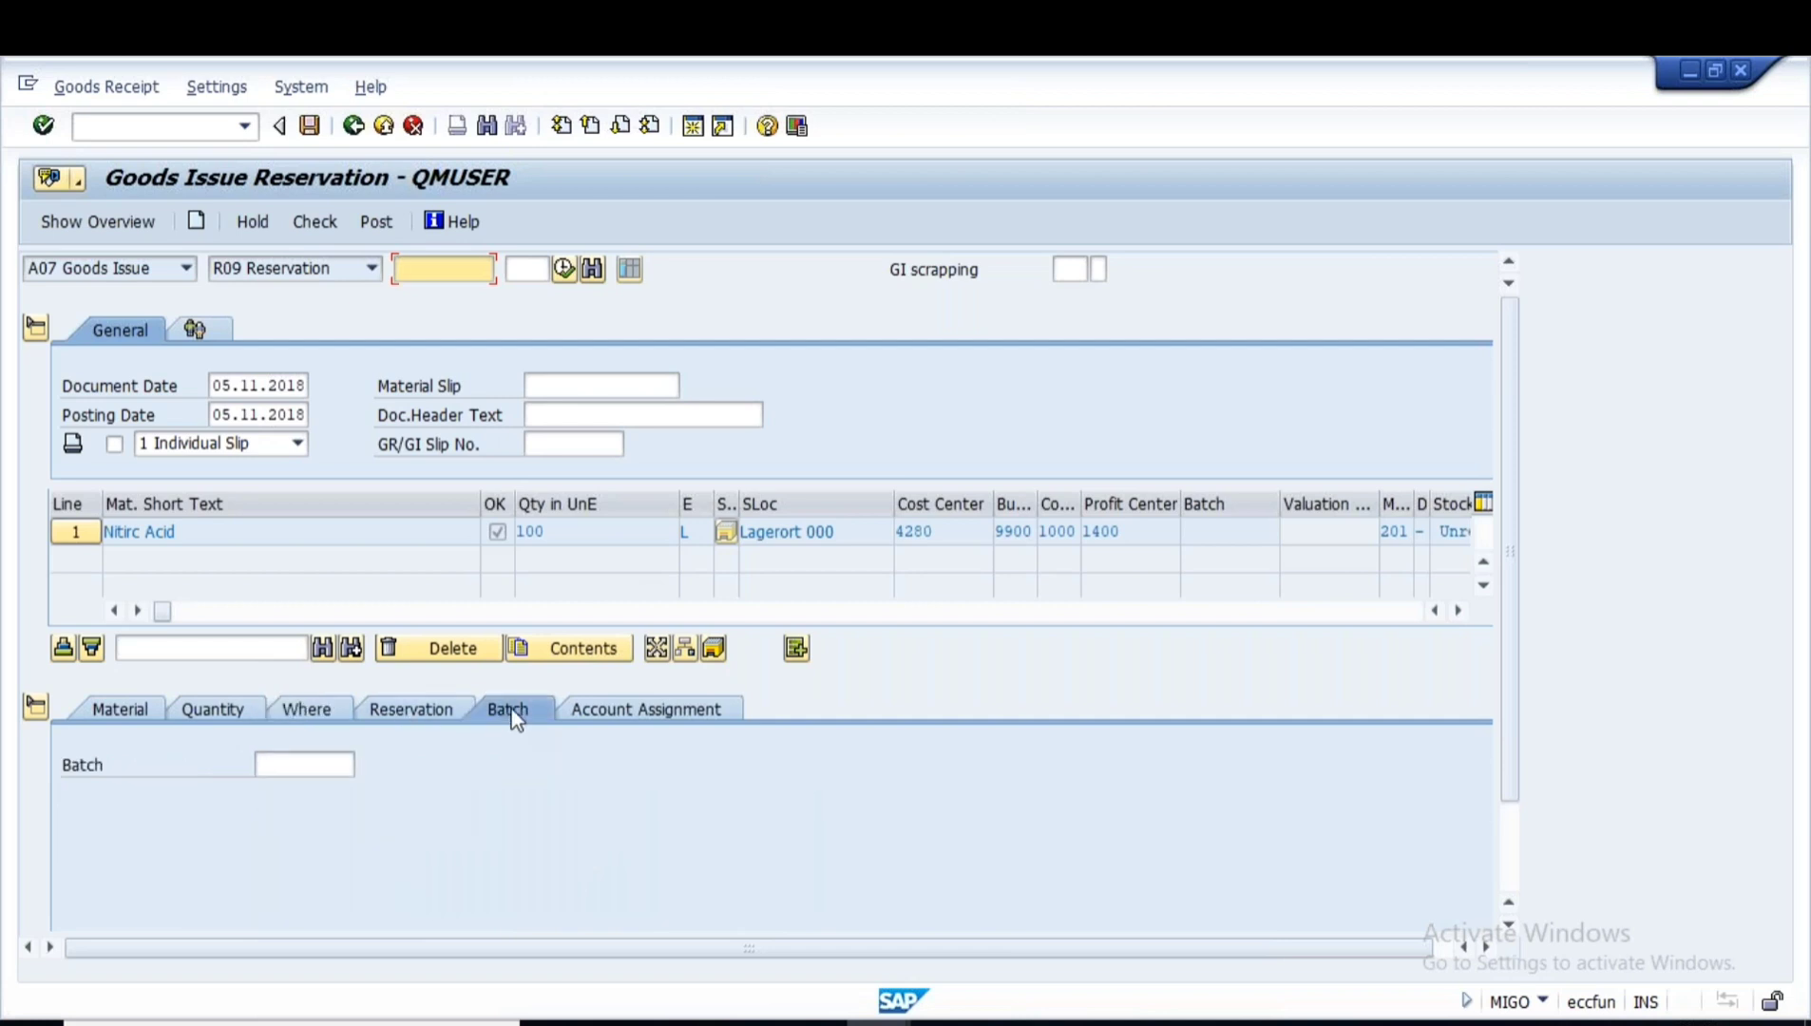
key("F4")
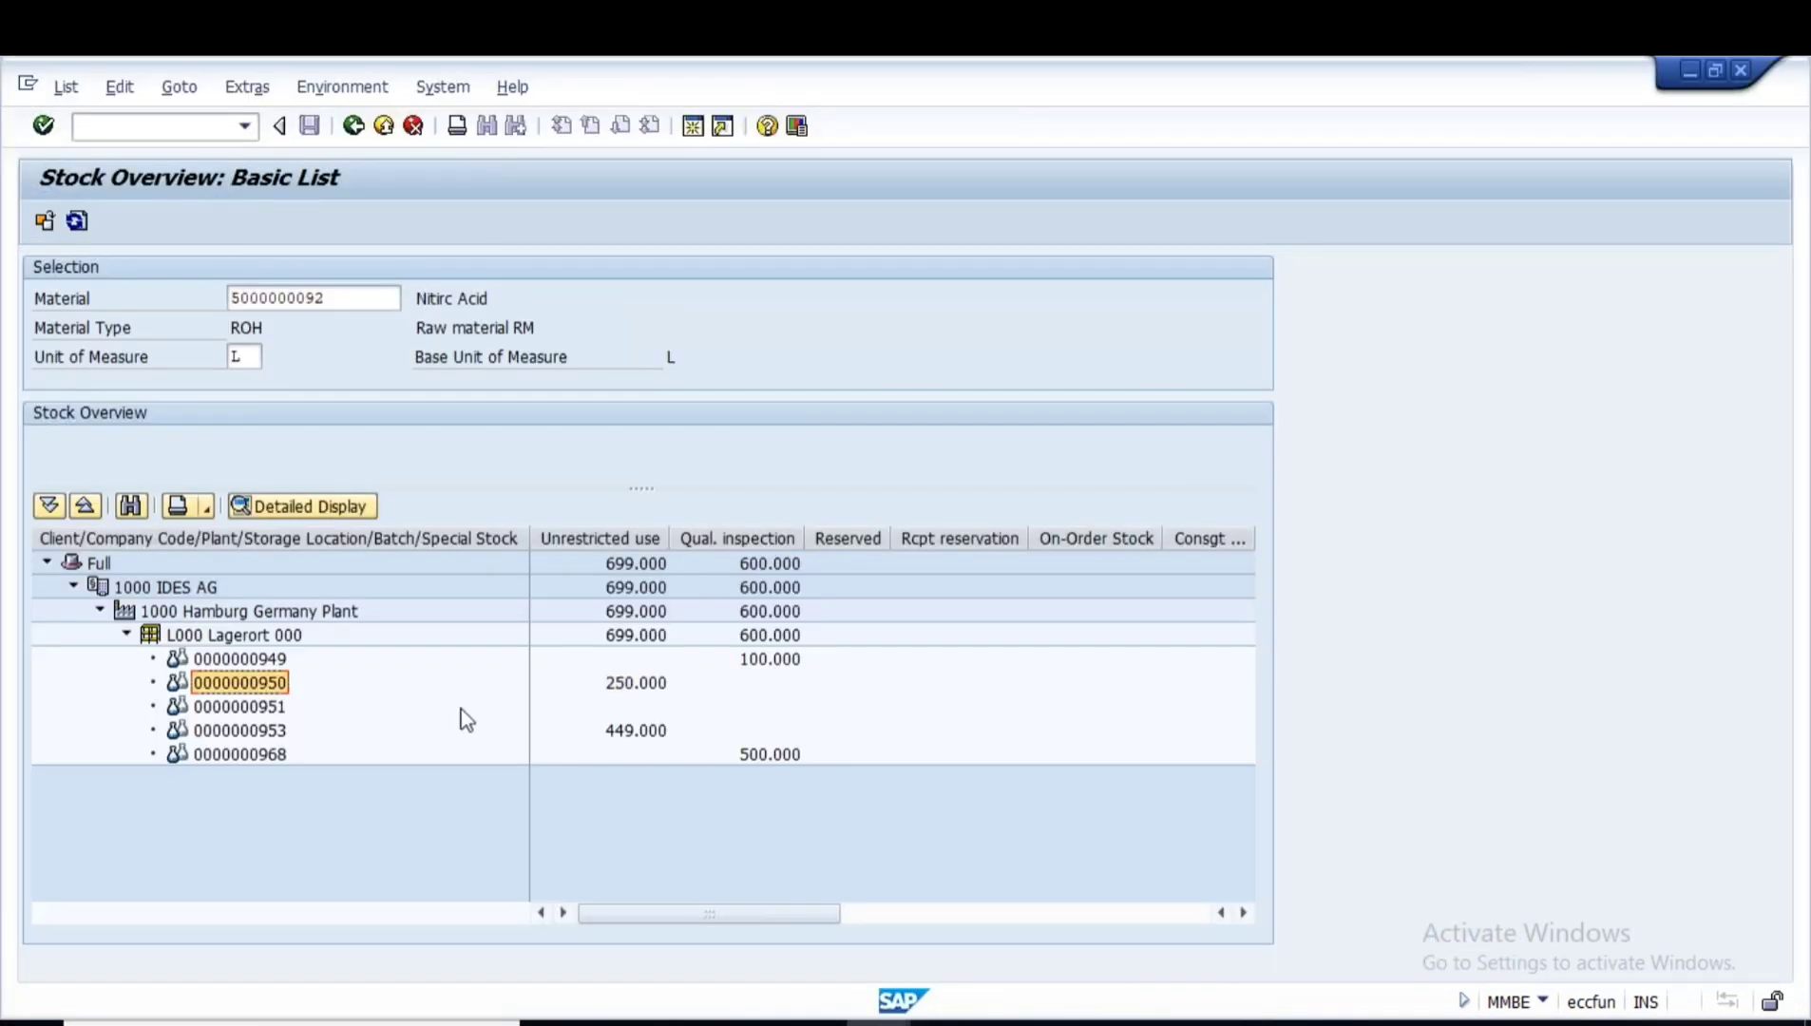
key("alt+Tab")
key("ctrl+v")
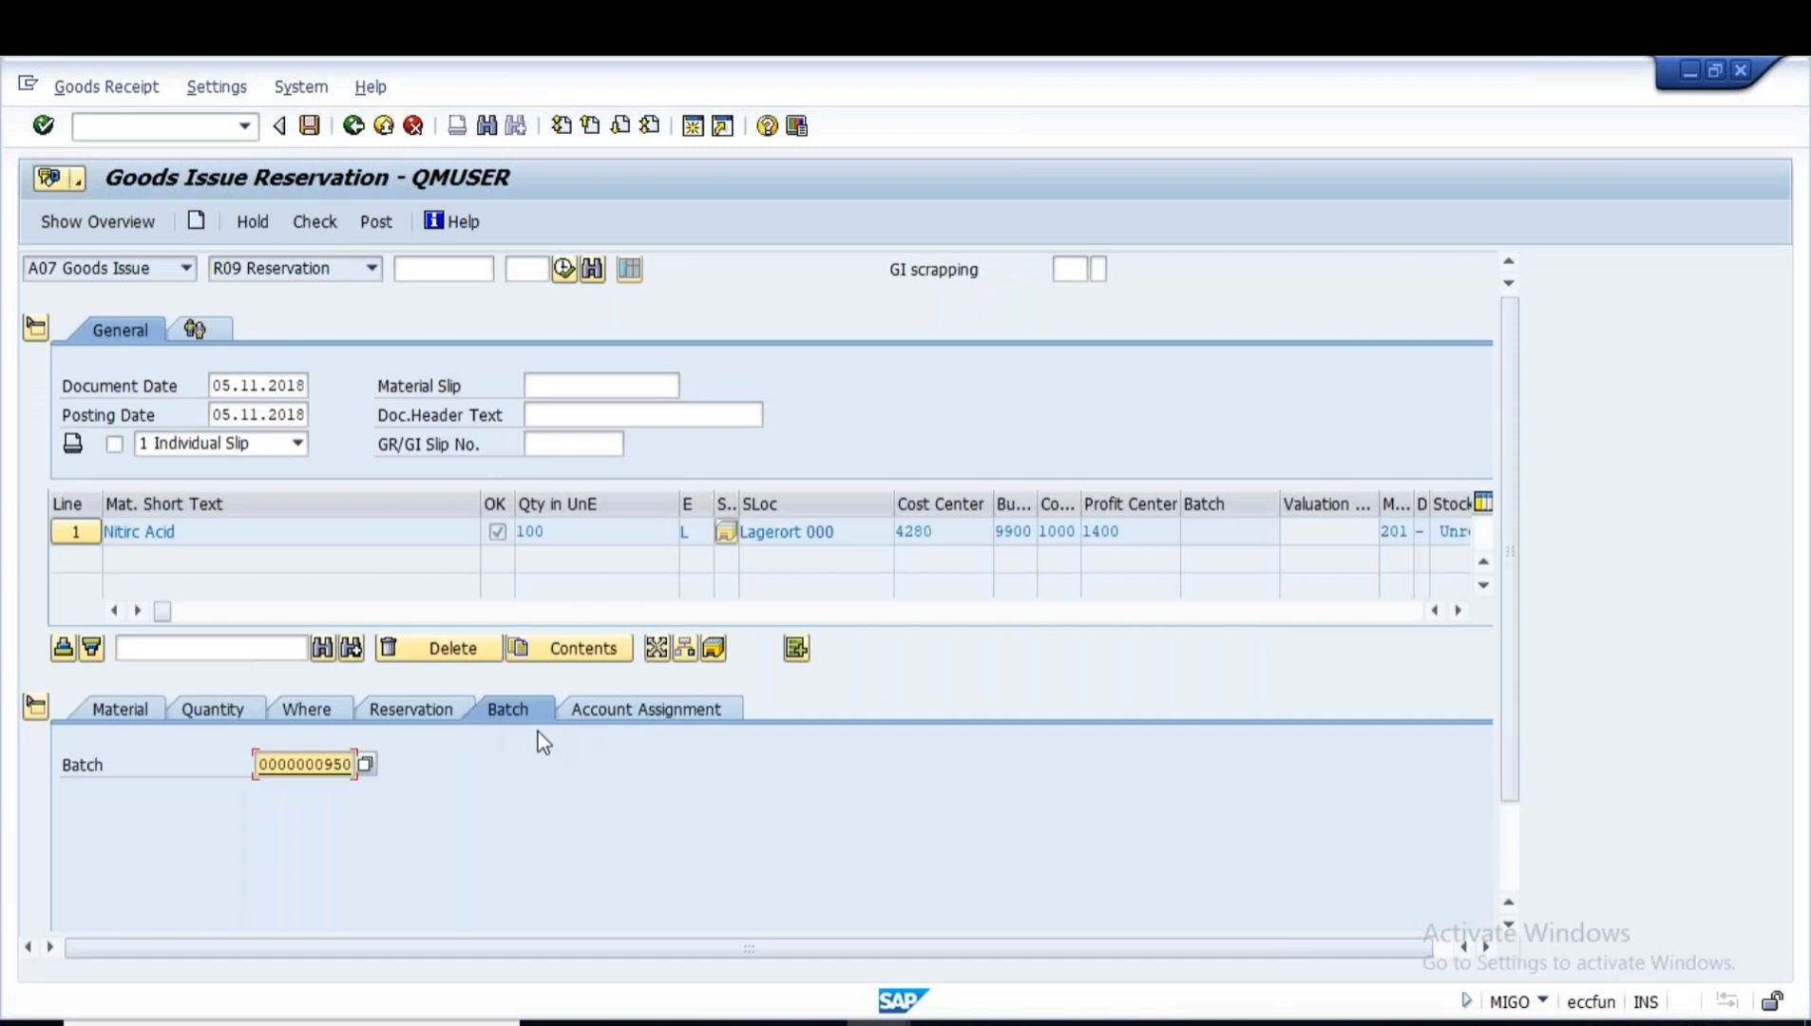
key("Return")
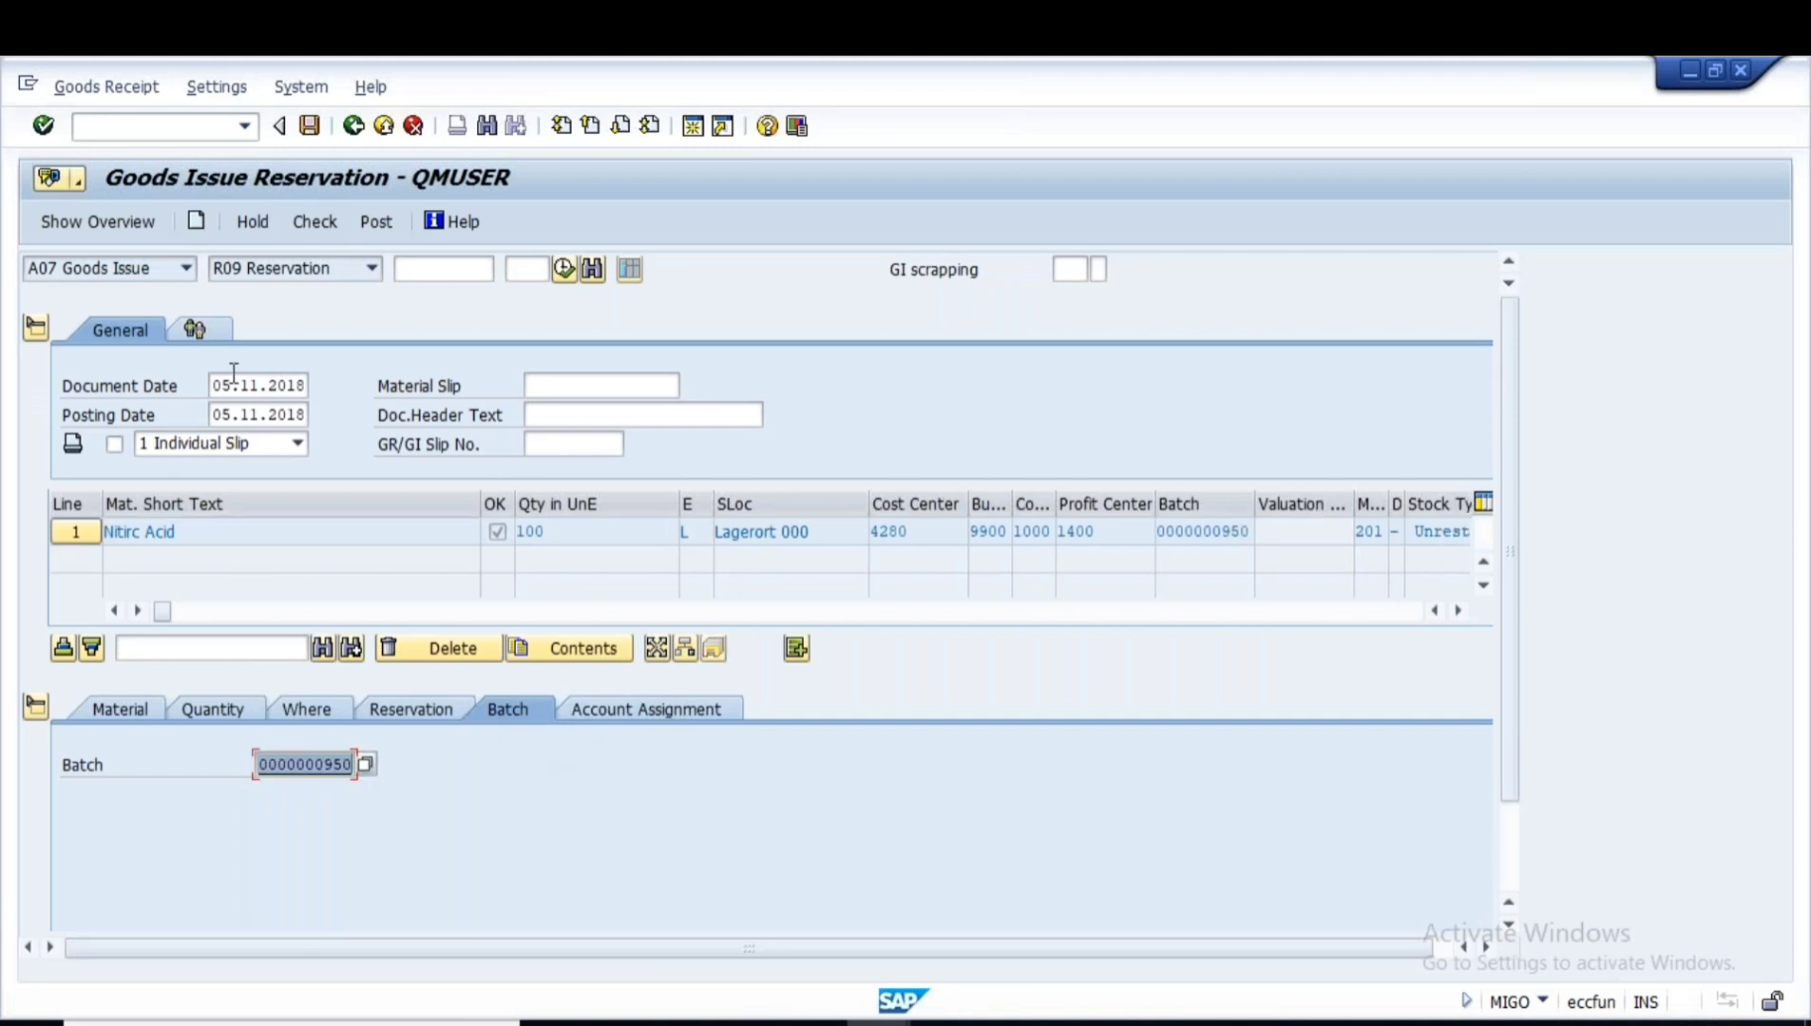
left_click(314, 224)
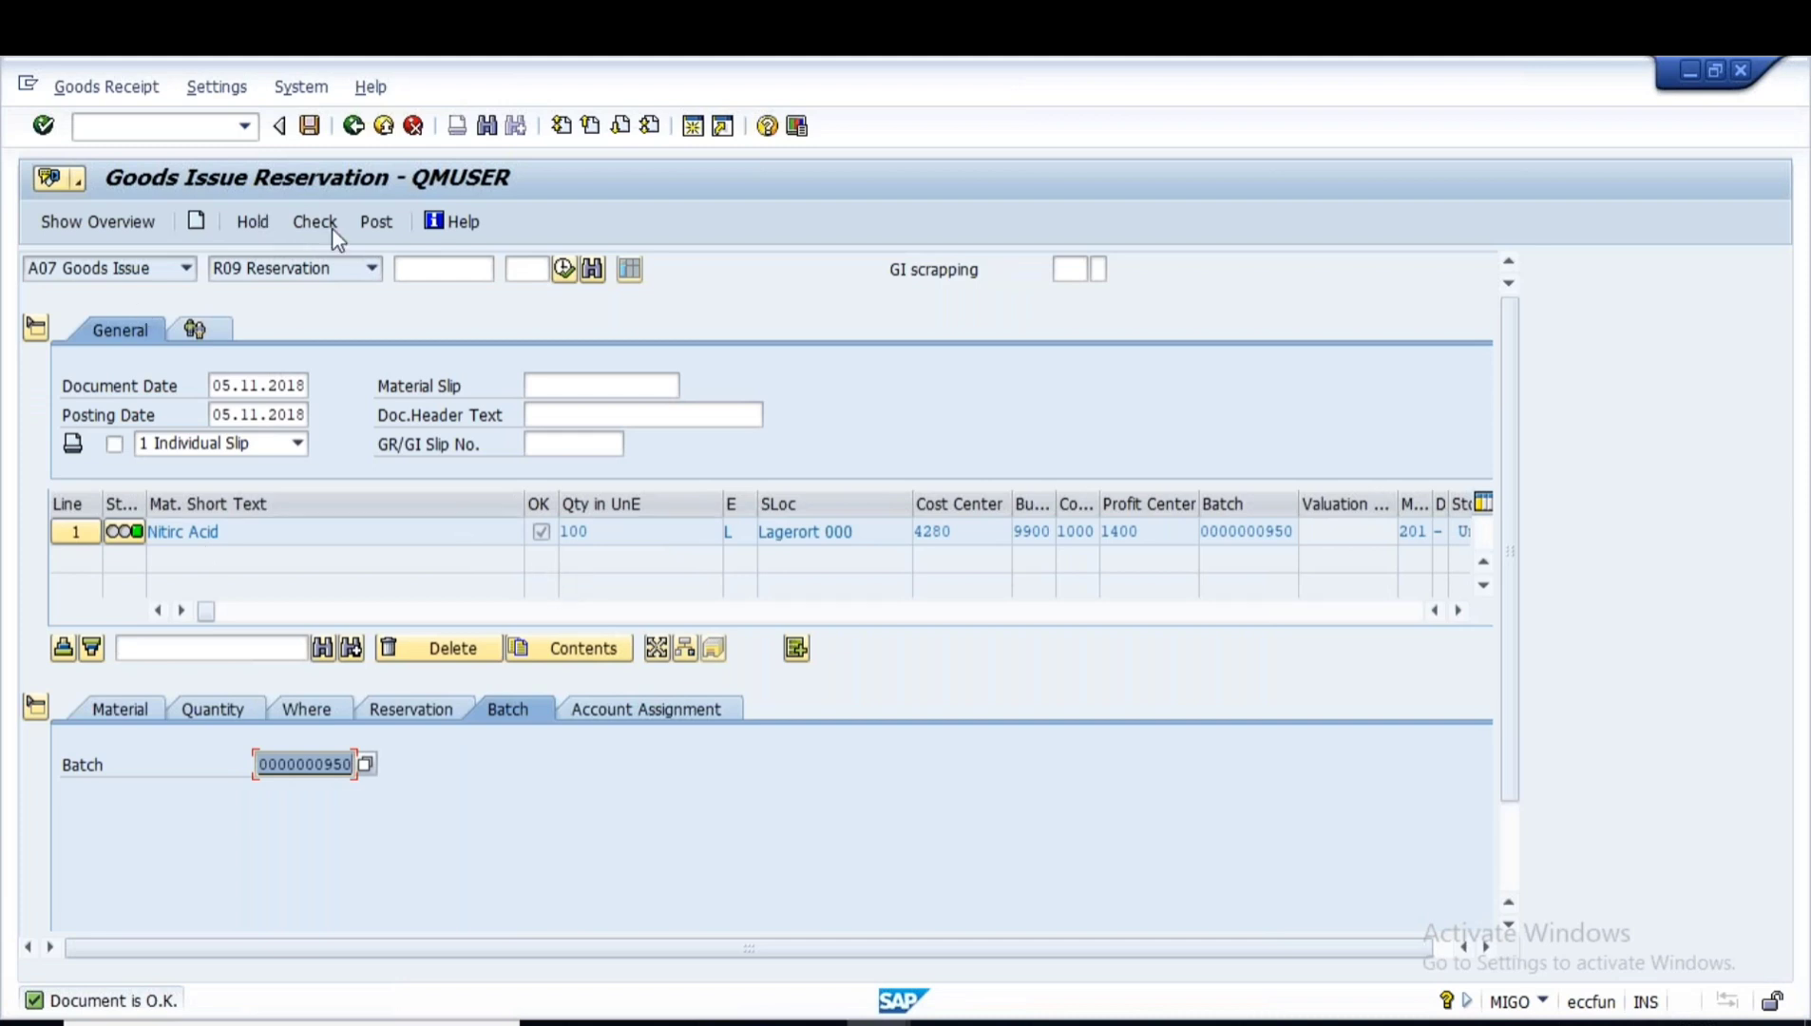
left_click(376, 221)
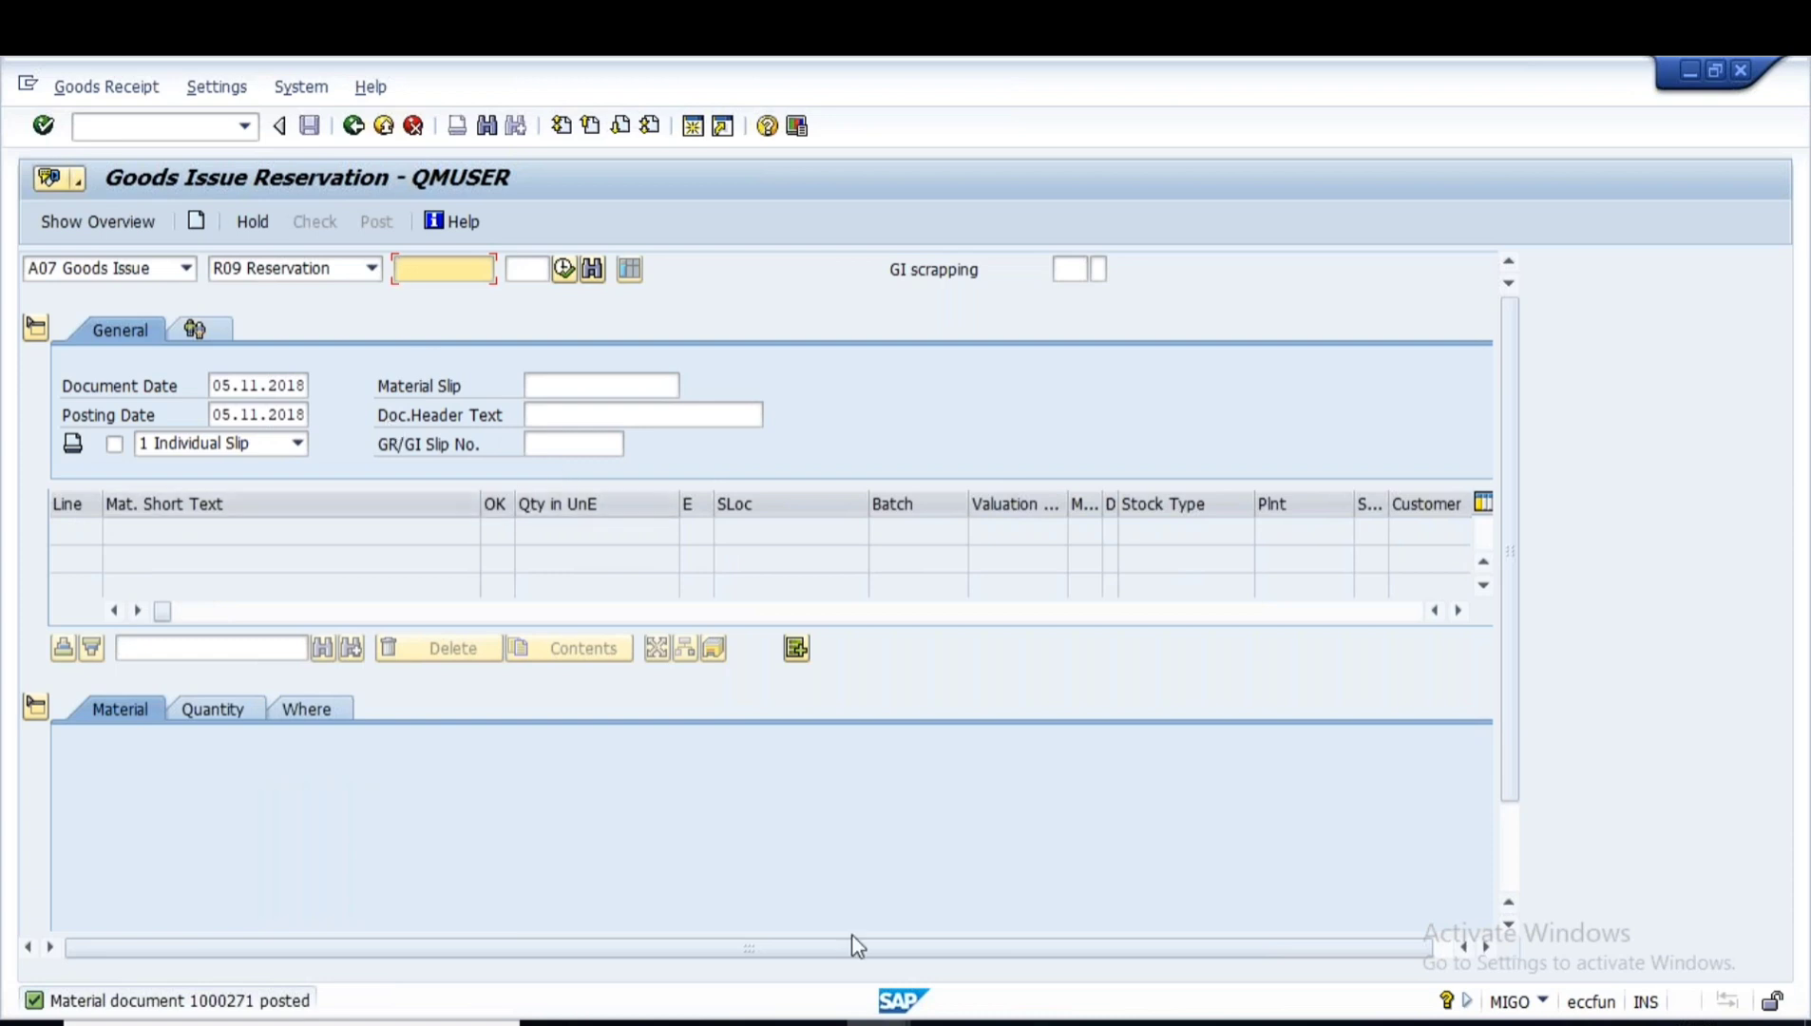
mouse_move(865, 981)
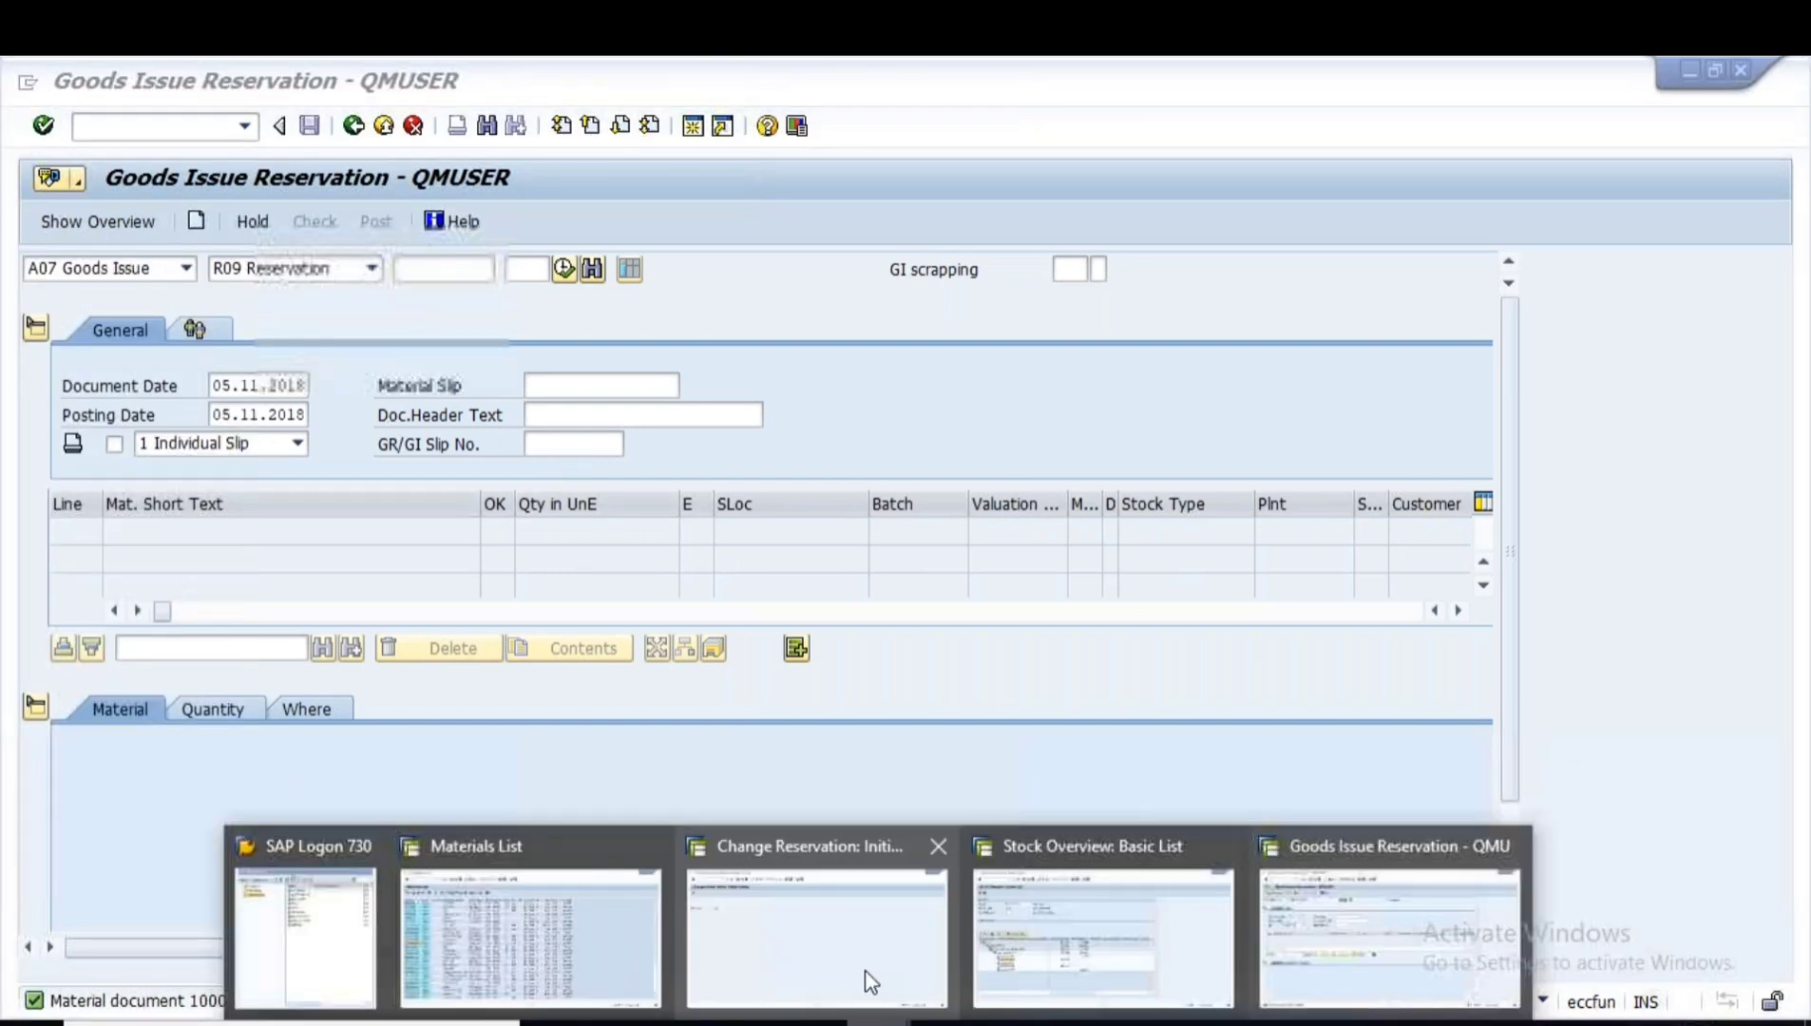
left_click(1093, 940)
left_click(633, 684)
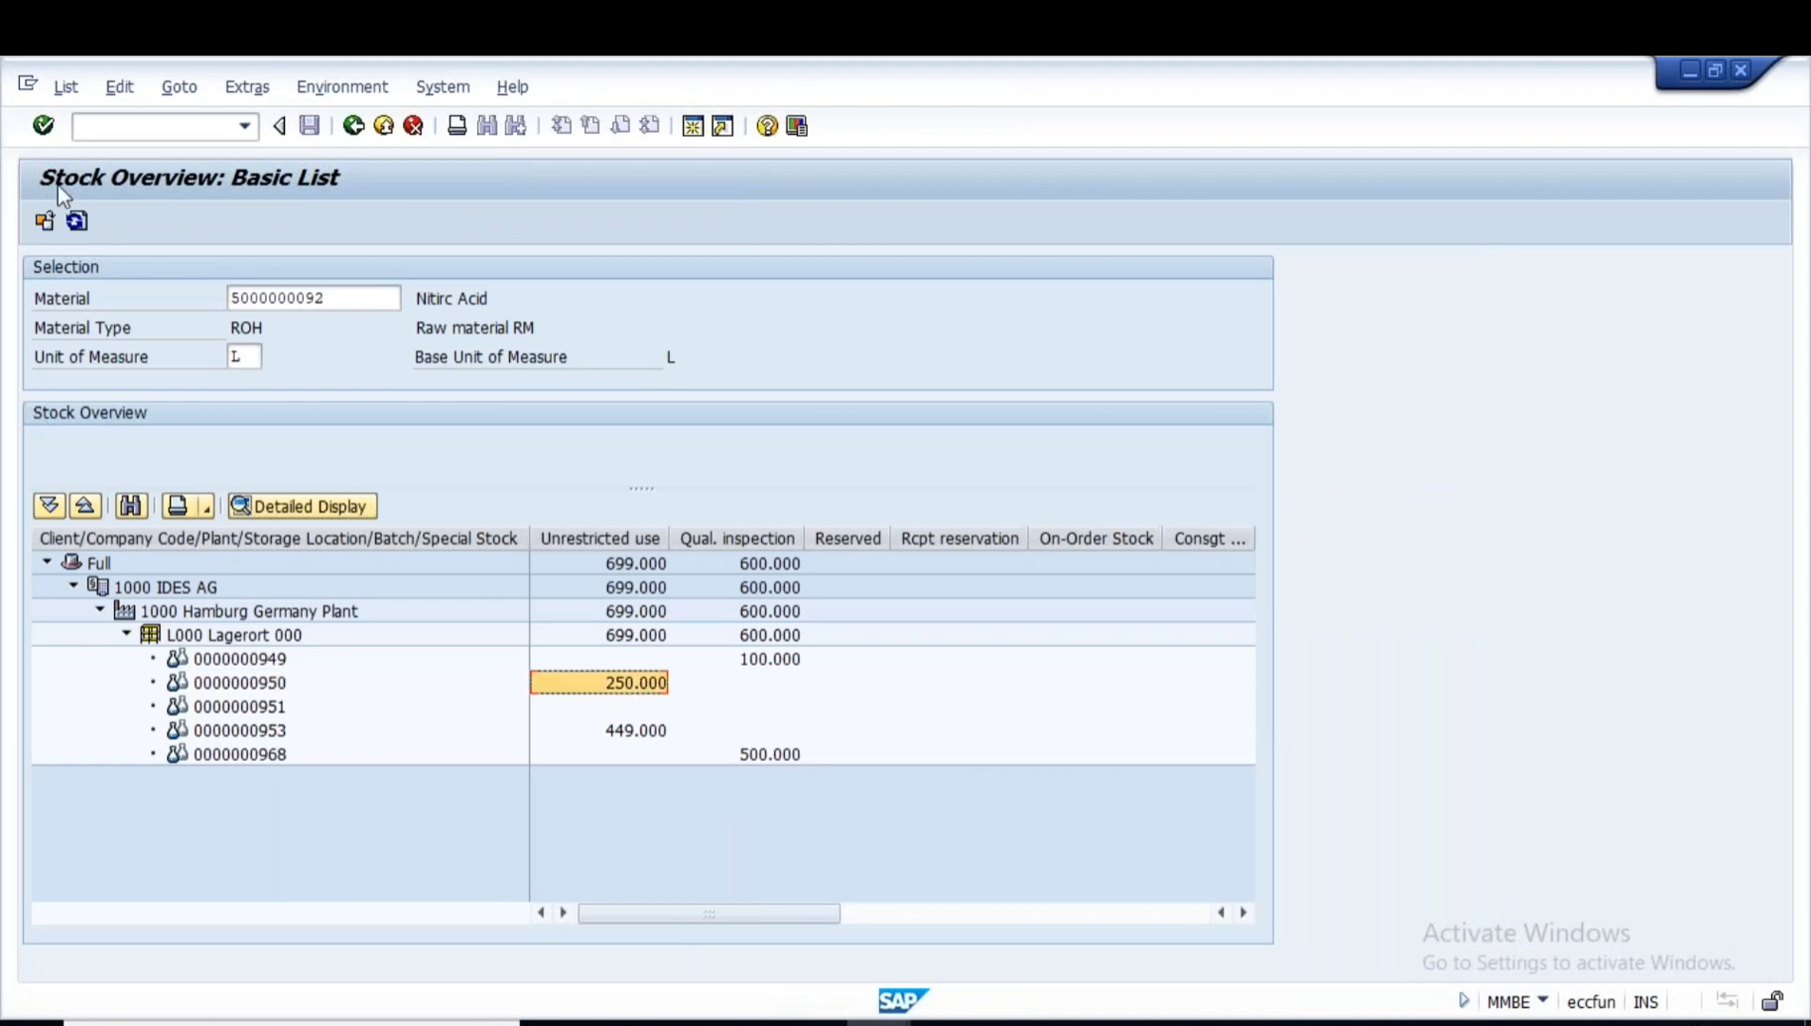
left_click(77, 223)
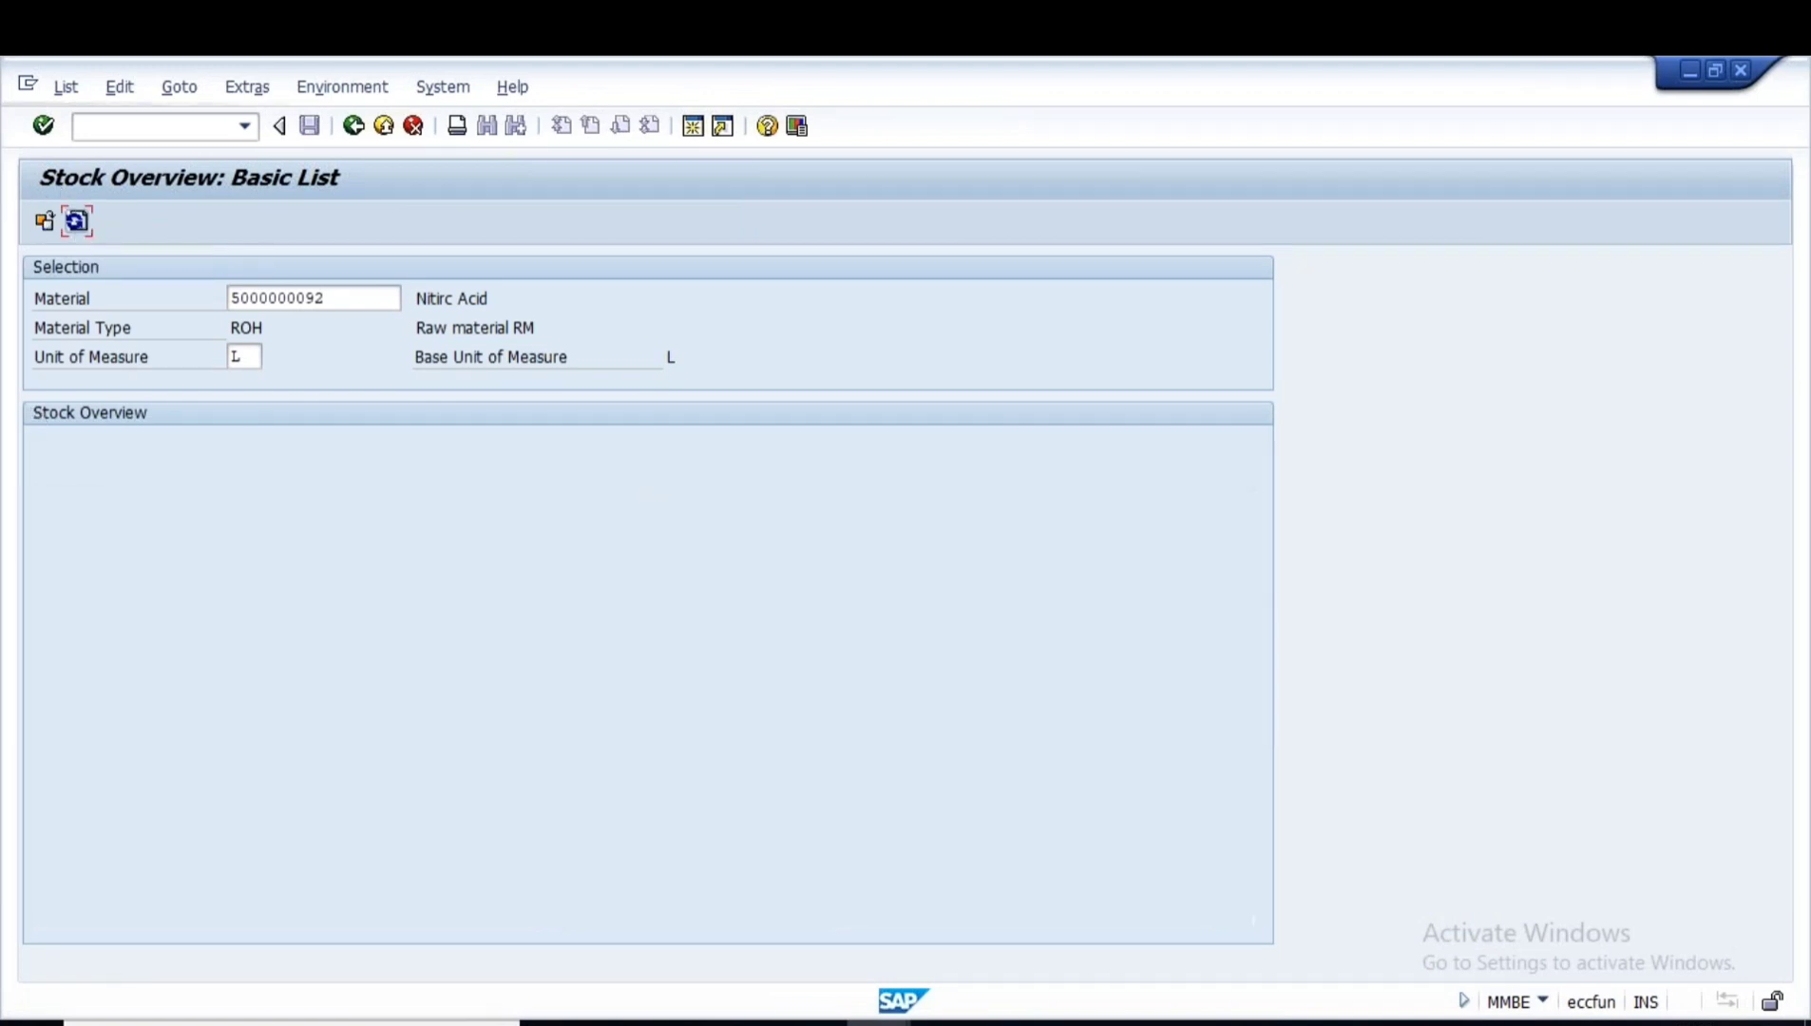
left_click(625, 686)
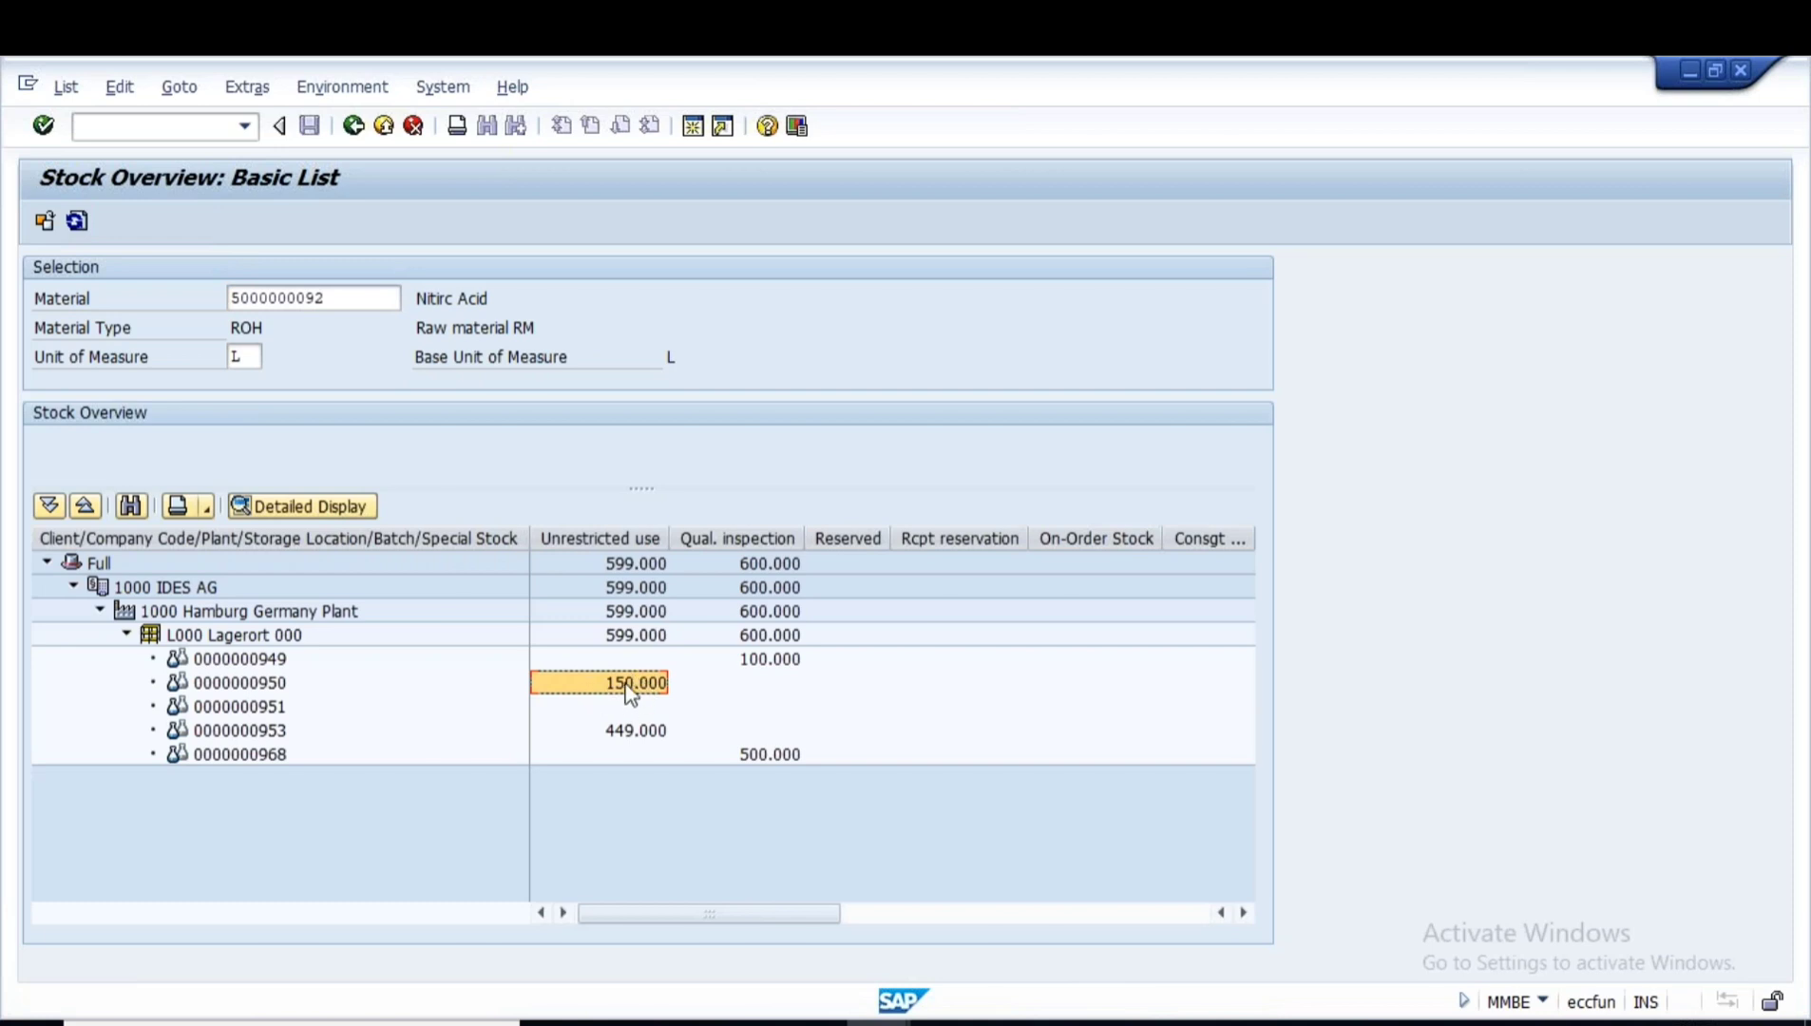
right_click(629, 691)
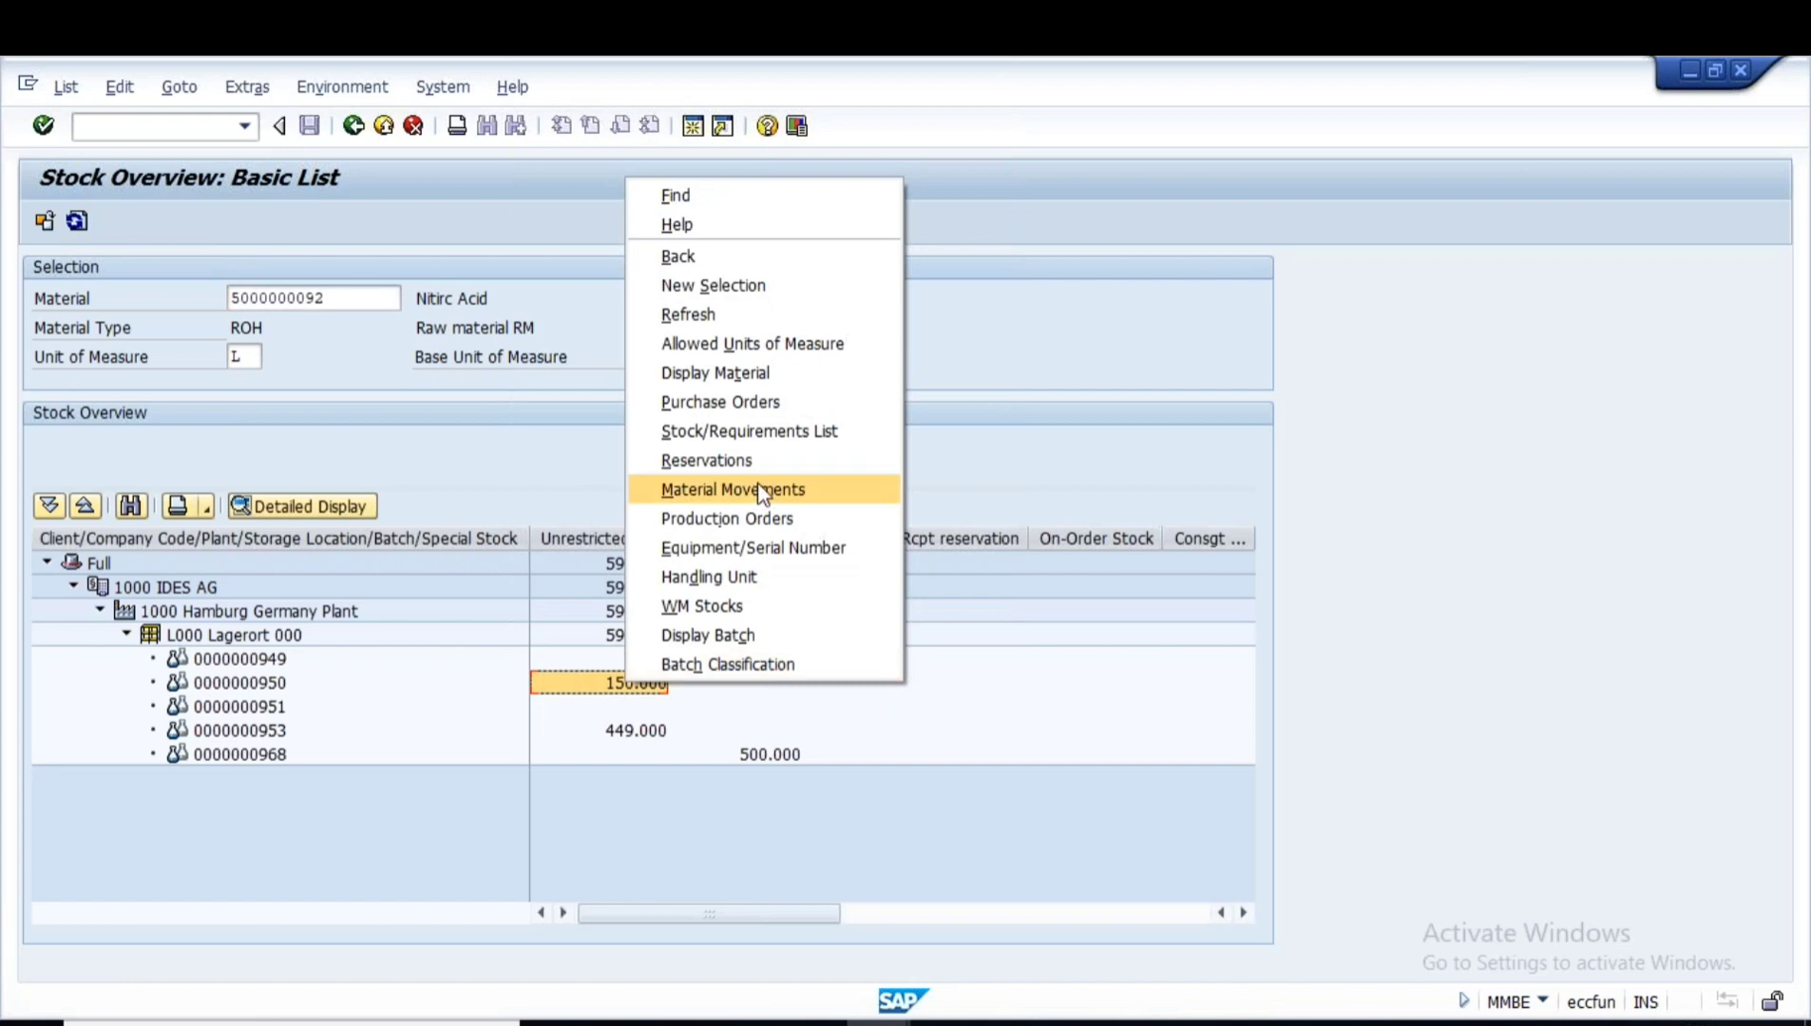
left_click(761, 492)
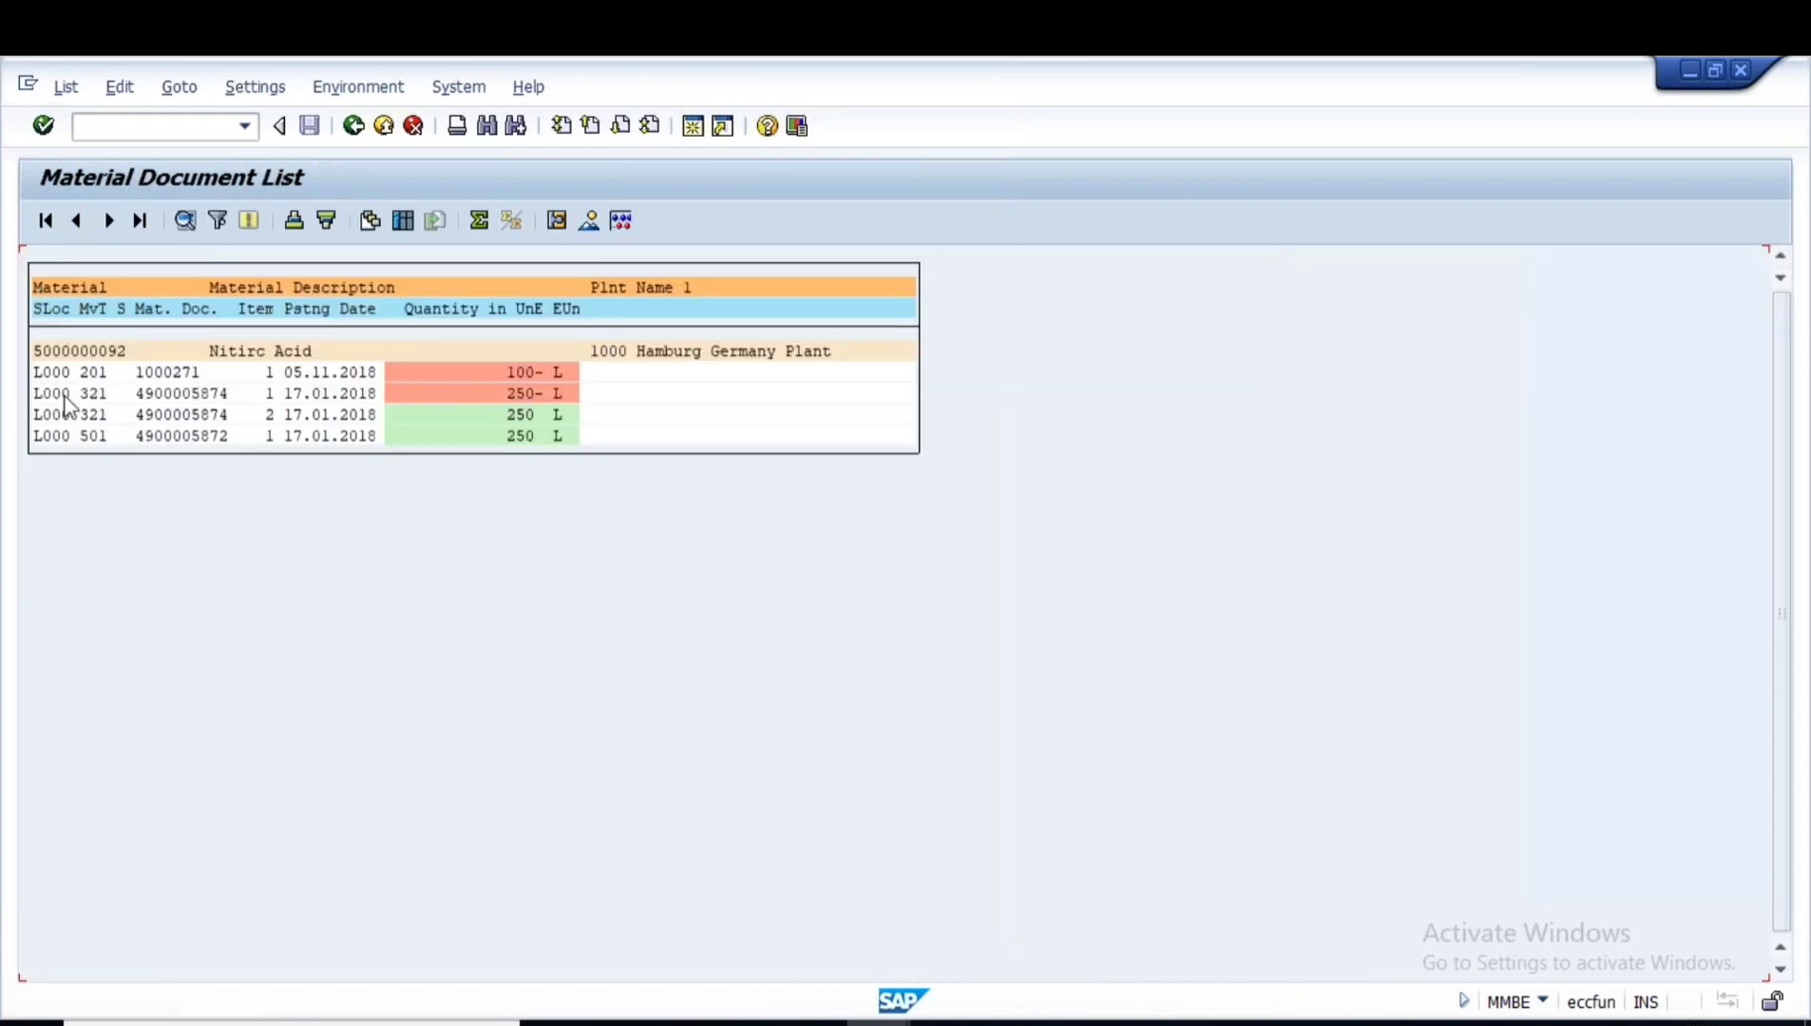
left_click(93, 375)
- Highlight the Goods Issue for Reservation line in the notes, then return to the presentation
left_click(1269, 1024)
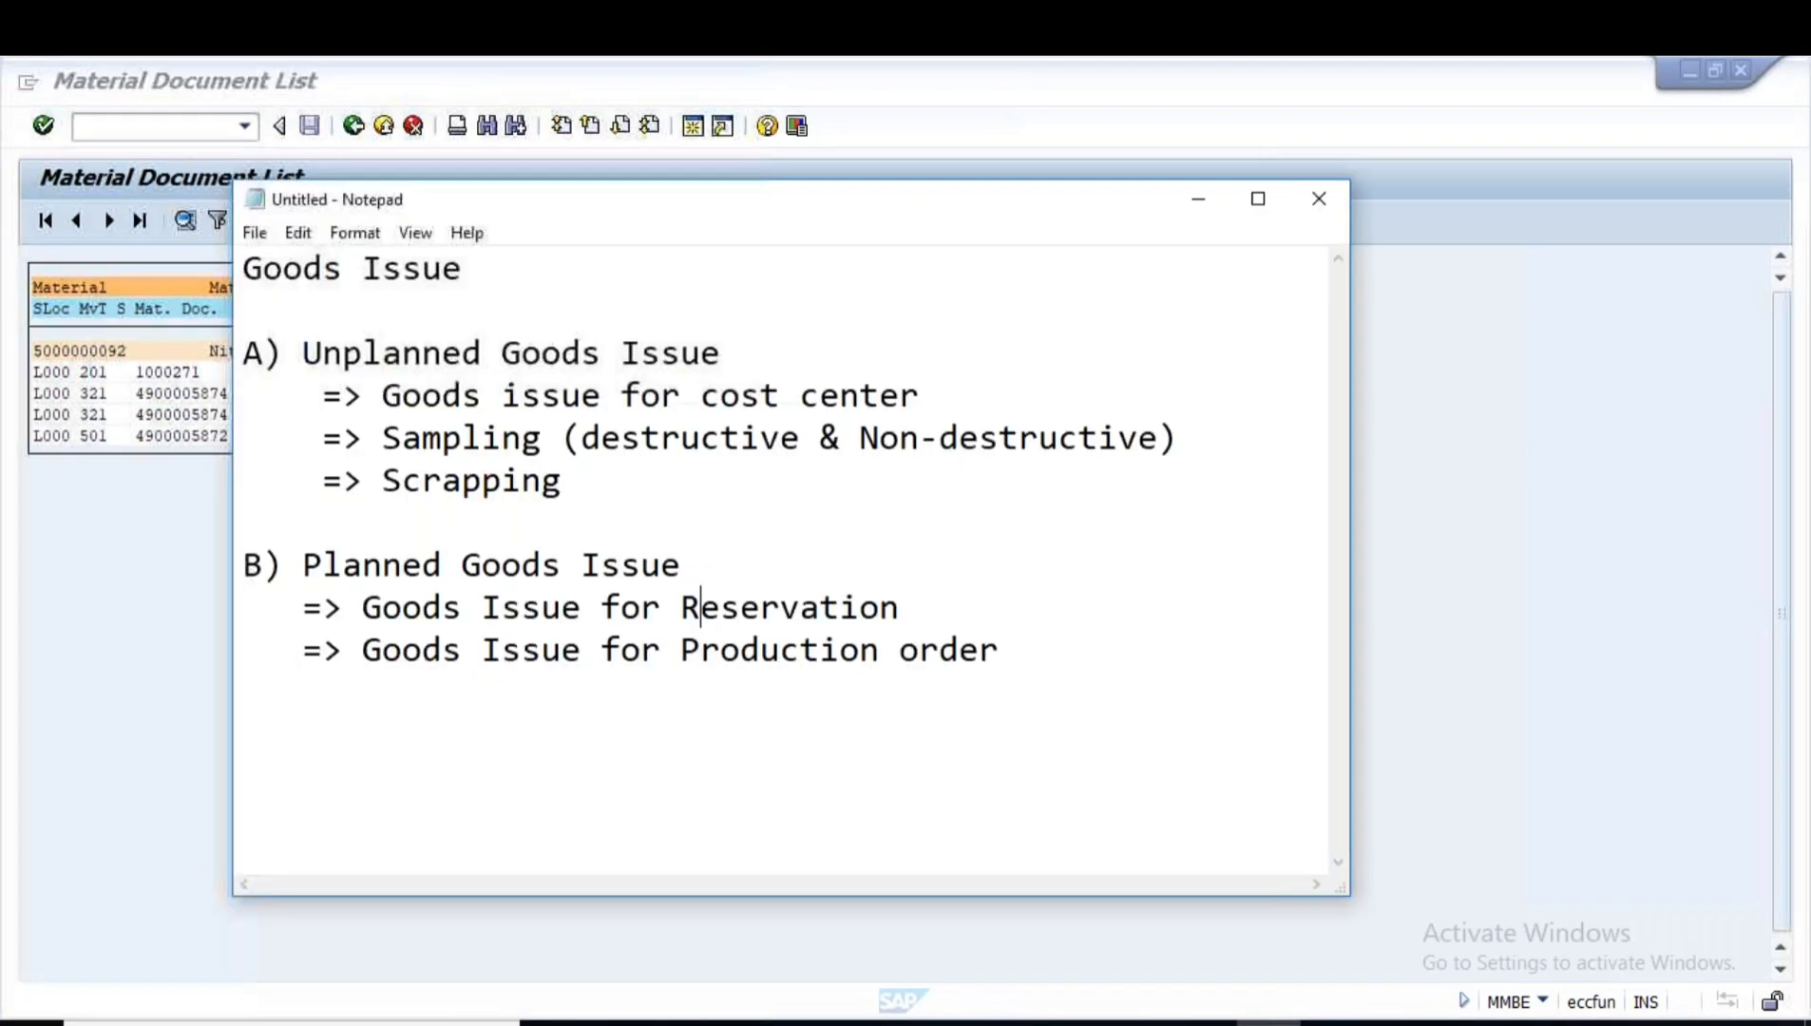
left_click_drag(362, 606, 924, 606)
left_click(1205, 1024)
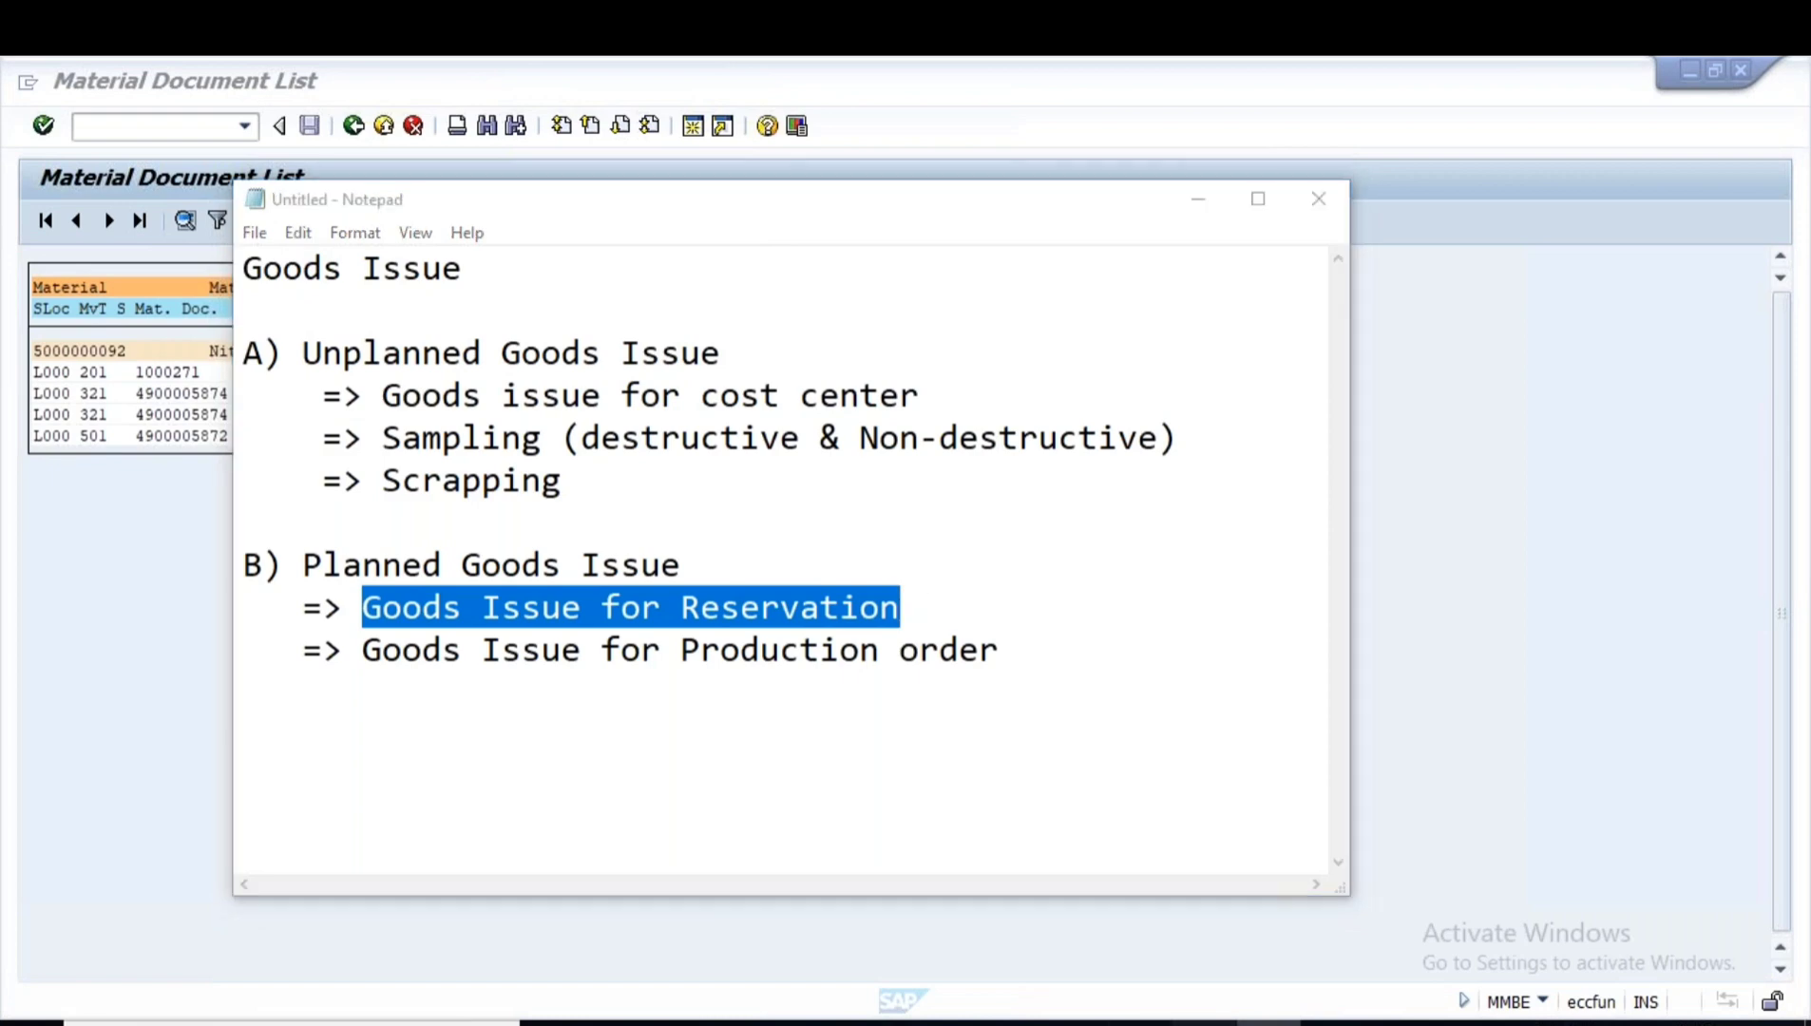
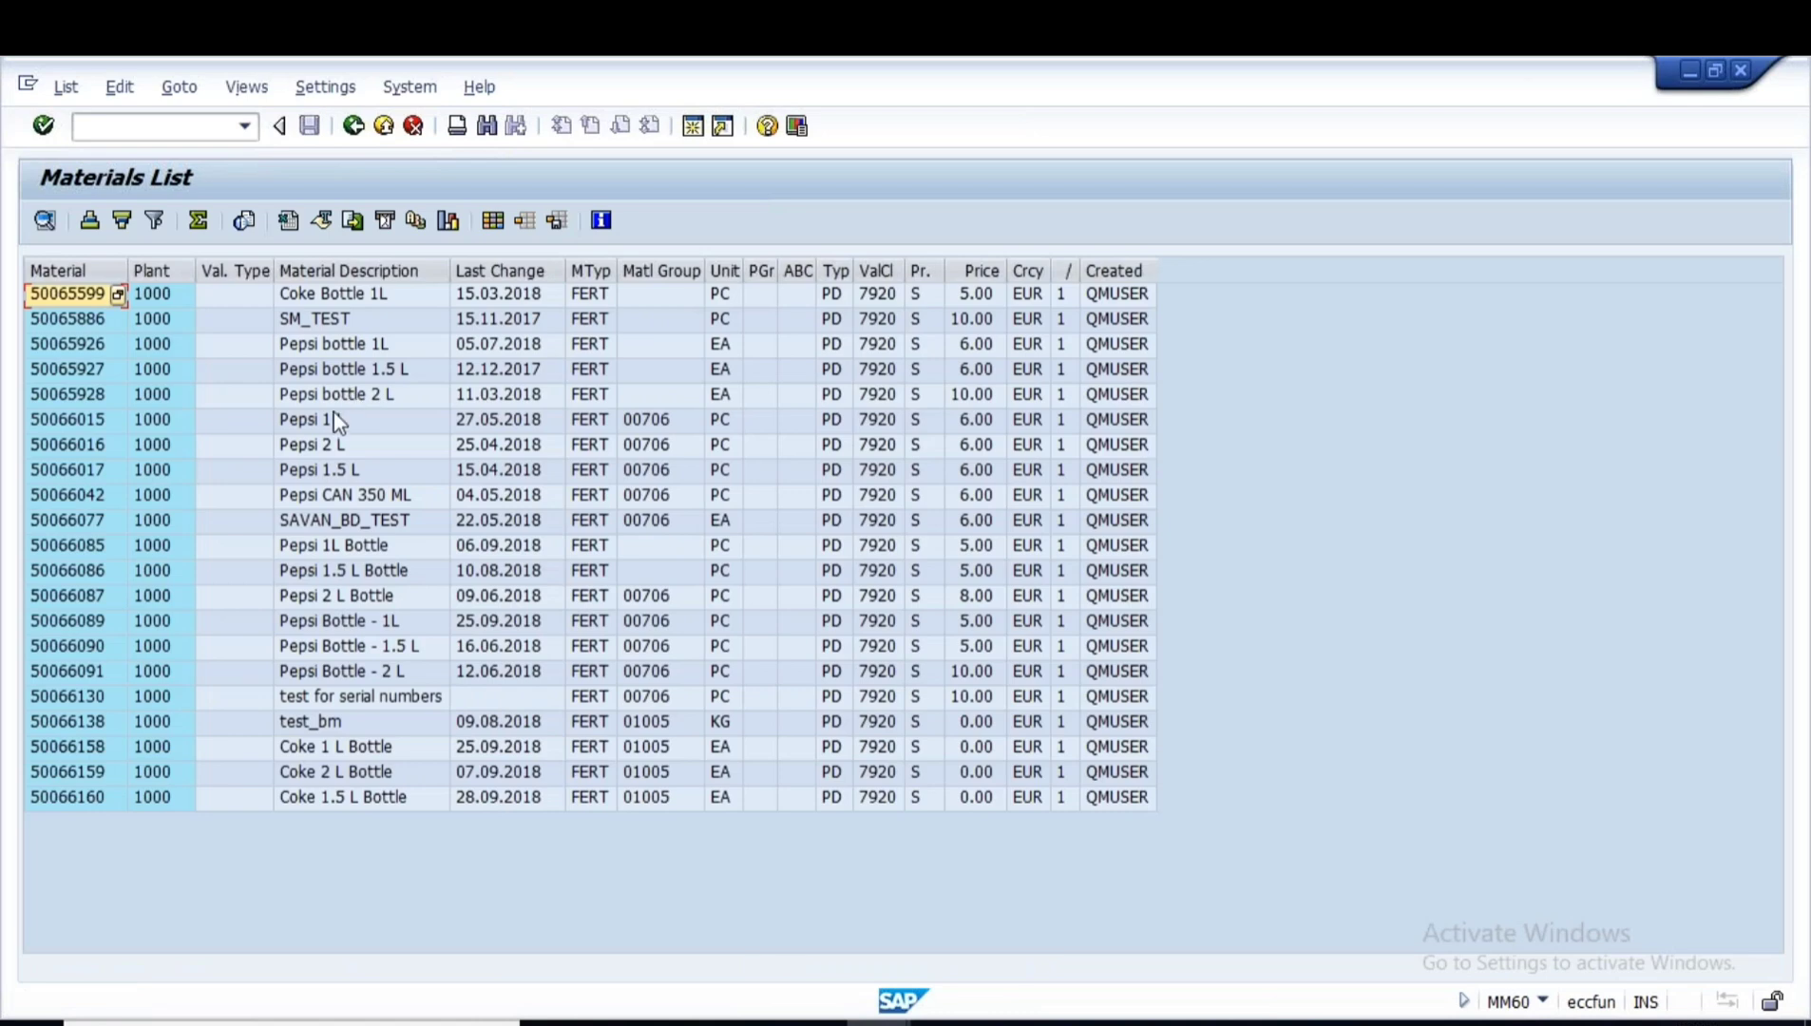
- Select the 50065926 Pepsi bottle 1L row in the MM60 materials list
left_click(376, 346)
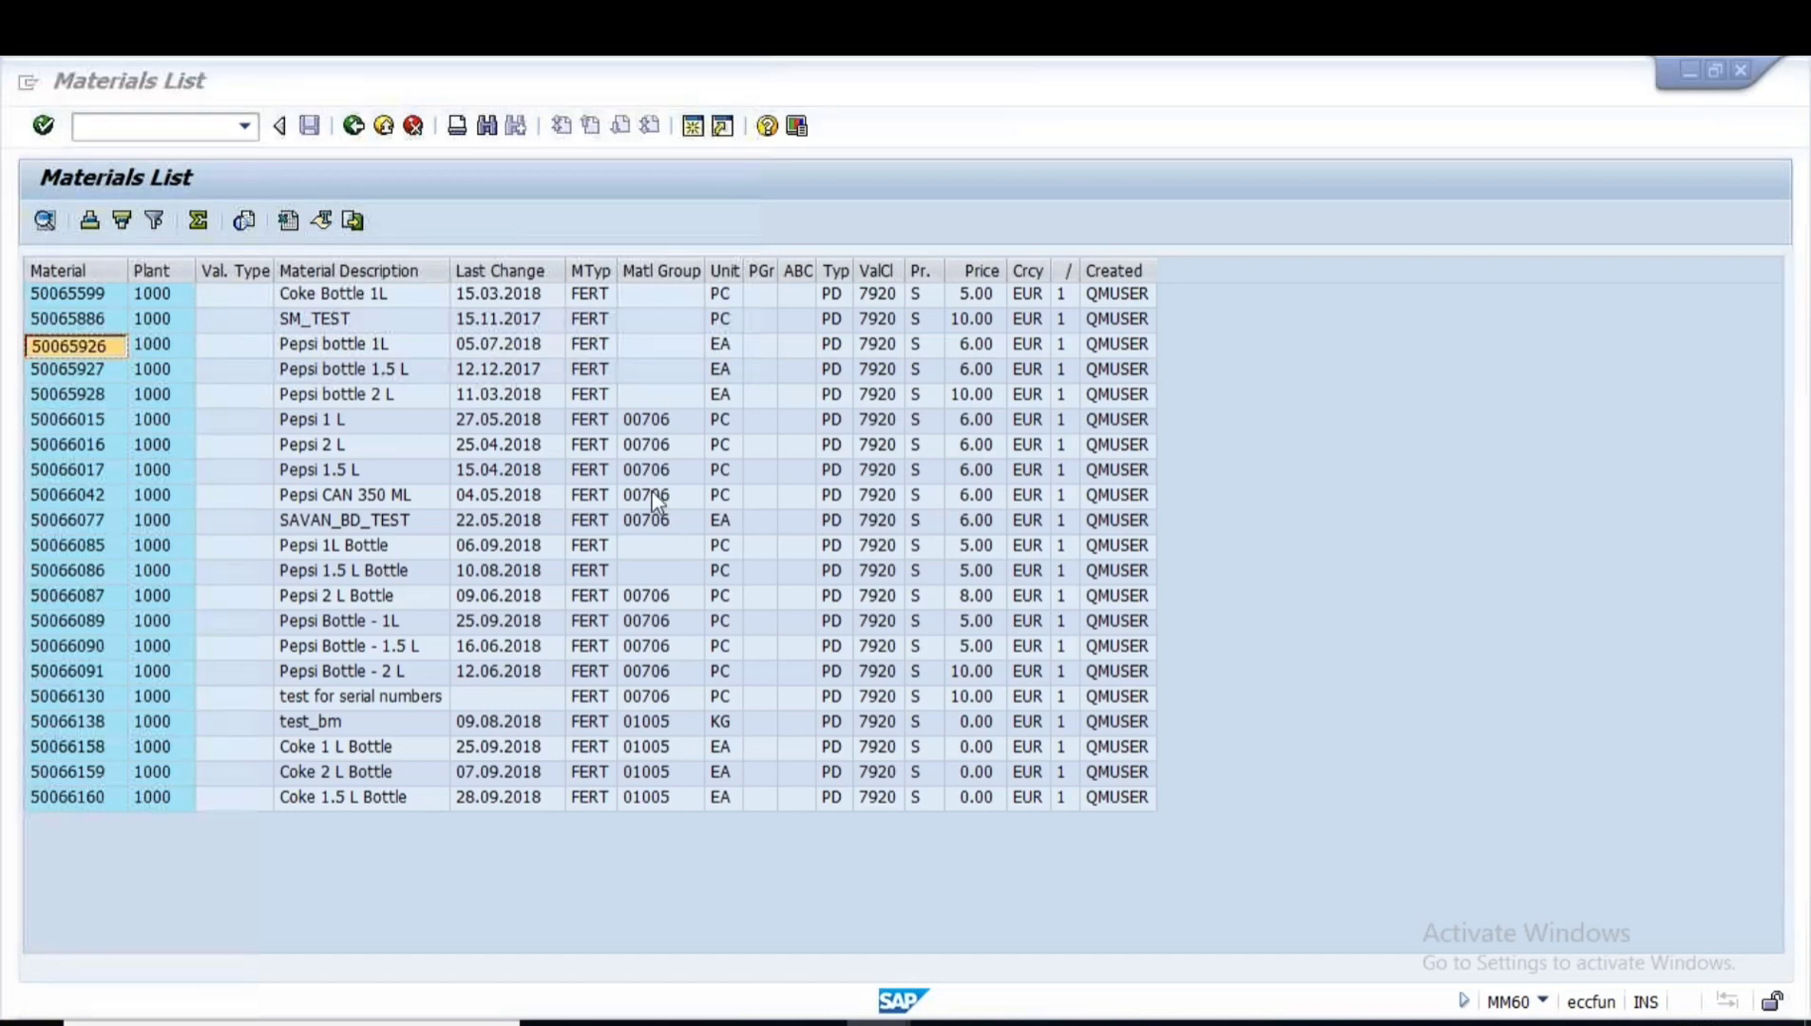
- Start a CO01 production order for material 50065926 in plant 1000 with order type PP01
type("CO01")
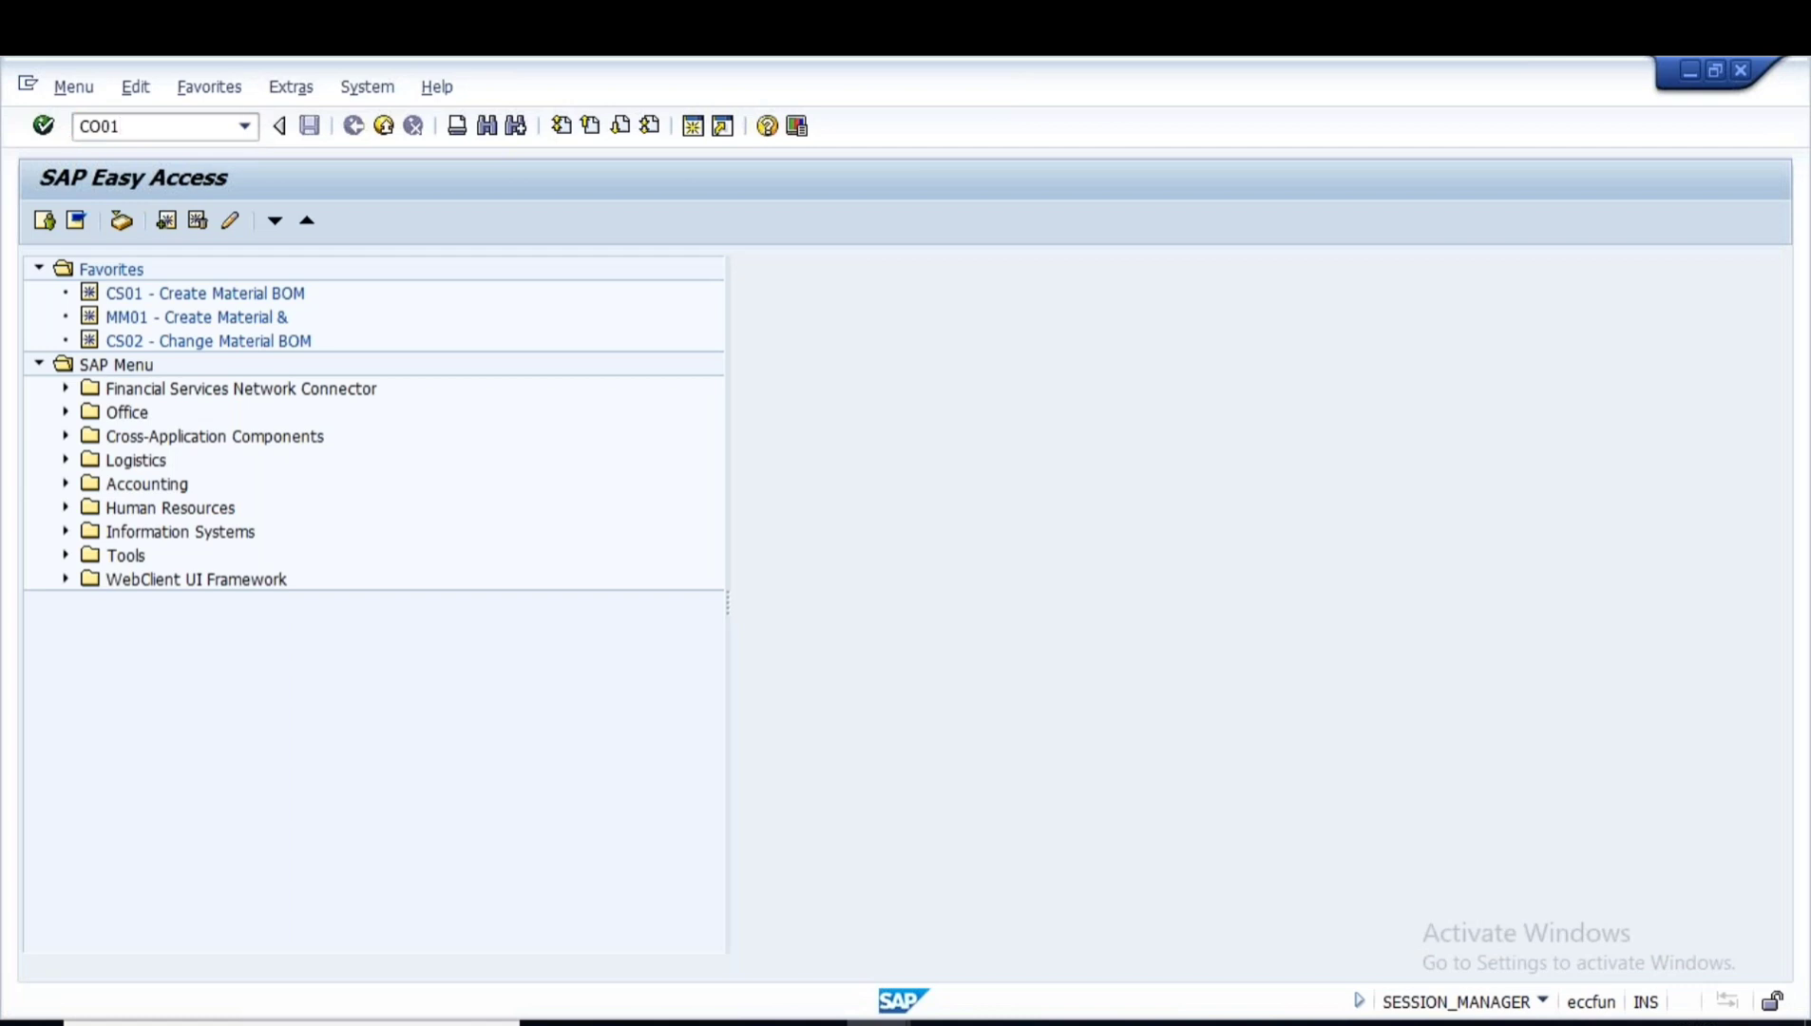
key("Return")
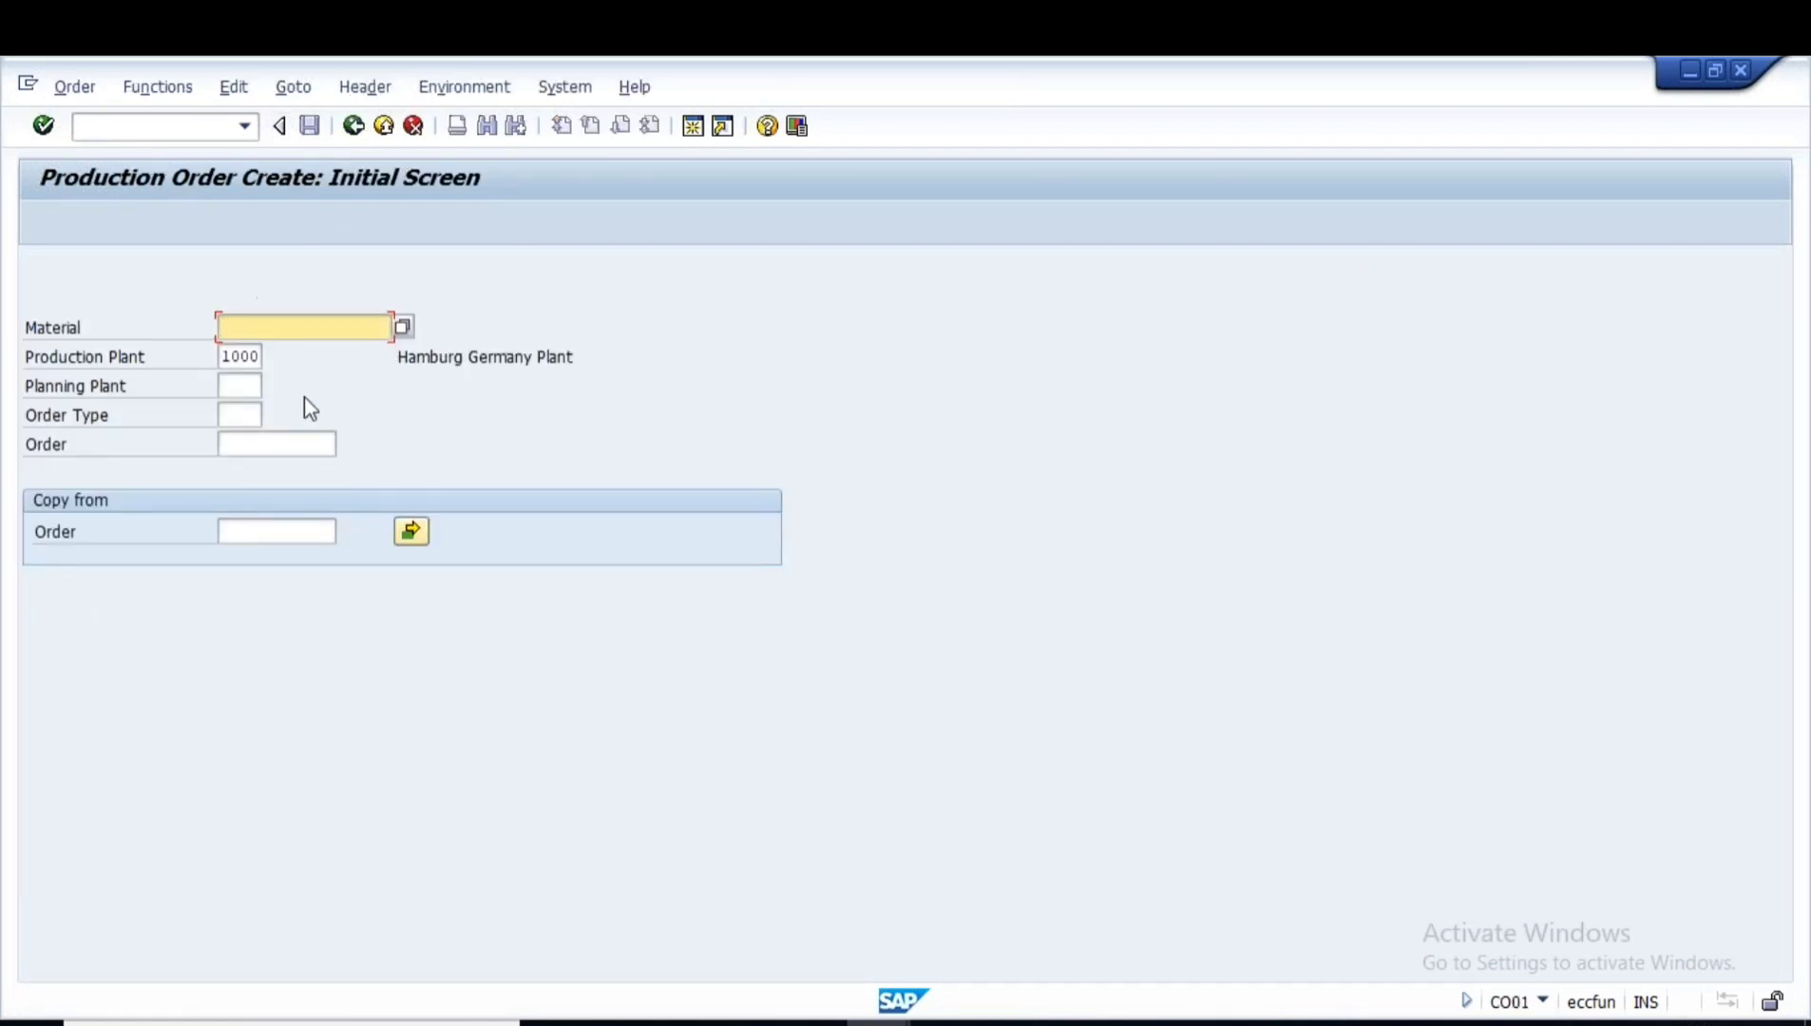
type("50065926")
left_click_drag(323, 328, 114, 330)
left_click_drag(224, 356, 258, 358)
left_click(238, 416)
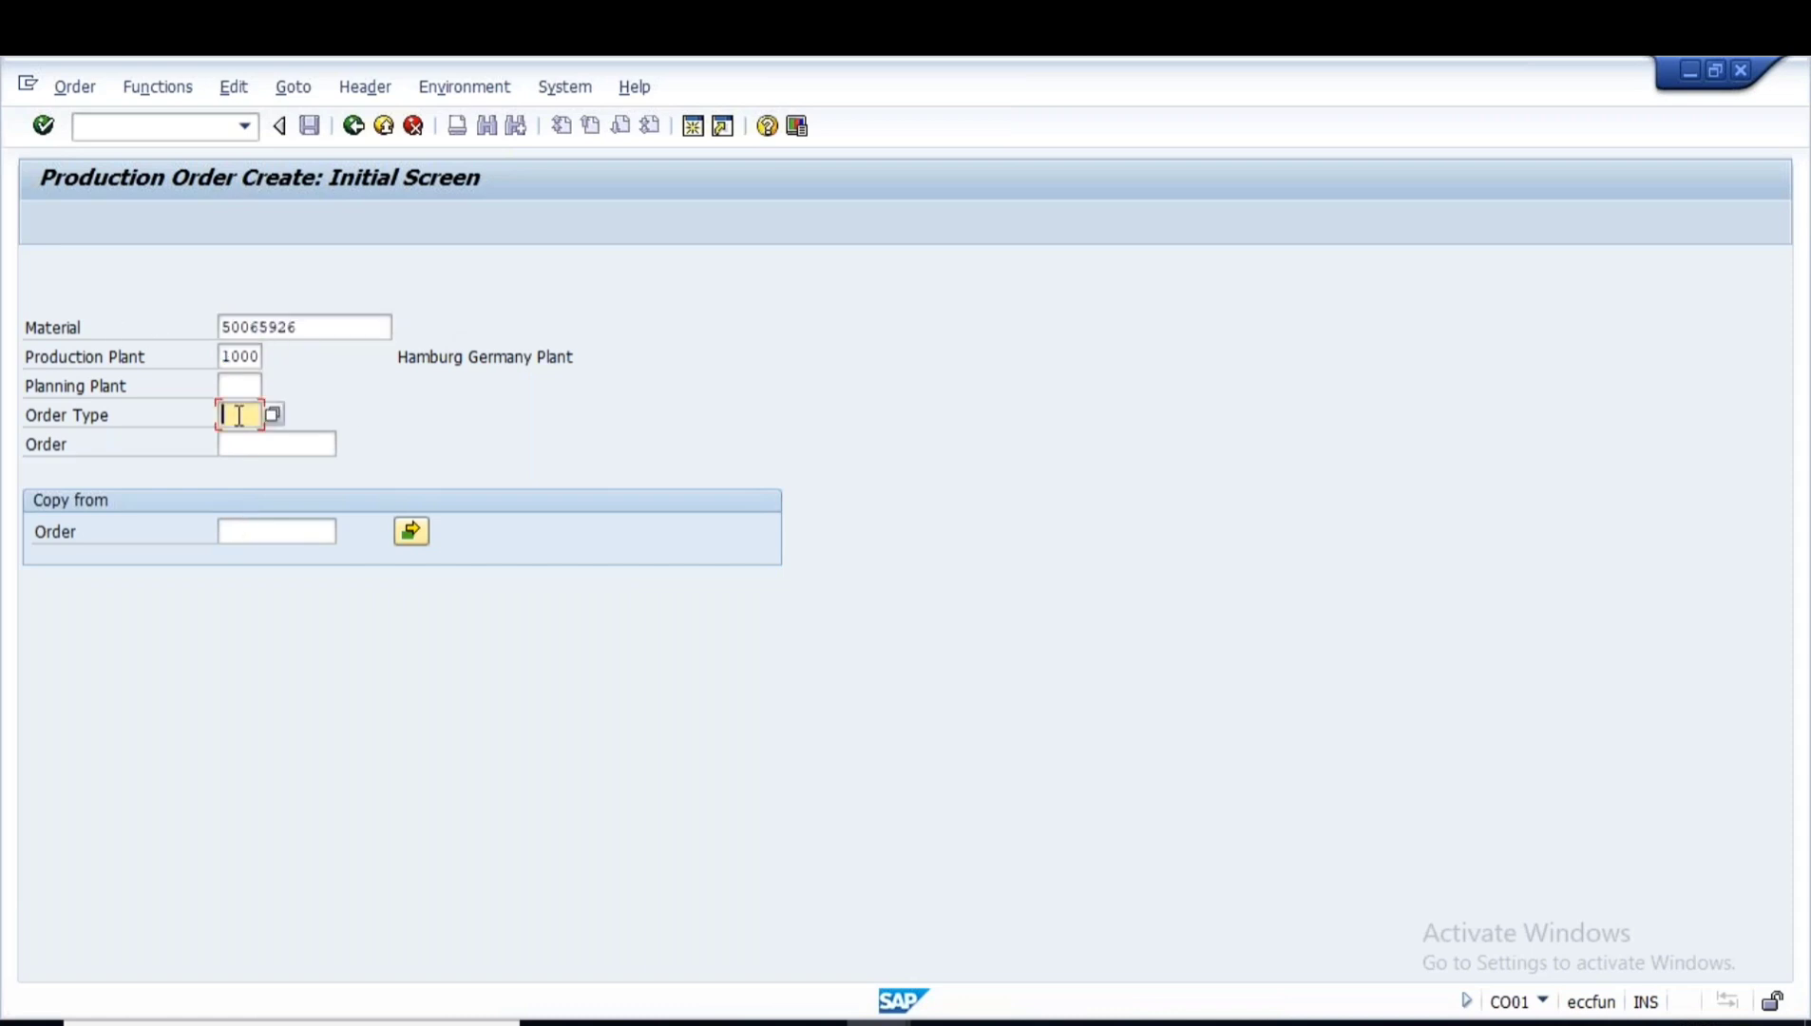
left_click(273, 439)
key("Return")
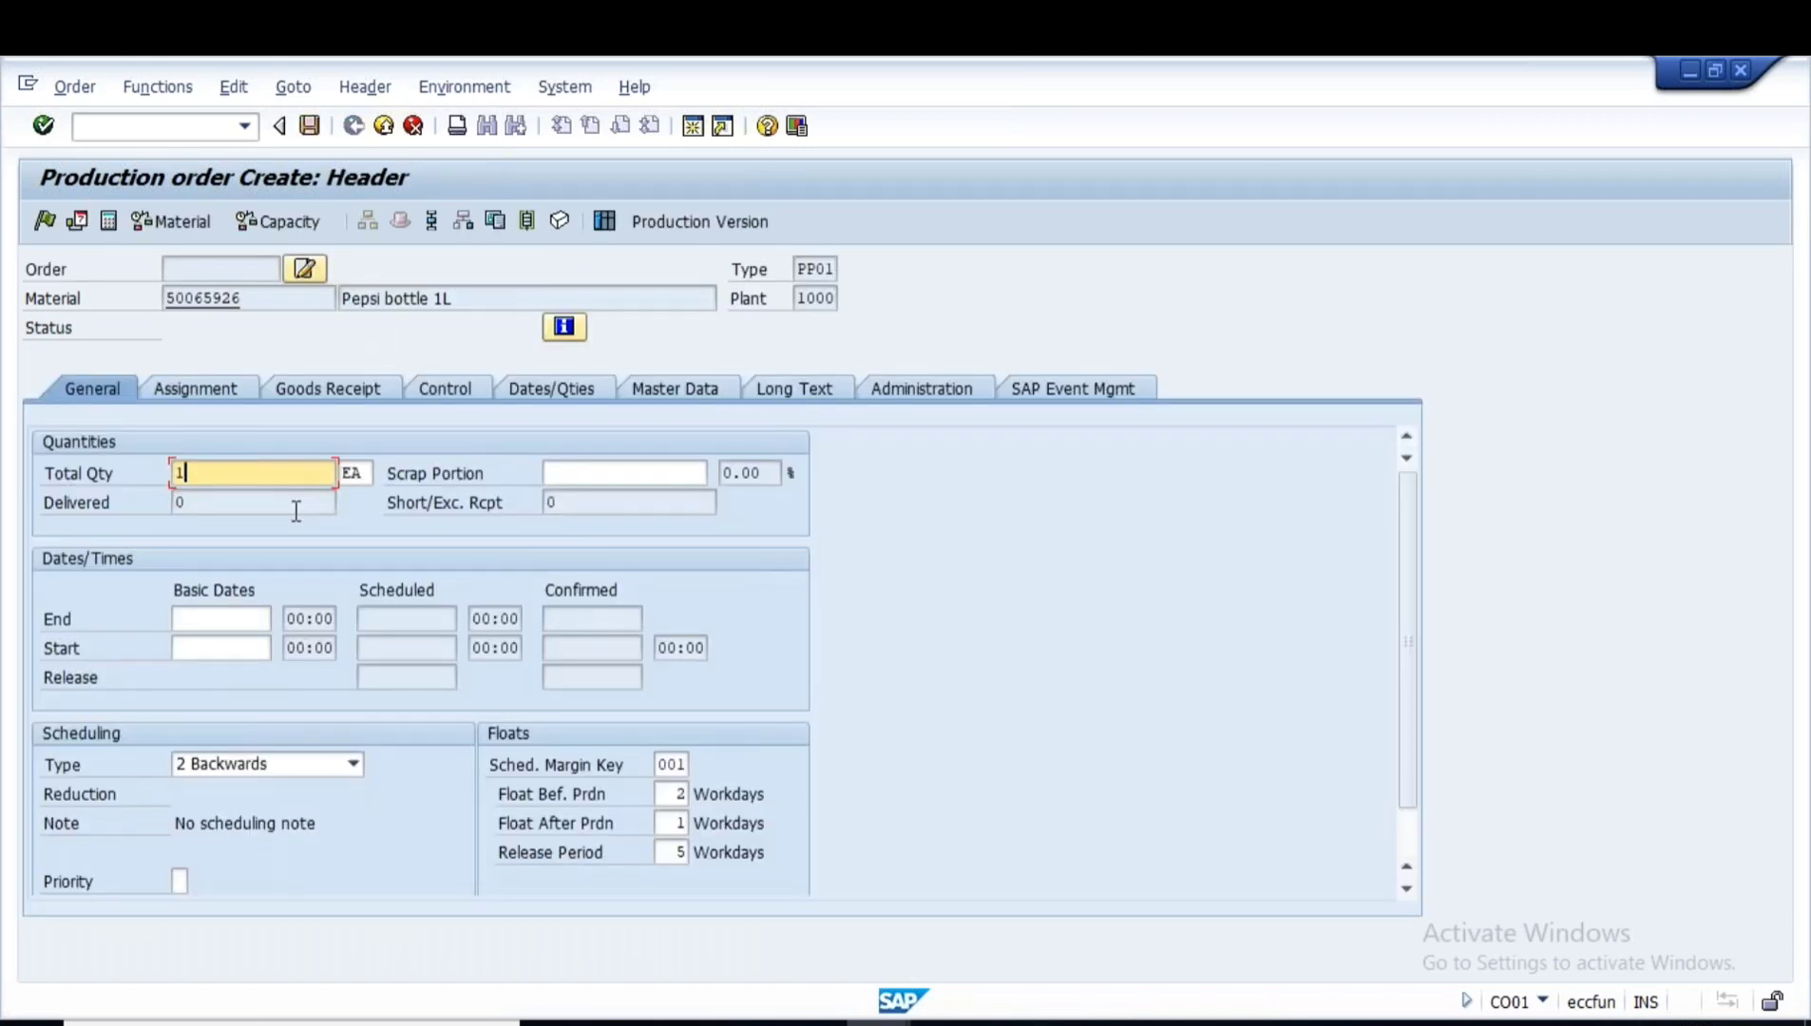
- Set total quantity 100 with scheduling type 4 Current date, then view the components
type("100")
left_click(249, 525)
left_click(352, 763)
left_click(218, 855)
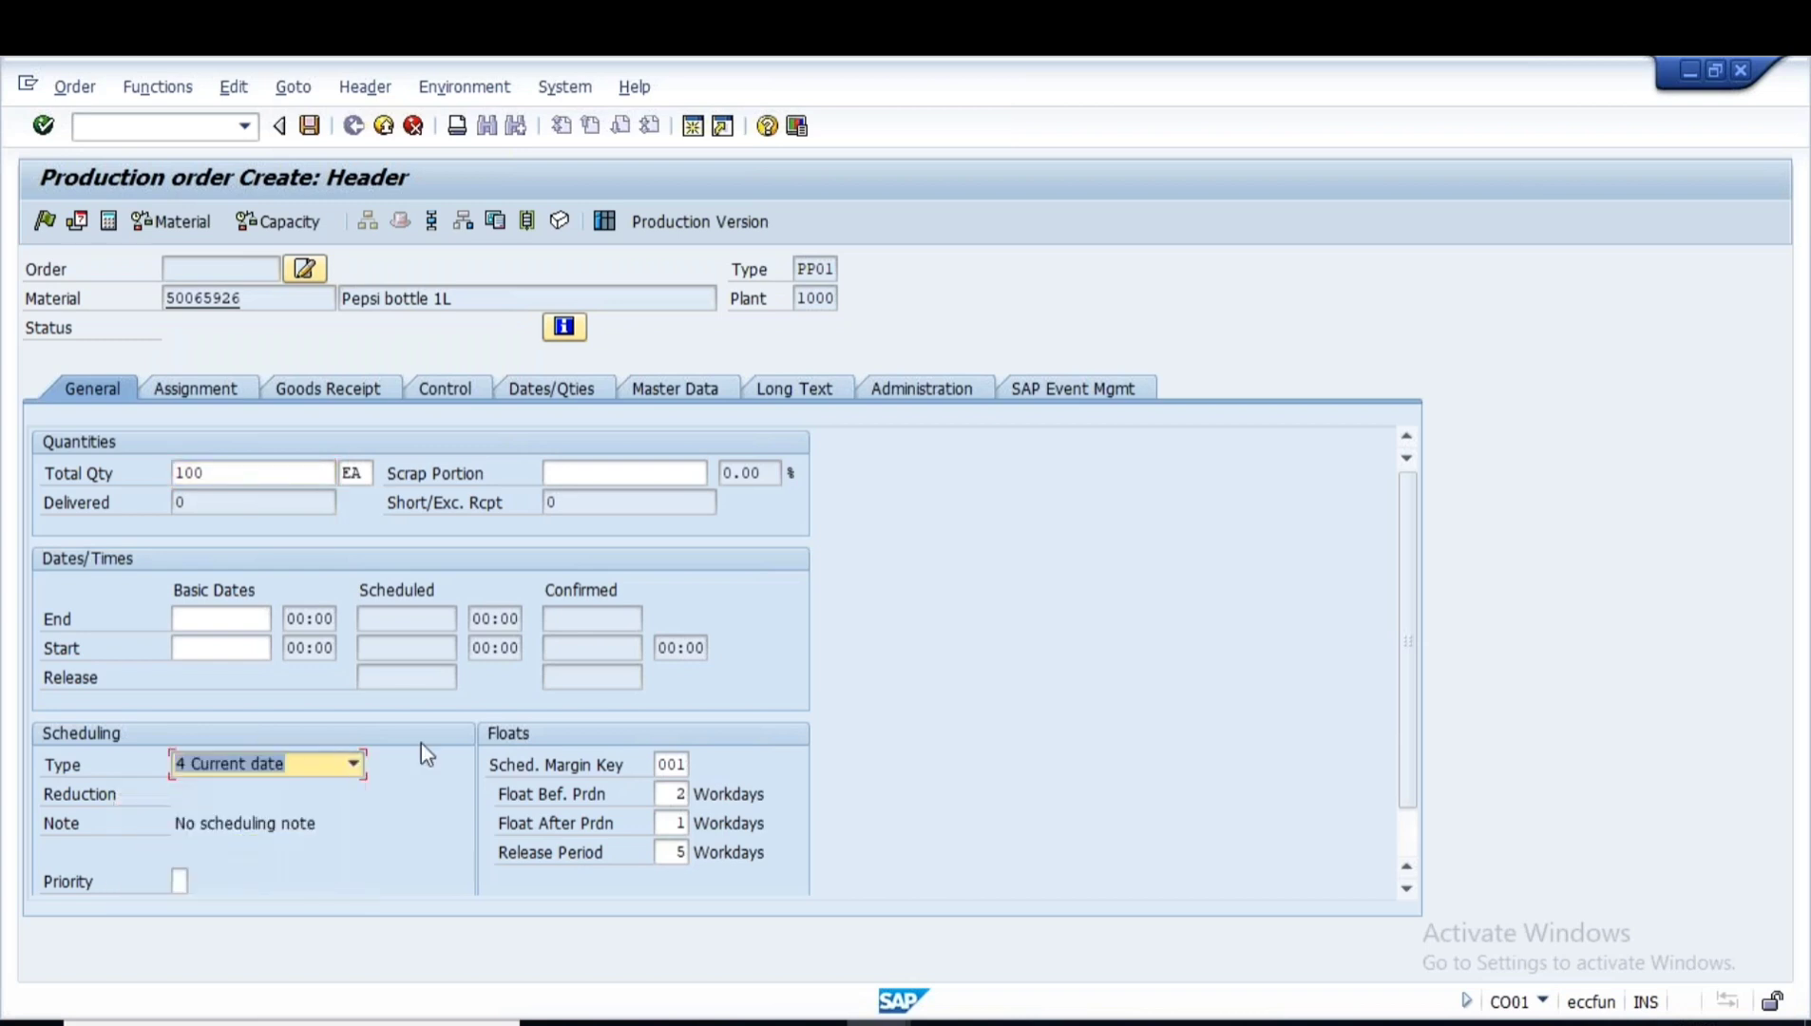
key("Return")
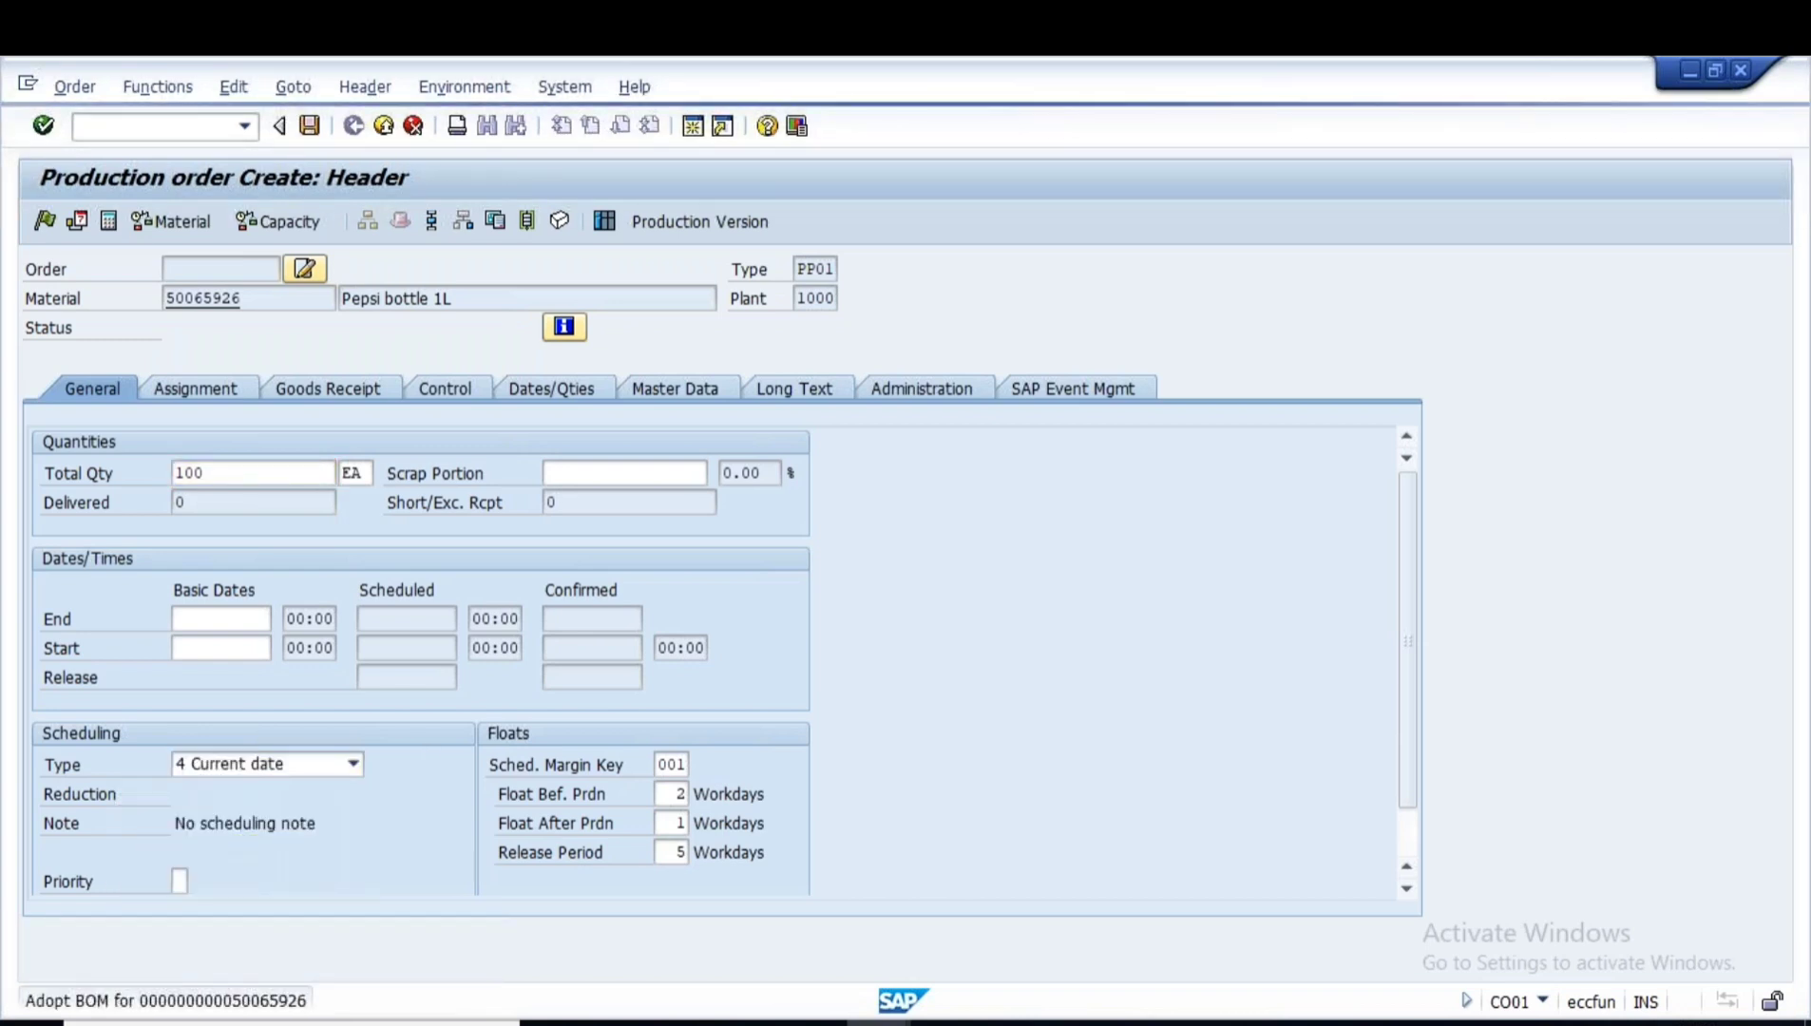
left_click(634, 798)
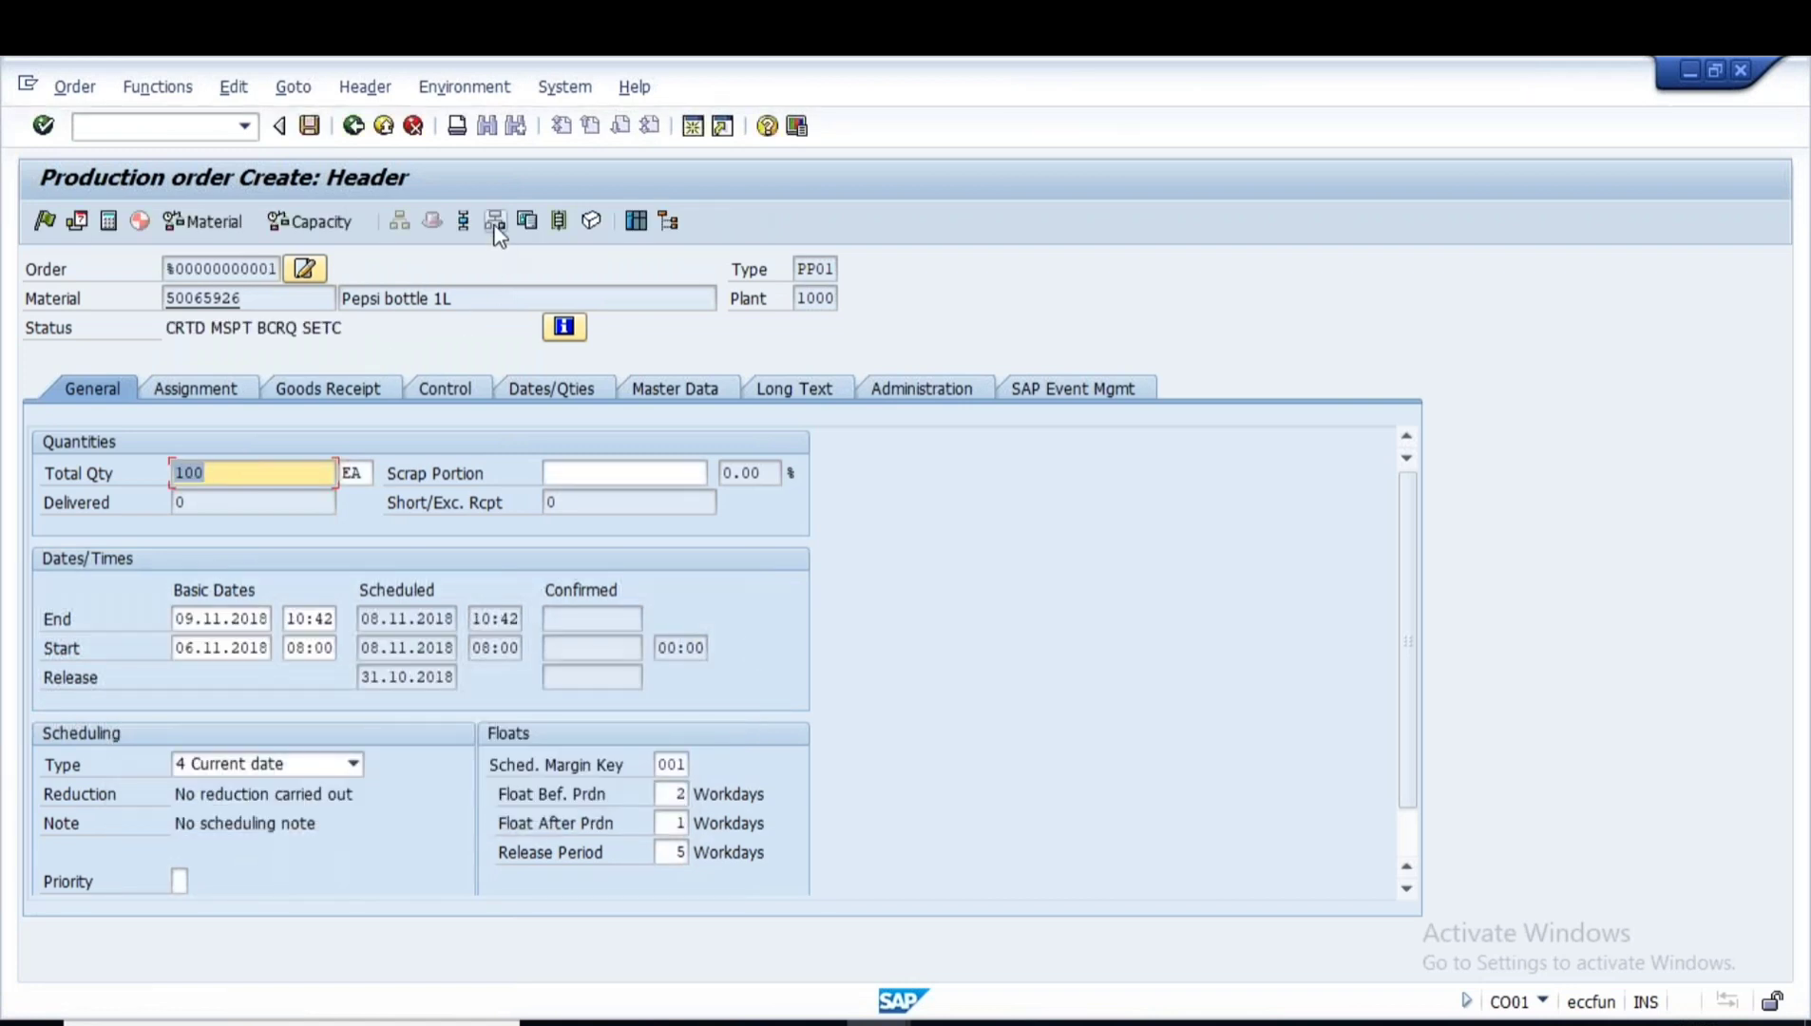
left_click(495, 221)
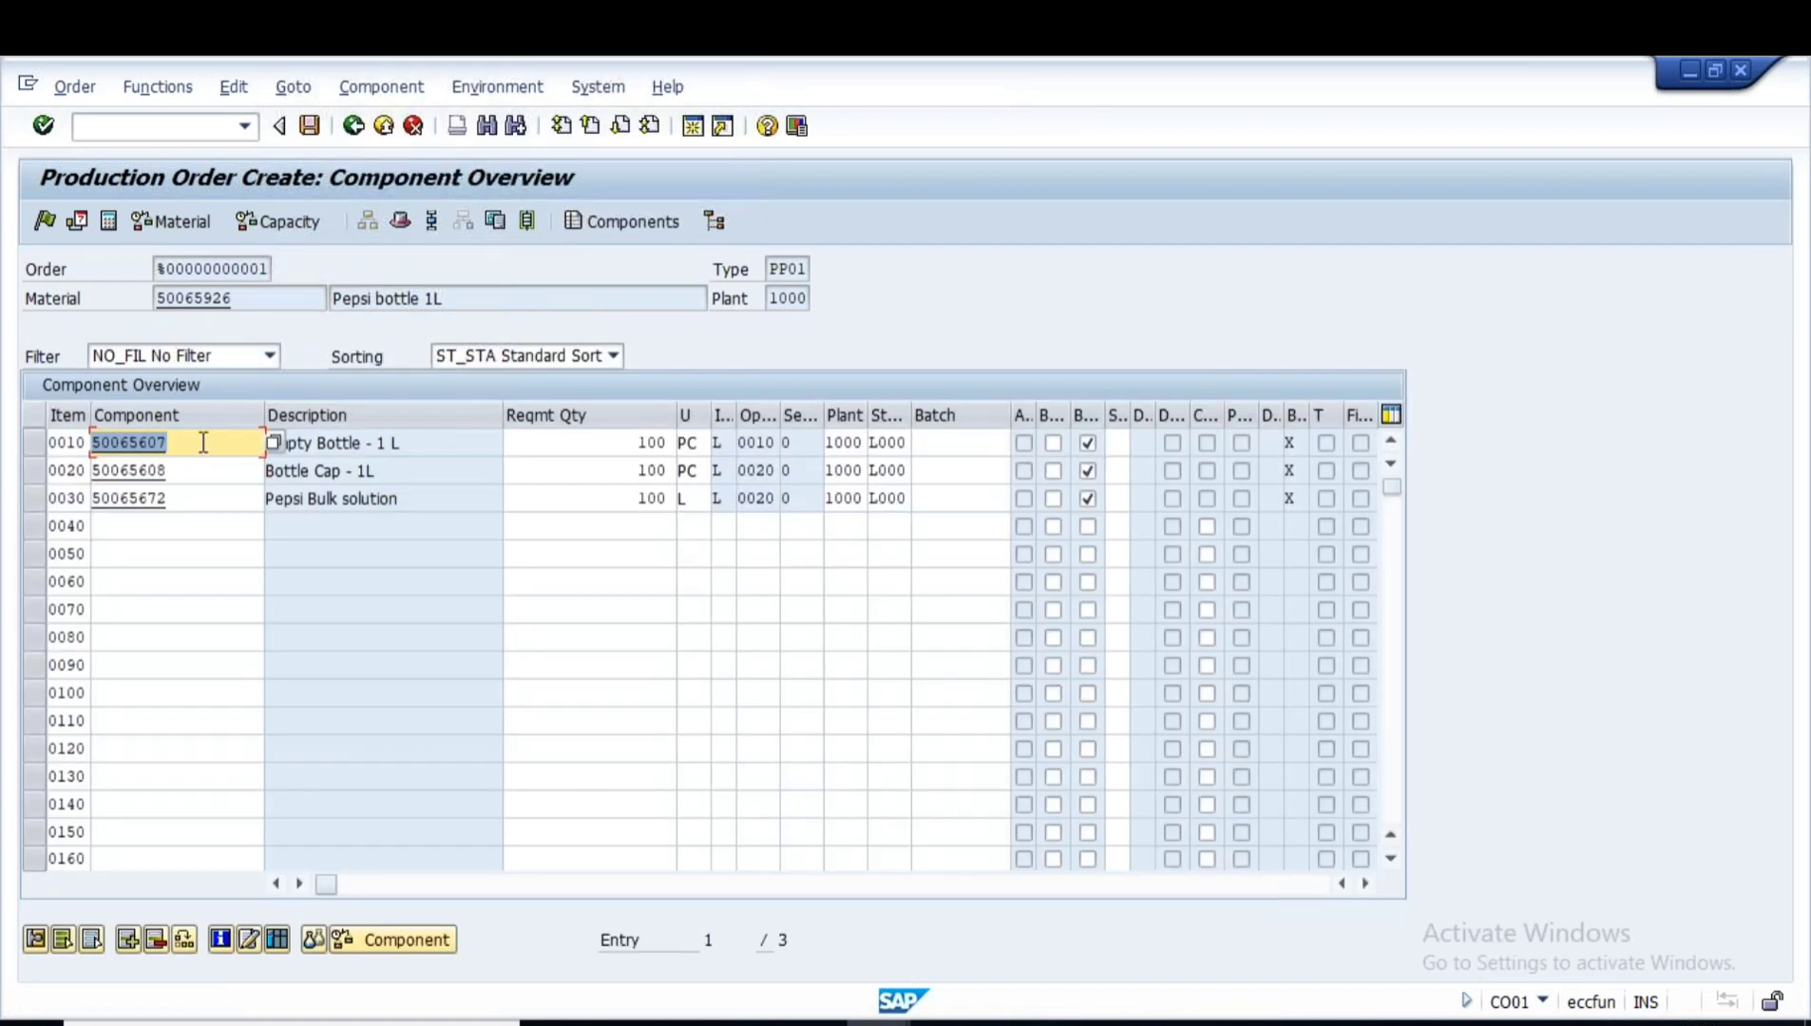
- Review components 50065607 Empty Bottle, 50065608 Bottle Cap and 50065672 Pepsi Bulk solution
left_click(203, 443)
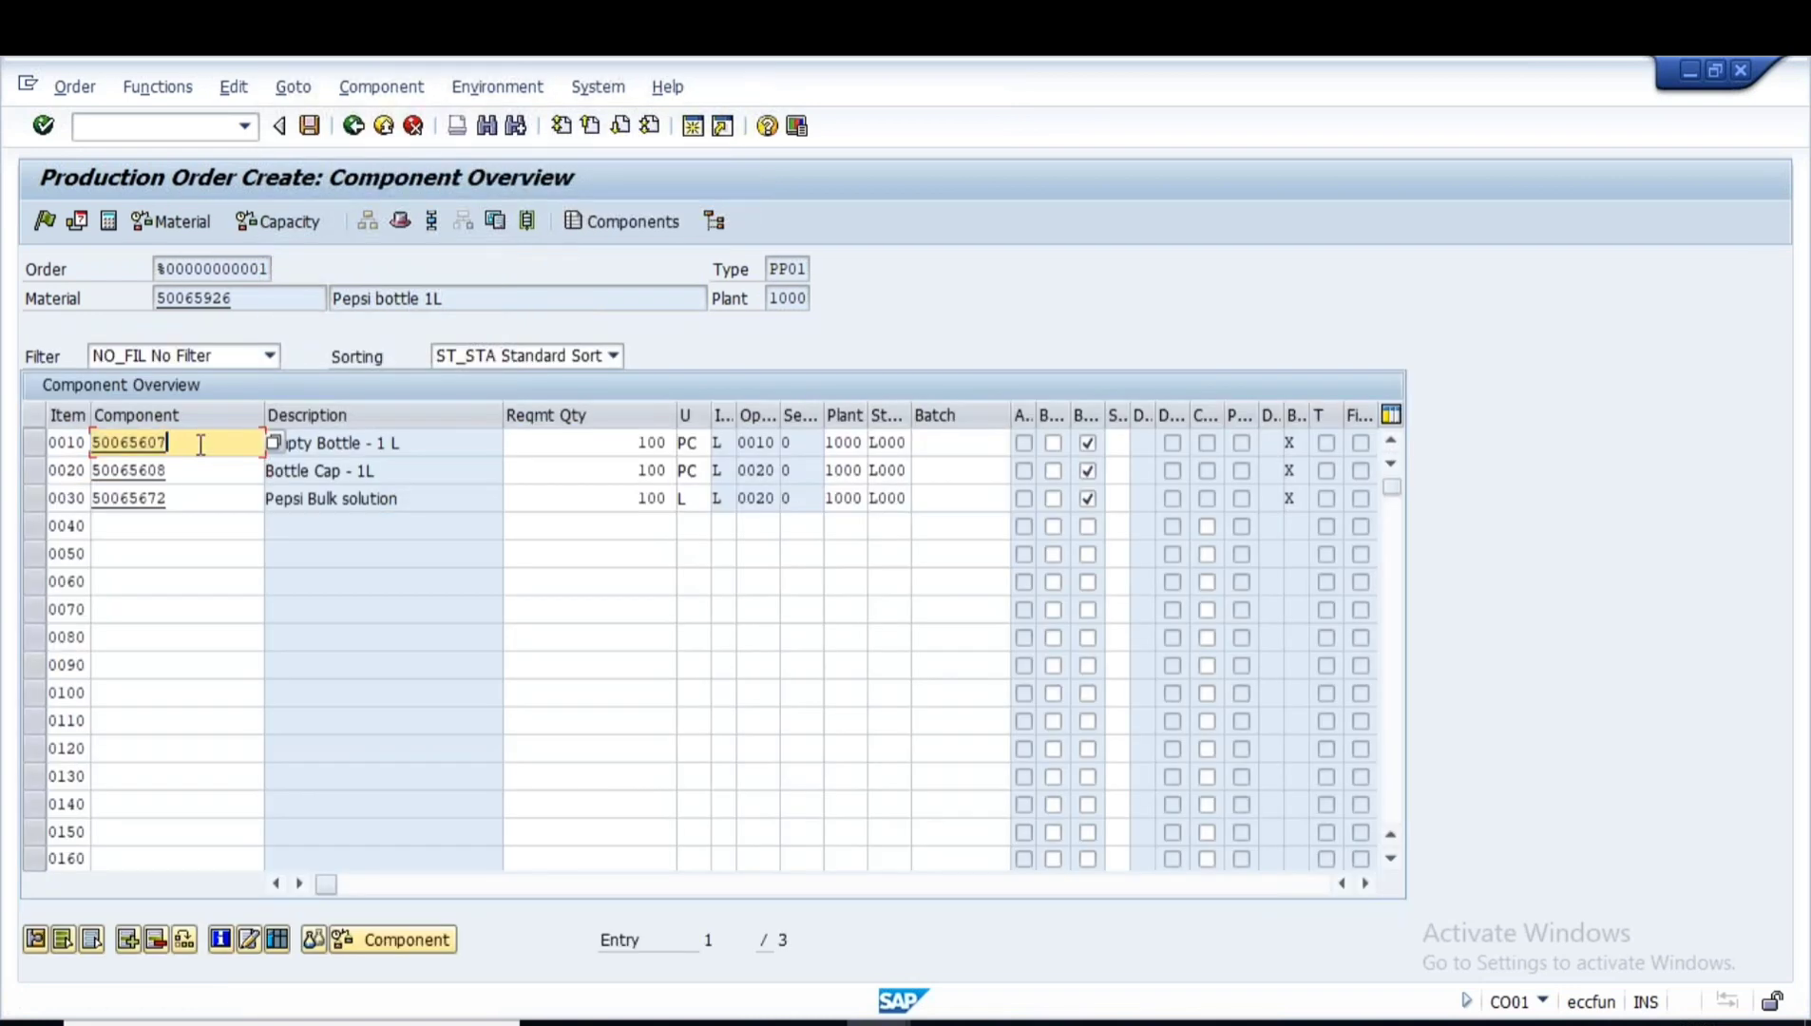
left_click(181, 475)
left_click(182, 523)
left_click(183, 443)
left_click(186, 471)
left_click(188, 499)
left_click_drag(419, 444, 155, 439)
left_click_drag(382, 471, 238, 468)
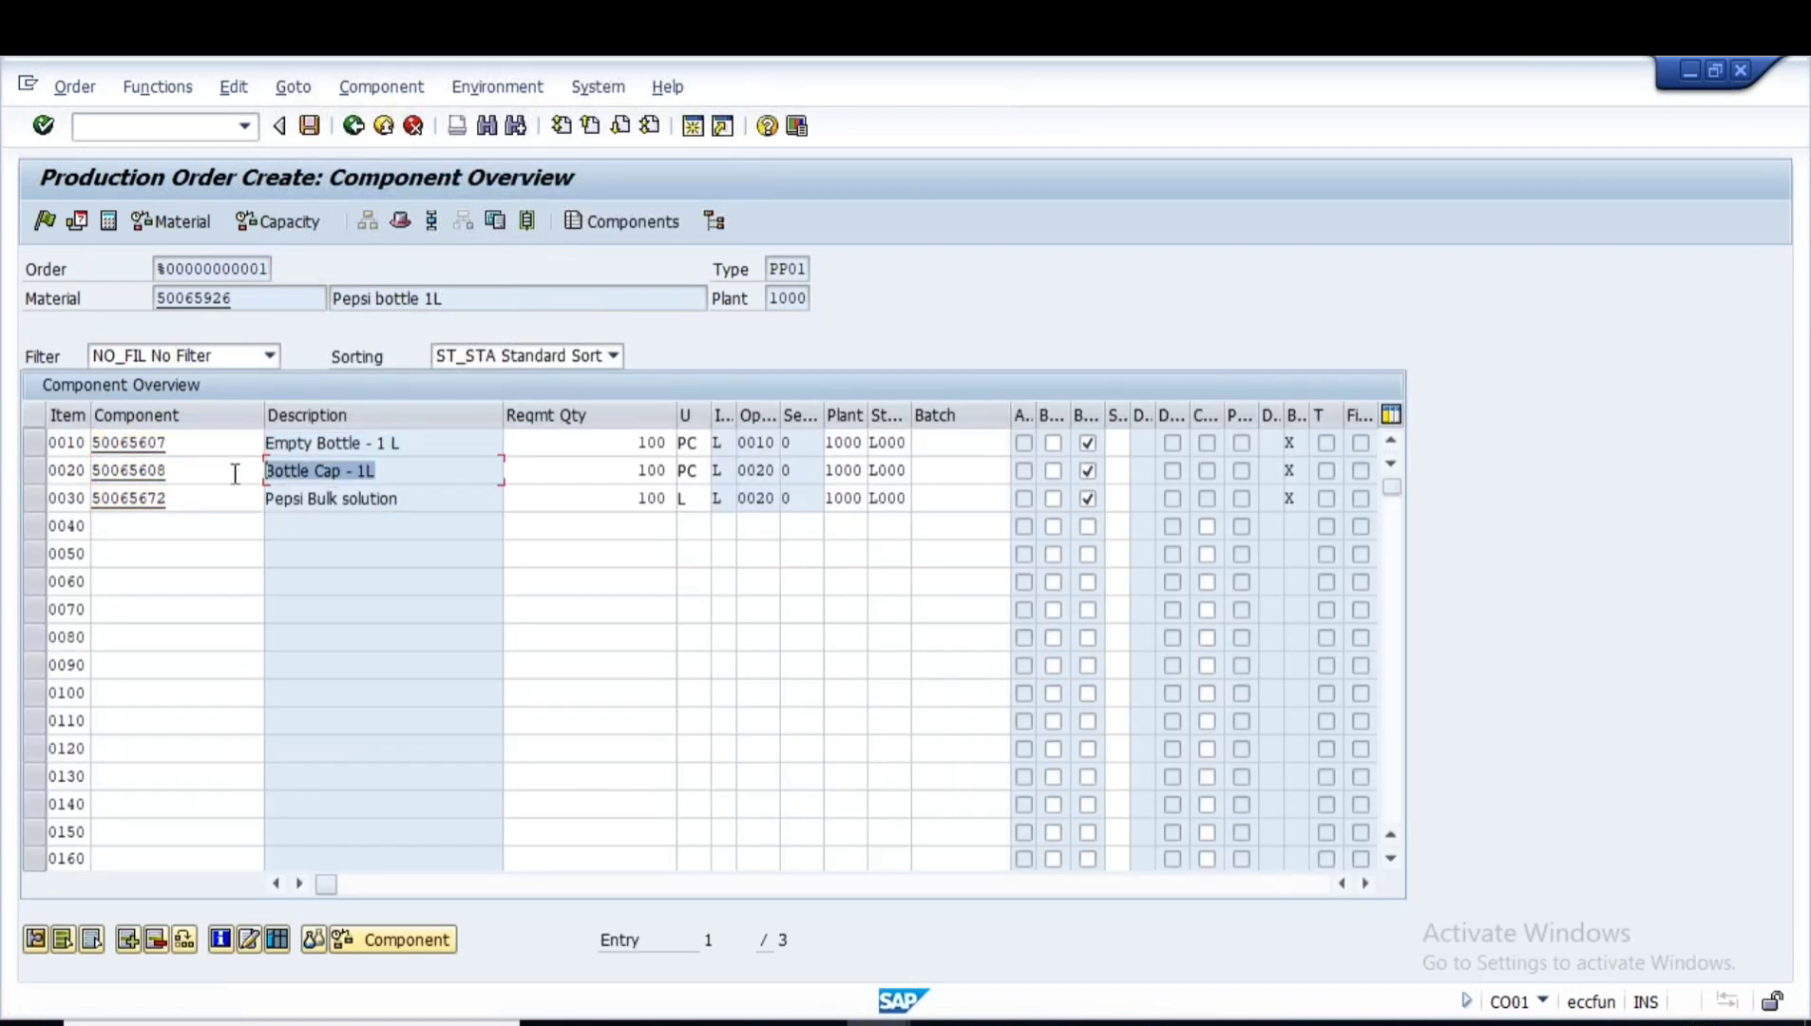
left_click_drag(418, 498, 170, 496)
- Confirm each component requires 100 and save the production order
left_click_drag(633, 440, 677, 442)
left_click_drag(619, 465, 694, 468)
left_click_drag(631, 497, 763, 502)
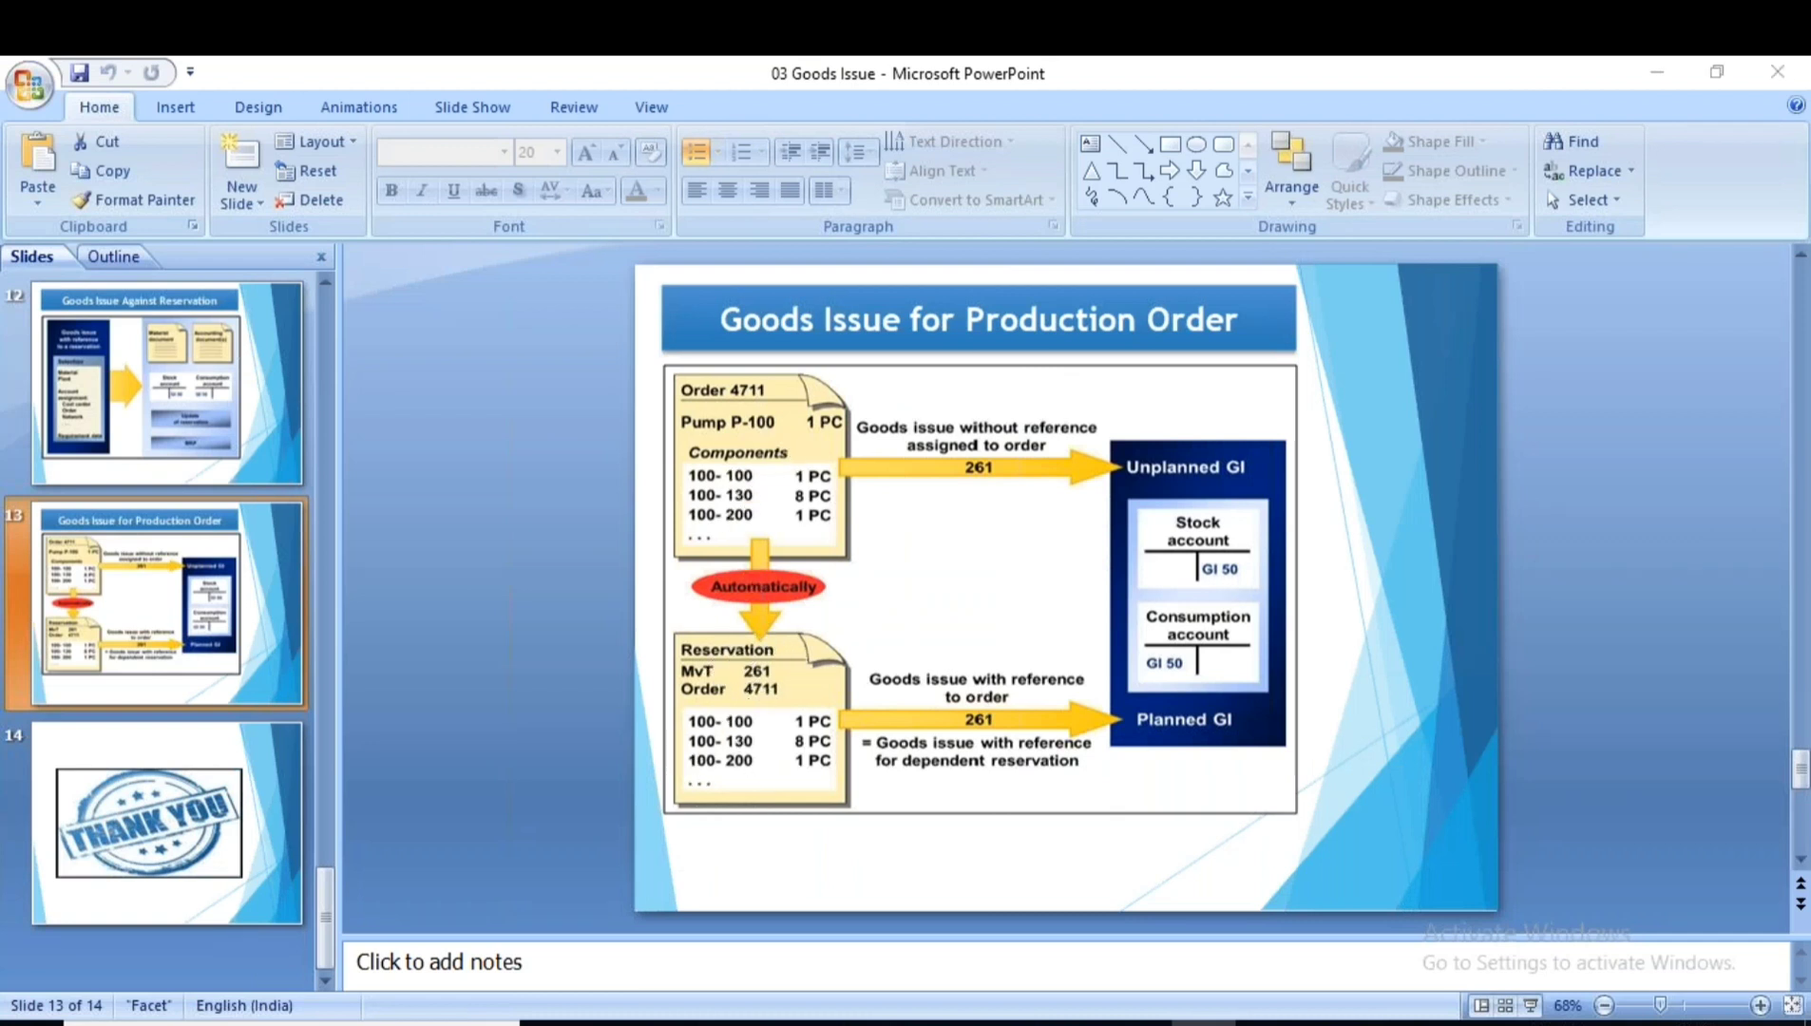
key("alt+Tab")
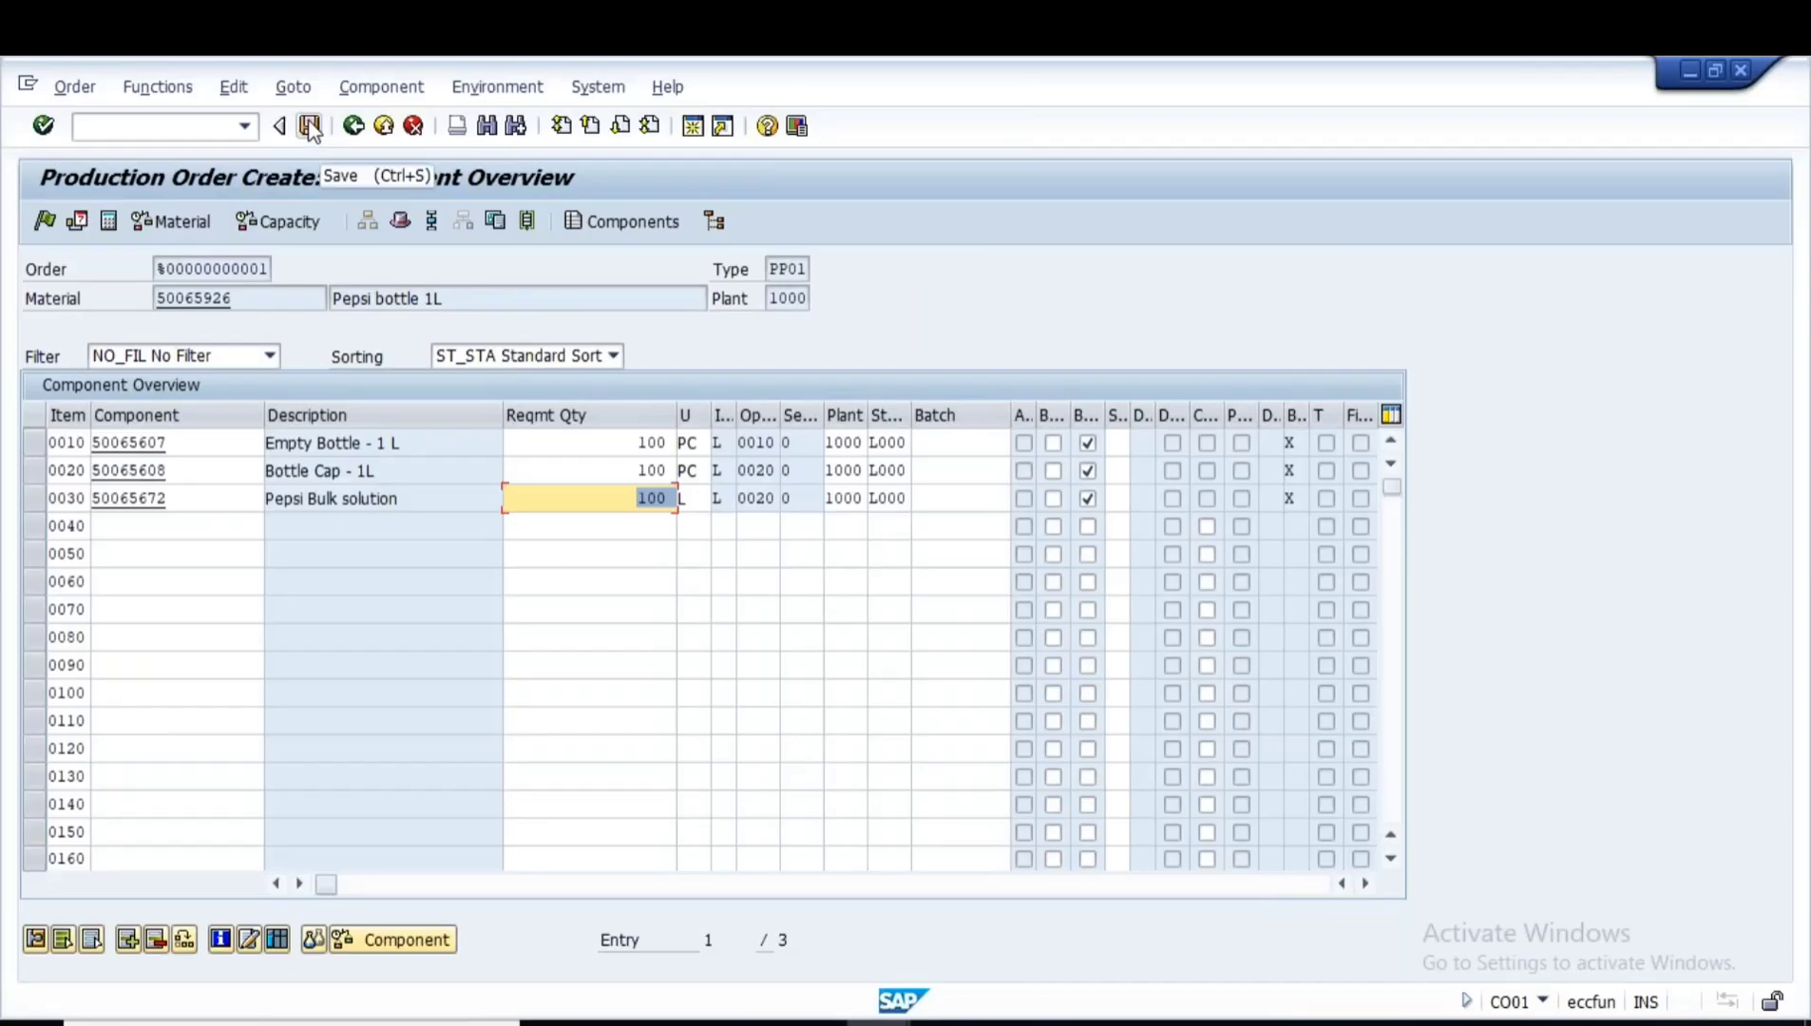
left_click(309, 127)
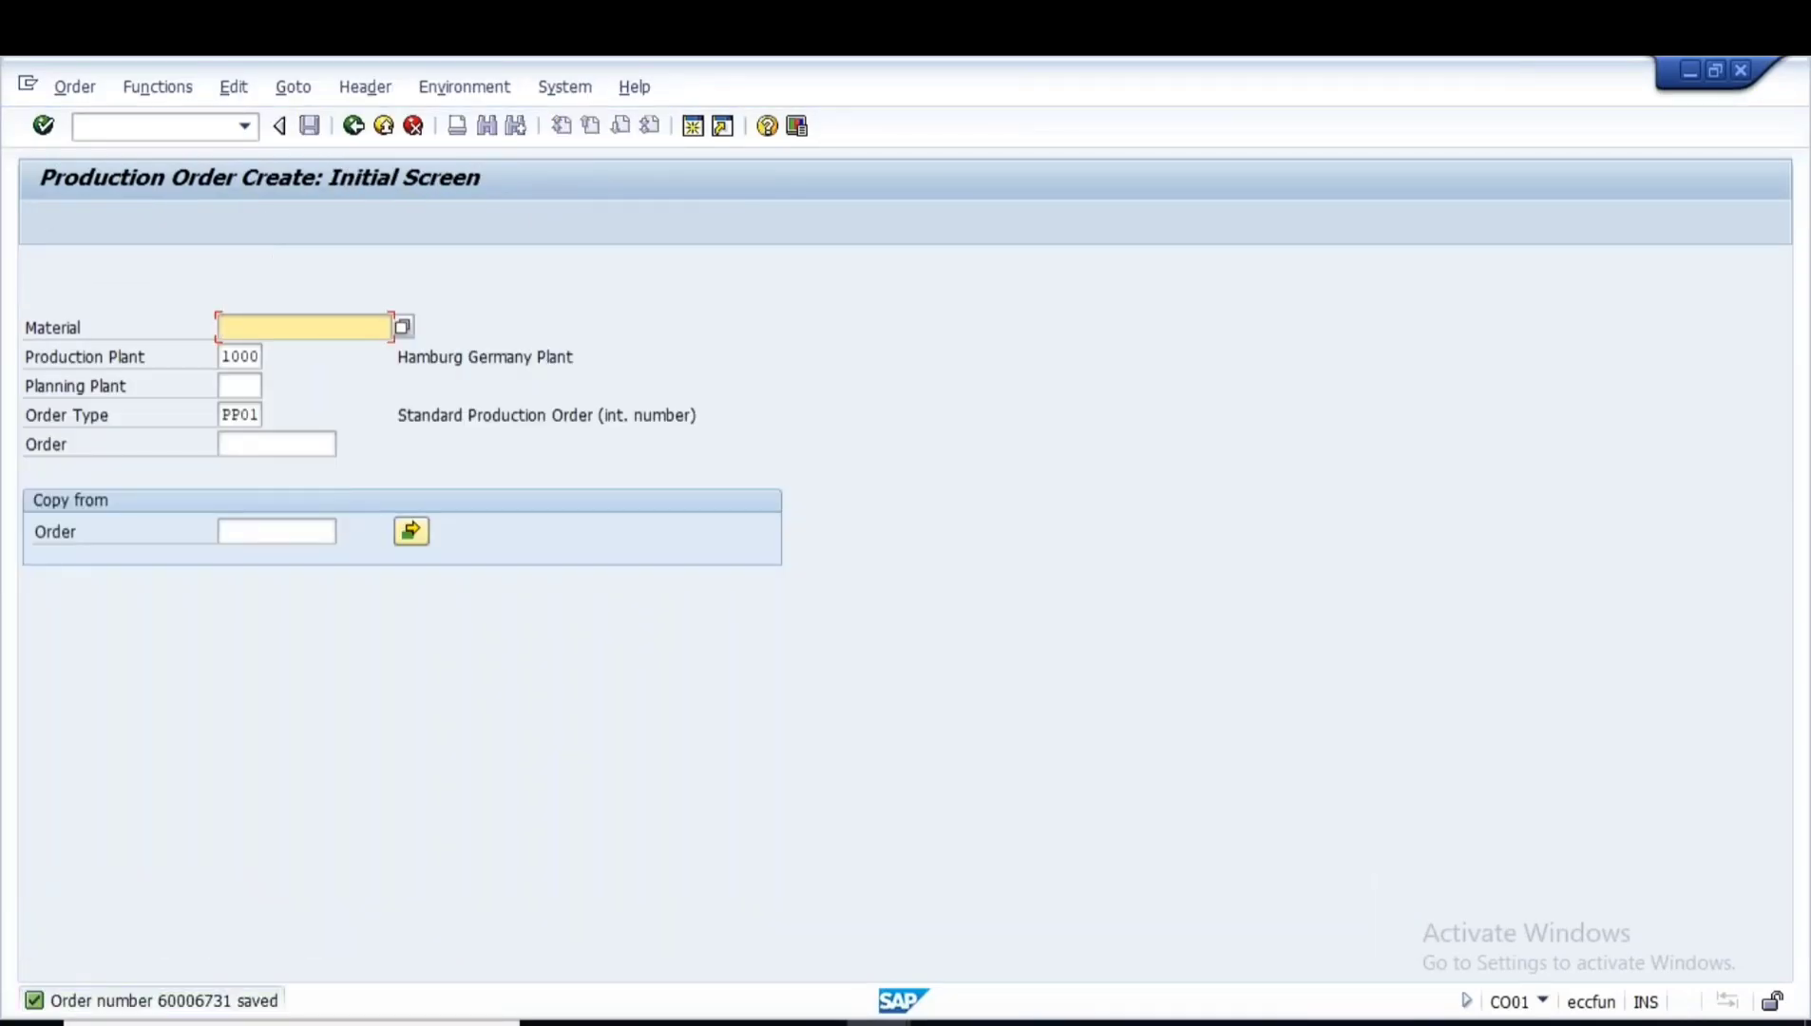
- Display production order 60006731 and check its total quantity of 100
left_click(84, 88)
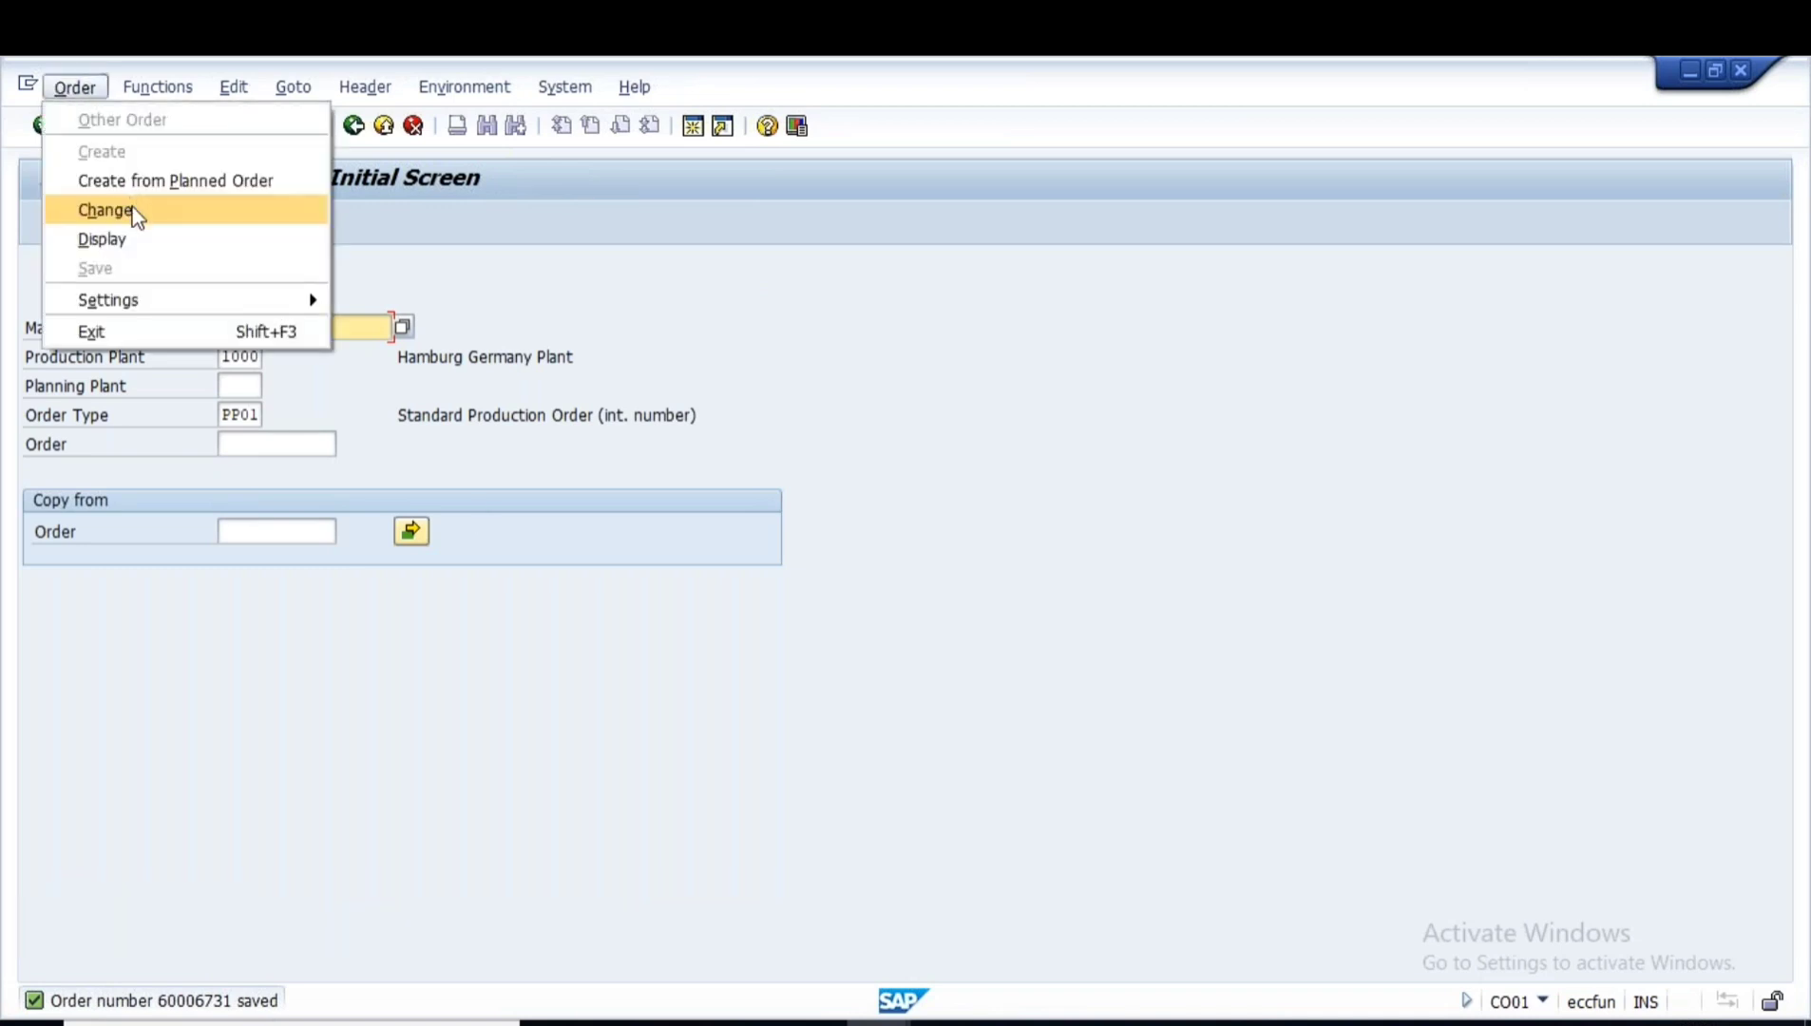
left_click(101, 239)
key("Return")
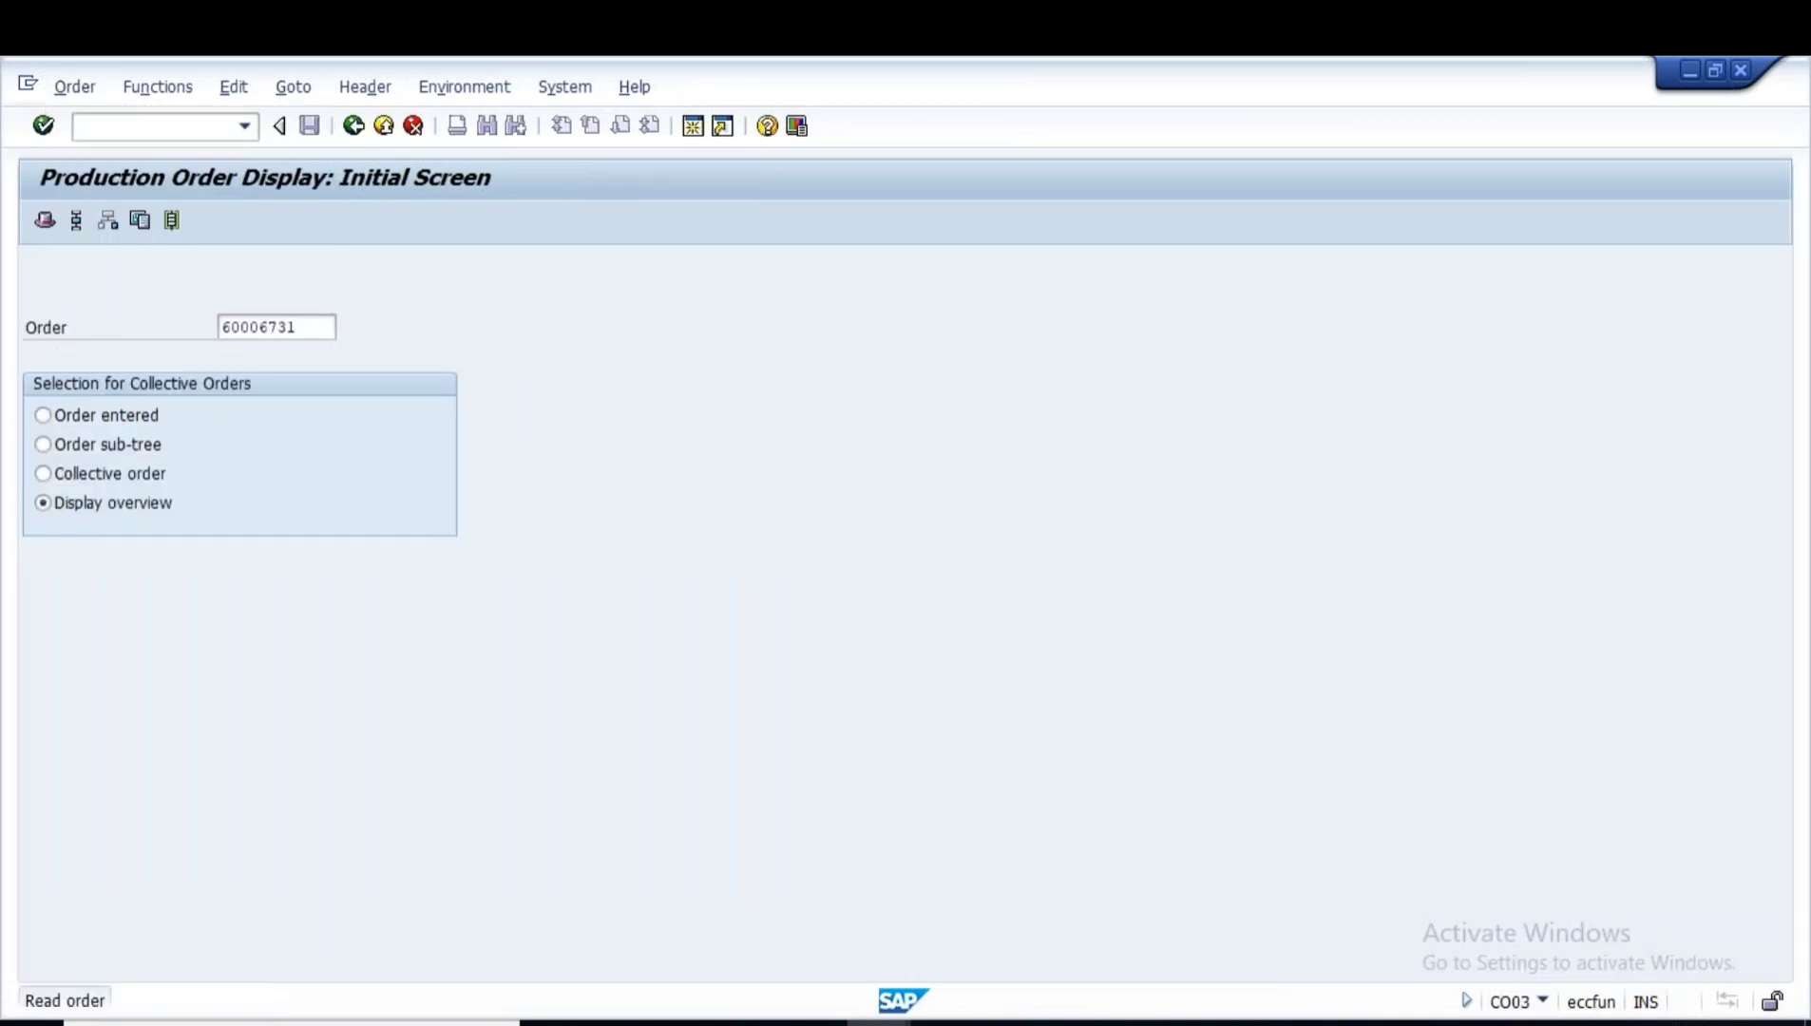
double_click(180, 471)
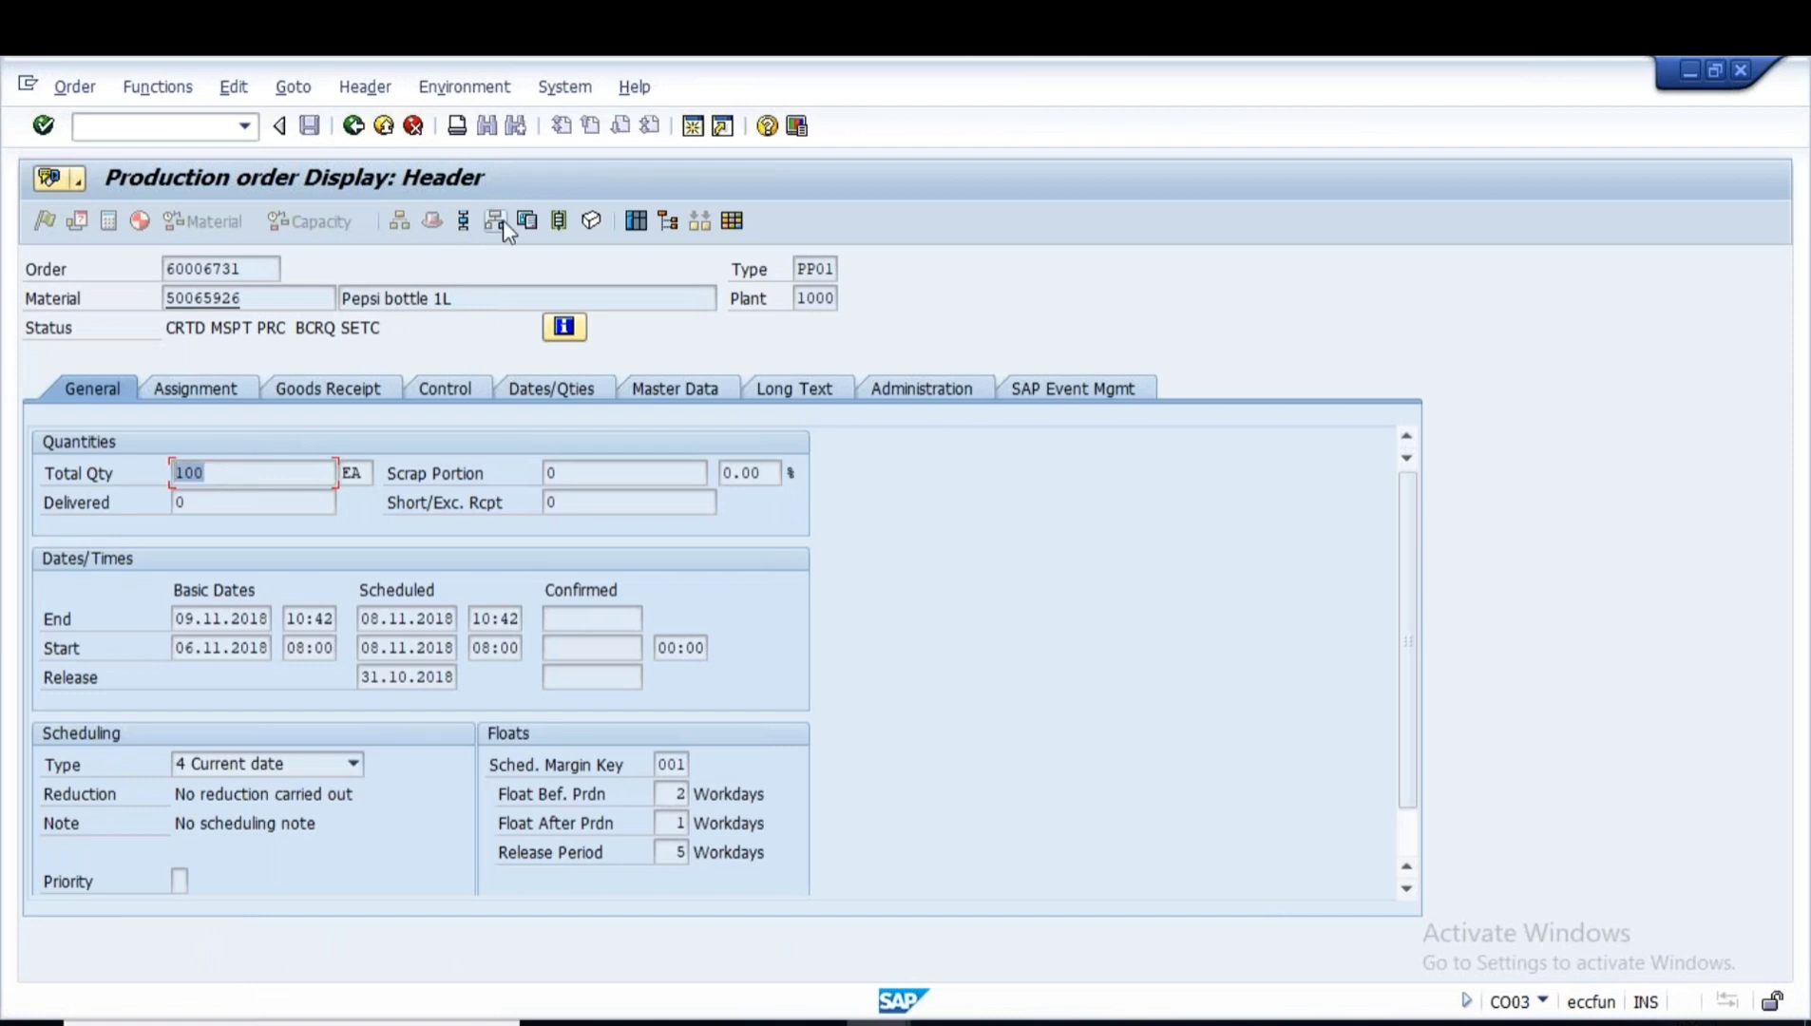
- Review the saved order's three components and their required quantities of 100
left_click(495, 221)
left_click(397, 442)
left_click(403, 471)
left_click(402, 499)
left_click(635, 443)
left_click(634, 471)
left_click(633, 494)
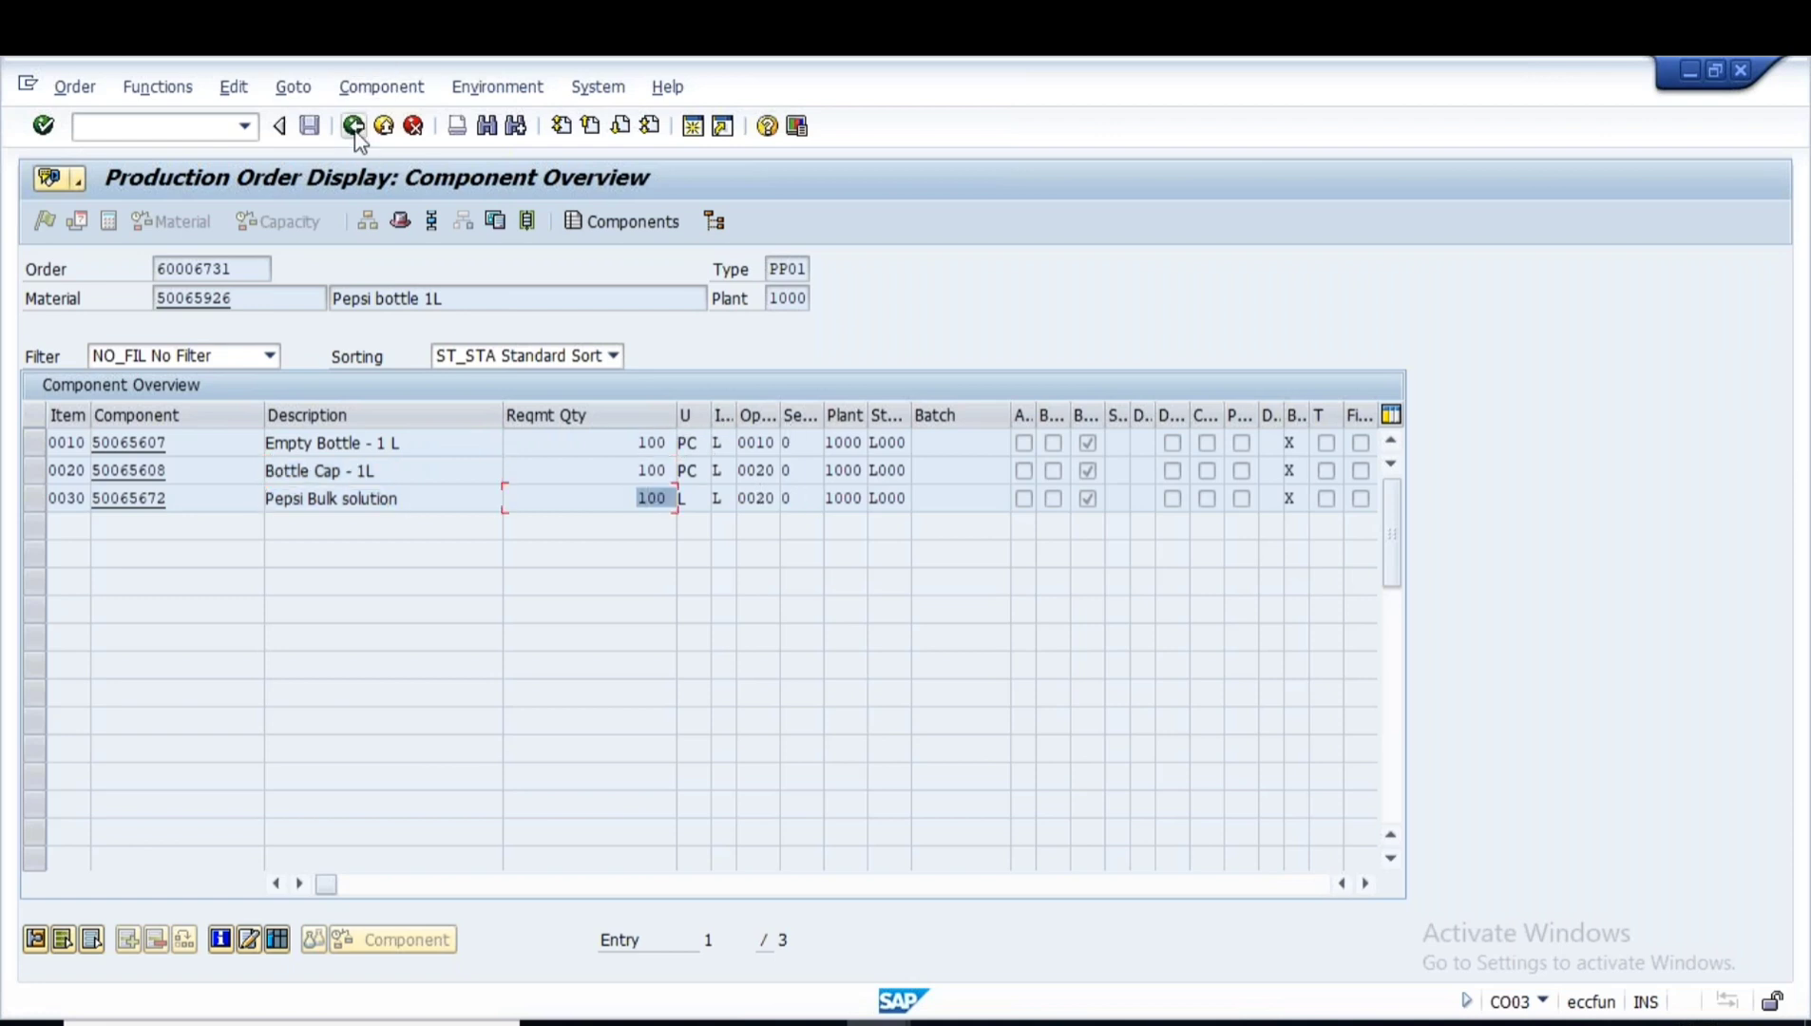
- Find reservation number 92221 in the order's Assignment details
left_click(354, 130)
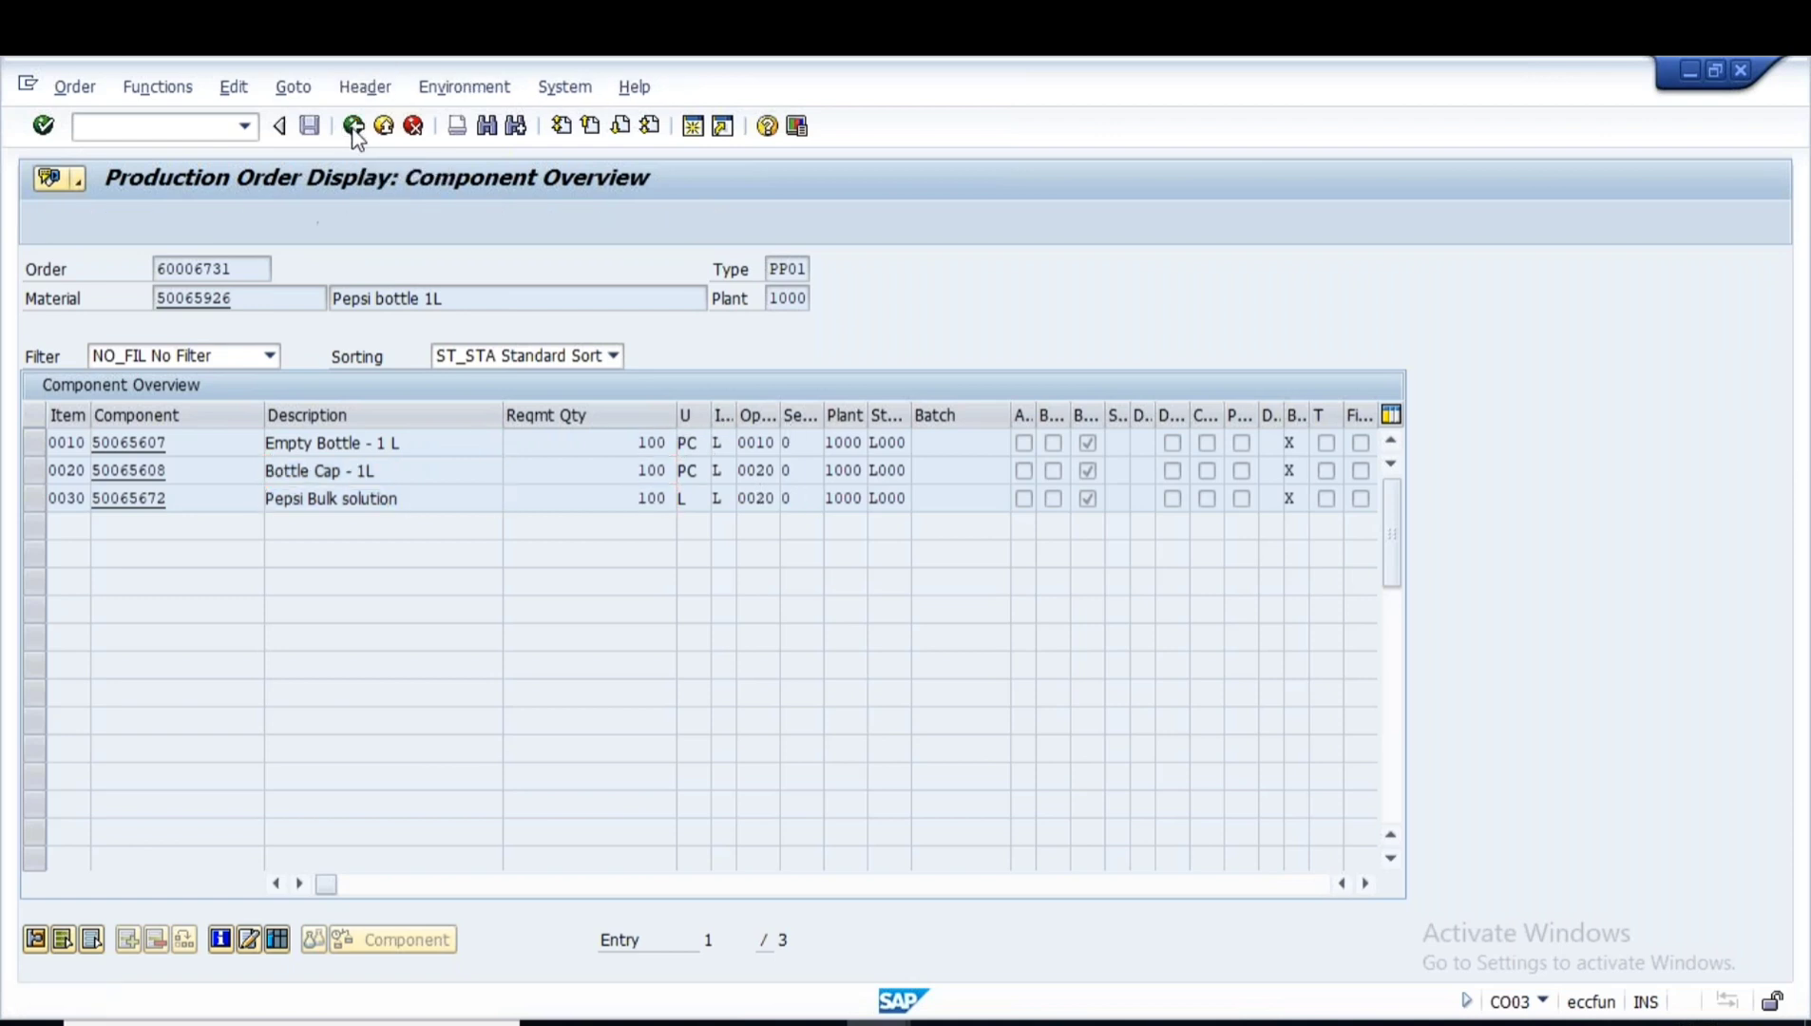
left_click(198, 389)
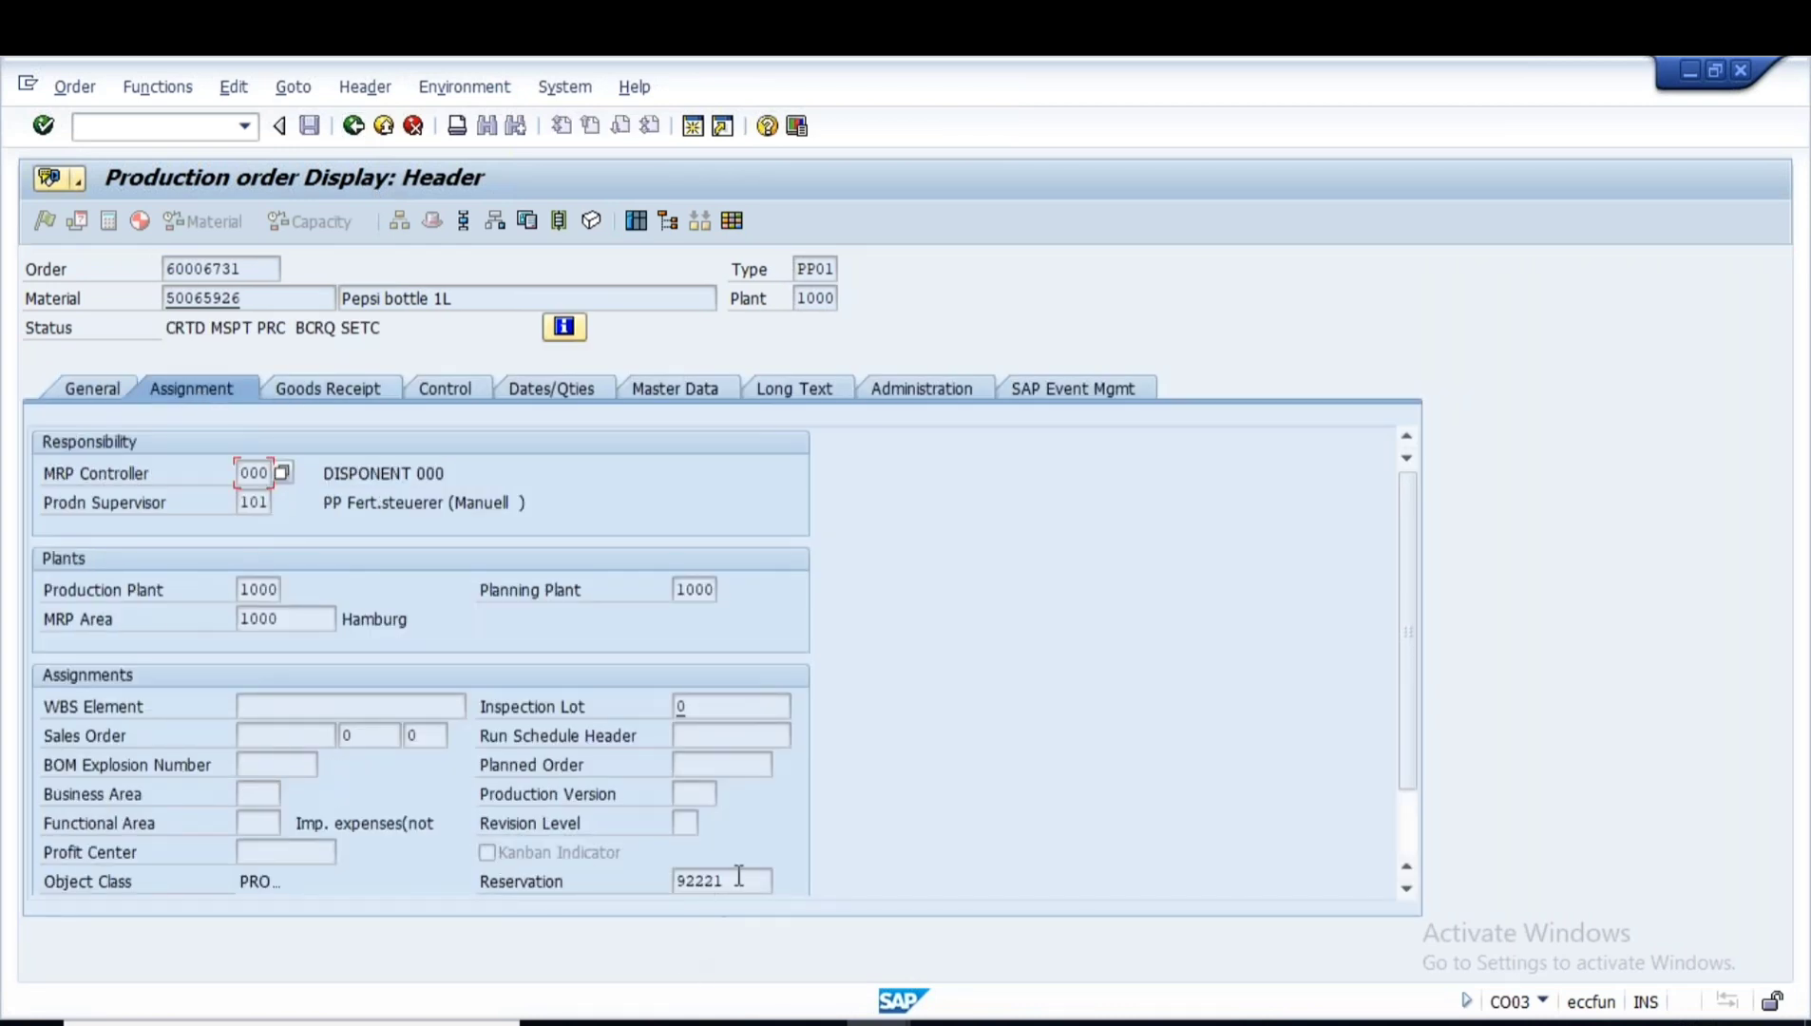
left_click_drag(730, 881, 608, 878)
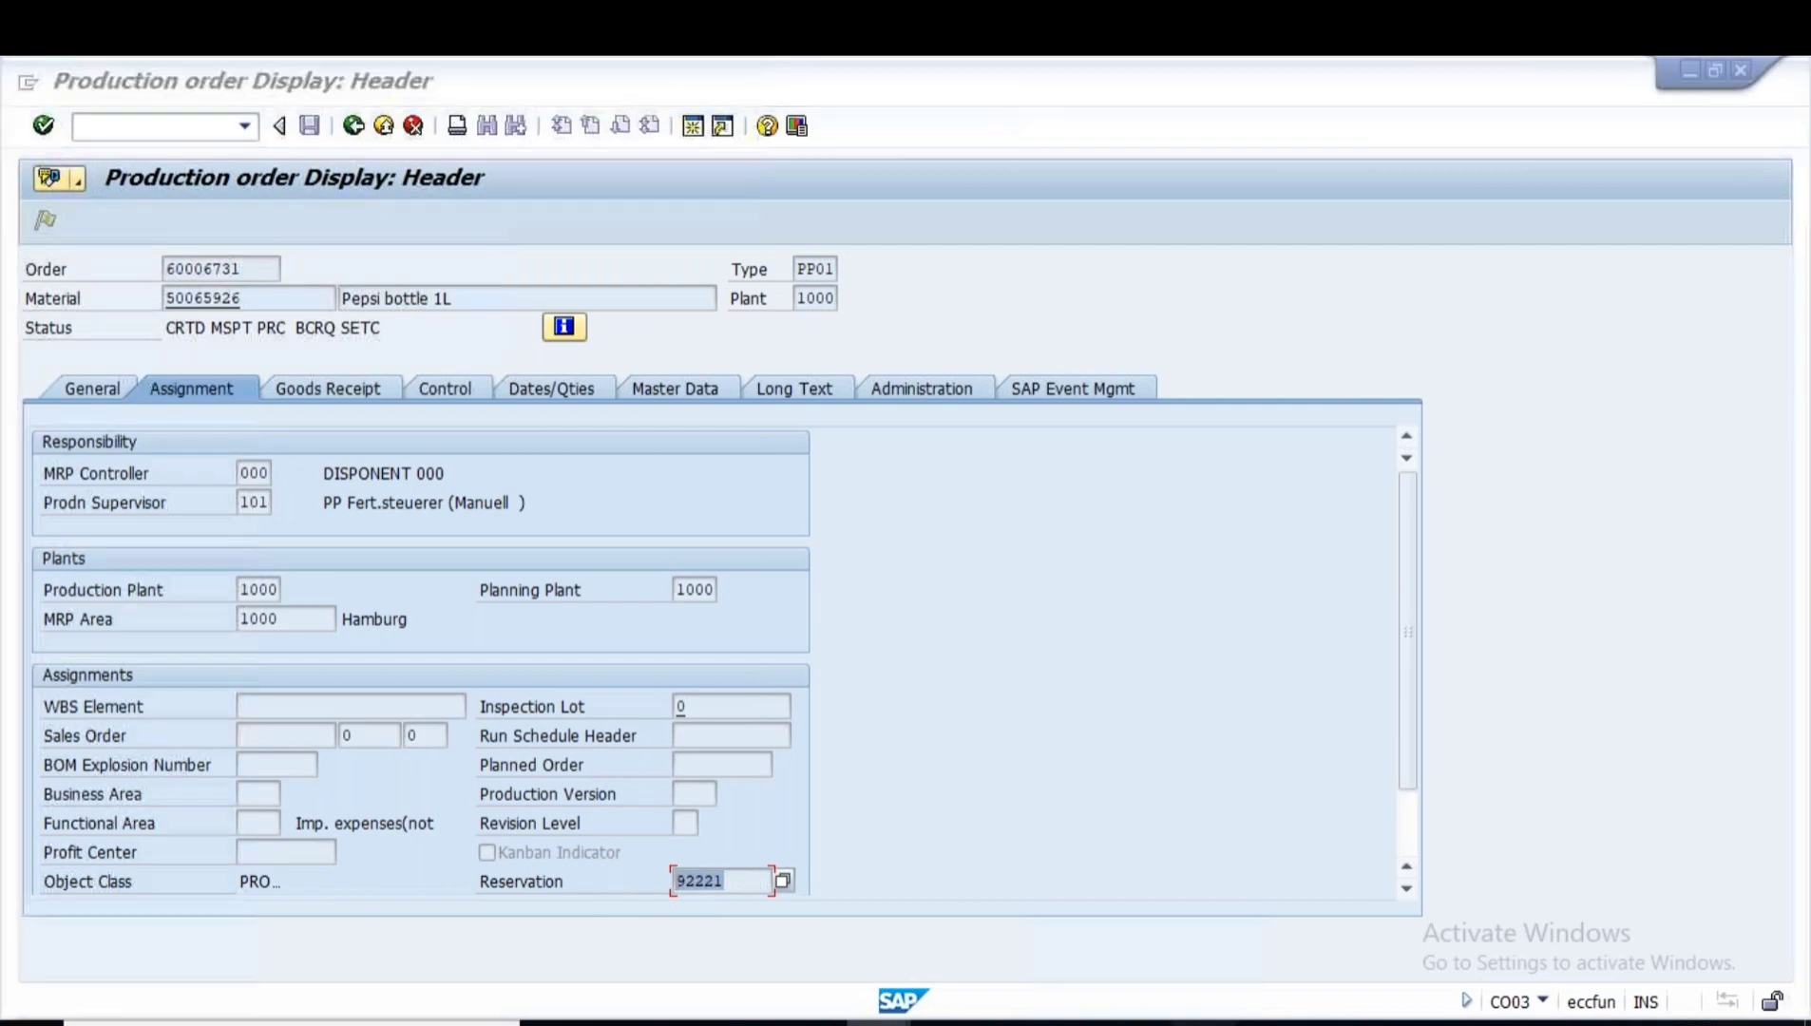
left_click(1203, 1024)
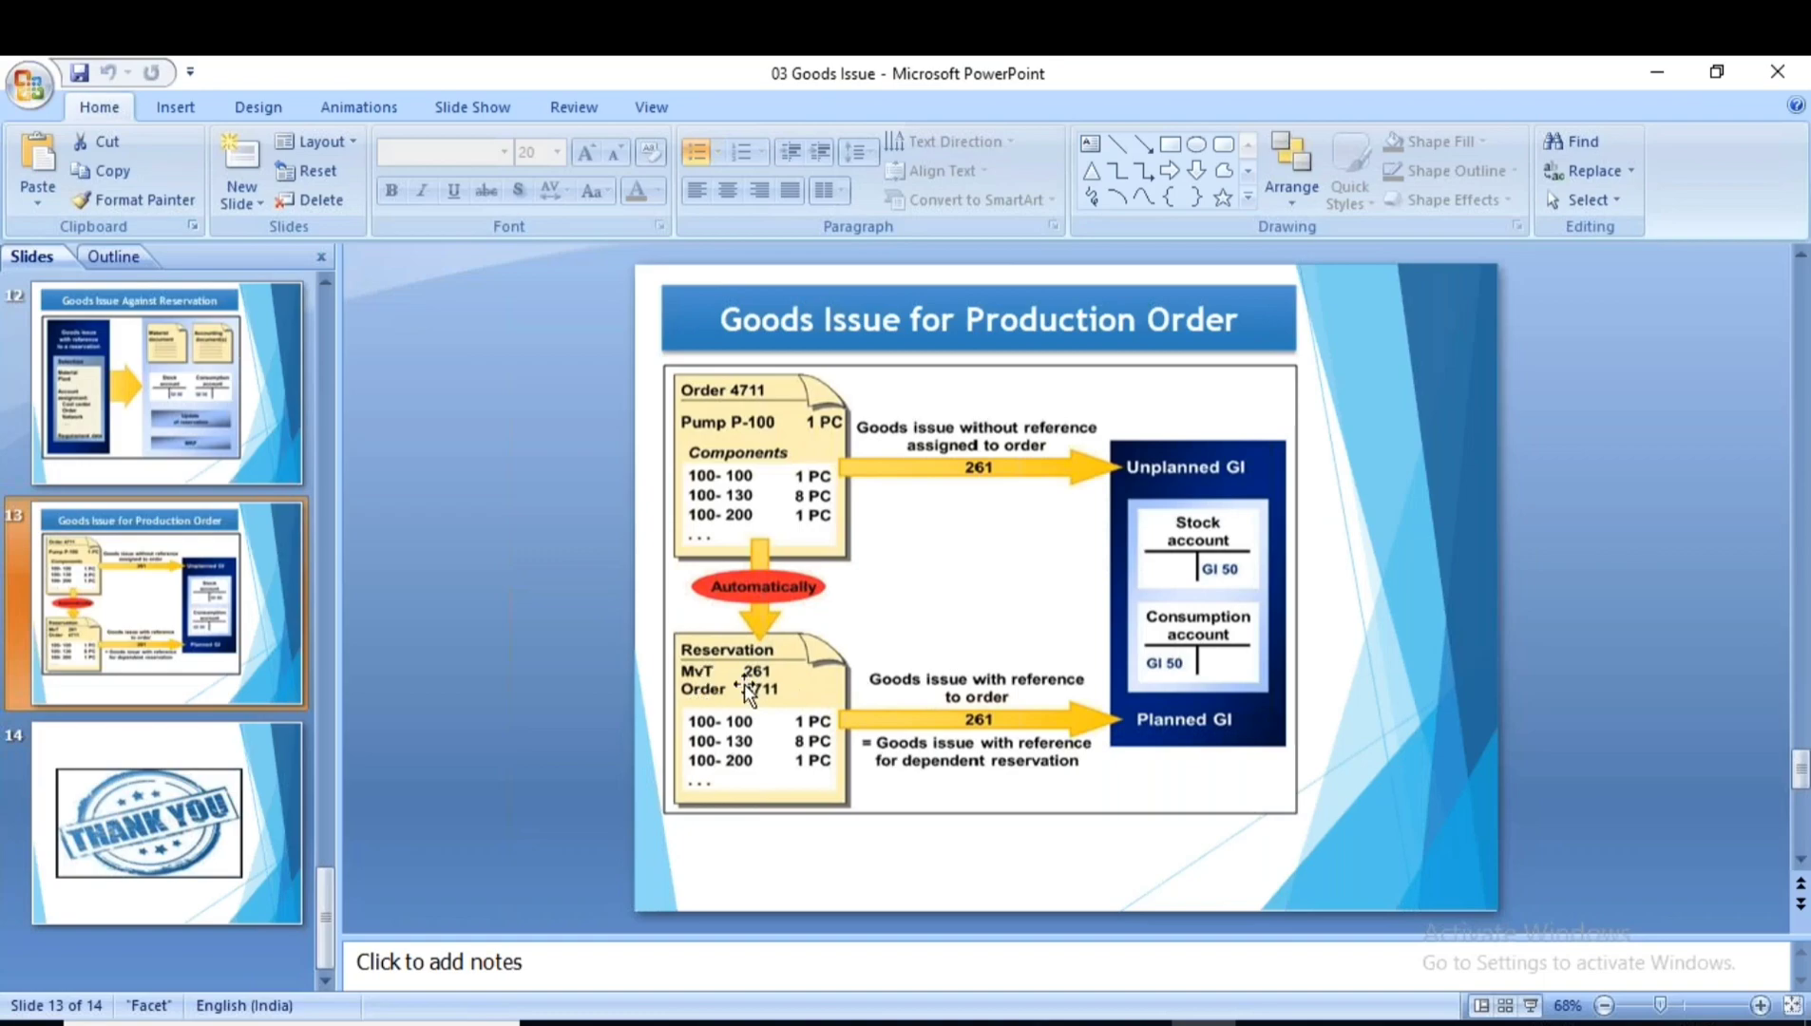
key("alt+Tab")
double_click(700, 884)
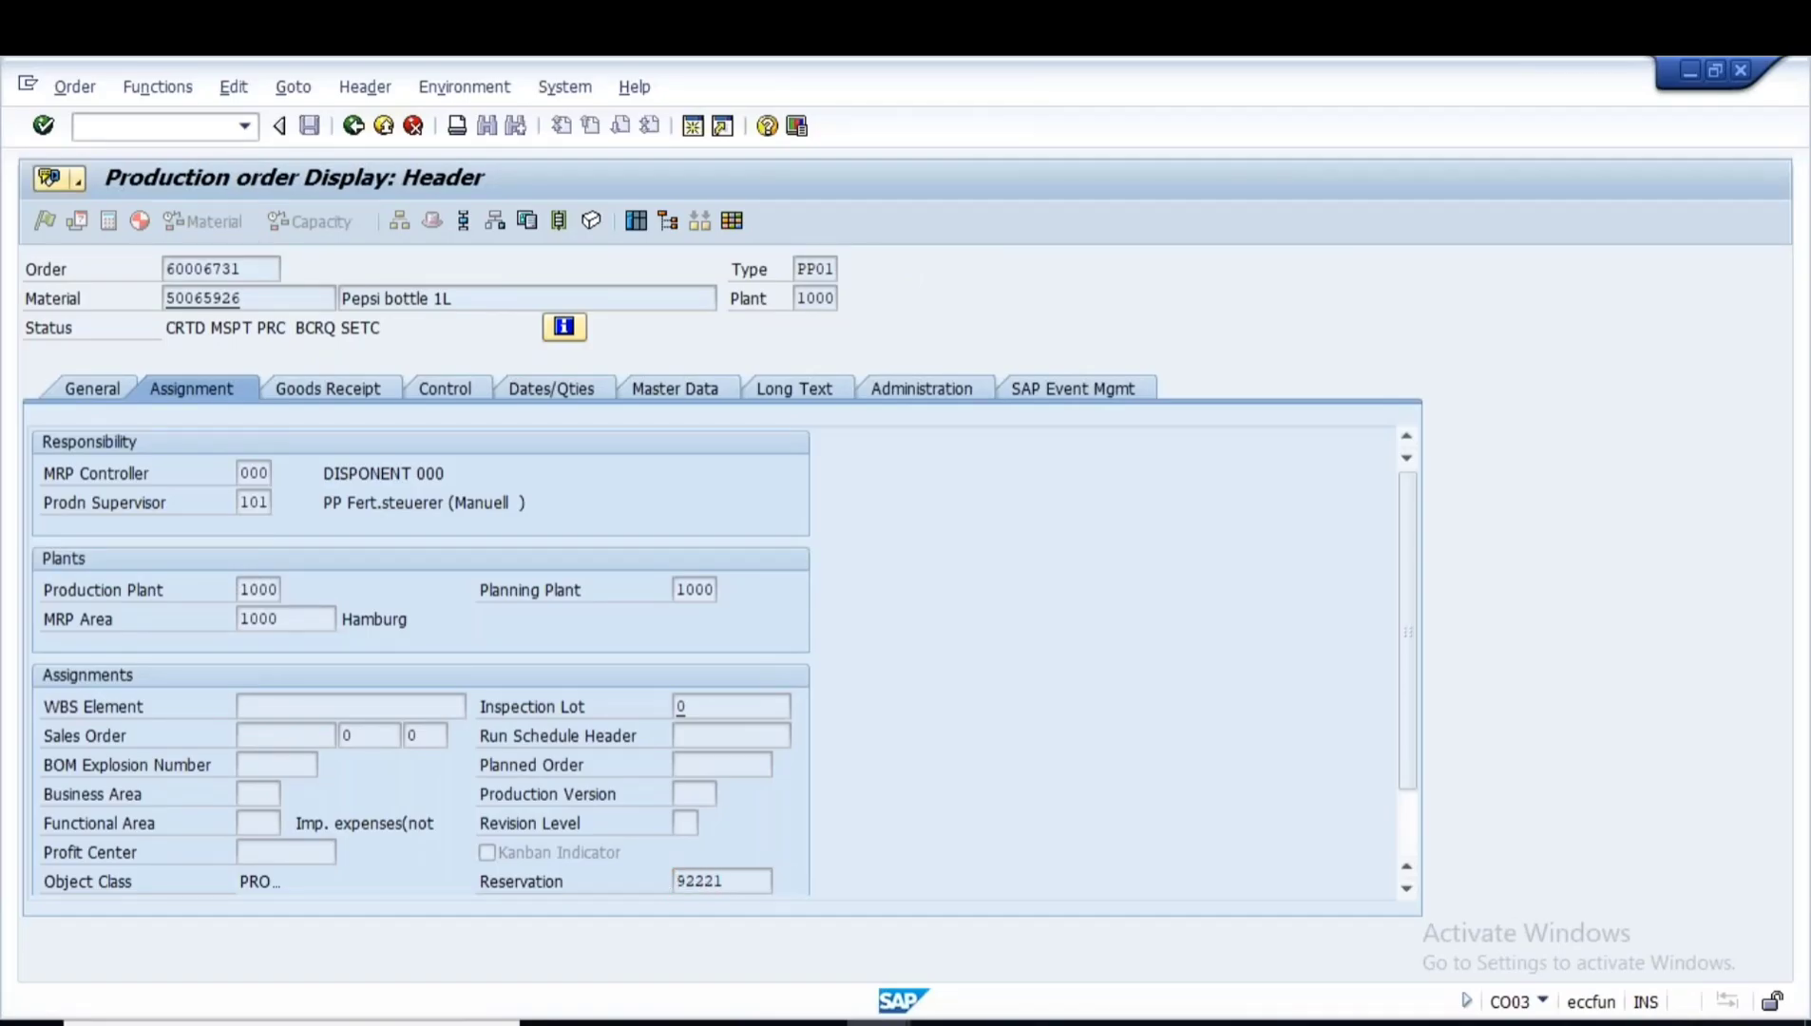
key("Return")
key("ctrl+c")
left_click(879, 1023)
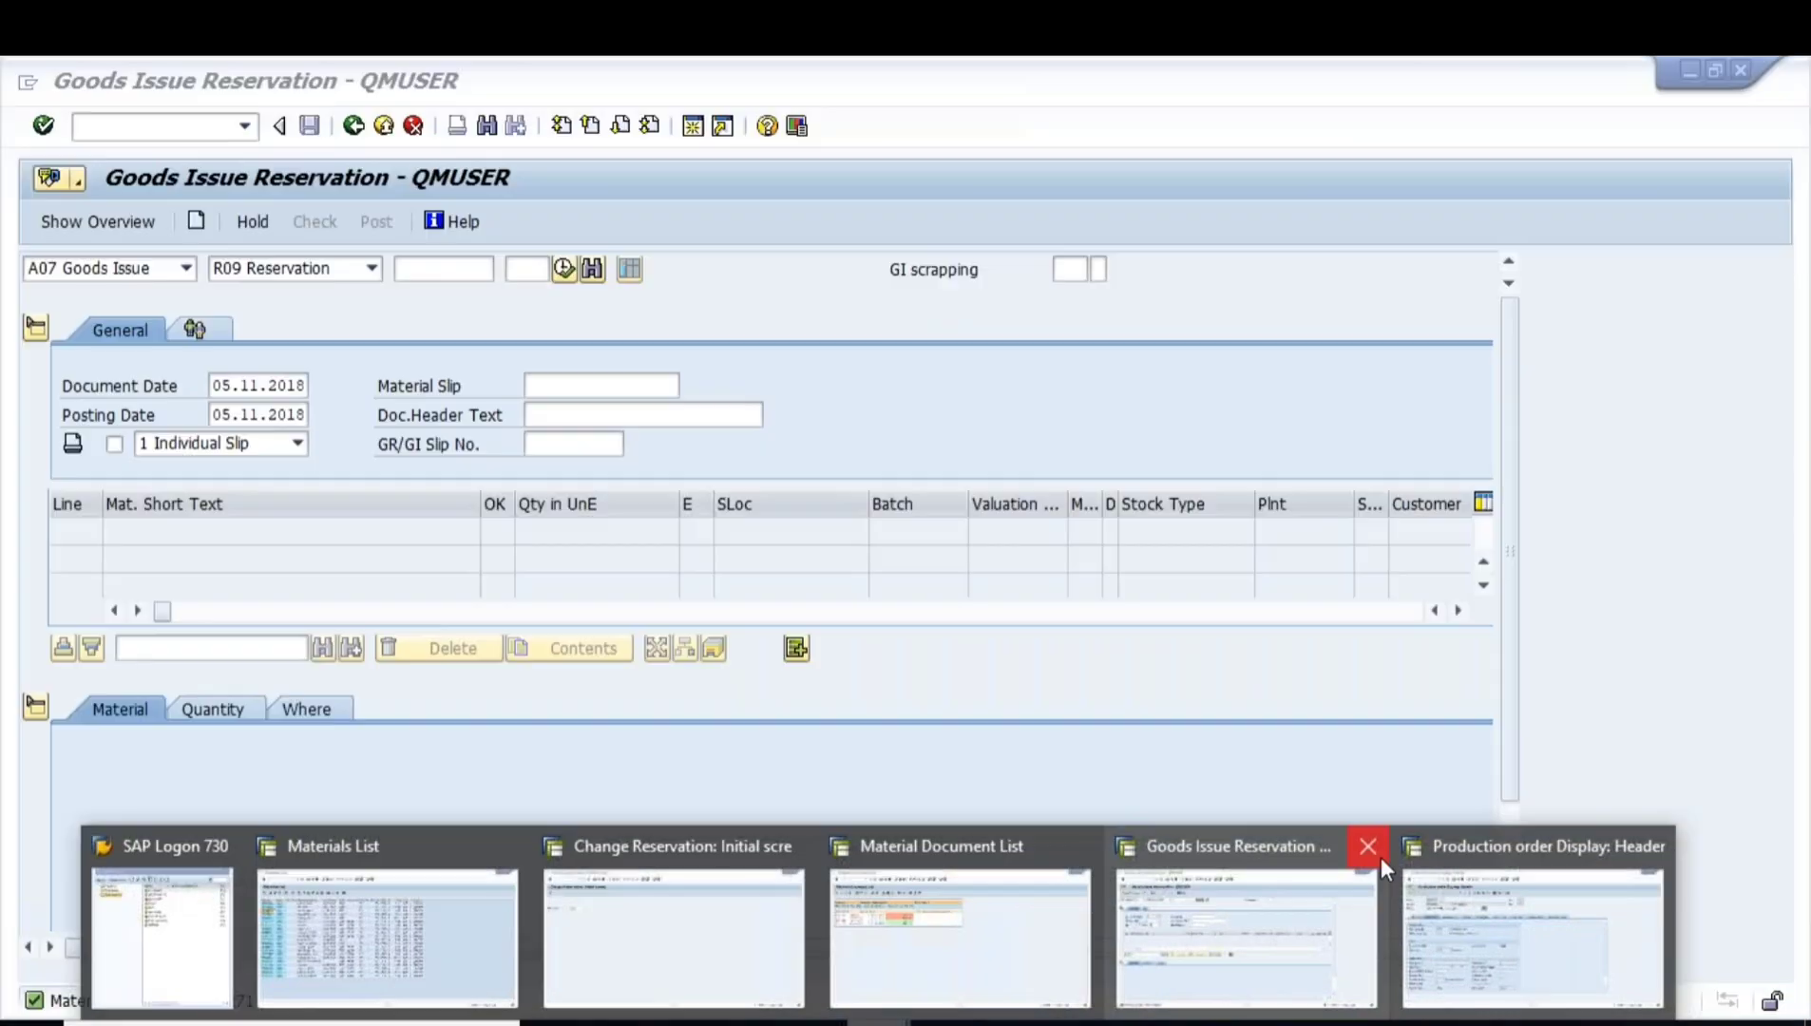
- Close the extra SAP windows and display reservation 92221 with MB23
left_click(1381, 857)
left_click(1208, 846)
left_click(978, 897)
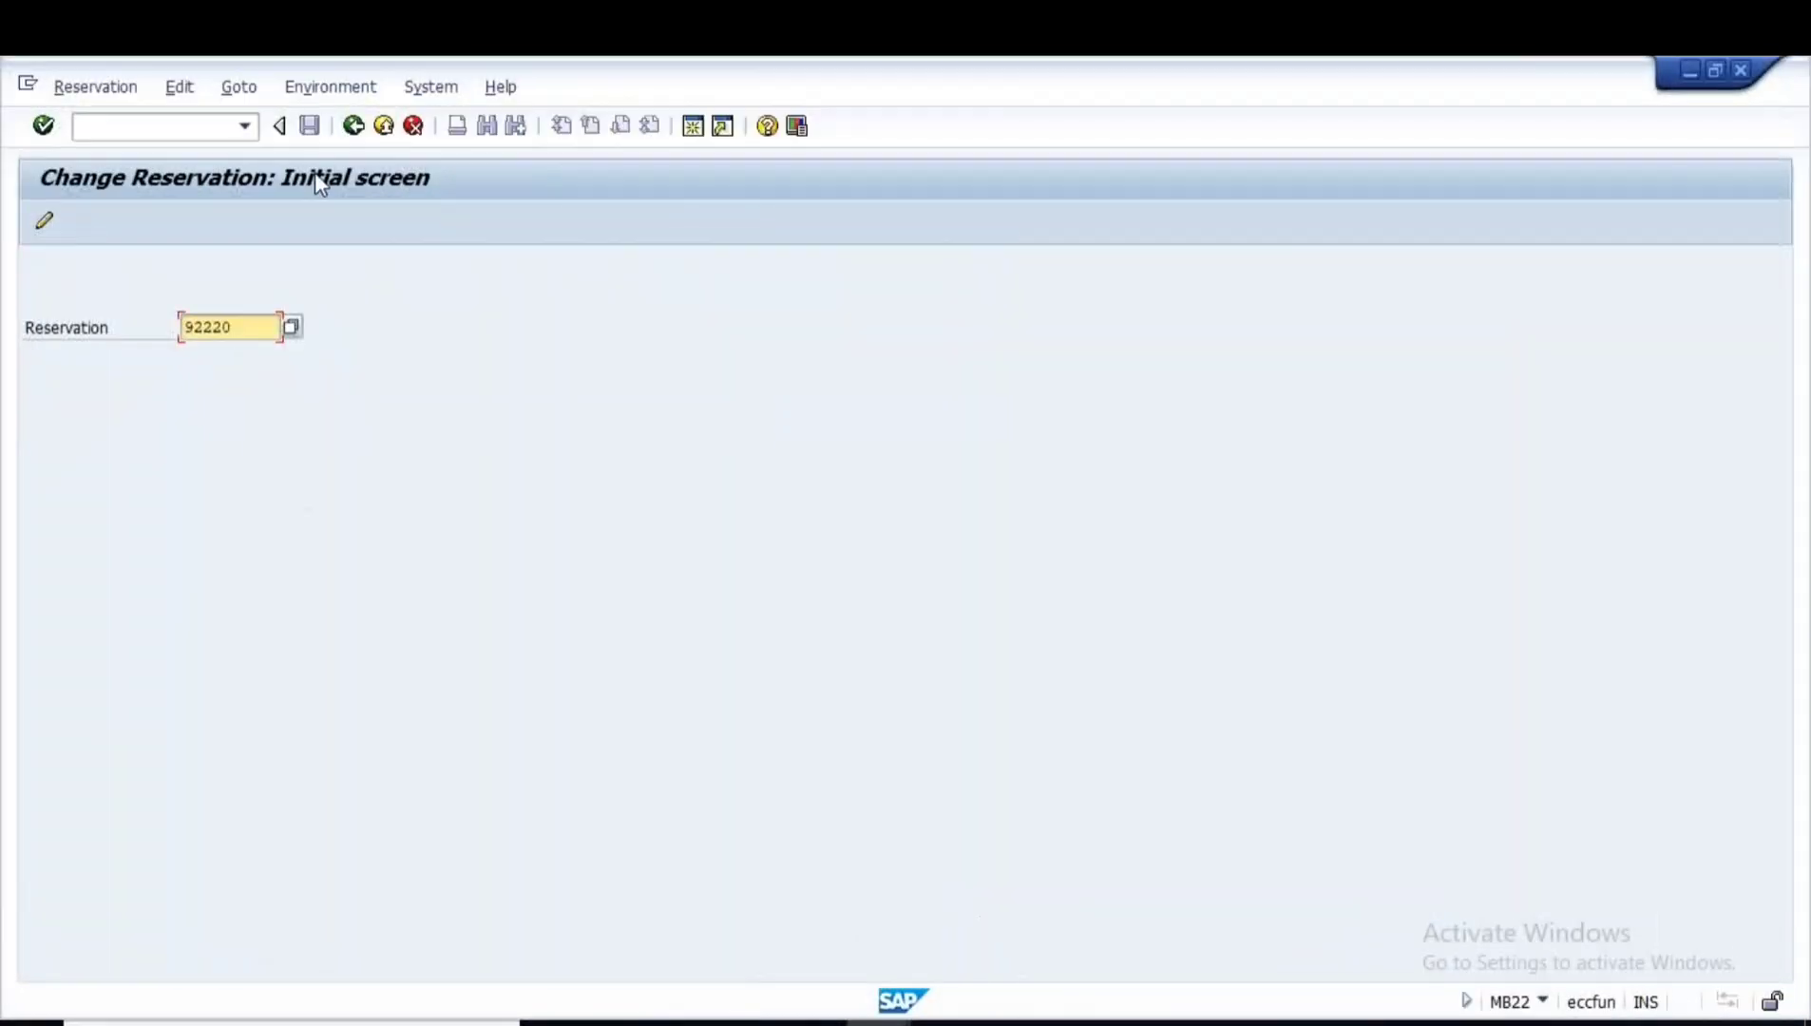
left_click(353, 127)
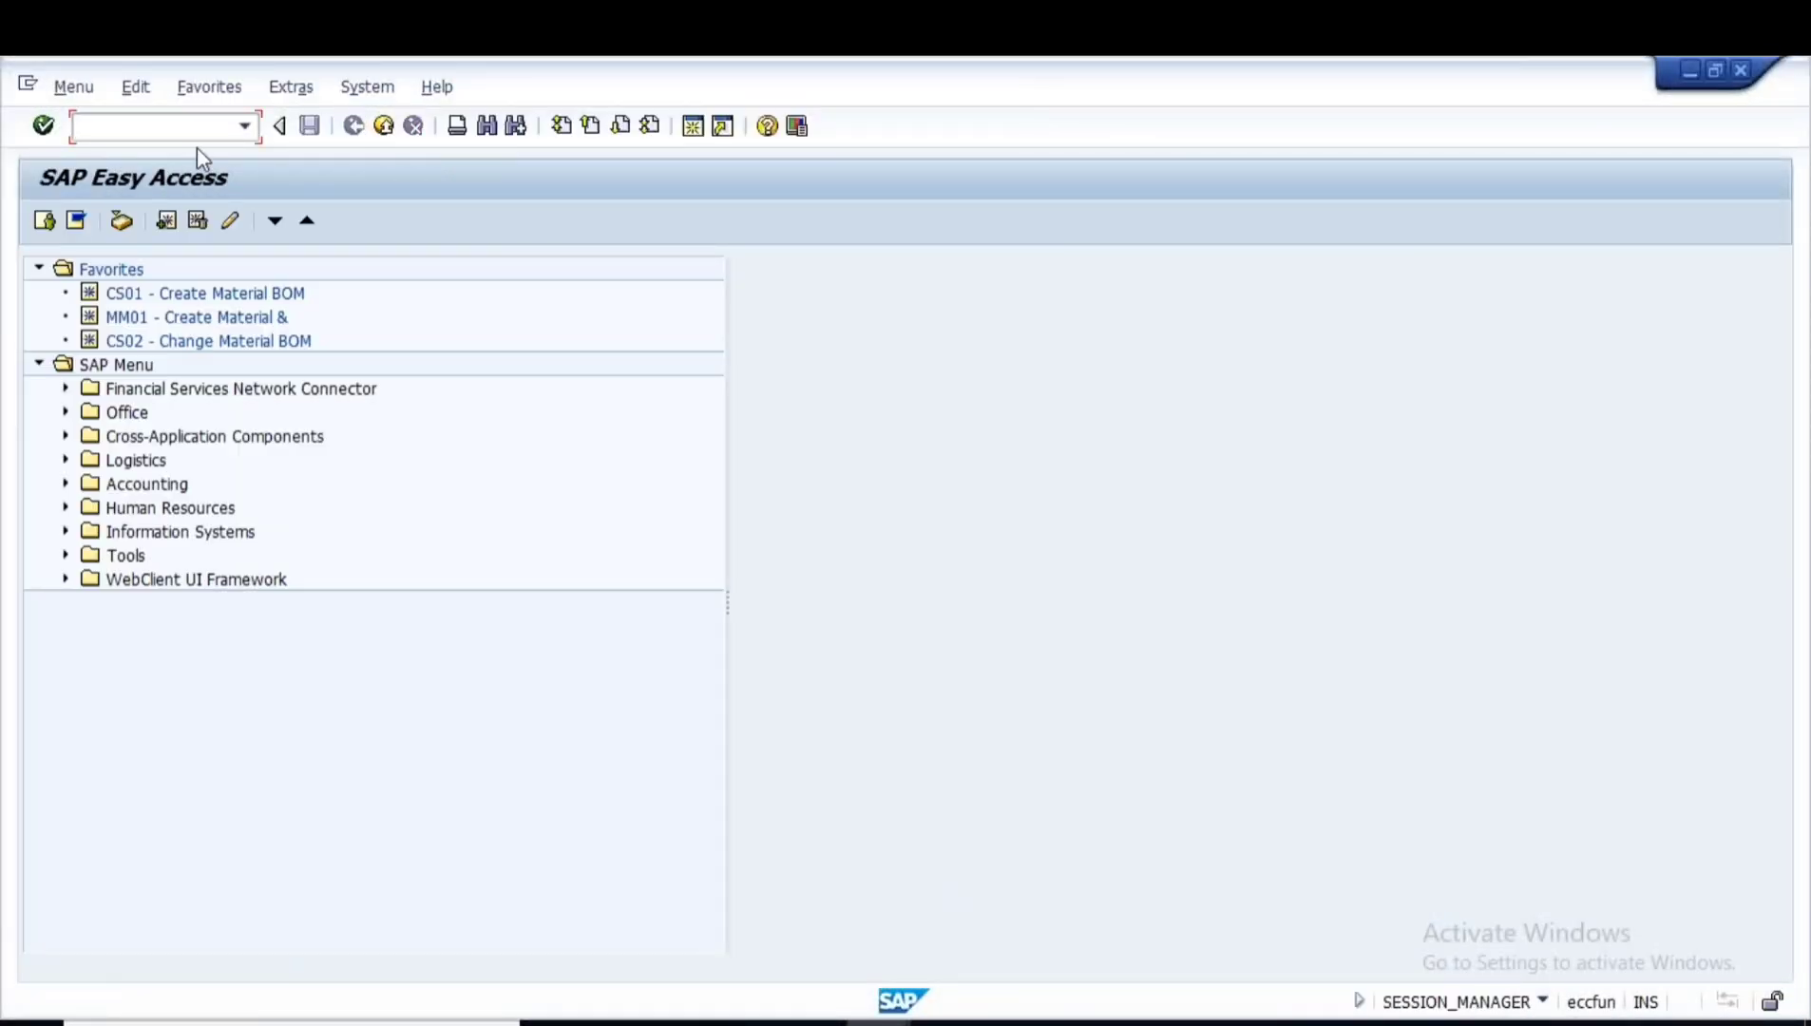
type("MB23")
key("Return")
key("Return")
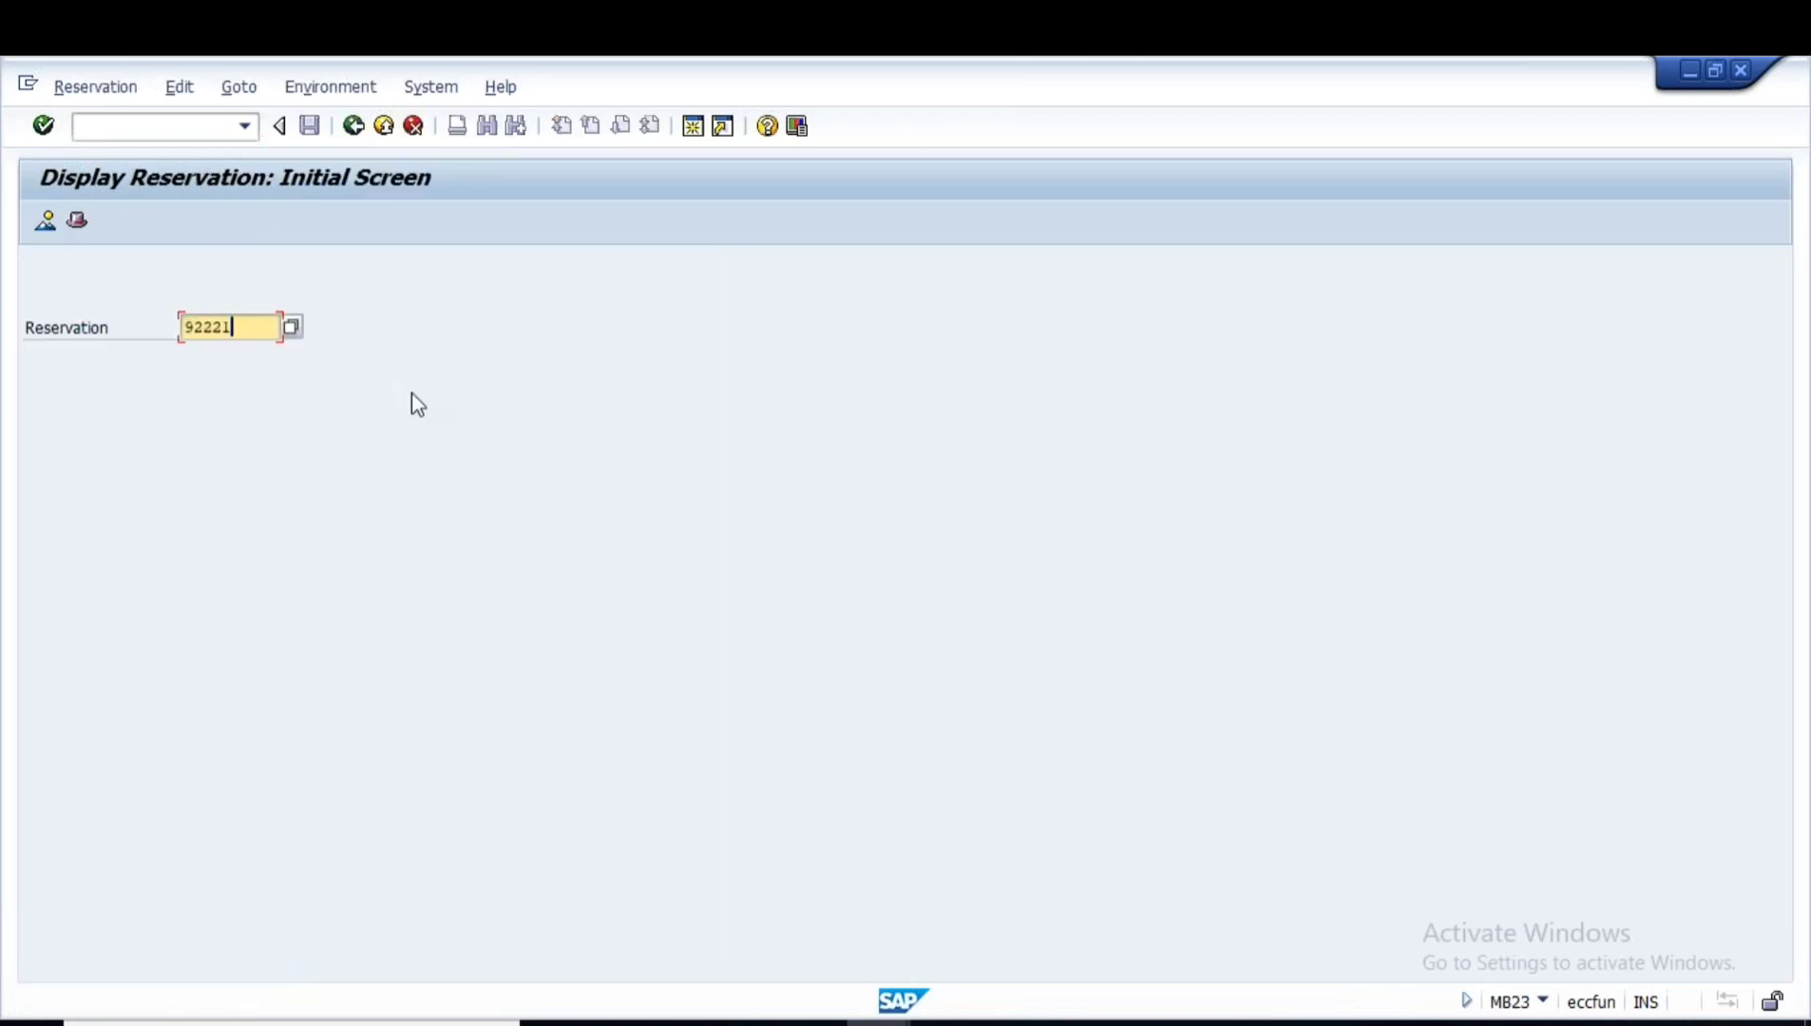
key("Return")
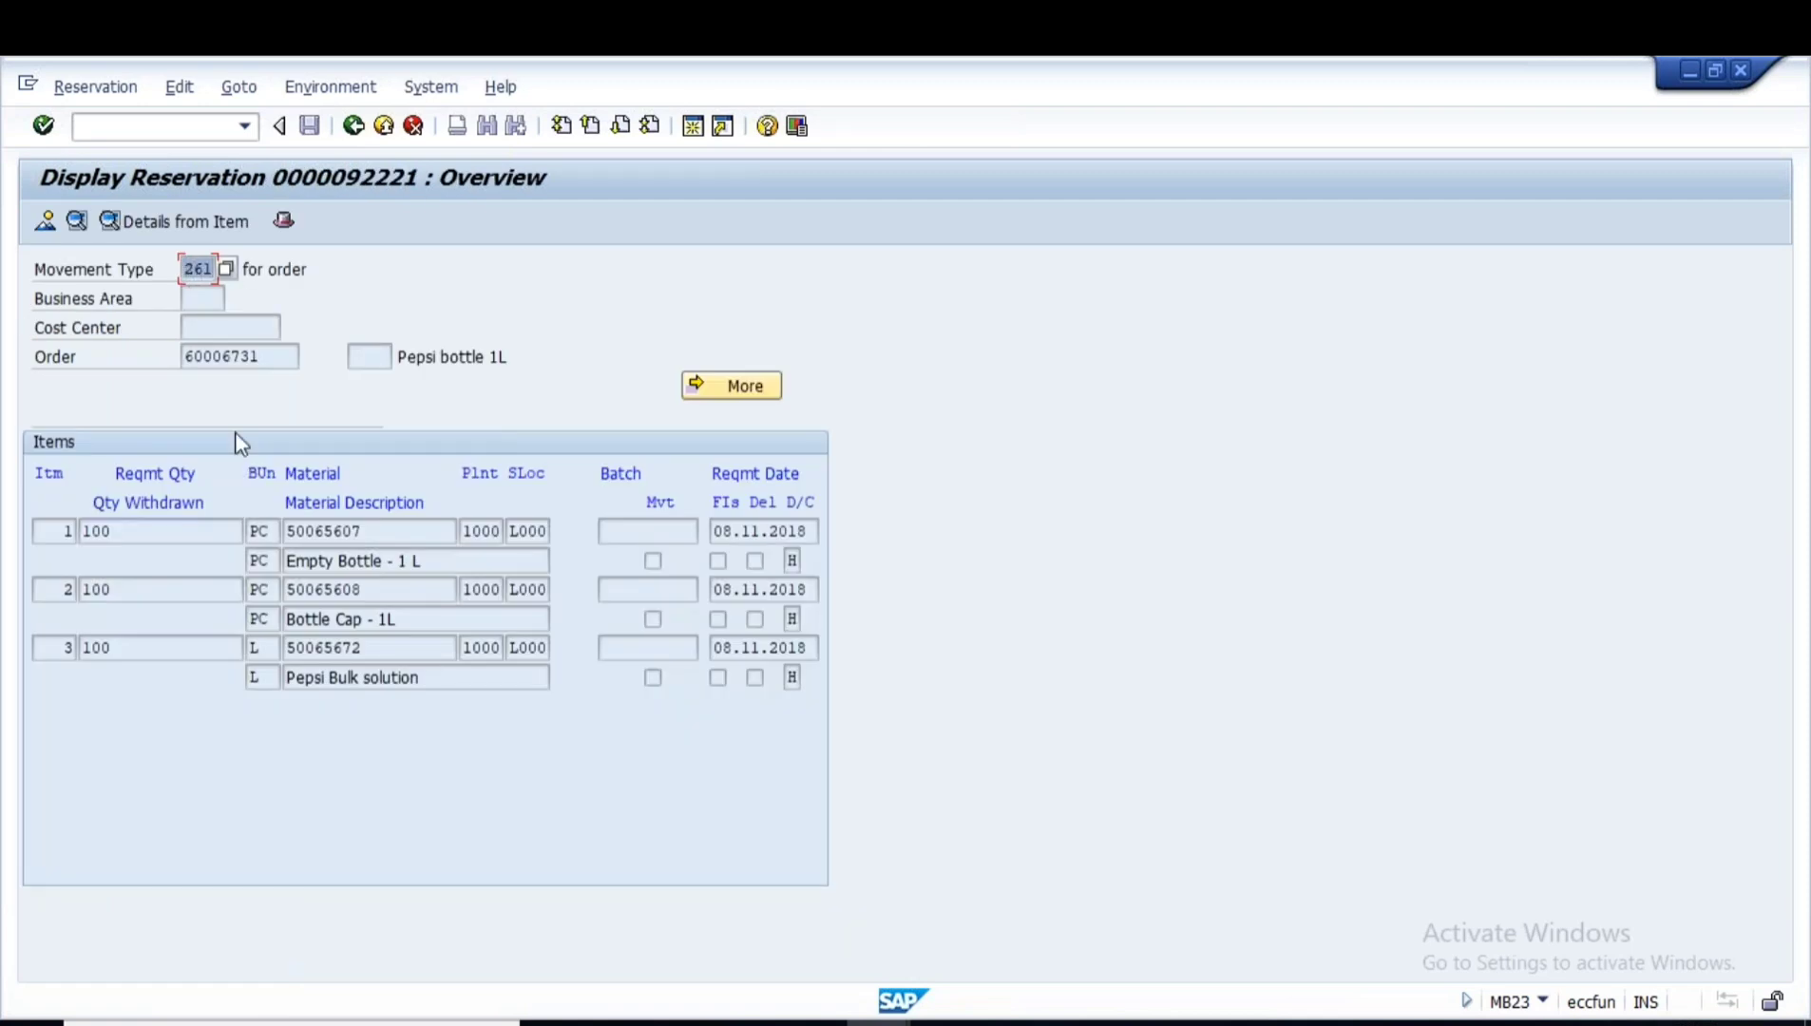
- Check order 60006731 and materials 50065607, 50065608, 50065672, each requiring 100
key("Tab")
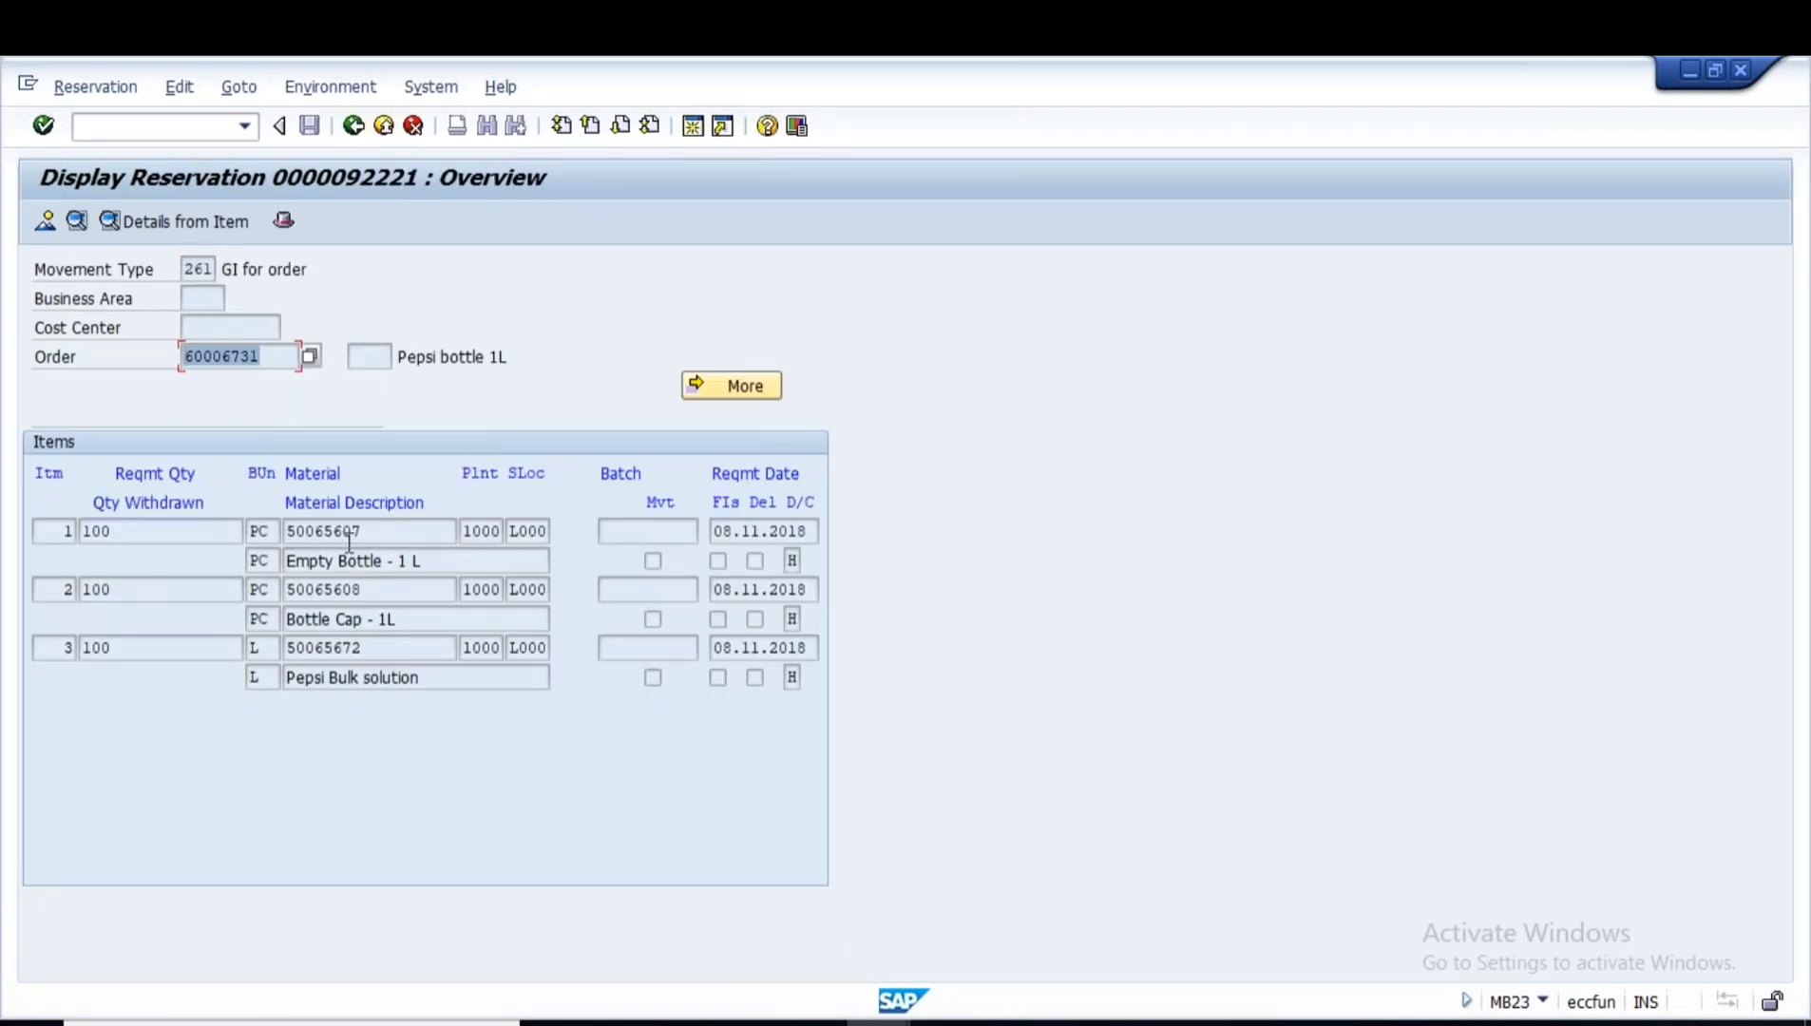
key("Tab")
key("Tab")
key("Tab")
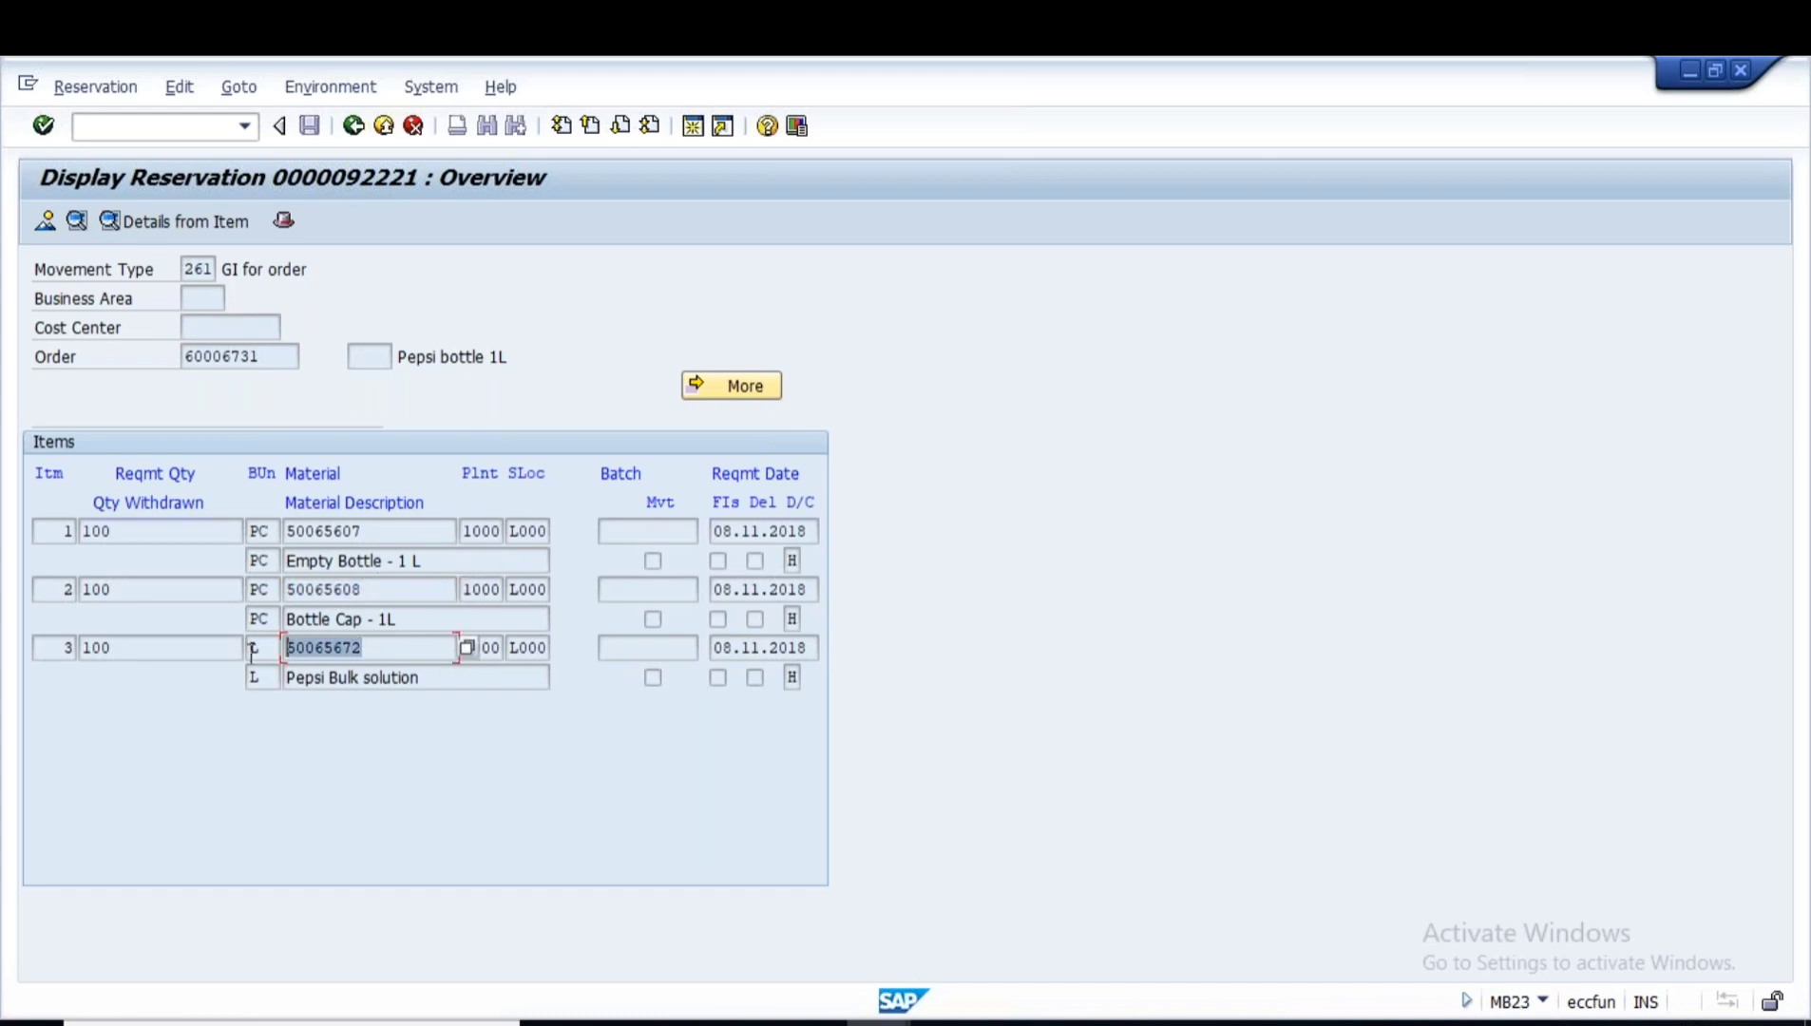
left_click_drag(400, 532, 234, 533)
left_click_drag(371, 593, 271, 591)
left_click_drag(400, 641, 257, 645)
left_click_drag(114, 528, 50, 532)
left_click_drag(144, 593, 34, 592)
left_click_drag(129, 637, 31, 653)
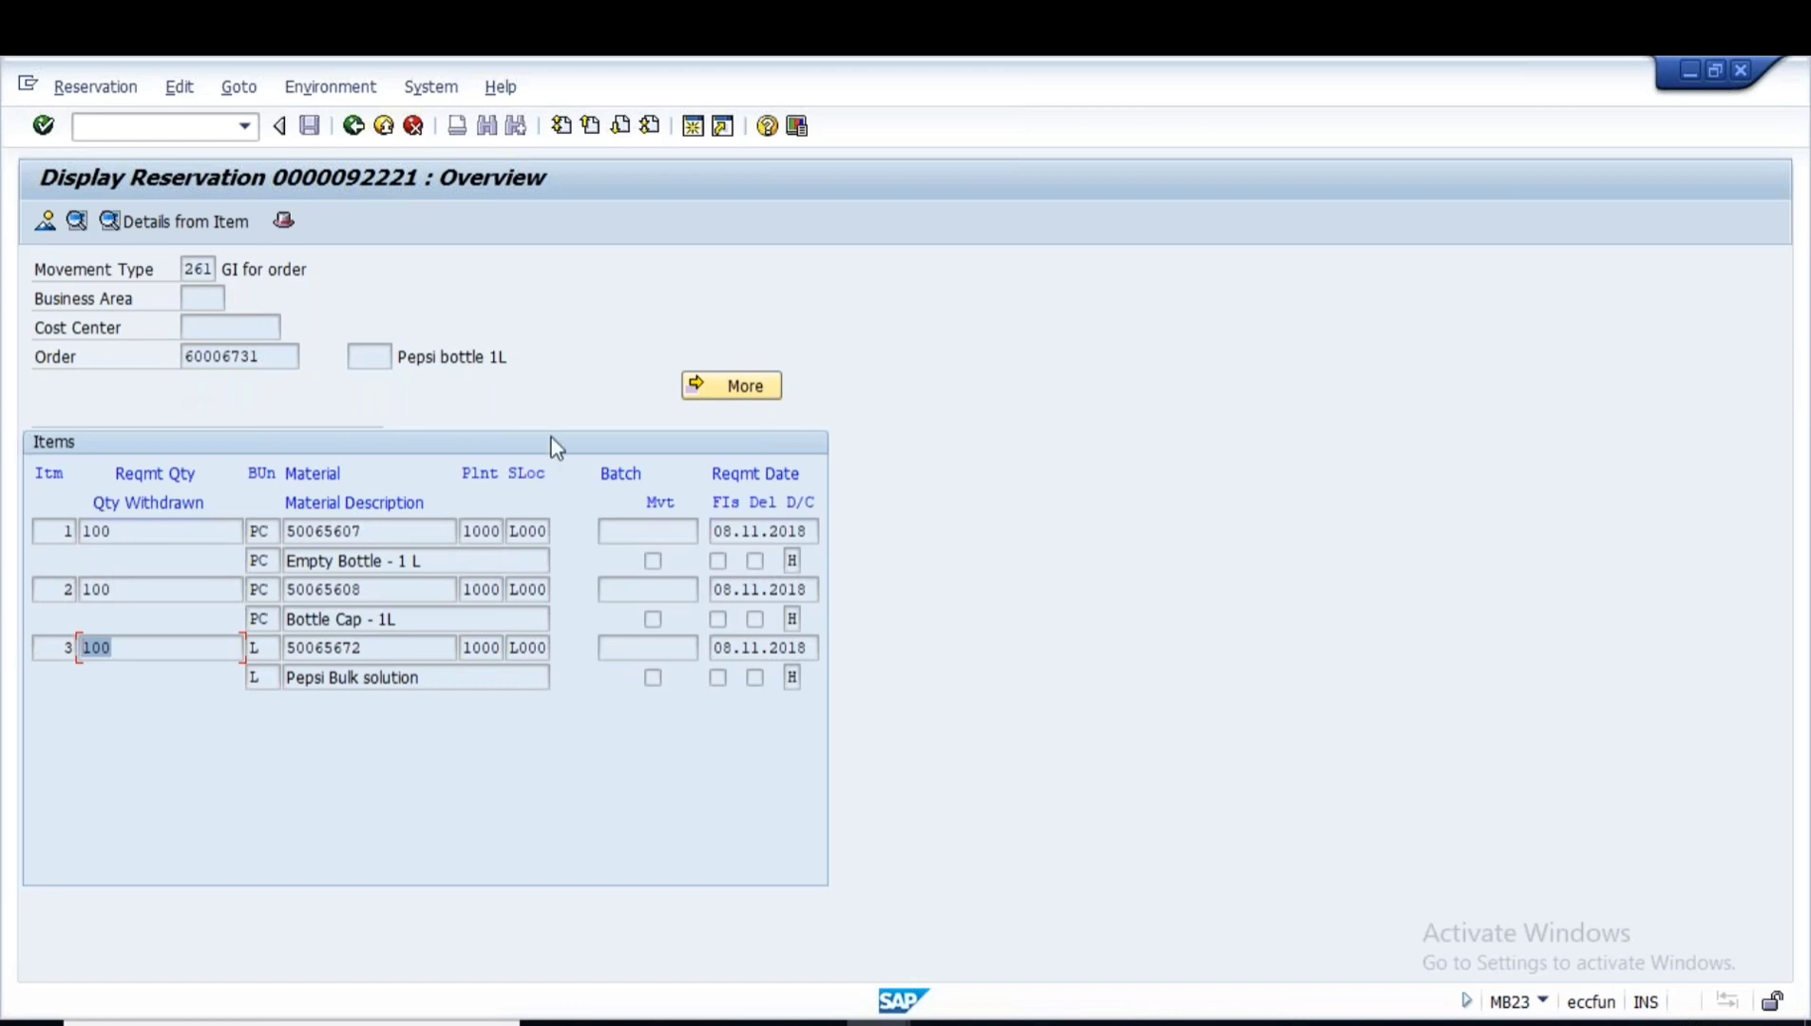
left_click(879, 1023)
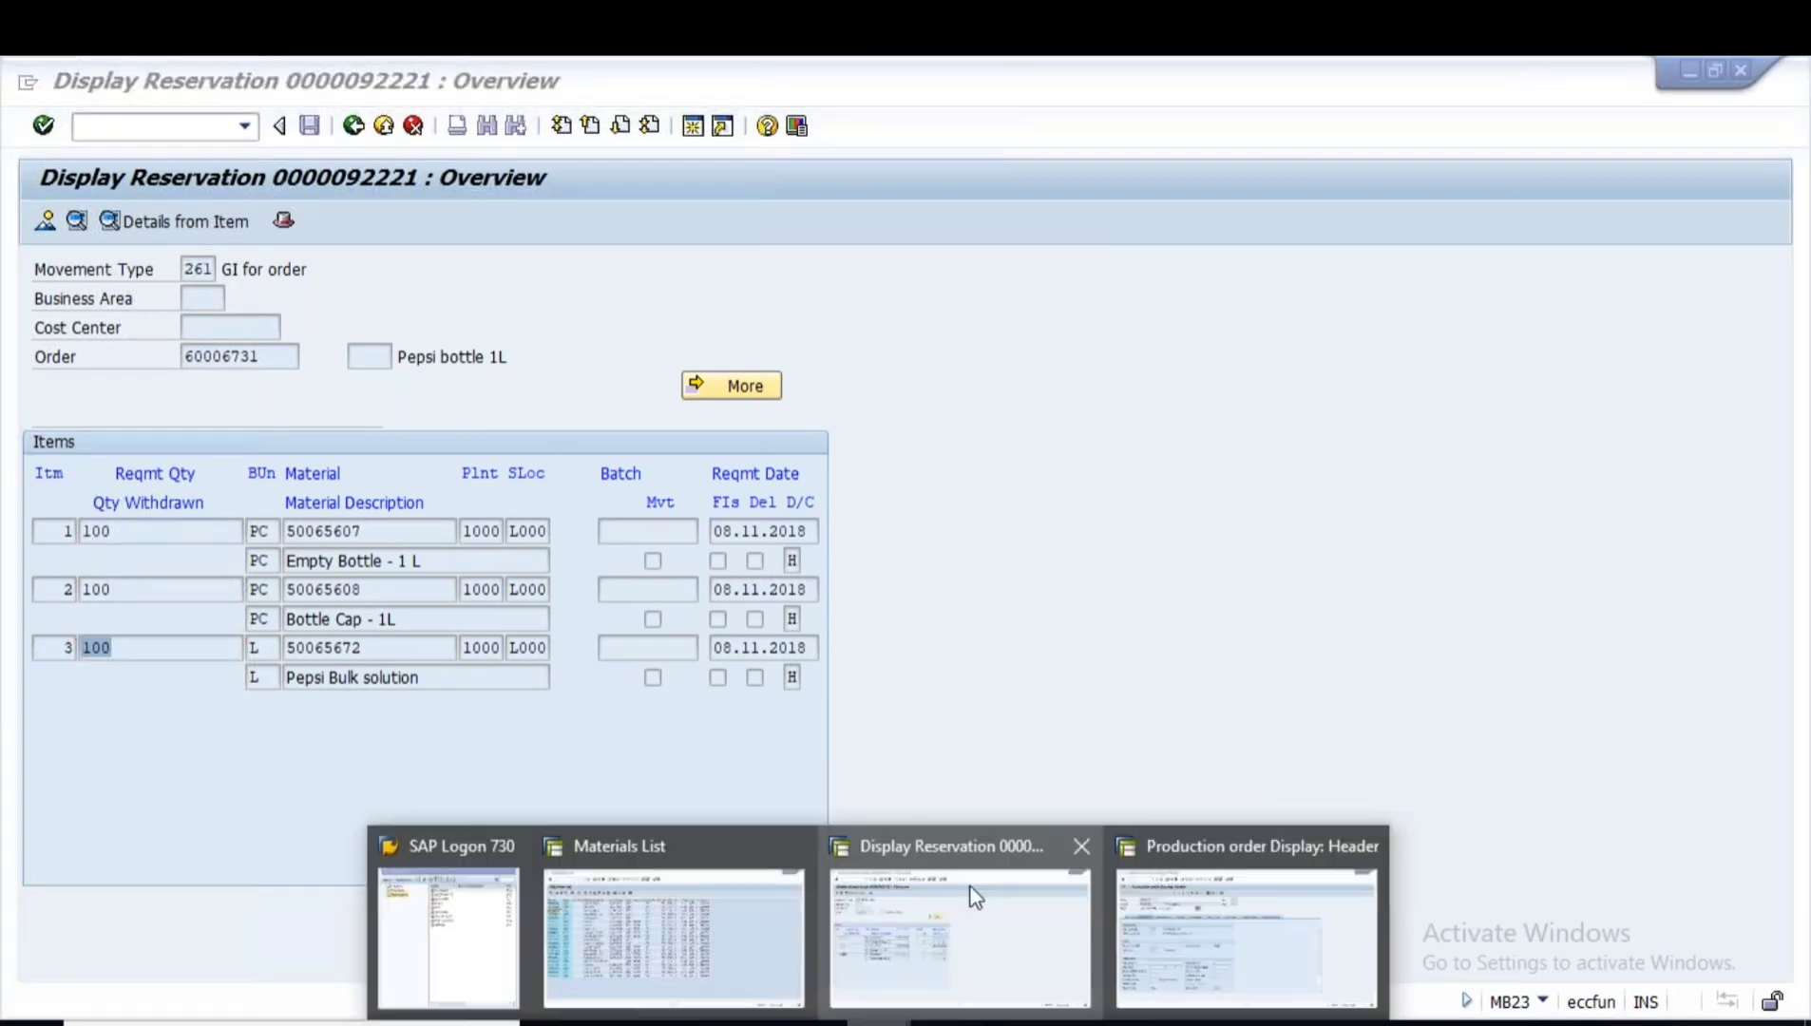
- Open production order 60006731 in change mode
left_click(1185, 892)
left_click(74, 87)
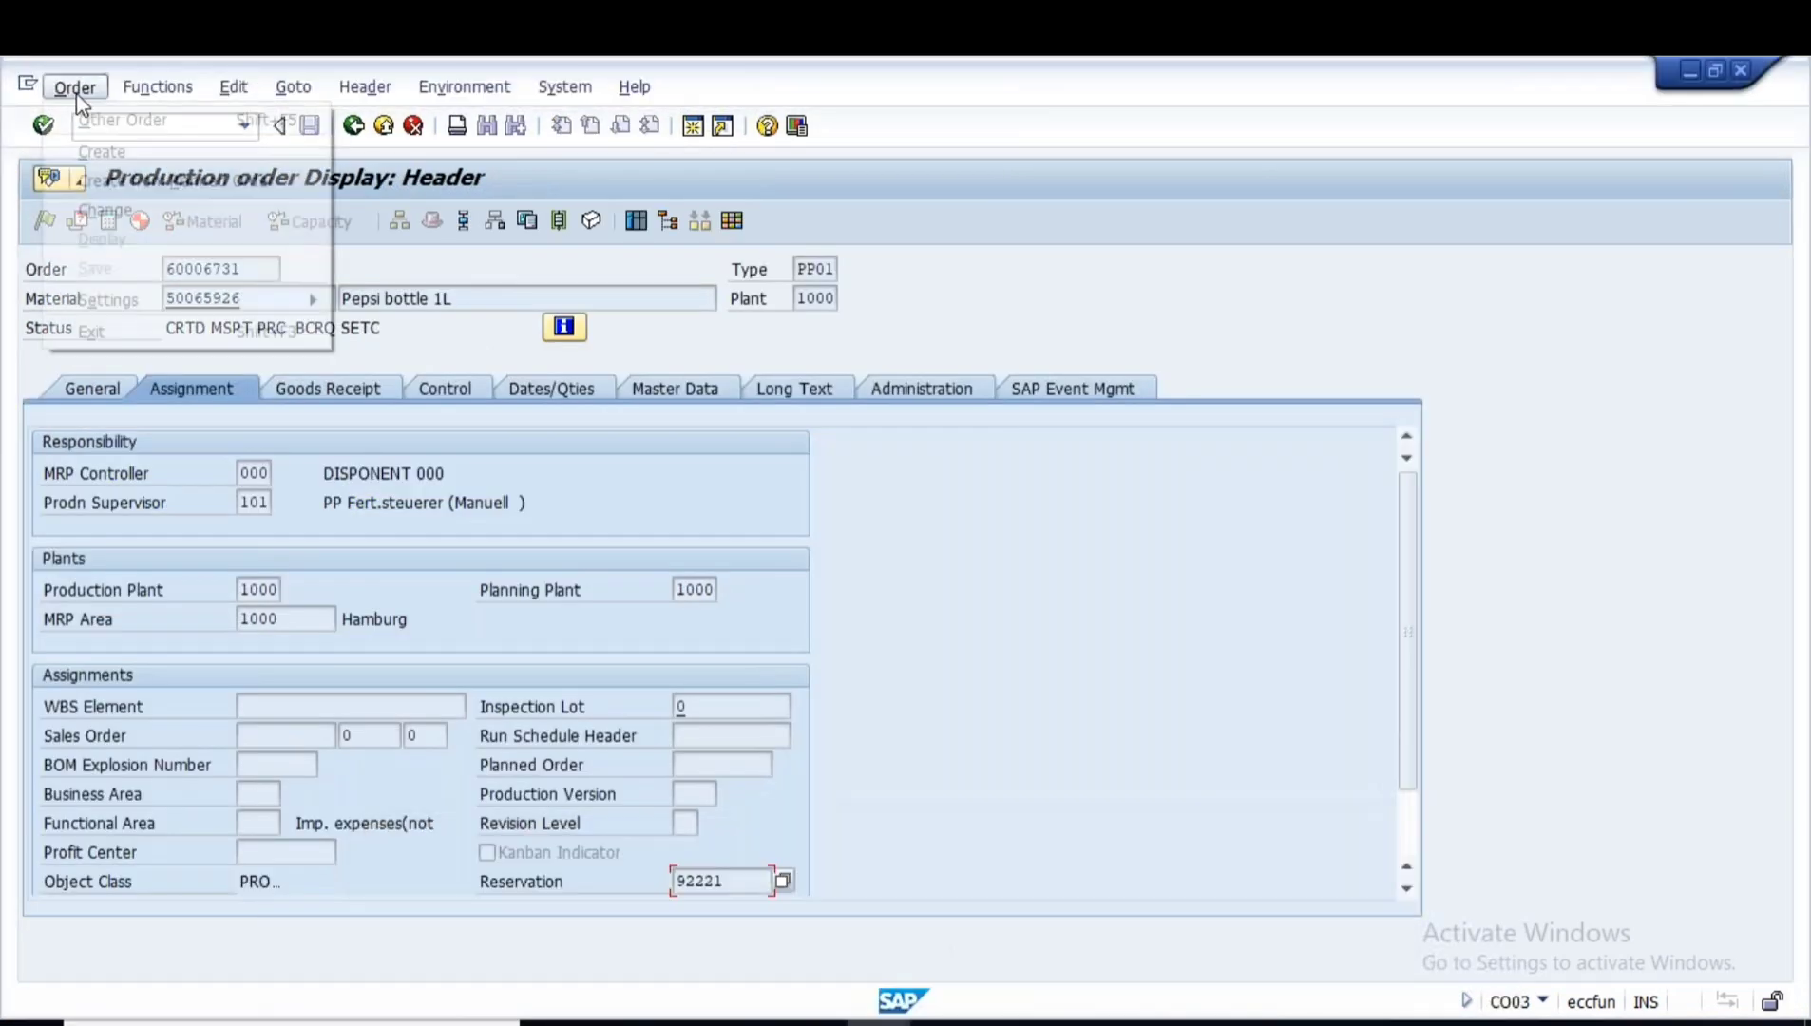
left_click(102, 219)
key("Return")
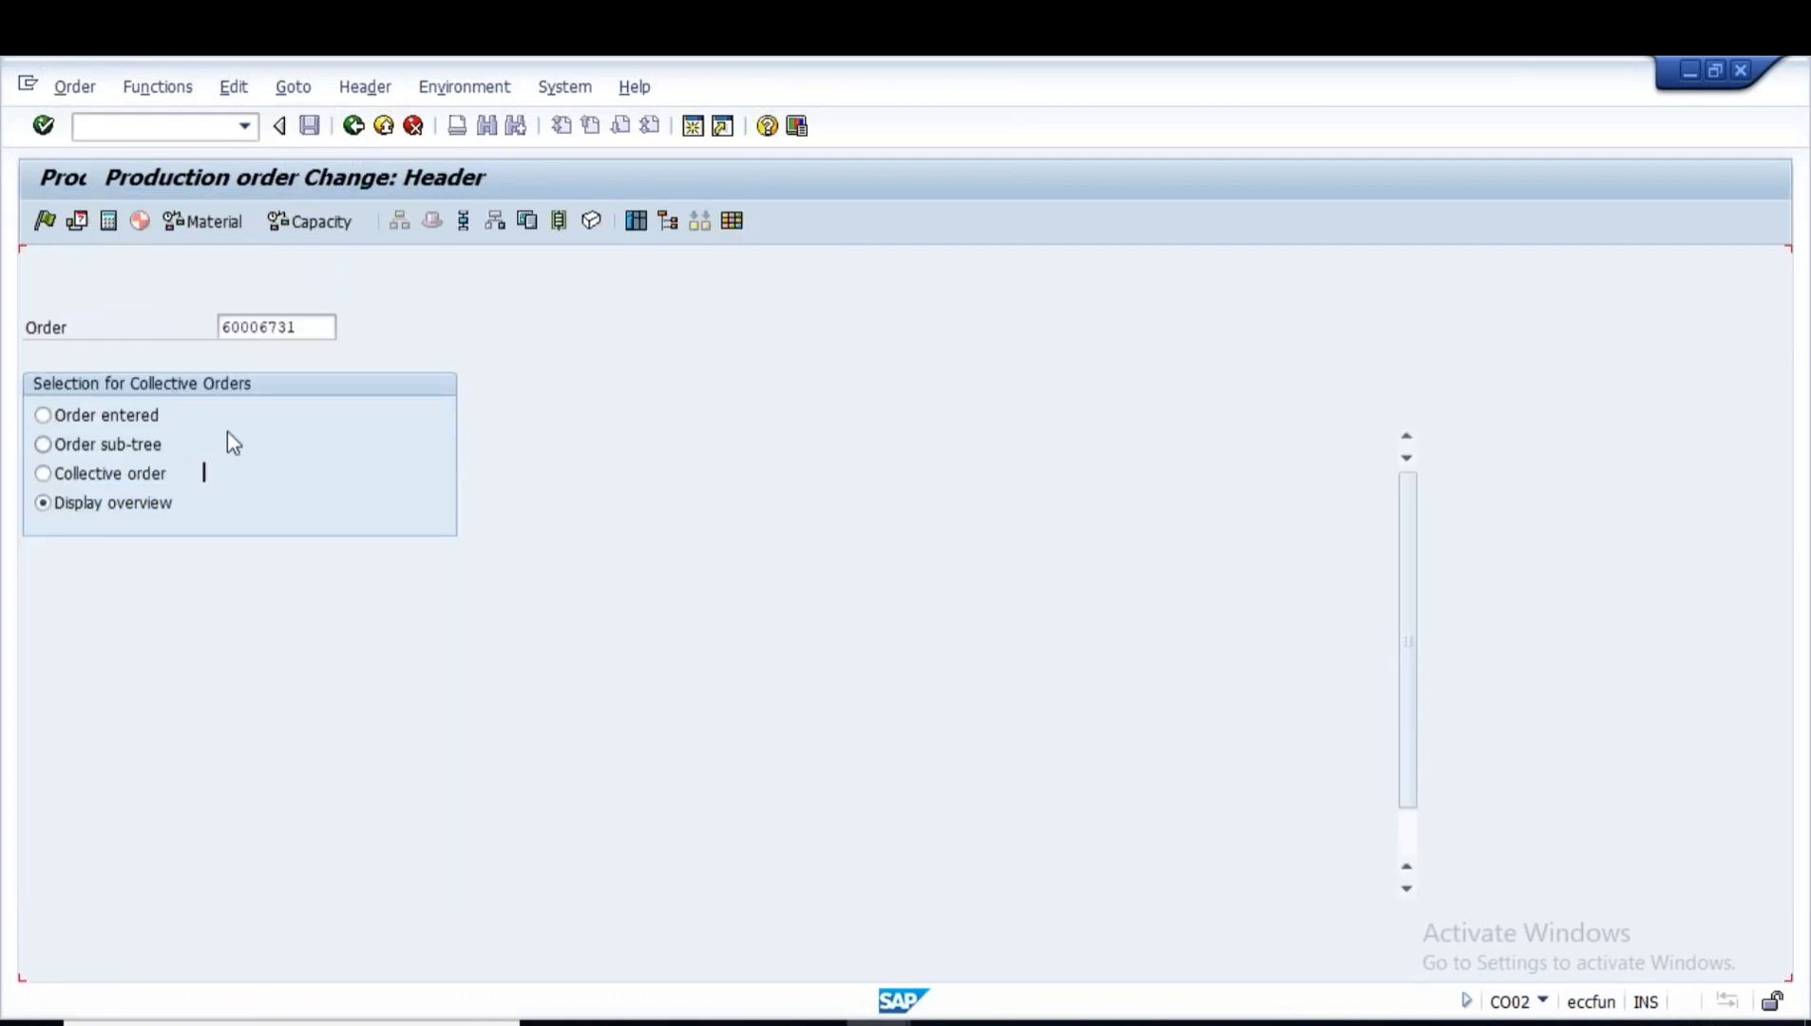
- Release the order, check material availability, copy the missing material number, and save
left_click(357, 397)
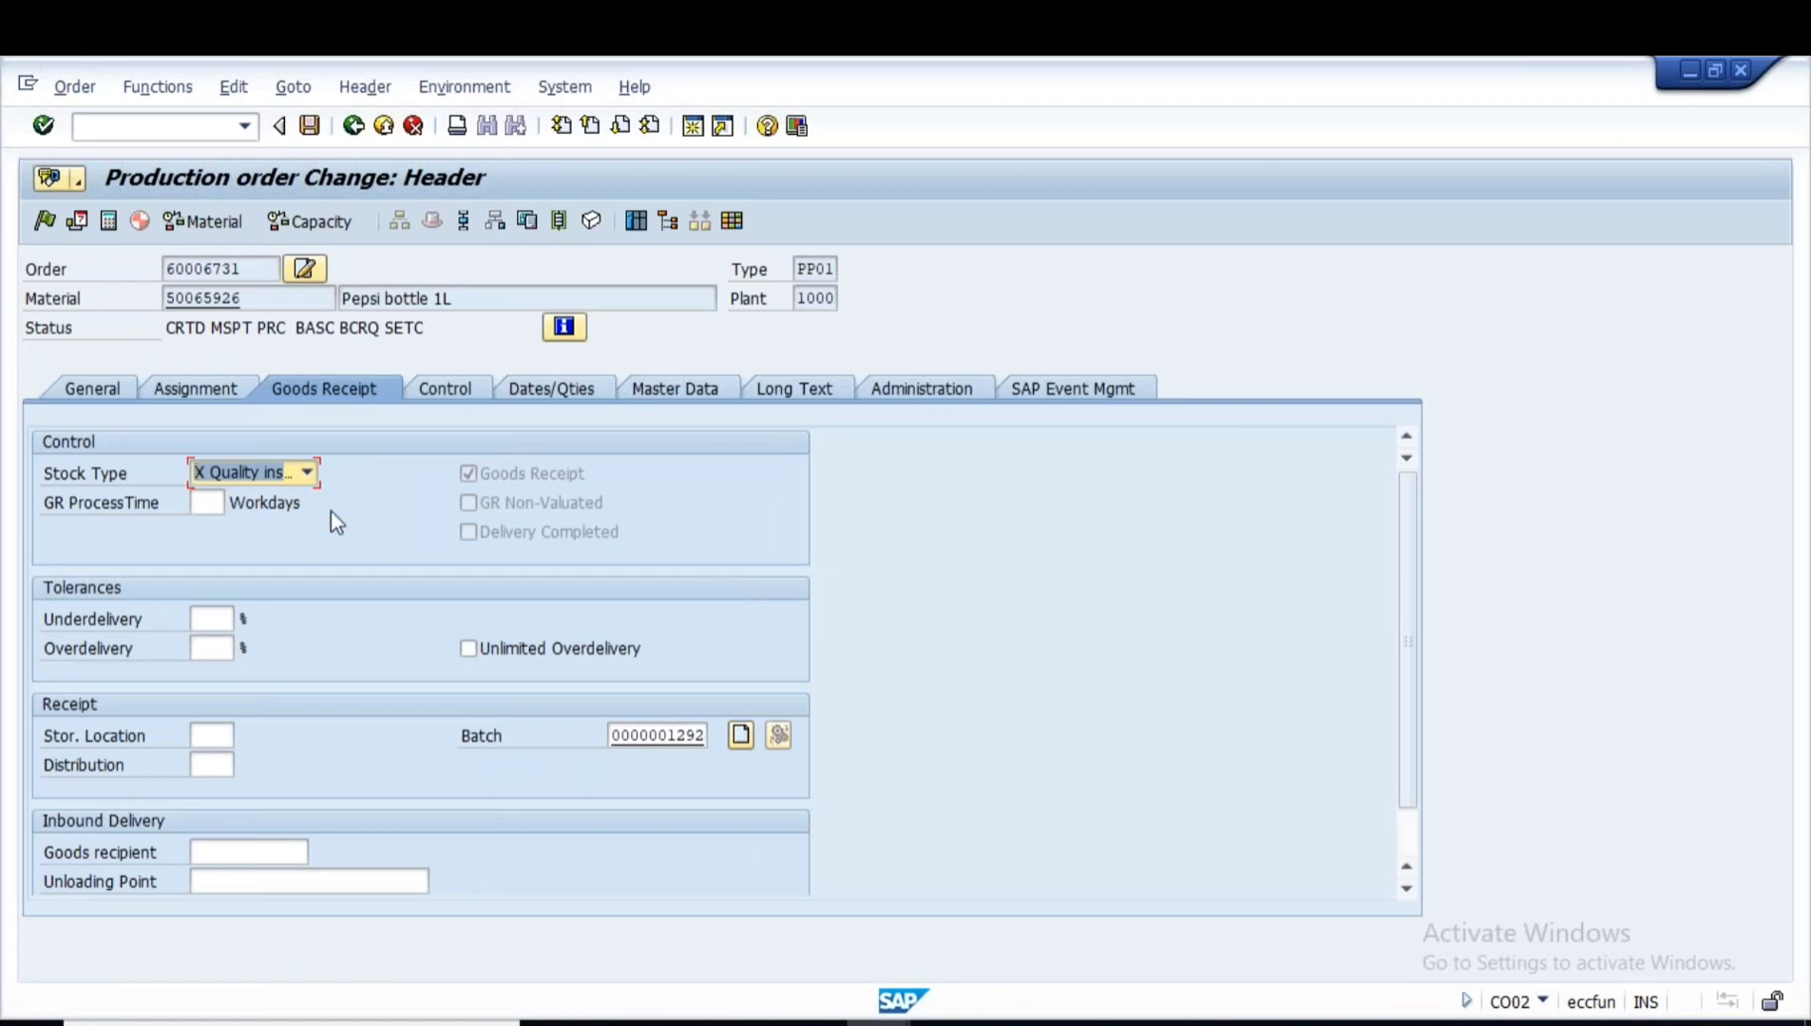
left_click(44, 220)
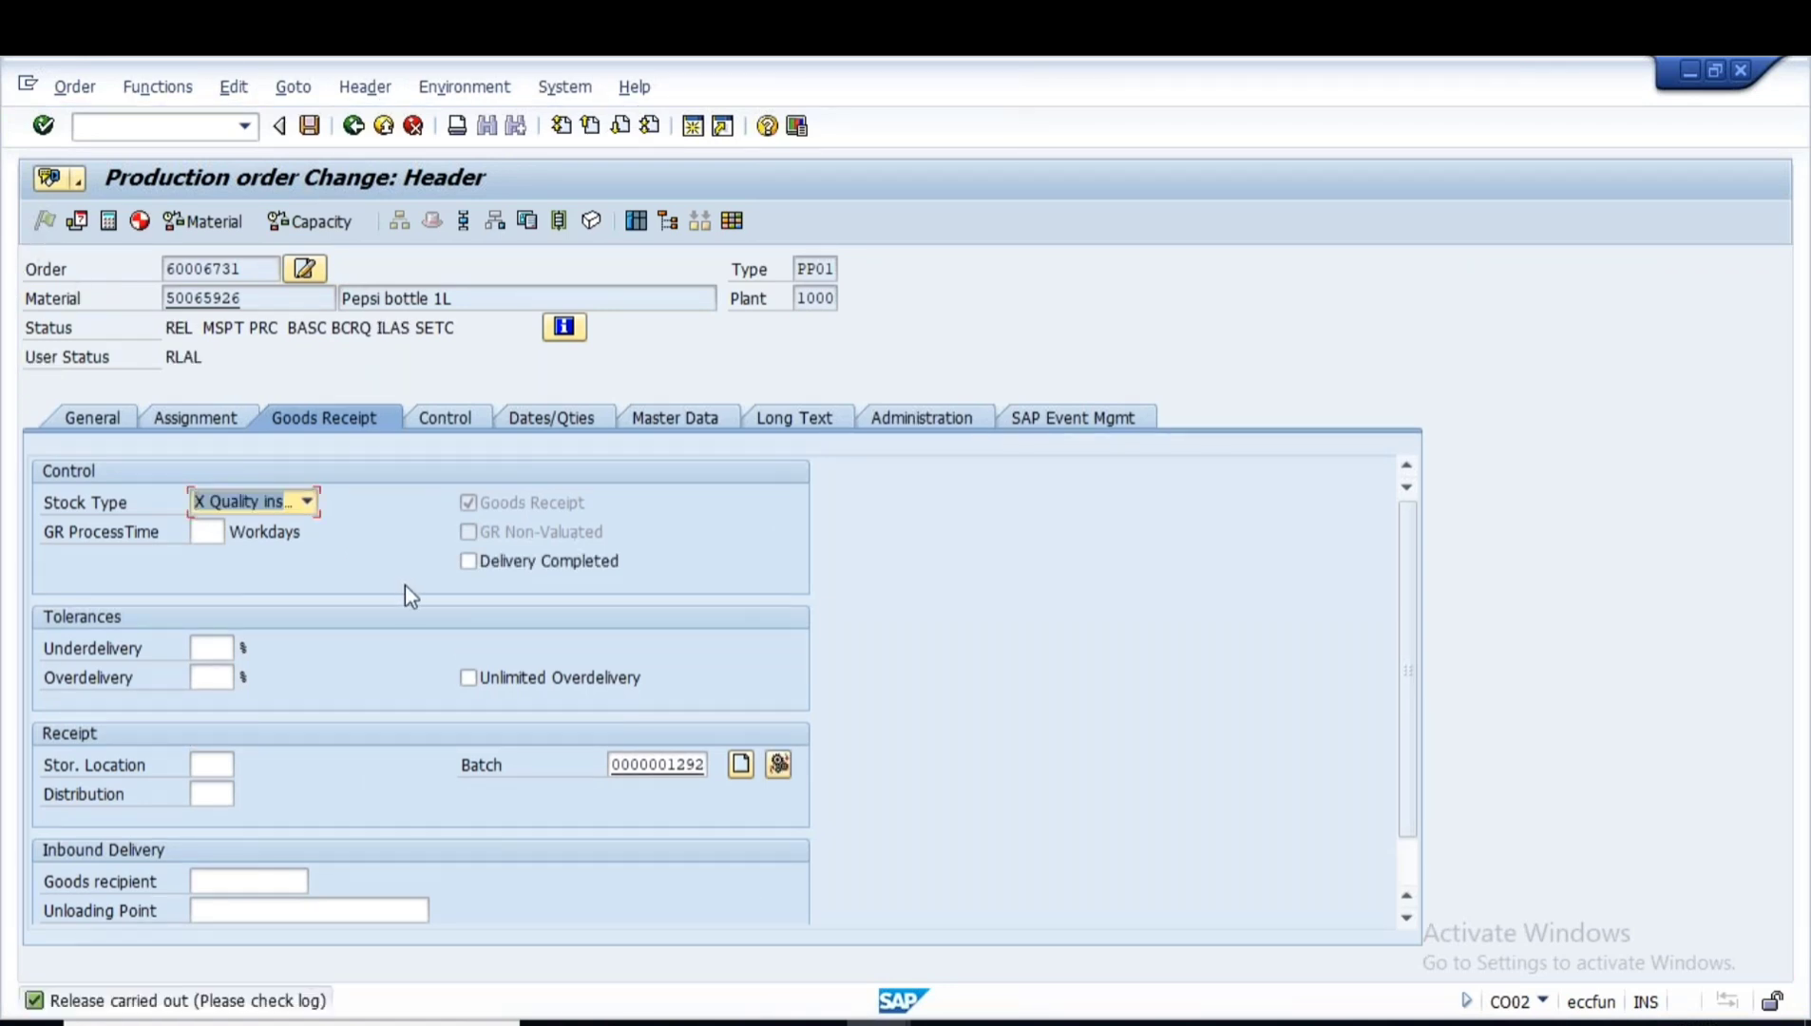
left_click(217, 220)
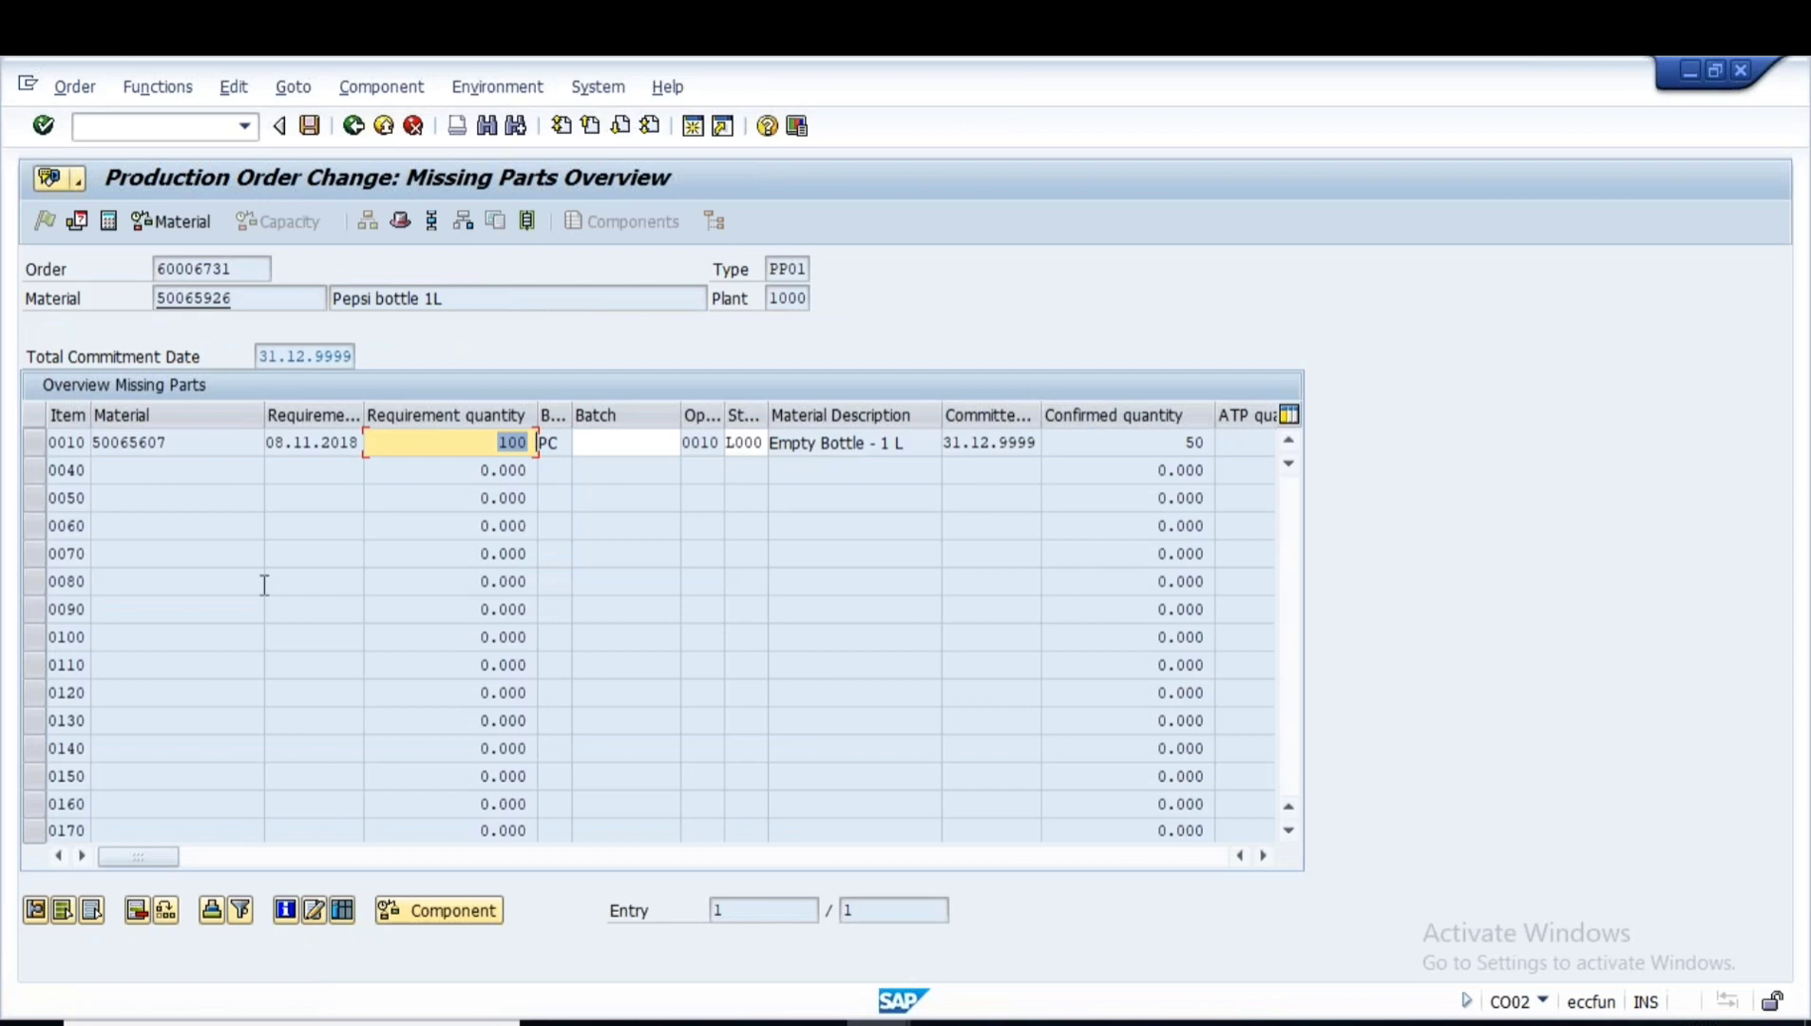
double_click(166, 442)
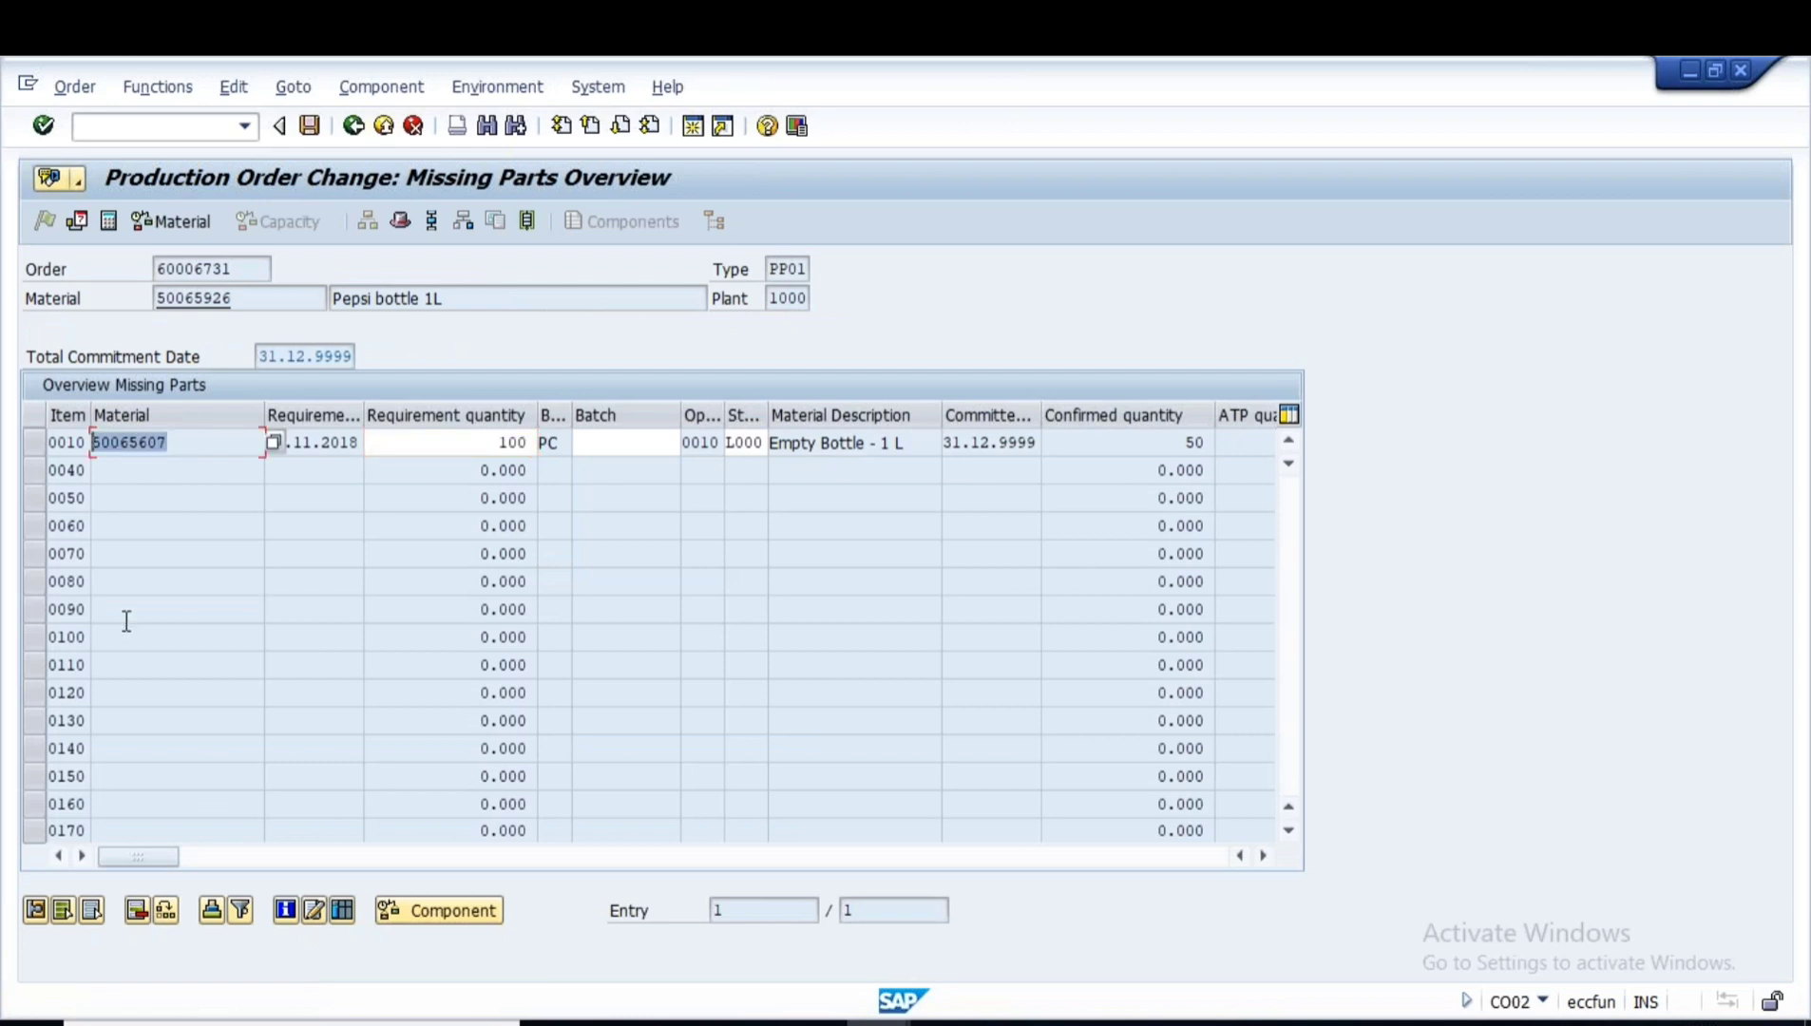
key("ctrl+c")
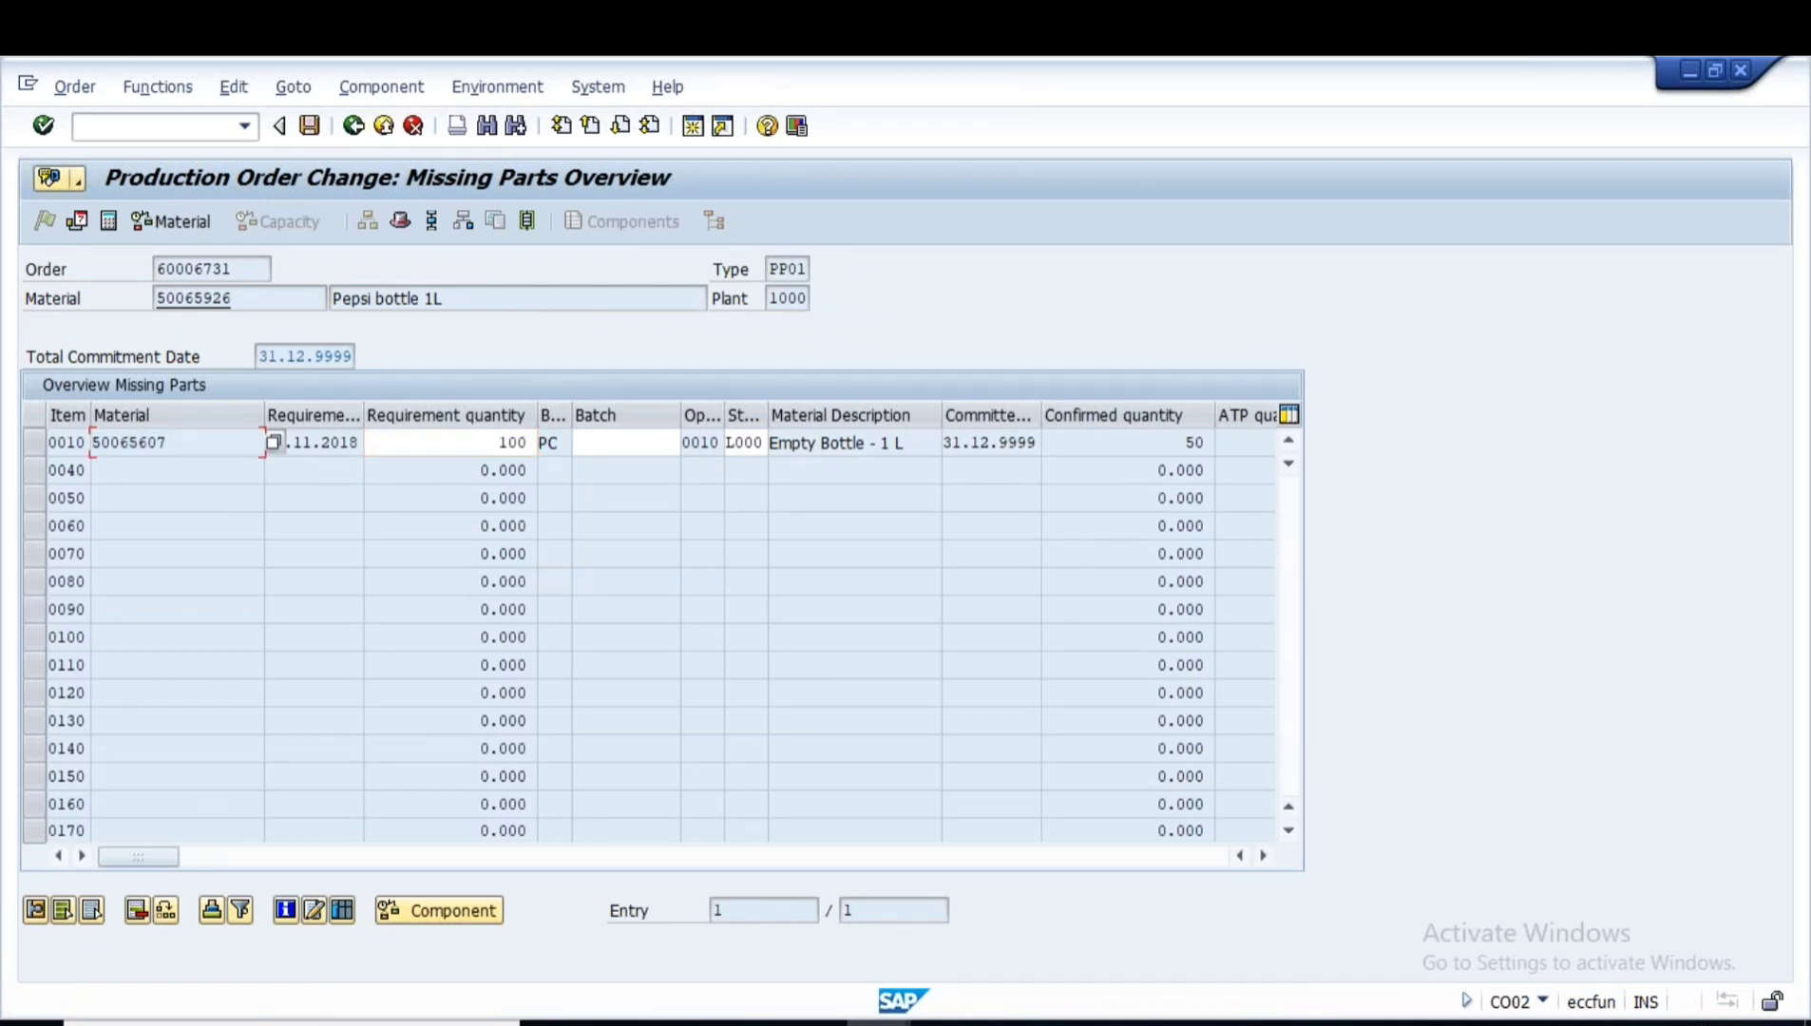
left_click(310, 125)
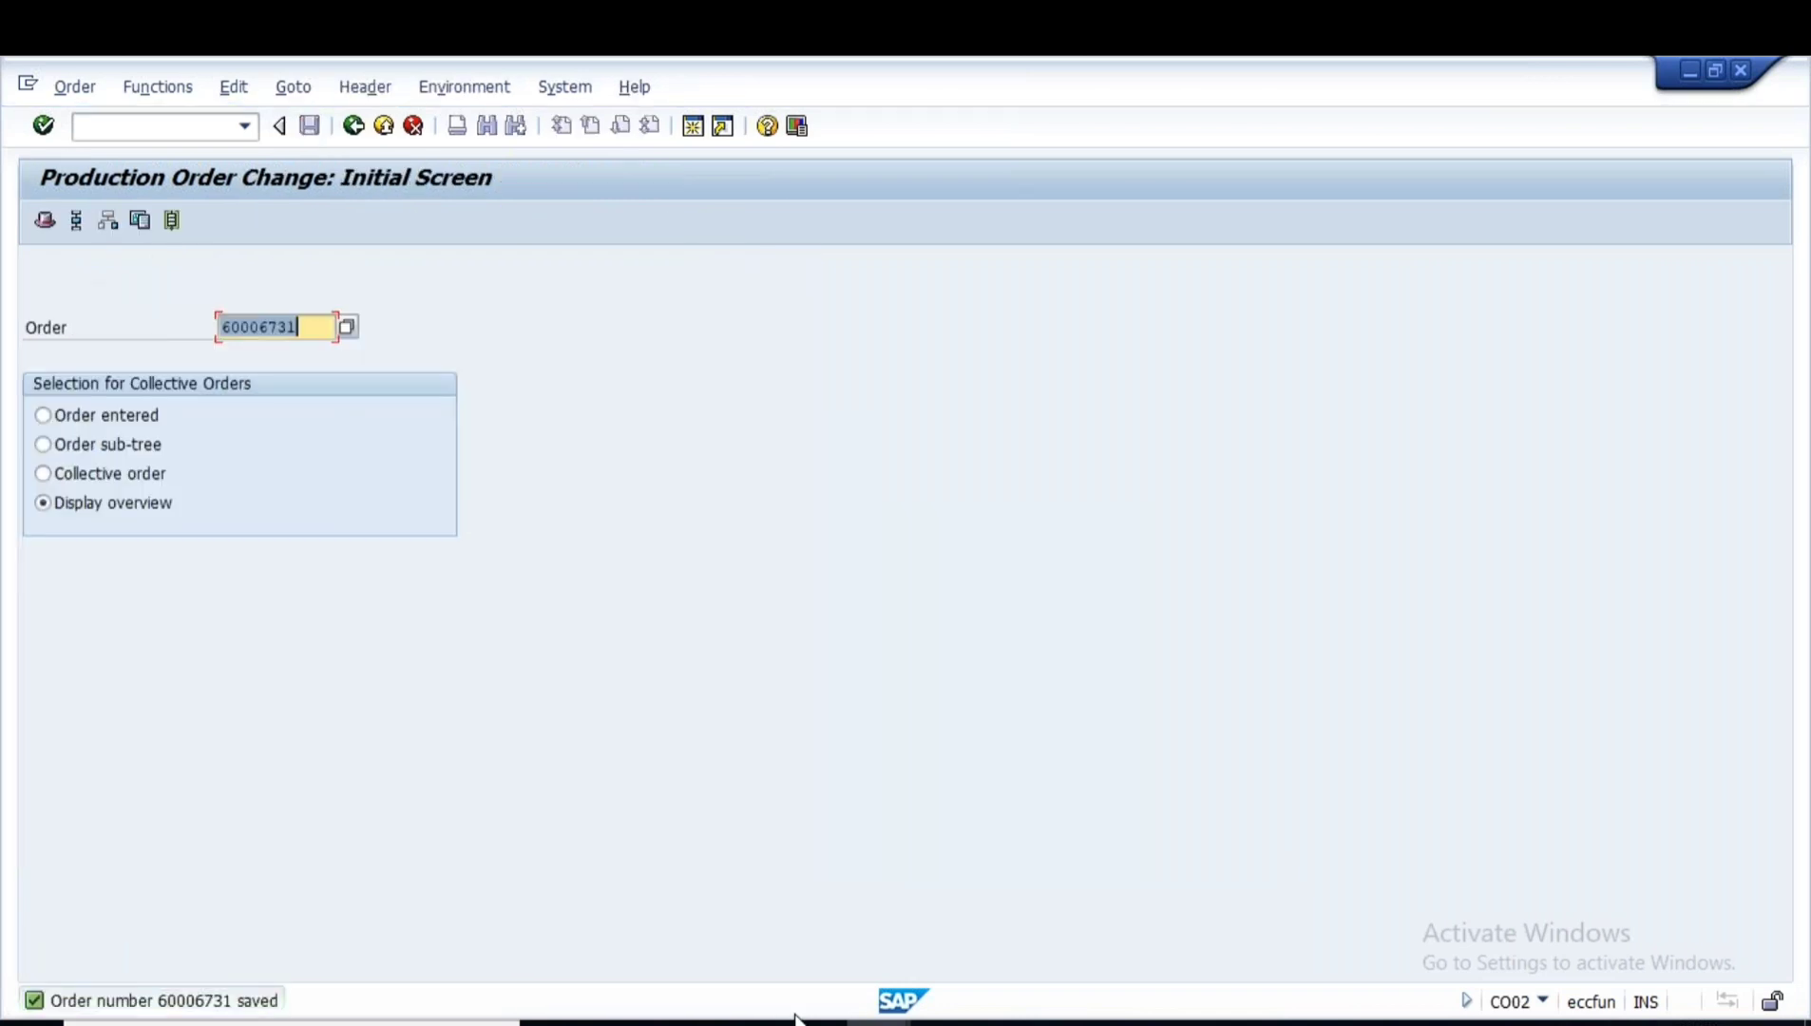
left_click(879, 1024)
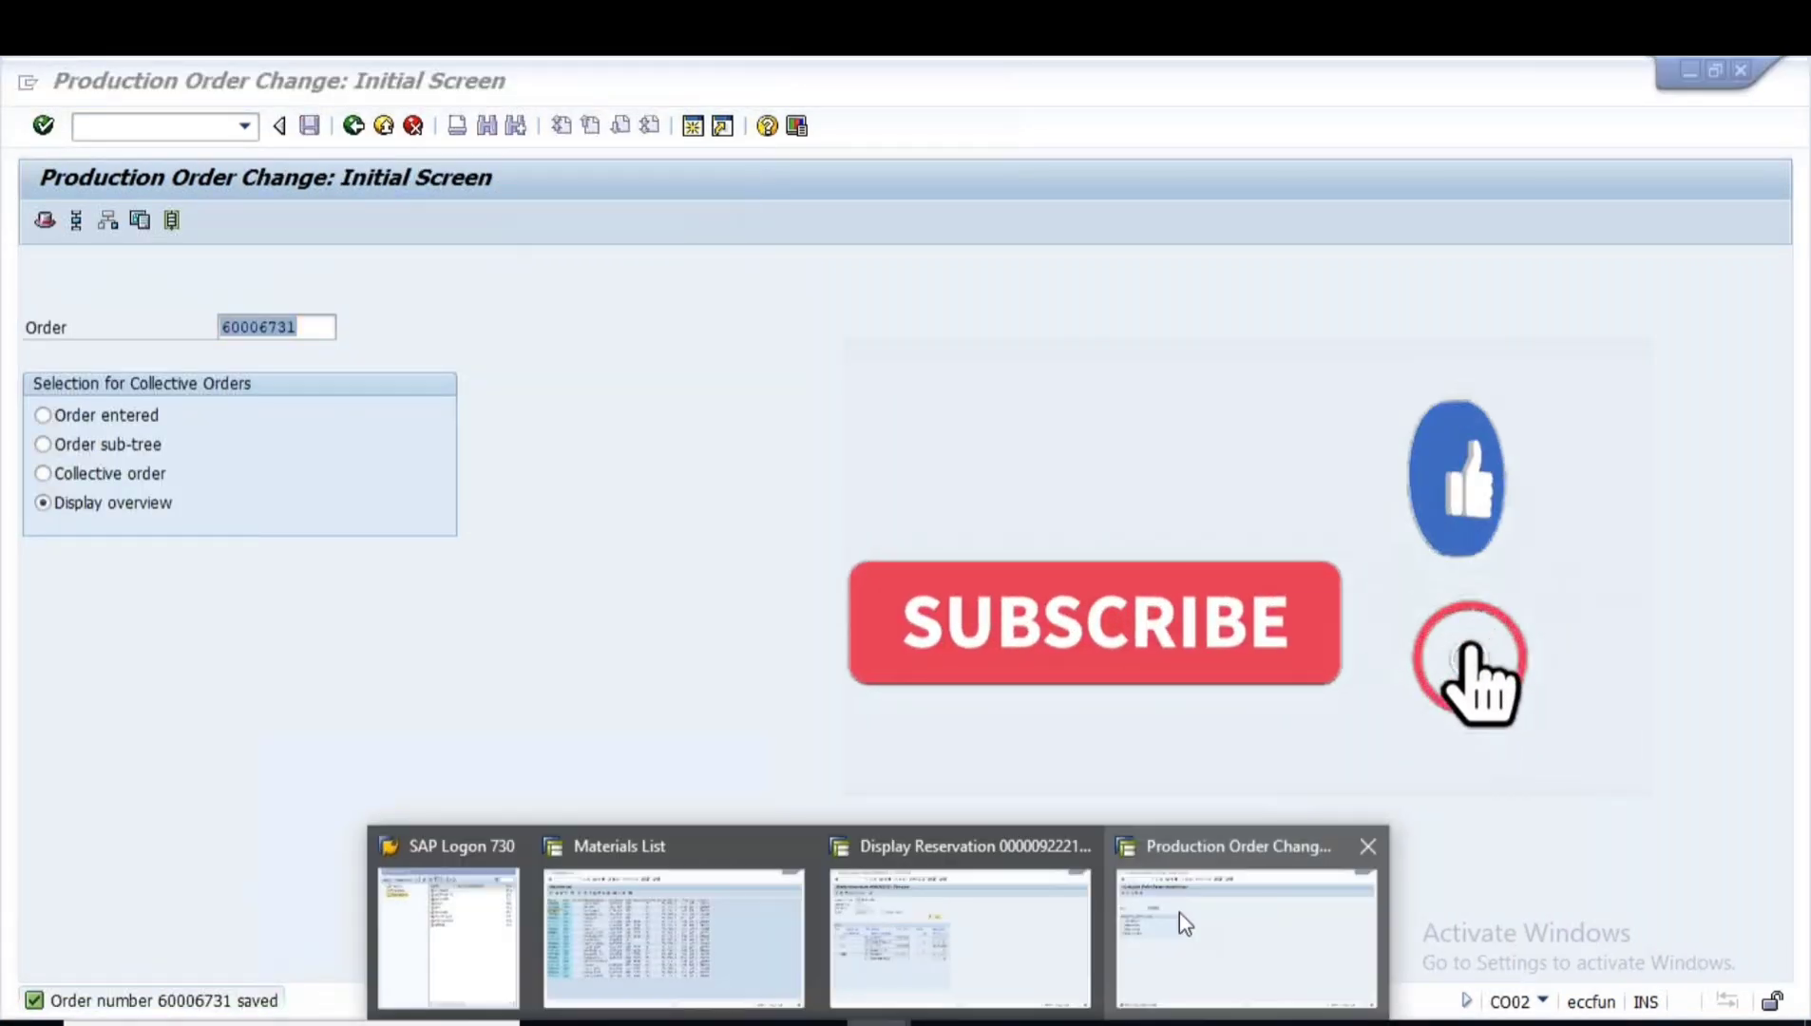
left_click(964, 917)
- Start an MB1C other goods receipt with movement type 561 and storage location 1000
left_click(354, 125)
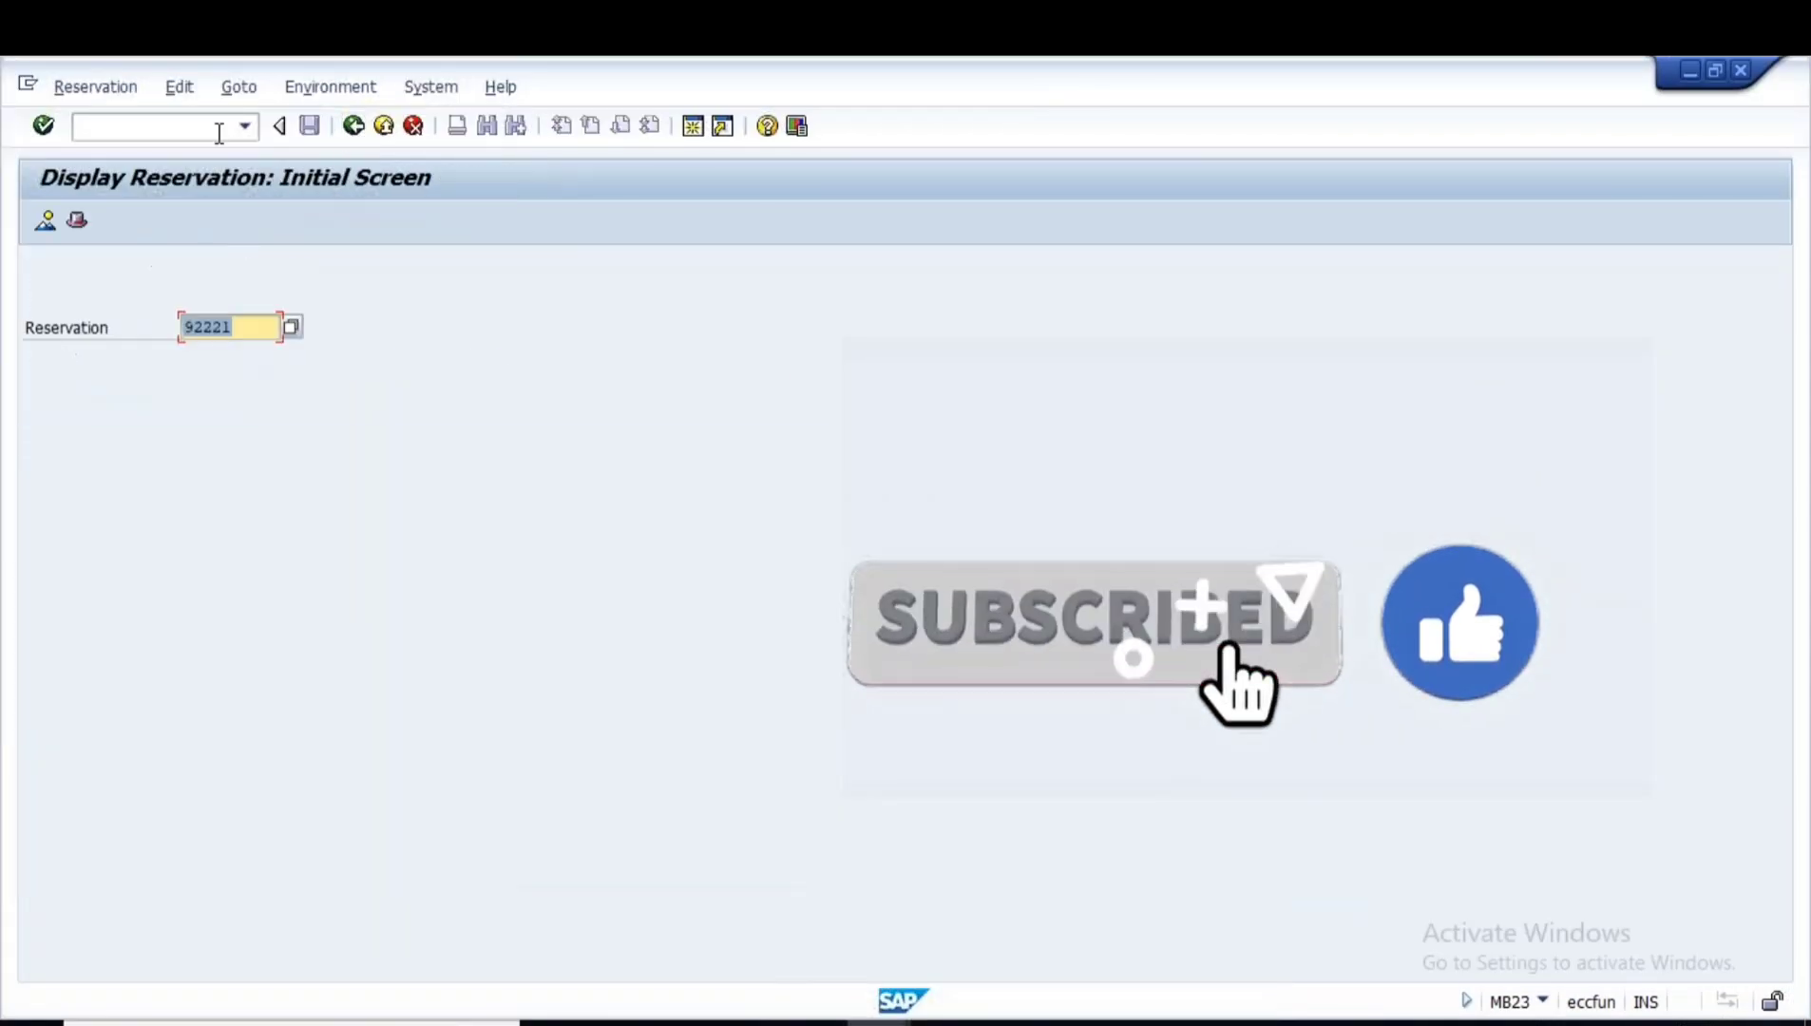
left_click(190, 126)
type("MB1C")
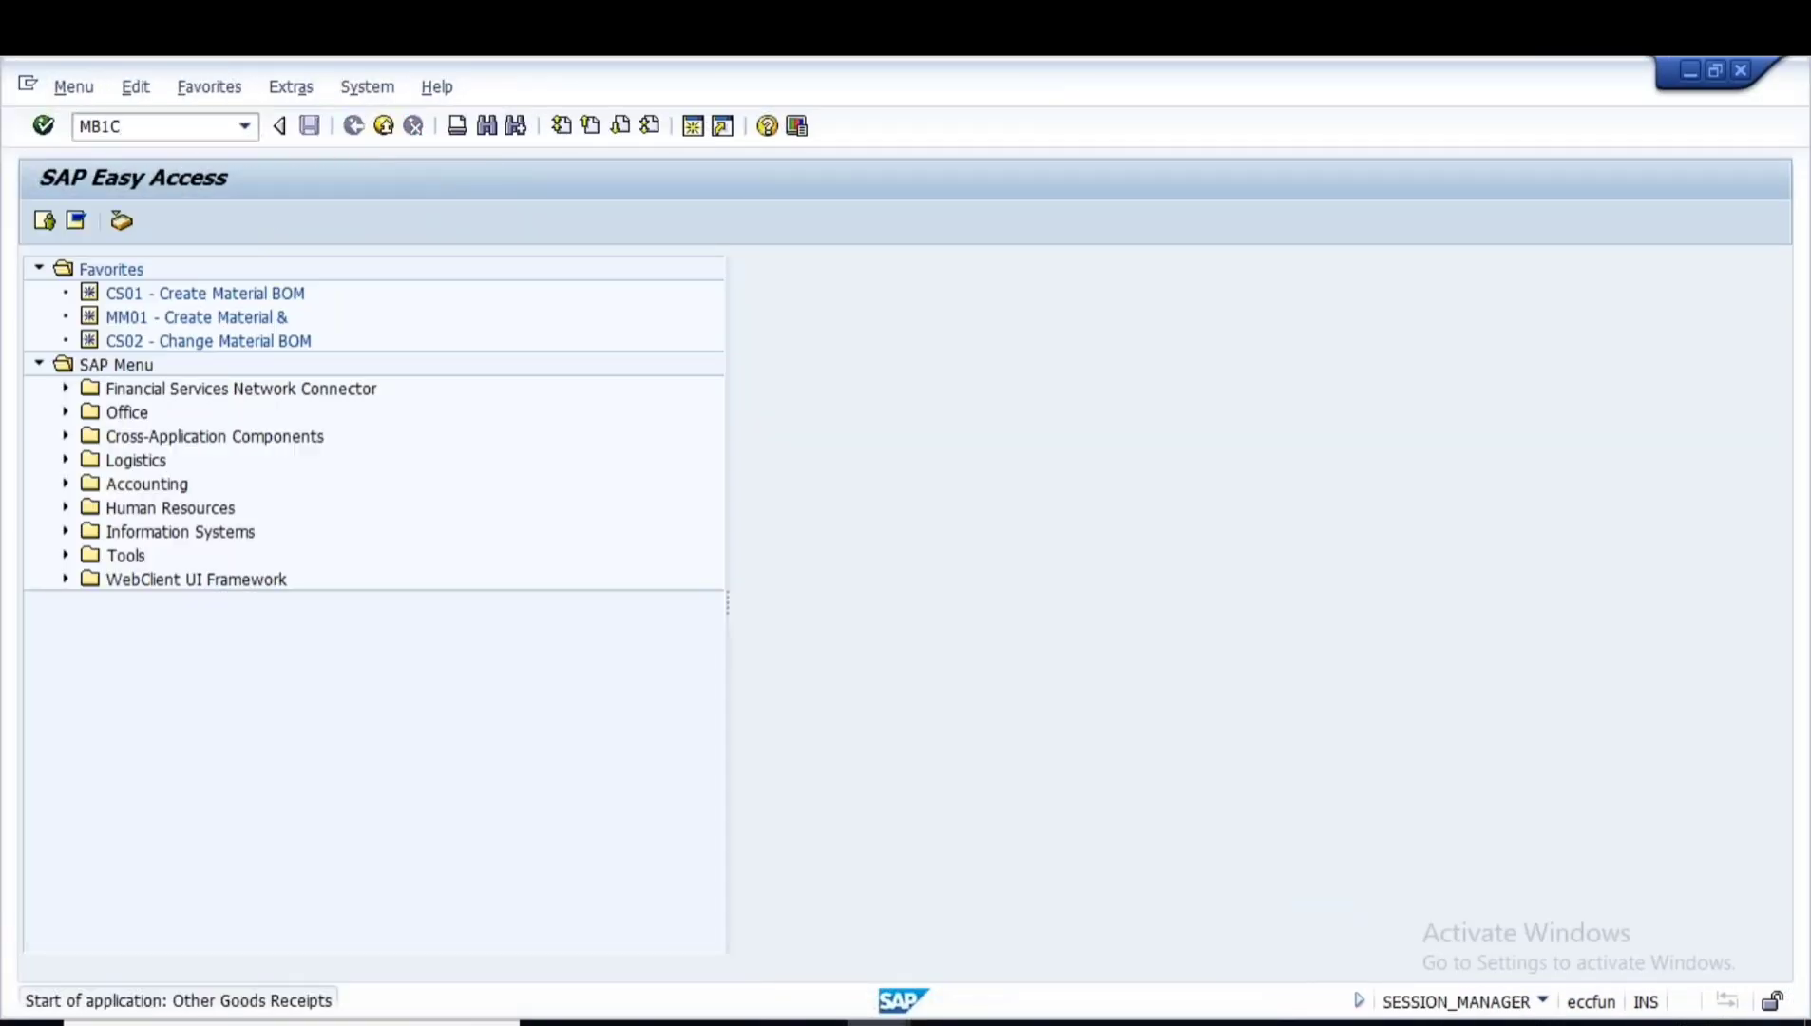
key("Return")
type("561")
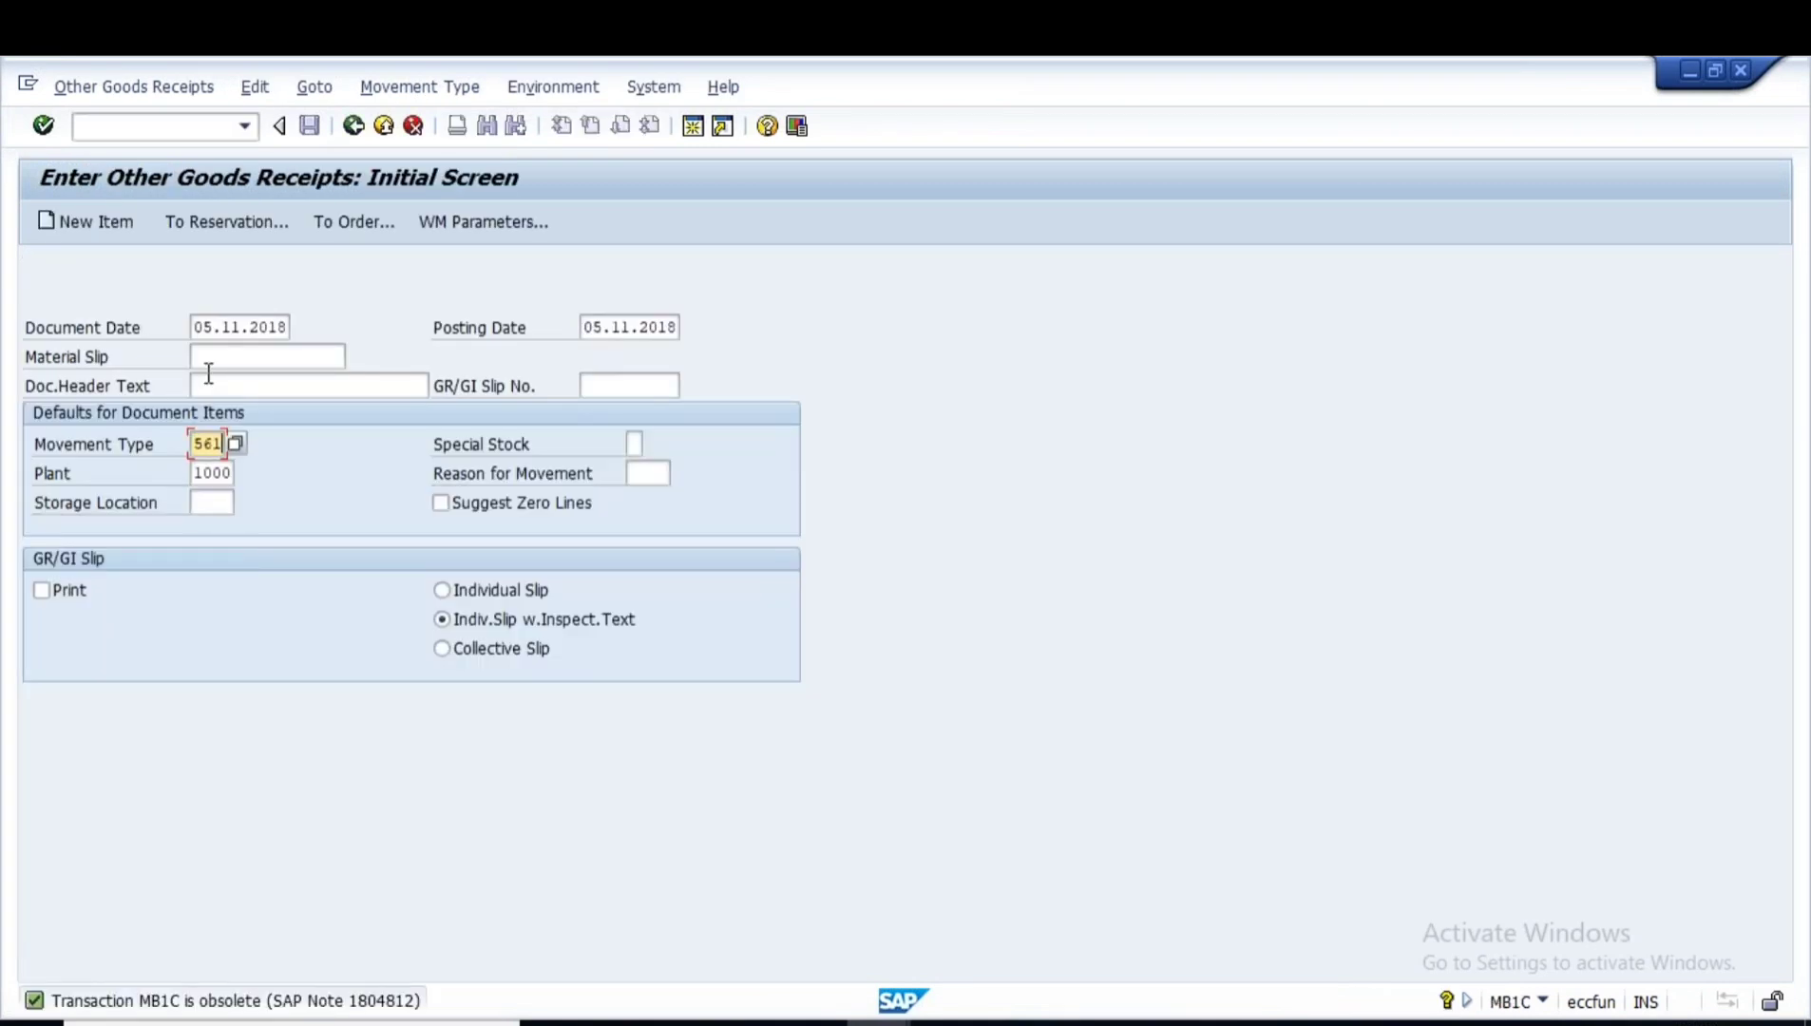
left_click(209, 506)
type("1000")
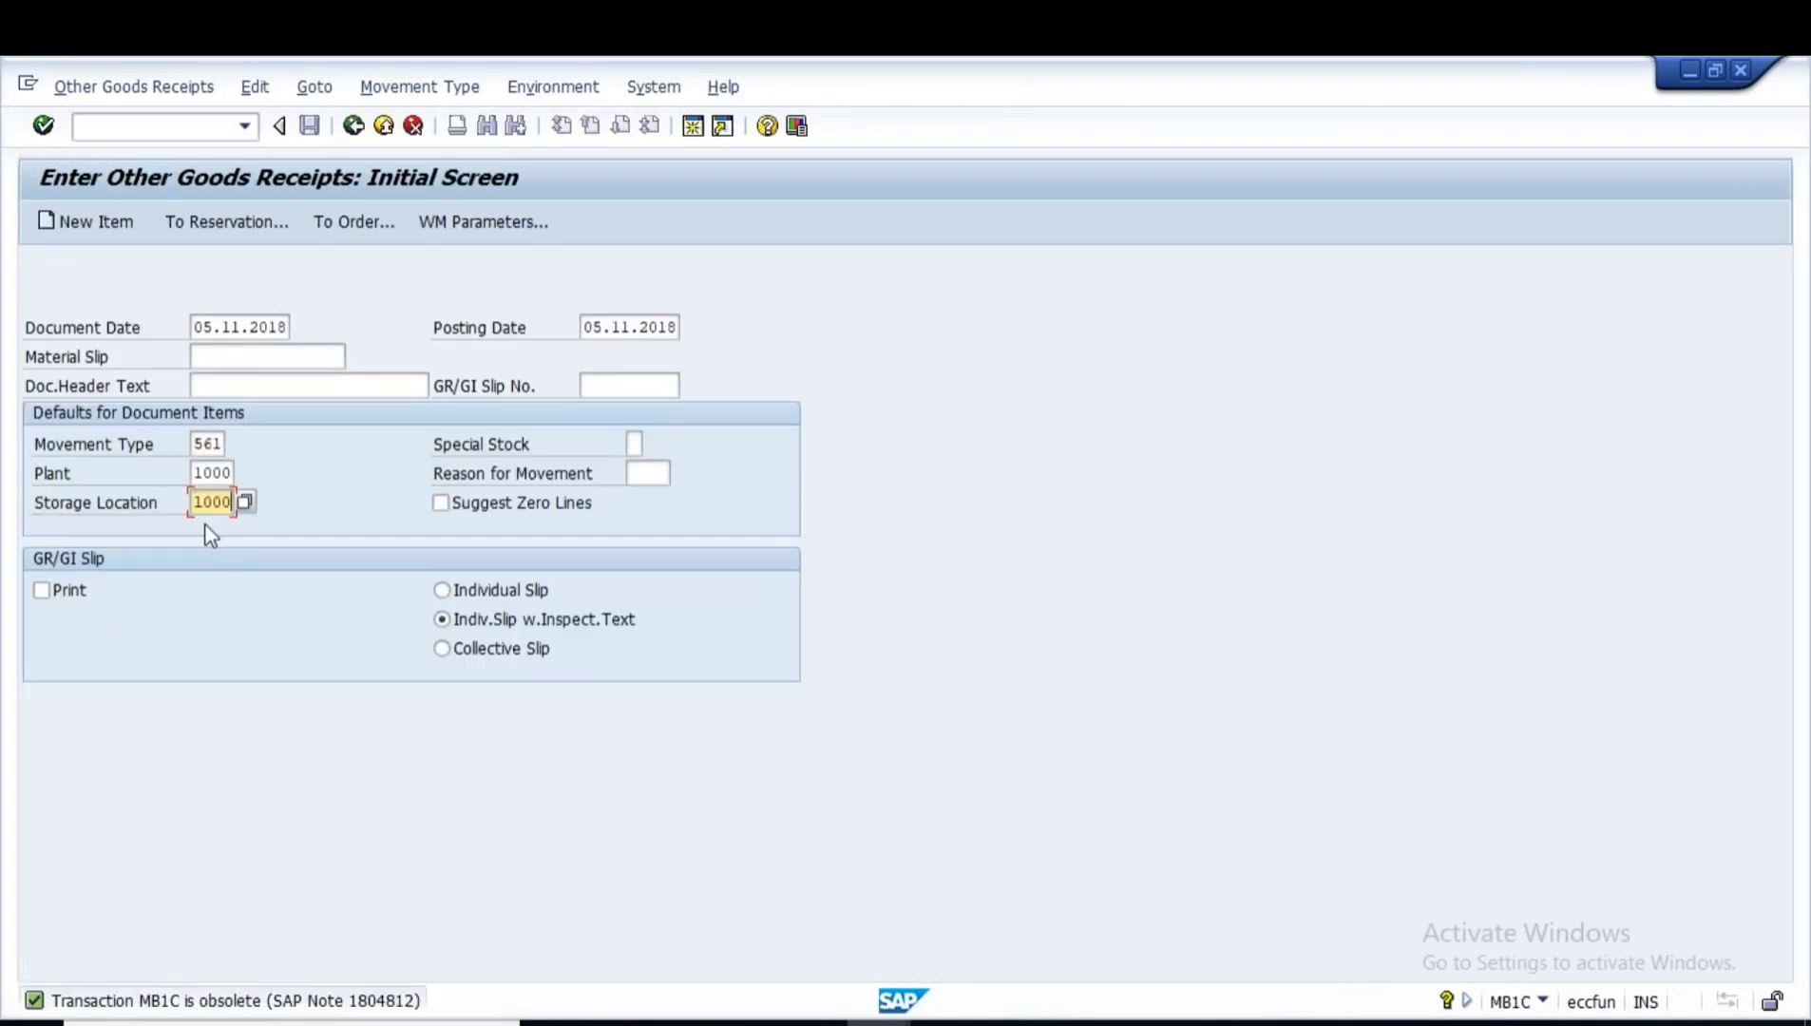
key("Return")
- Receive 10,000 of material 50065607 into an auto-assigned batch and post document 1000272
key("ctrl+v")
left_click(343, 387)
type("10000")
key("Return")
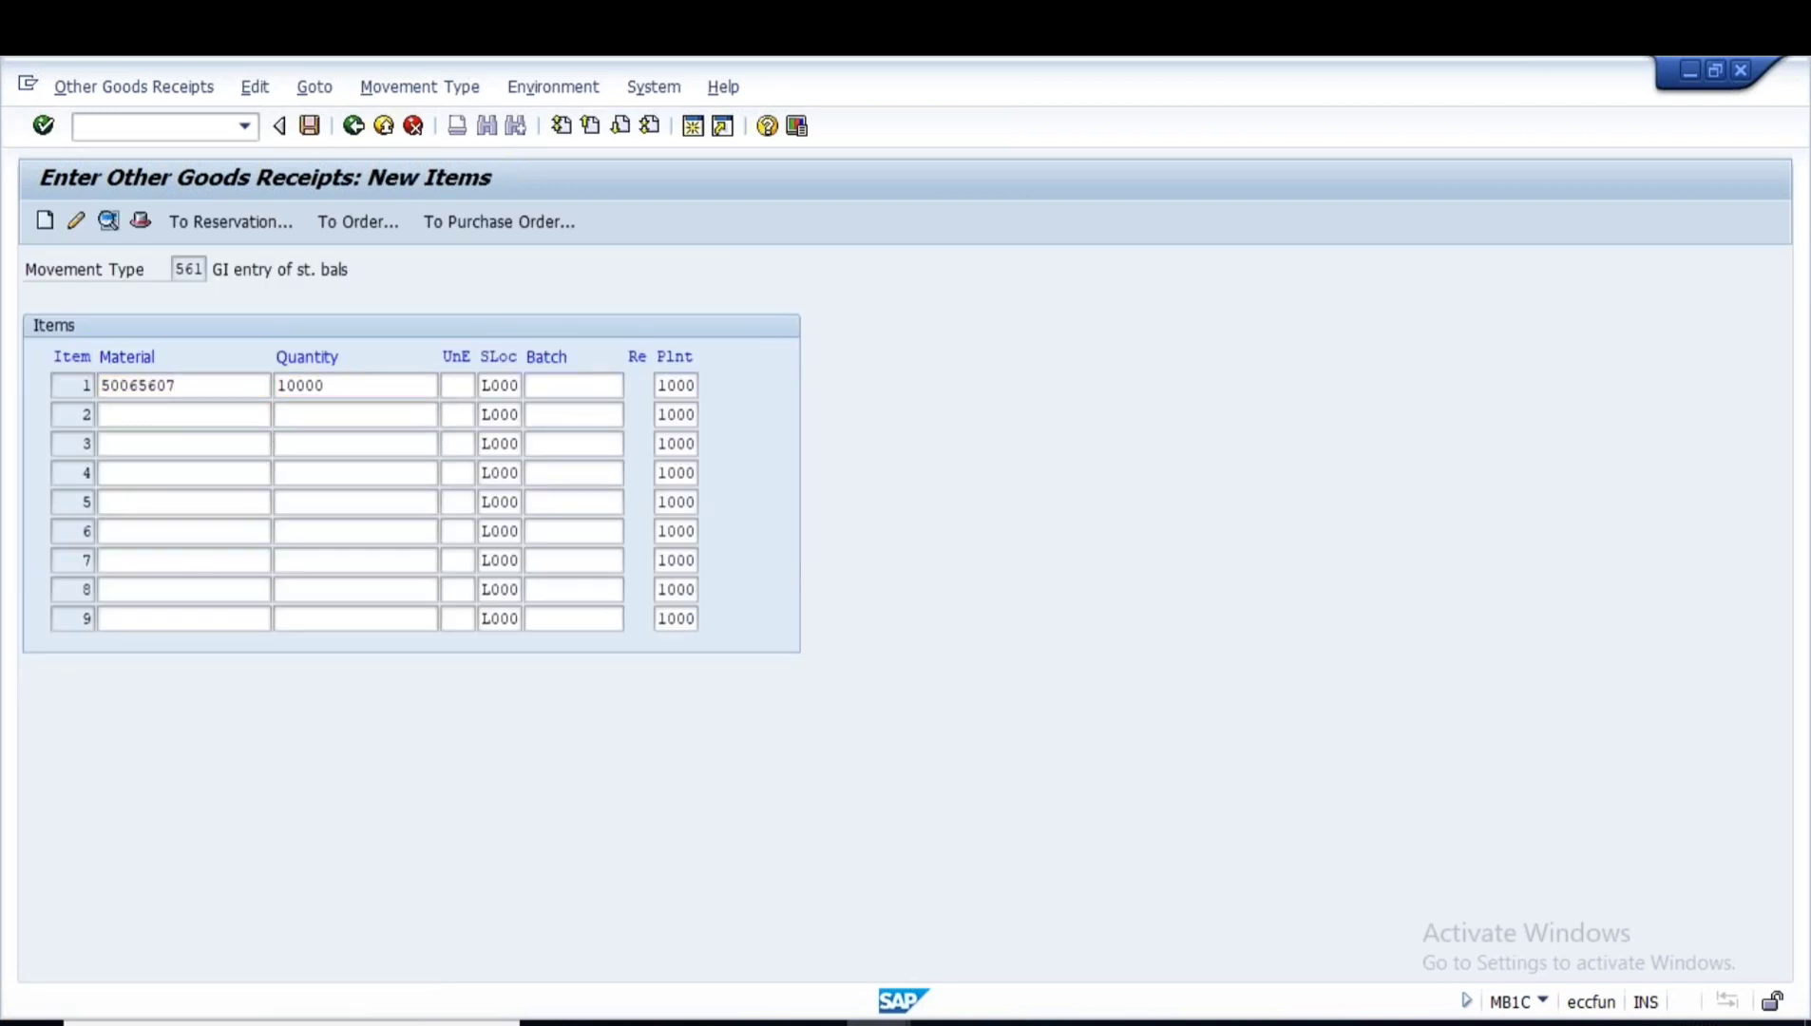
left_click(360, 546)
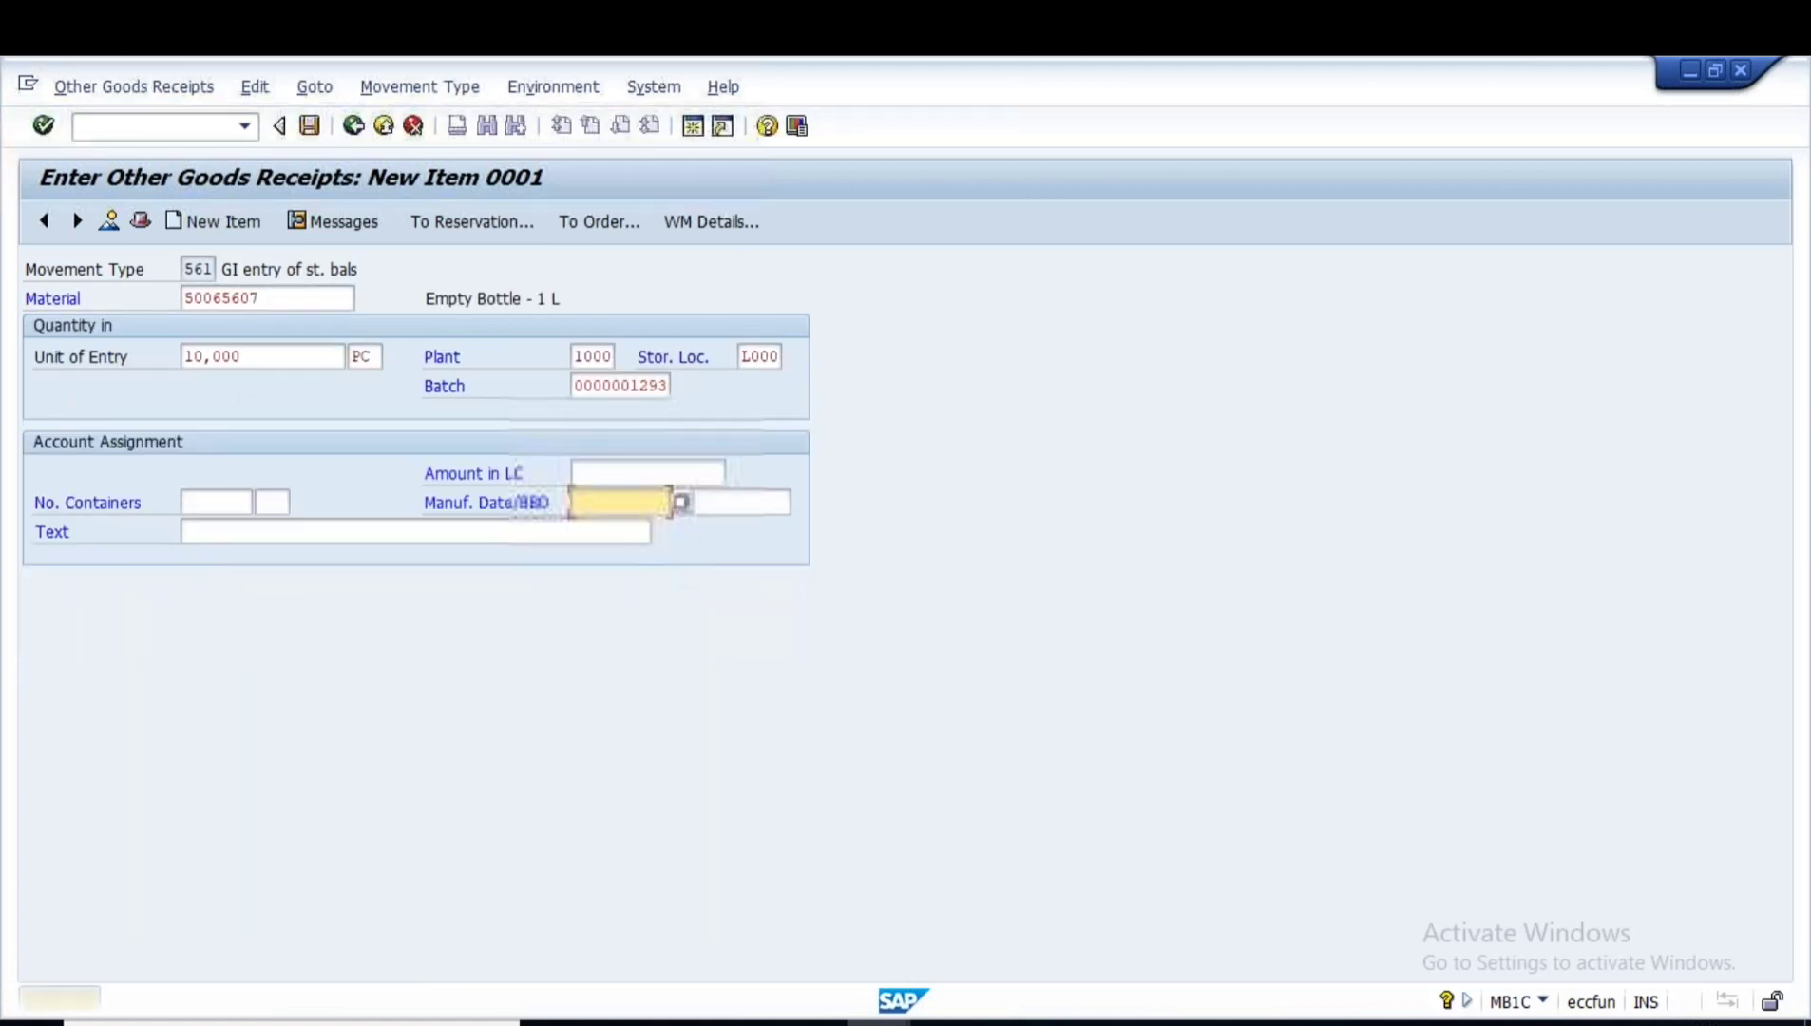
left_click(309, 131)
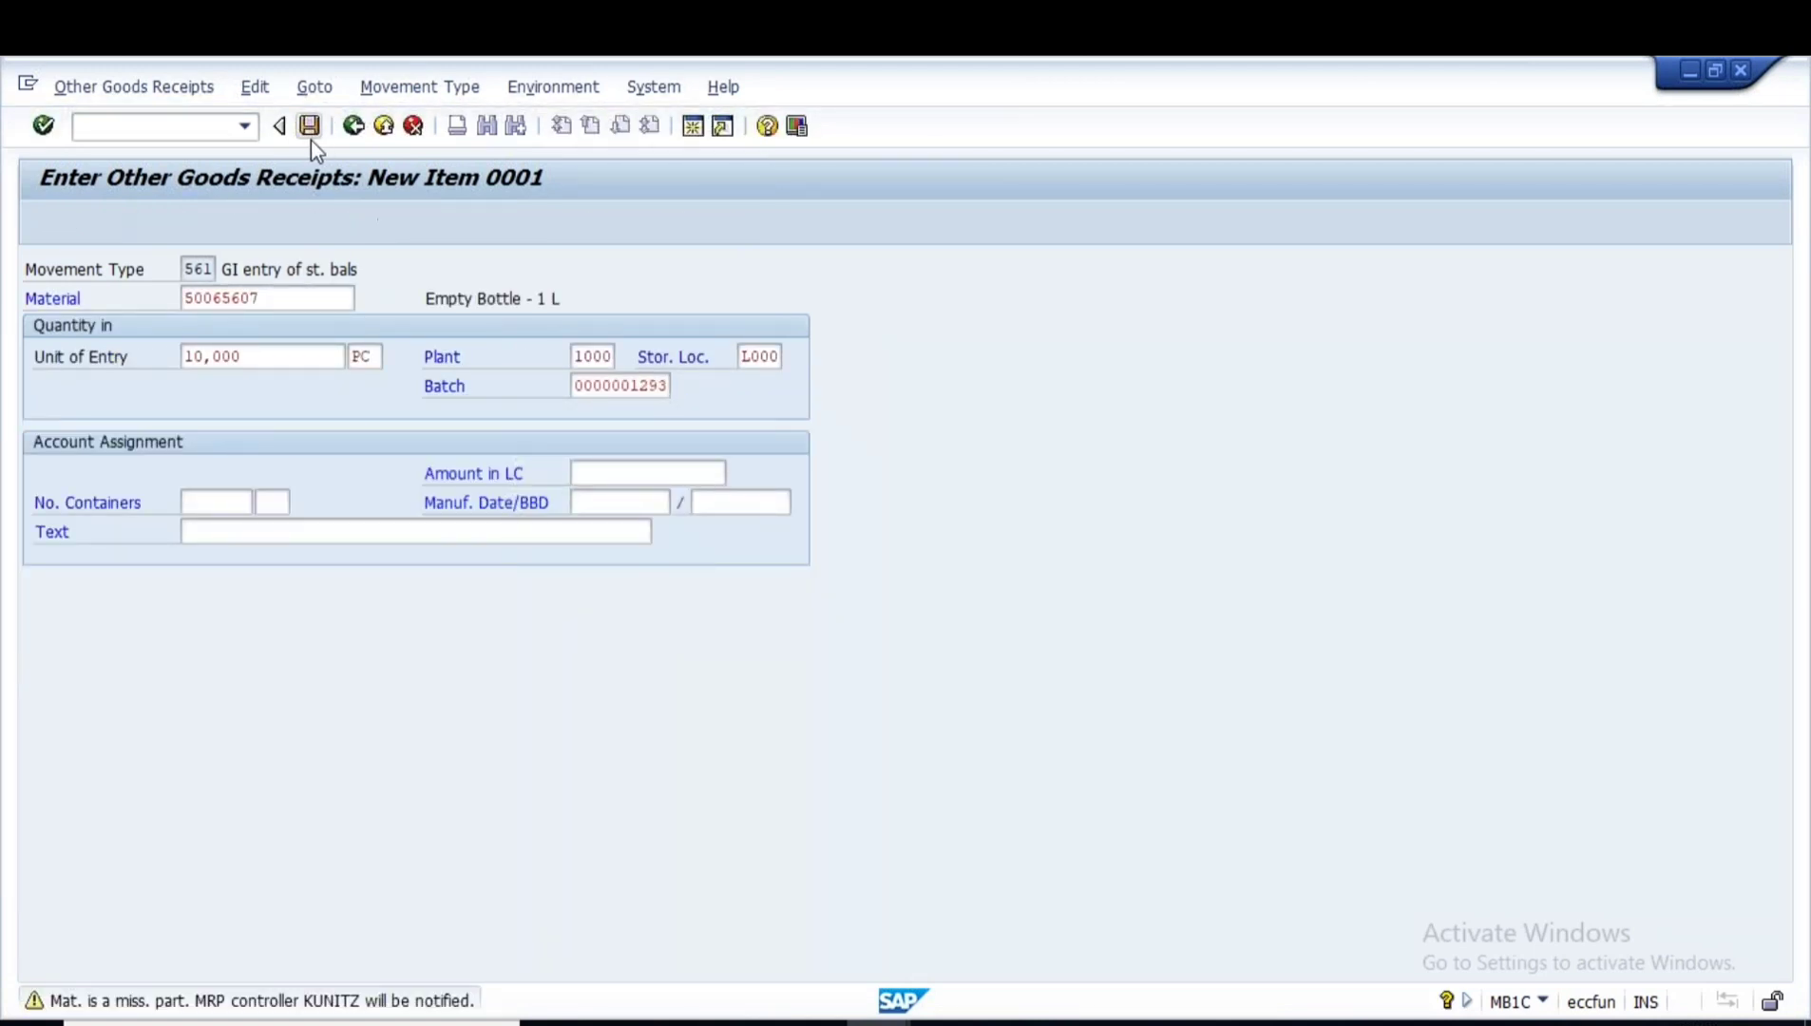
left_click(307, 132)
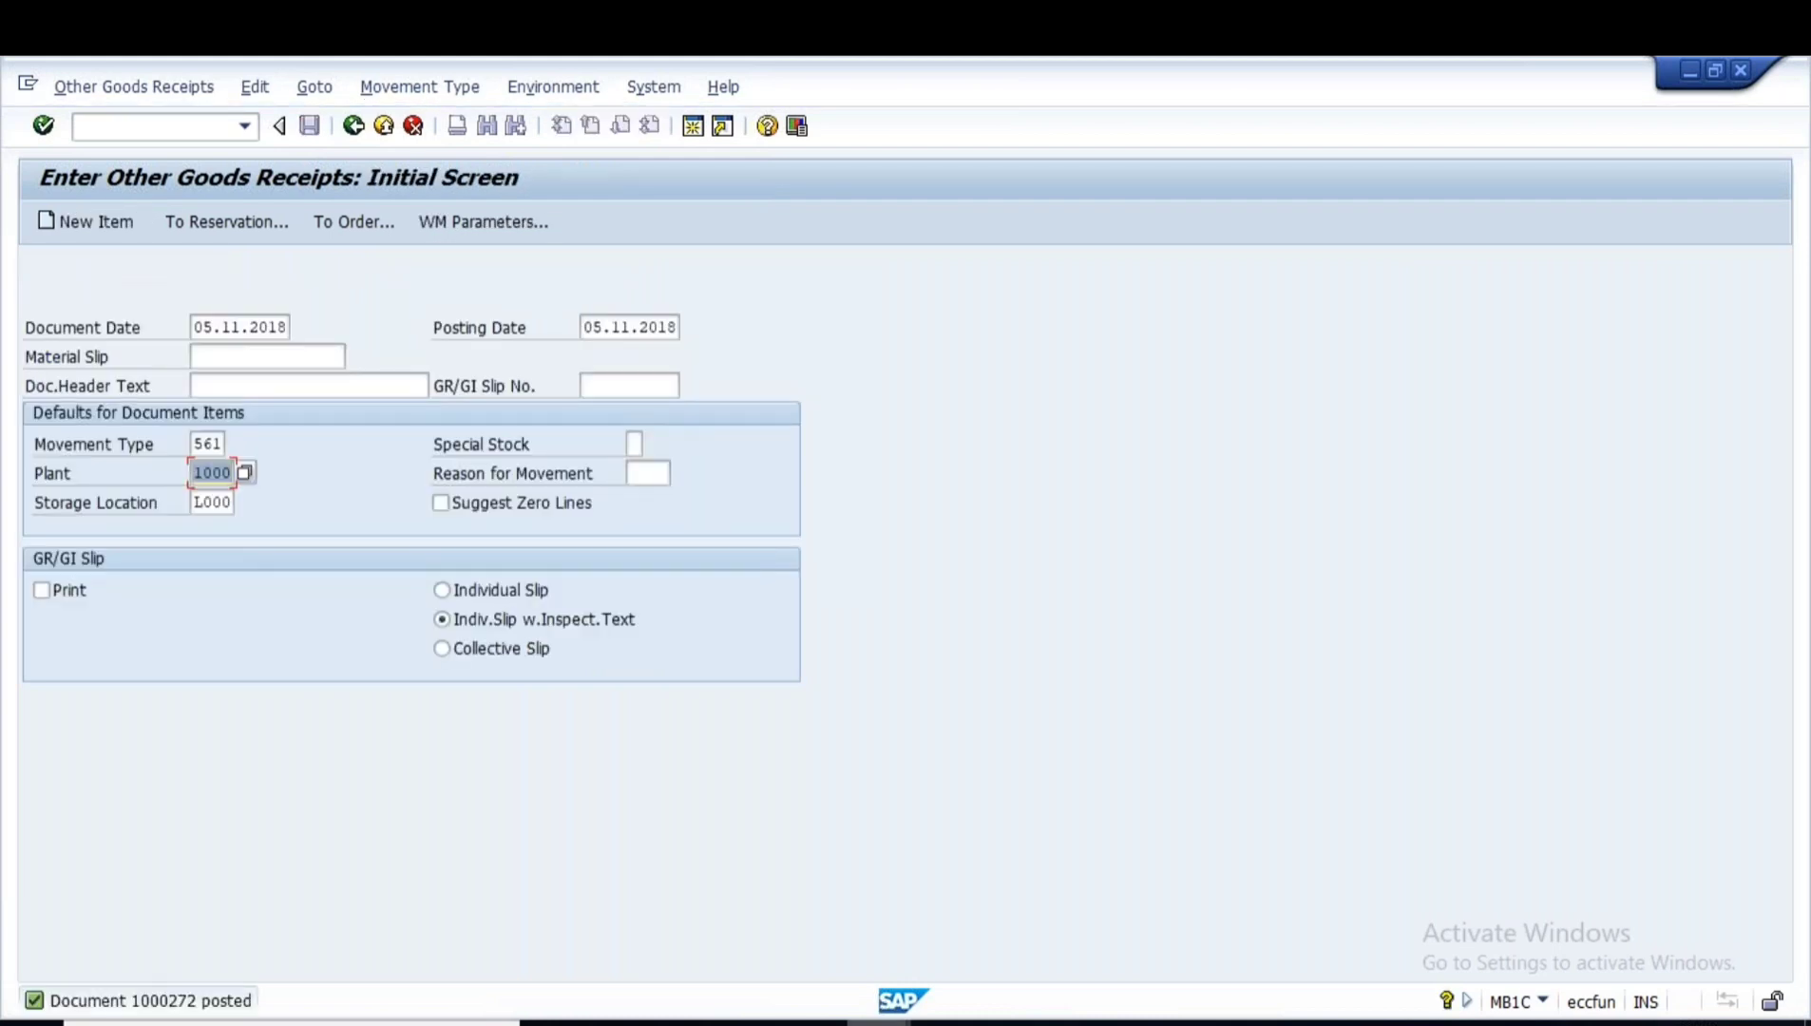
left_click(879, 1023)
left_click(1181, 893)
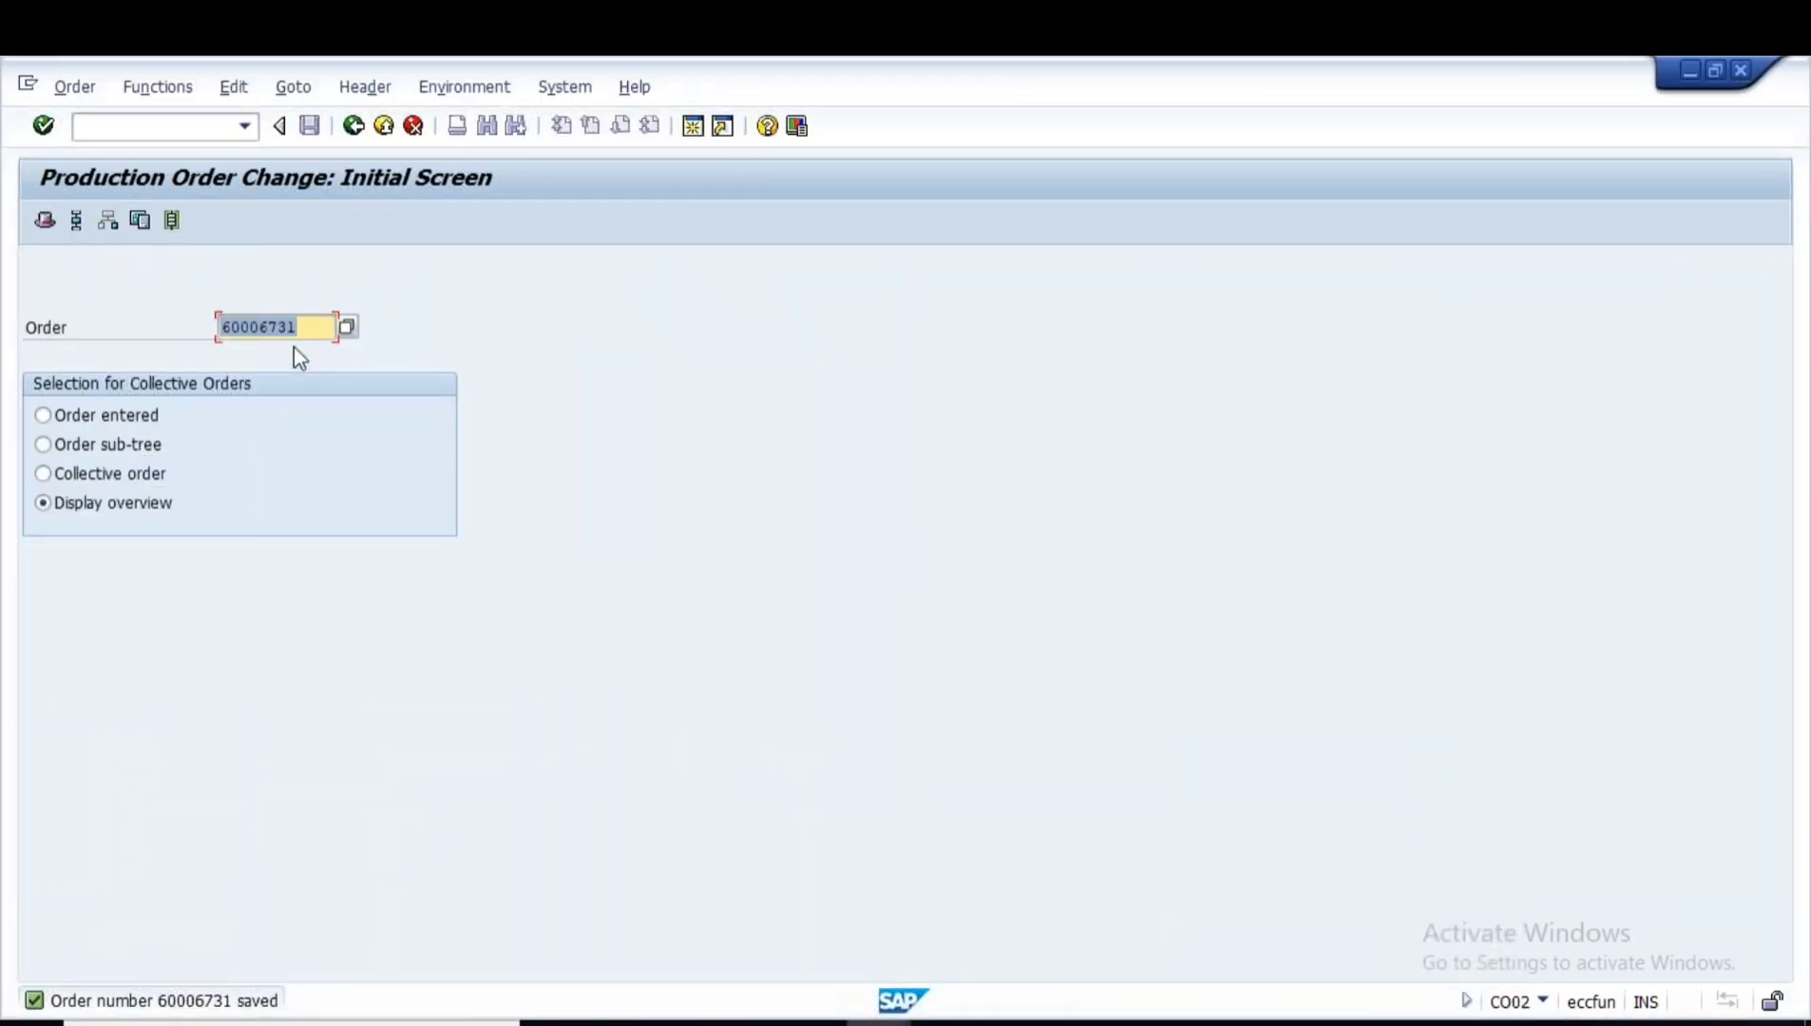
- Reread order 60006731 with all materials now available, save it, and exit to the menu
key("Return")
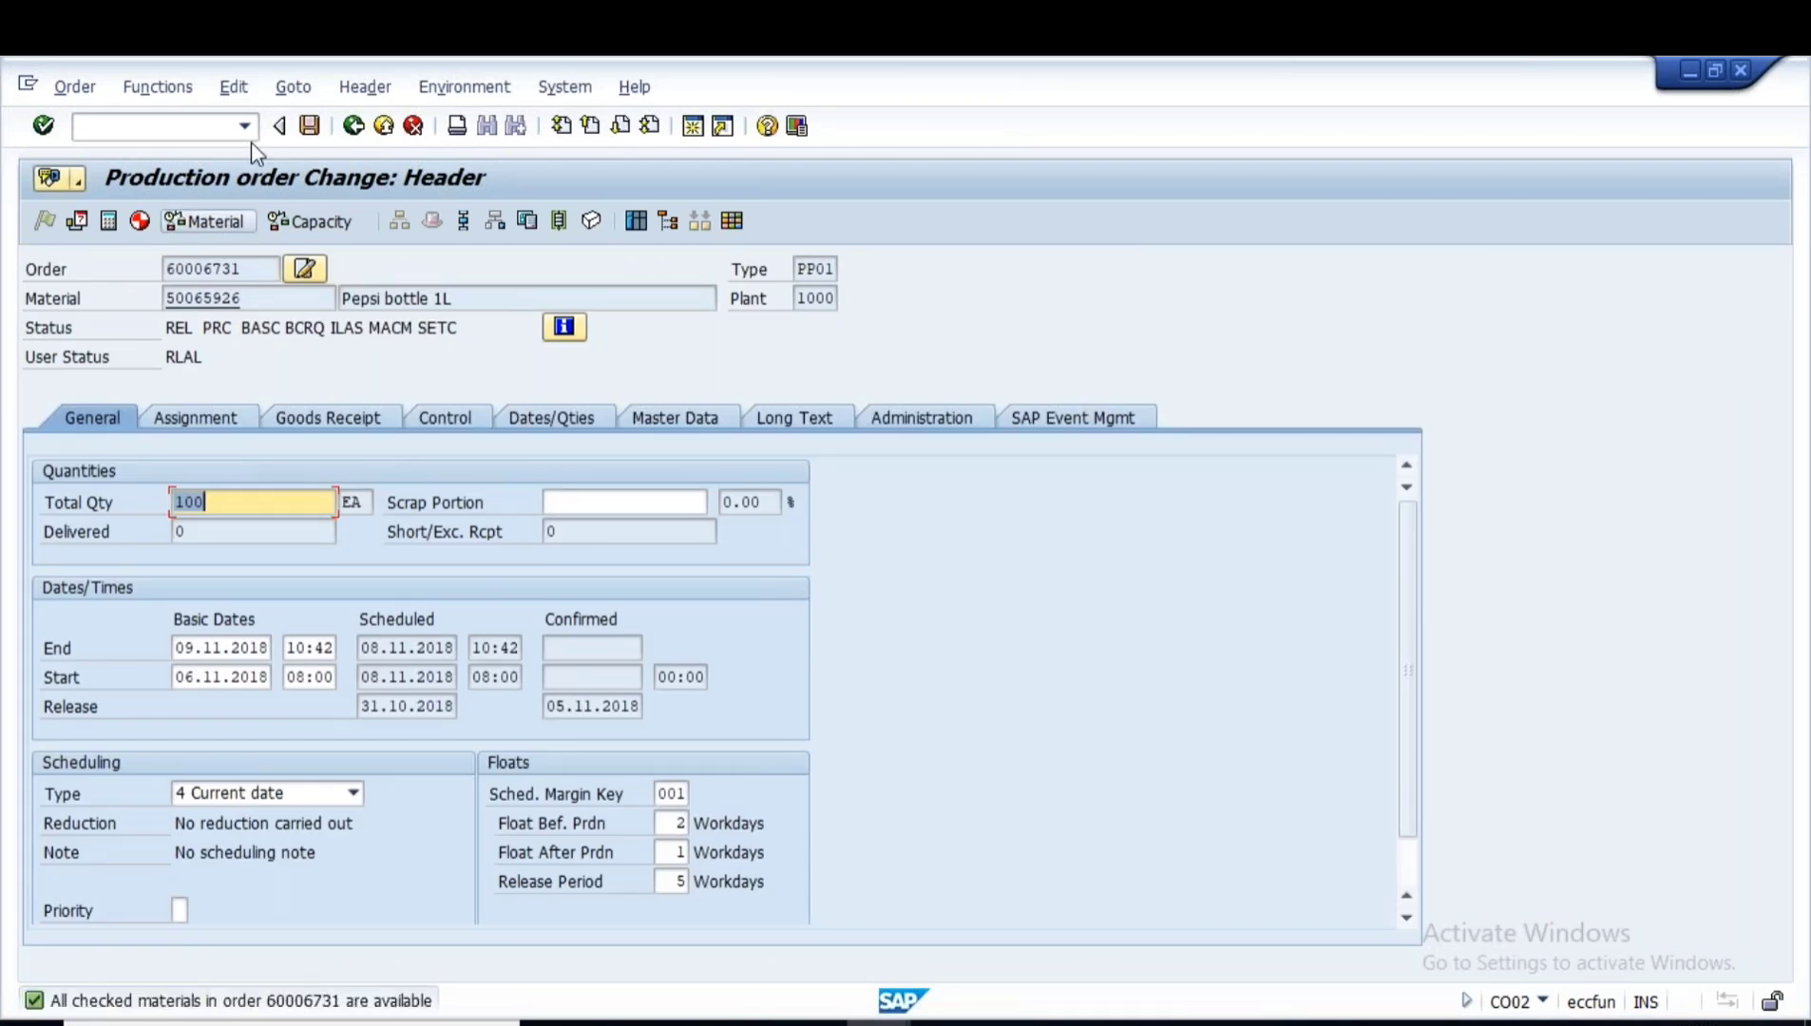
left_click(309, 125)
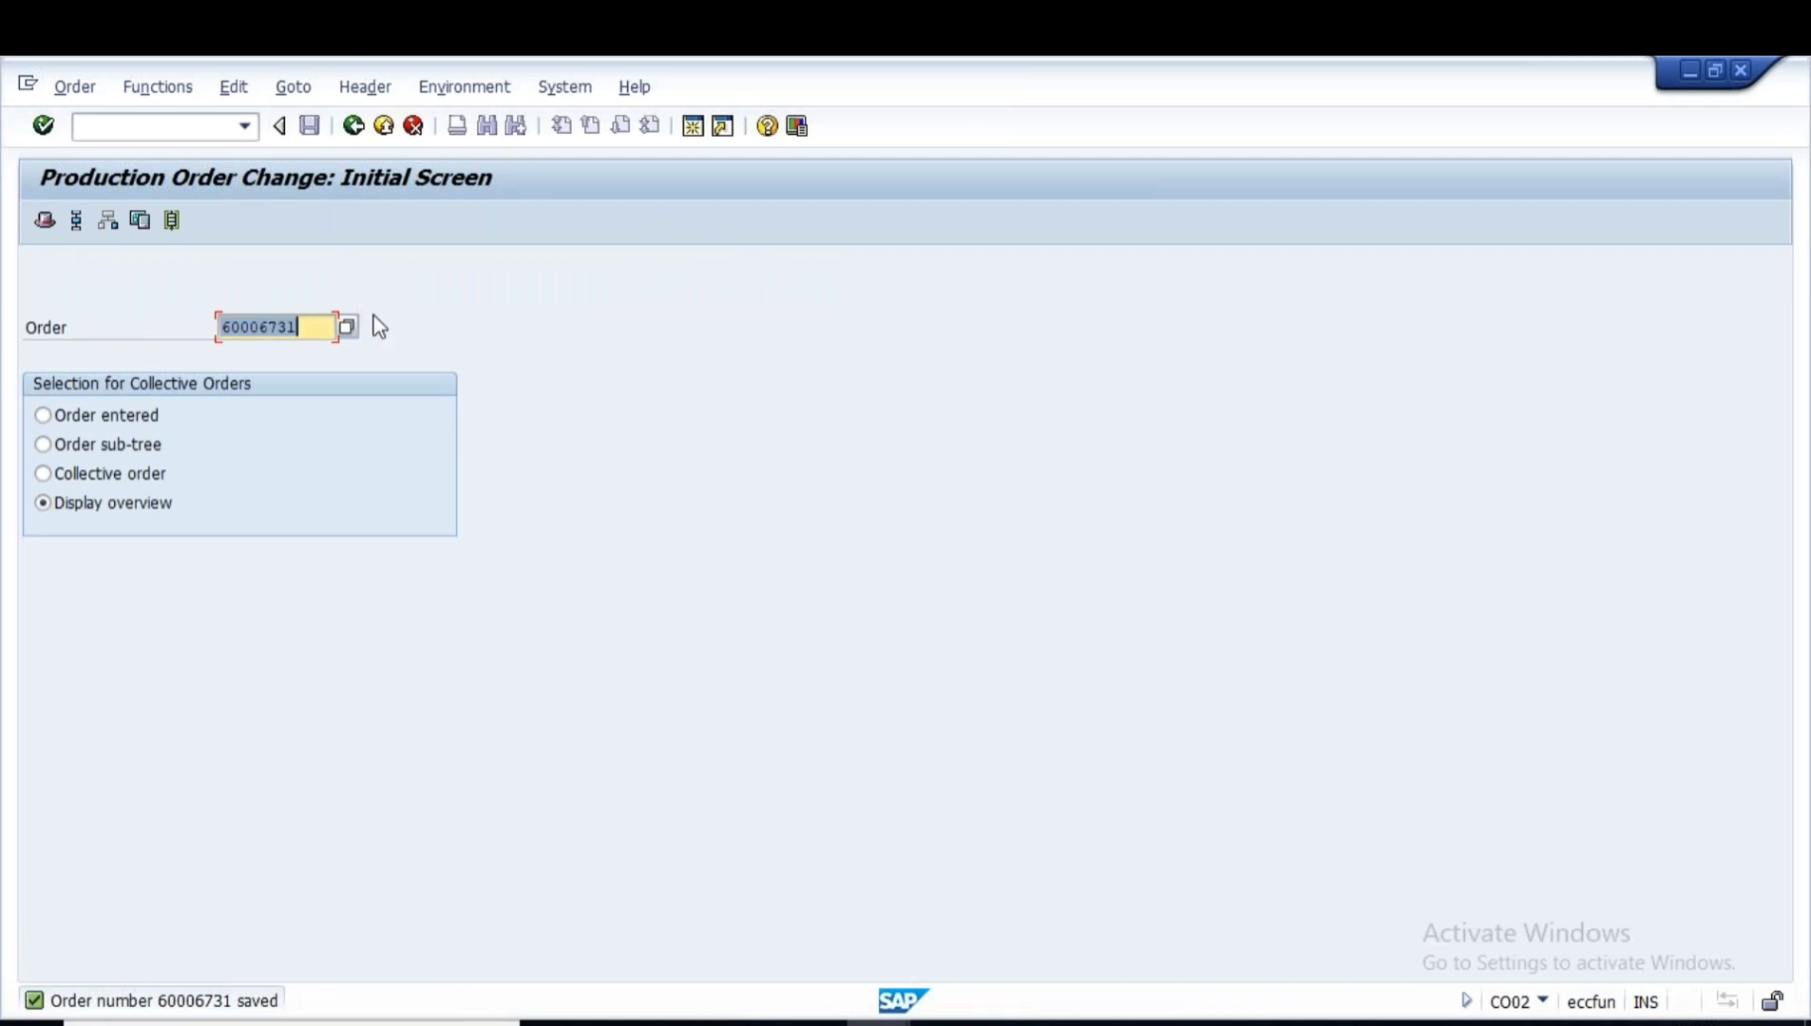
left_click(353, 126)
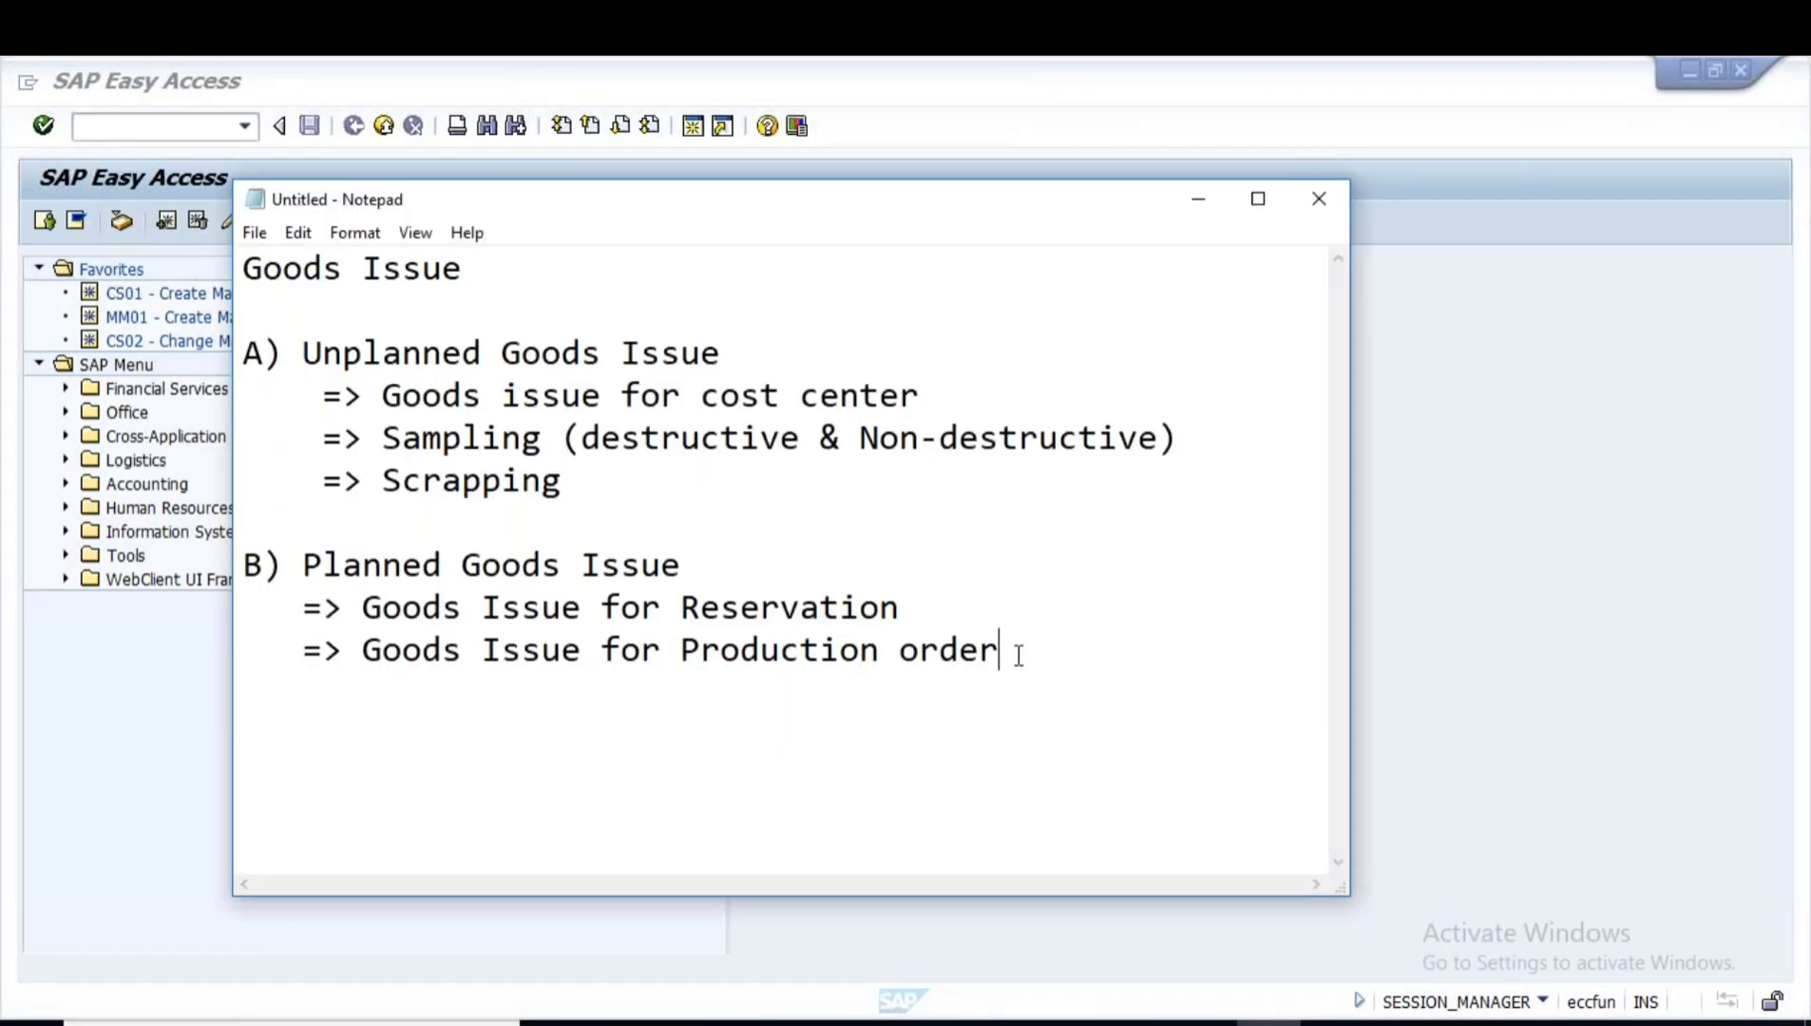
- Add 'MIGO, MB31, confirmation (backflush)' on an indented line under Production order
type("-")
key("Caps_Lock")
type("MIGO, MB")
type("31,")
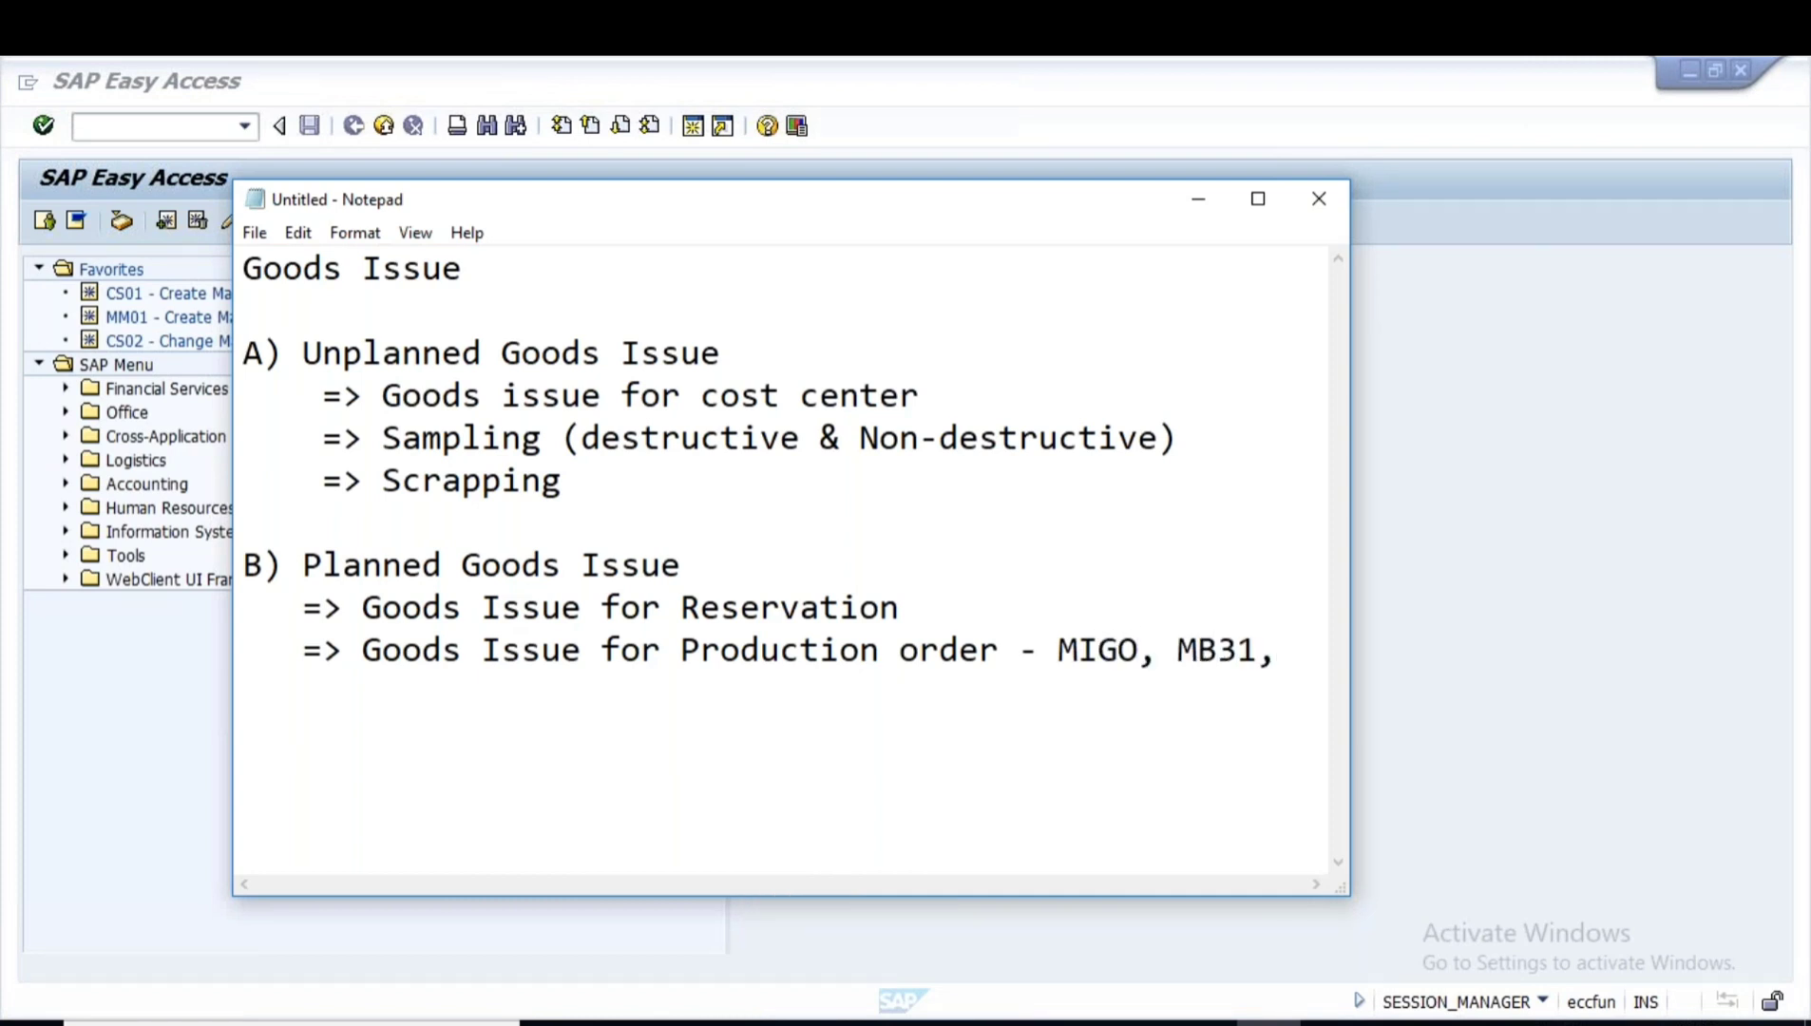
left_click(1058, 650)
key("Return")
type("MIGO, MB31,")
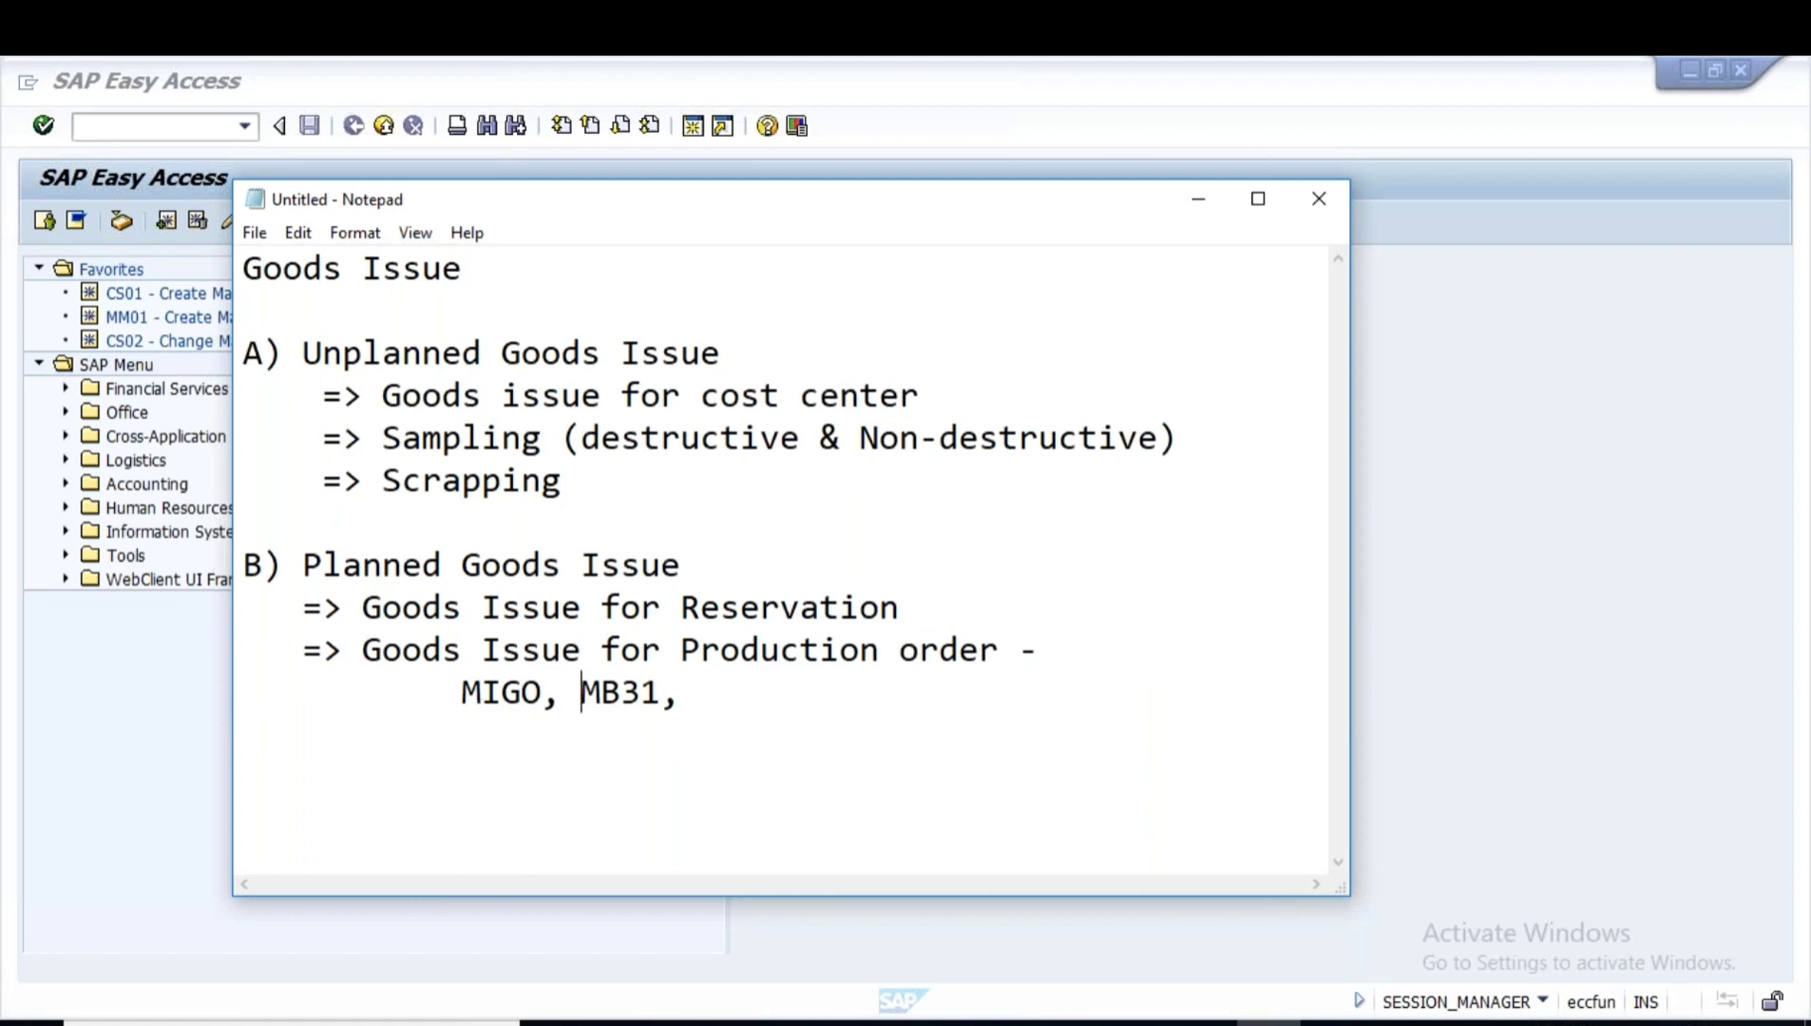
type("confirmatio")
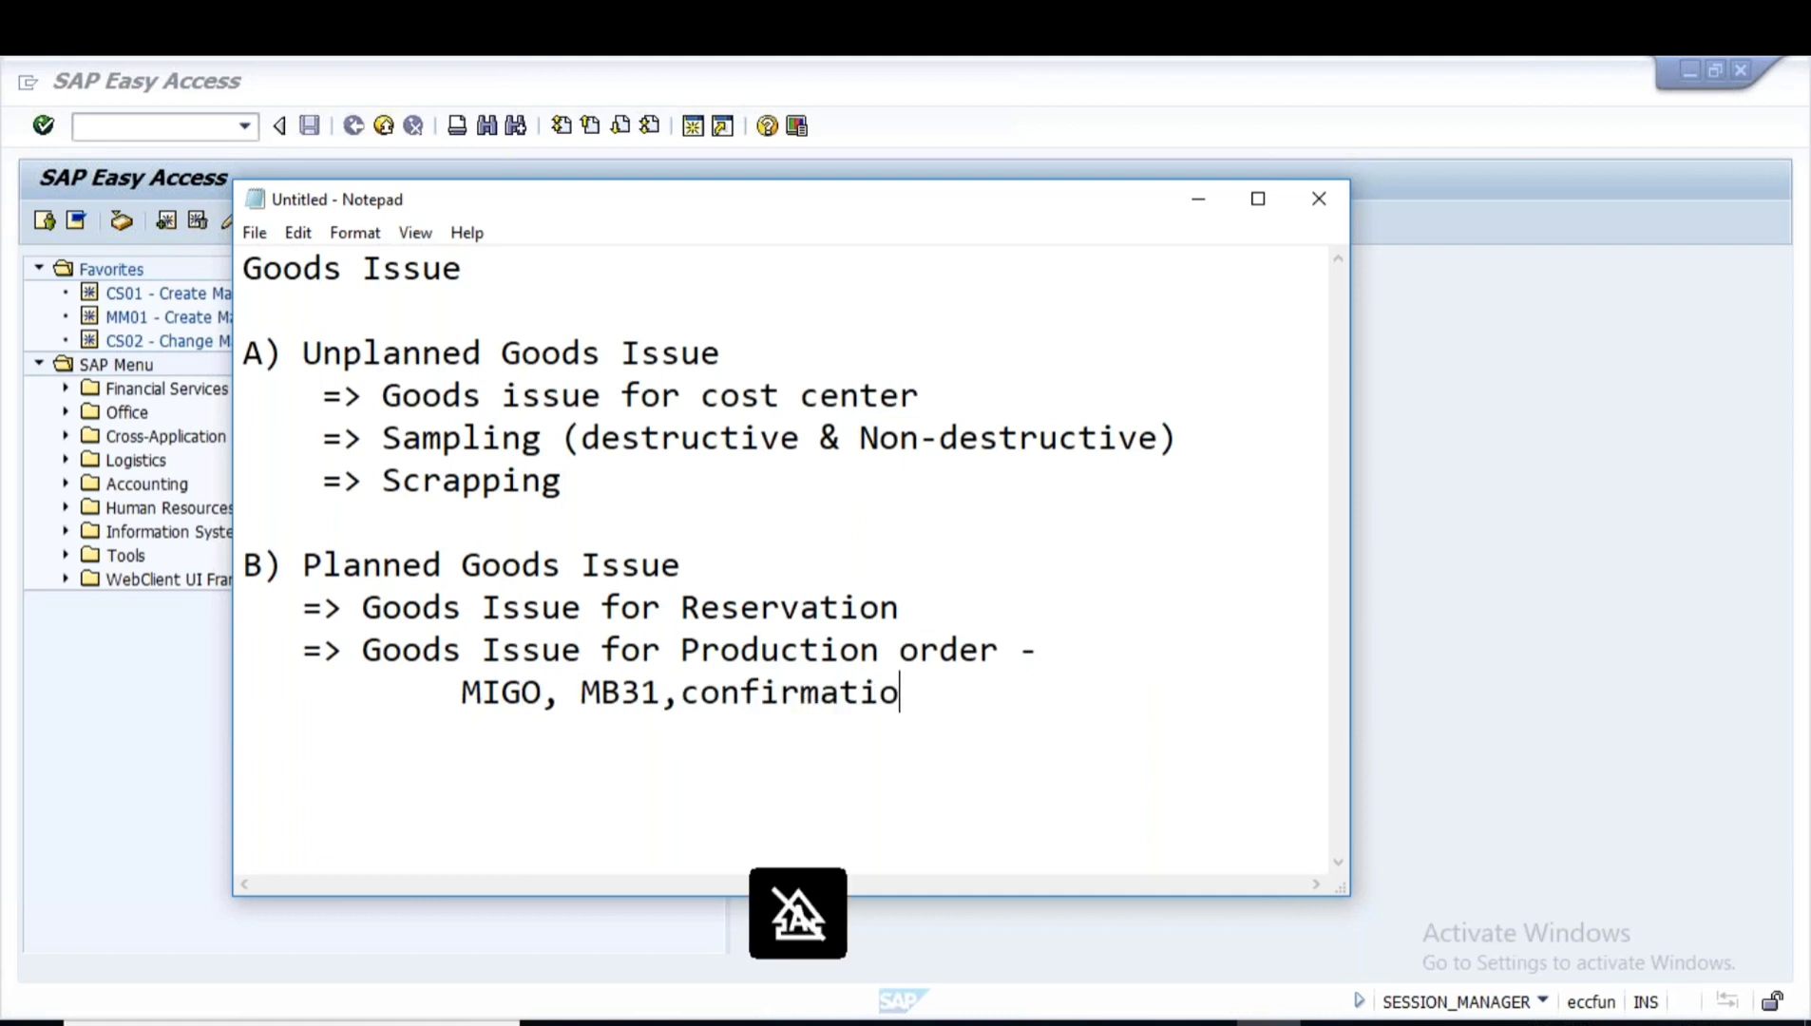
type("n (backflush)")
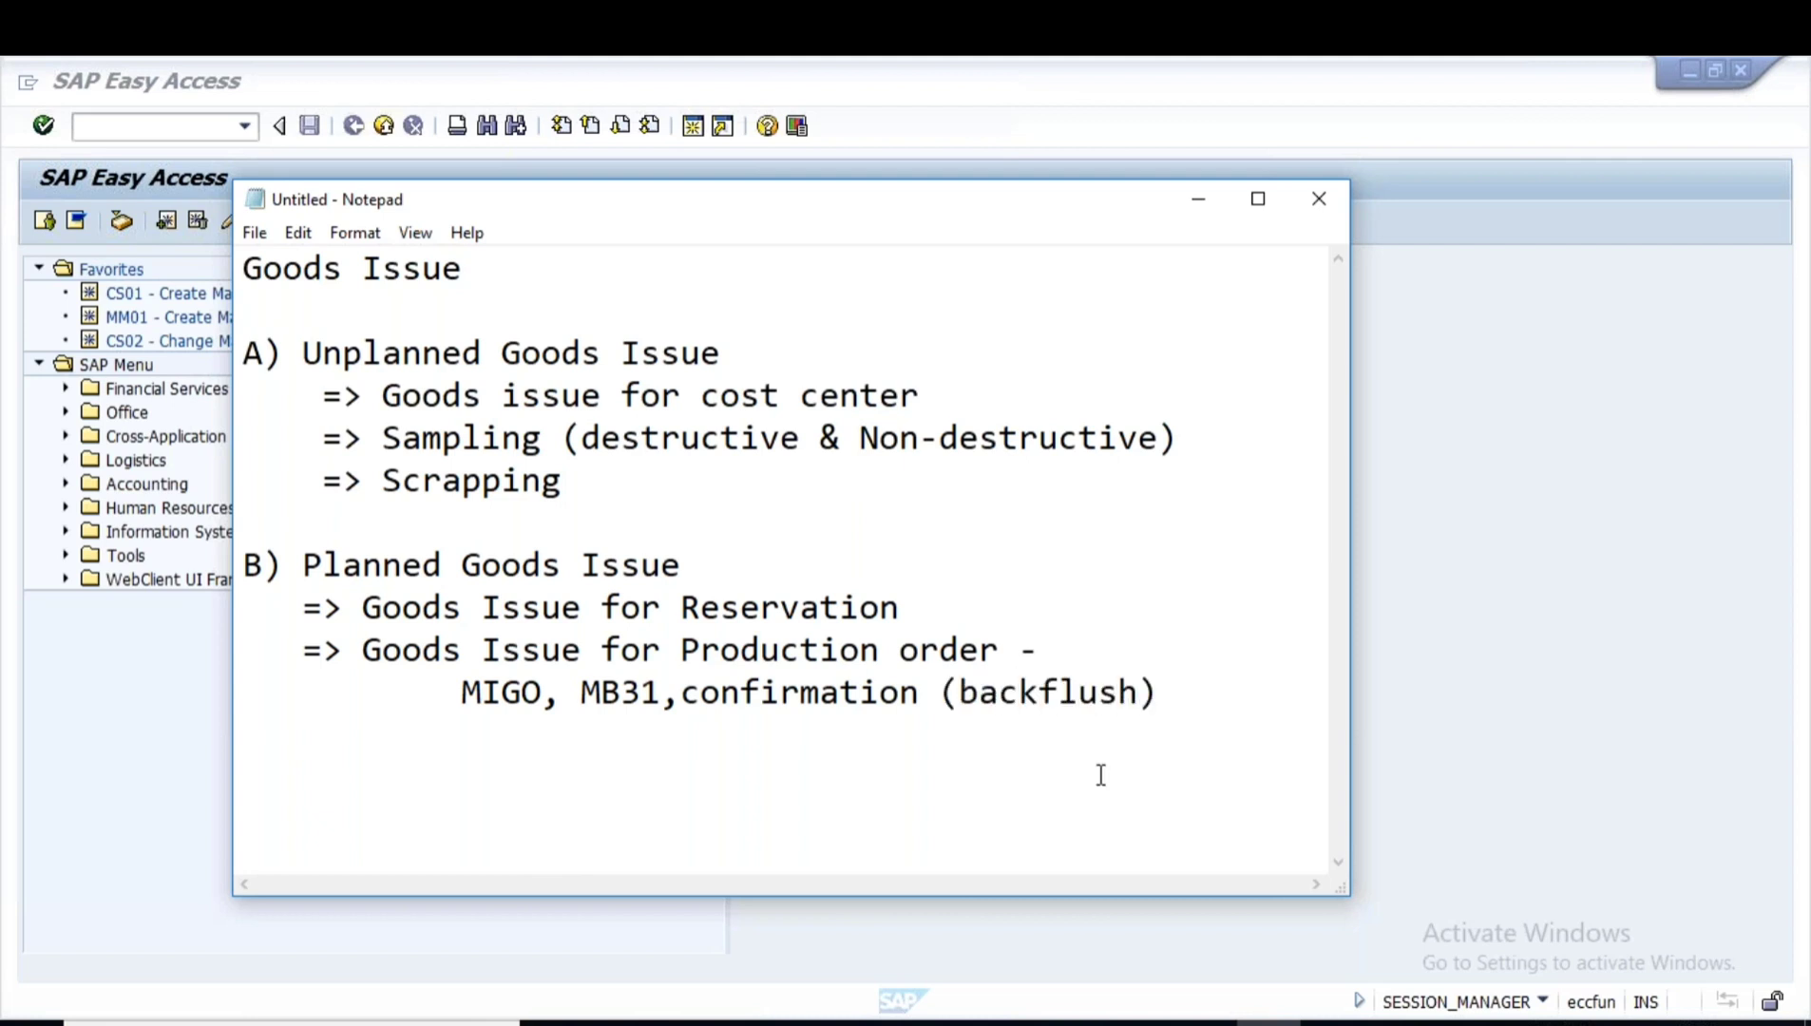
left_click_drag(461, 692, 545, 694)
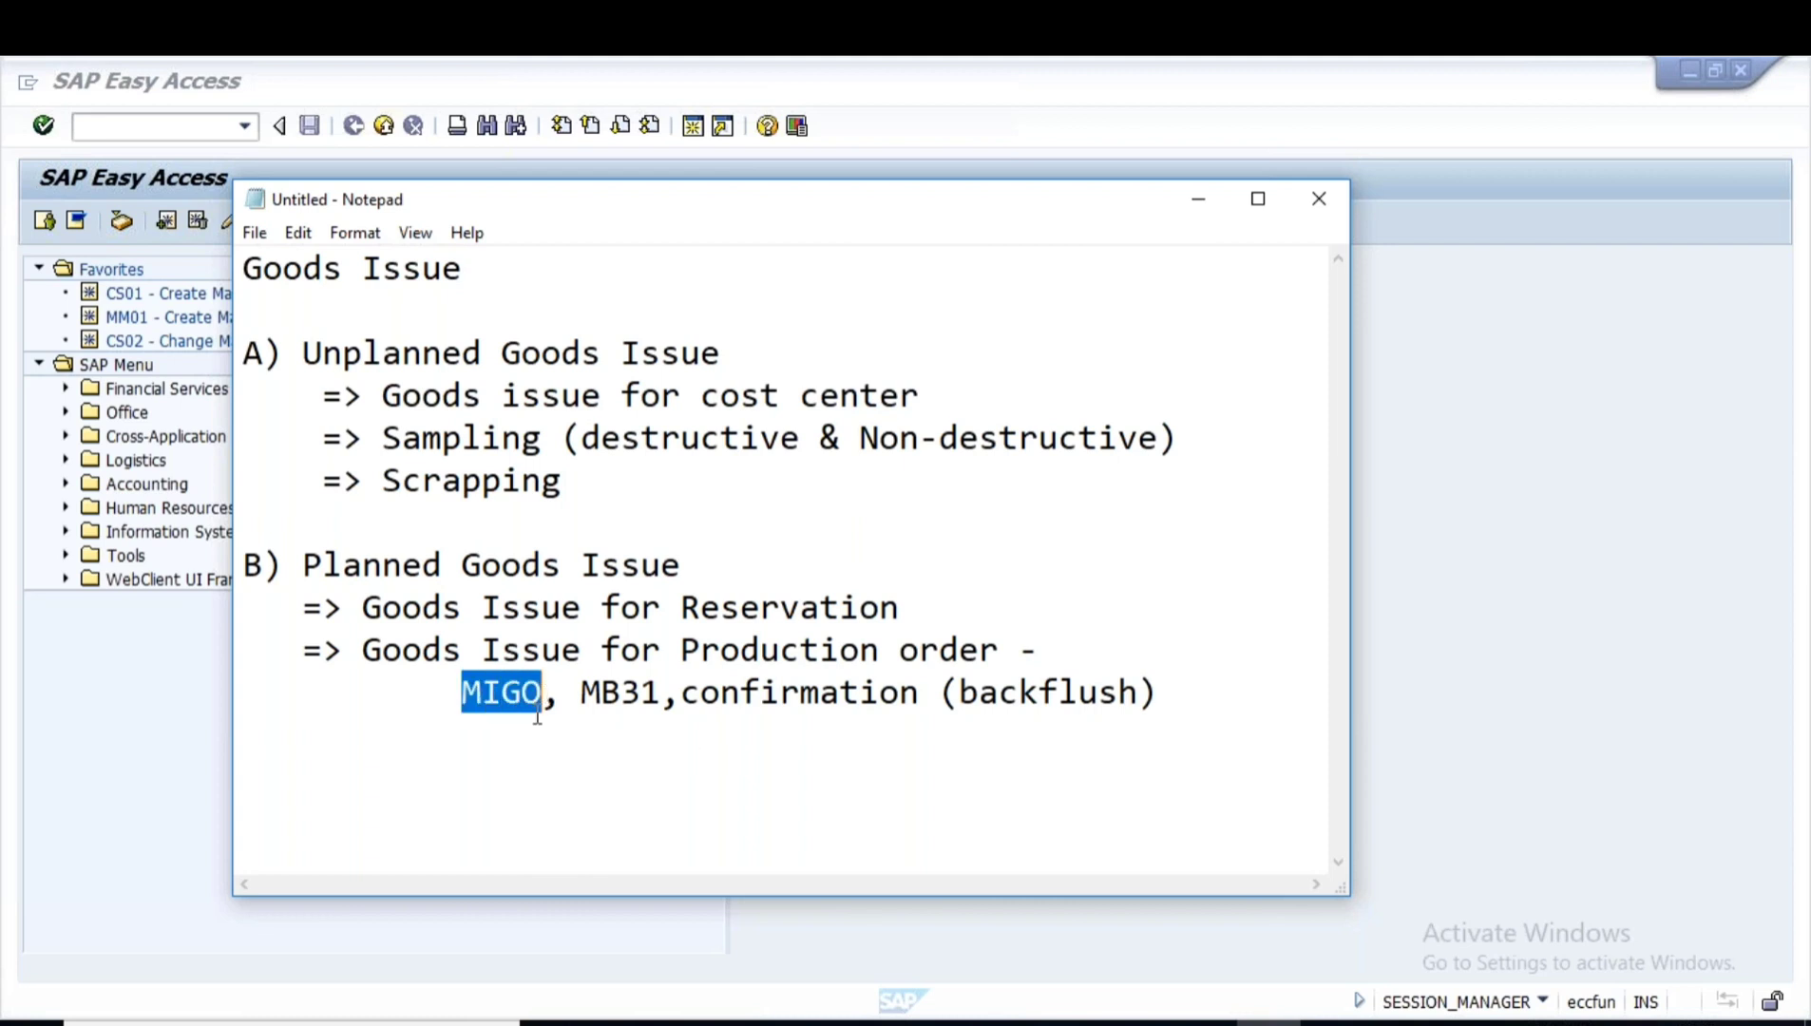
left_click(546, 754)
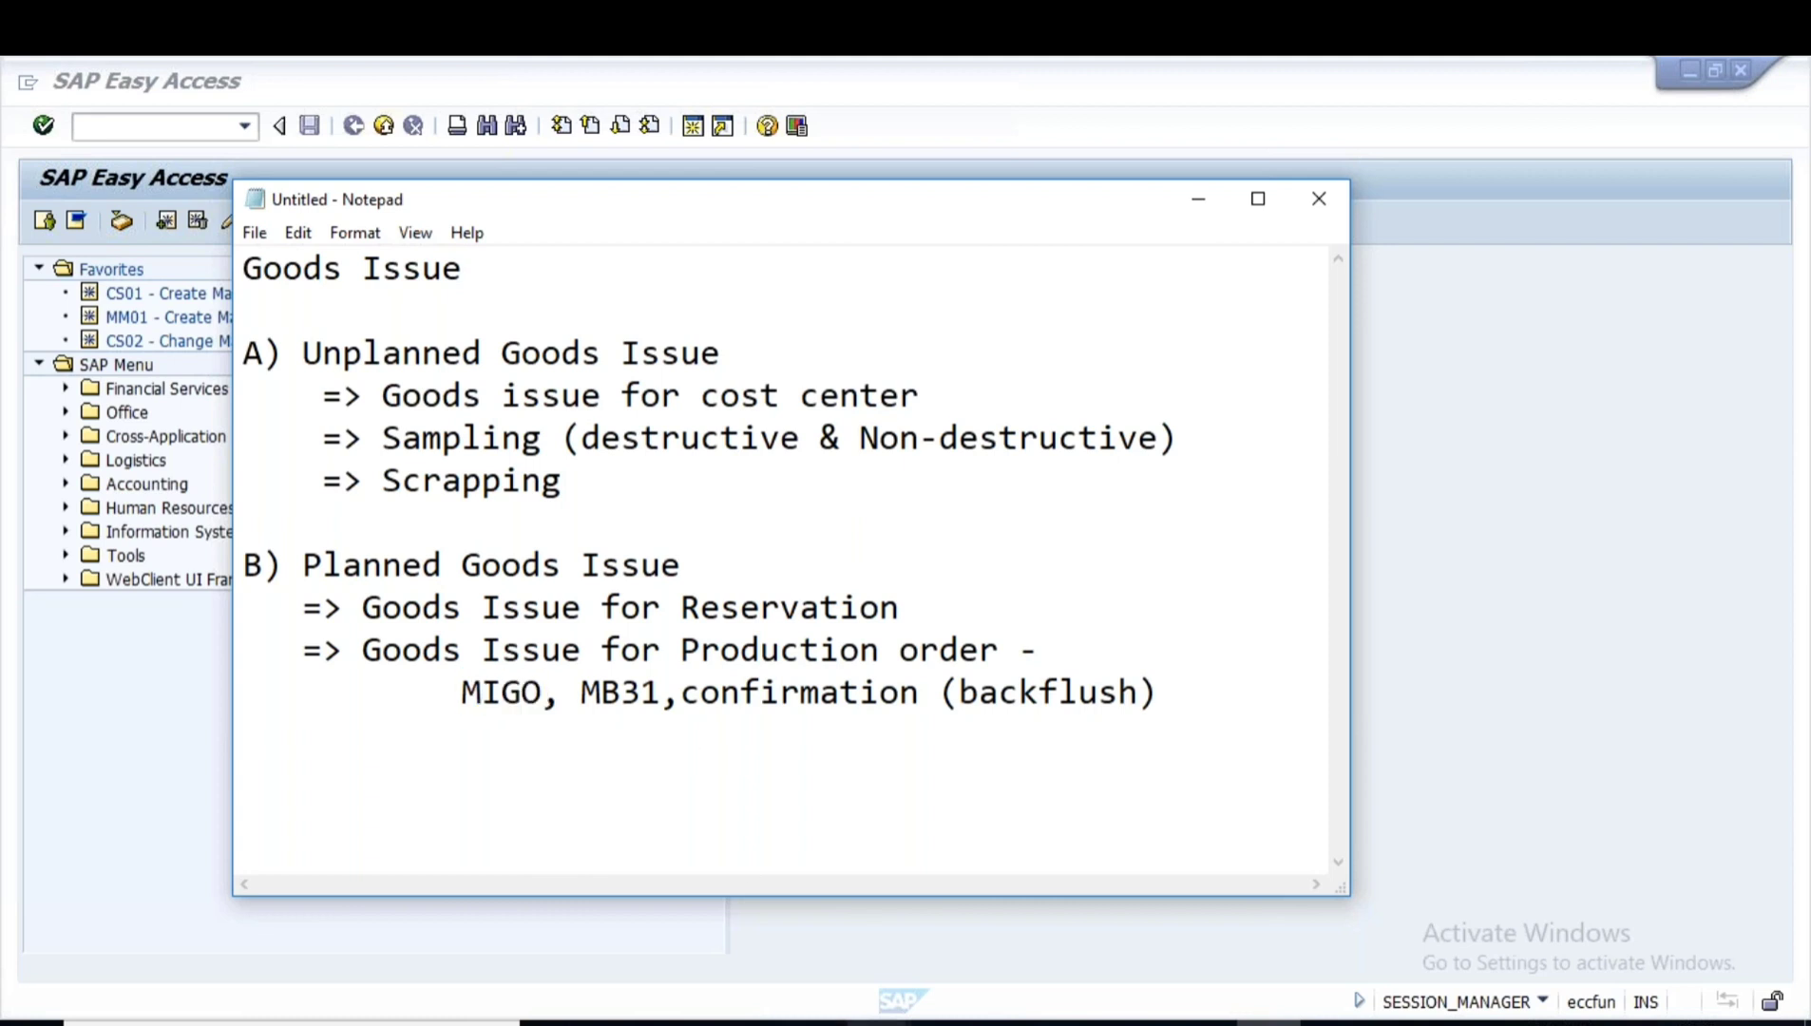
mouse_move(878, 1021)
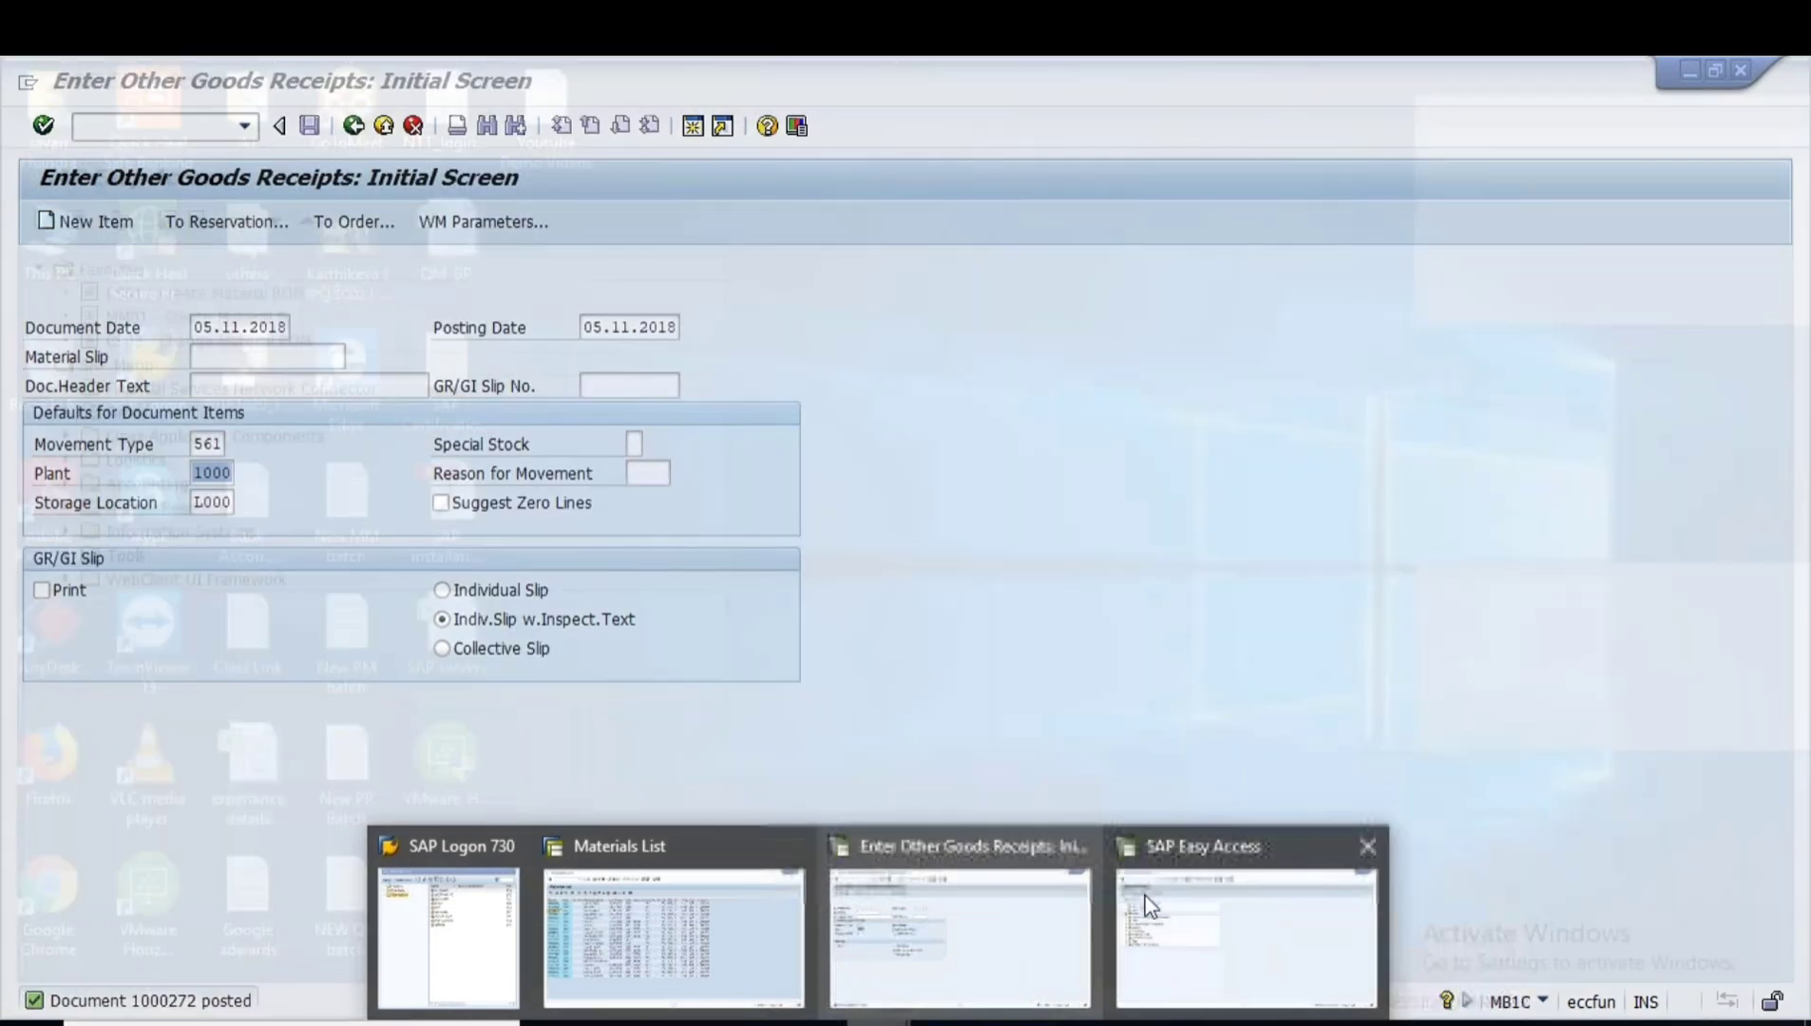
- Return to SAP Easy Access and start the MIGO transaction
left_click(1121, 909)
type("03")
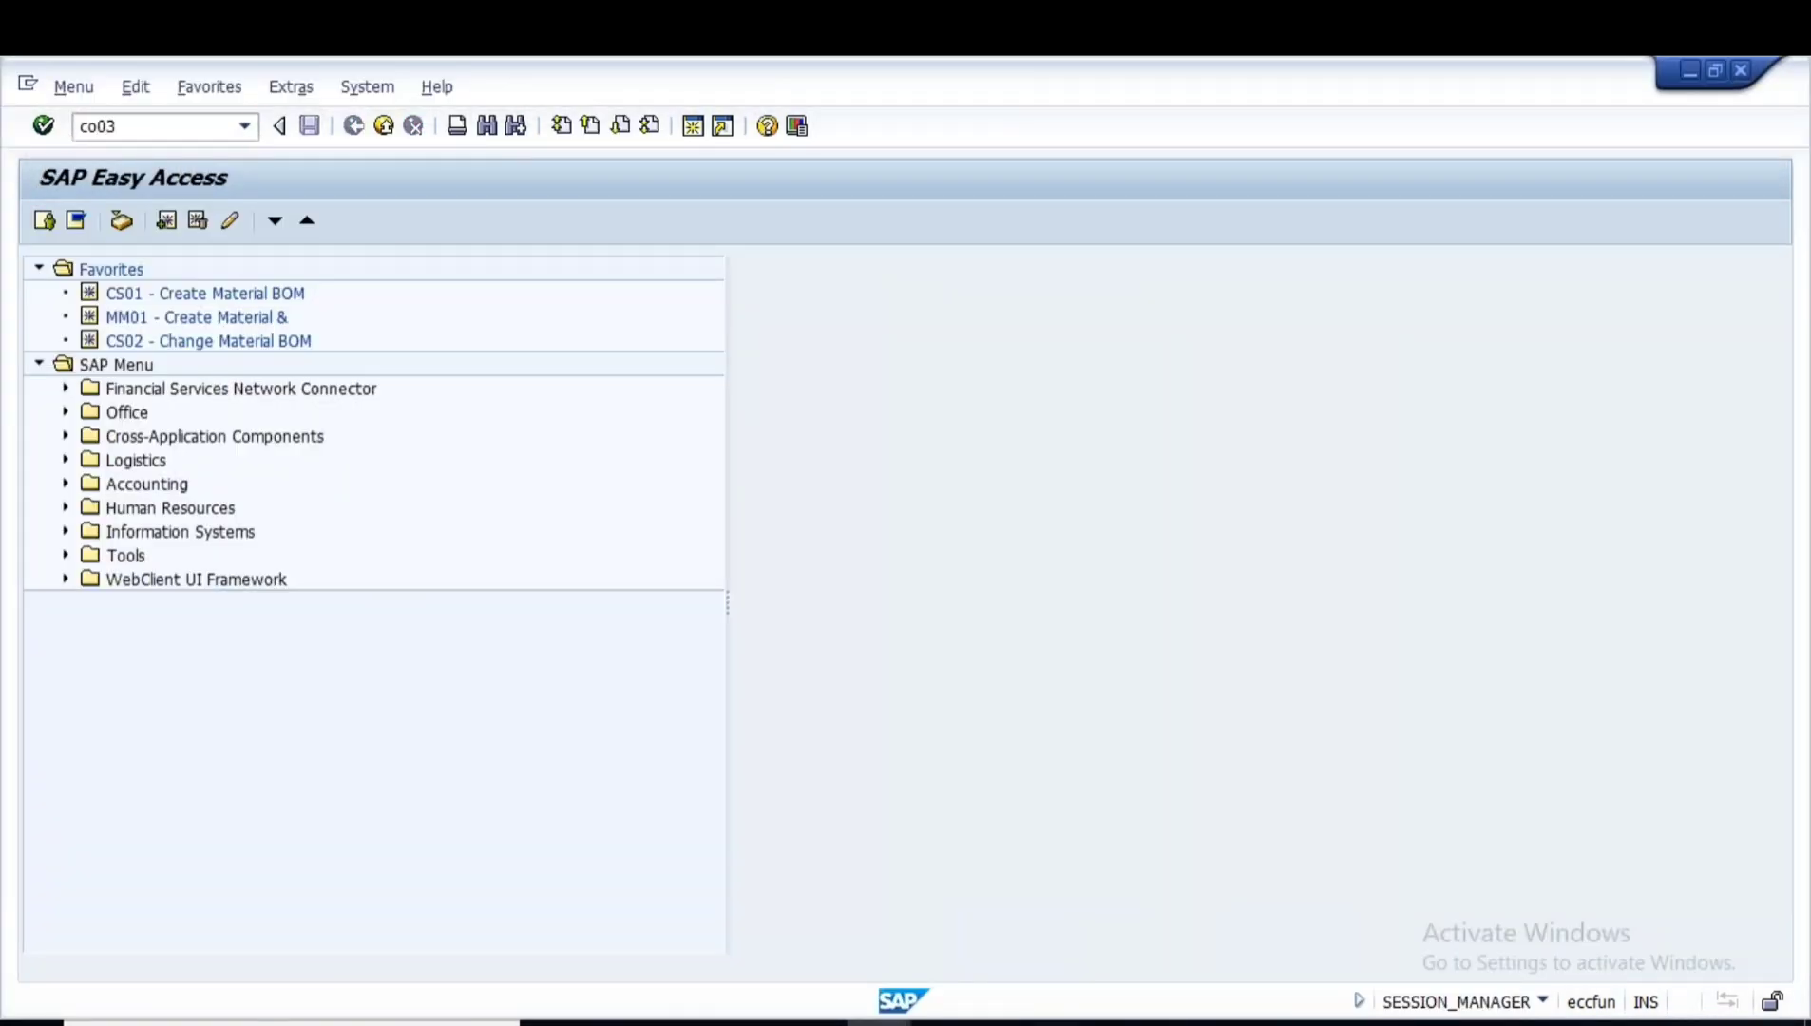
key("Return")
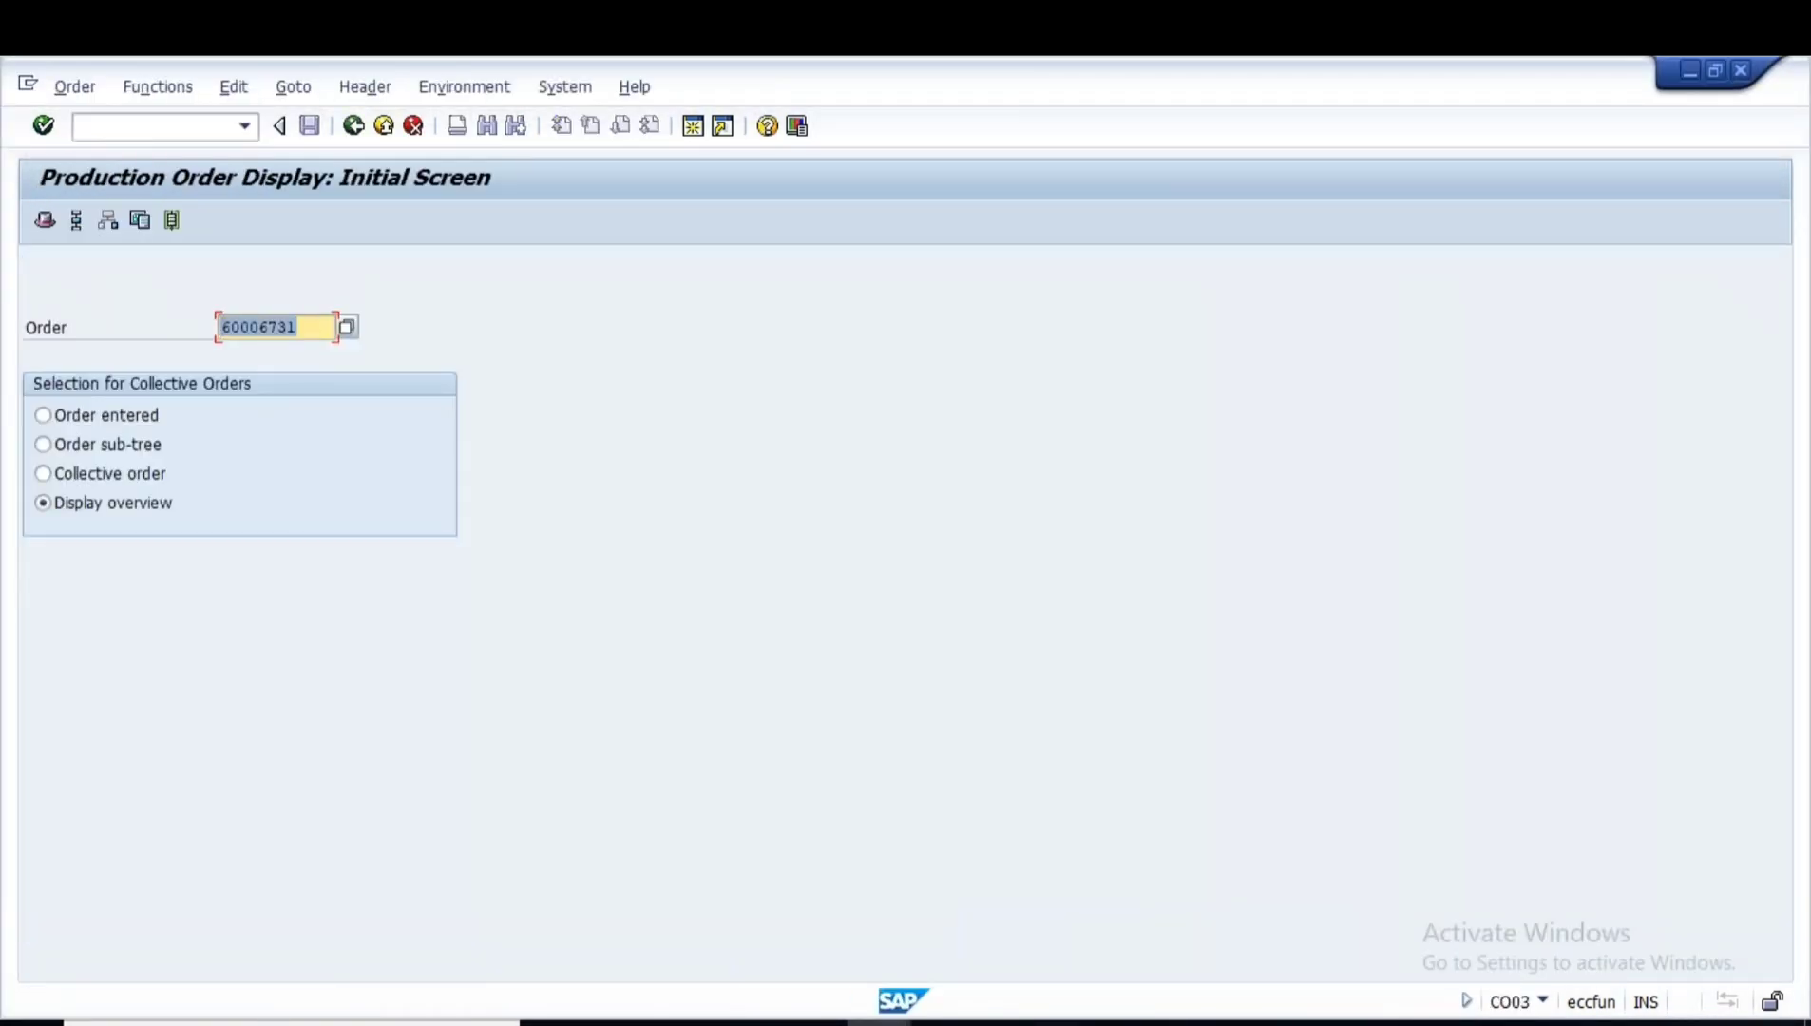
left_click(353, 126)
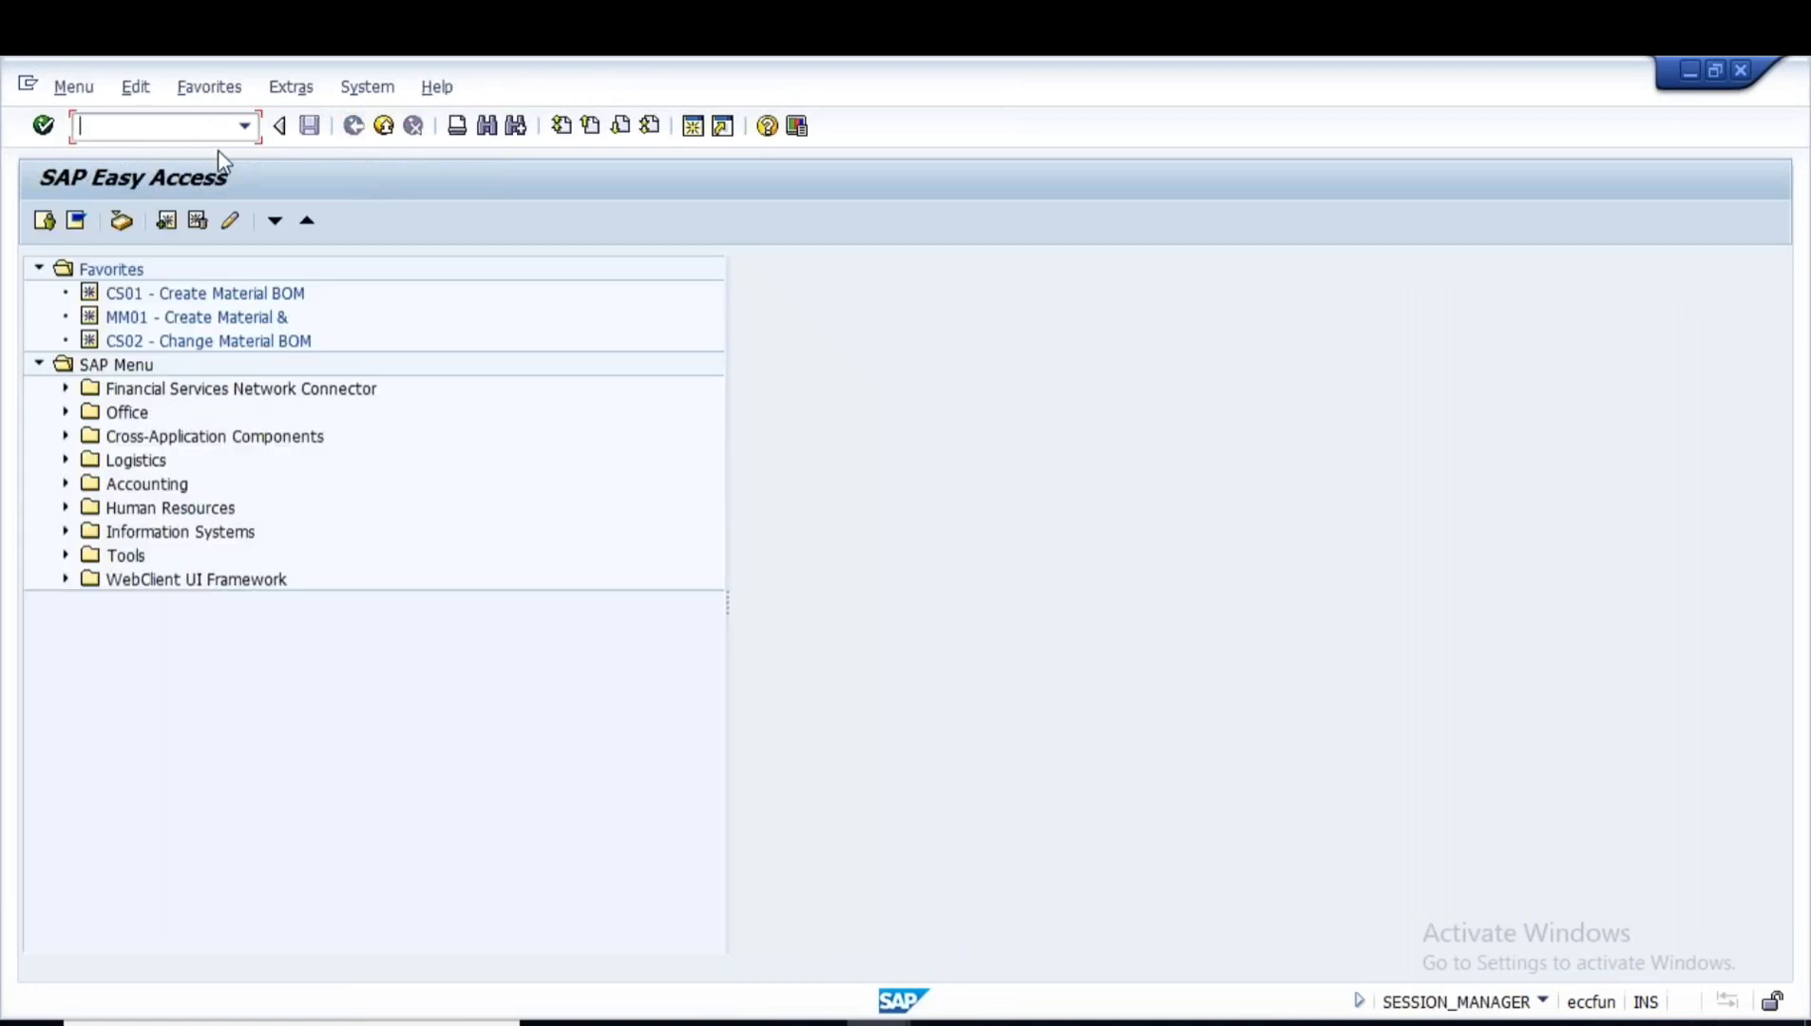
type("migo")
key("Return")
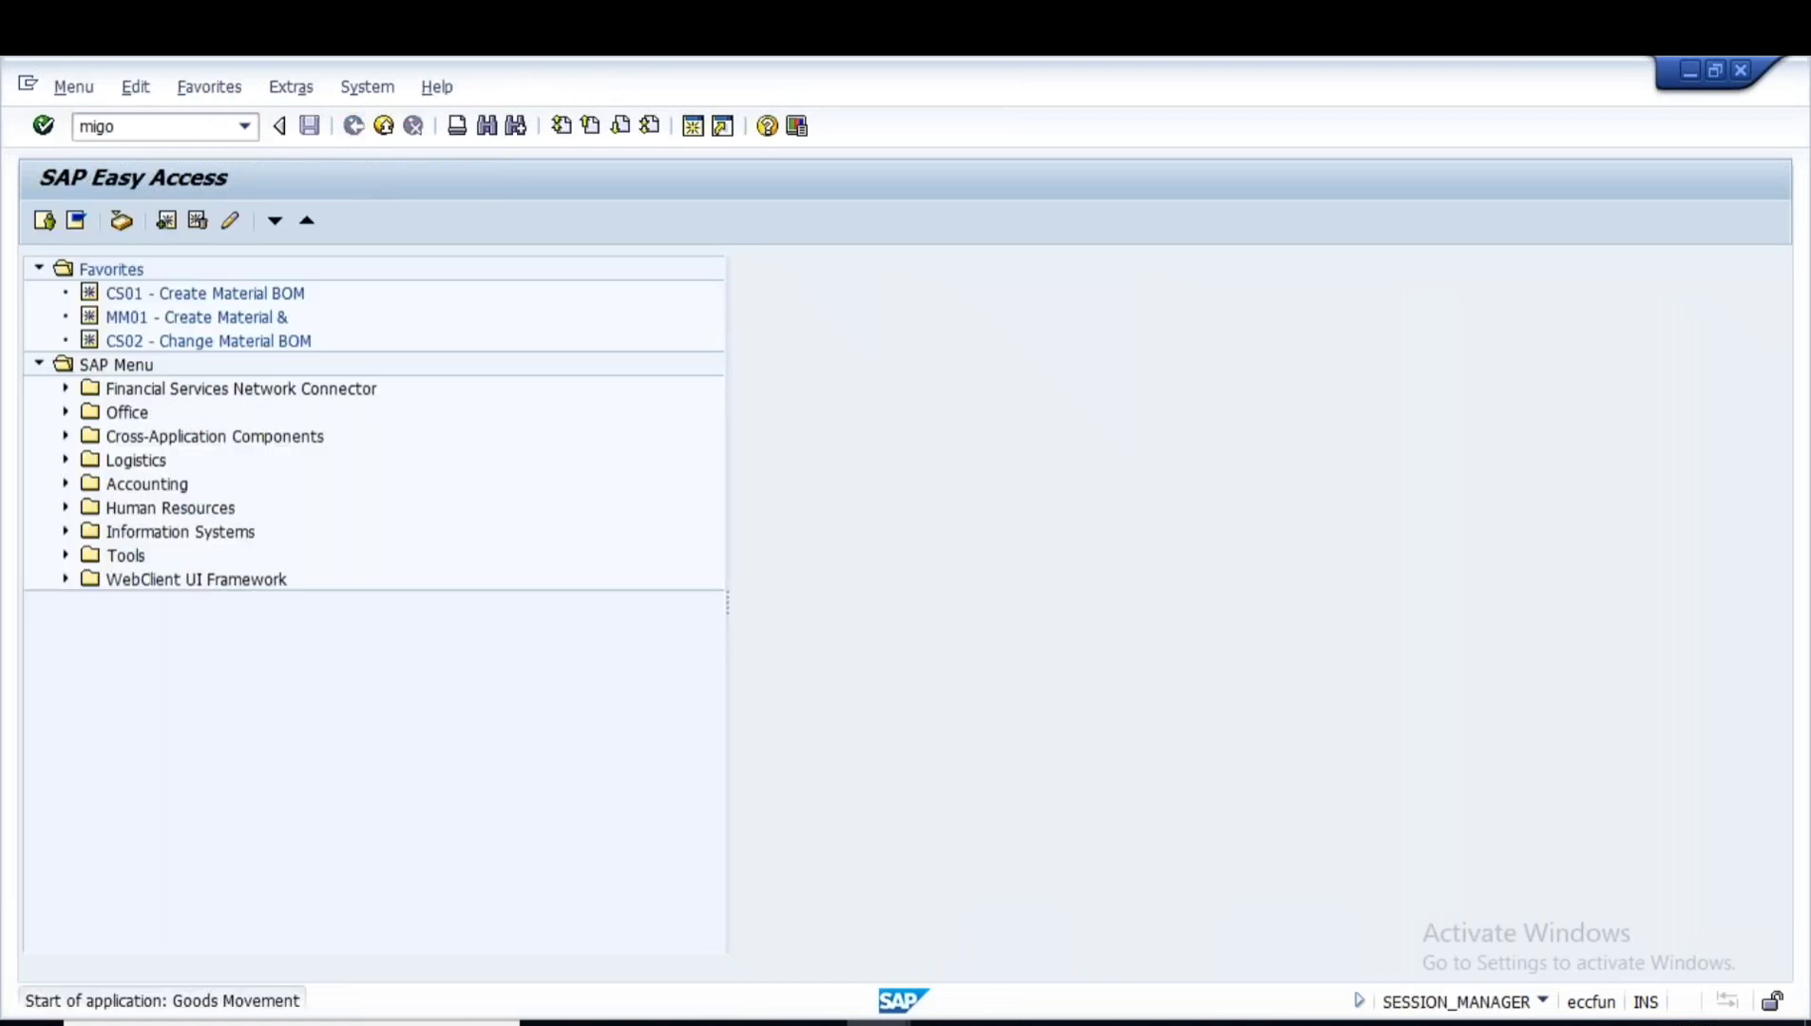
- Set up a MIGO goods issue referencing production order 60006731 and load its items
left_click(186, 272)
left_click(128, 288)
left_click(372, 271)
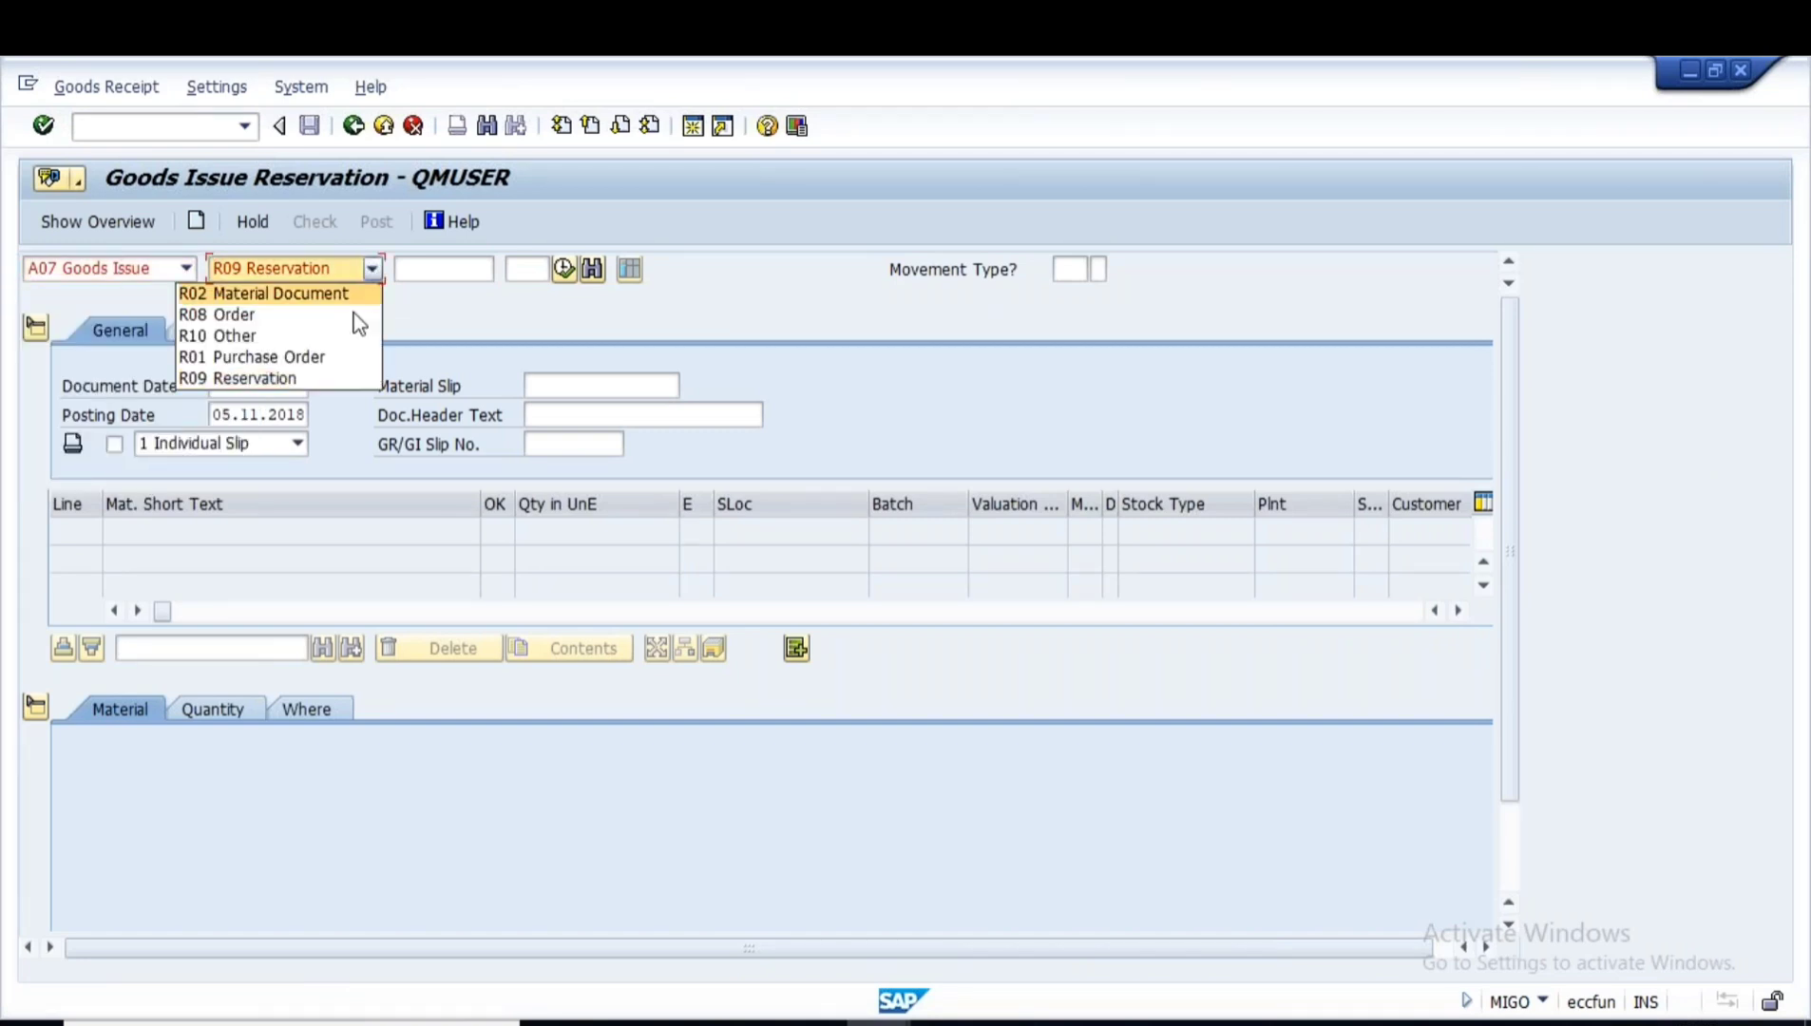
left_click(270, 317)
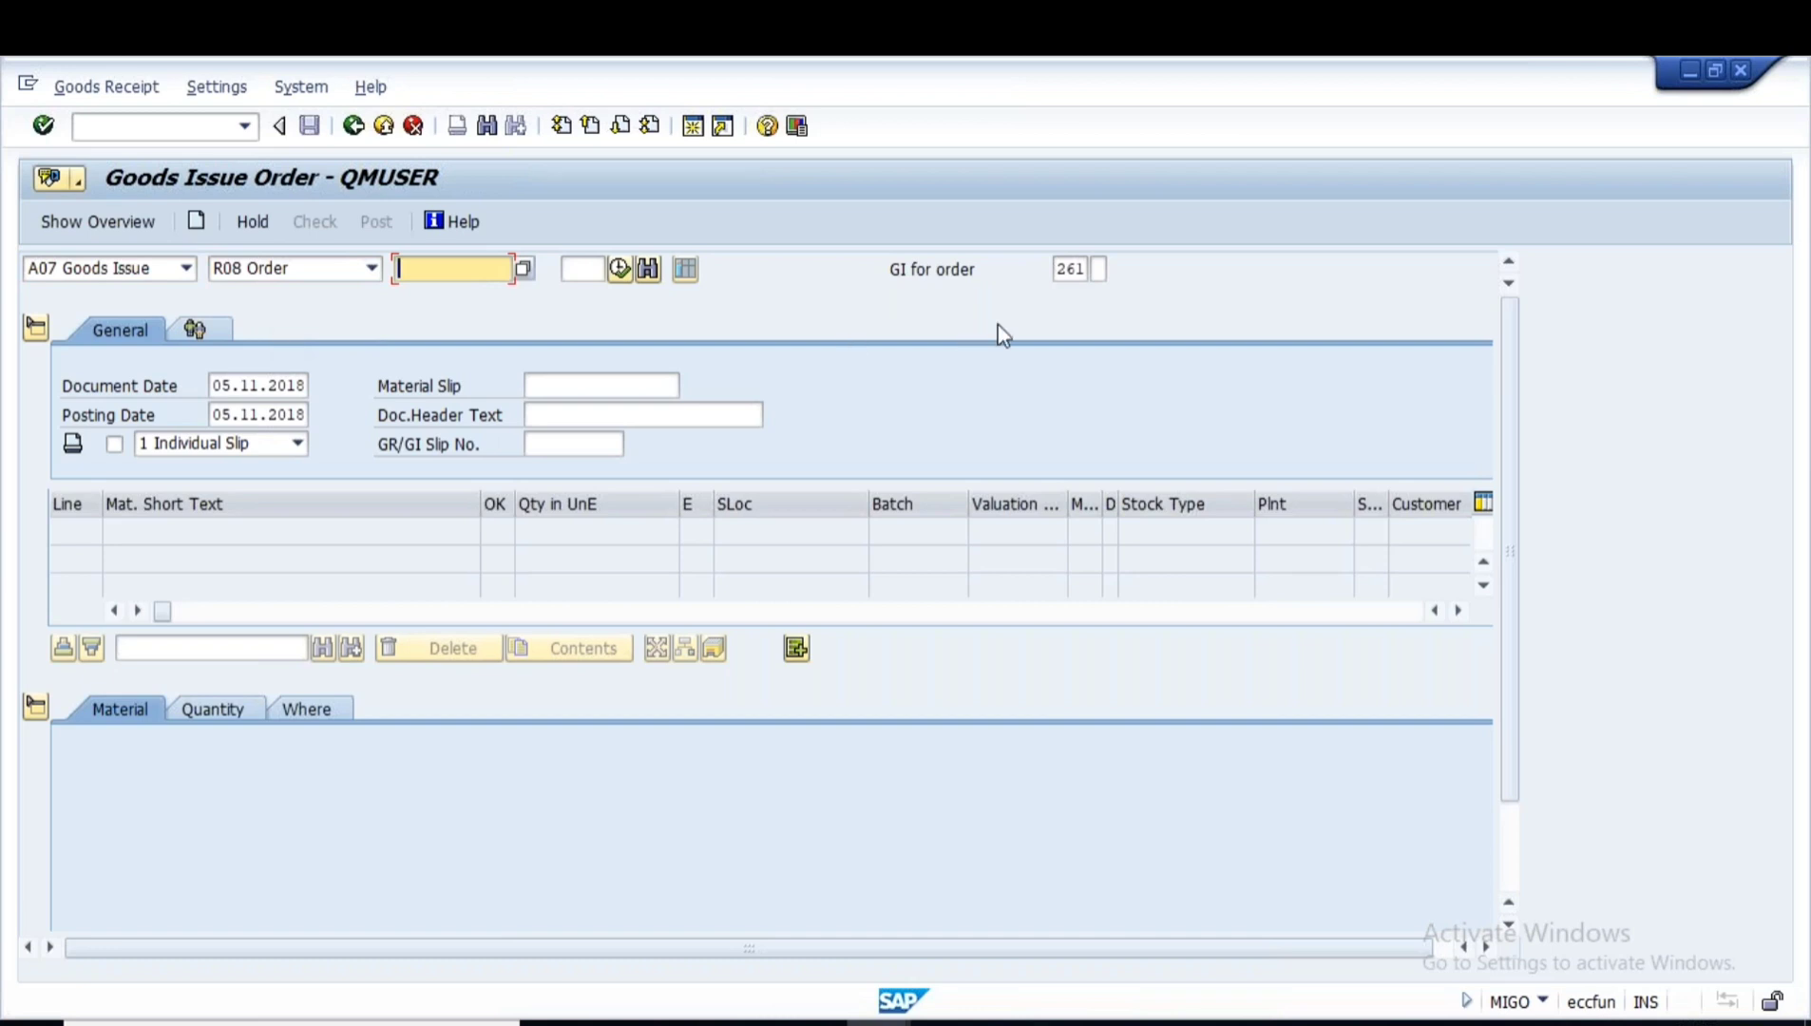
left_click(437, 276)
type("60006731")
key("Return")
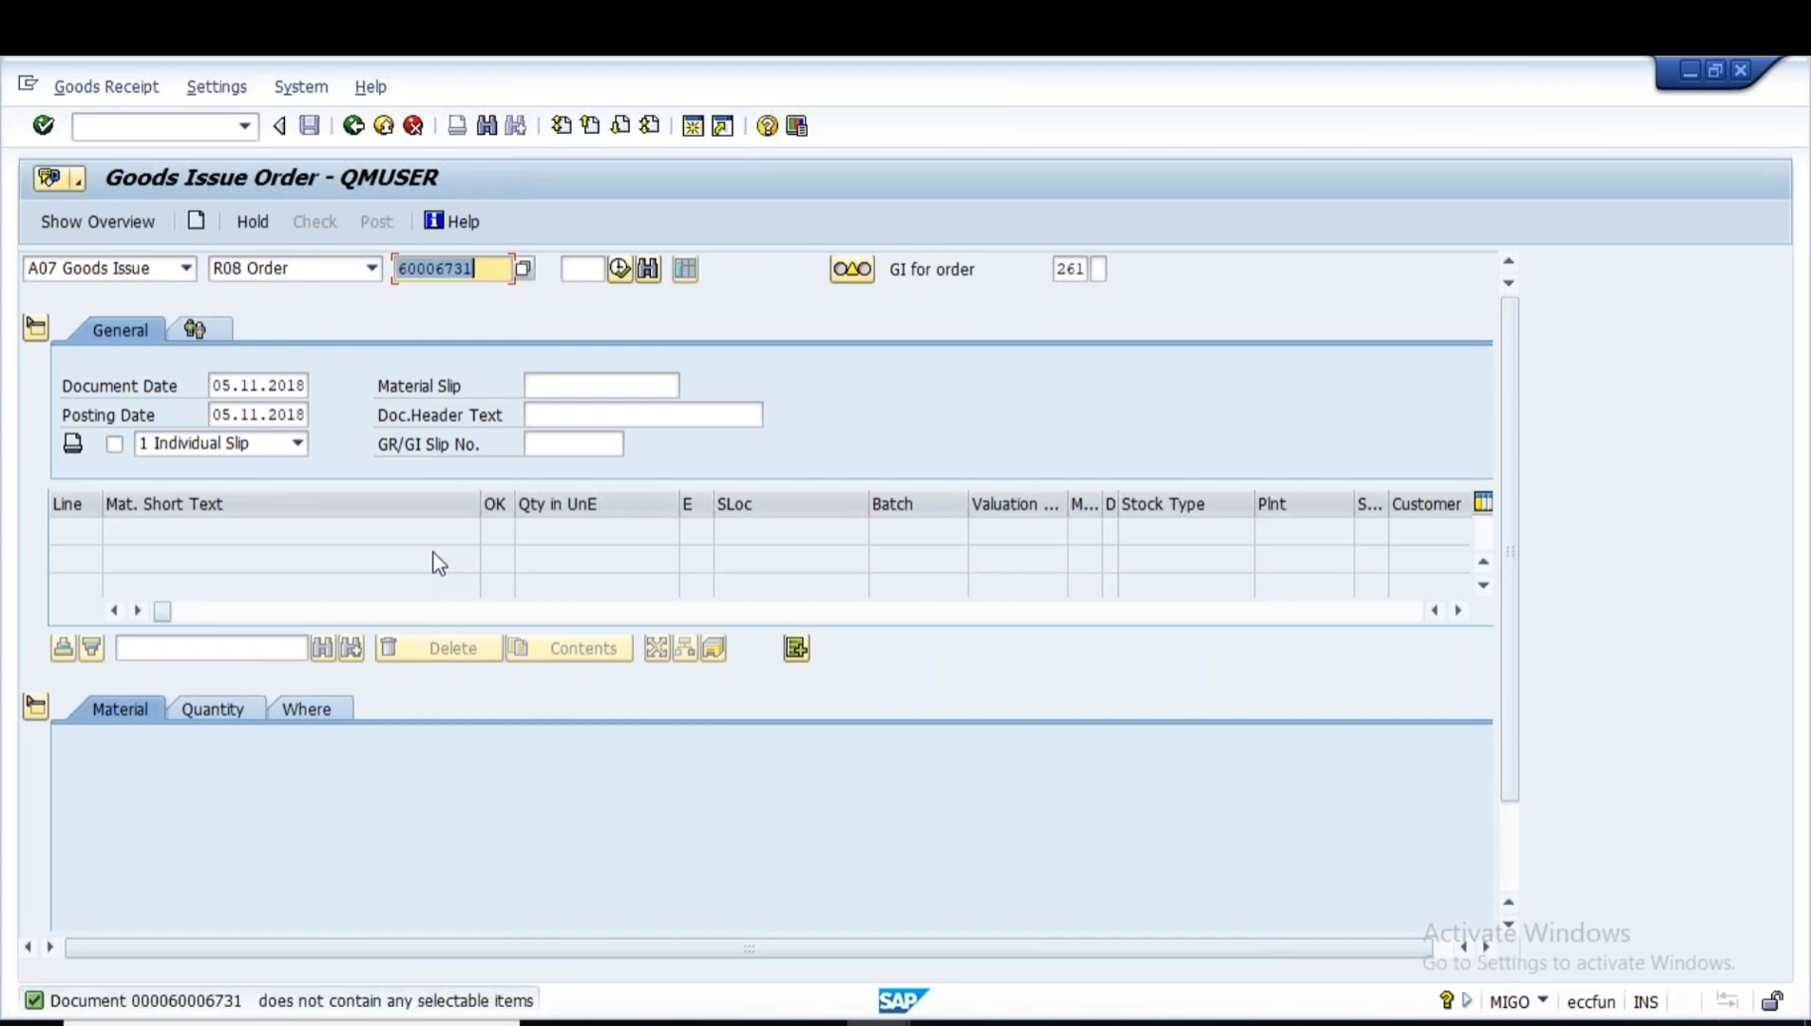
- Reopen order 60006731 with /nco02, review its components, save, and return to the menu
key("alt+Tab")
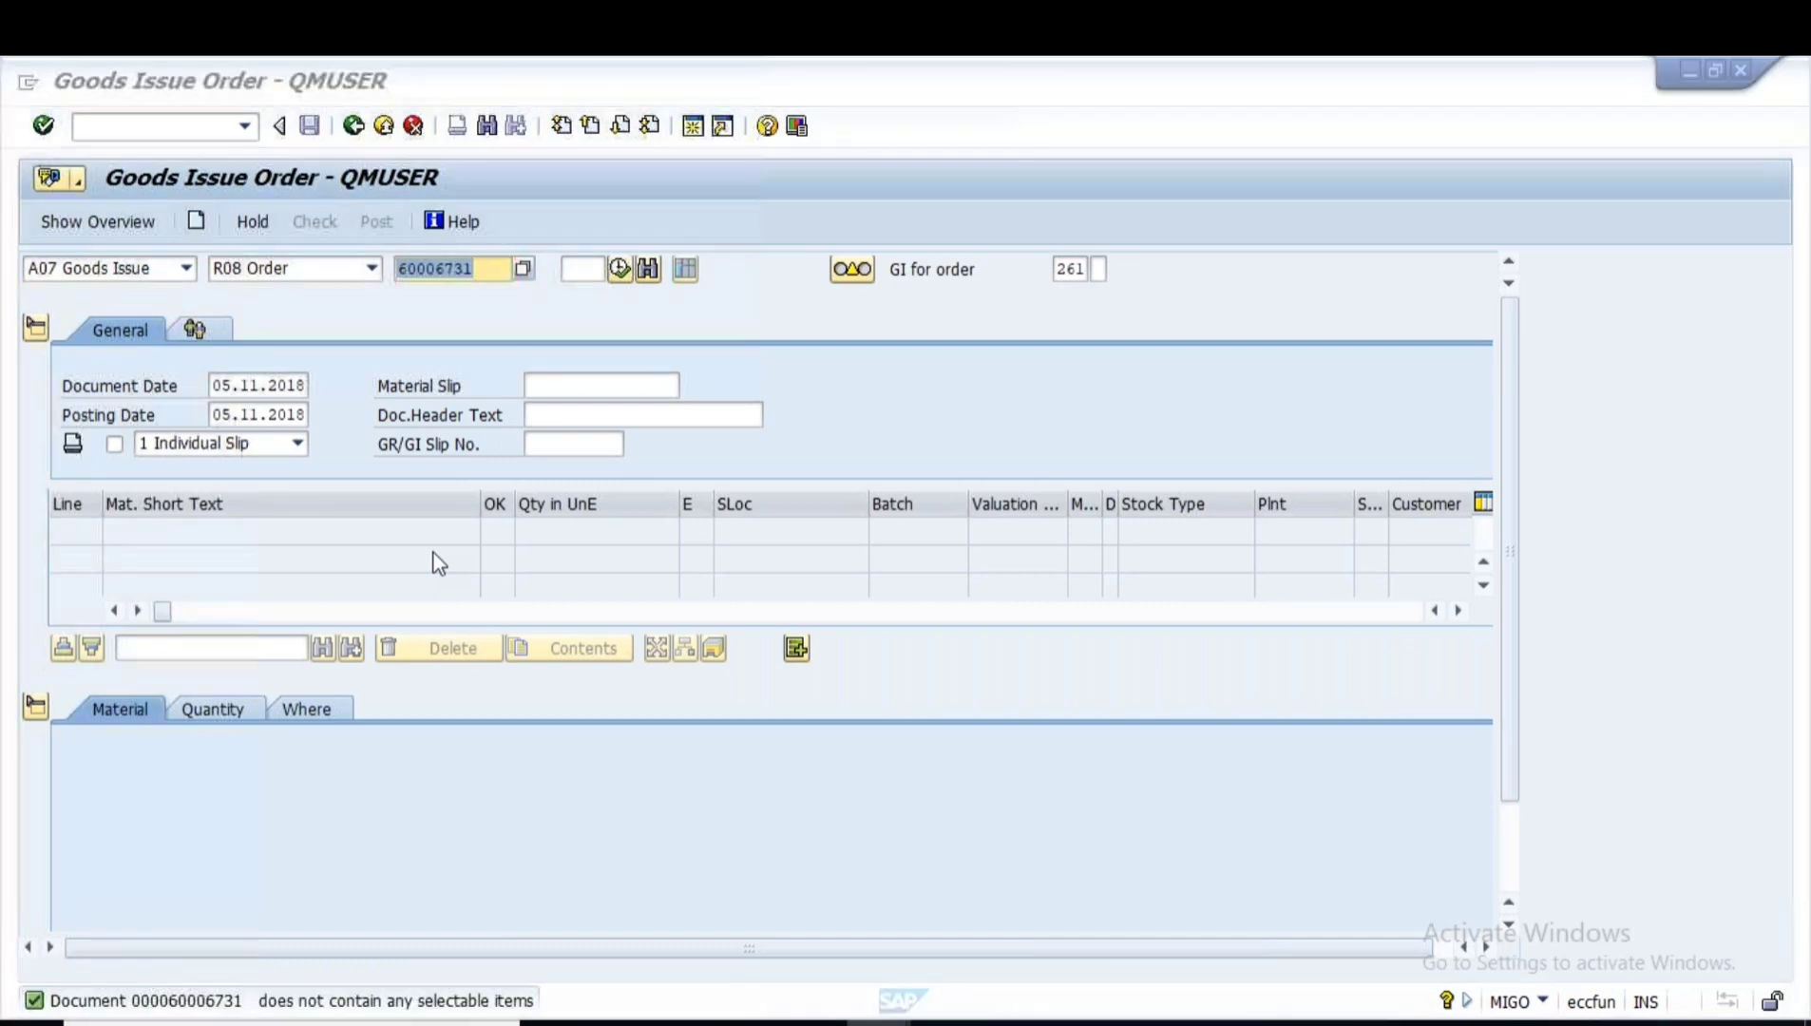
key("alt+Tab")
type("/nco02")
key("Return")
key("Return")
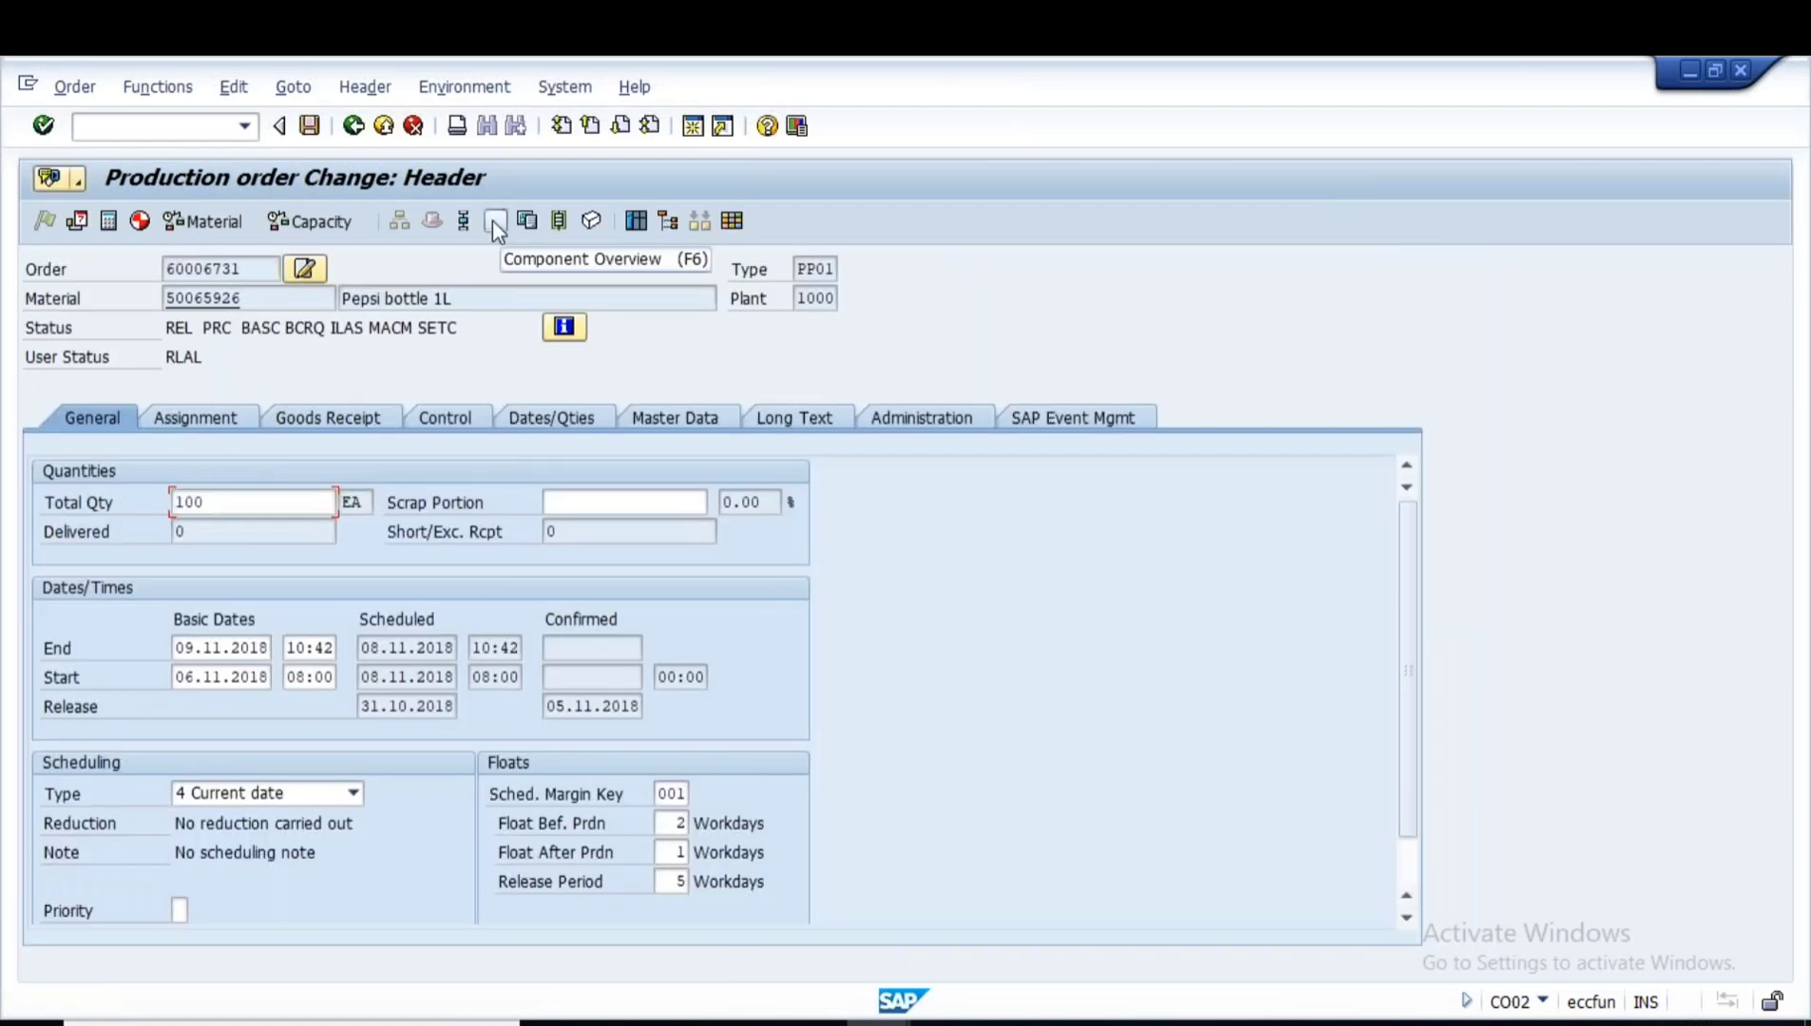
left_click(494, 221)
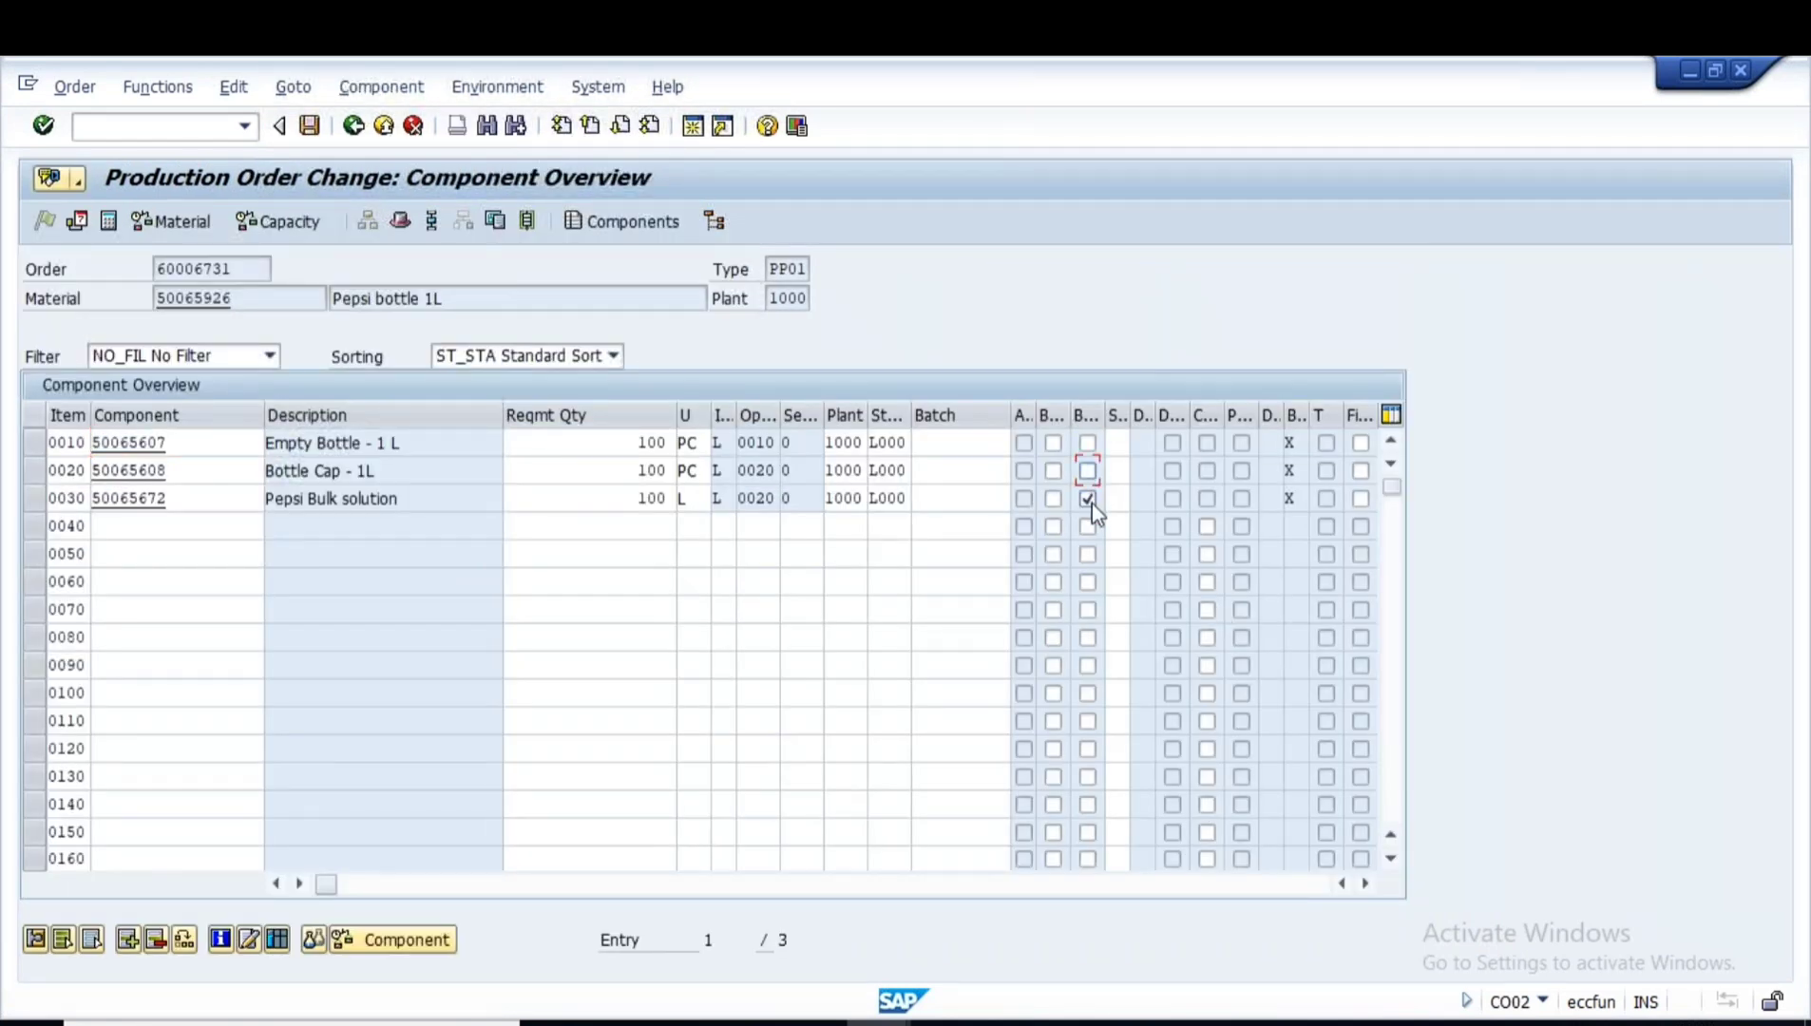
left_click(308, 127)
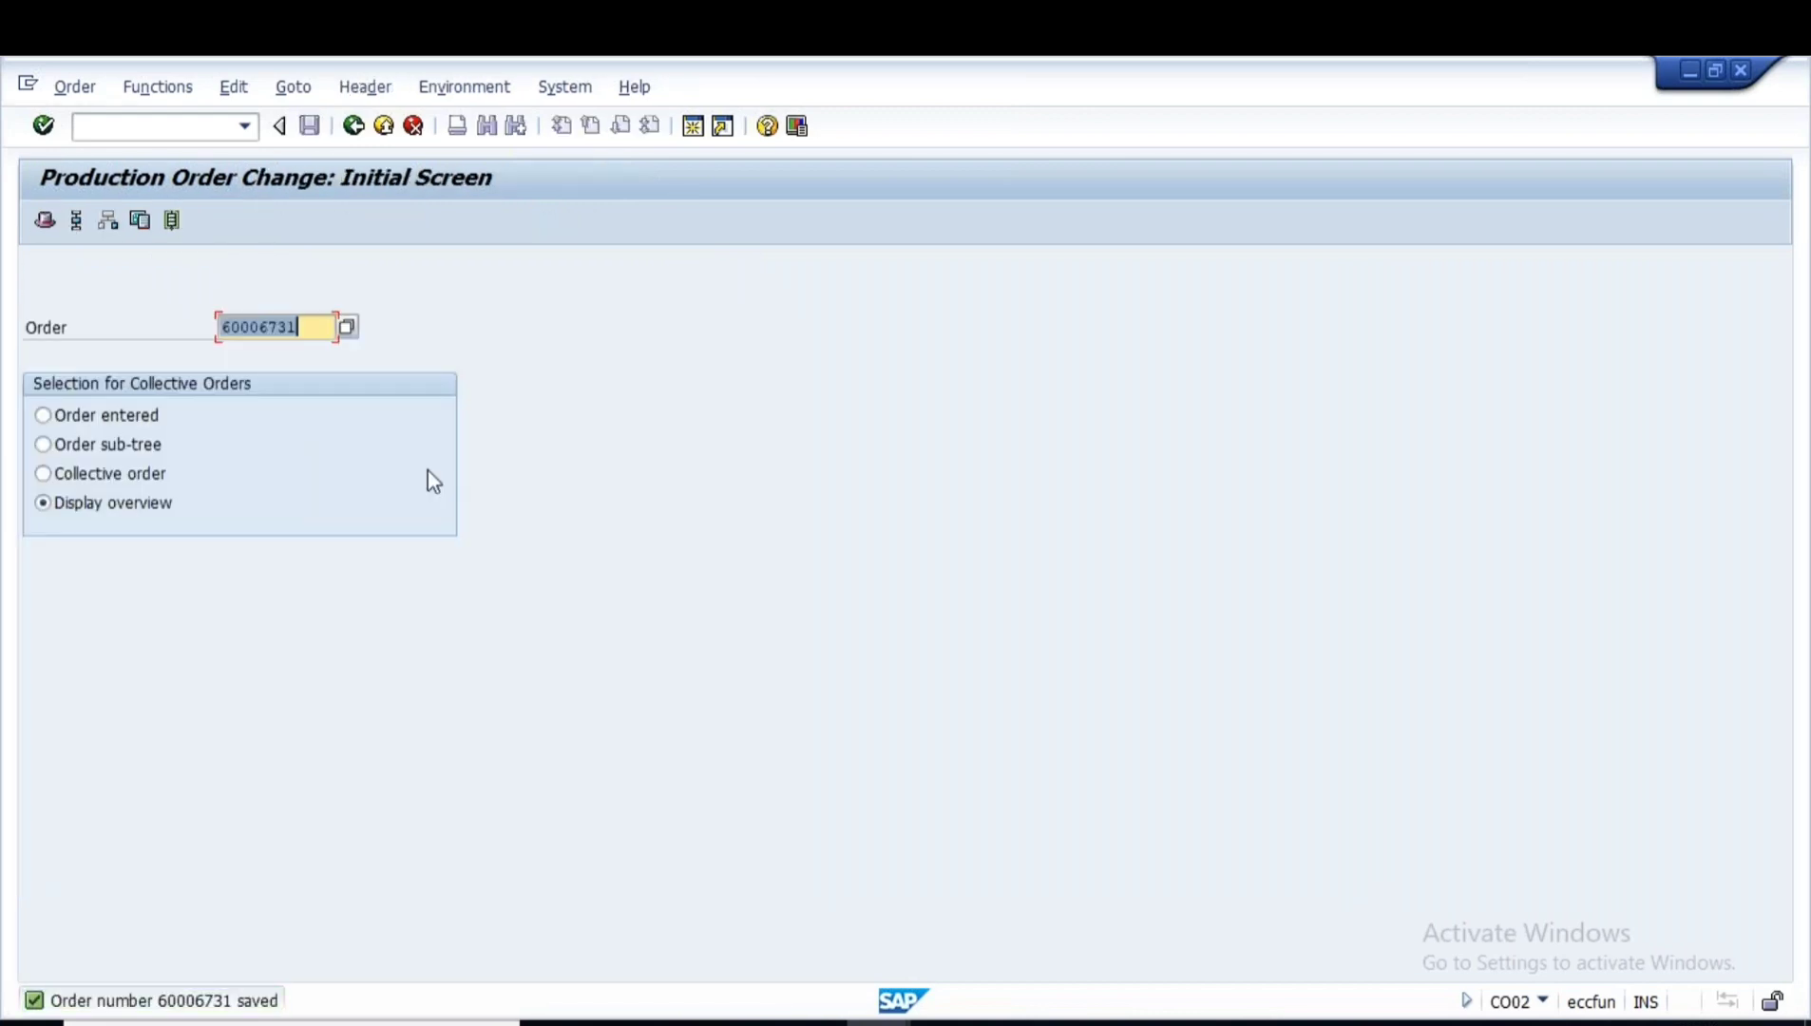
key("alt+Tab")
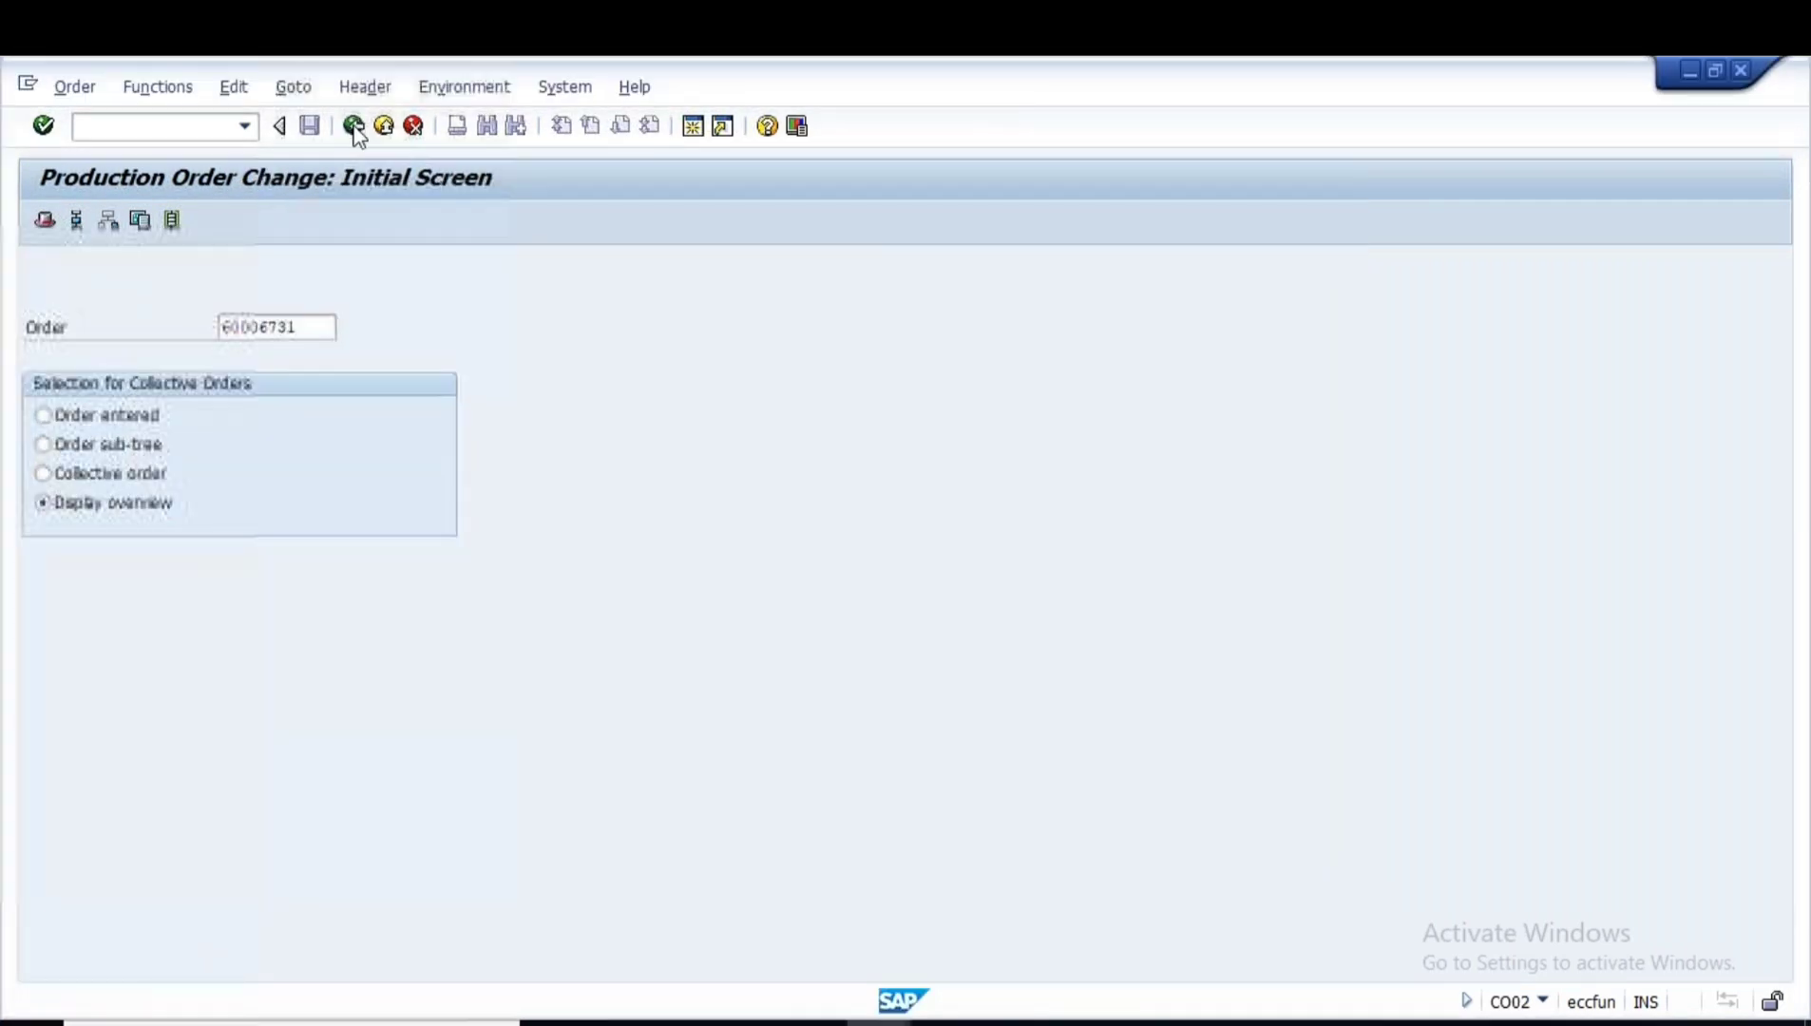
left_click(353, 126)
- In MIGO, start an A07 Goods Issue for R08 Order 60006731 and load its three components
type("m")
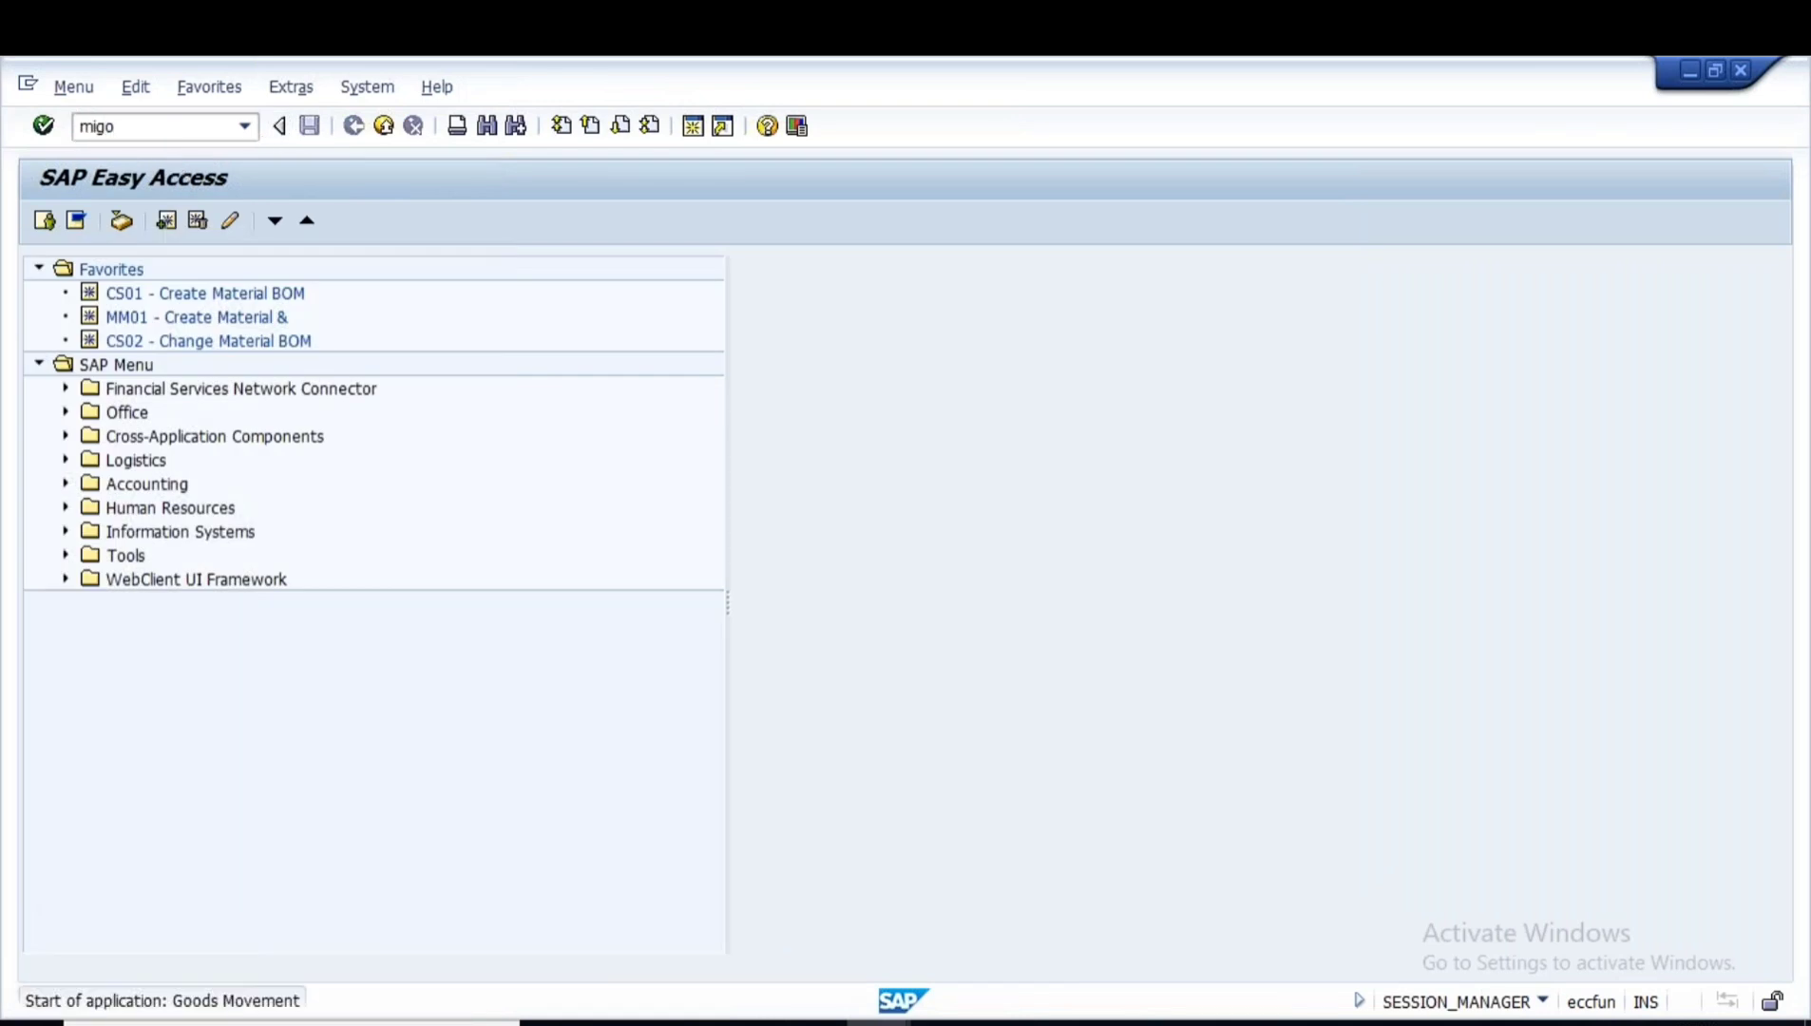
type("igo")
key("Return")
left_click(186, 269)
left_click(180, 293)
left_click(372, 269)
left_click(244, 313)
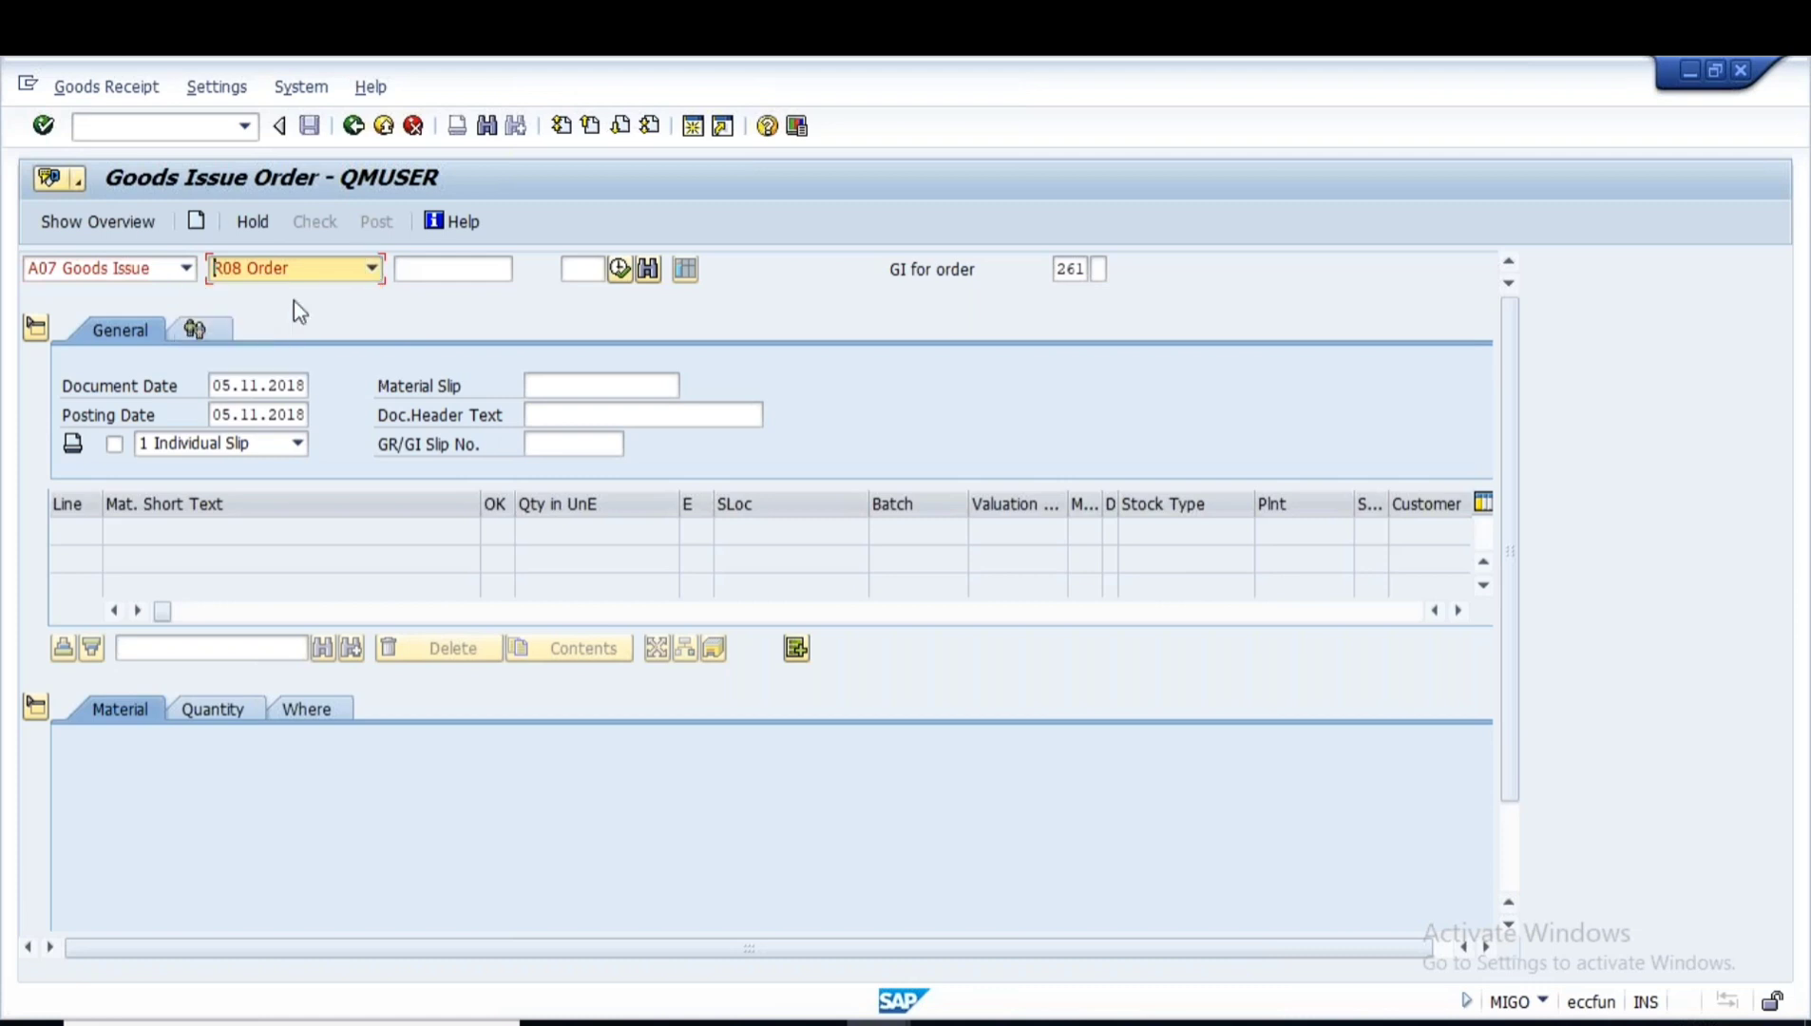
left_click(429, 267)
key("space")
key("Down")
key("Return")
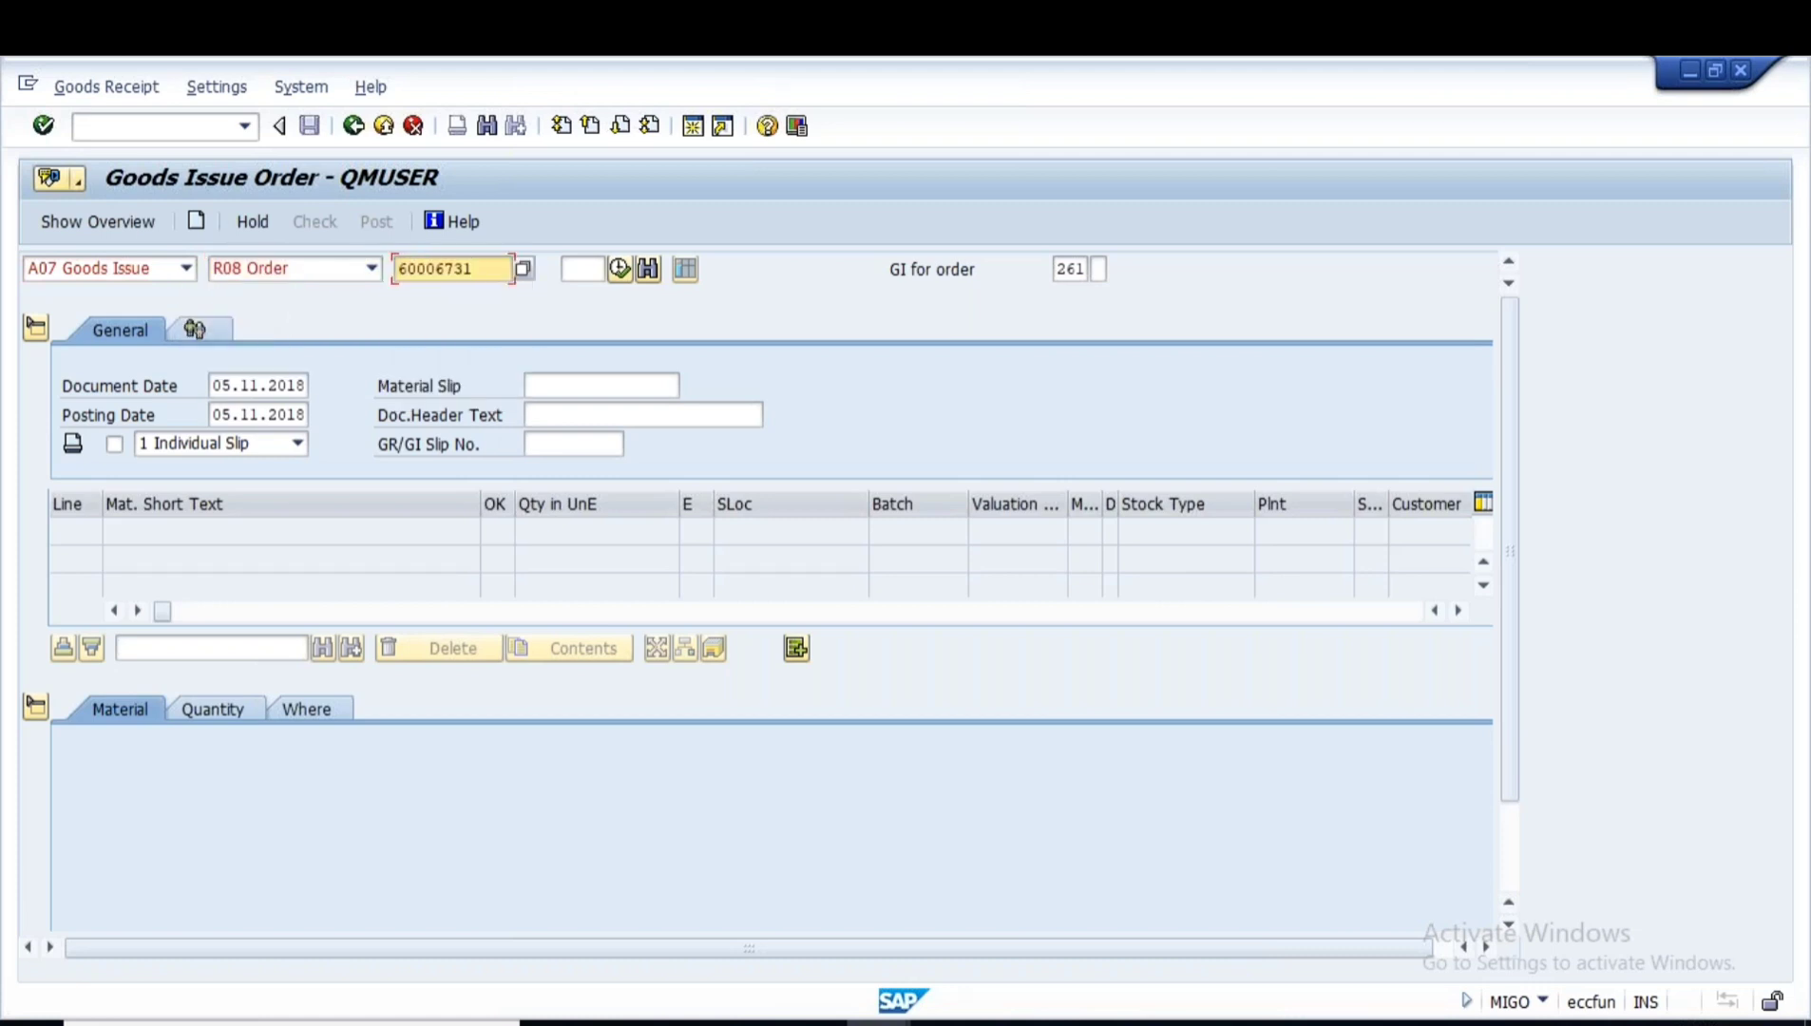
key("Return")
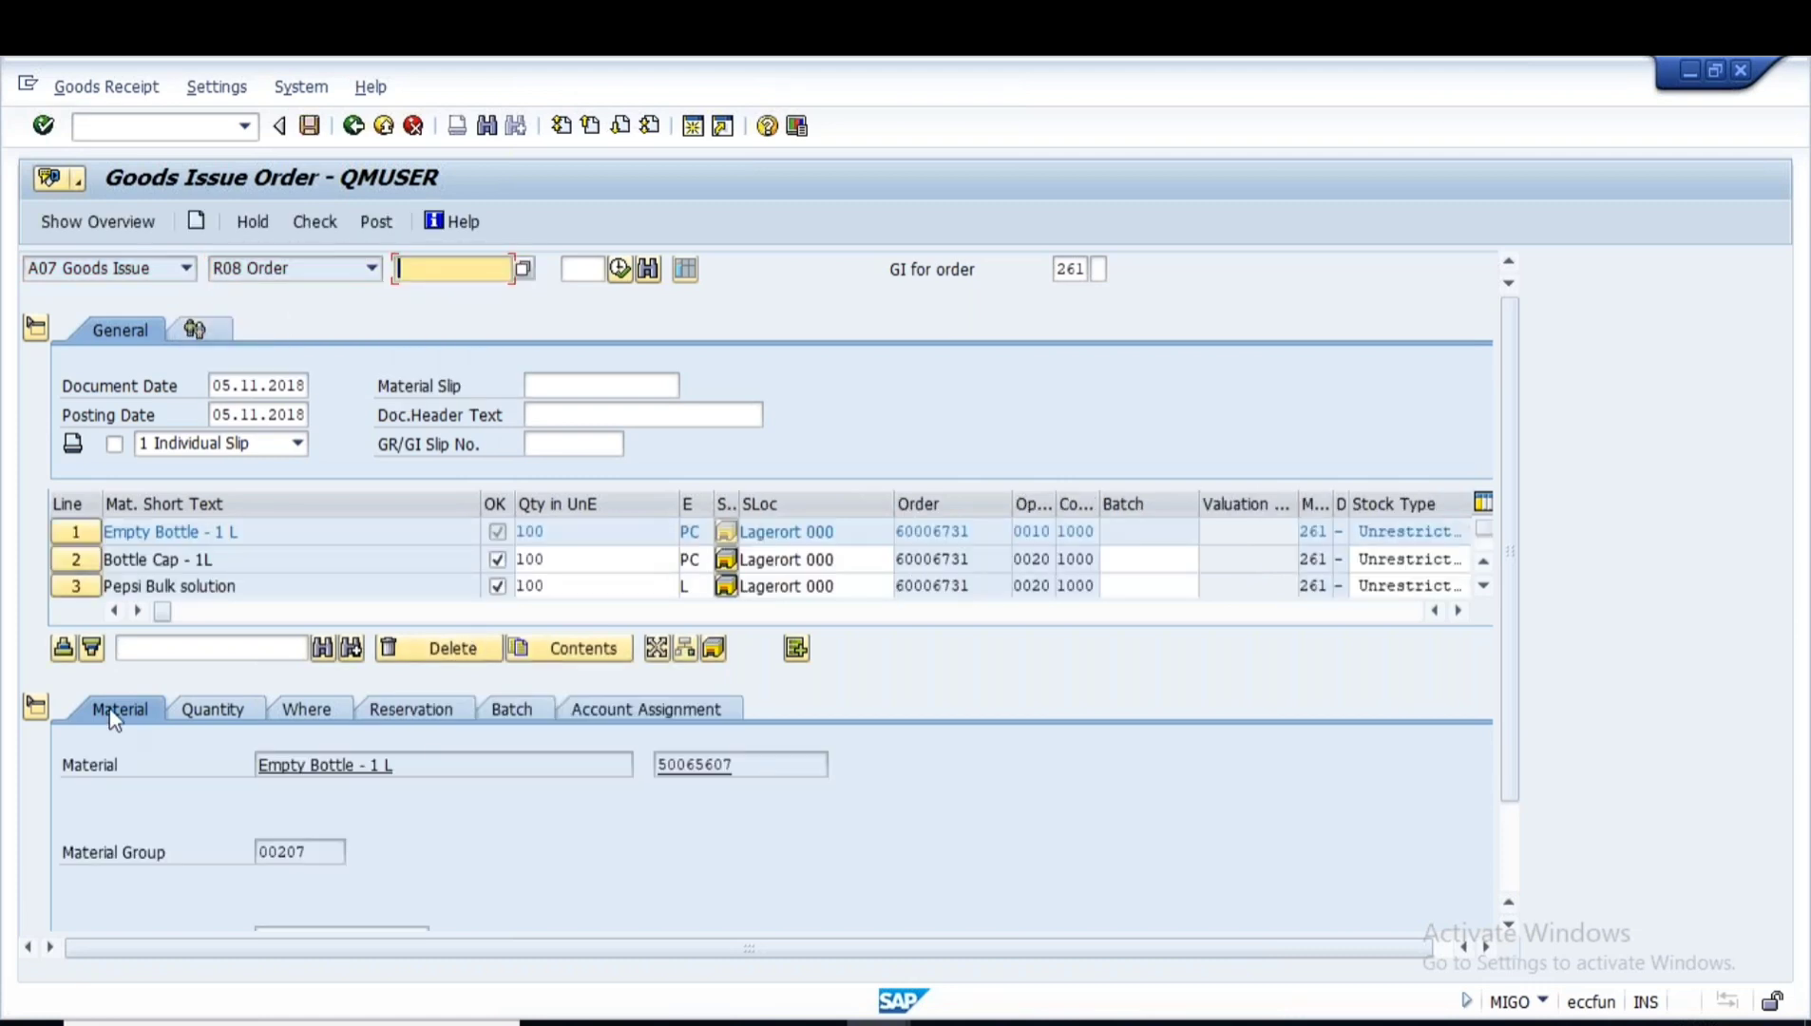
- Hide the item details and check the Batch field on each of the three lines
left_click(38, 704)
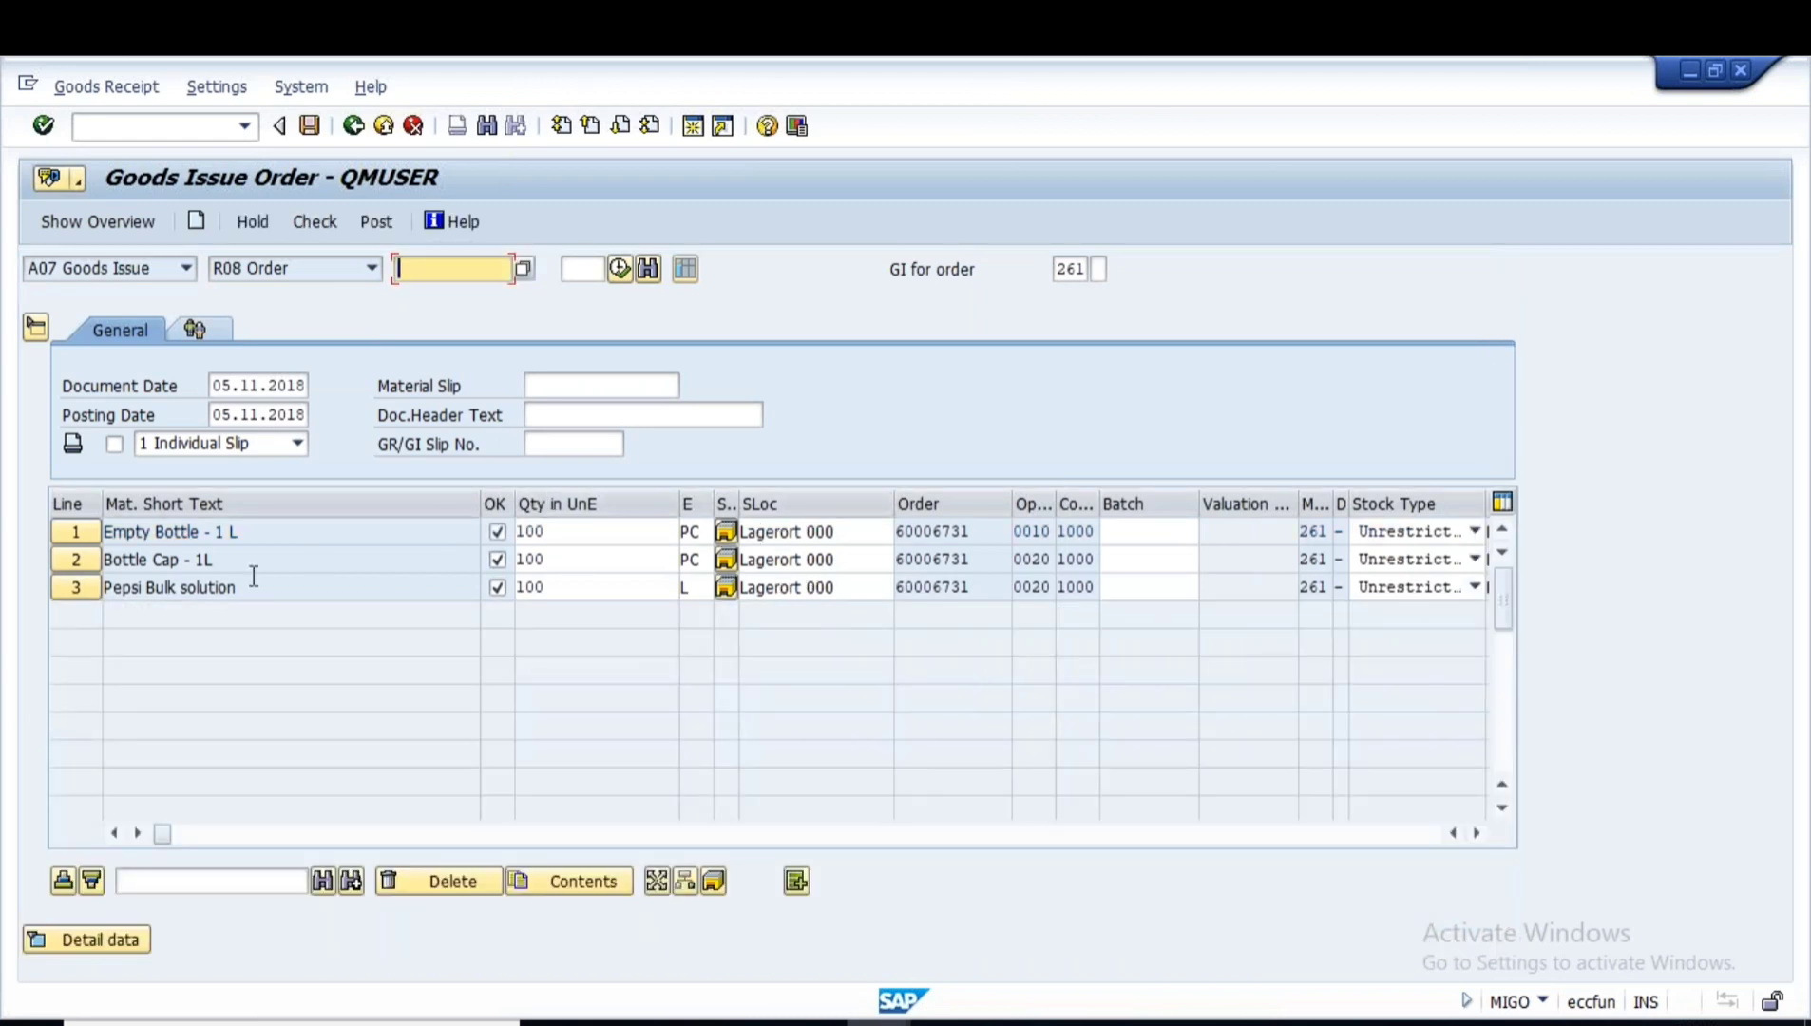
left_click(1144, 530)
left_click(1129, 558)
left_click(1129, 586)
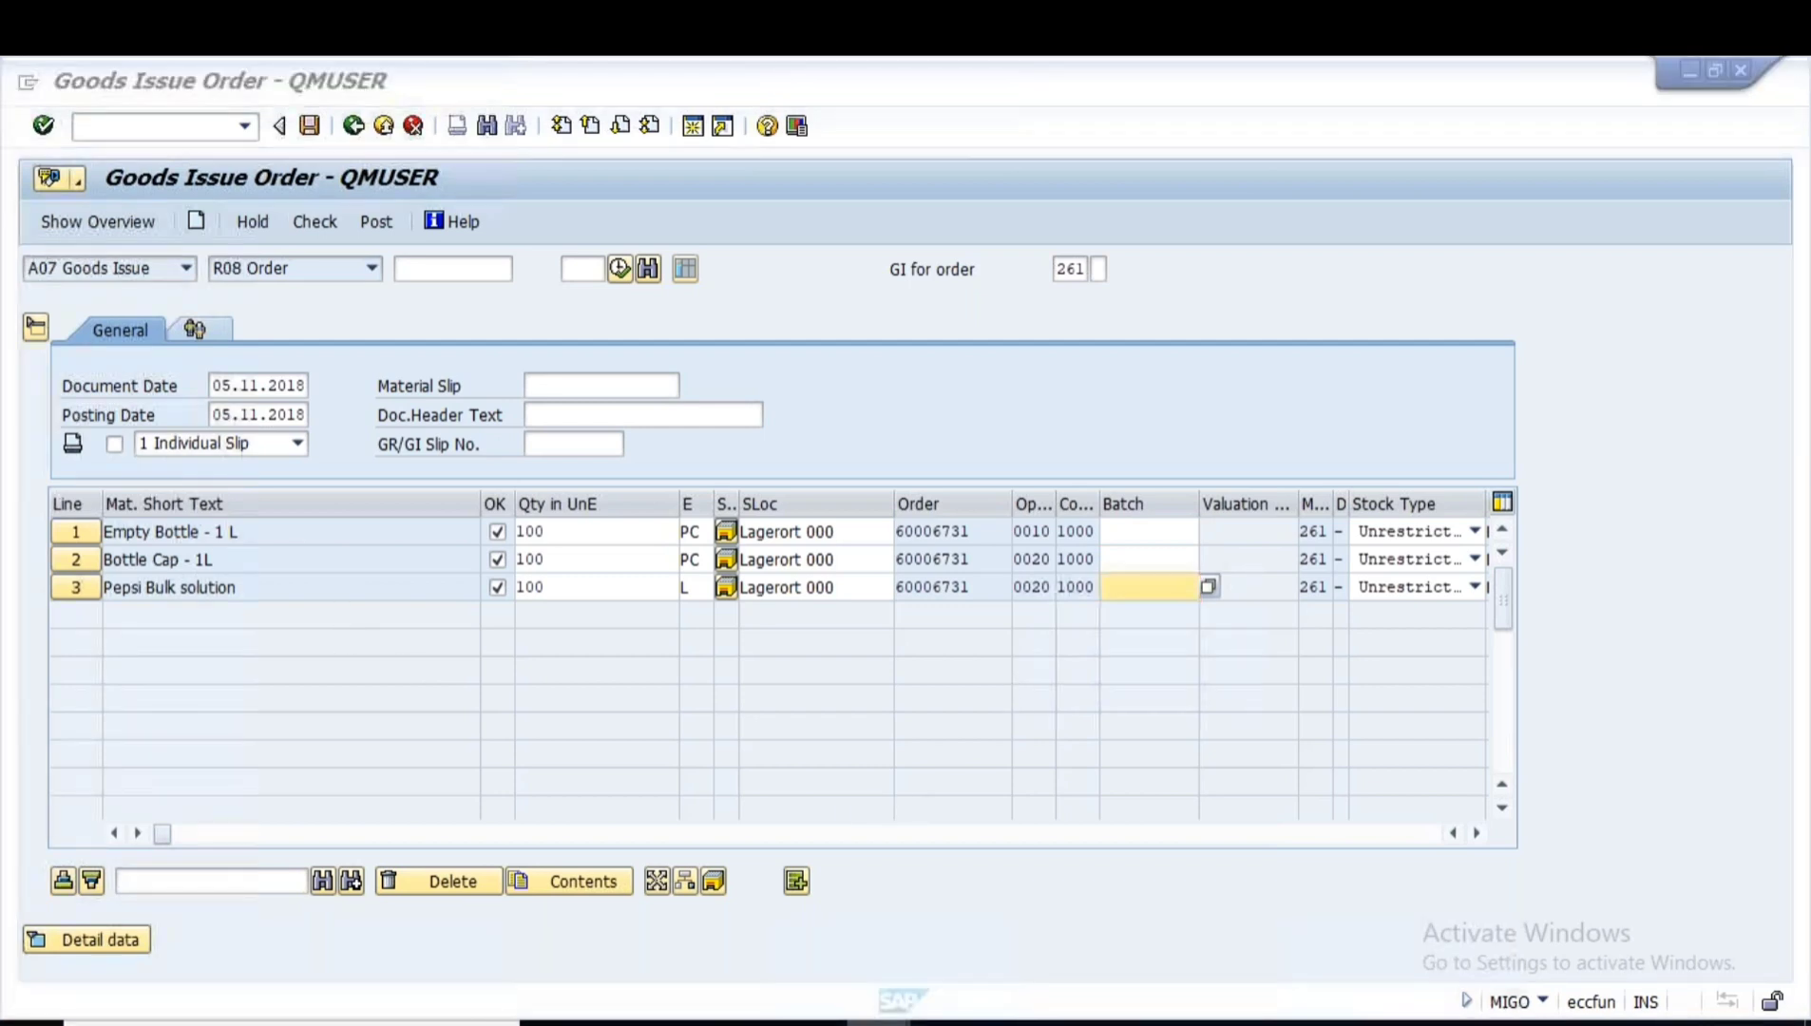
- In the other session, display the material's BOM in CS03 with BOM usage 1
mouse_move(878, 1023)
left_click(959, 936)
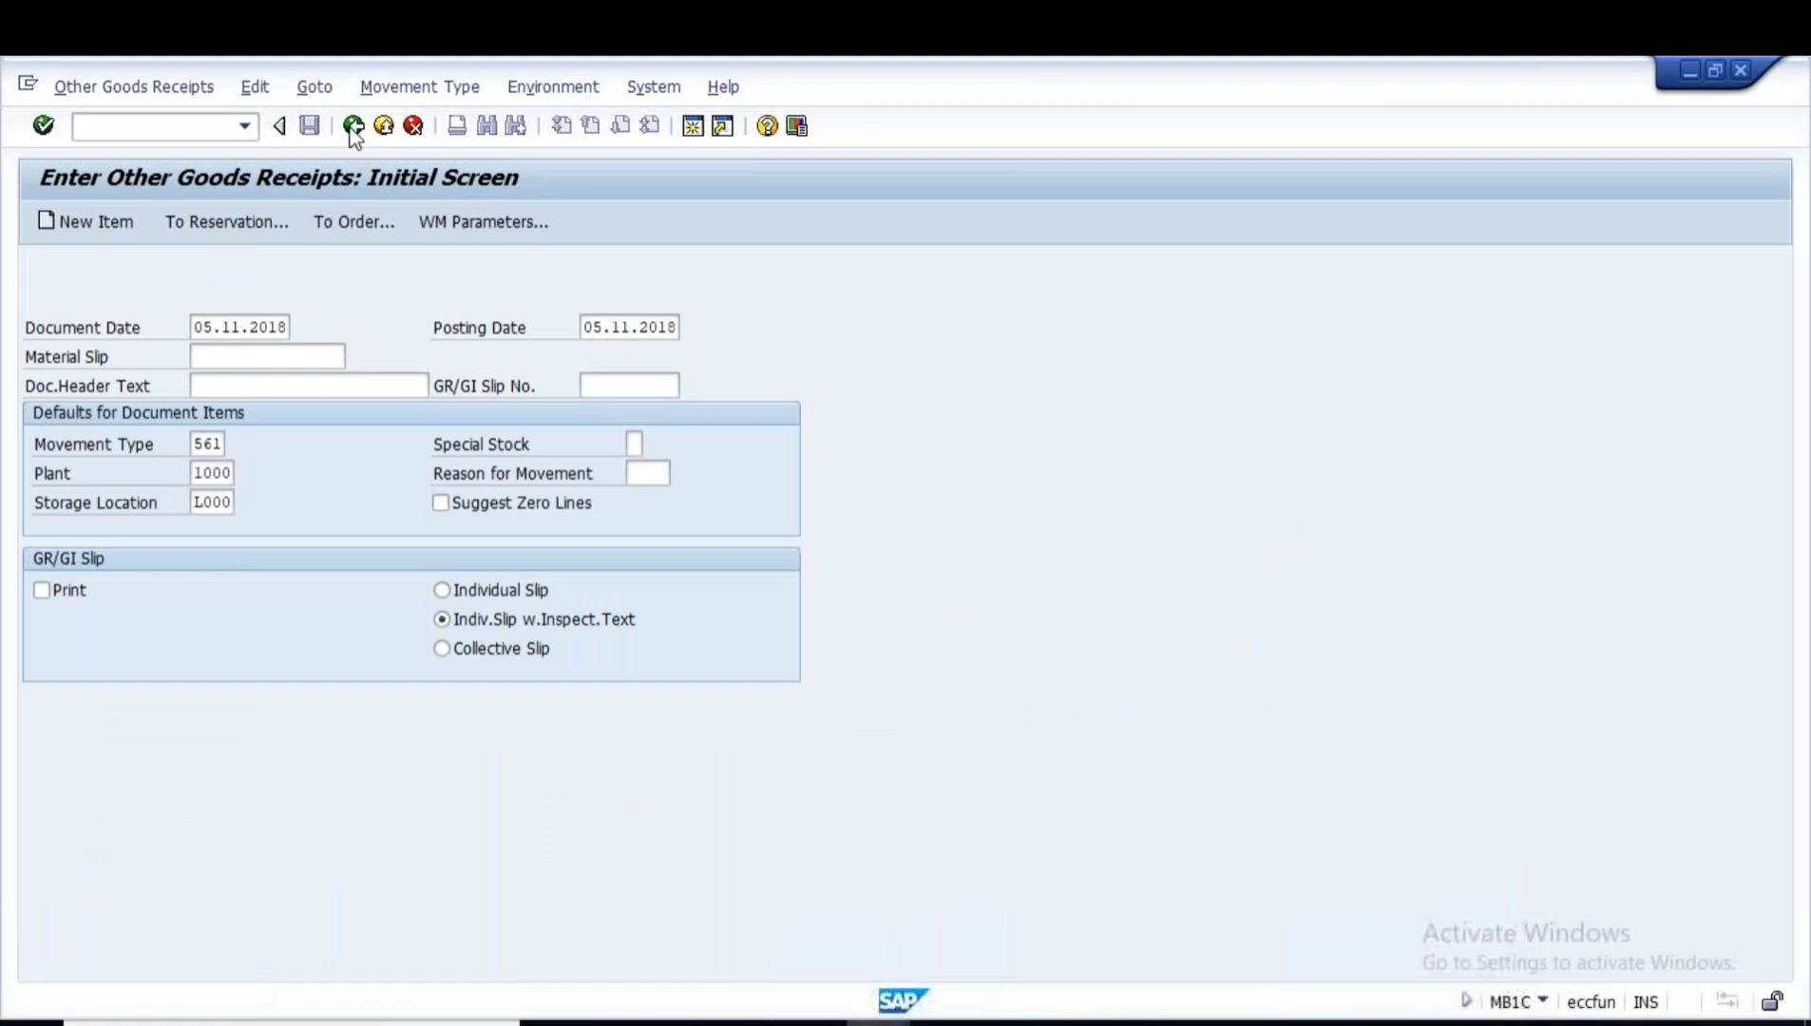
left_click(352, 127)
type("cs03")
key("Return")
key("Tab")
key("Tab")
type("1")
key("Return")
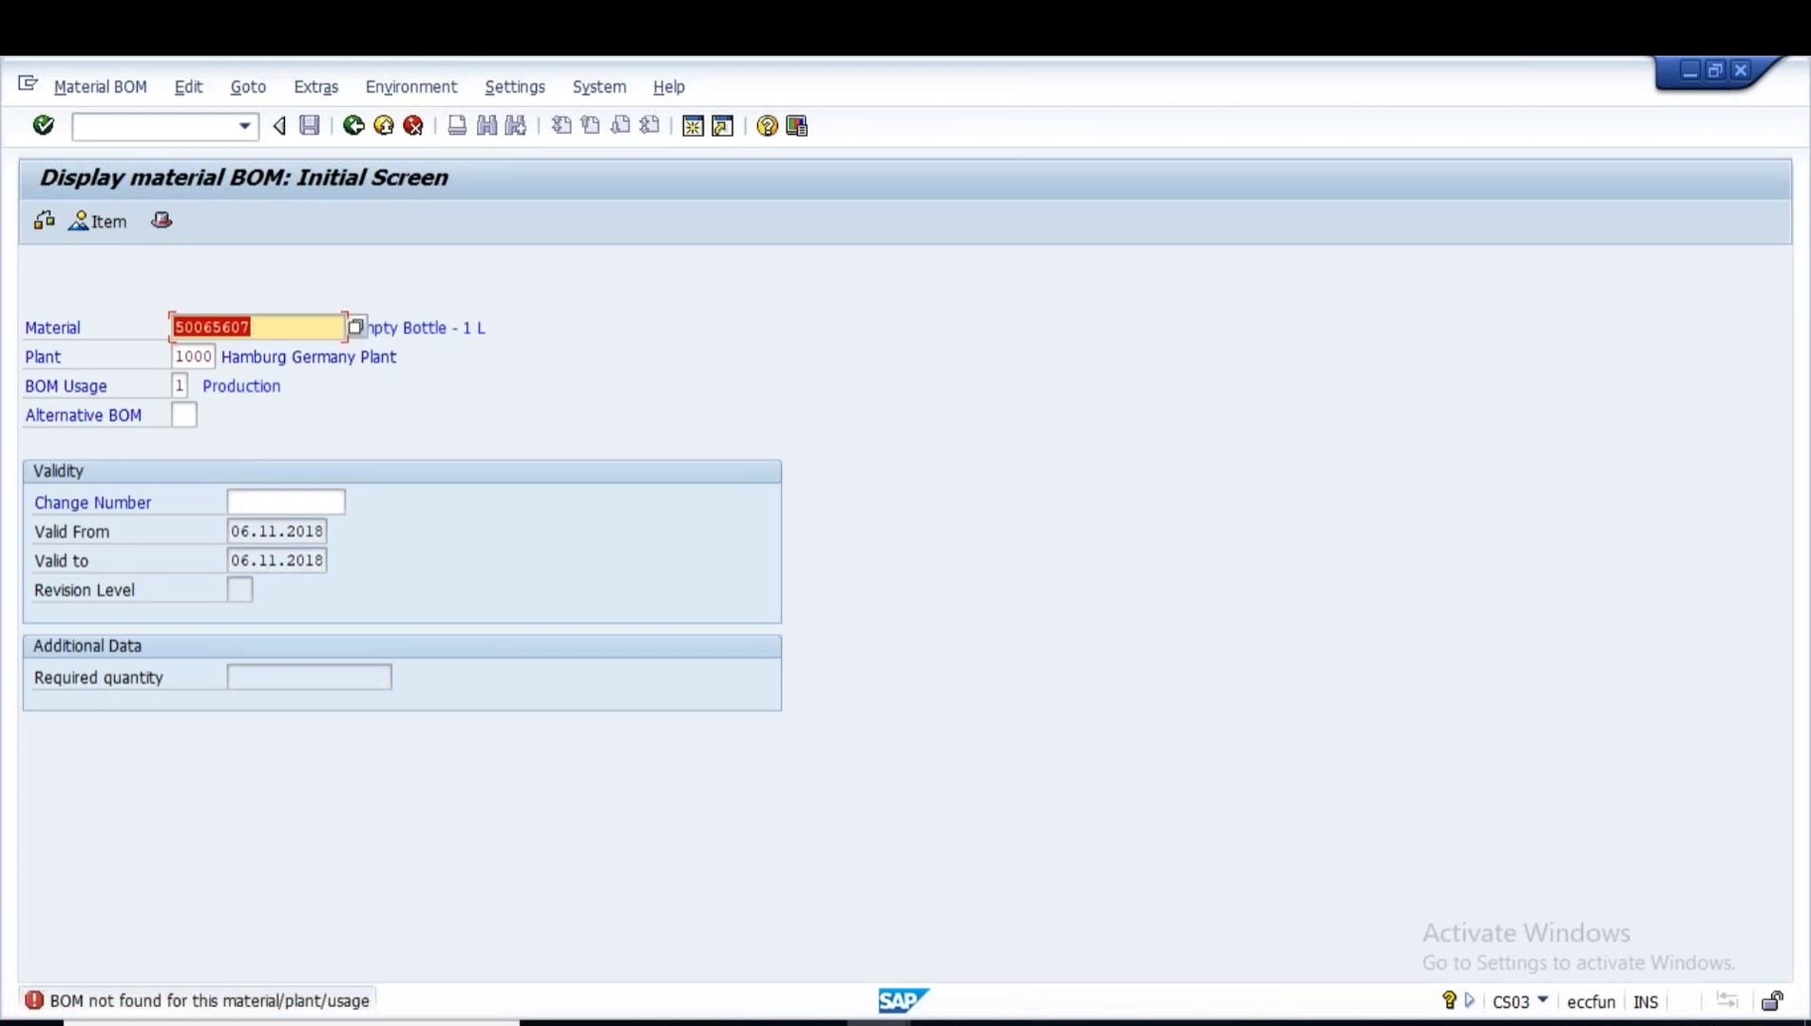
- Back in MIGO, show the Empty Bottle line's details and copy material number 50065607
key("alt+Tab")
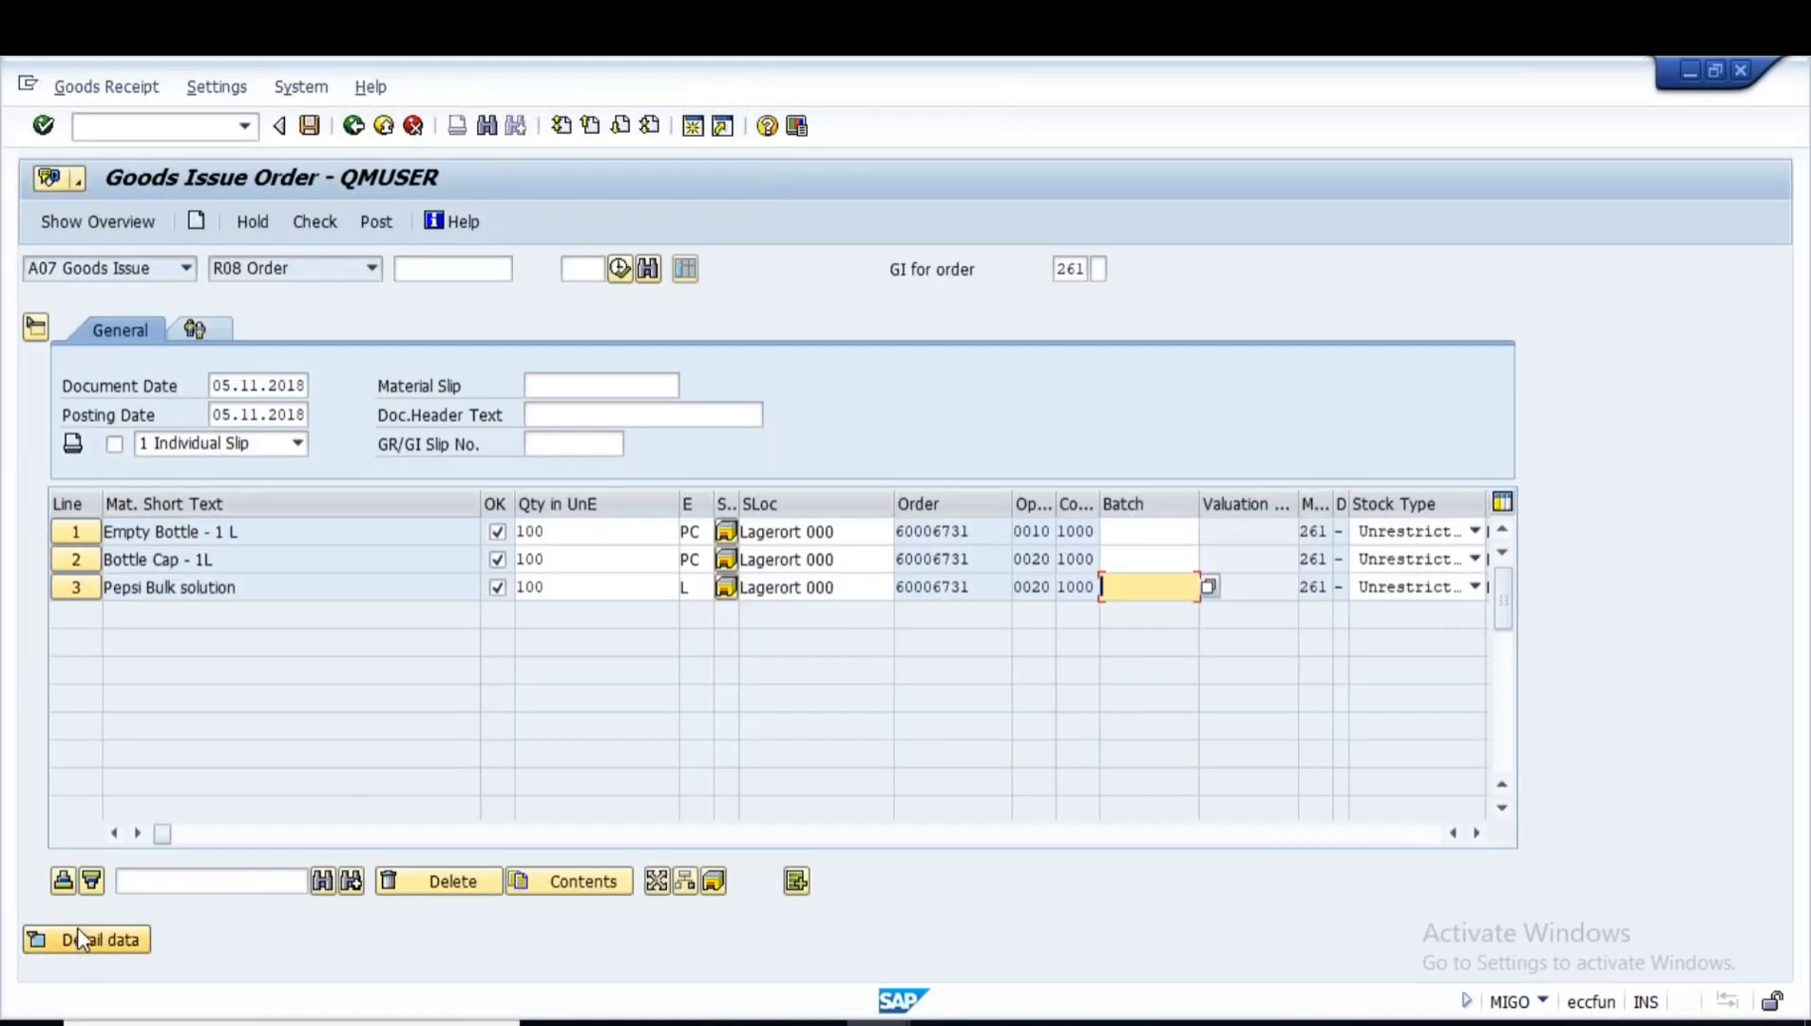
left_click(84, 532)
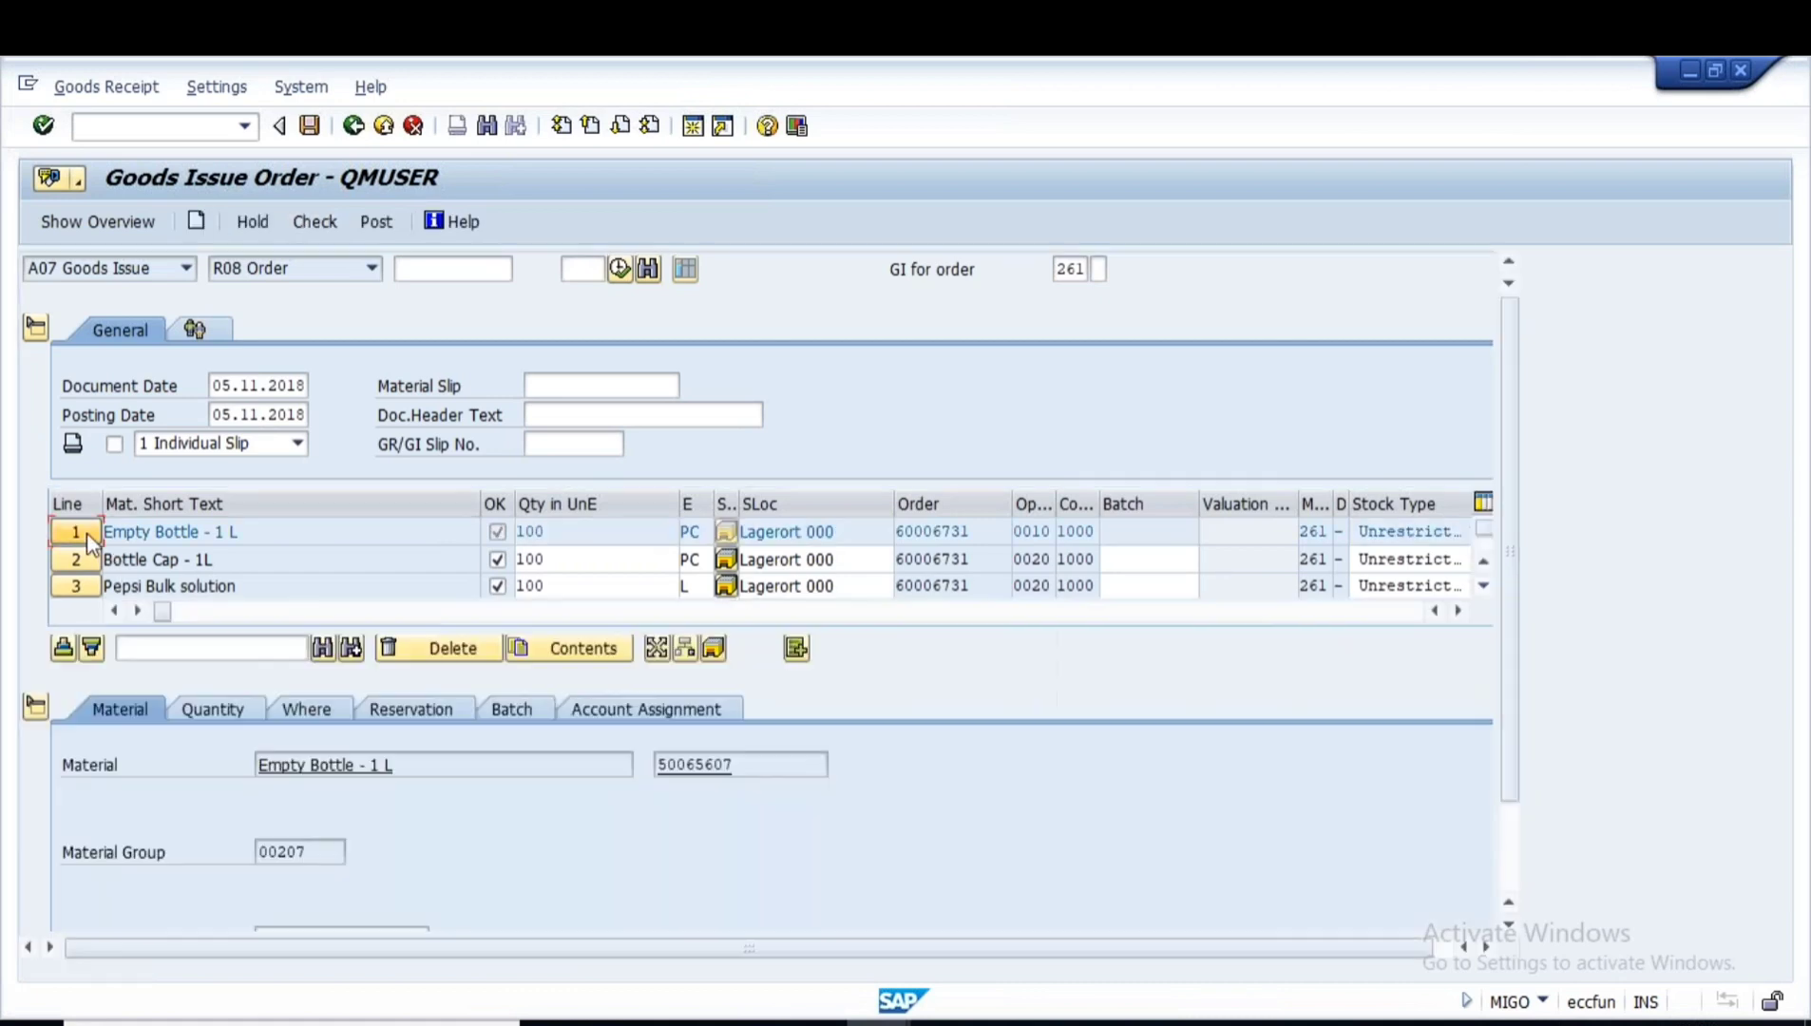
left_click_drag(750, 768, 573, 767)
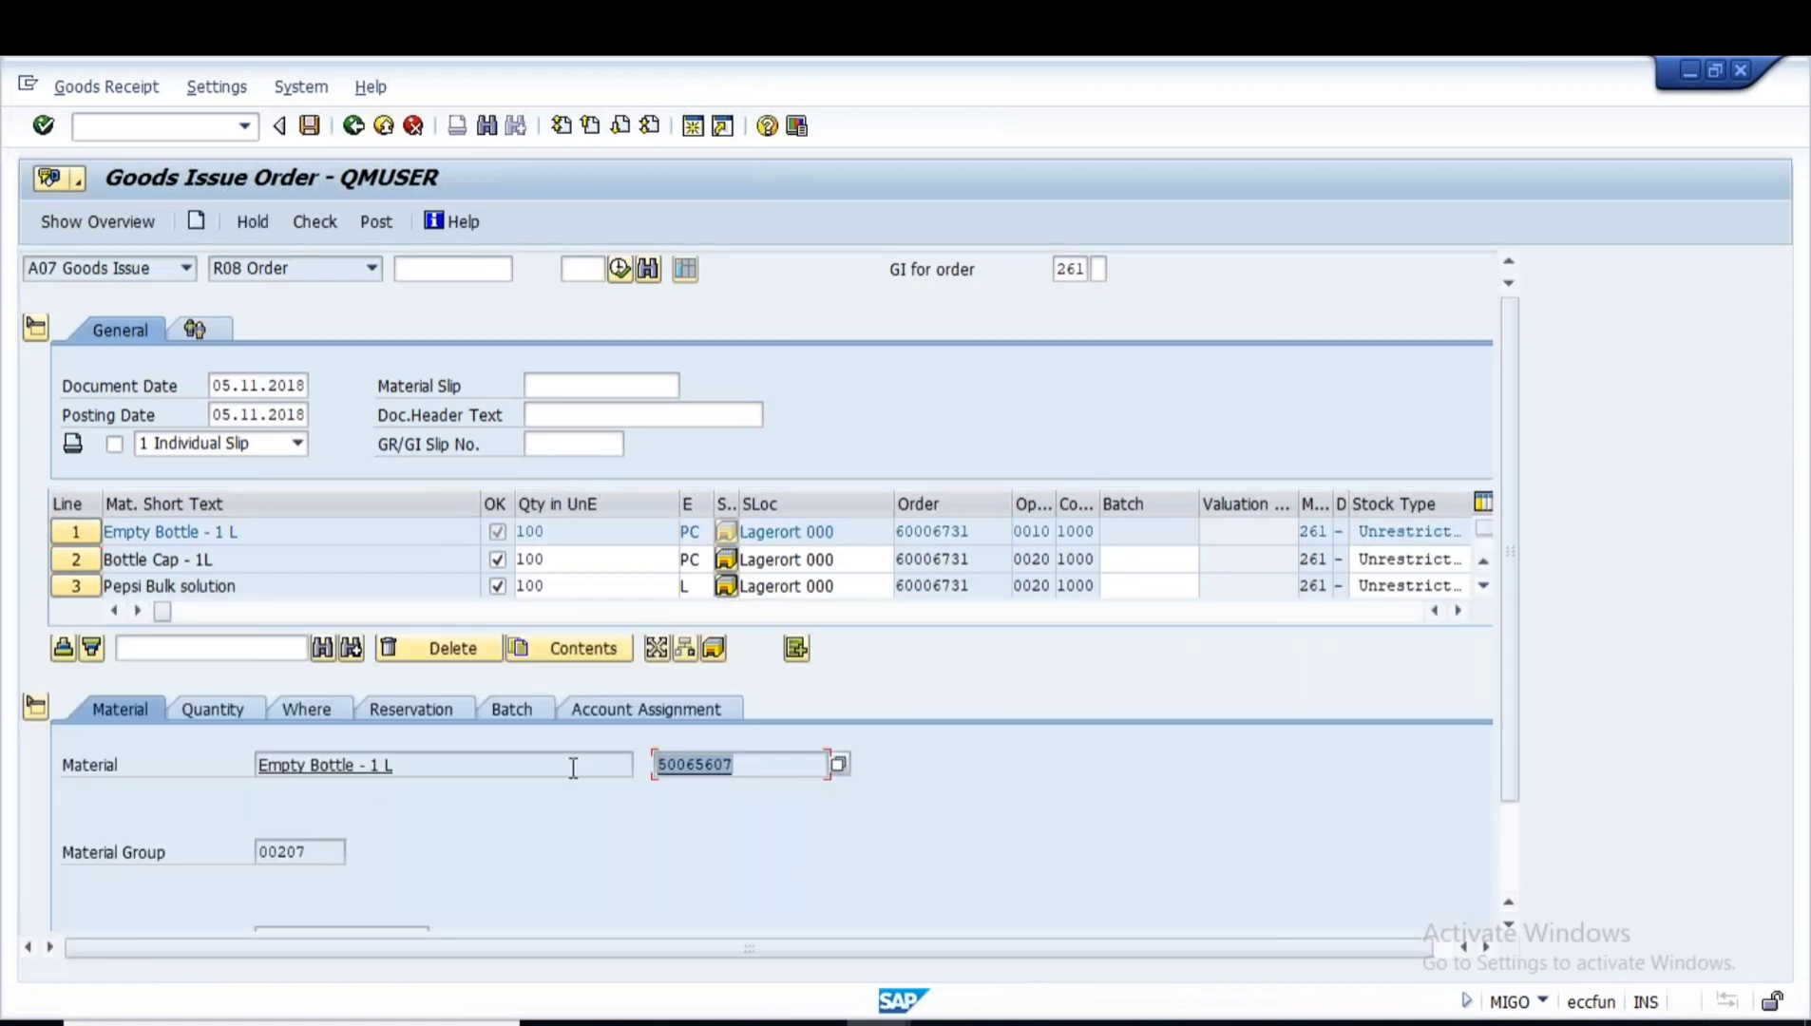
key("ctrl+c")
- Run the MMBE stock overview for Empty Bottle 50065607 with the storage location cleared
left_click(879, 1024)
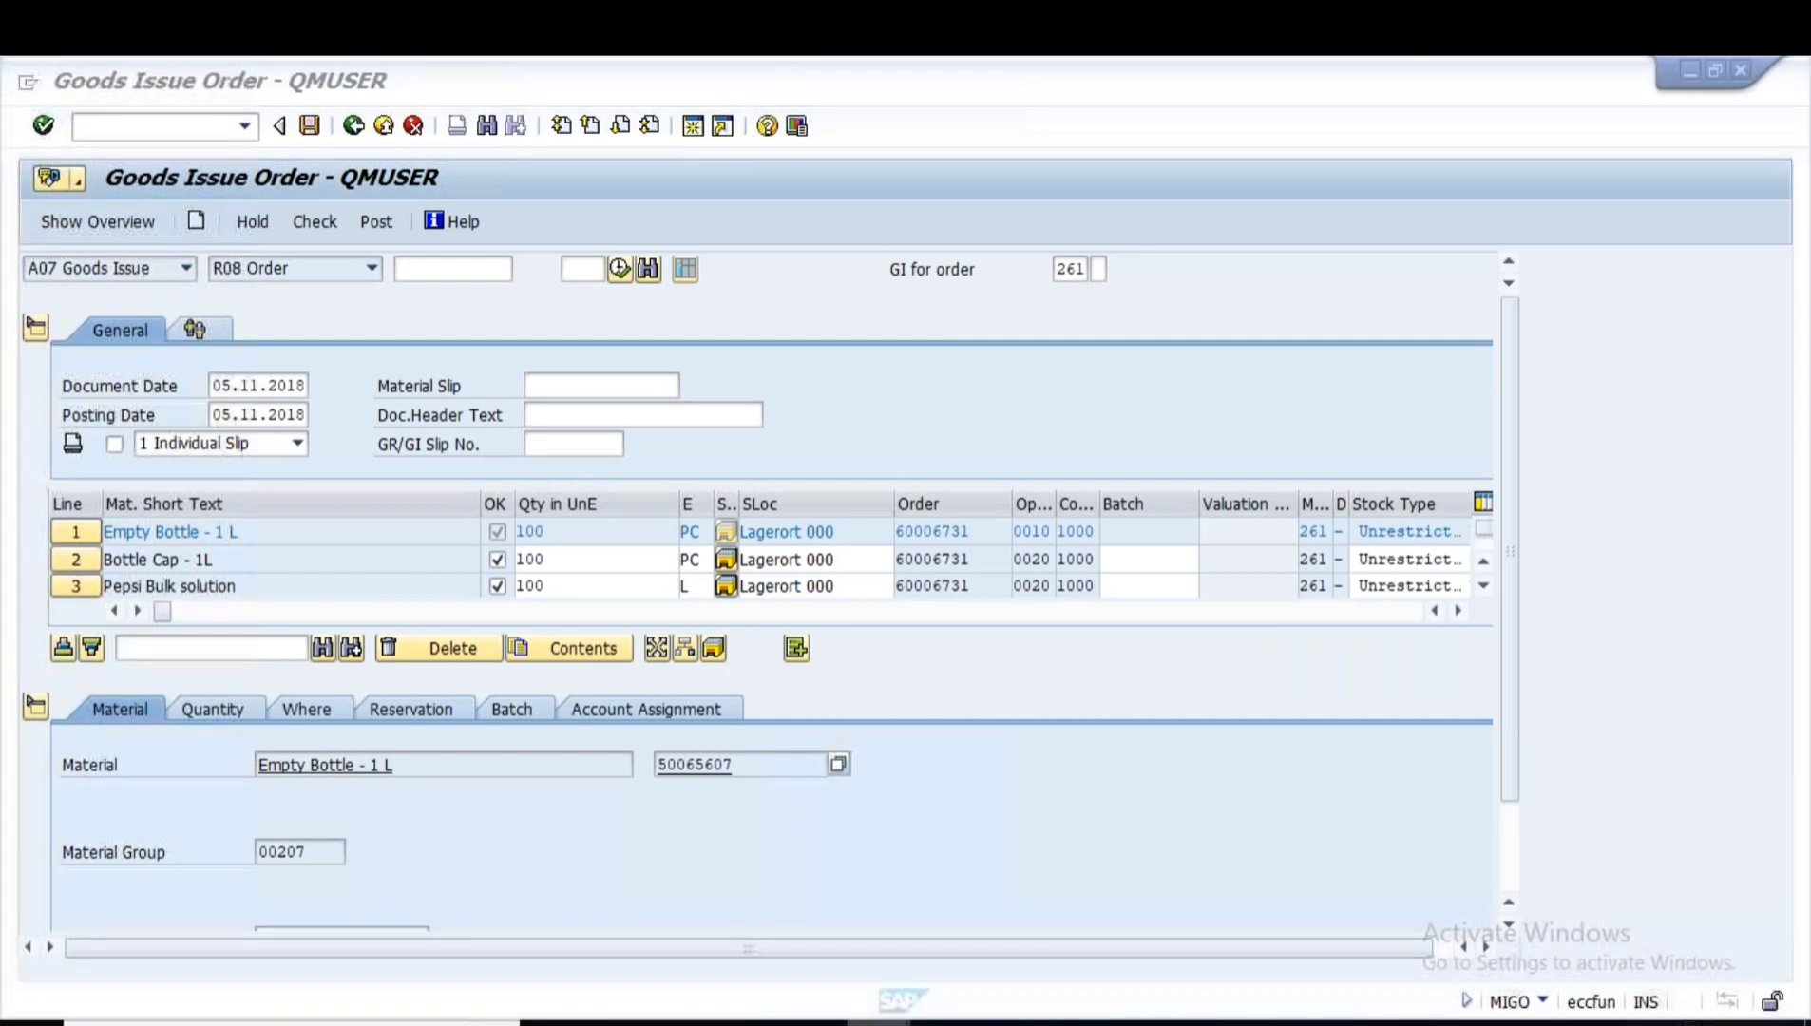
left_click(960, 948)
left_click(354, 129)
type("mmbe")
key("Return")
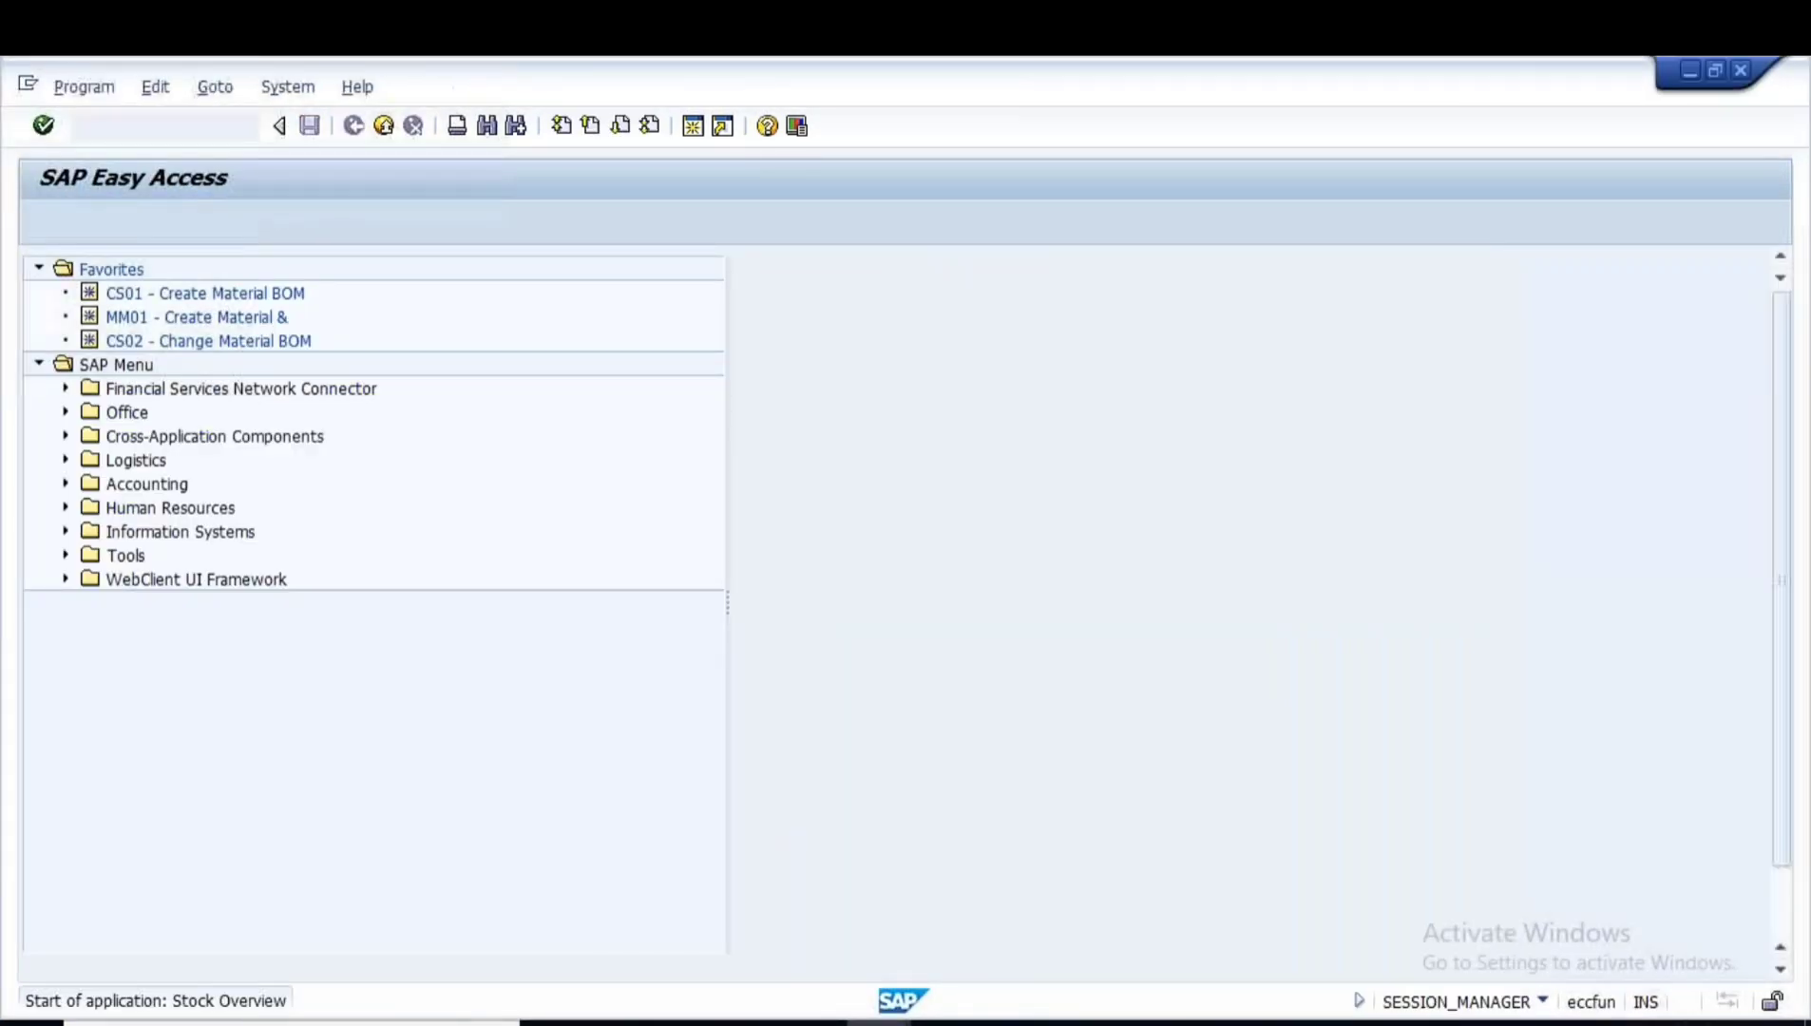
key("Tab")
key("Tab")
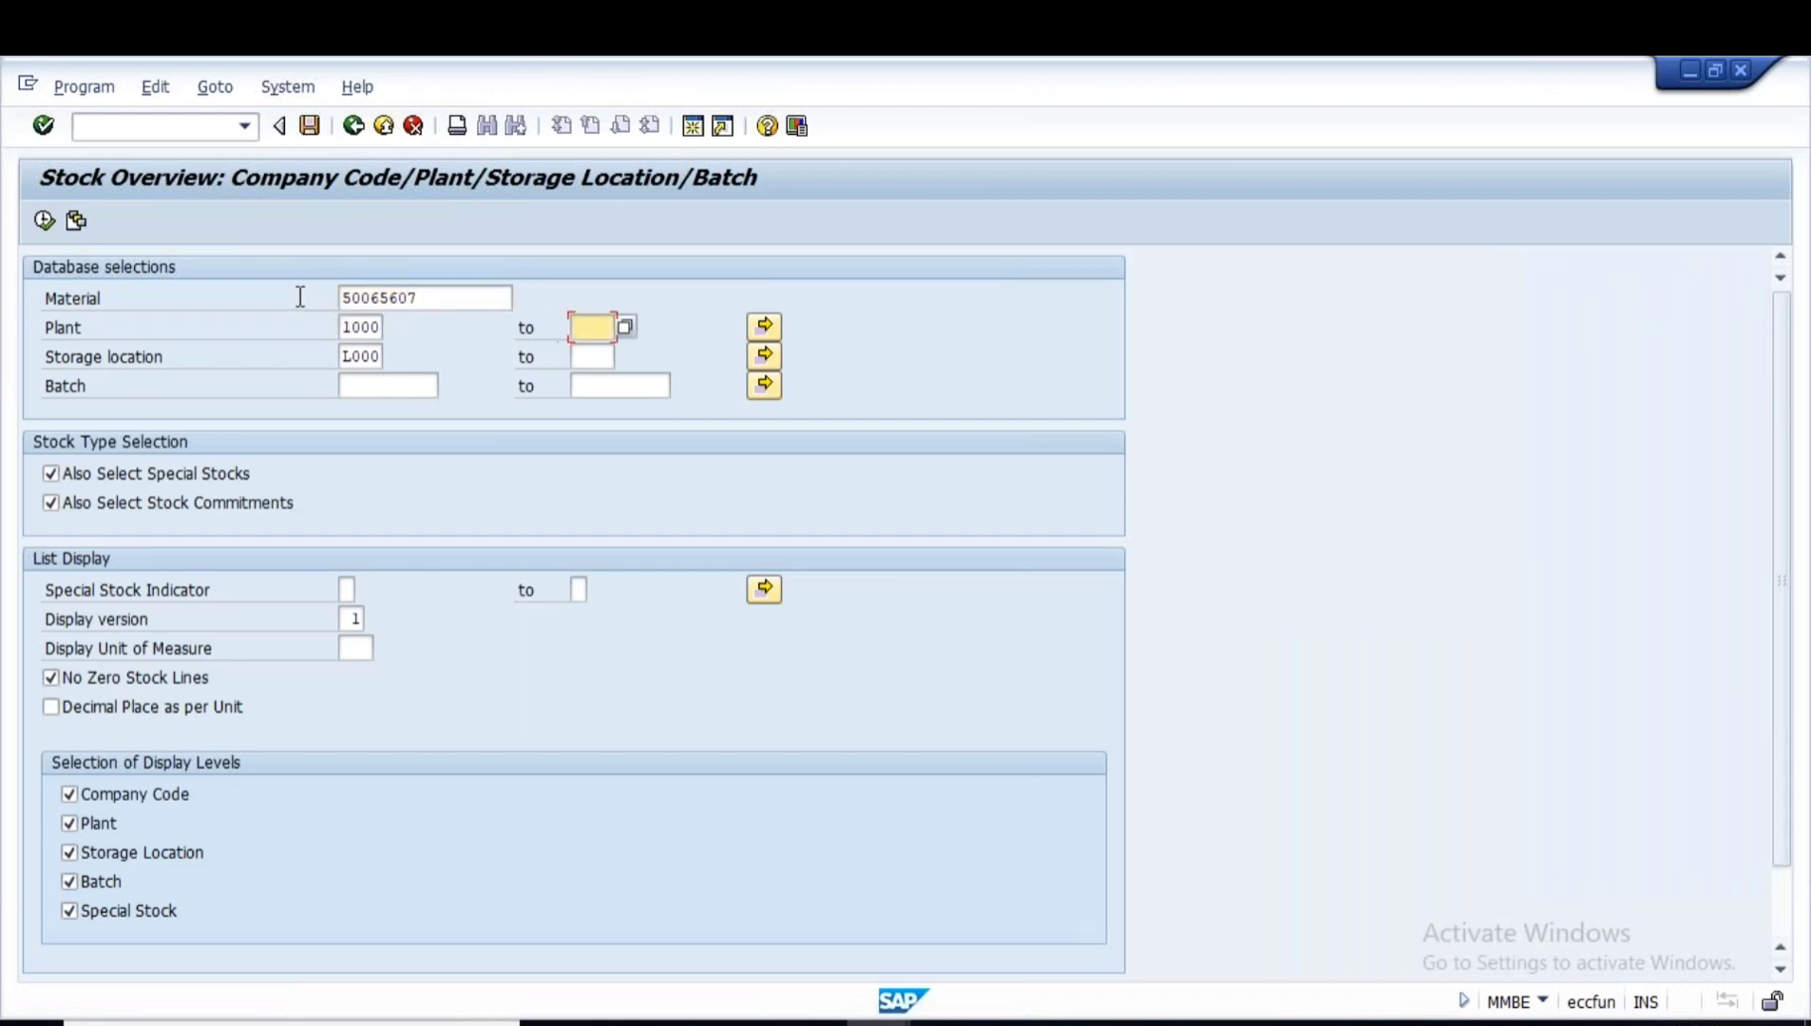
left_click_drag(330, 366, 435, 357)
key("Delete")
left_click(43, 221)
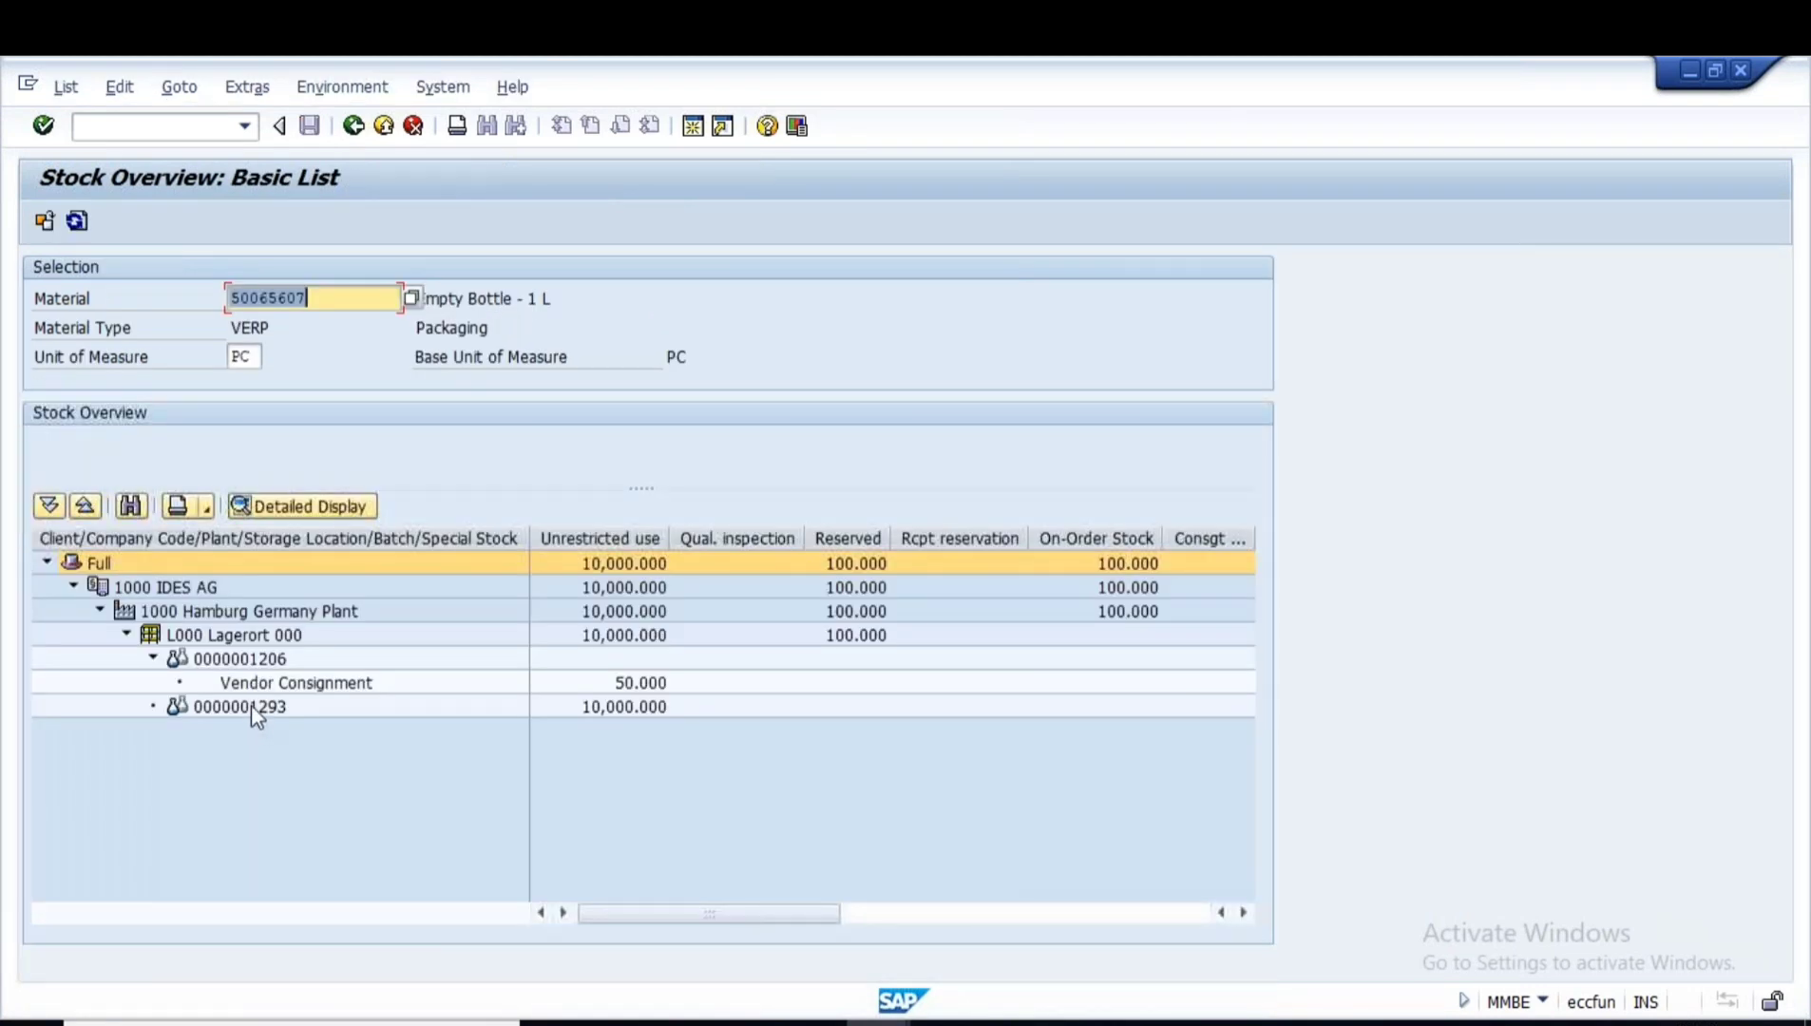
left_click(251, 705)
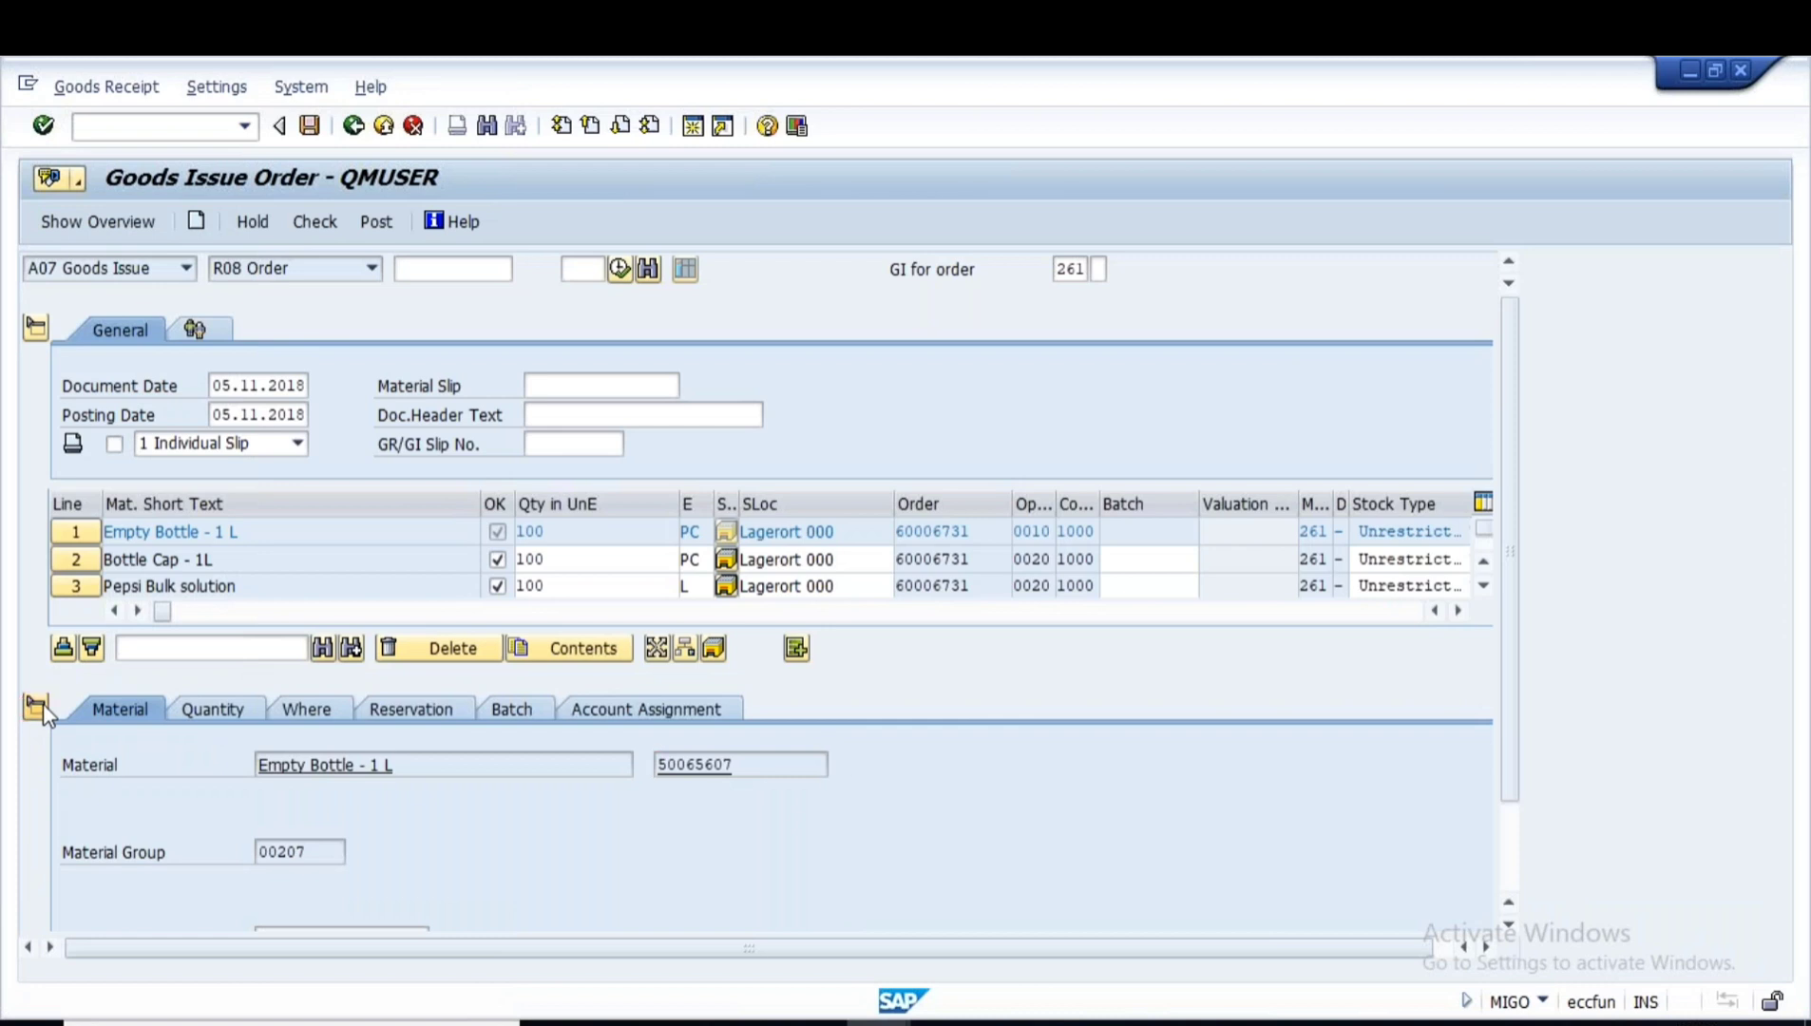
left_click(41, 705)
left_click(1137, 530)
key("ctrl+v")
key("Return")
left_click(76, 559)
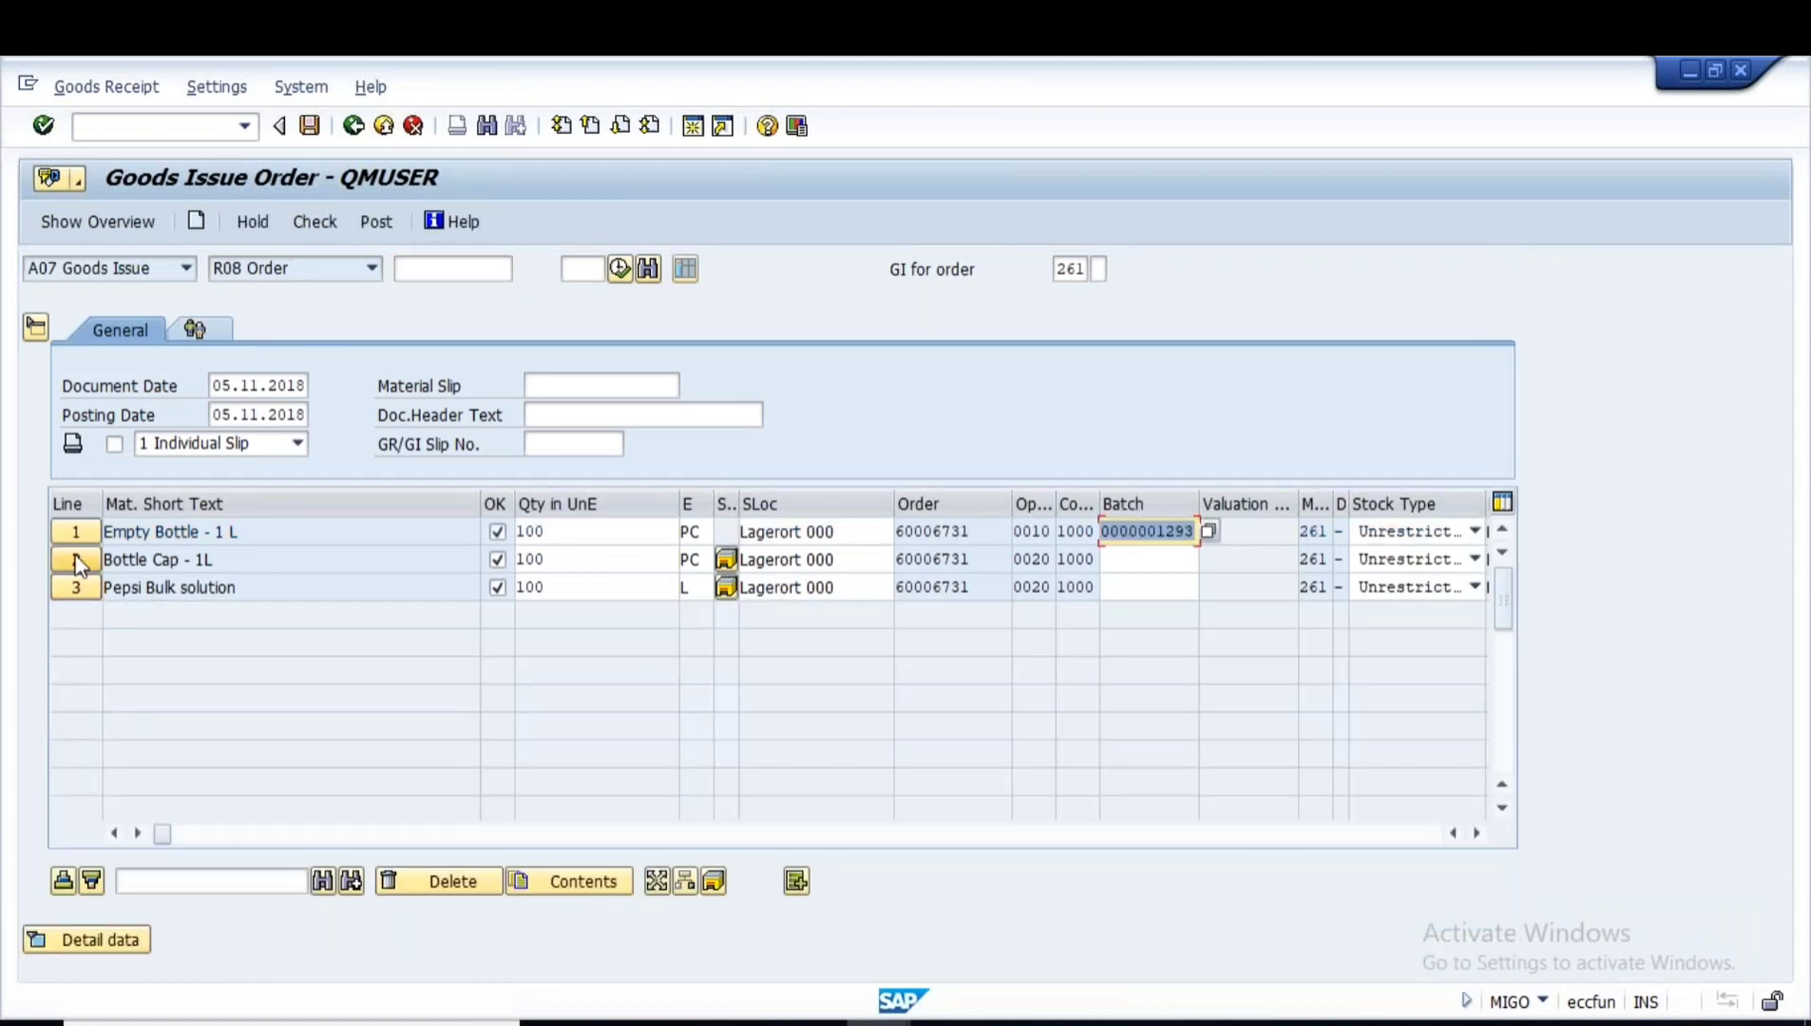
left_click_drag(739, 763, 569, 764)
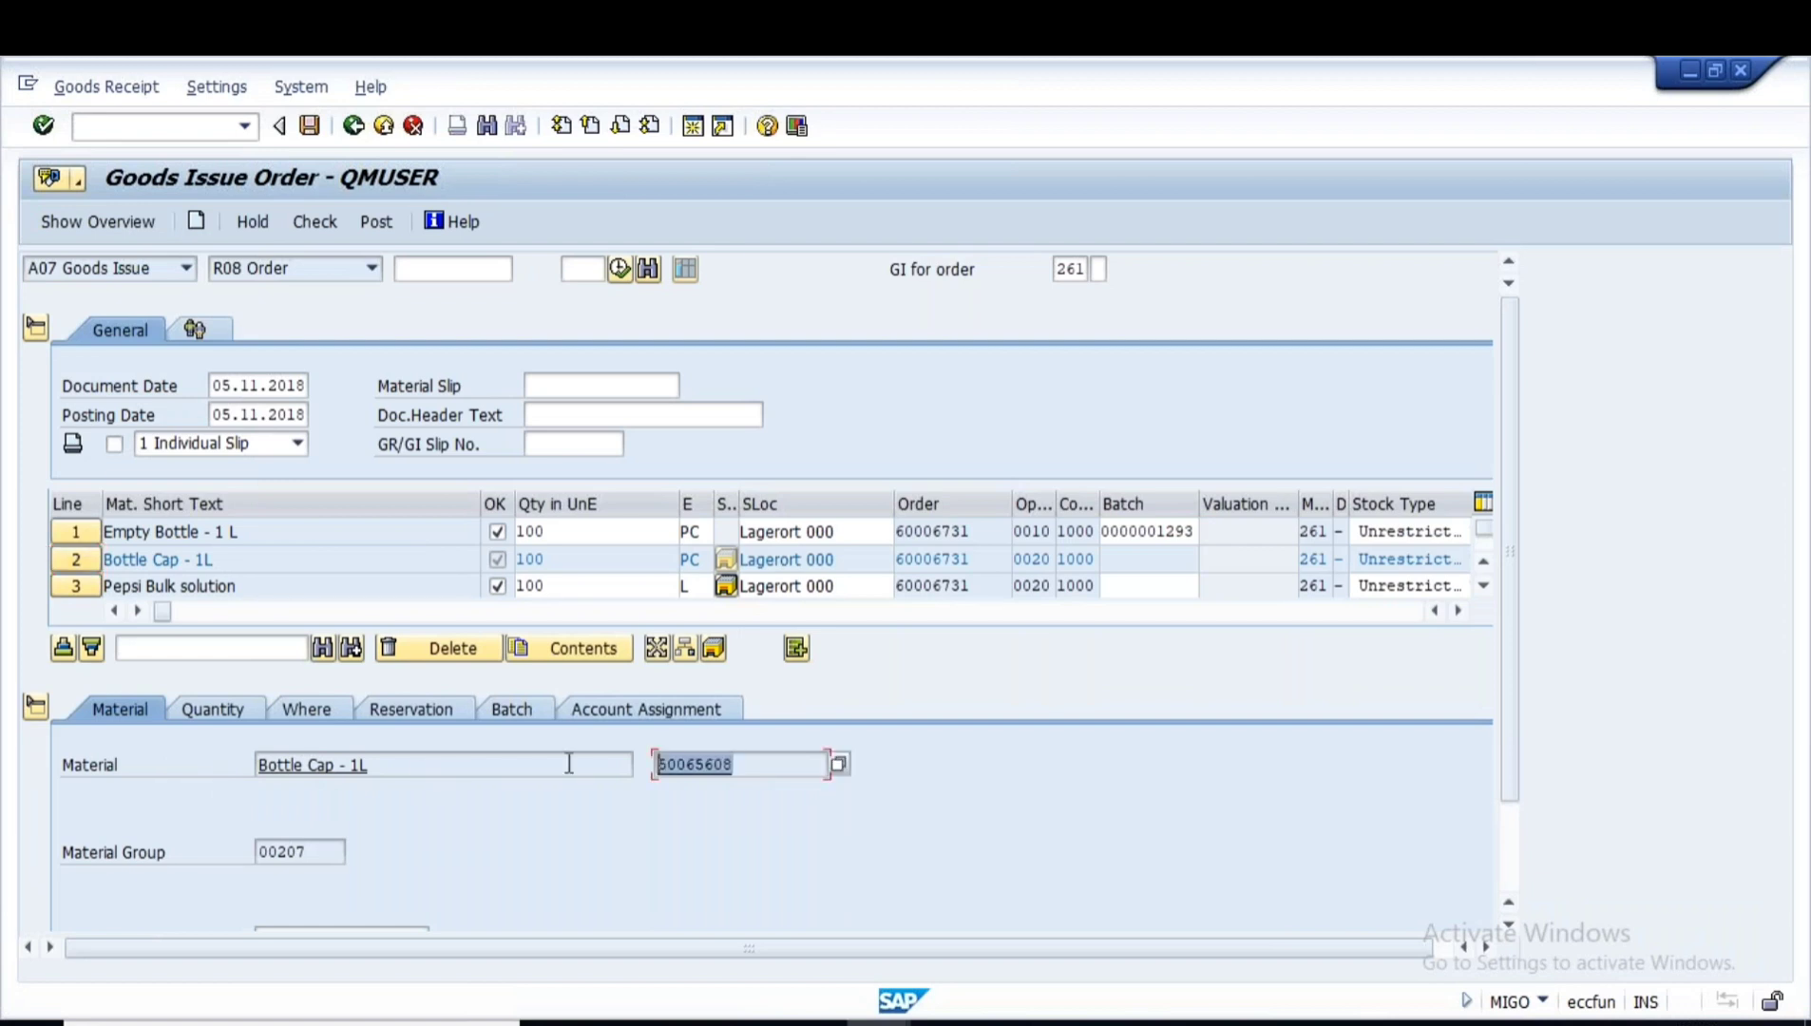
key("ctrl+c")
key("alt+Tab")
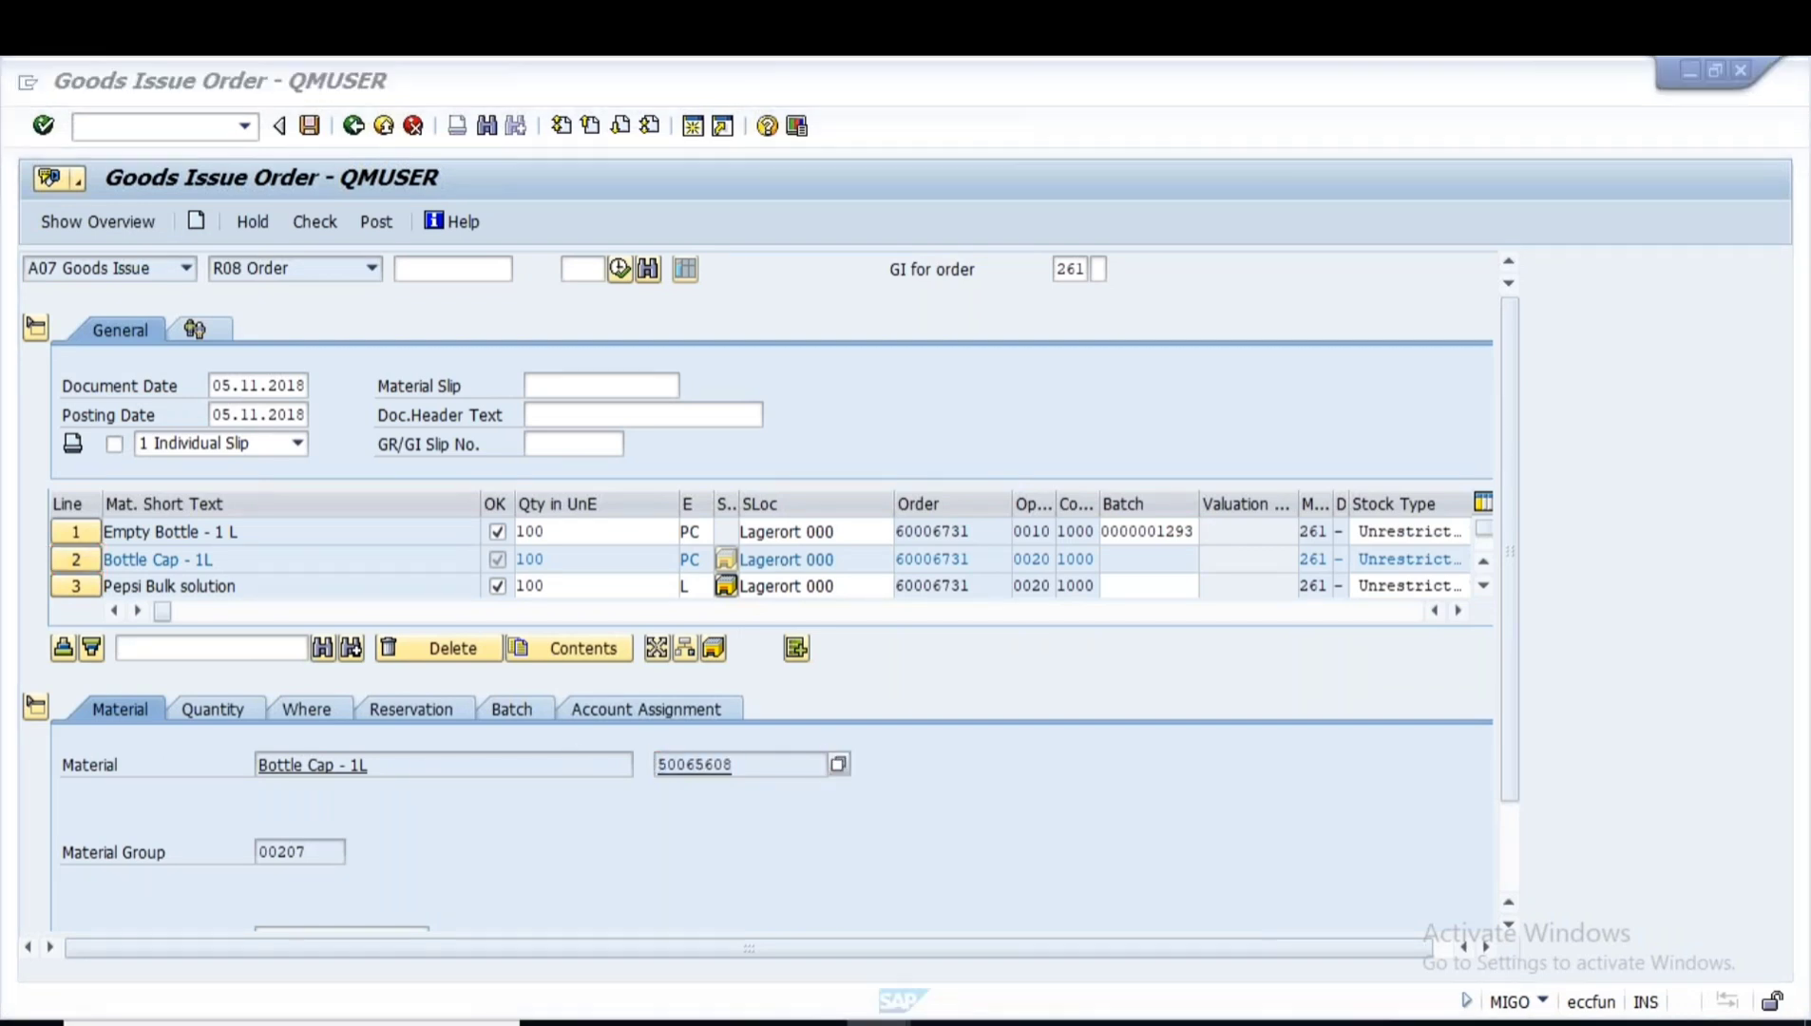
key("ctrl+v")
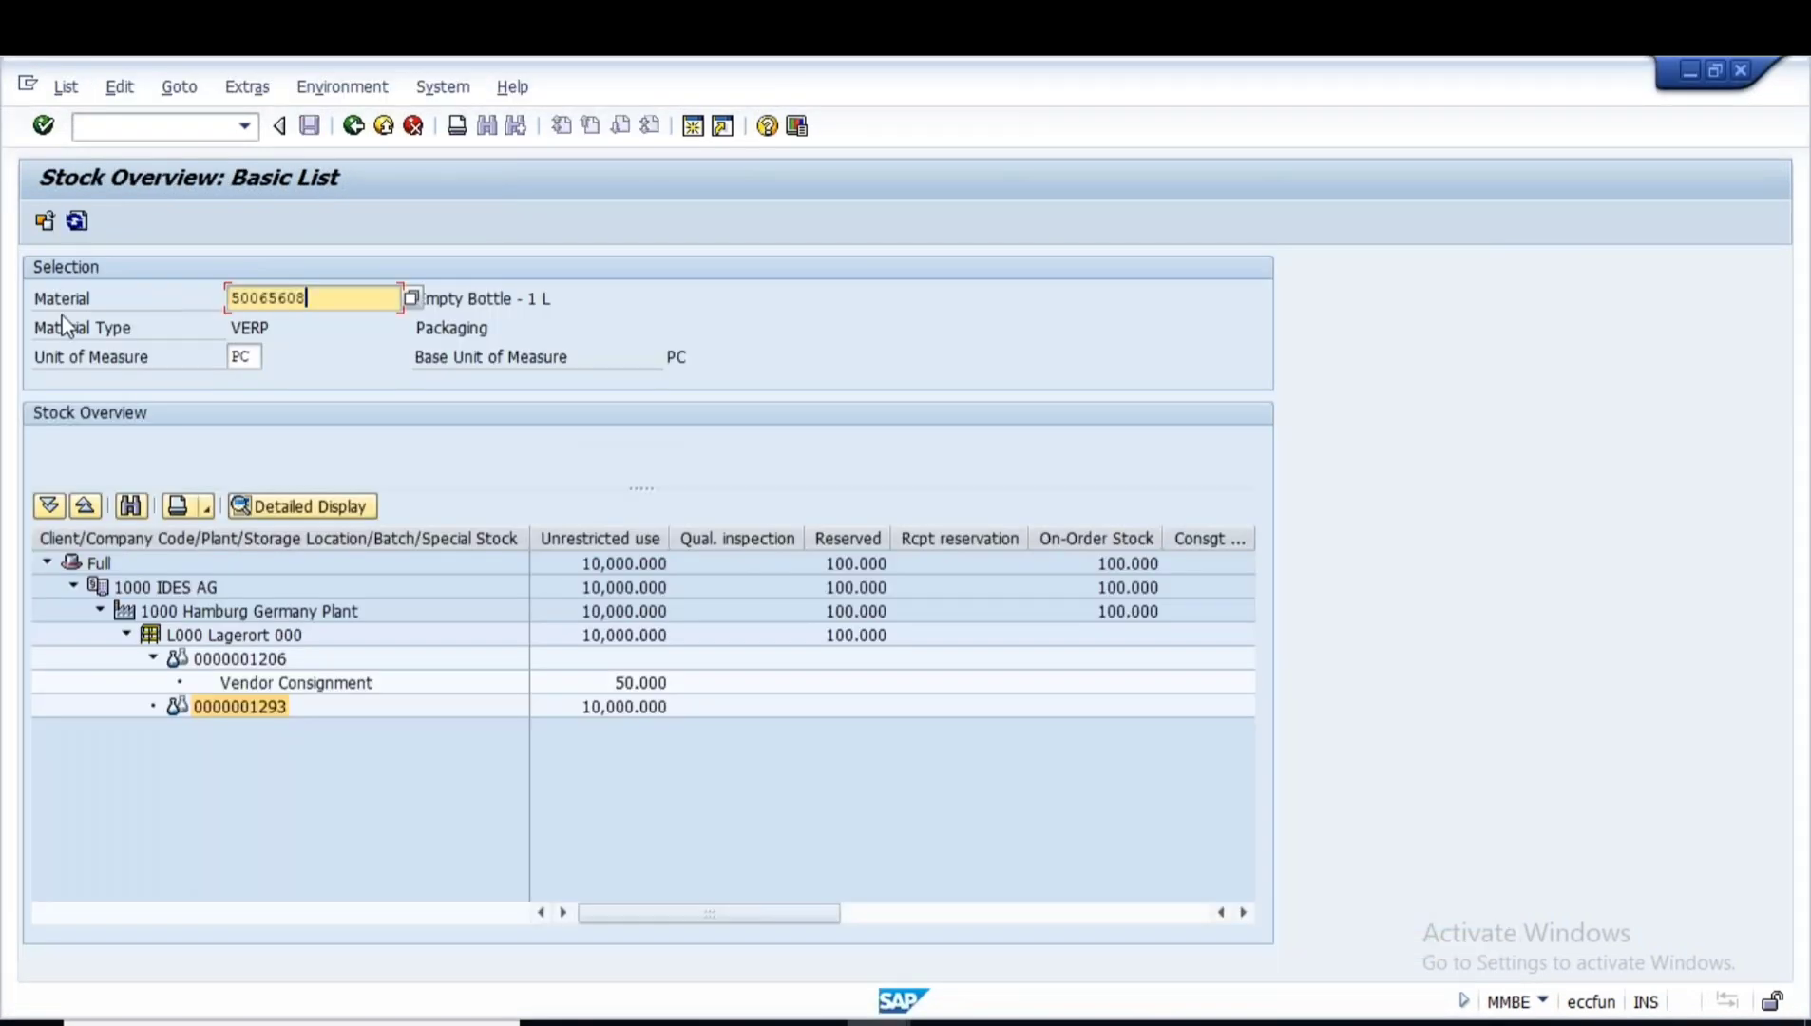
left_click(45, 221)
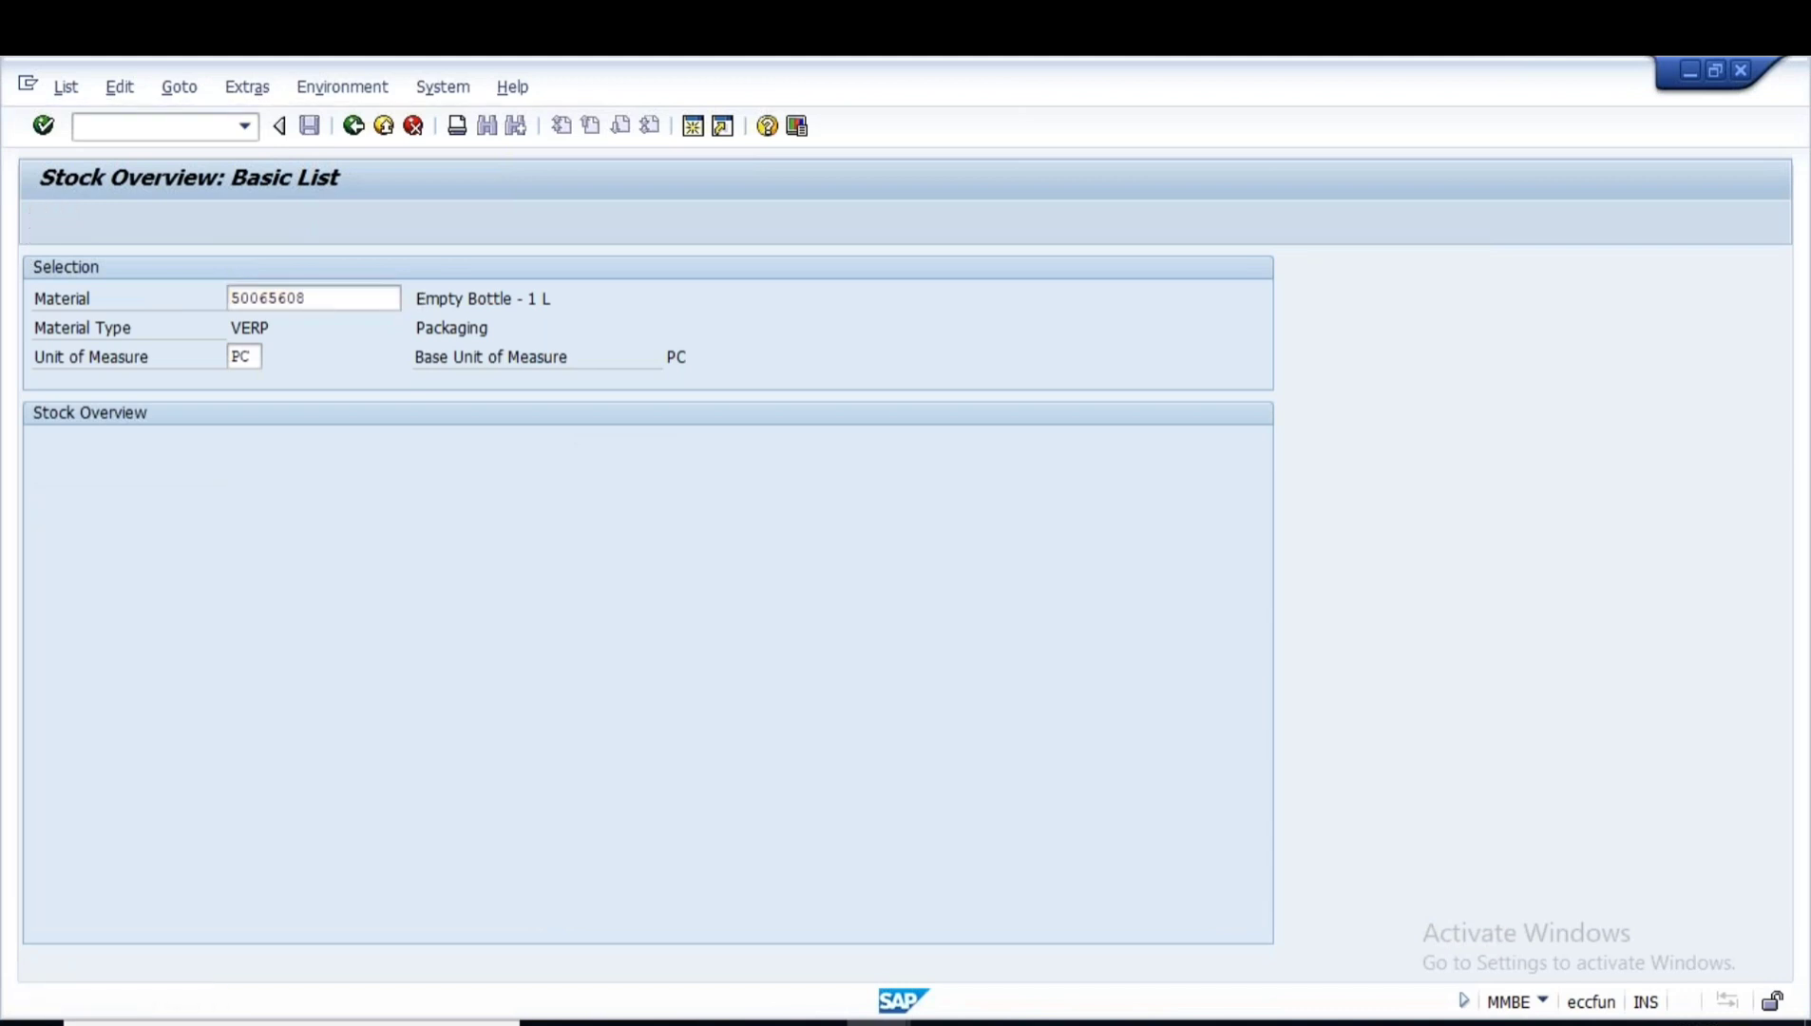
left_click(285, 709)
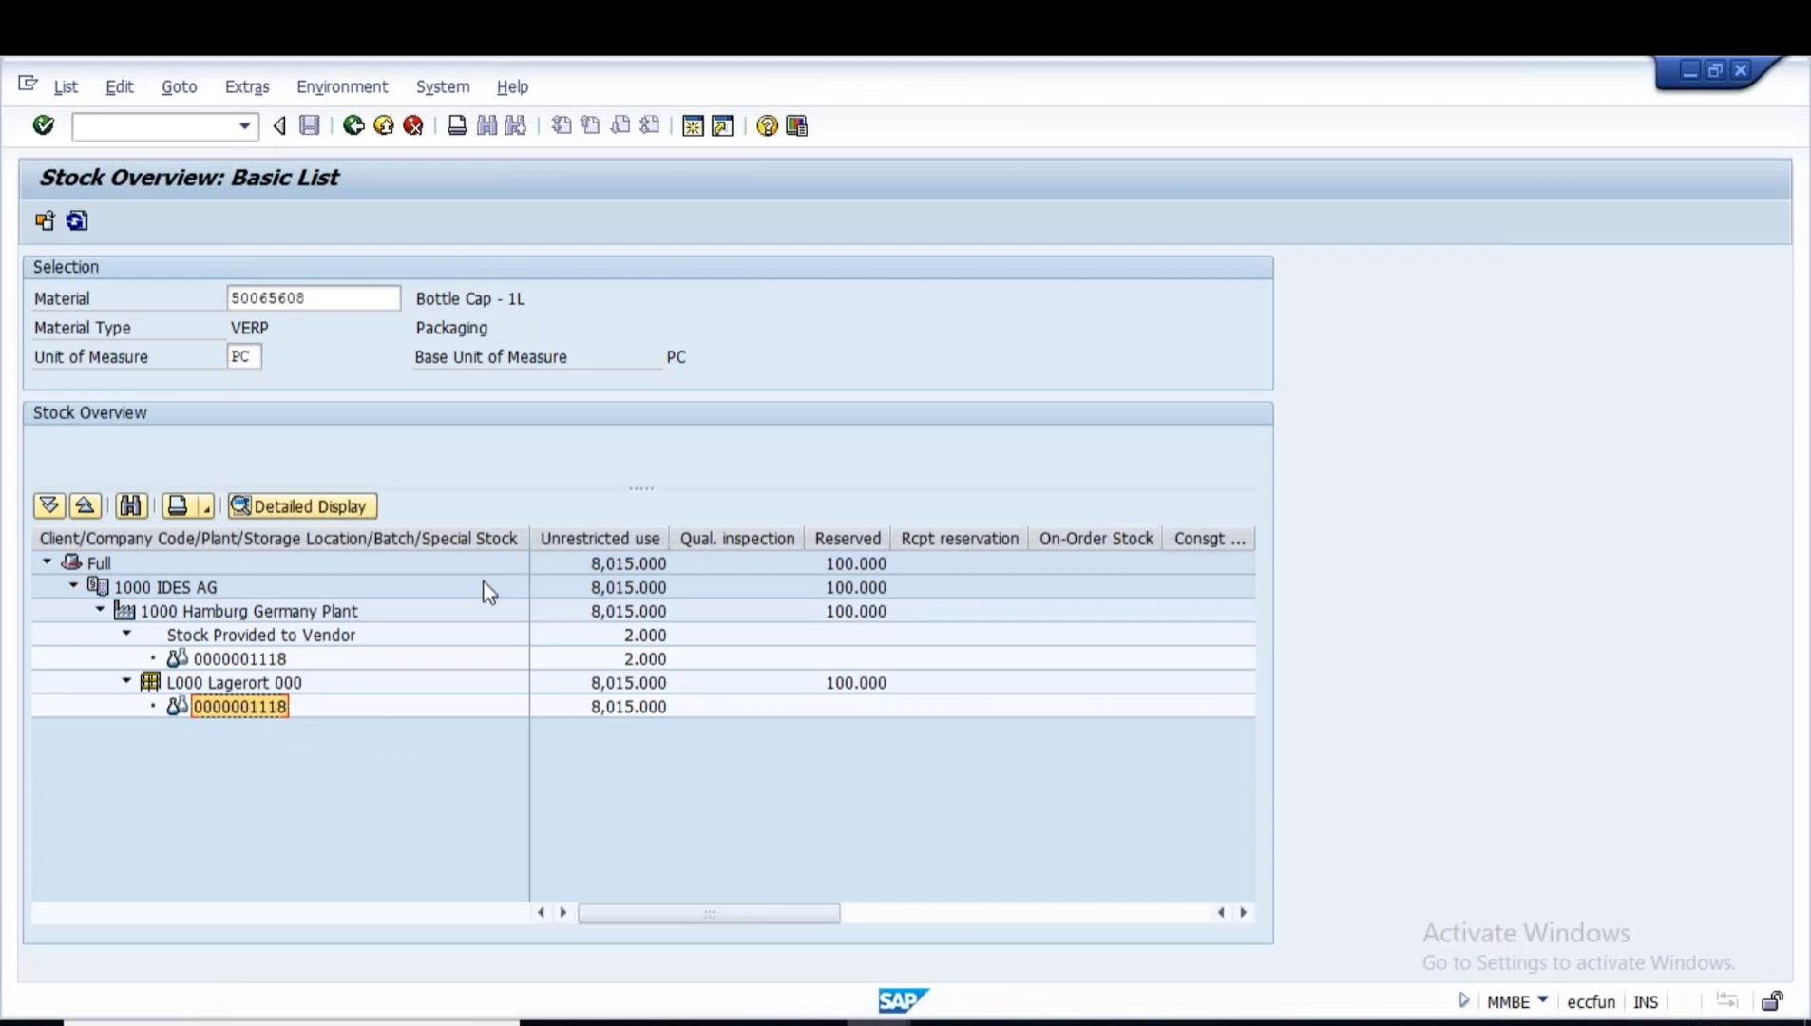
key("alt+Tab")
left_click(1138, 560)
key("ctrl+v")
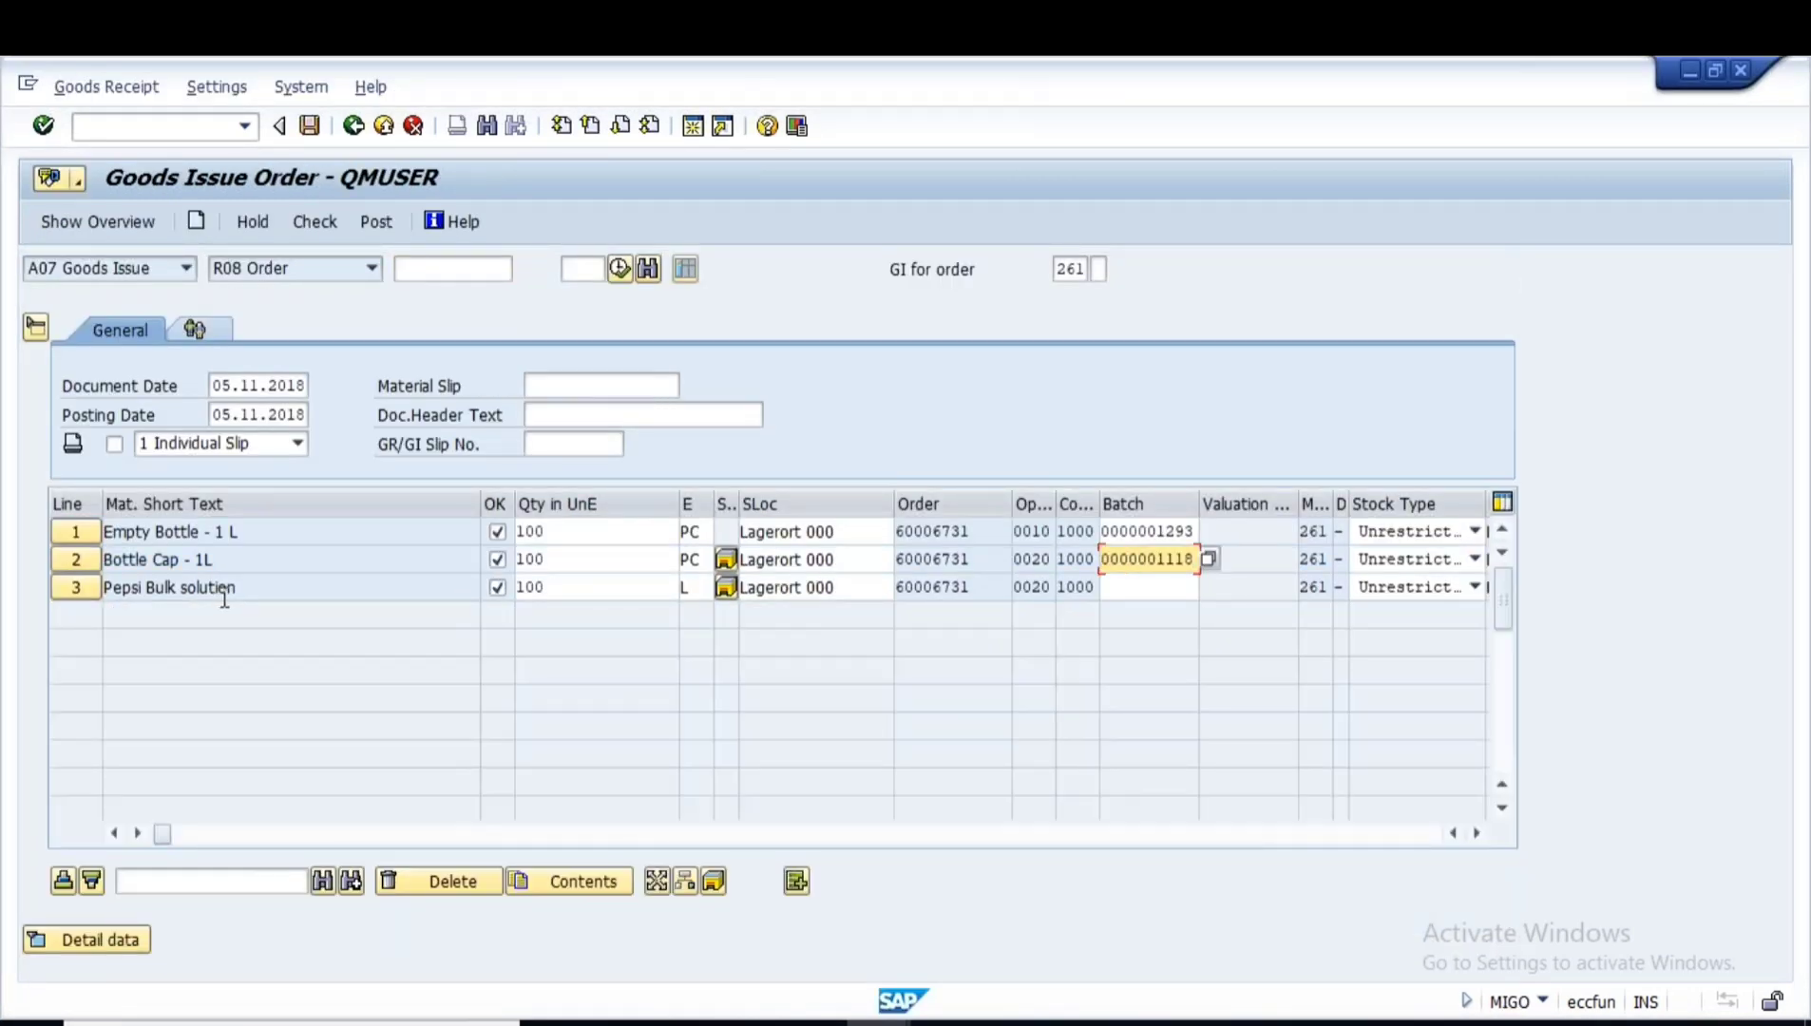
key("Return")
- Copy the Pepsi Bulk solution material number 50065672 and show its stock in MMBE
left_click(83, 593)
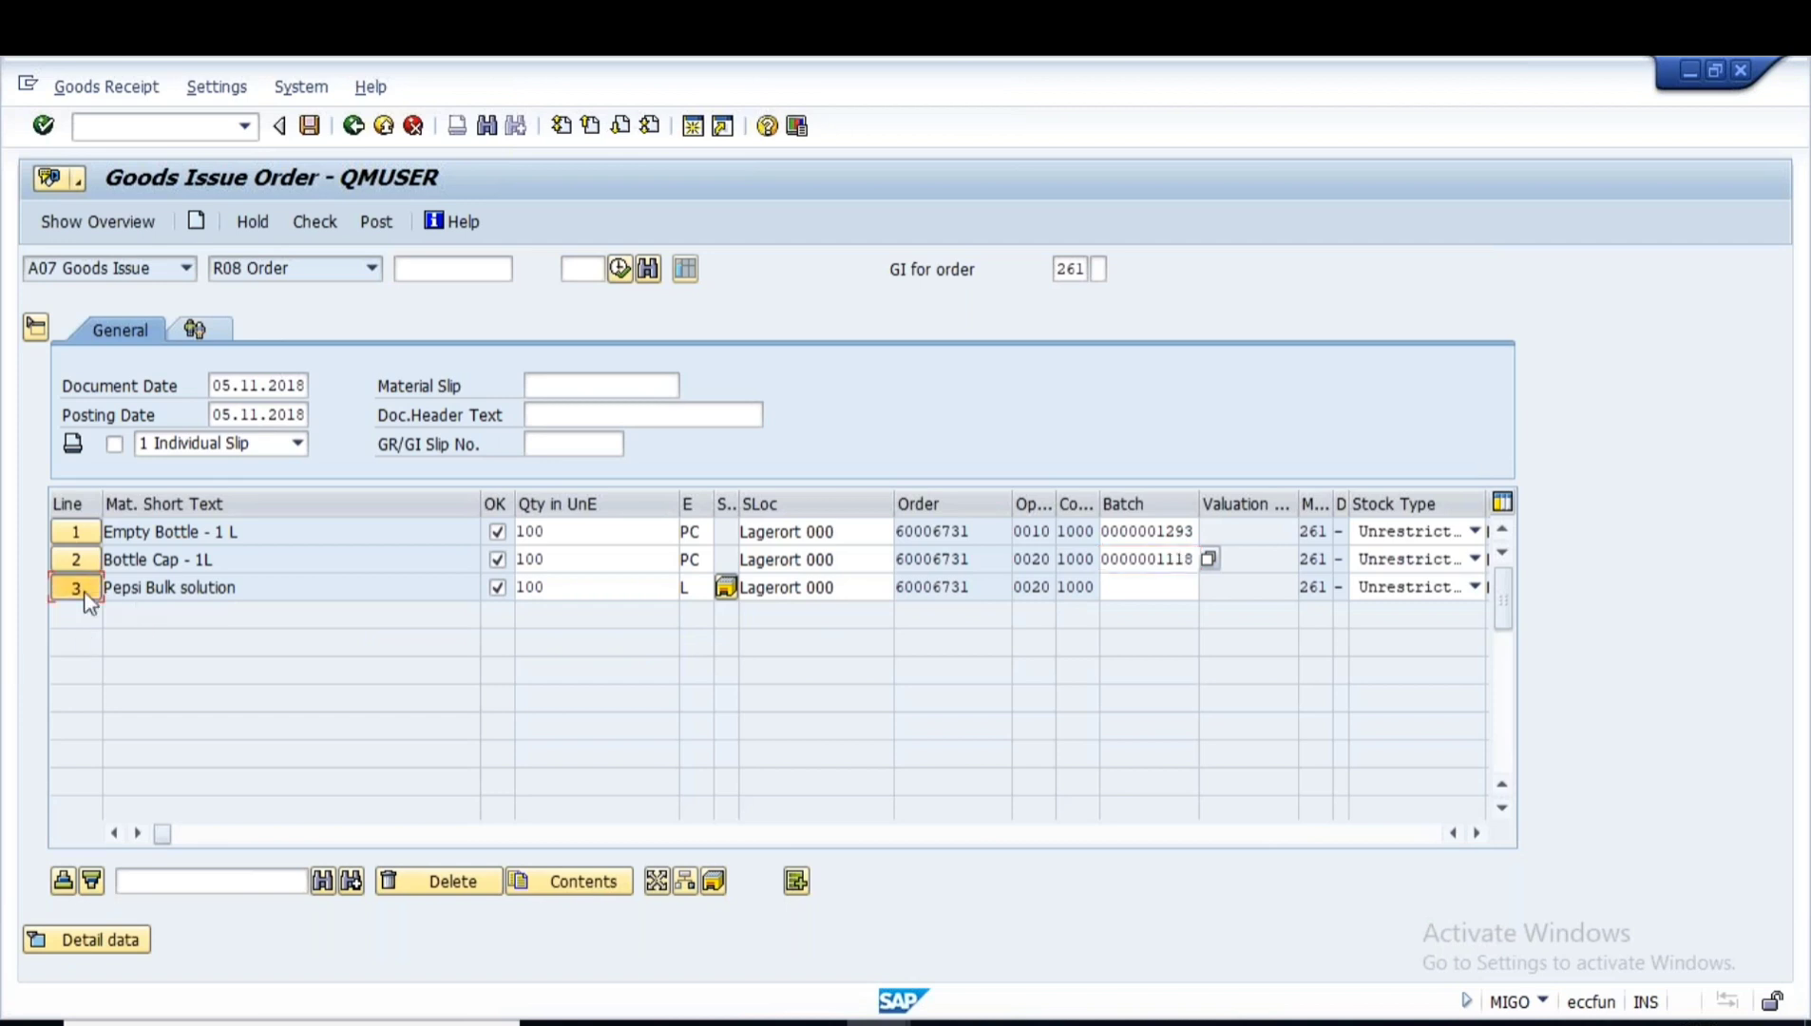
left_click_drag(750, 763, 589, 757)
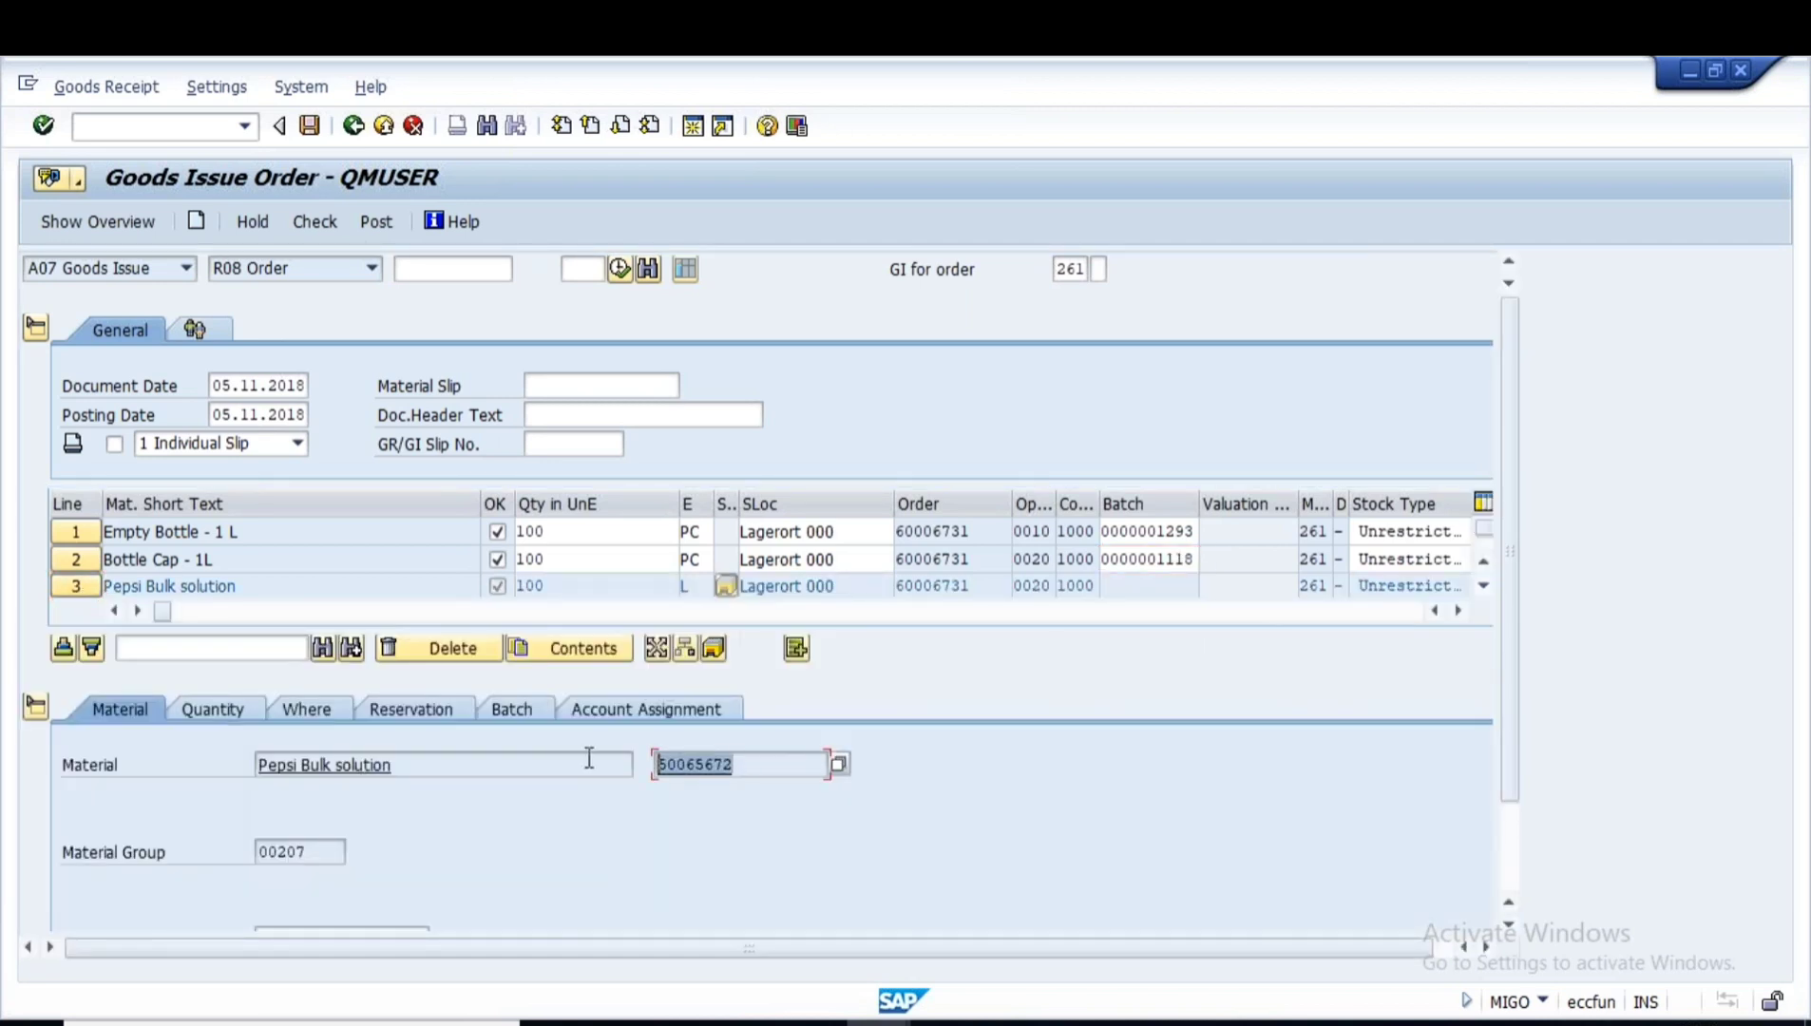
key("ctrl+c")
key("alt+Tab")
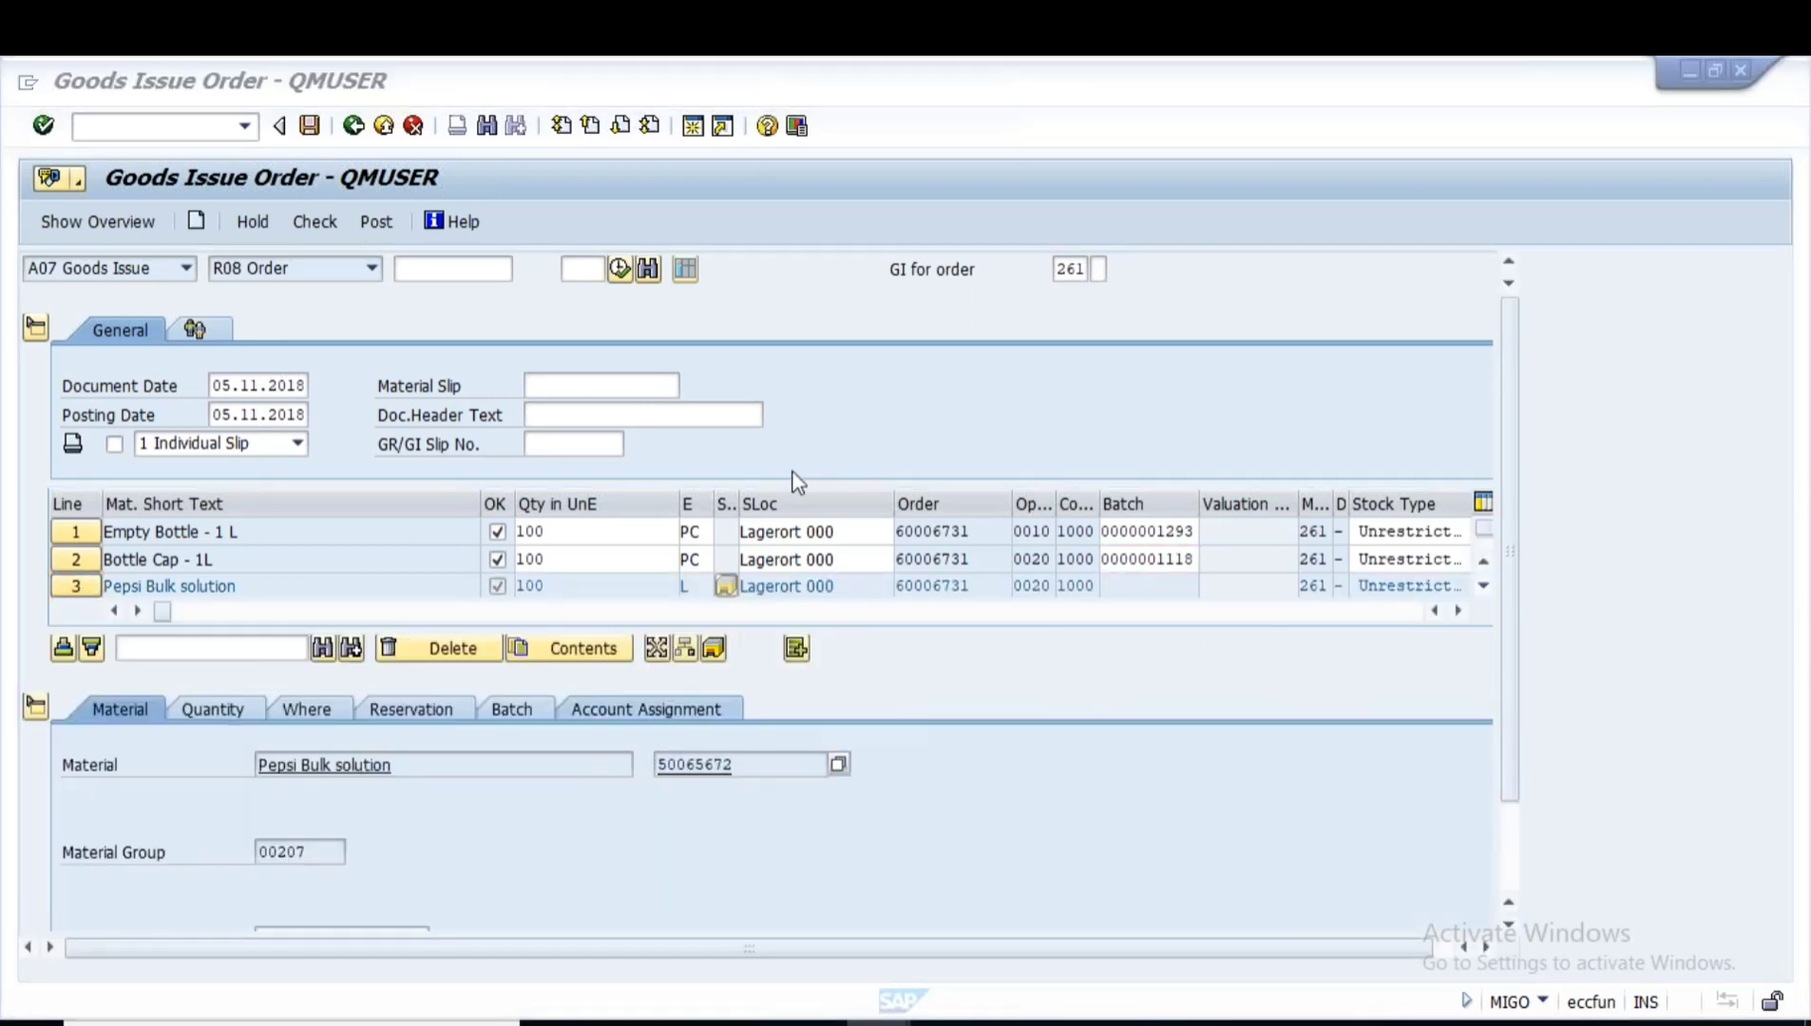
left_click_drag(308, 299, 140, 299)
key("ctrl+v")
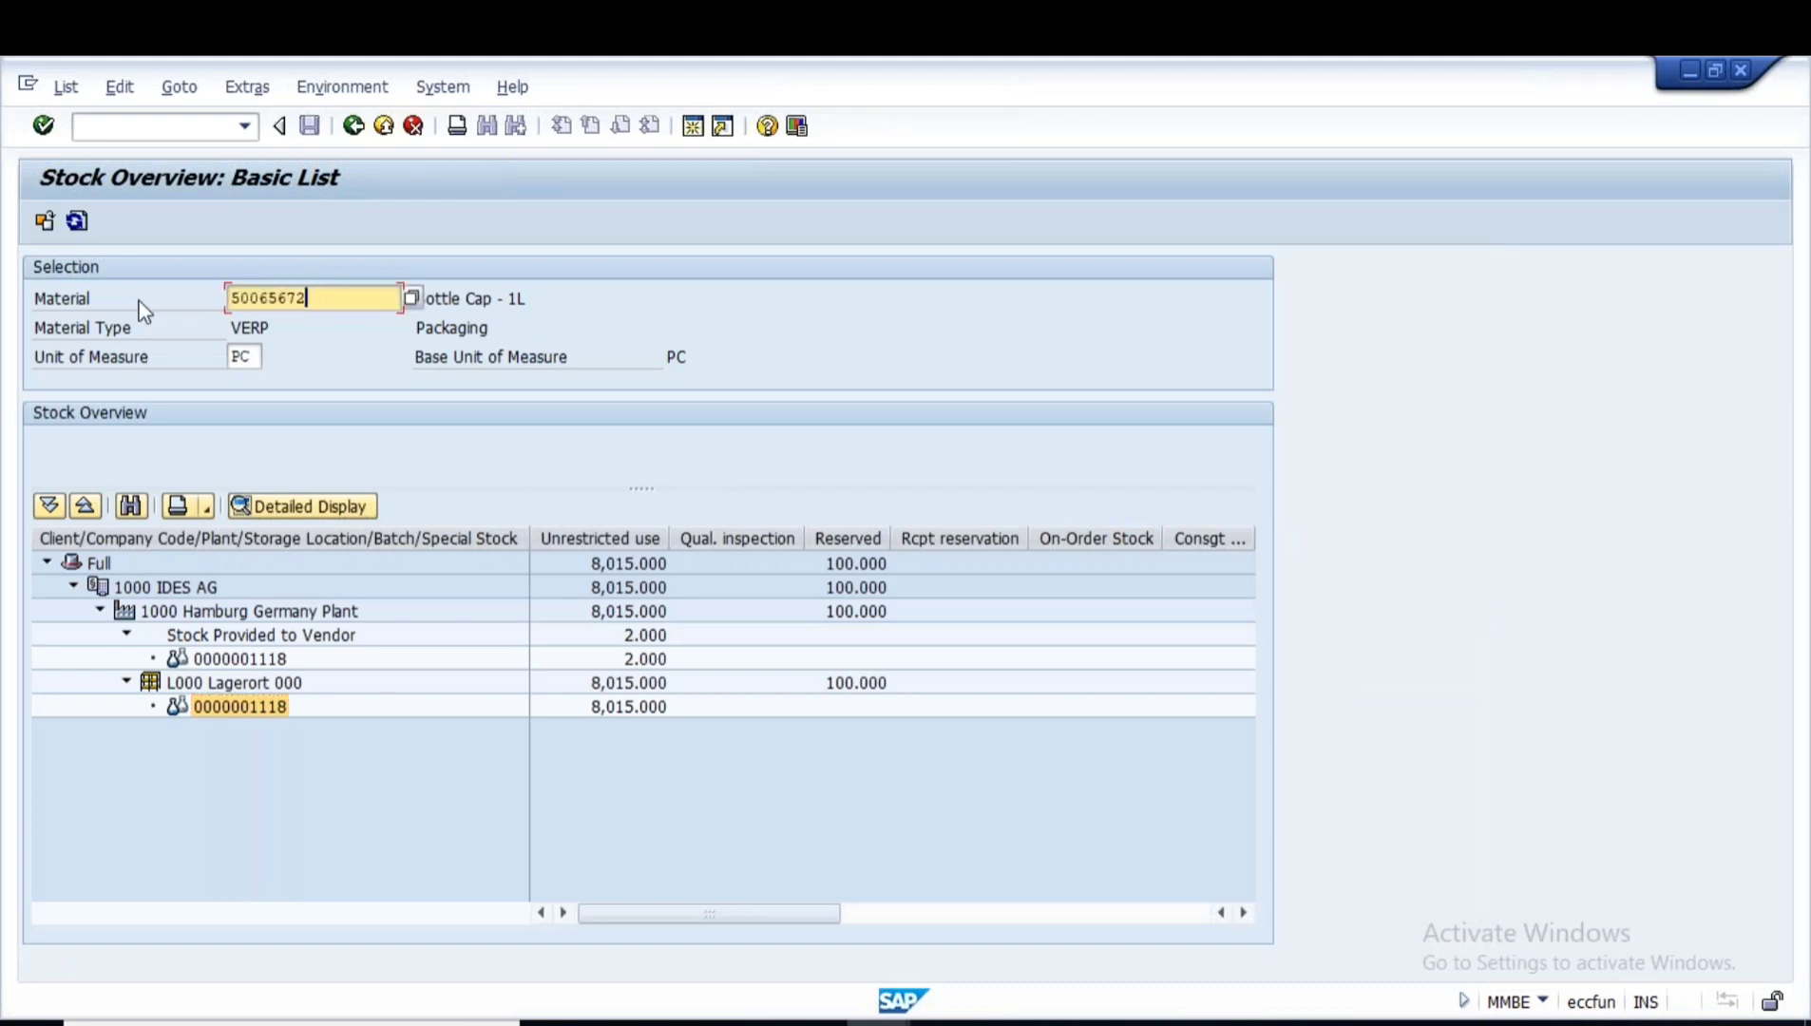
left_click(45, 221)
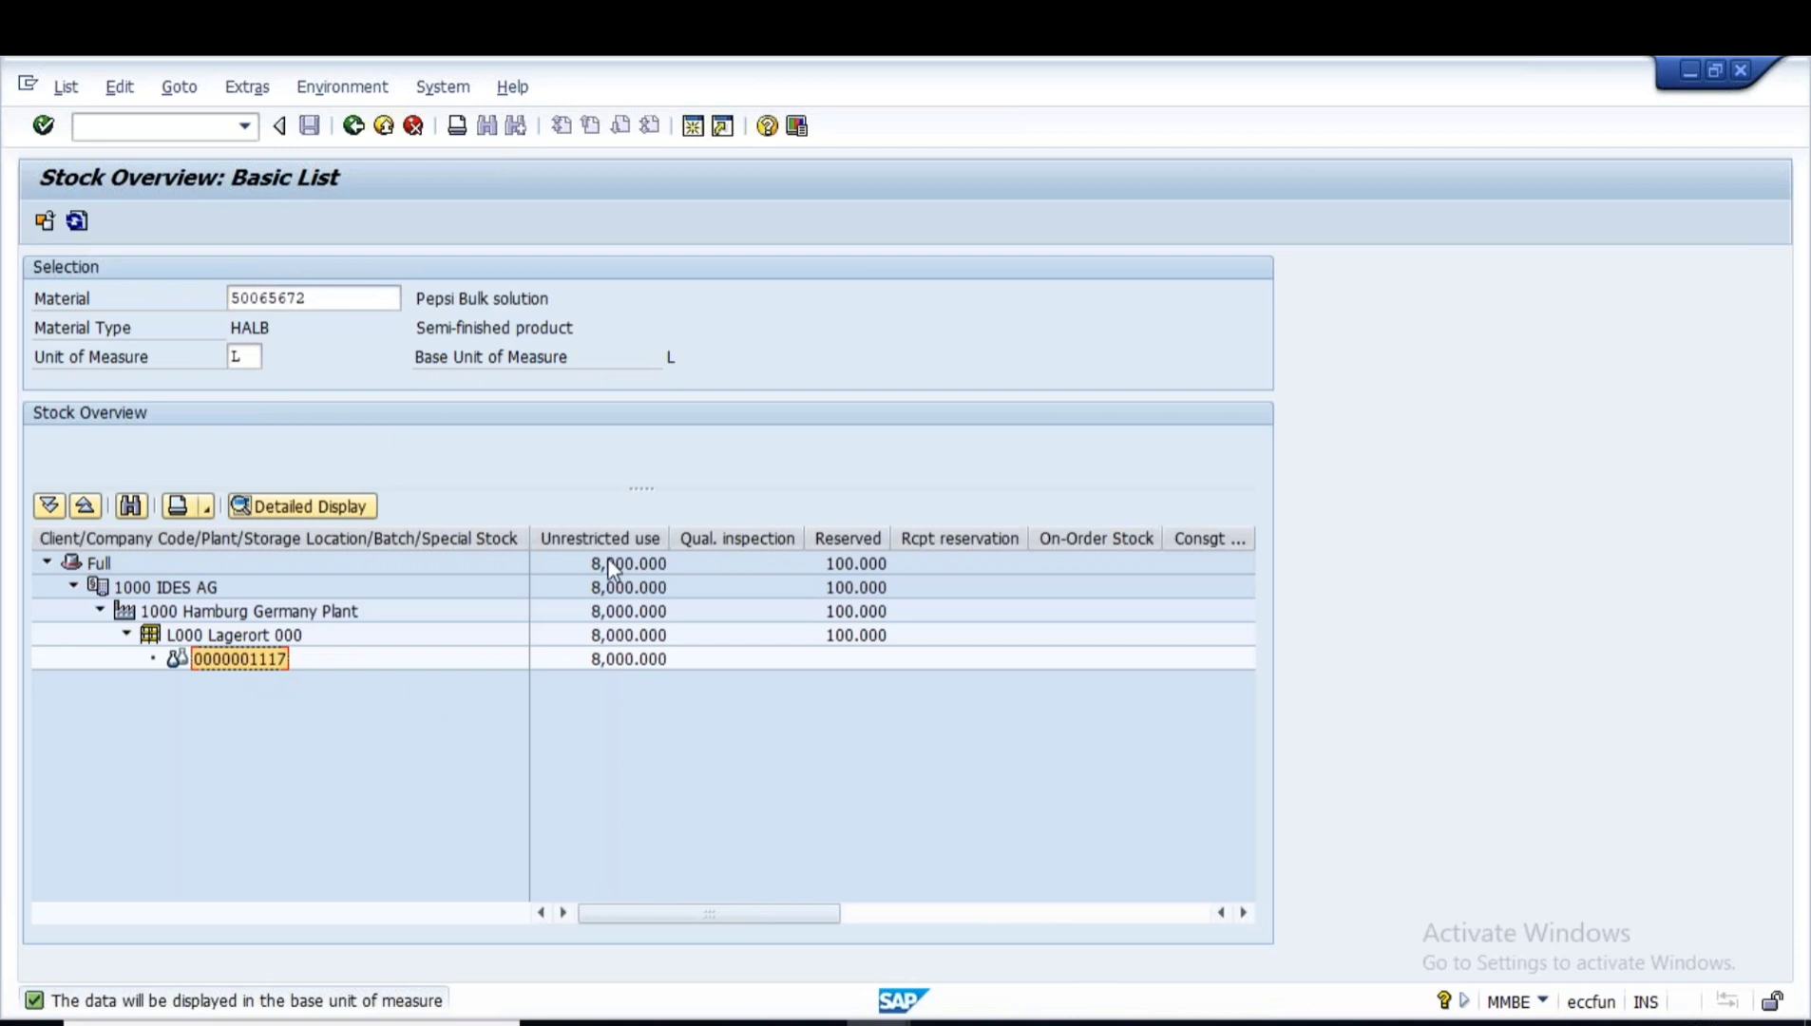
key("alt+Tab")
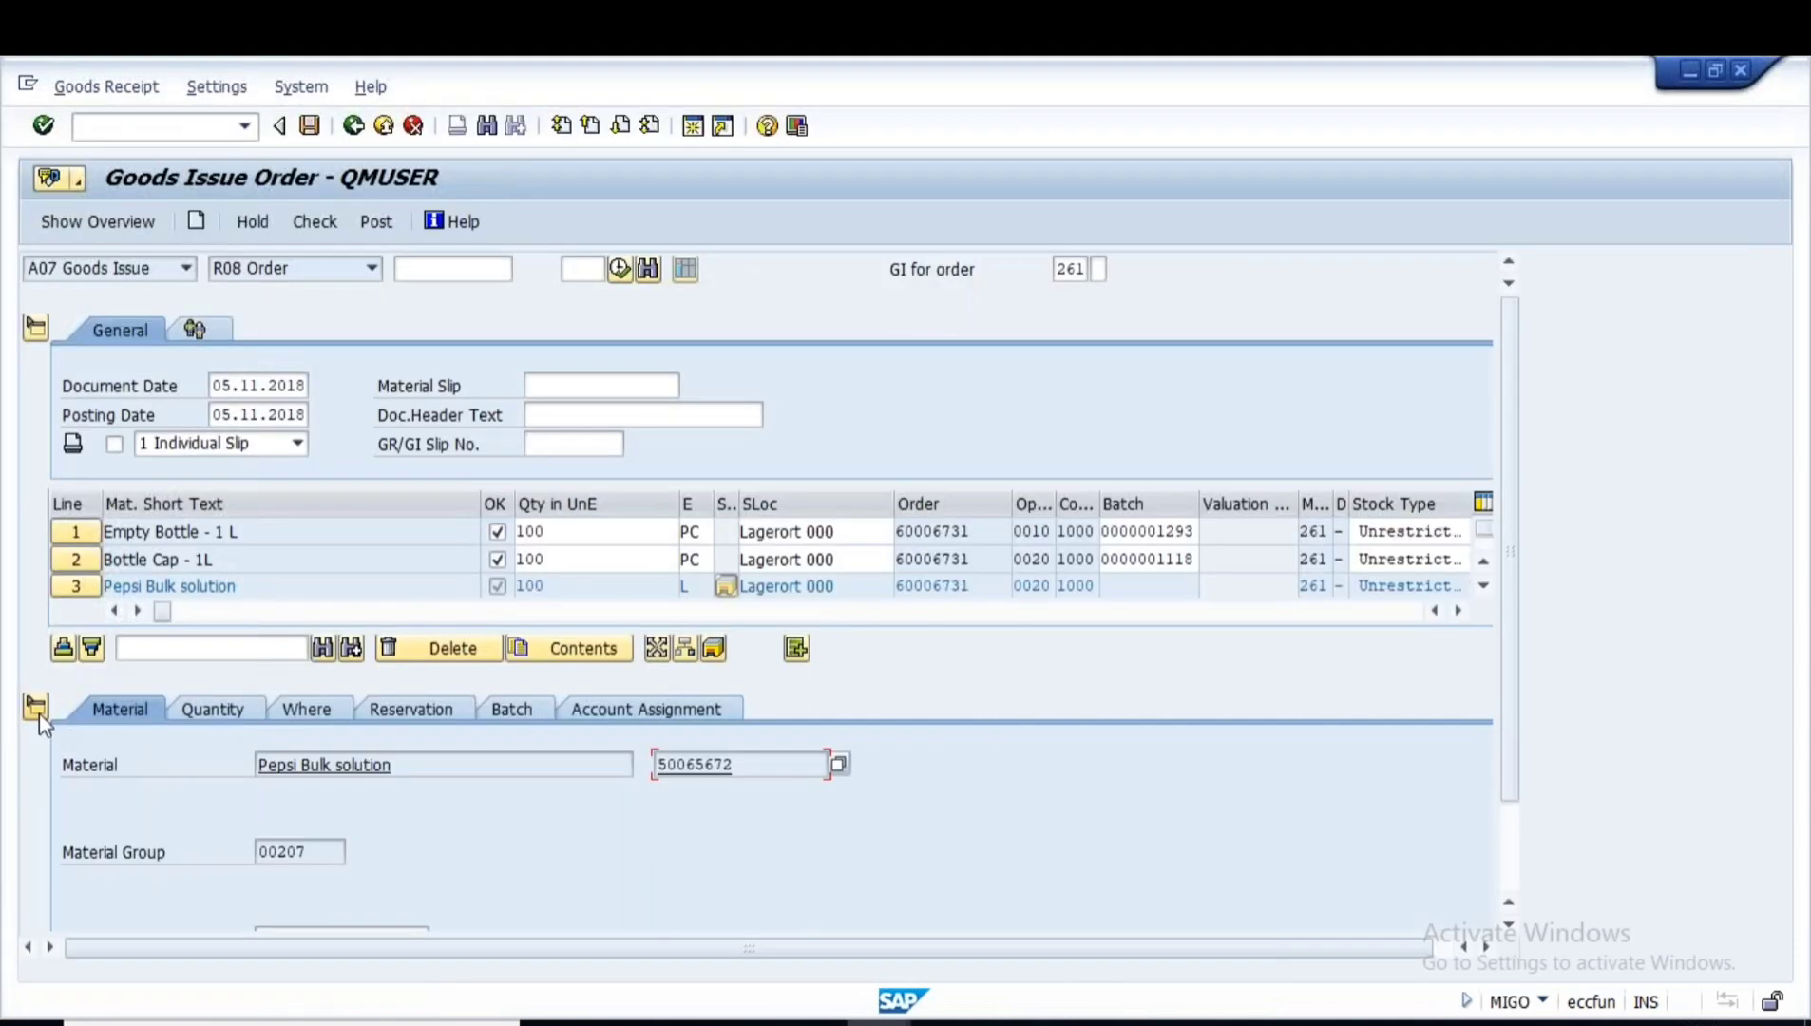
left_click(38, 708)
left_click(1154, 587)
key("ctrl+v")
key("Return")
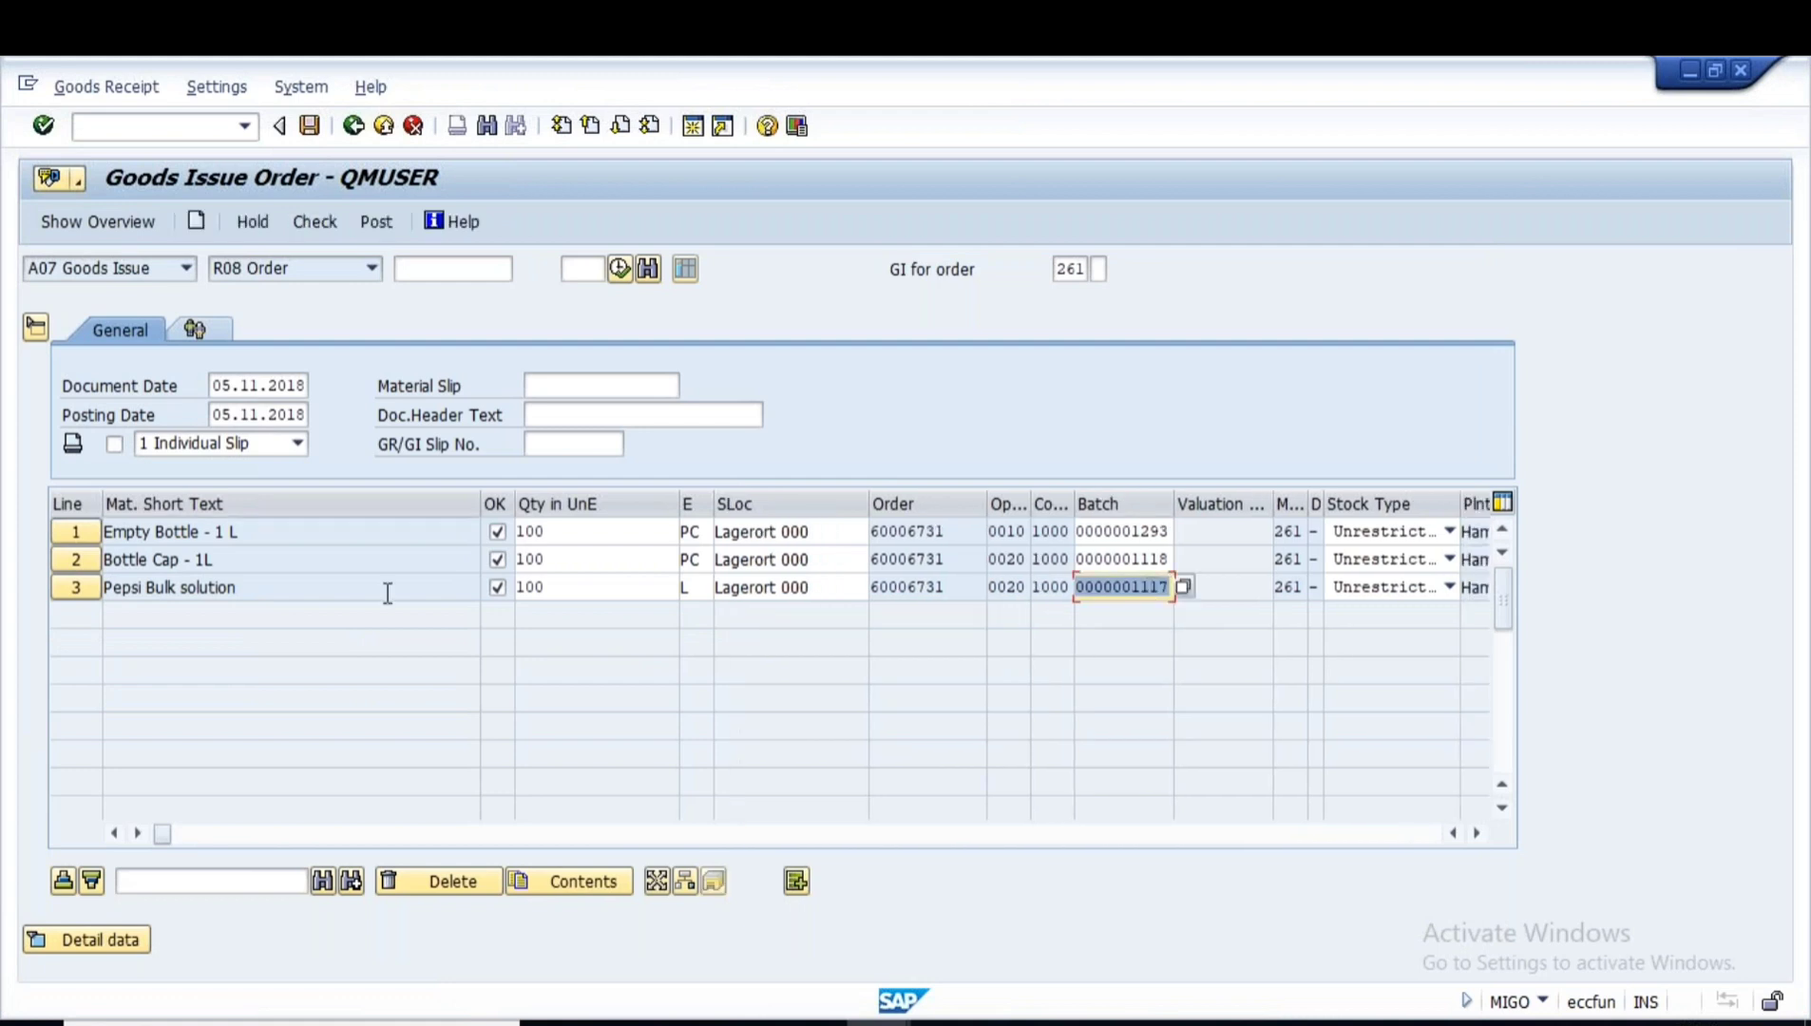
- Review the three component names and their 100 quantities, then check the document
left_click(262, 532)
left_click_drag(230, 558, 55, 558)
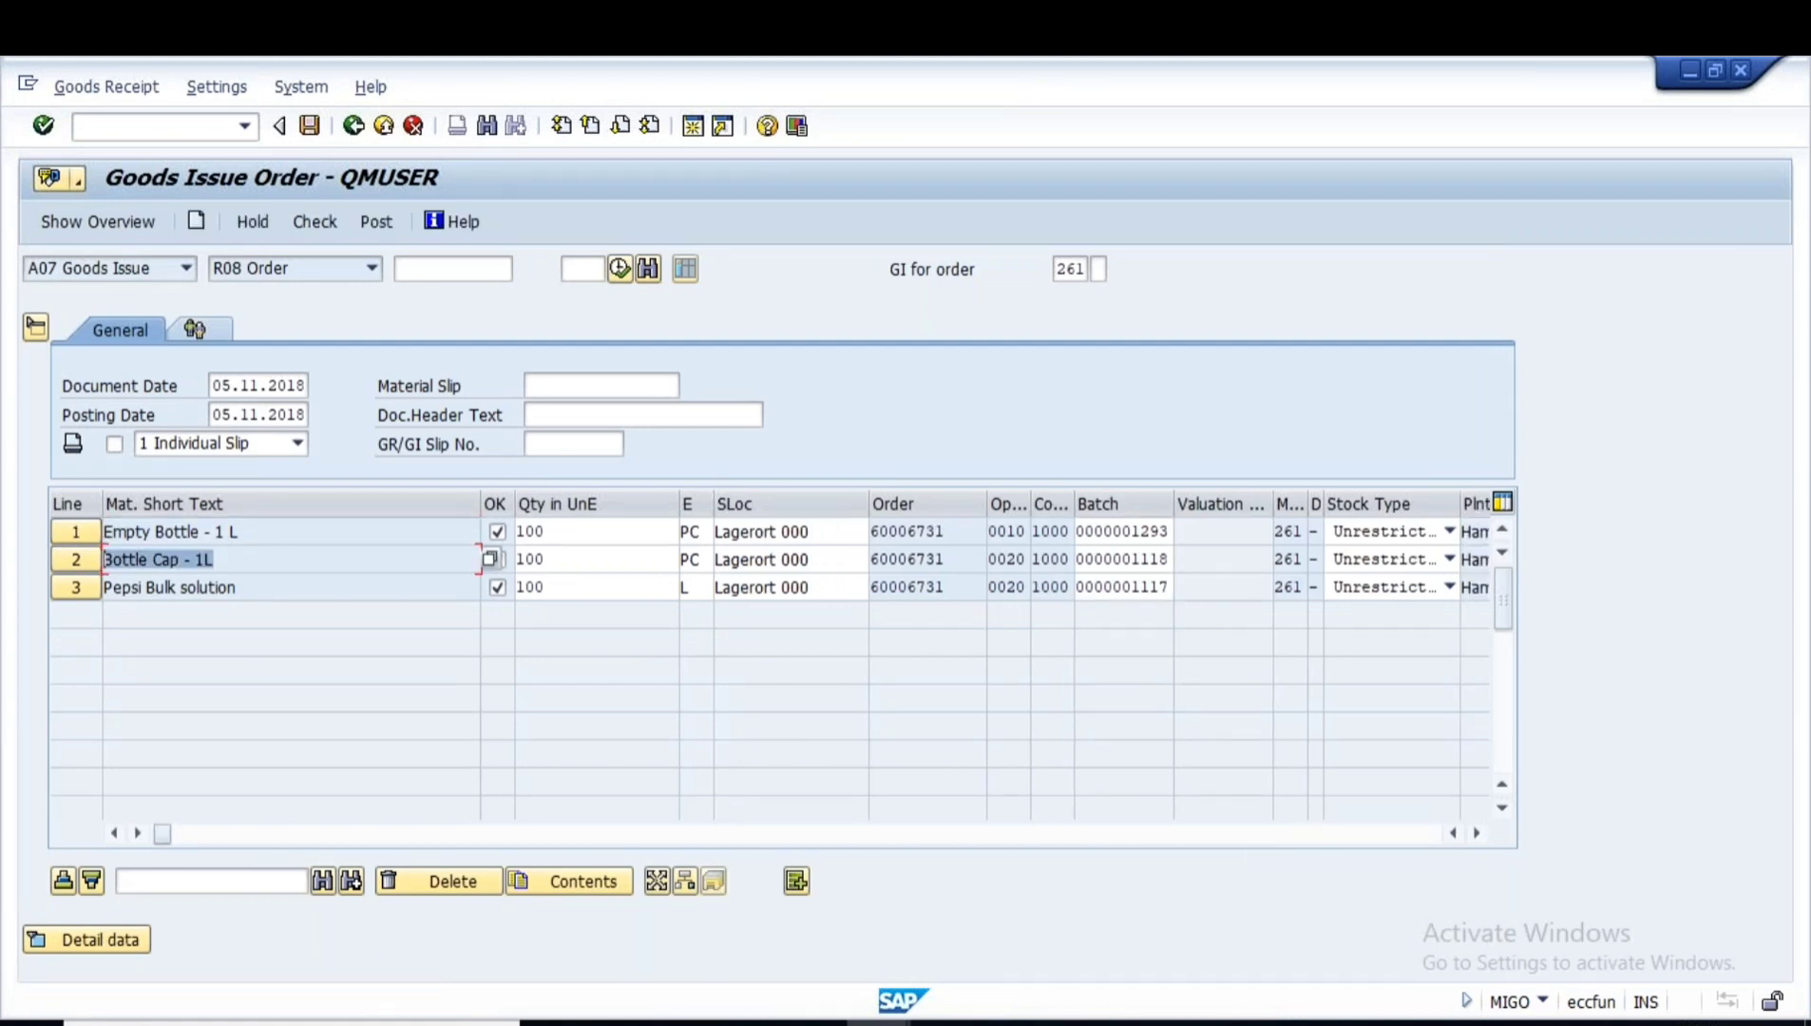
left_click_drag(261, 586, 84, 582)
left_click(588, 552)
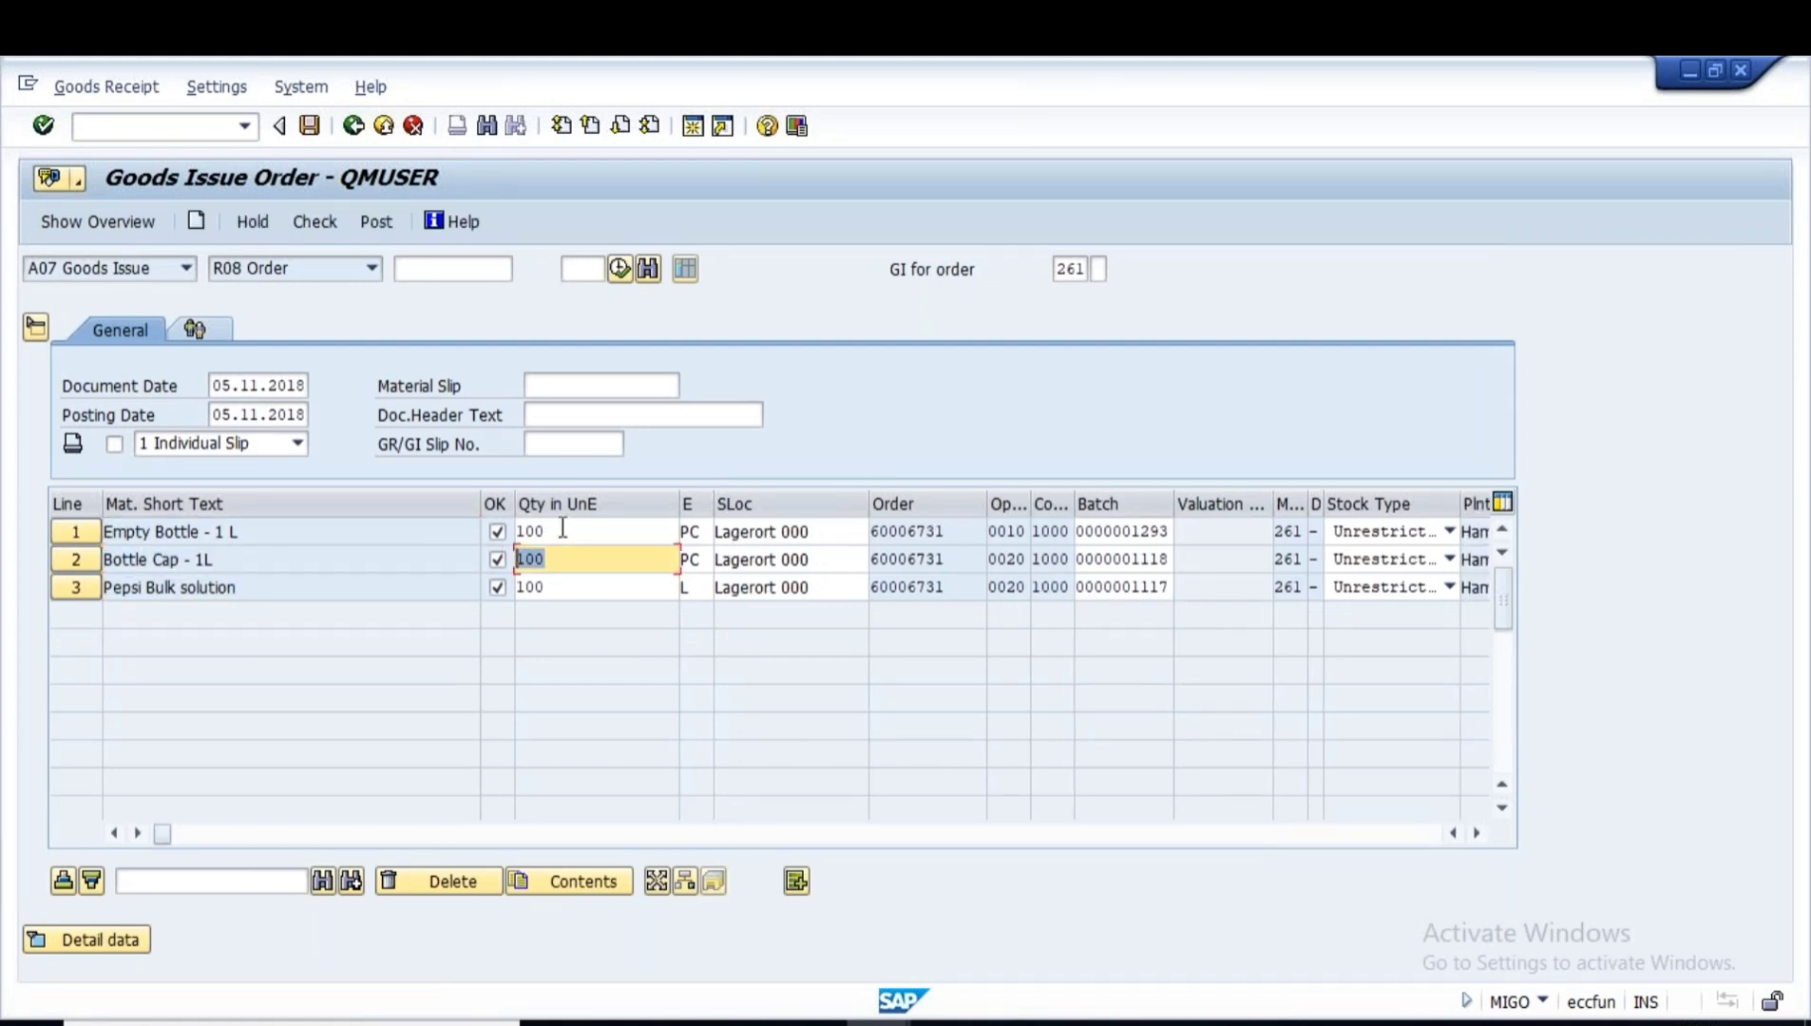
left_click(549, 581)
double_click(549, 582)
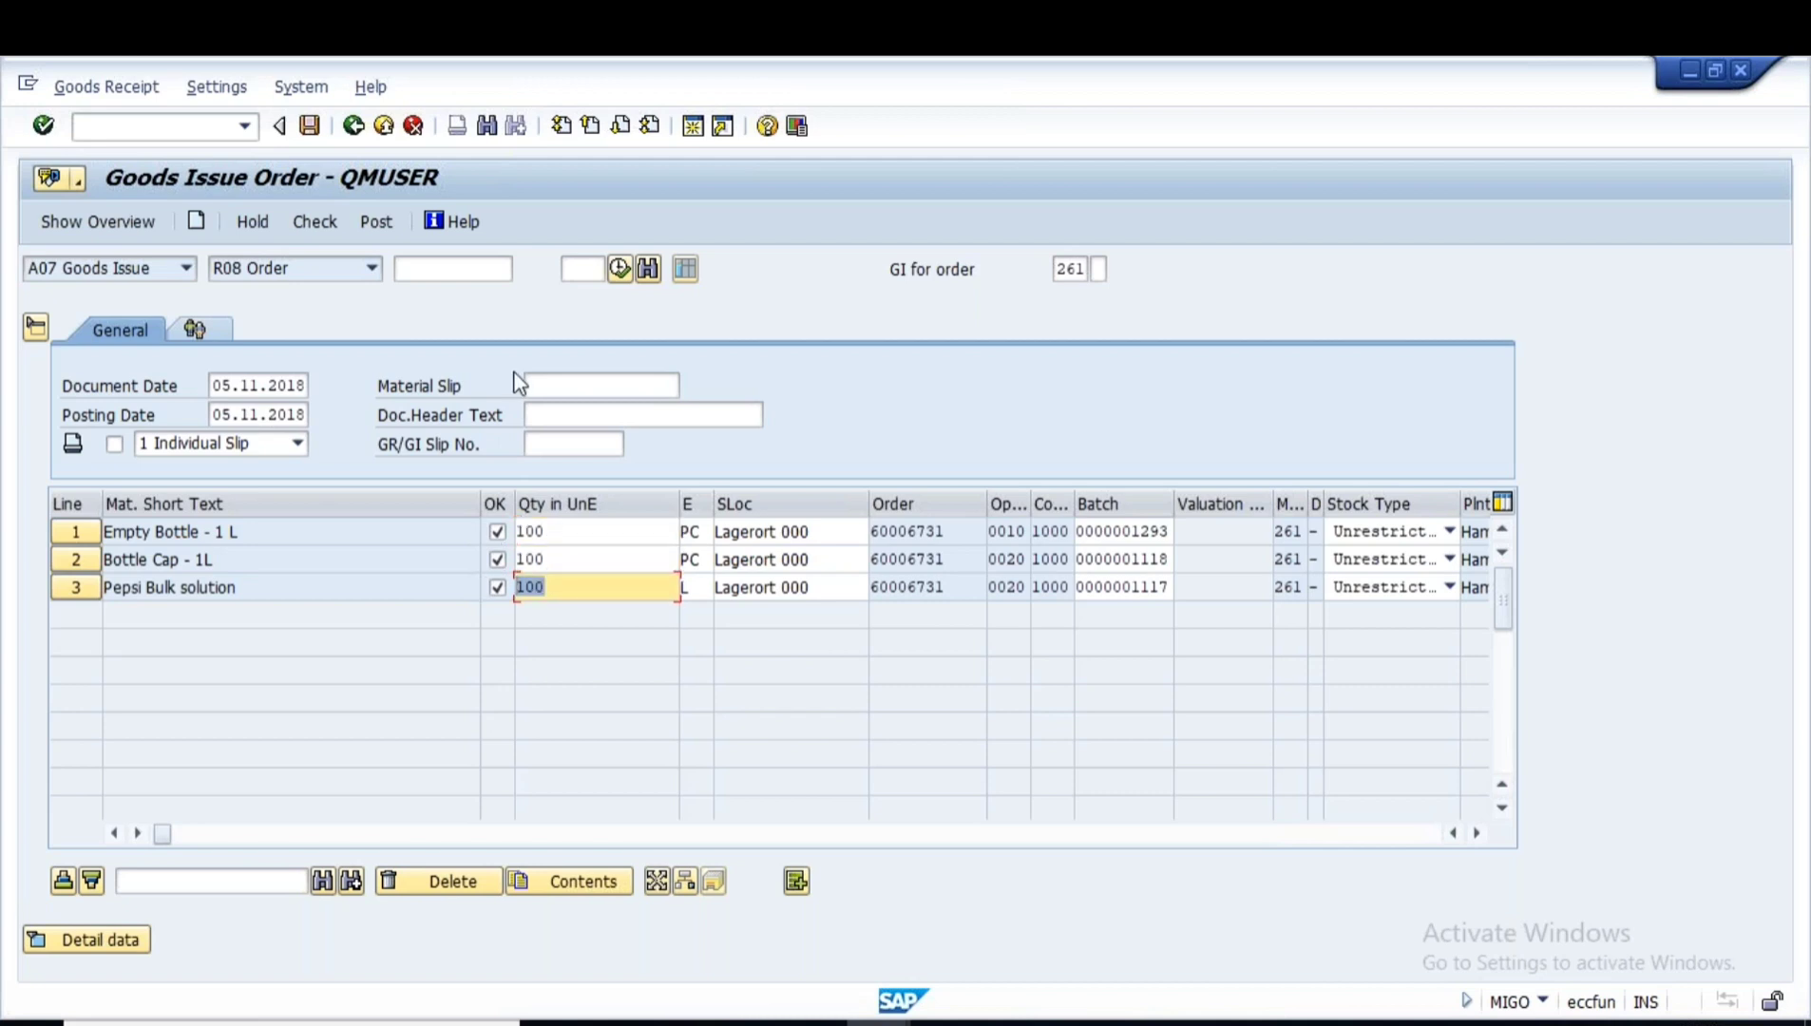
left_click(321, 215)
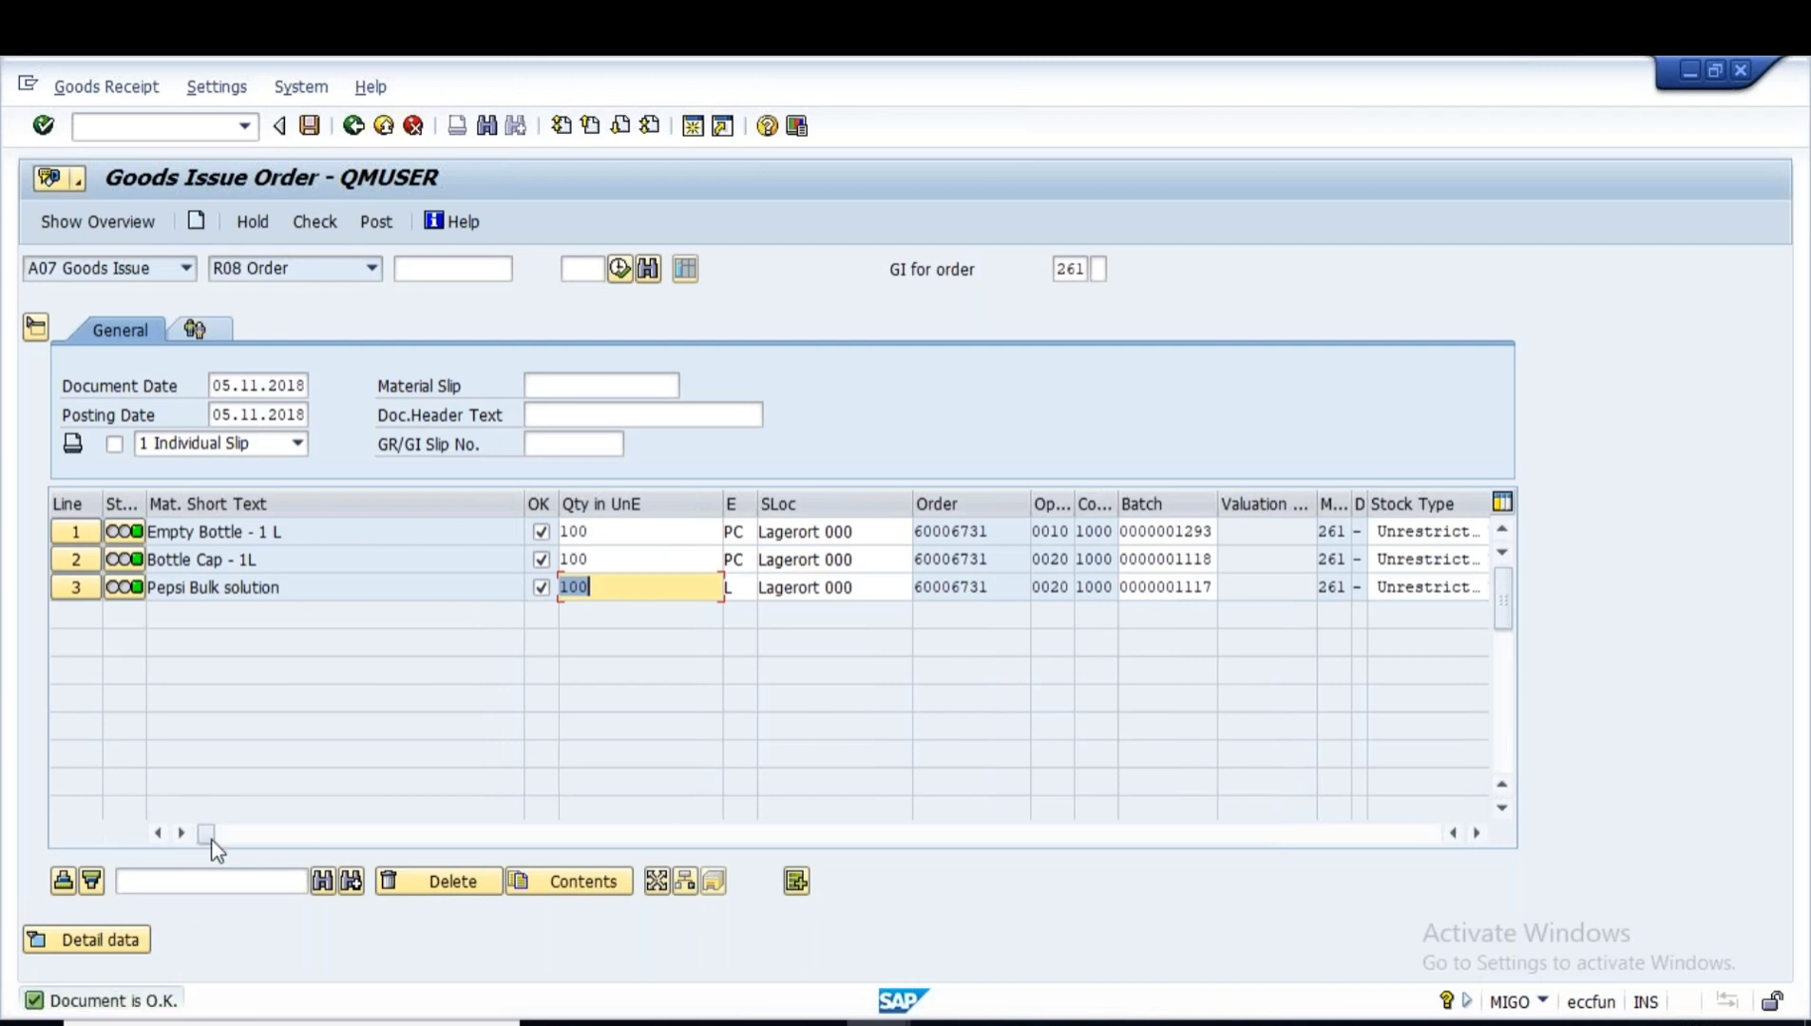
- Post goods issue document 1000273, glance at the PowerPoint slide, and exit to Easy Access
left_click(377, 223)
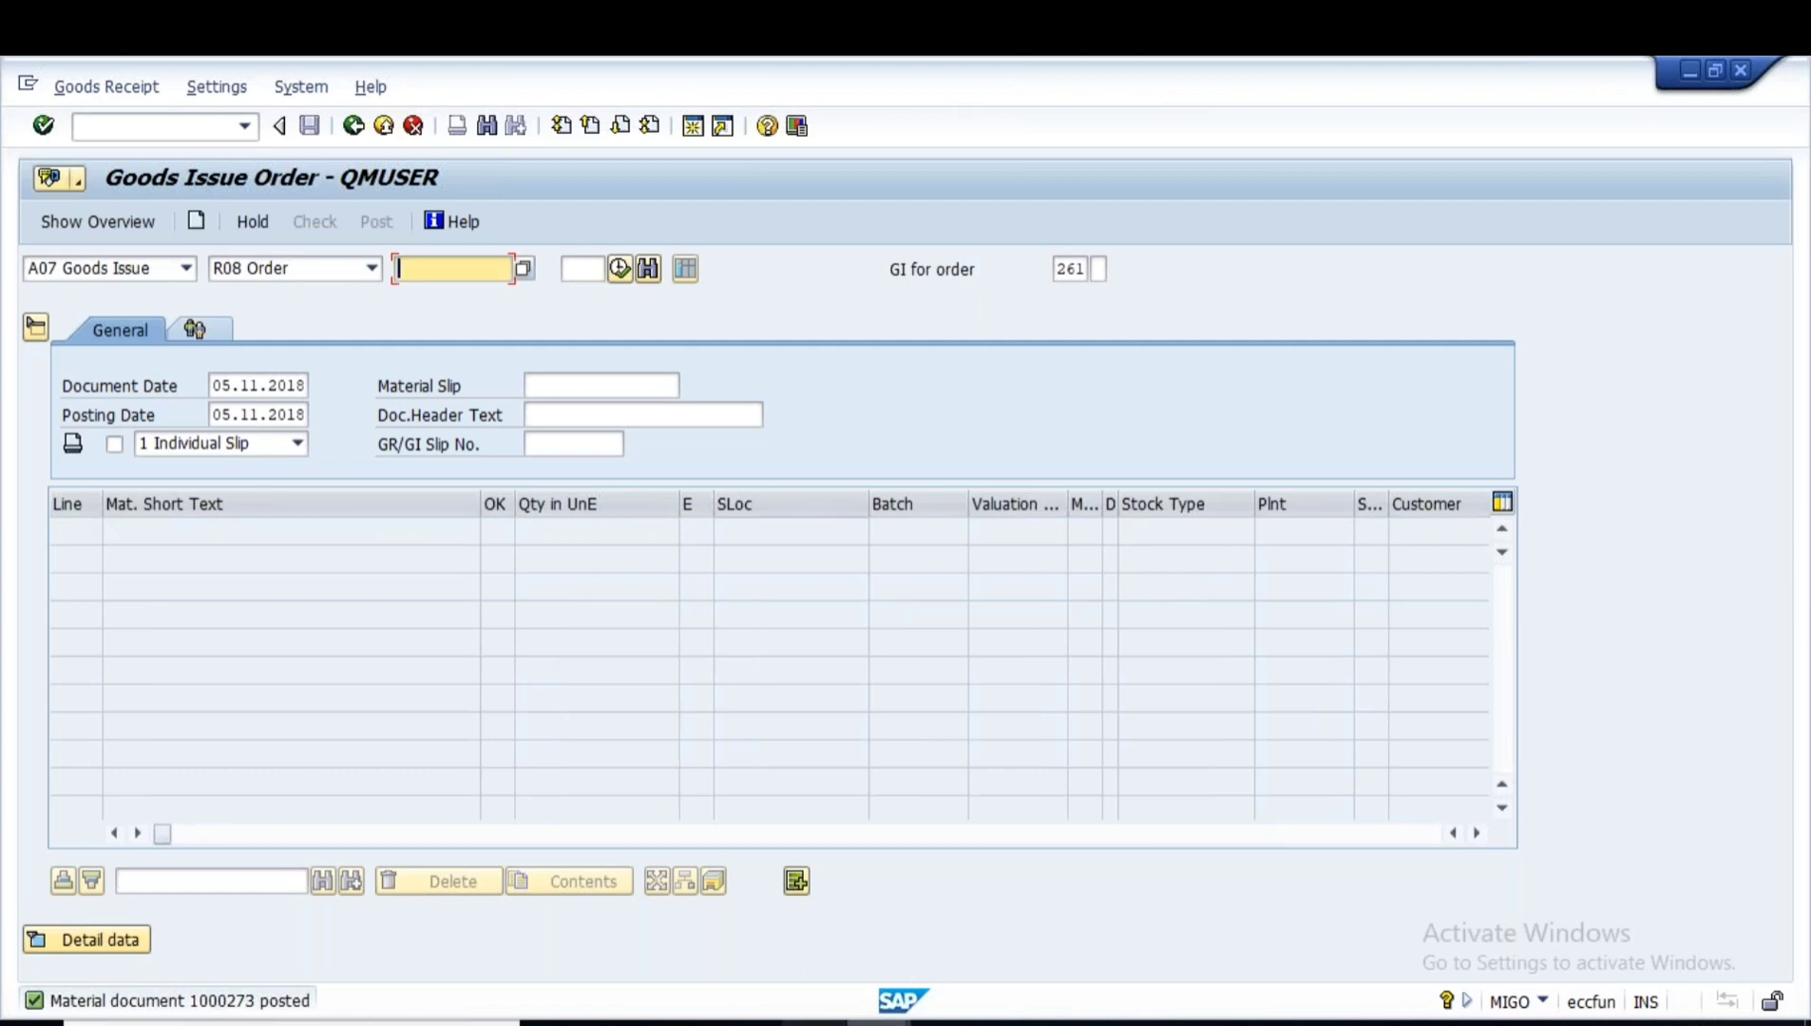
left_click(845, 1023)
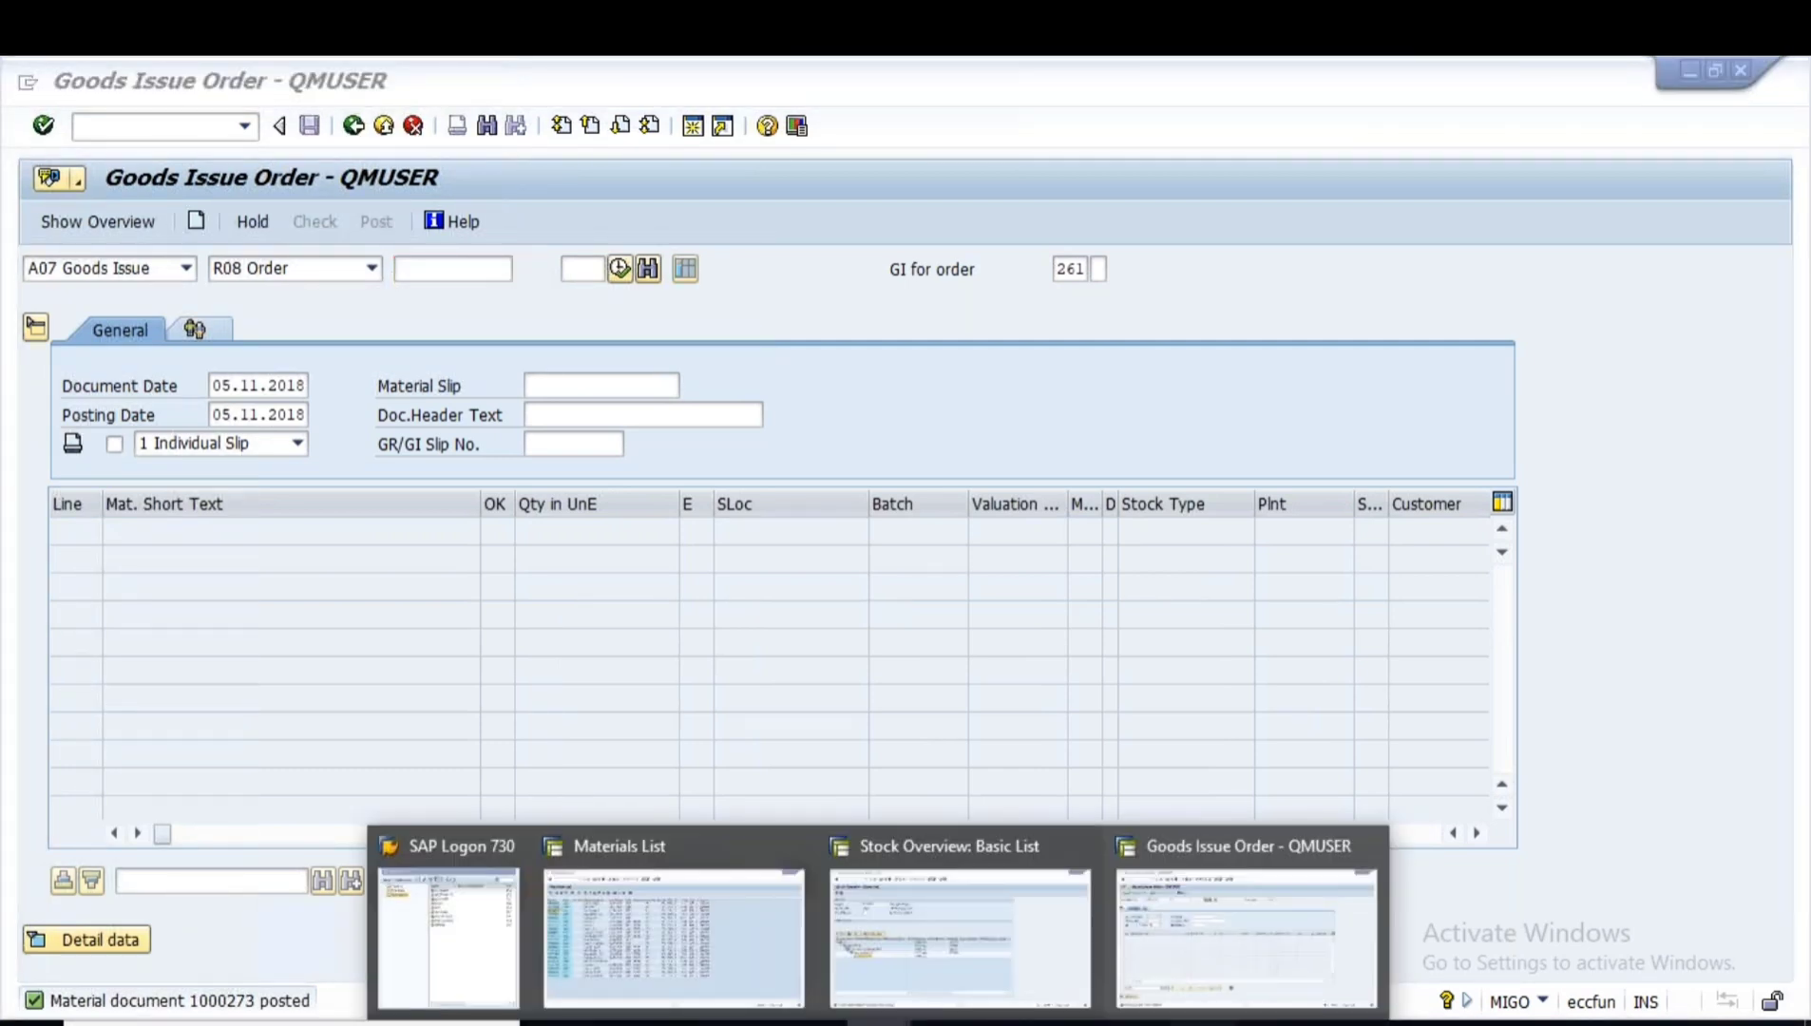
left_click(1200, 1023)
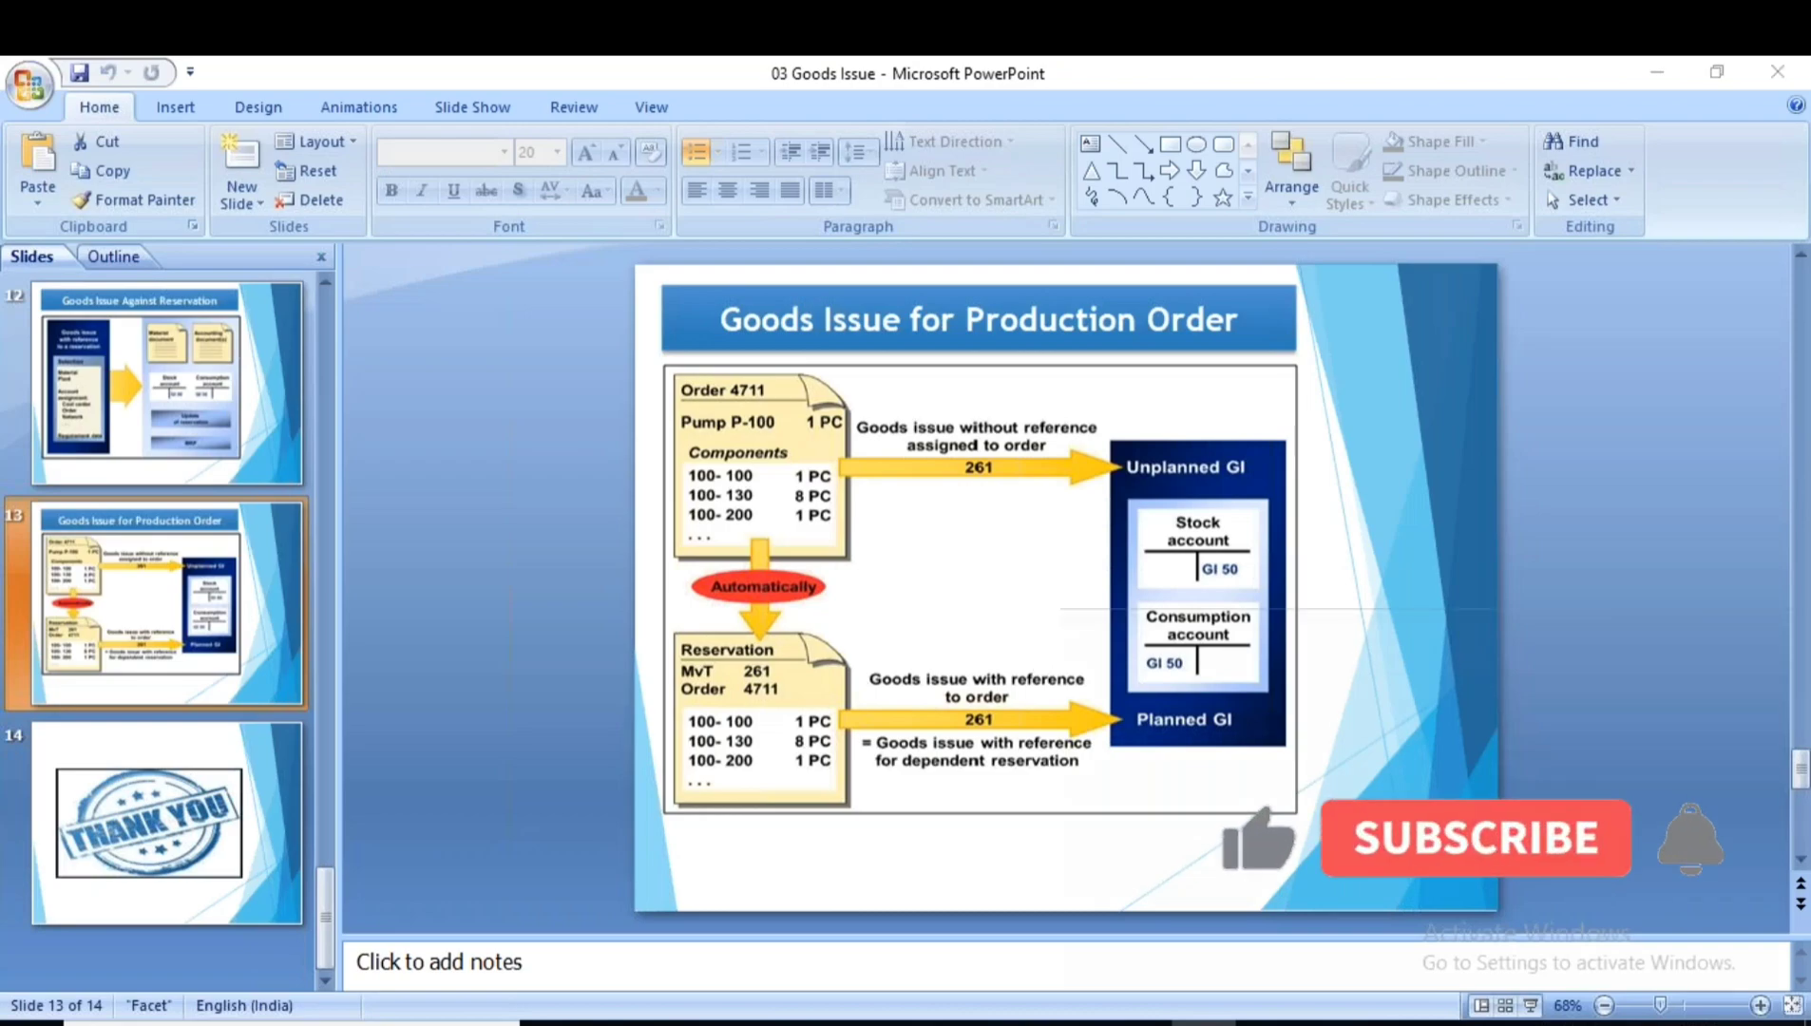
key("alt+Tab")
left_click(876, 1023)
left_click(1159, 894)
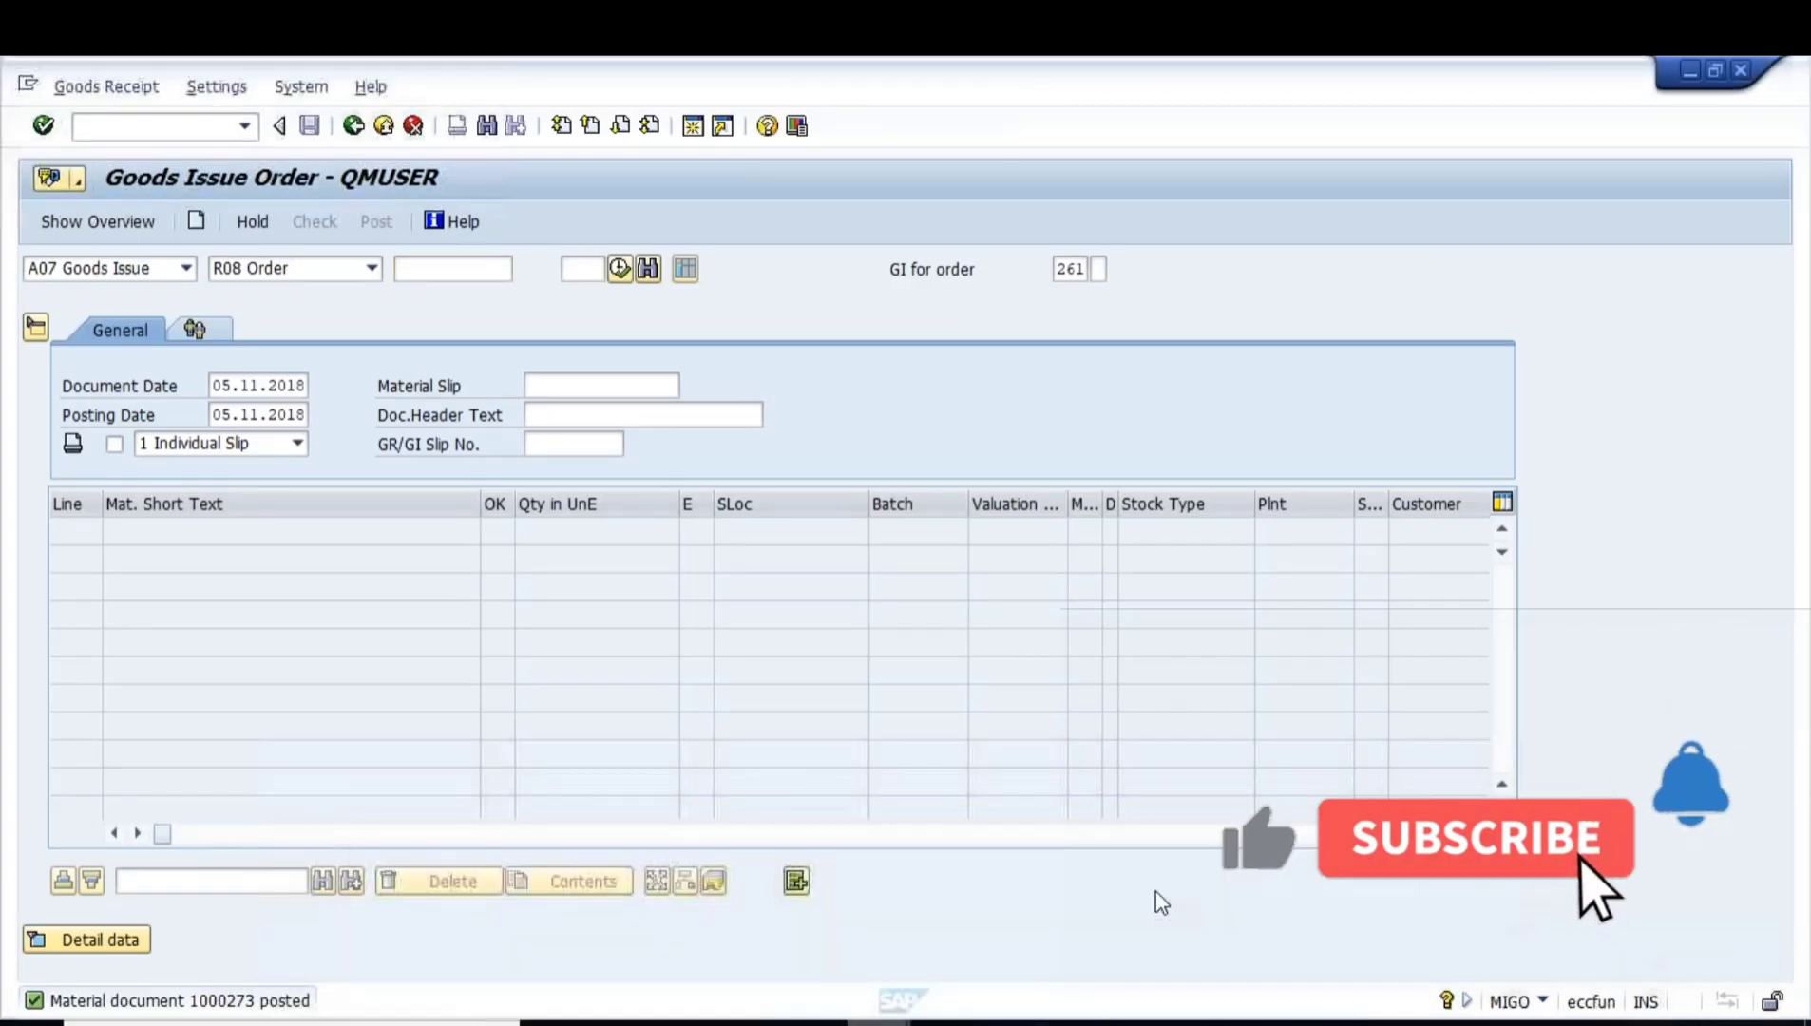
left_click(354, 127)
- In CO03, copy reservation number 92221 from order 60006731's Assignment data
type("co")
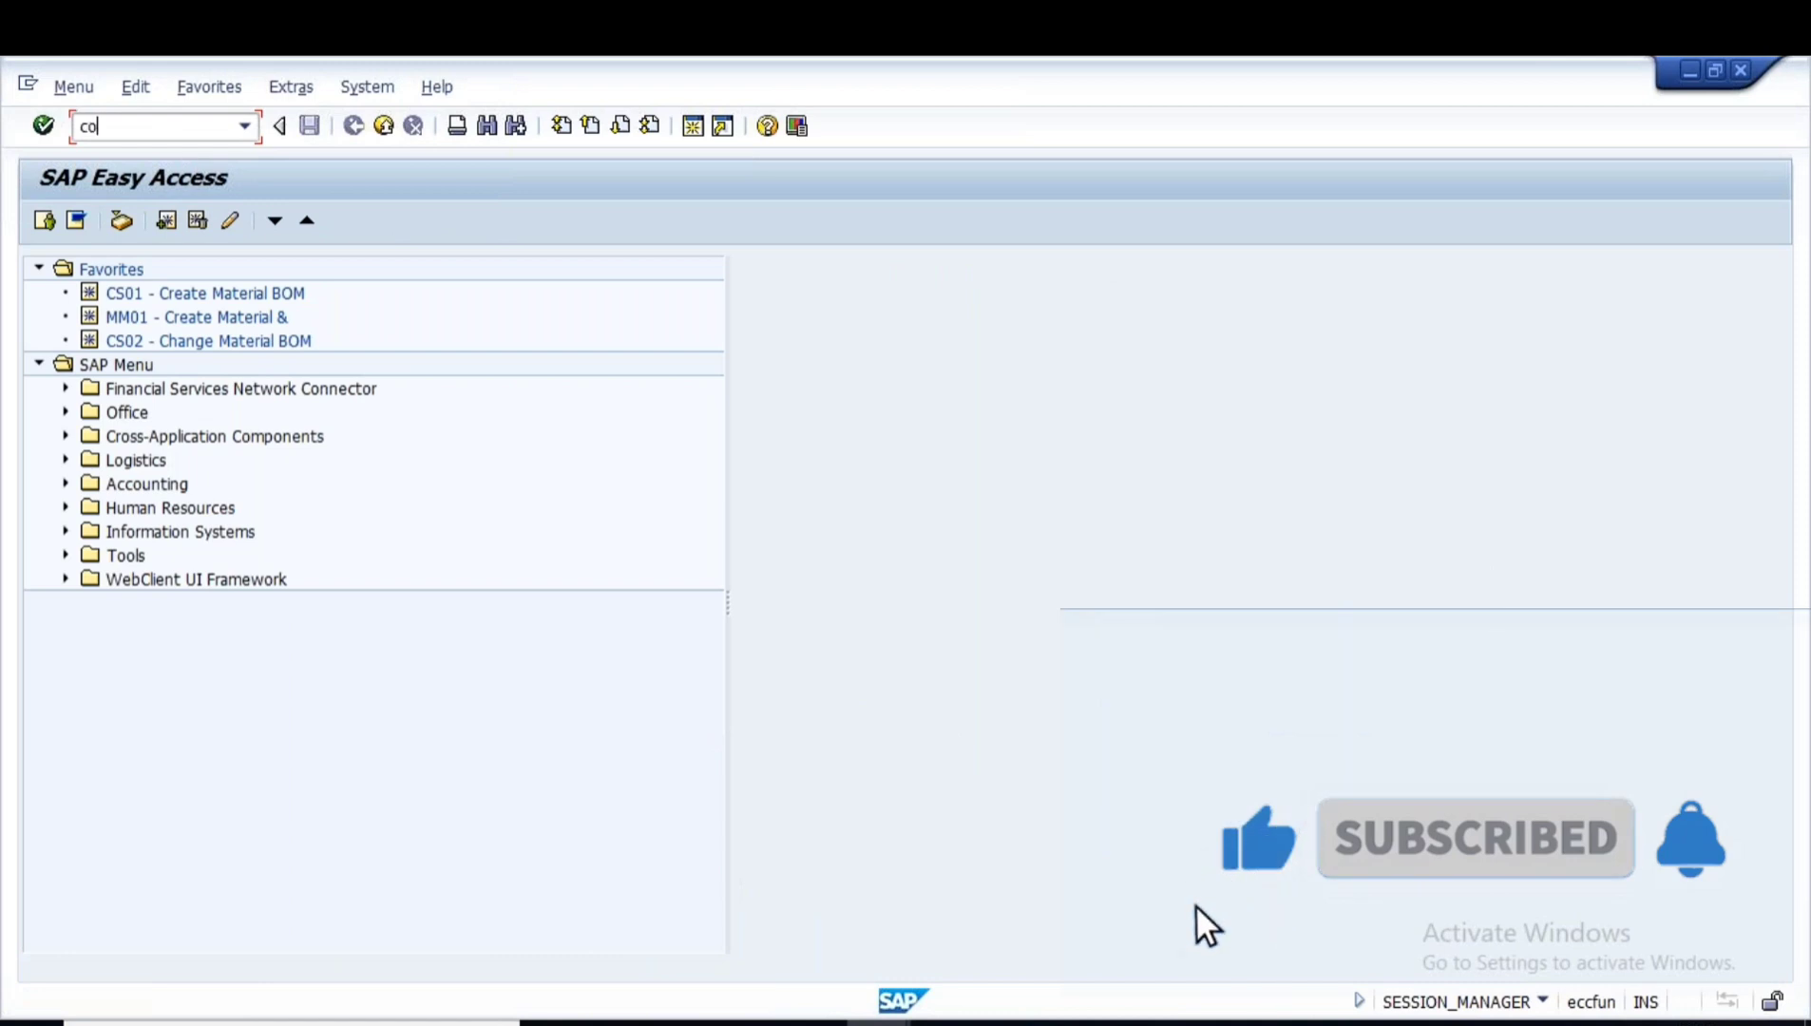
type("03")
key("Return")
key("Return")
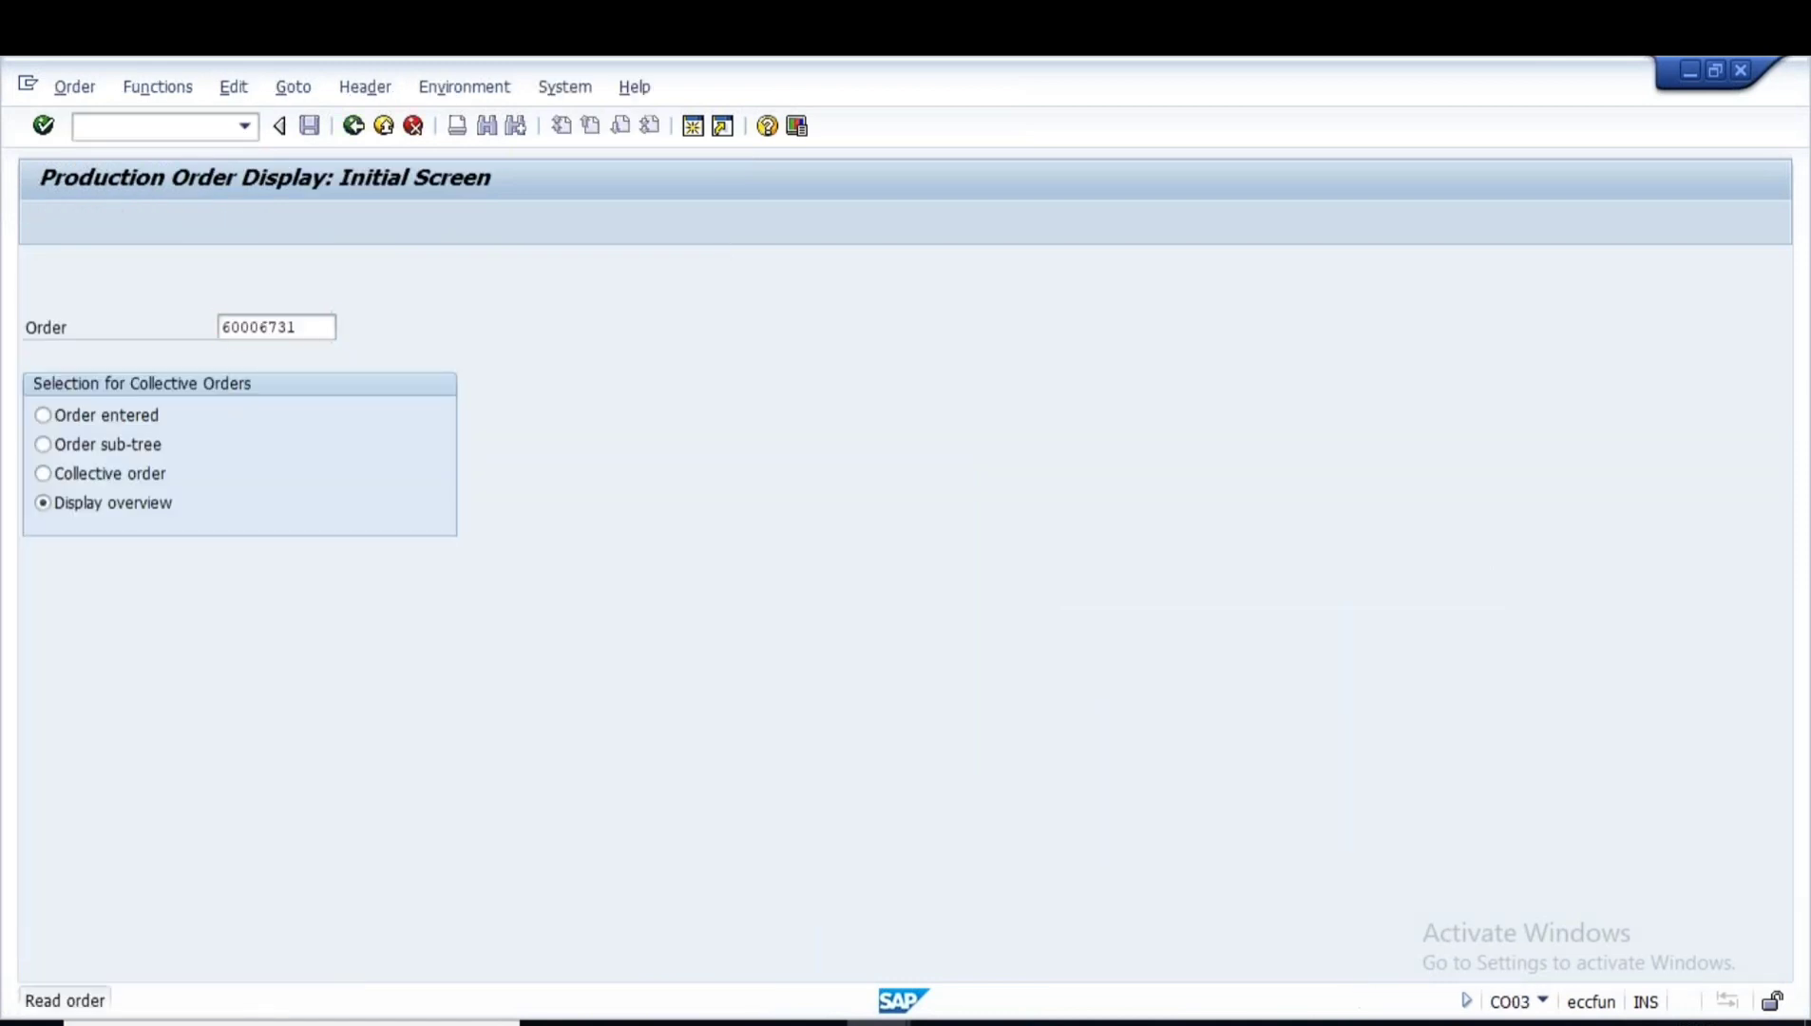
left_click(214, 425)
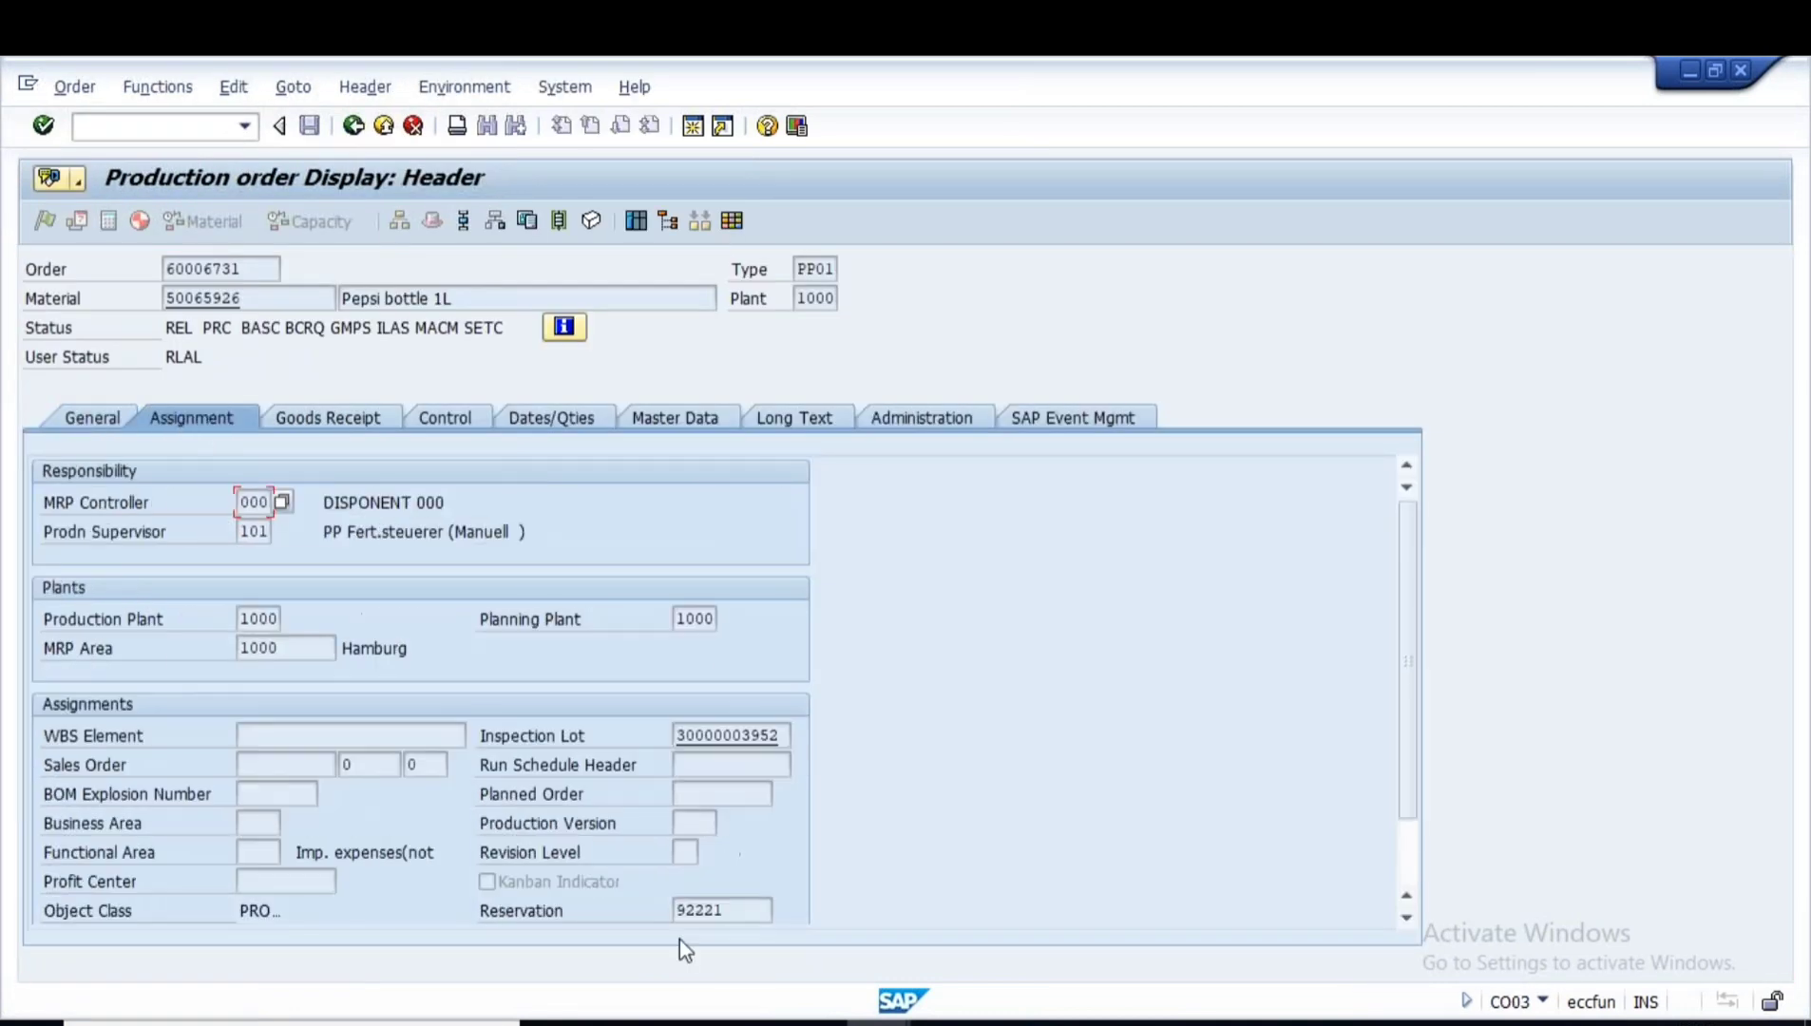
double_click(732, 910)
key("ctrl+c")
- In a new session, display reservation 92221 in MB23 and inspect the Empty Bottle item's withdrawn quantity
left_click(692, 127)
type("mb23")
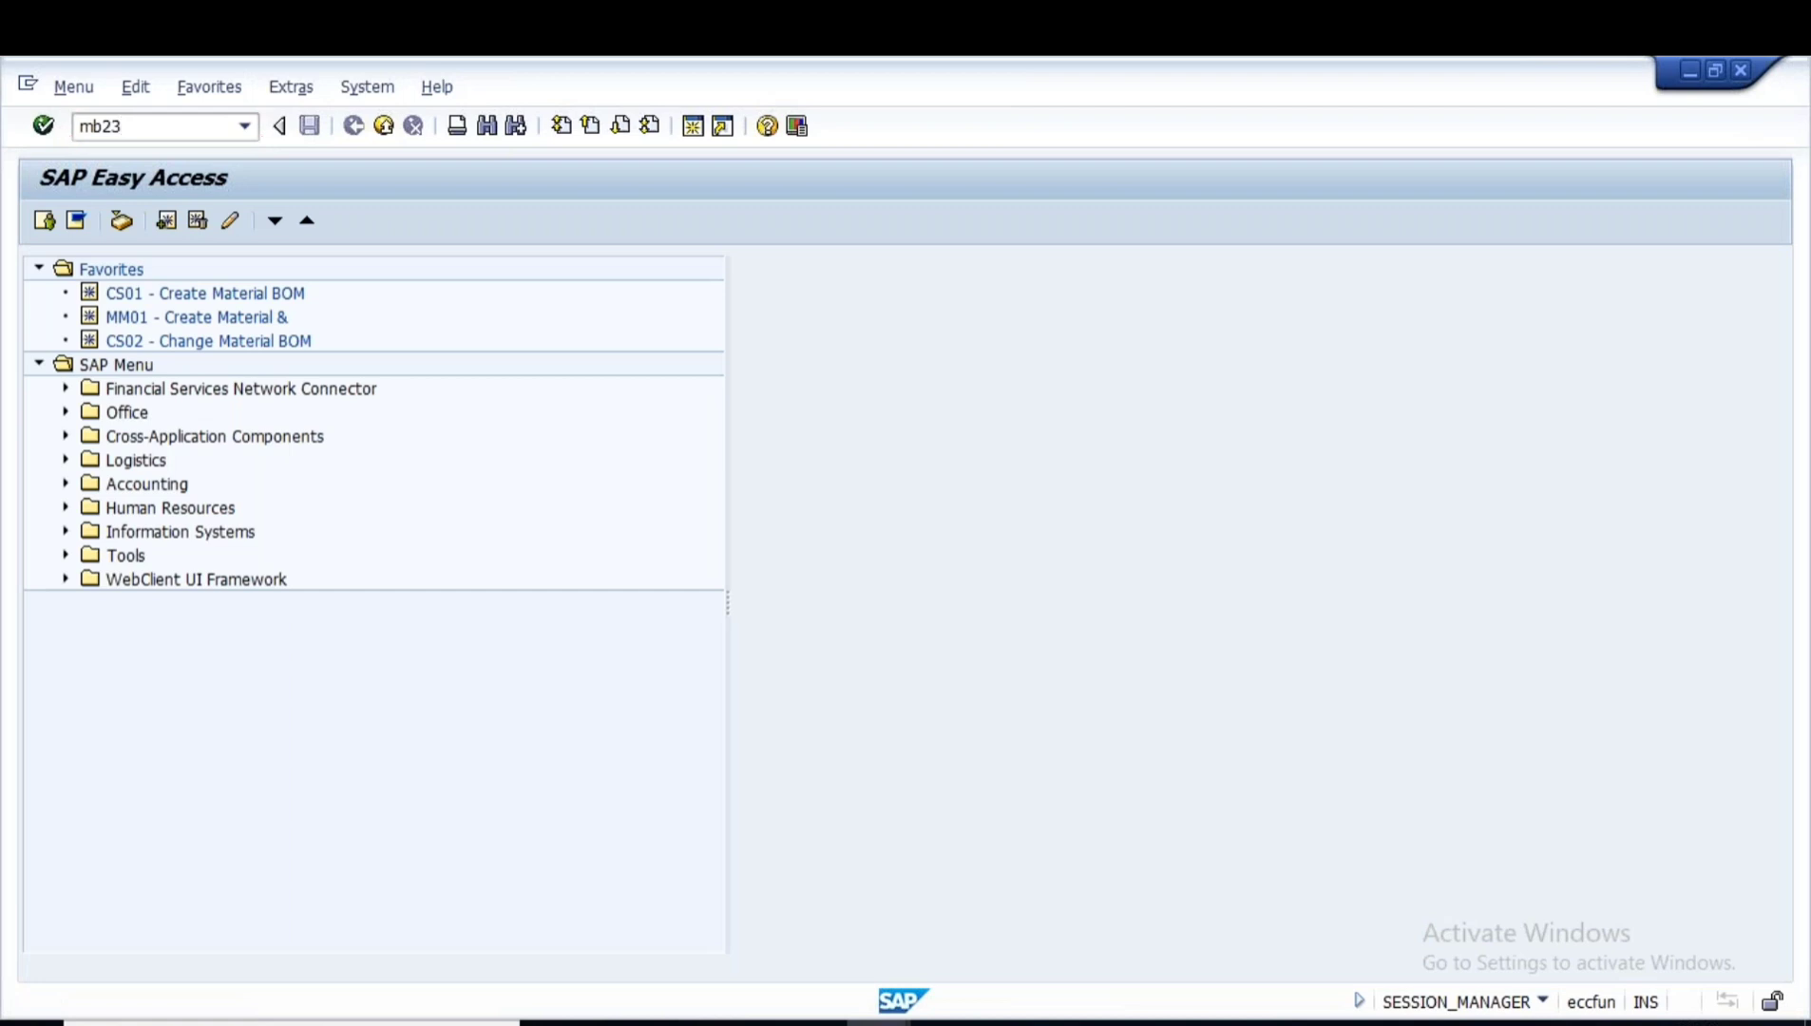
key("Return")
key("ctrl+v")
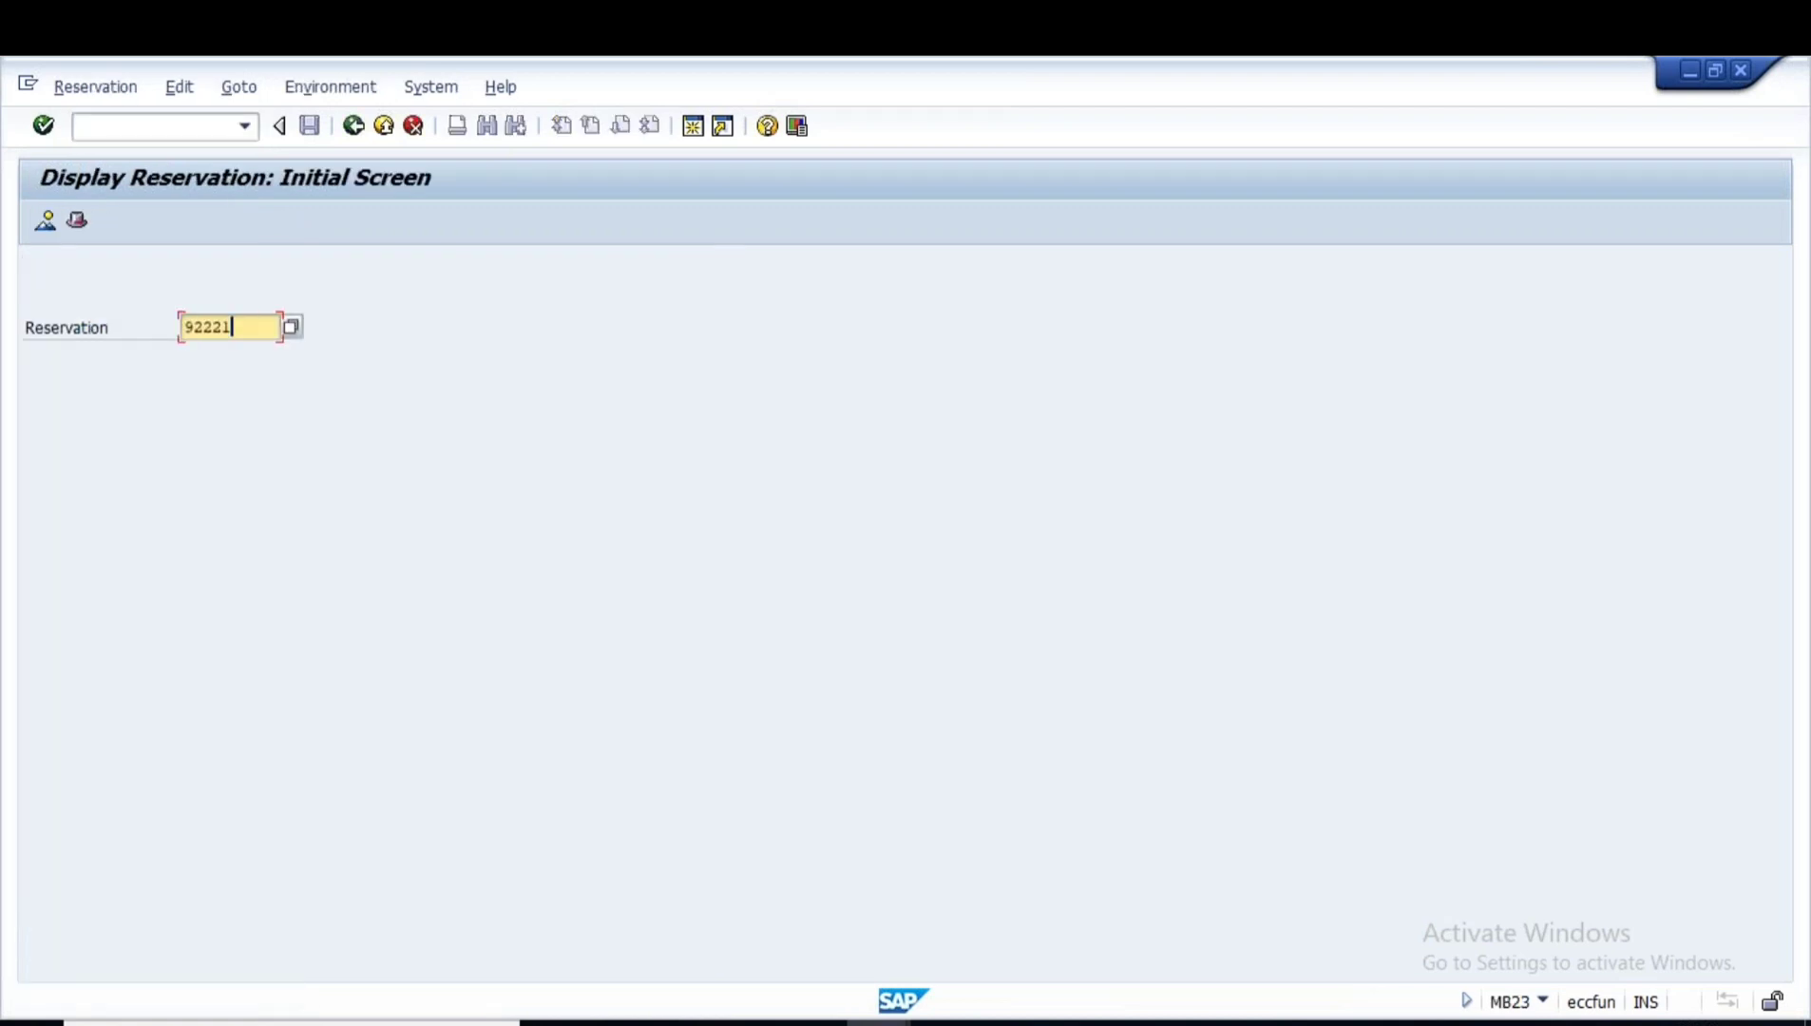
key("Return")
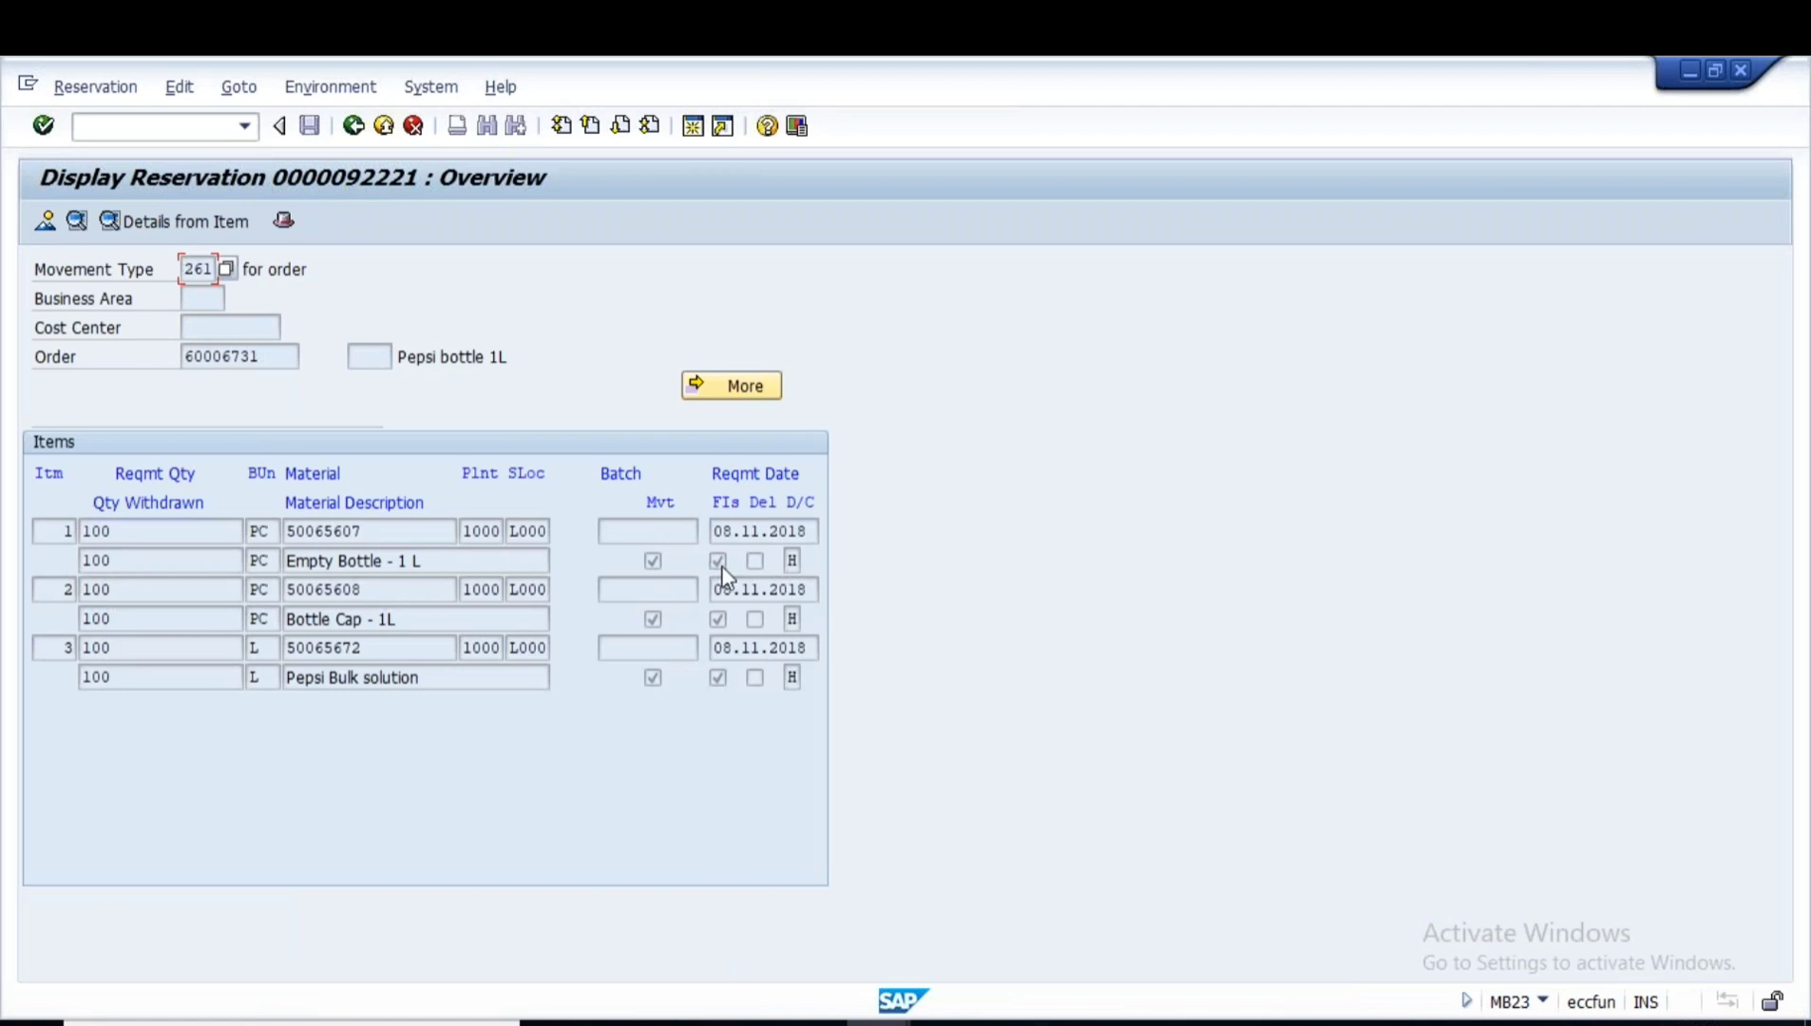
left_click(651, 561)
double_click(653, 562)
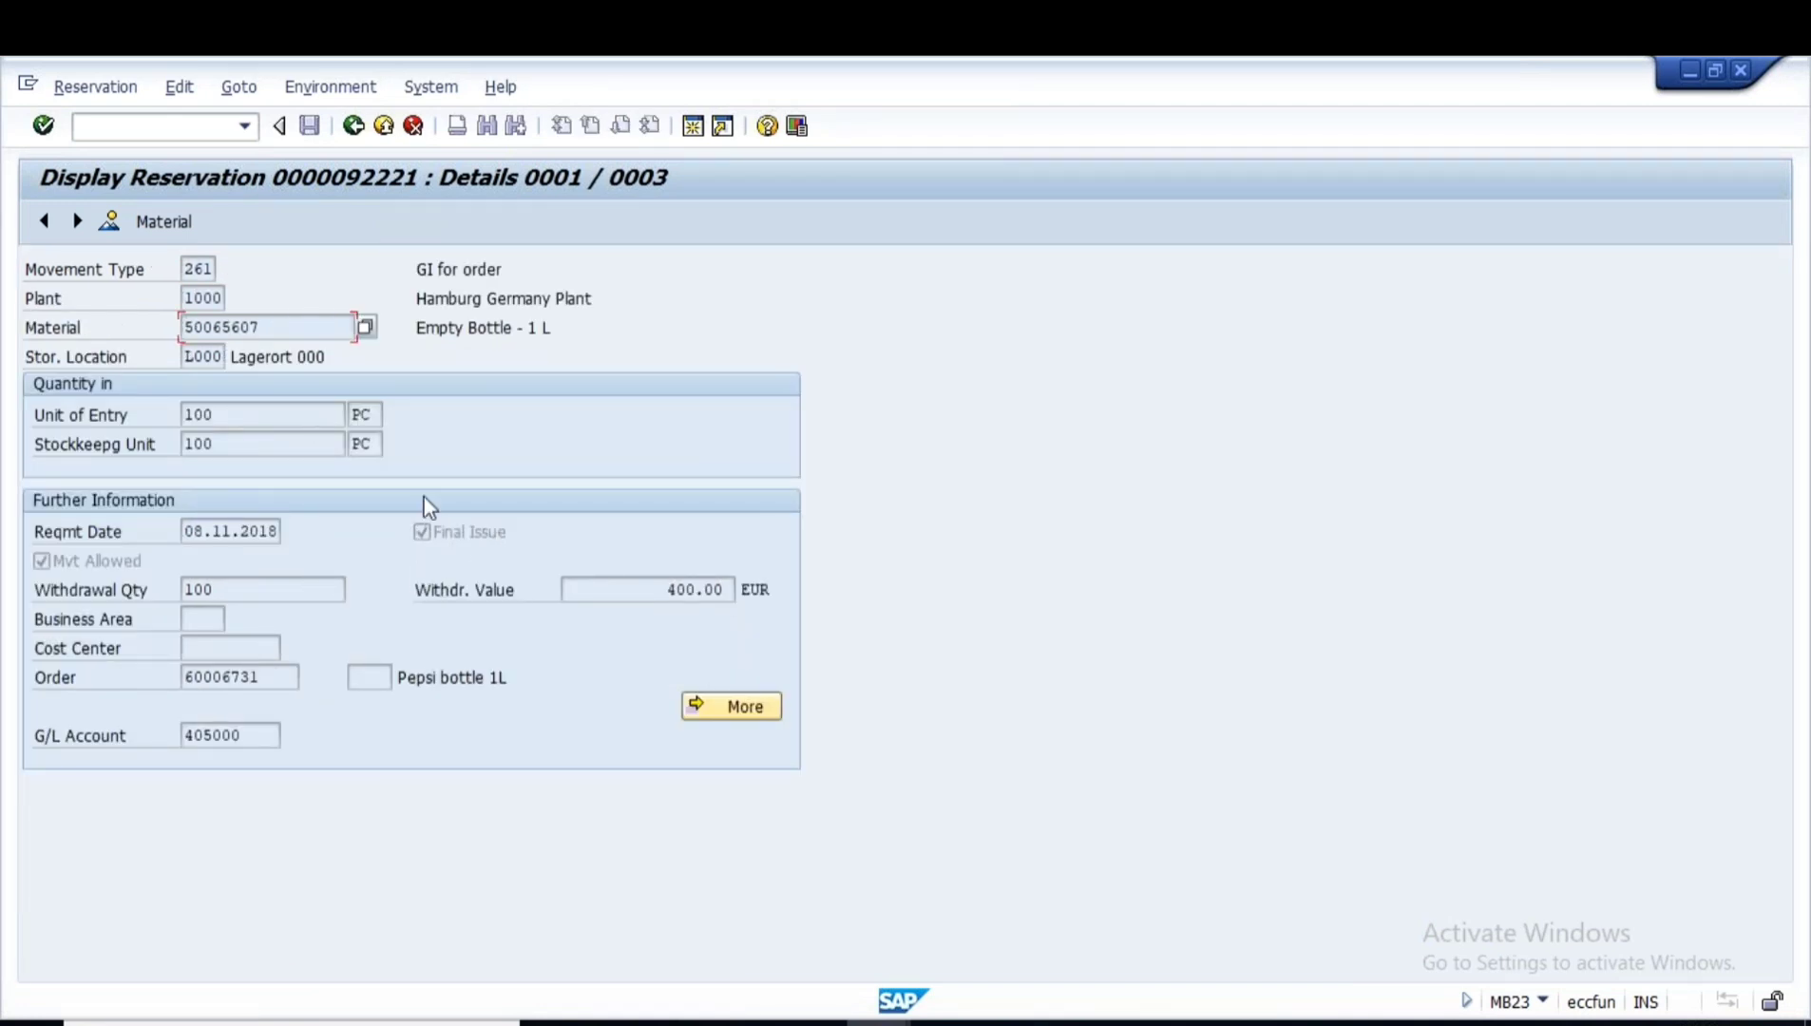
left_click(352, 126)
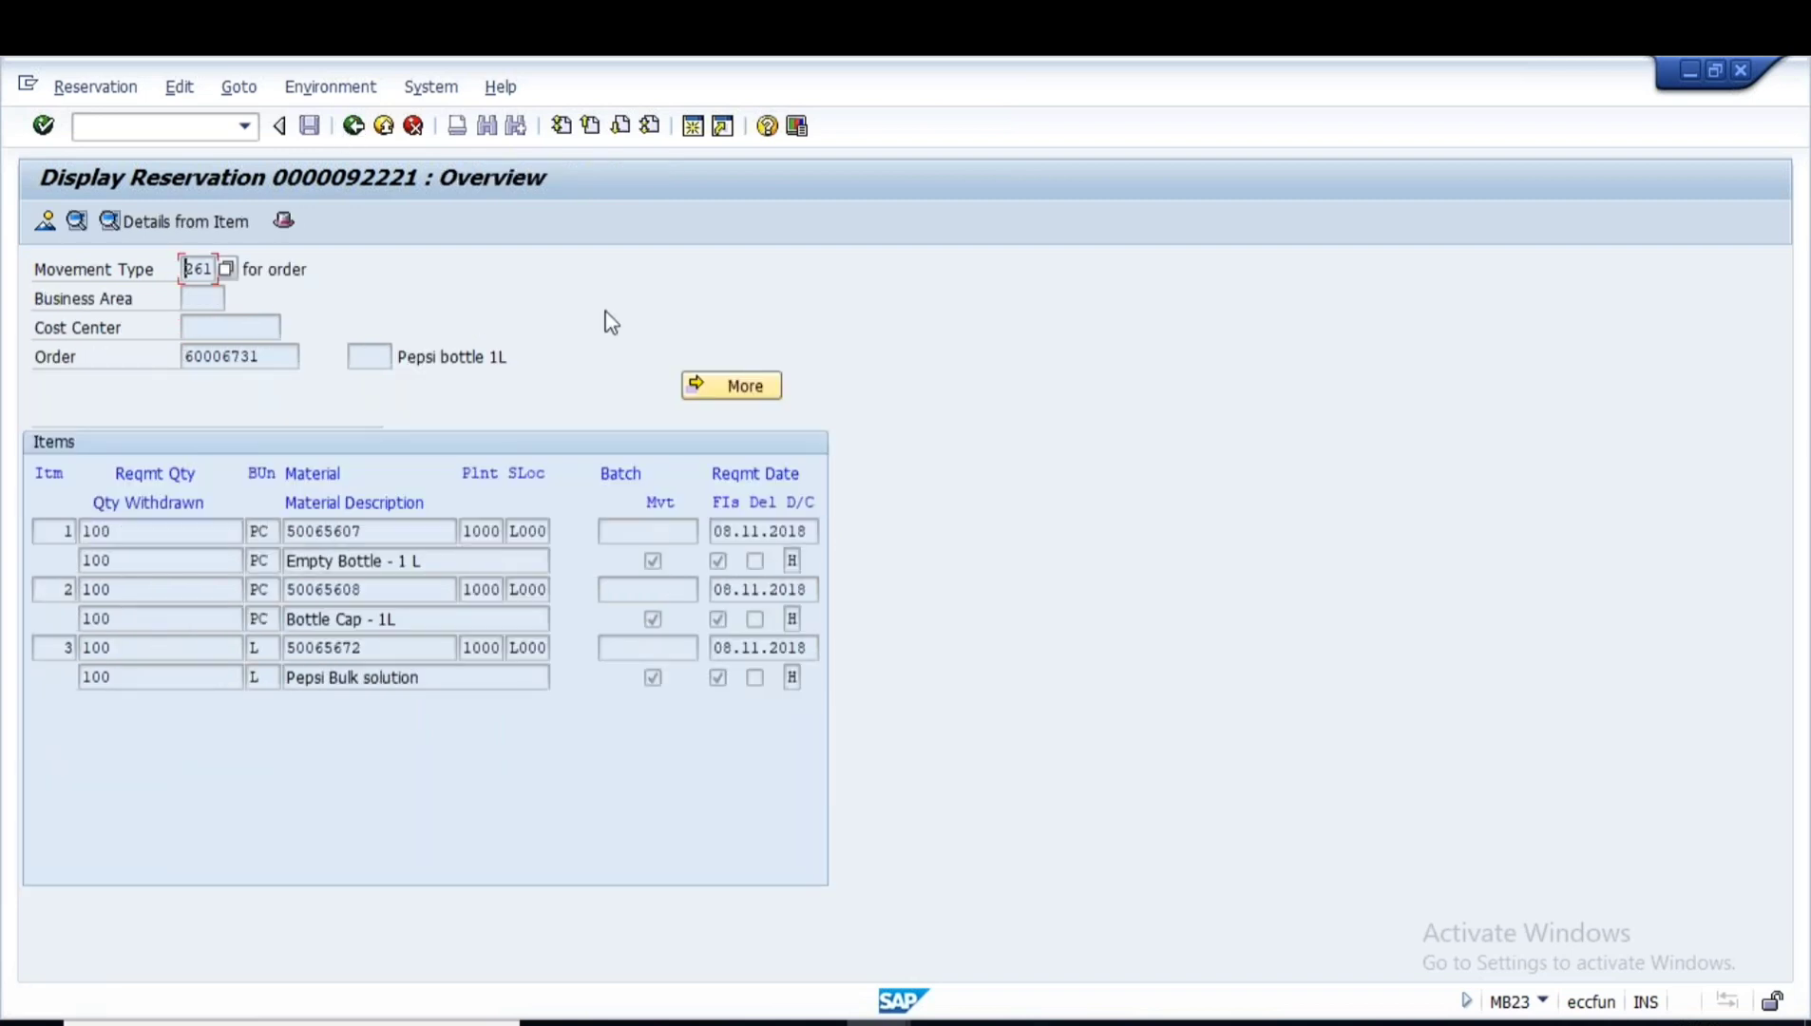
left_click(1482, 1024)
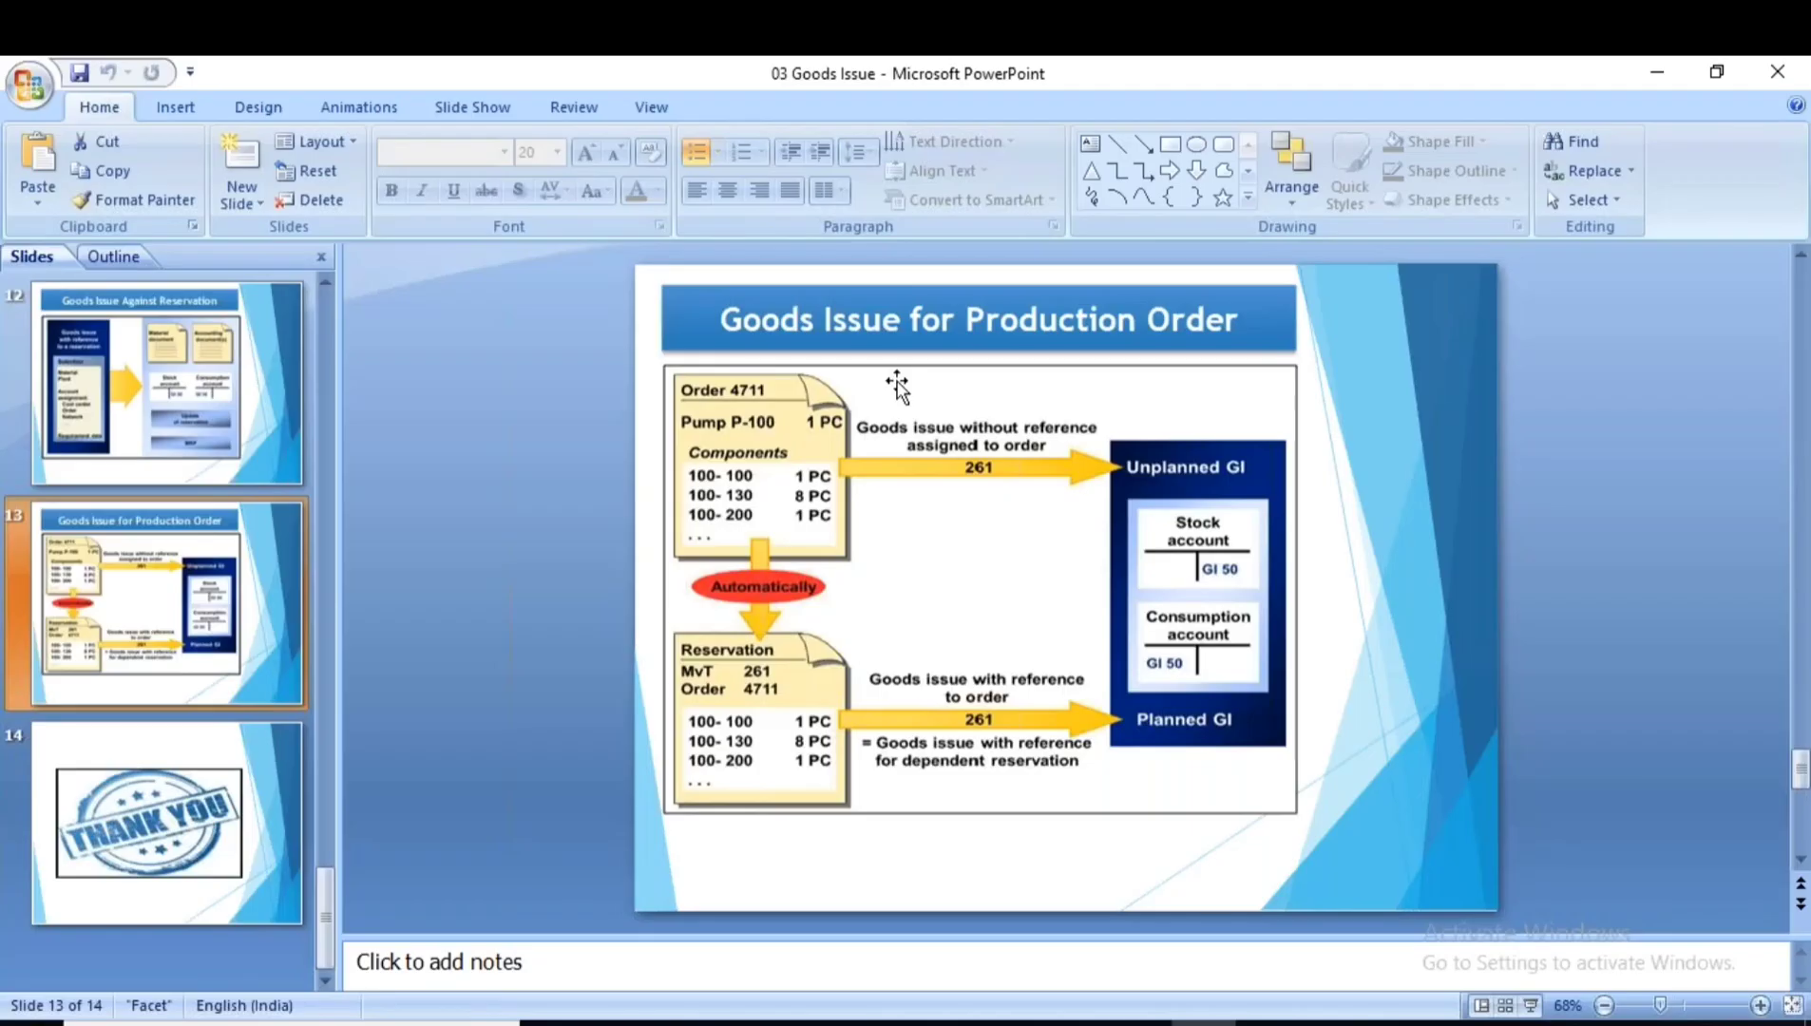
left_click(1482, 1024)
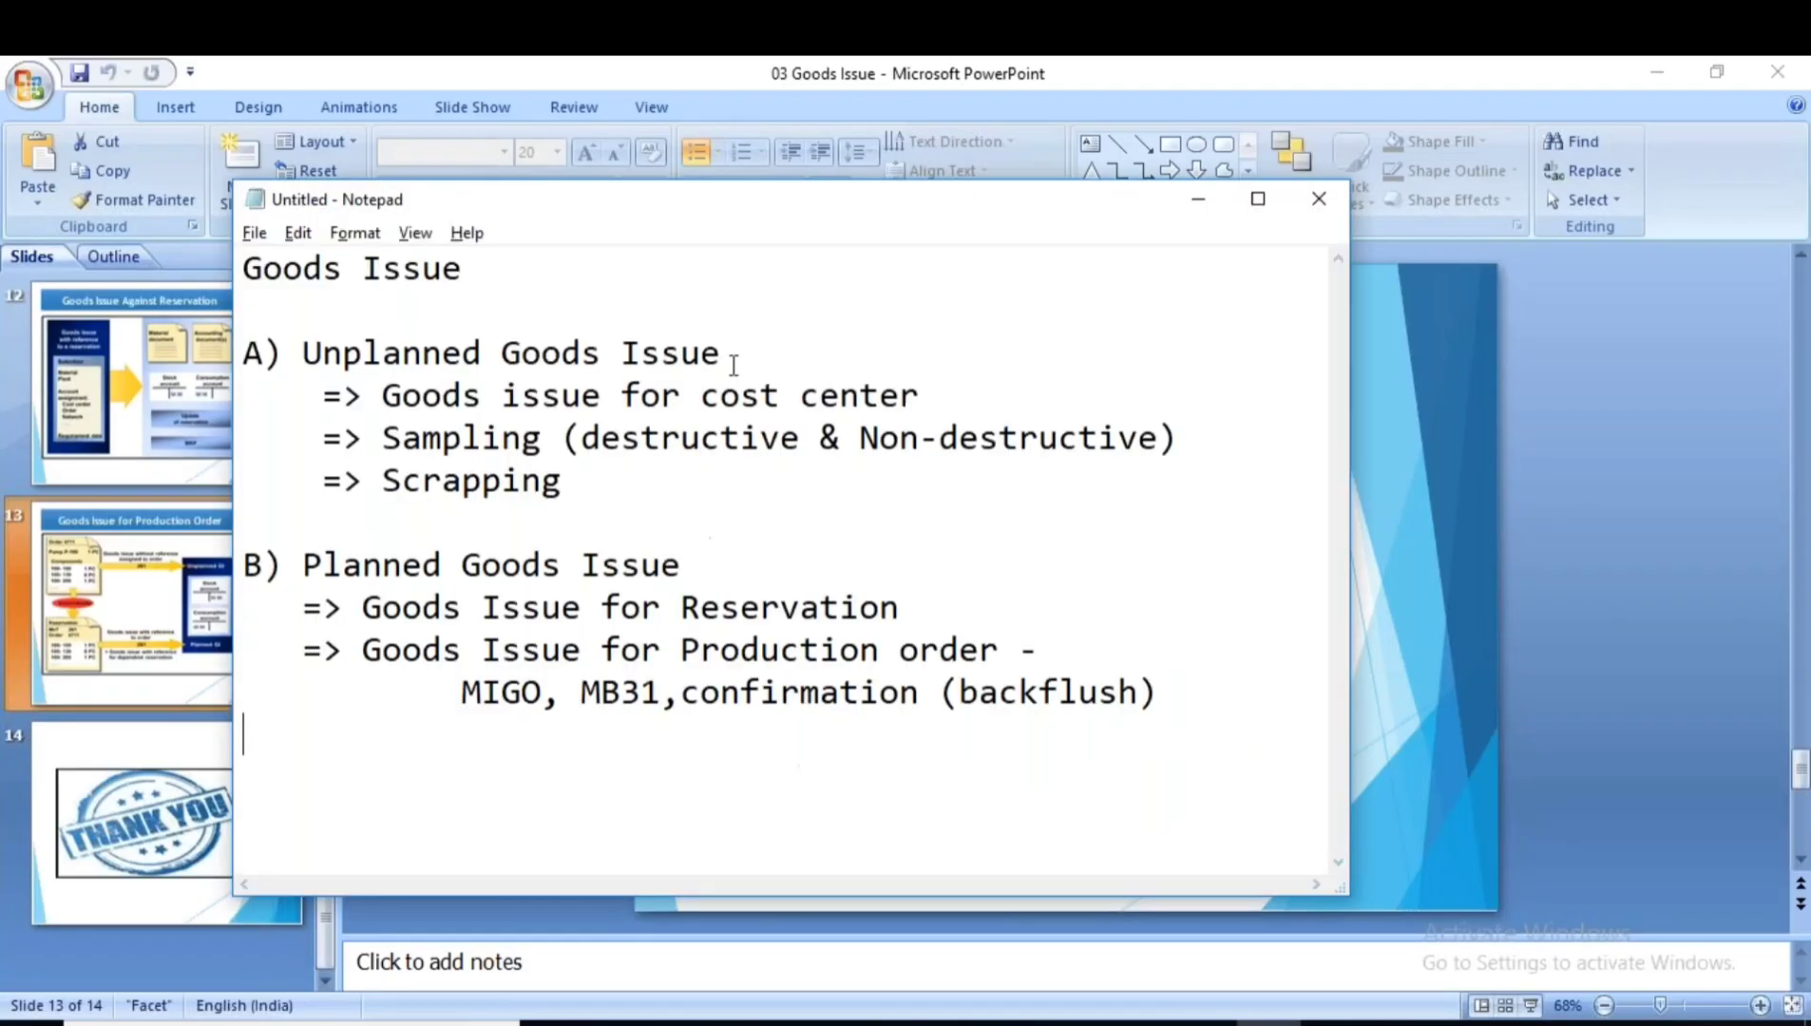
left_click_drag(724, 353, 264, 353)
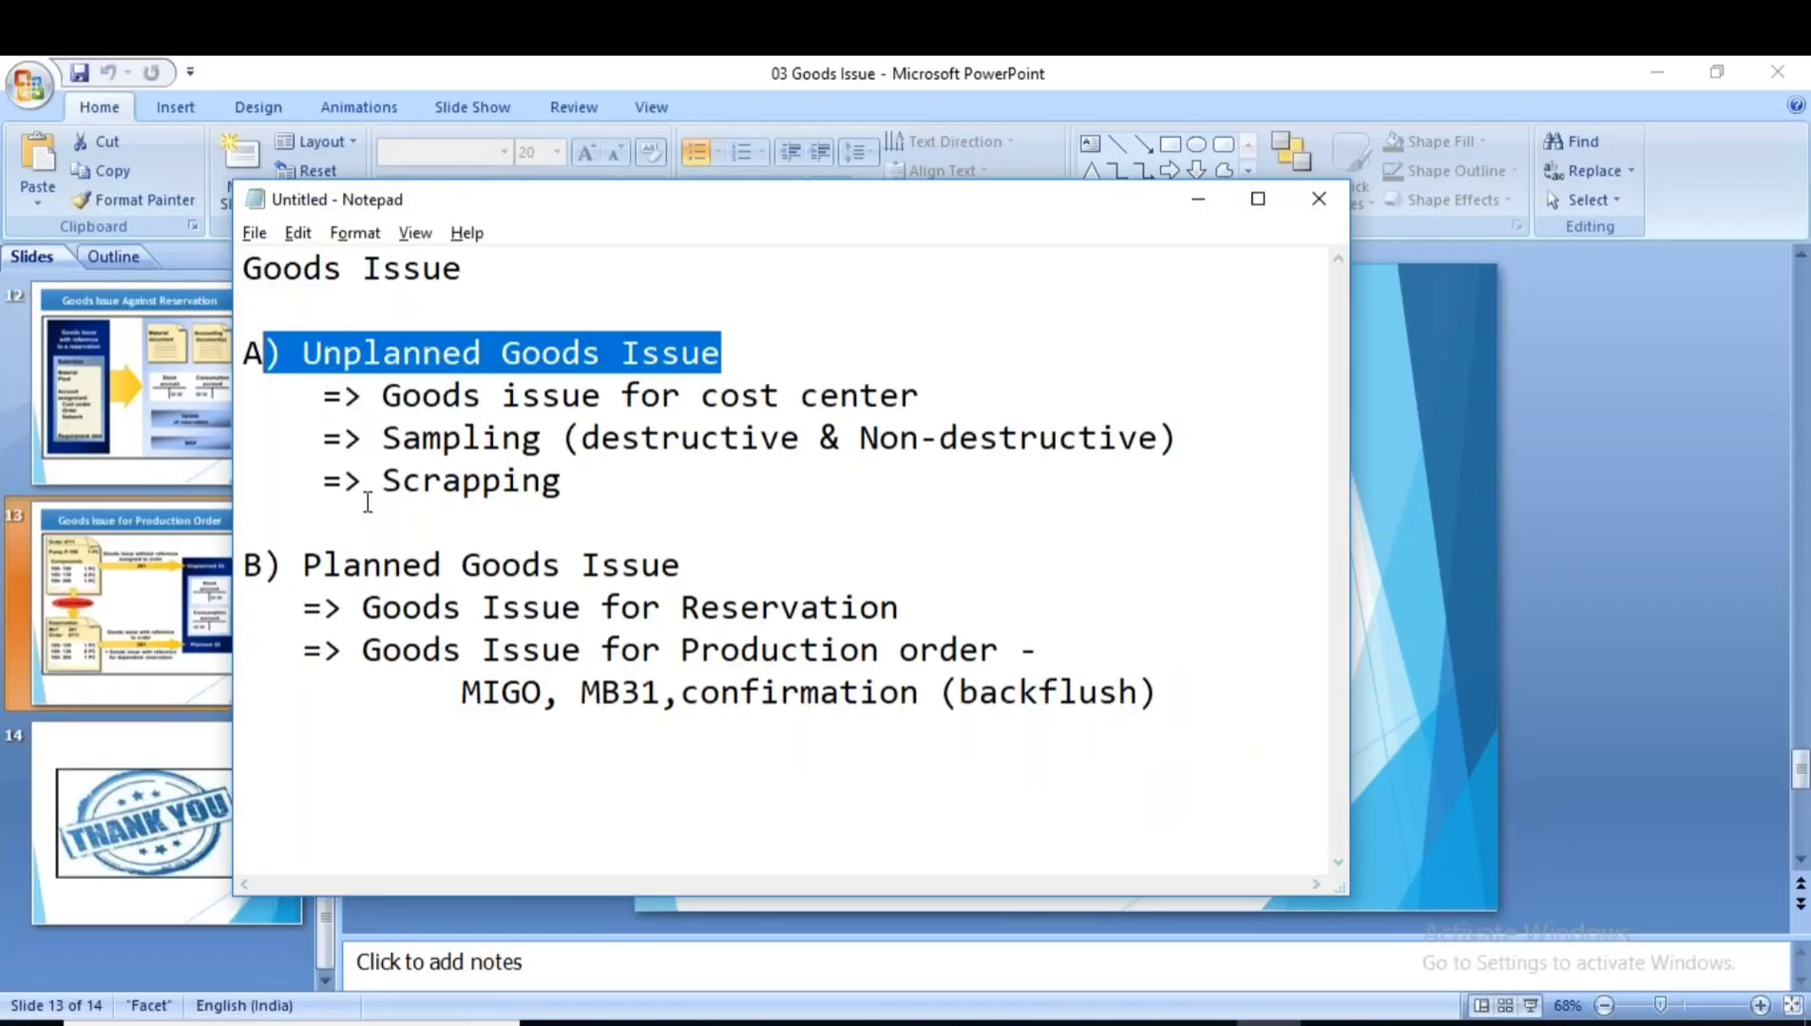
left_click_drag(685, 568, 380, 538)
left_click(403, 606)
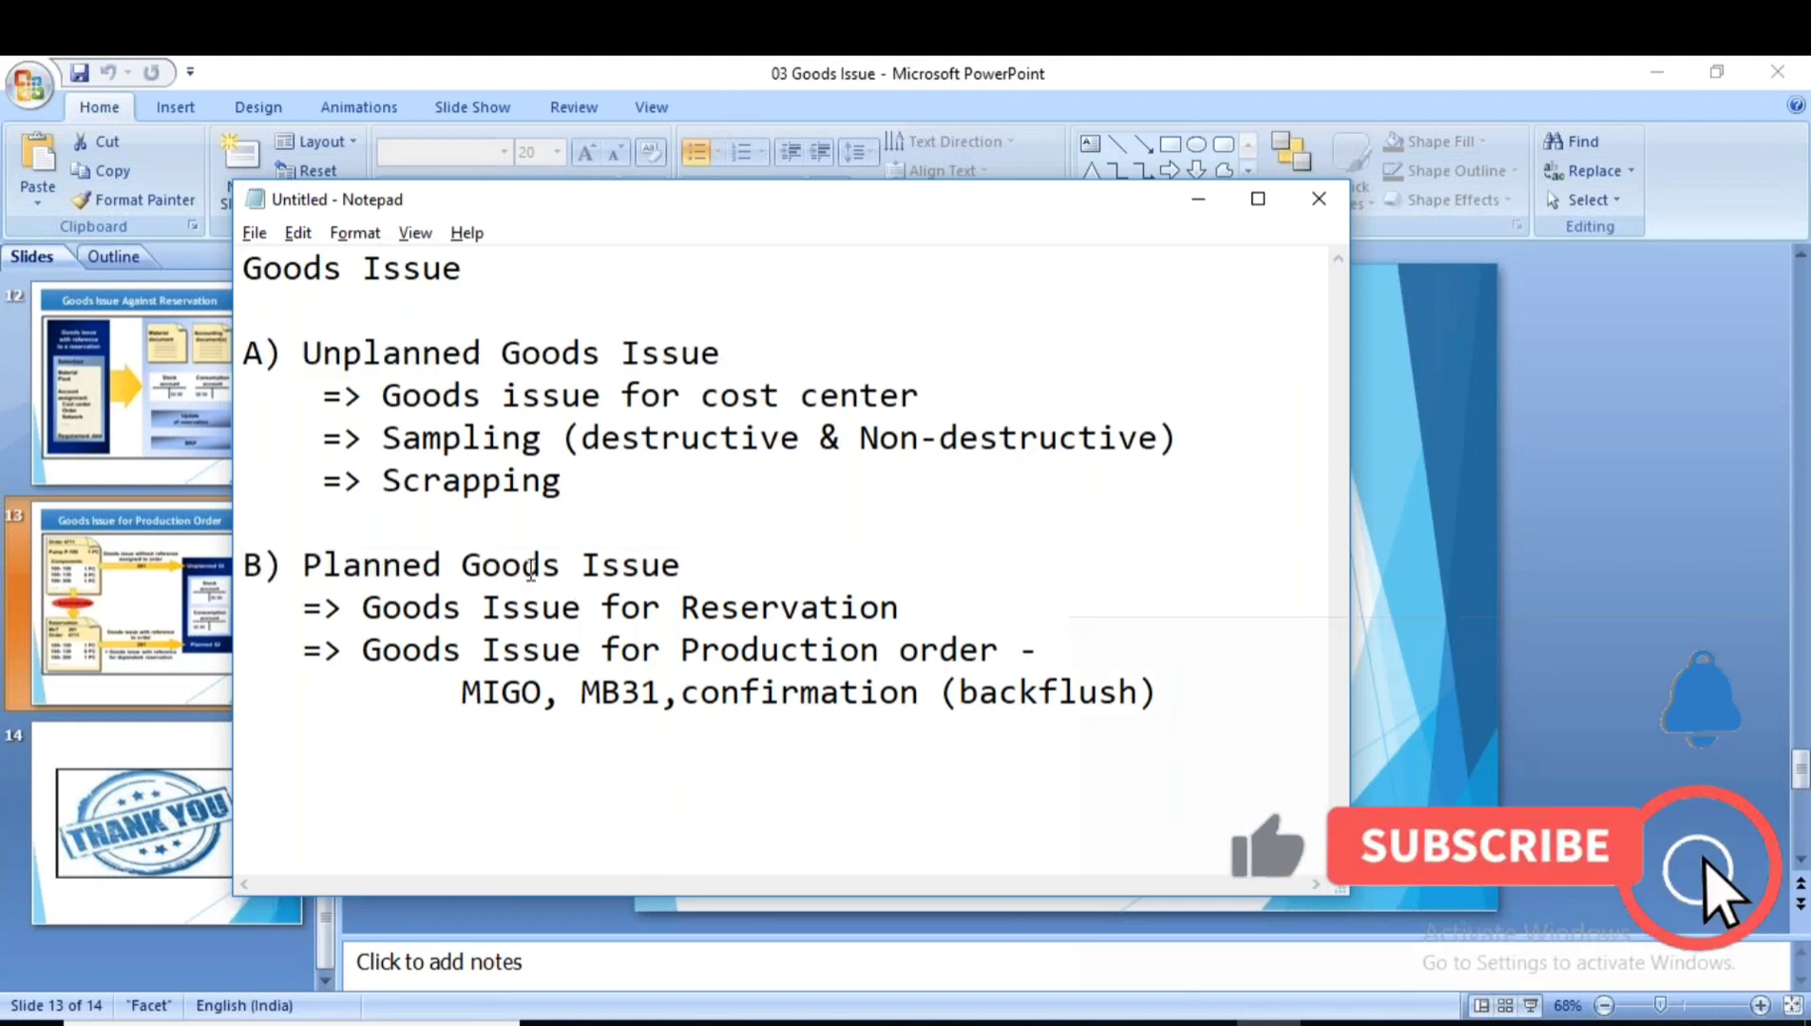
left_click(1269, 1023)
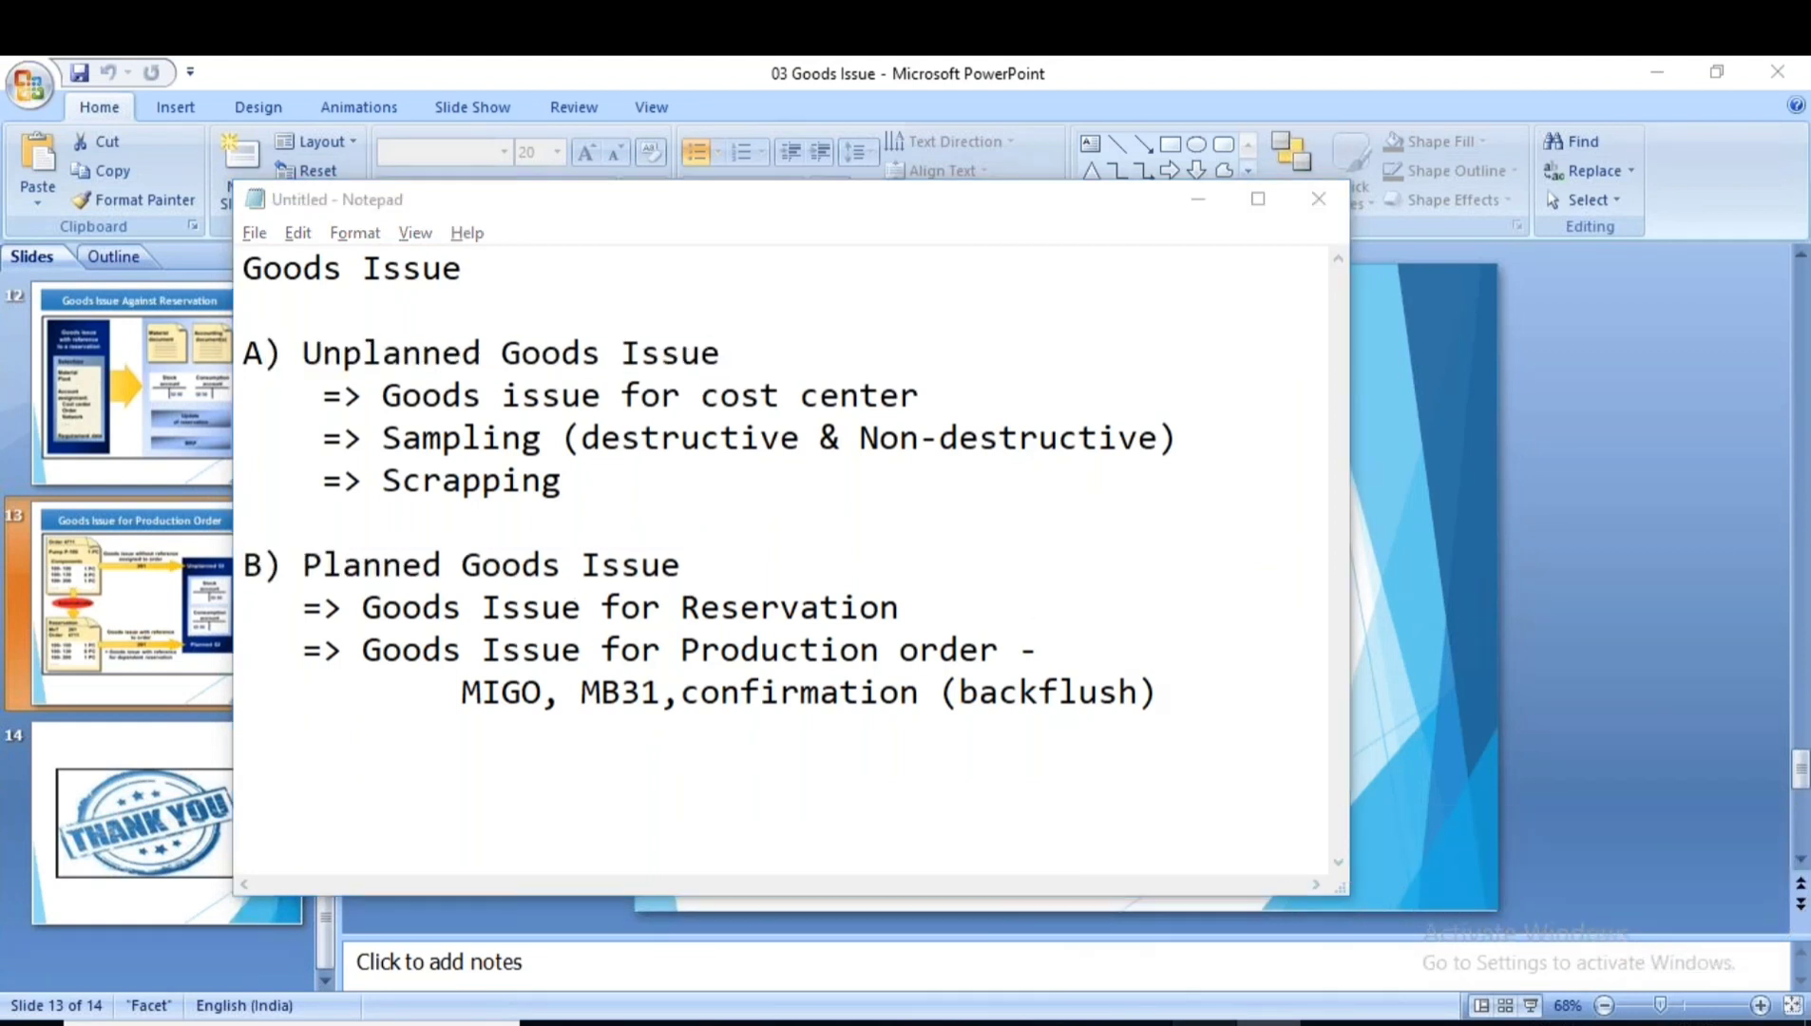
scroll(211, 815, "up", 10)
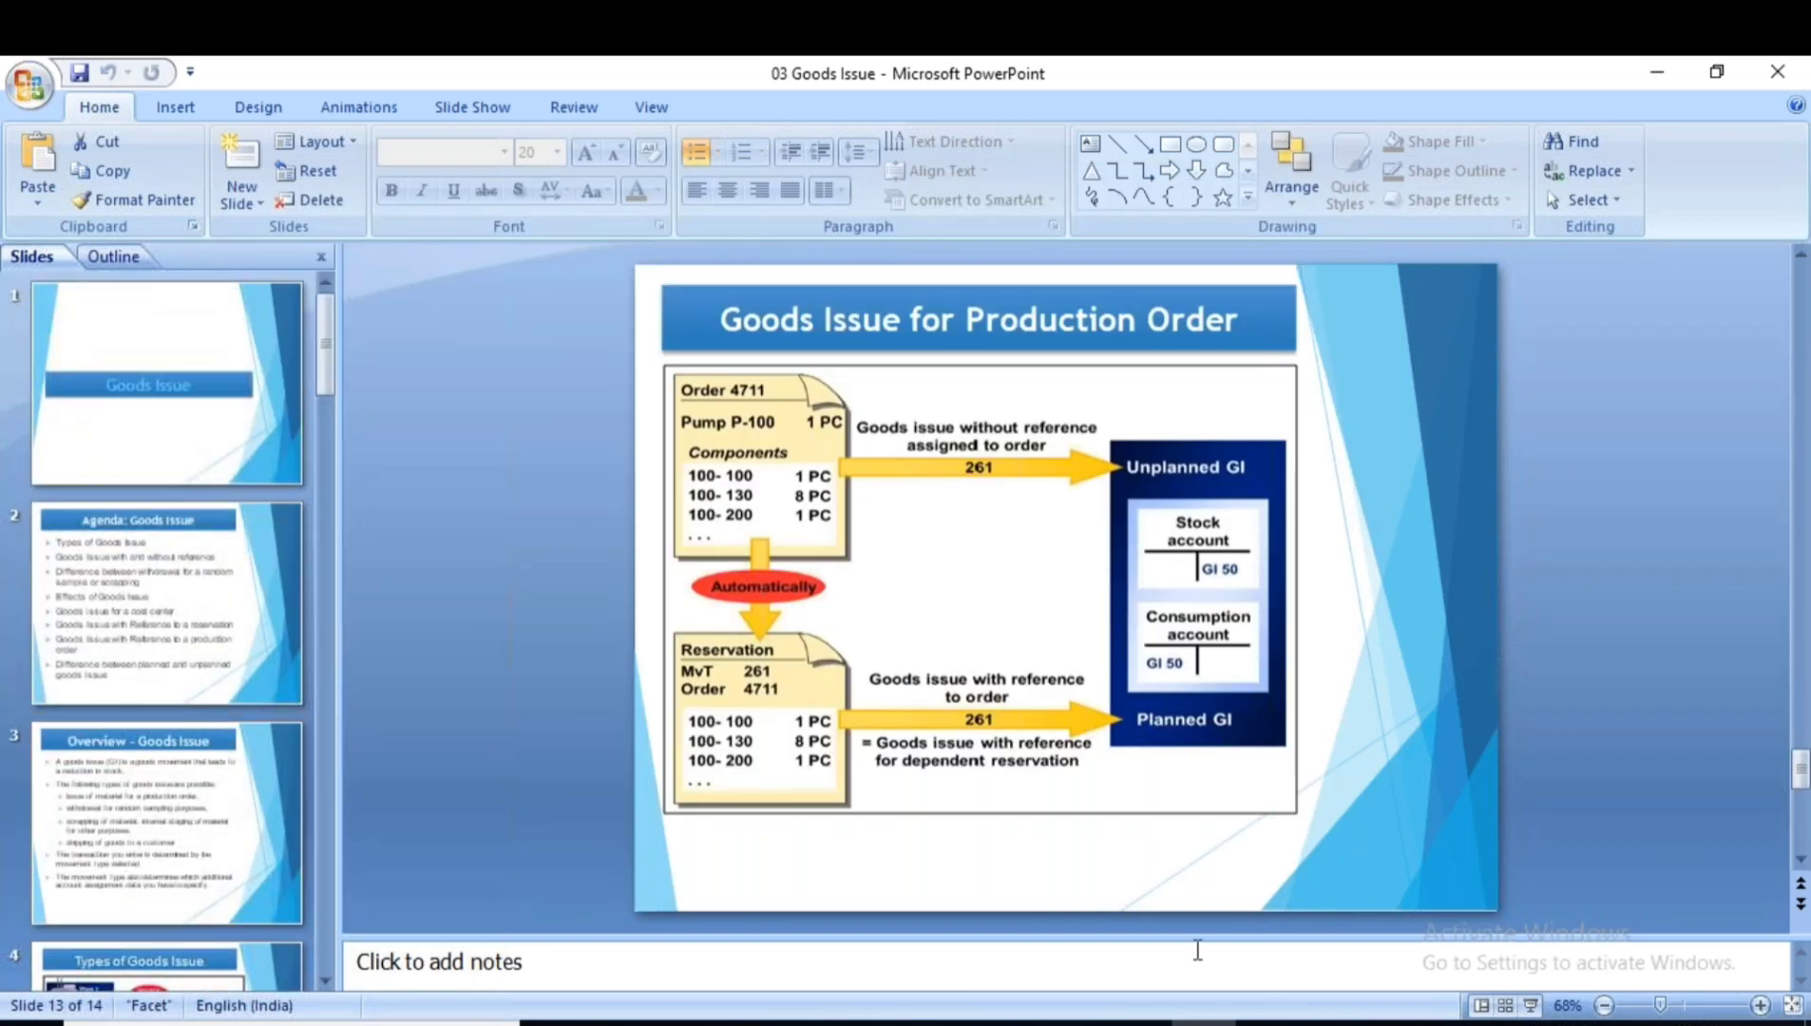